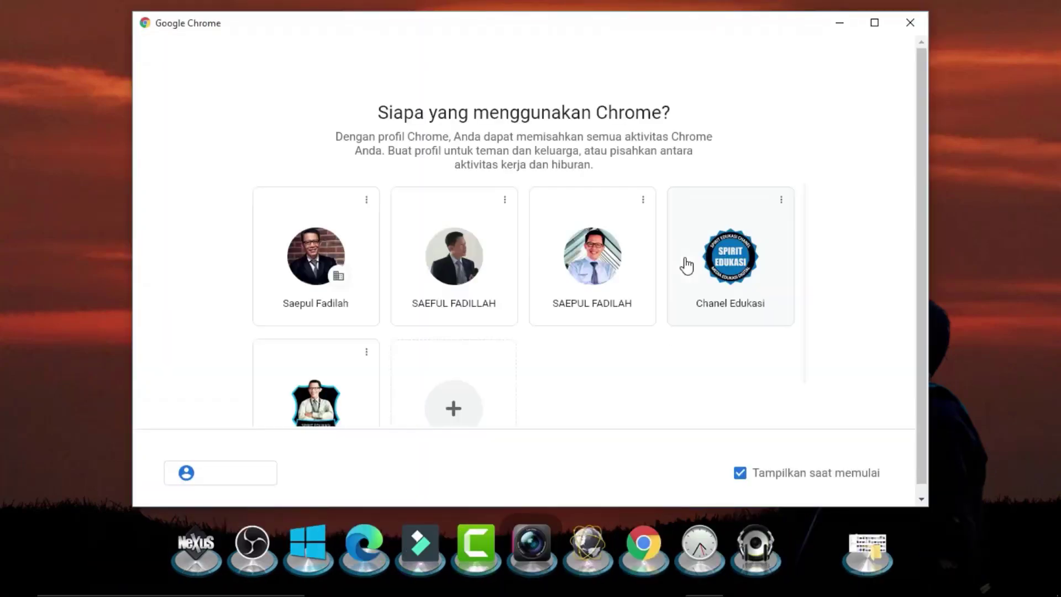
Maximize the profile chooser, start the browser with the "Orang 1" profile and go to canva.com.
left_click(874, 23)
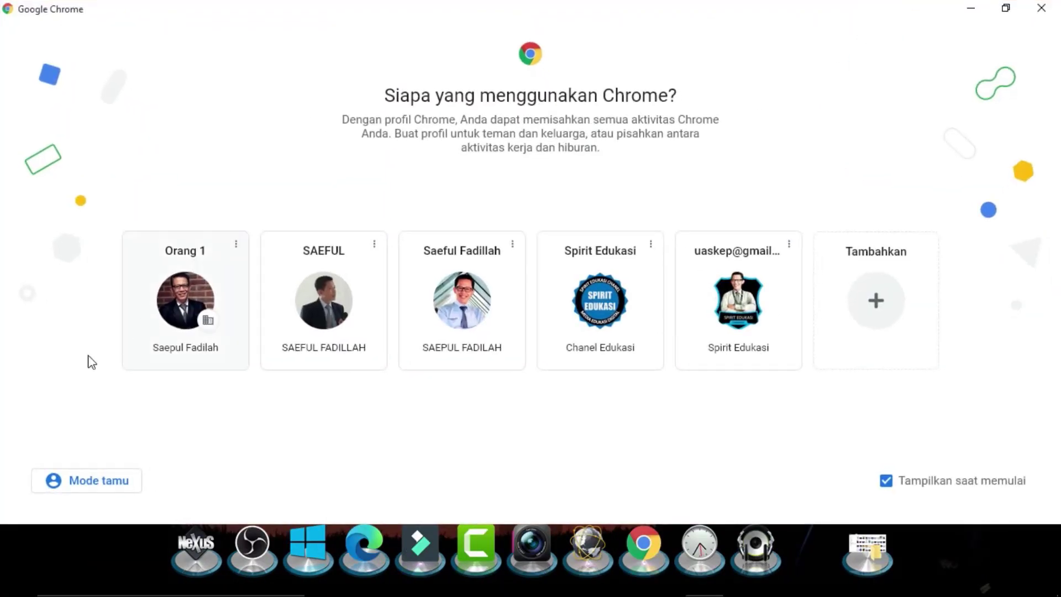
left_click(160, 323)
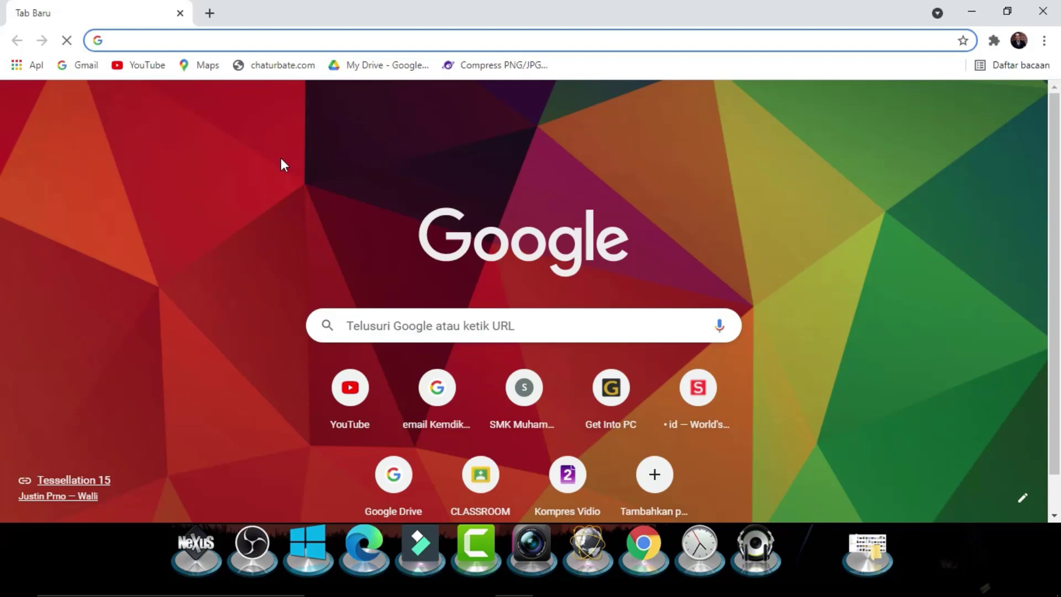
left_click(136, 40)
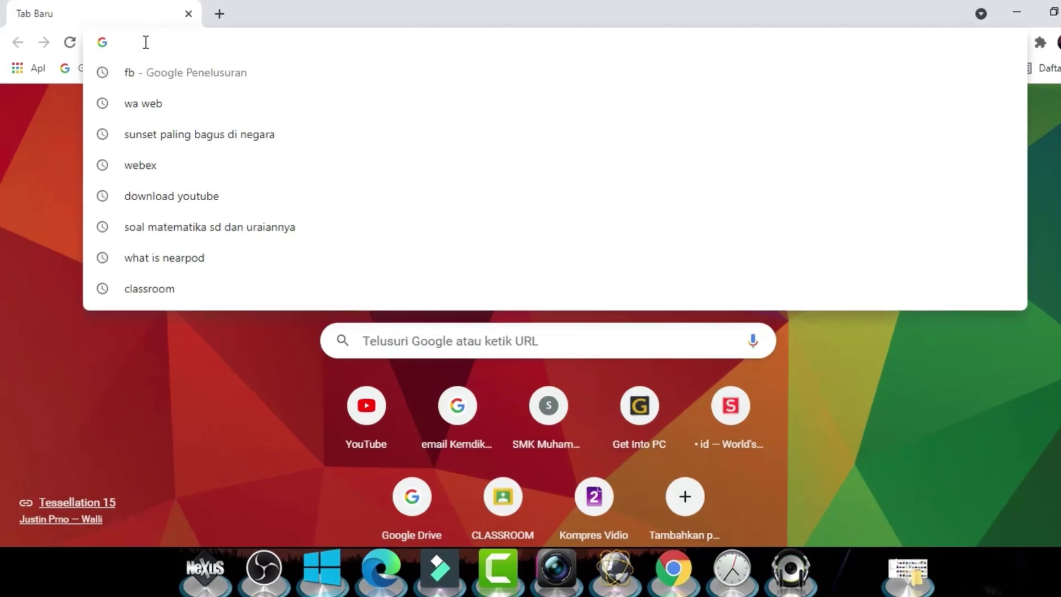
type("c")
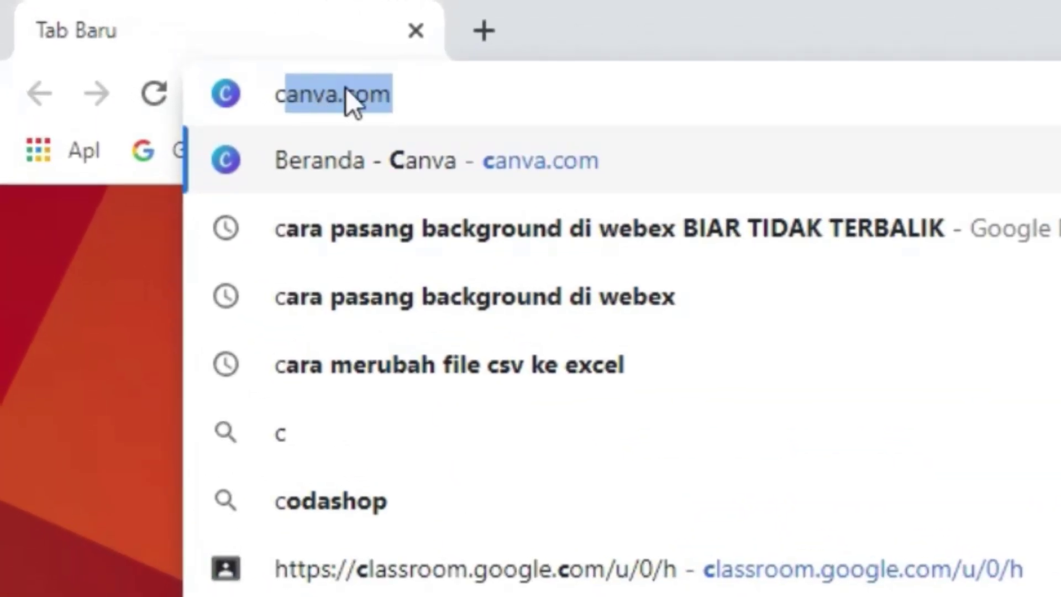
left_click(433, 80)
key("Return")
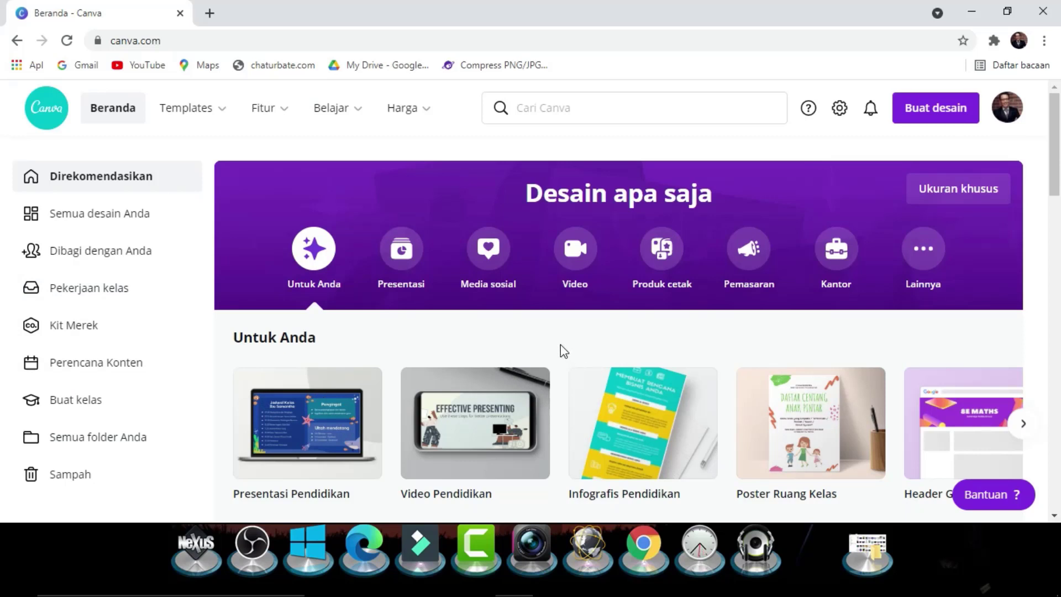
Browse the design types offered in the Lainnya category of the home page, then return to the start of the row.
scroll(560, 345, "down", 1)
scroll(560, 345, "up", 1)
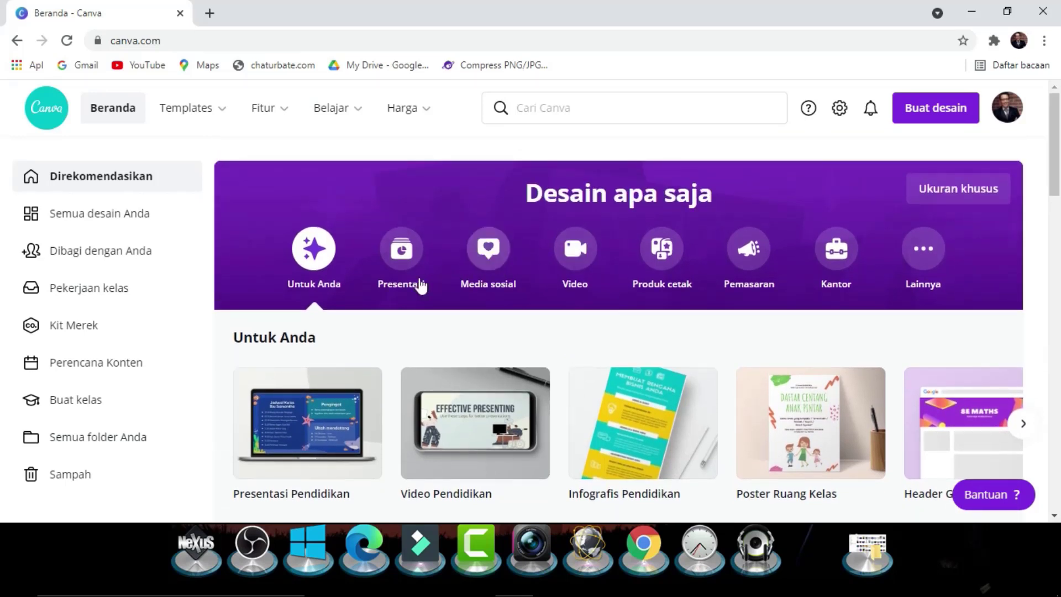
left_click(940, 267)
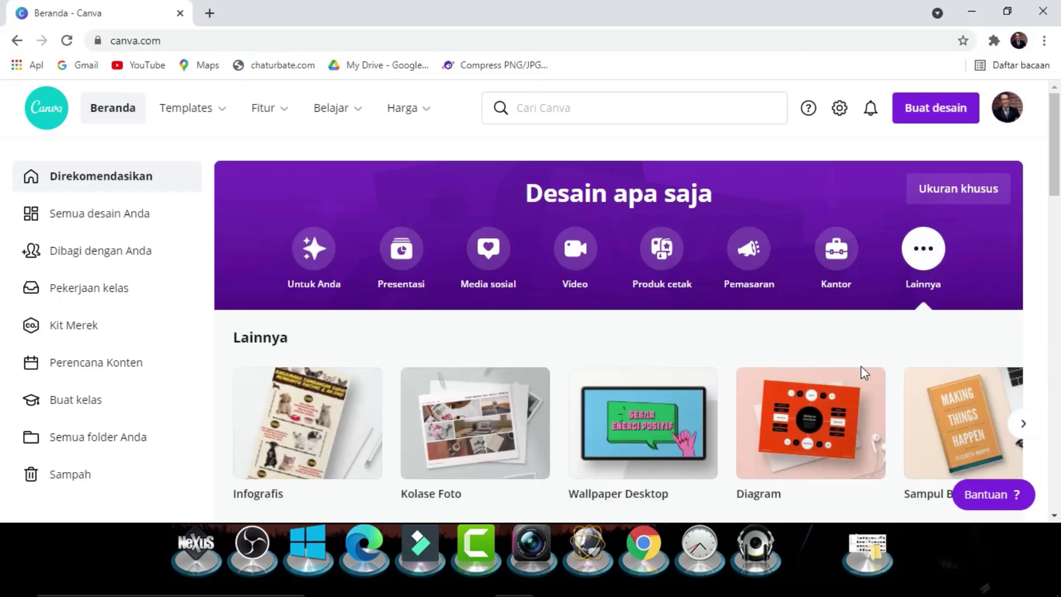
scroll(862, 366, "down", 3)
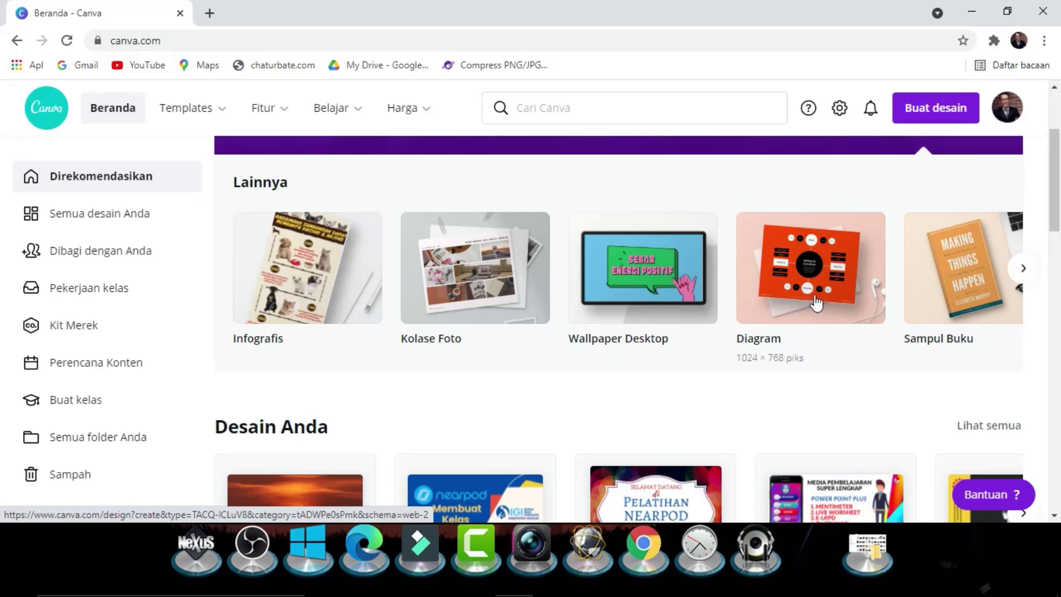
left_click(1024, 269)
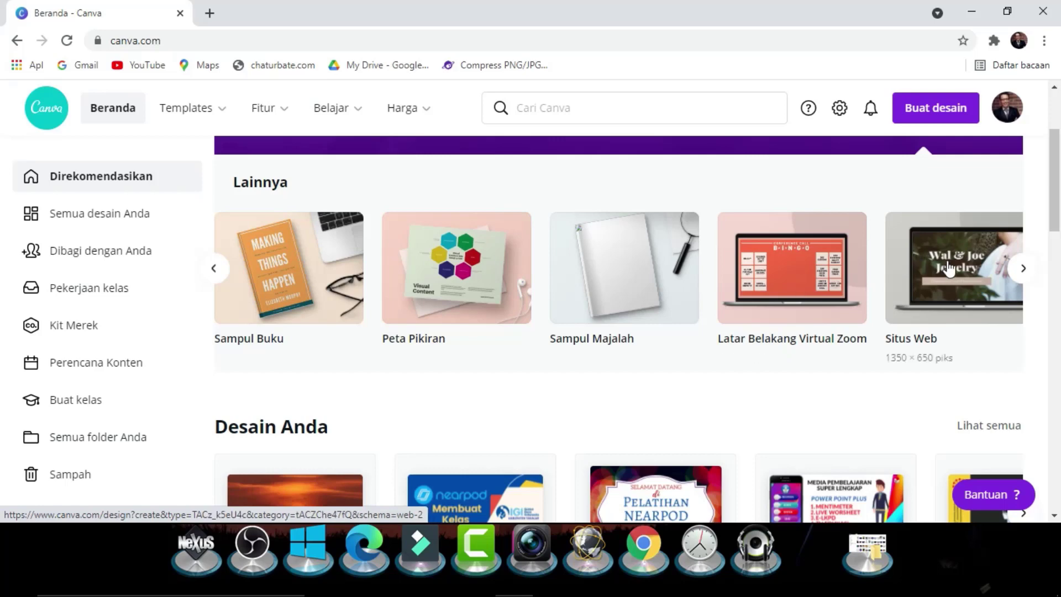
left_click(1023, 269)
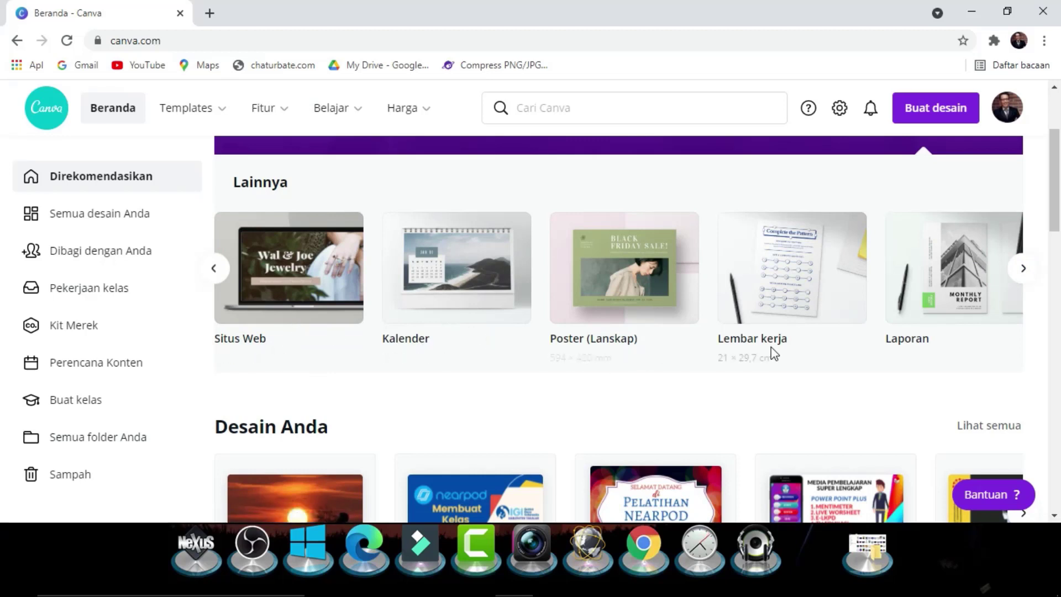
left_click(1024, 268)
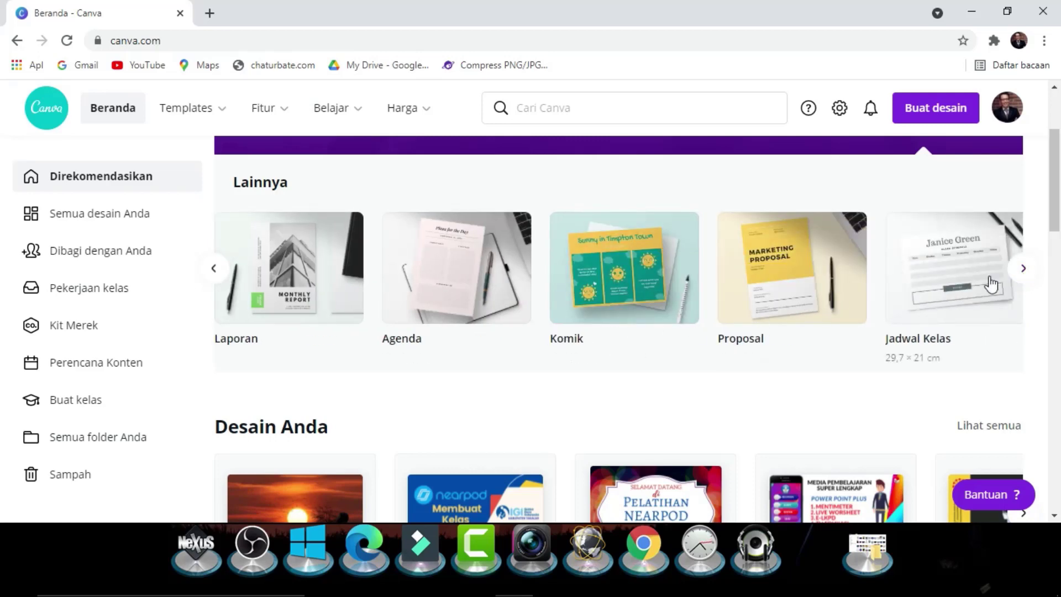
left_click(1021, 271)
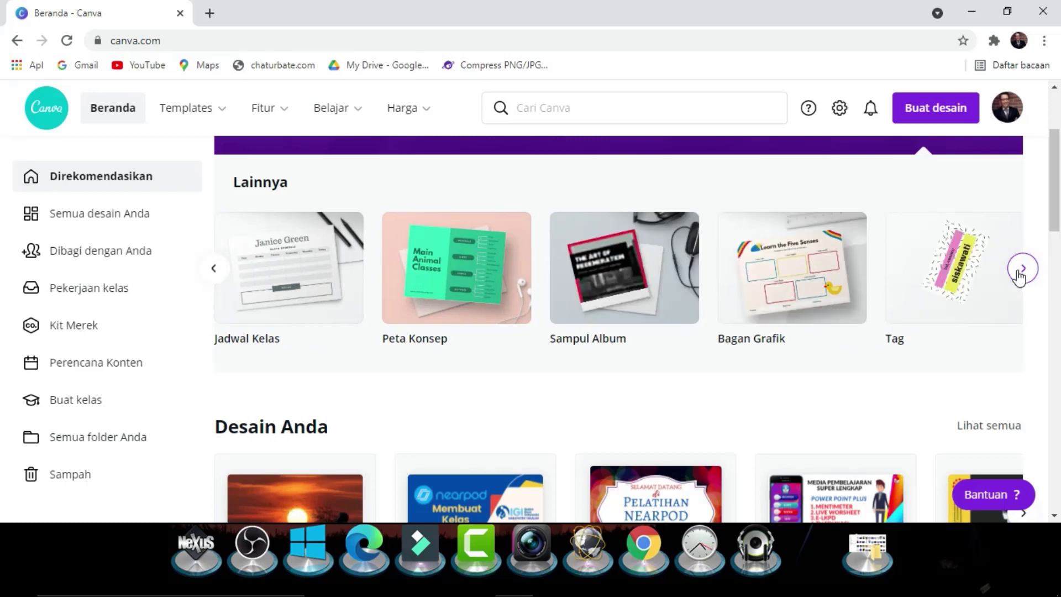
left_click(213, 269)
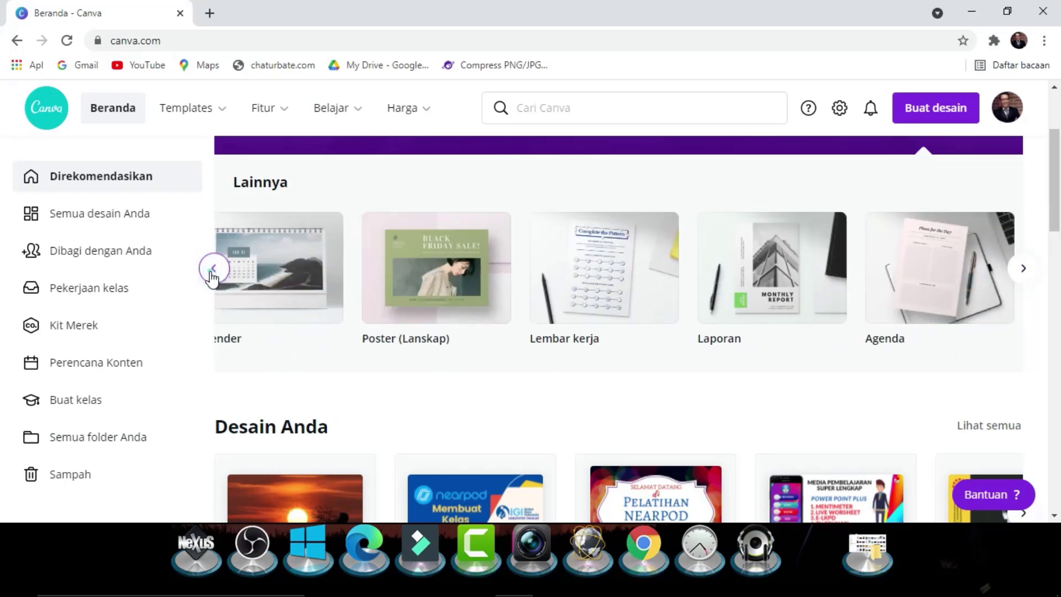
left_click(211, 271)
left_click(211, 271)
left_click(212, 272)
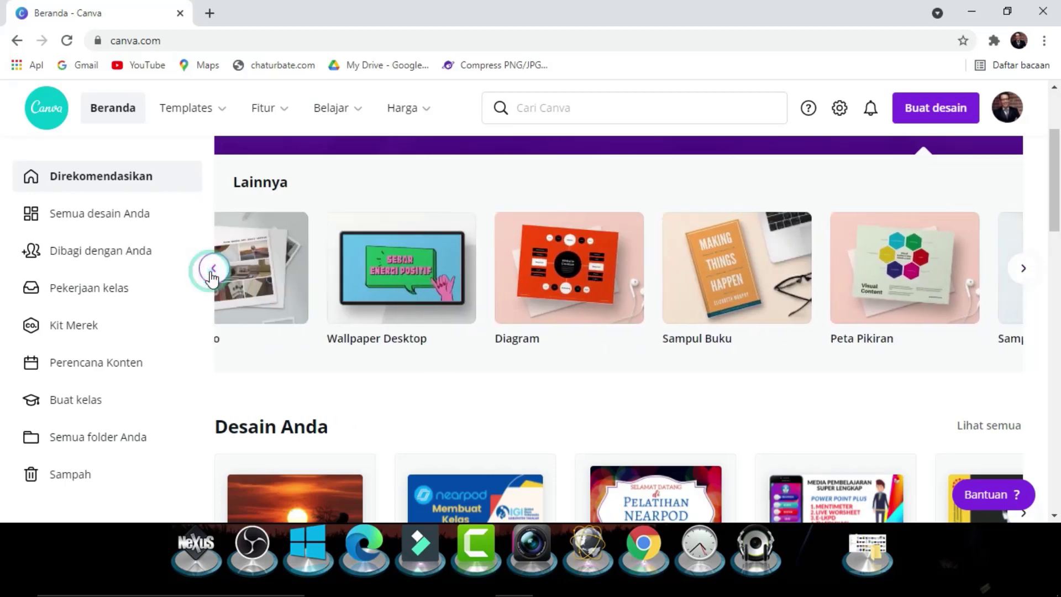
left_click(212, 272)
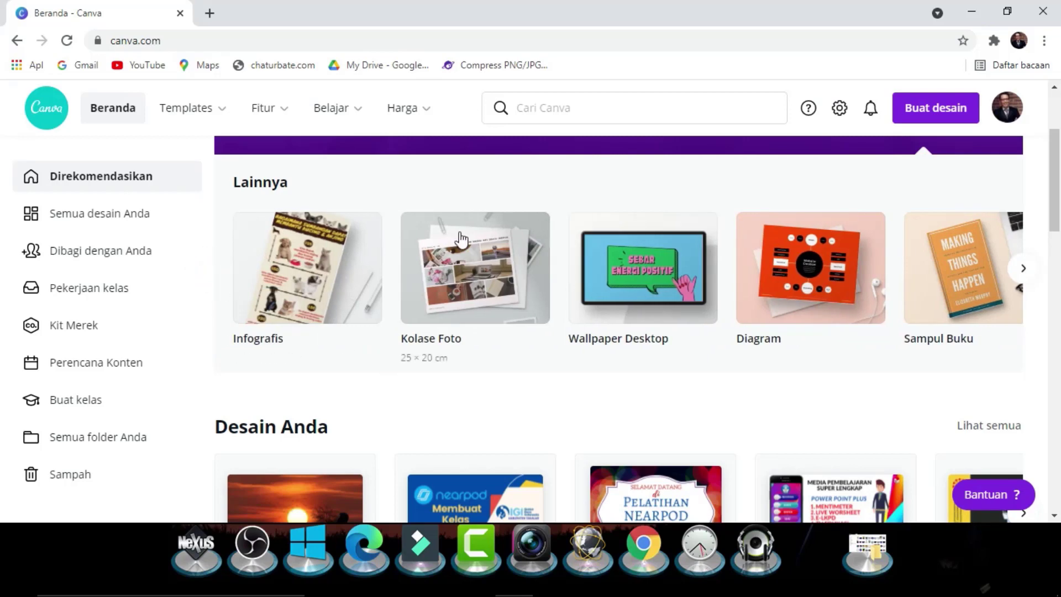
scroll(445, 267, "up", 3)
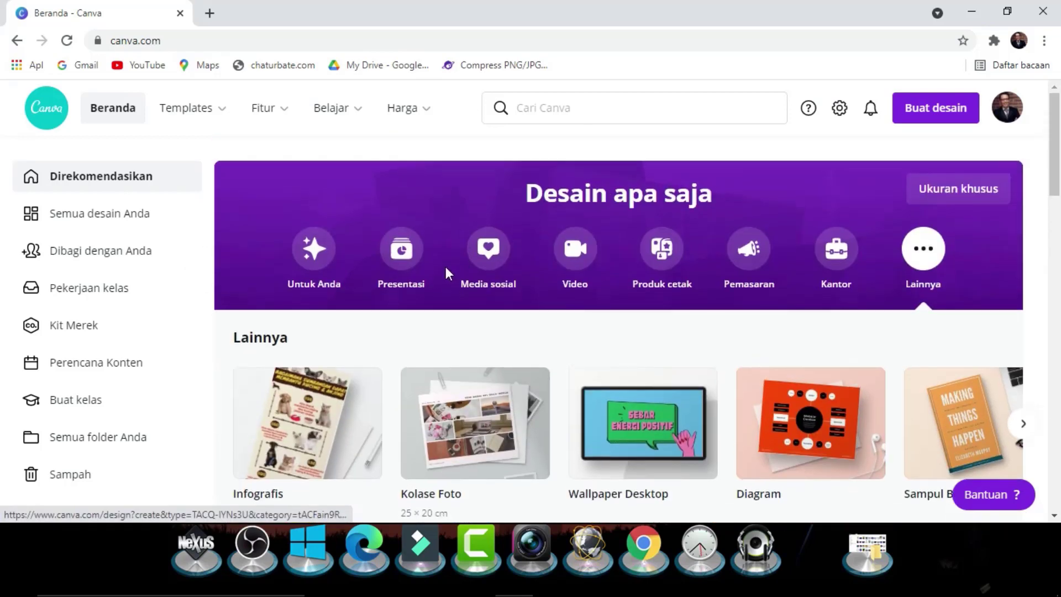
Create a blank Presentasi design of 1920 × 1080 piks from the Presentasi category.
left_click(399, 266)
scroll(385, 362, "down", 3)
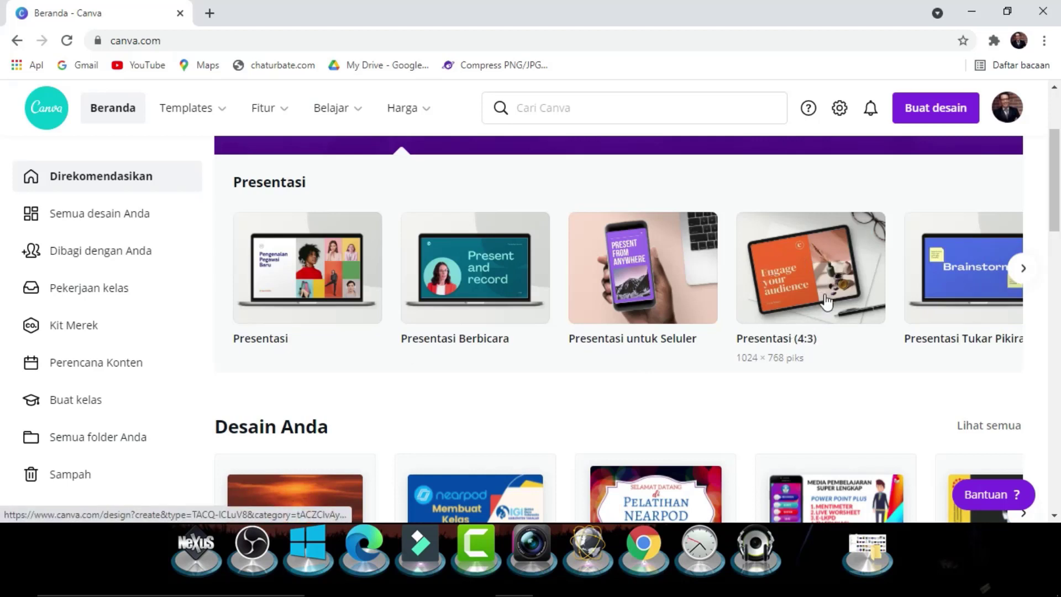
left_click(1023, 269)
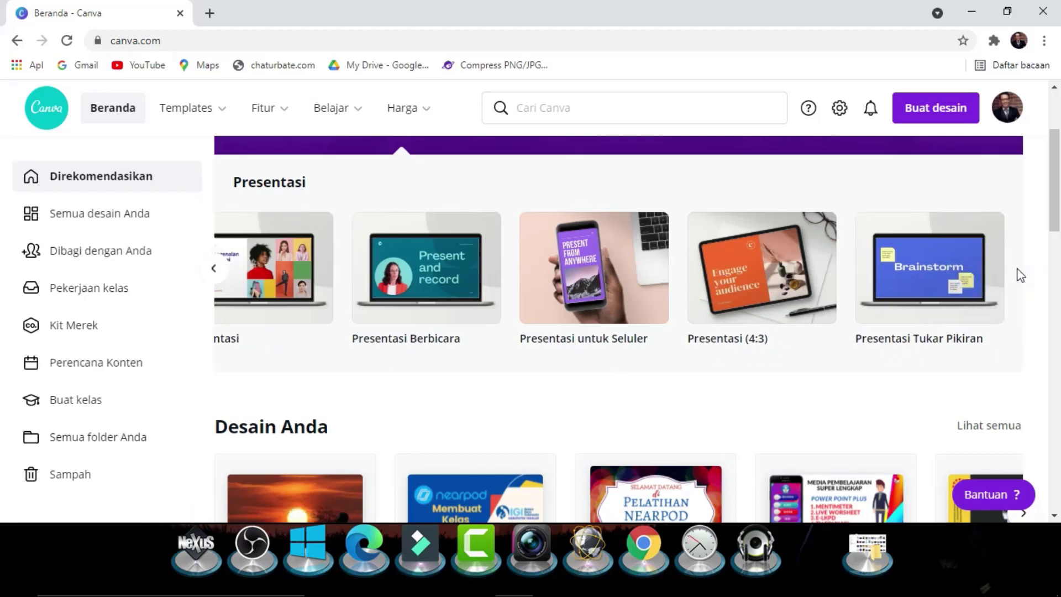
left_click(213, 271)
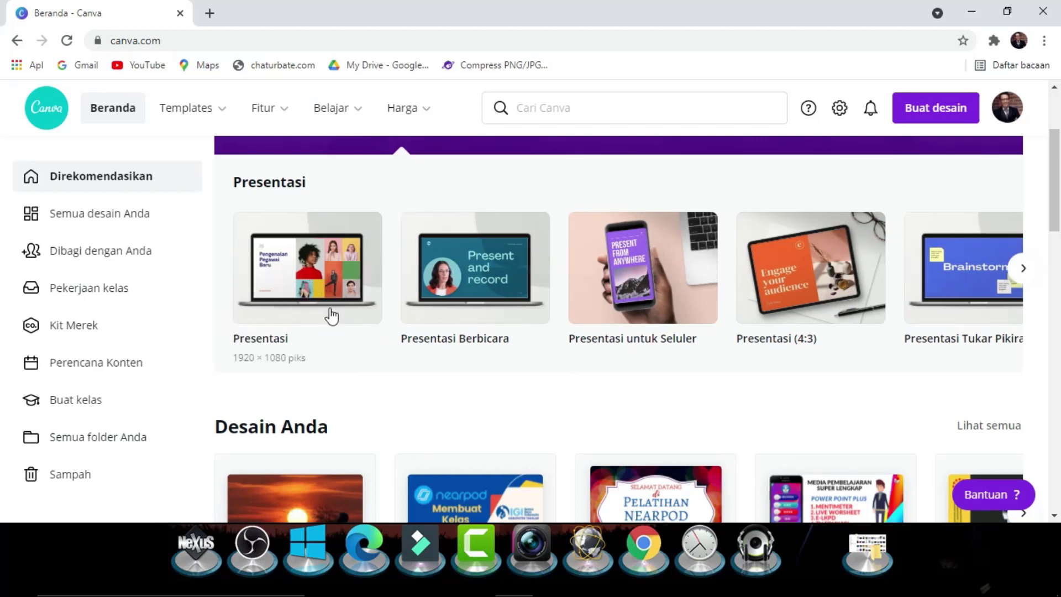
left_click(316, 273)
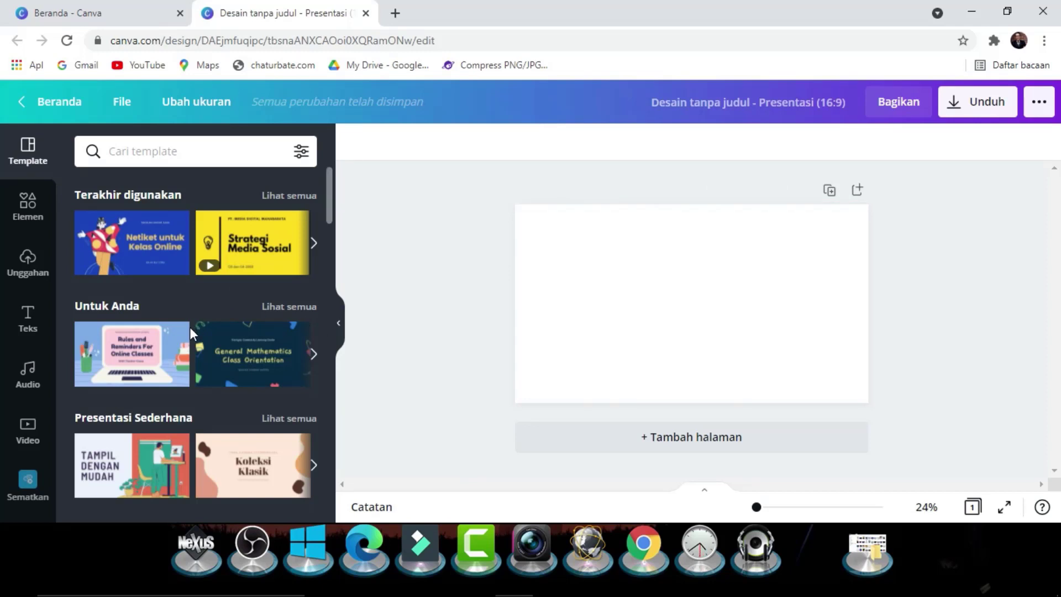
Look through the presentation templates, from Terakhir digunakan down to Presentasi Teknologi, previewing a few of them.
mouse_move(178, 334)
scroll(190, 320, "down", 2)
scroll(190, 320, "up", 2)
mouse_move(143, 257)
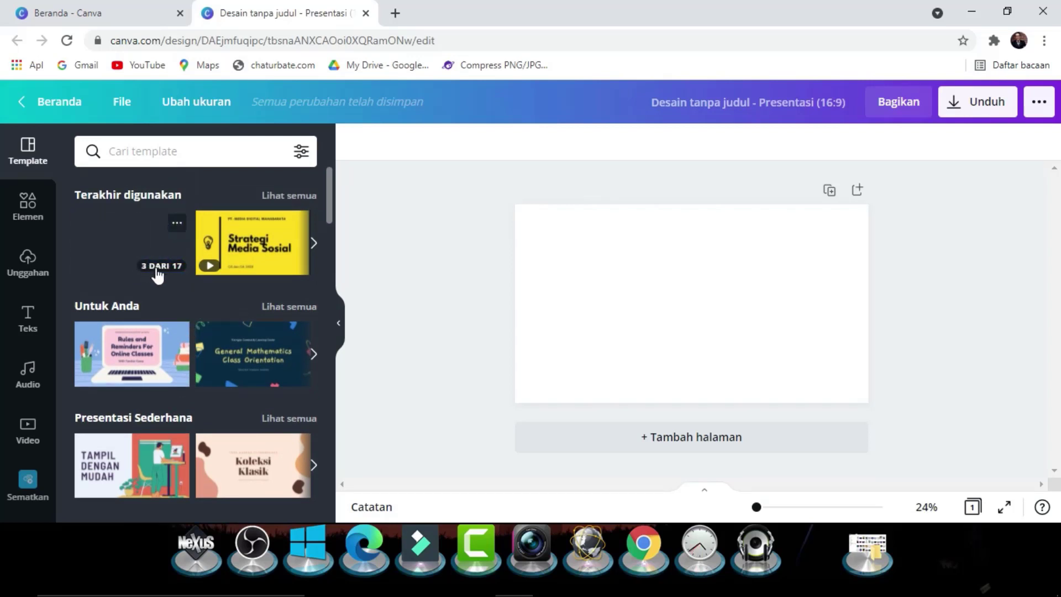
mouse_move(248, 260)
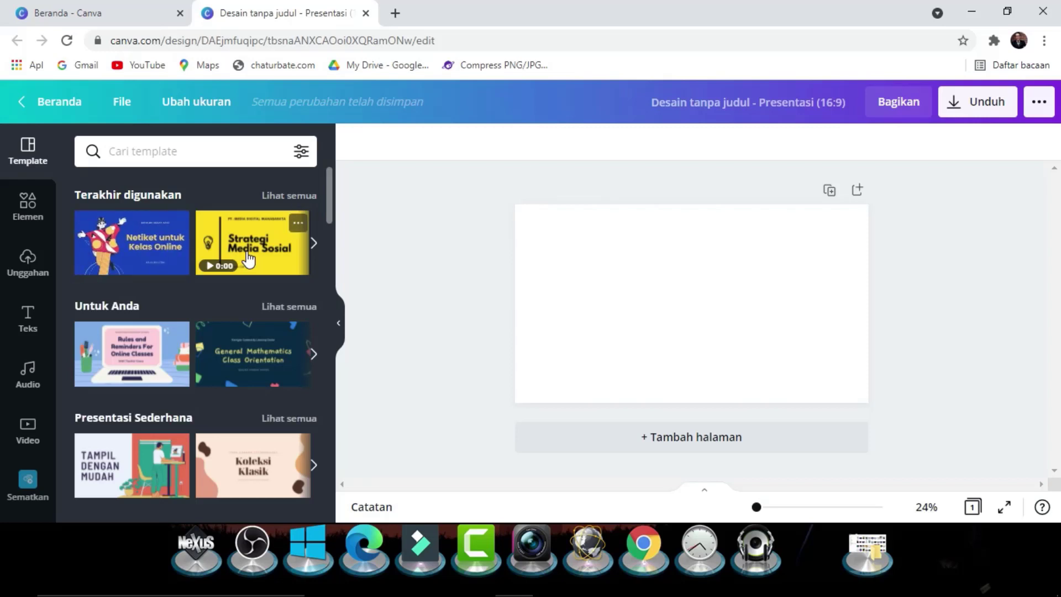
mouse_move(211, 362)
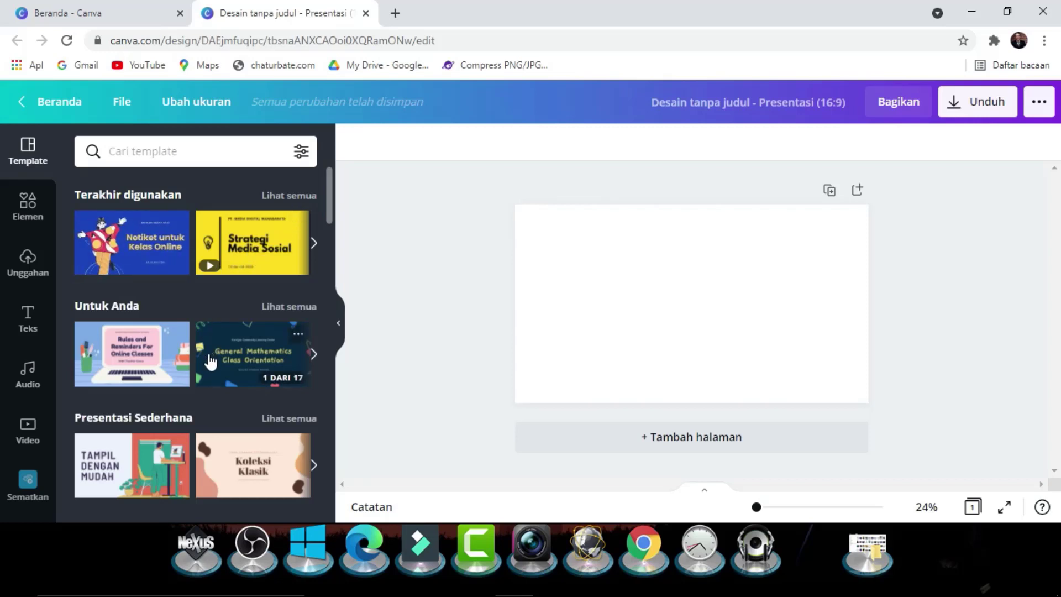
mouse_move(138, 362)
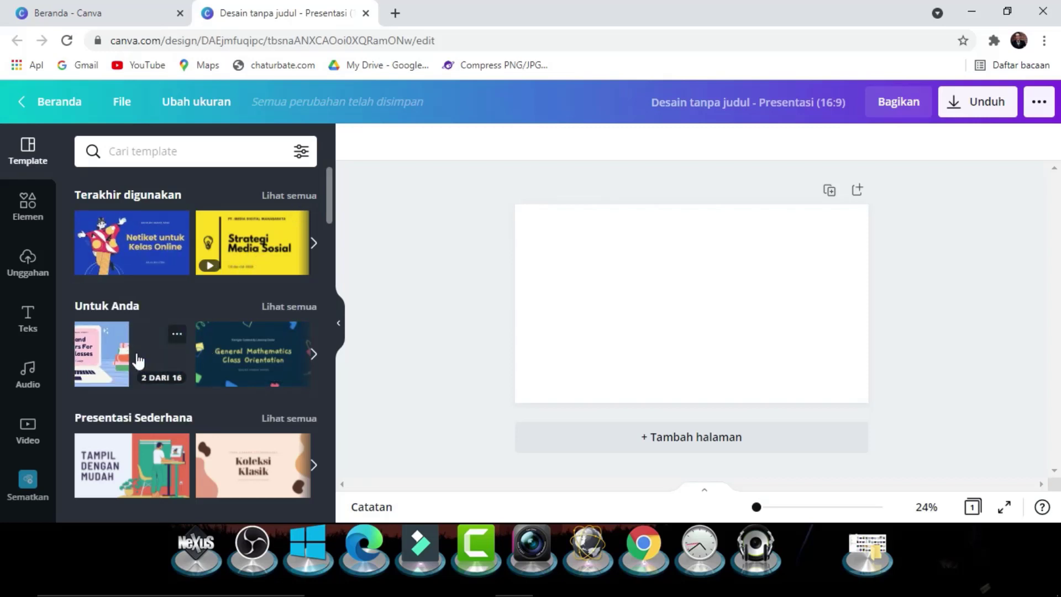
scroll(138, 362, "down", 5)
scroll(139, 362, "down", 6)
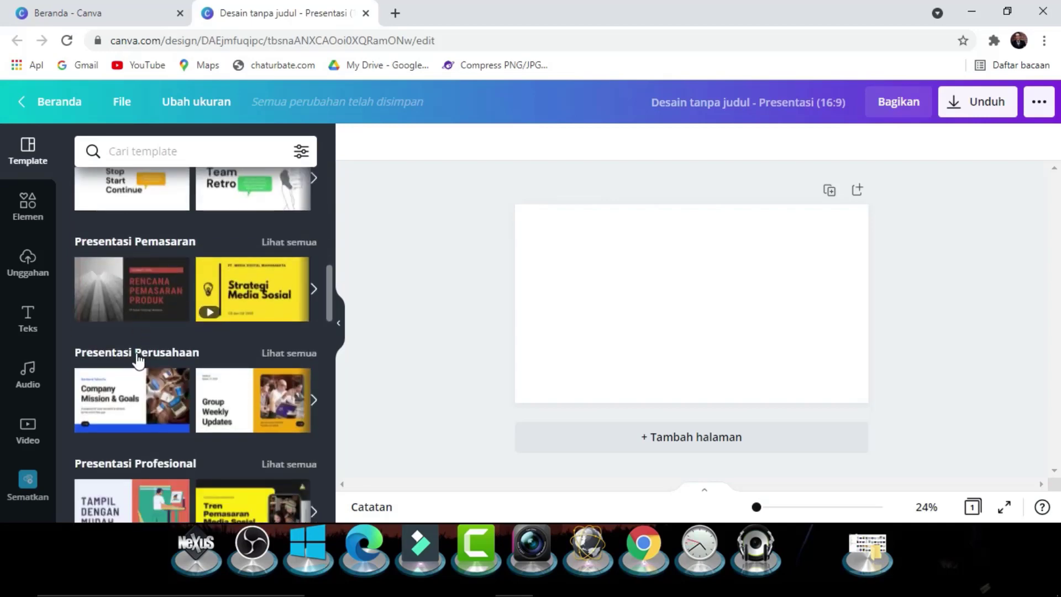
scroll(138, 361, "down", 3)
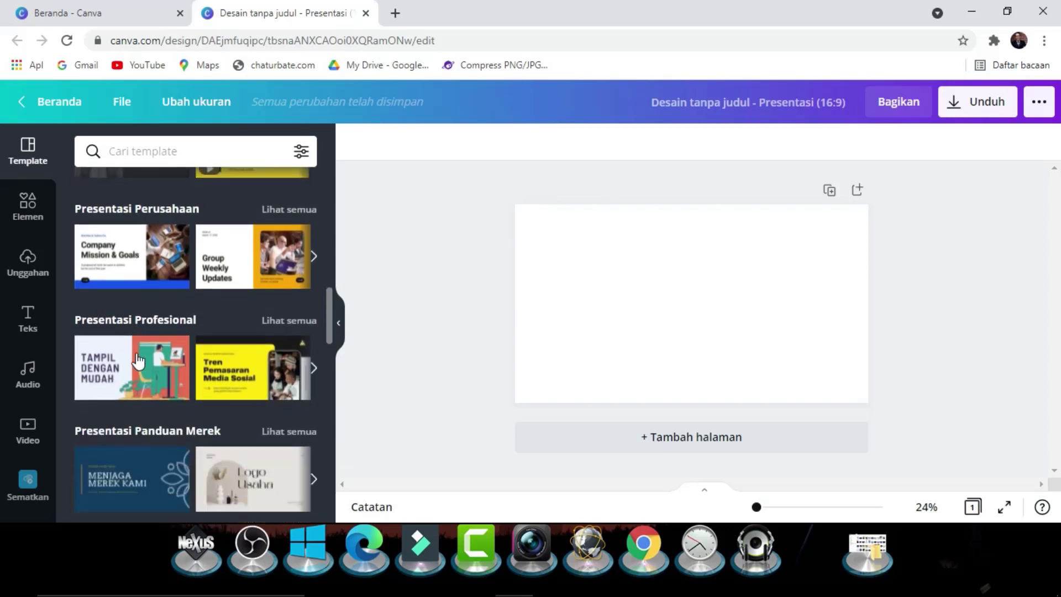
scroll(138, 359, "down", 3)
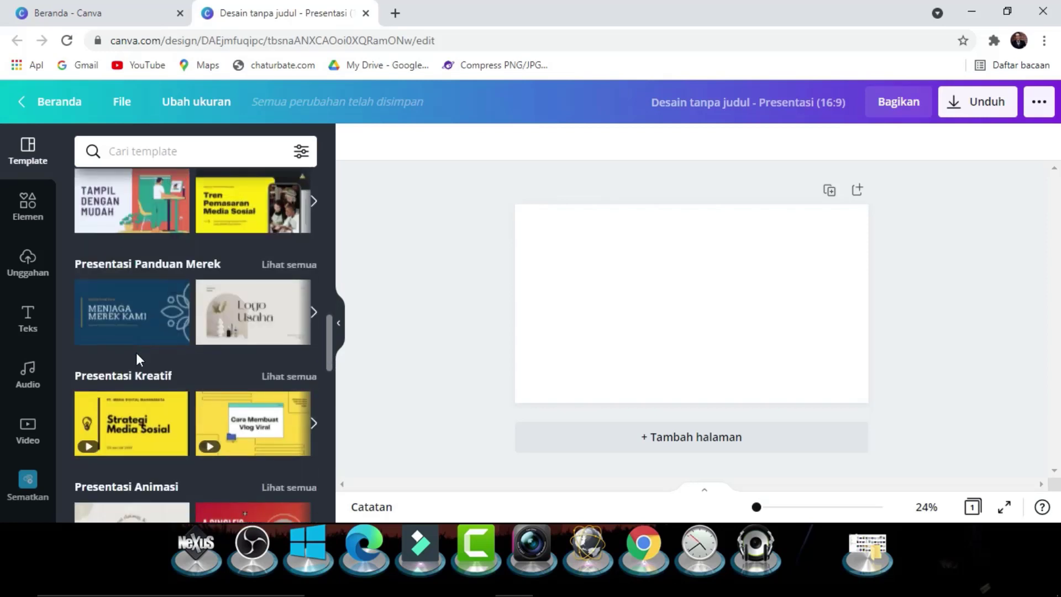
scroll(137, 355, "up", 2)
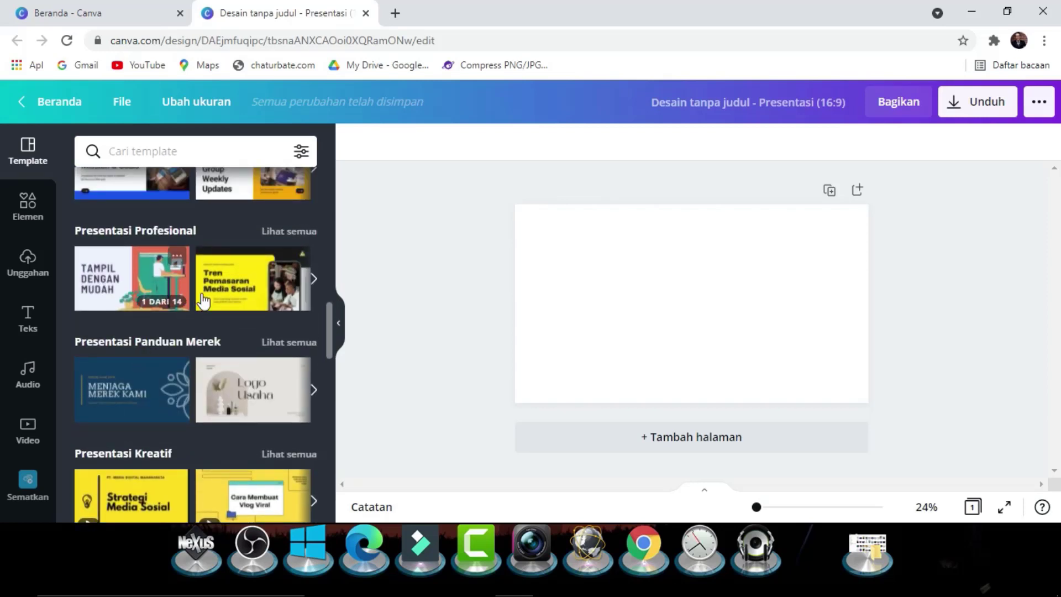
scroll(163, 382, "down", 4)
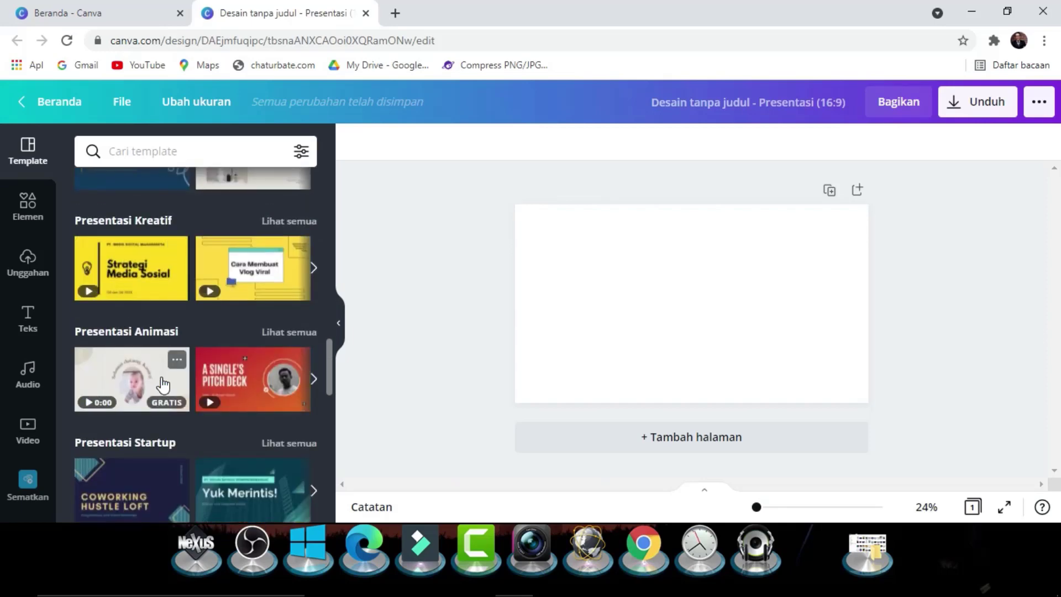
scroll(163, 382, "down", 4)
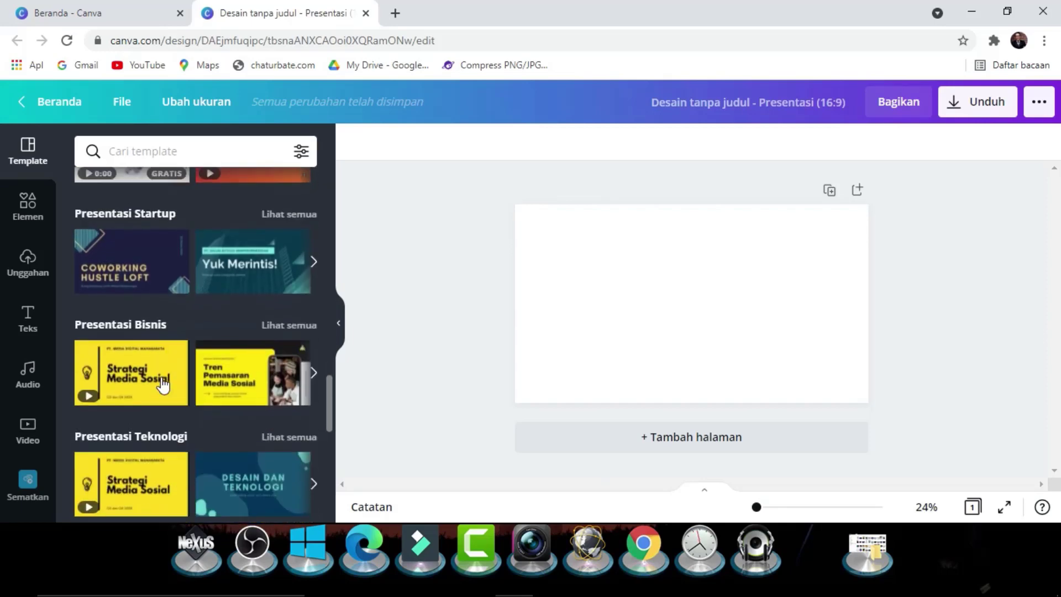
scroll(163, 381, "down", 1)
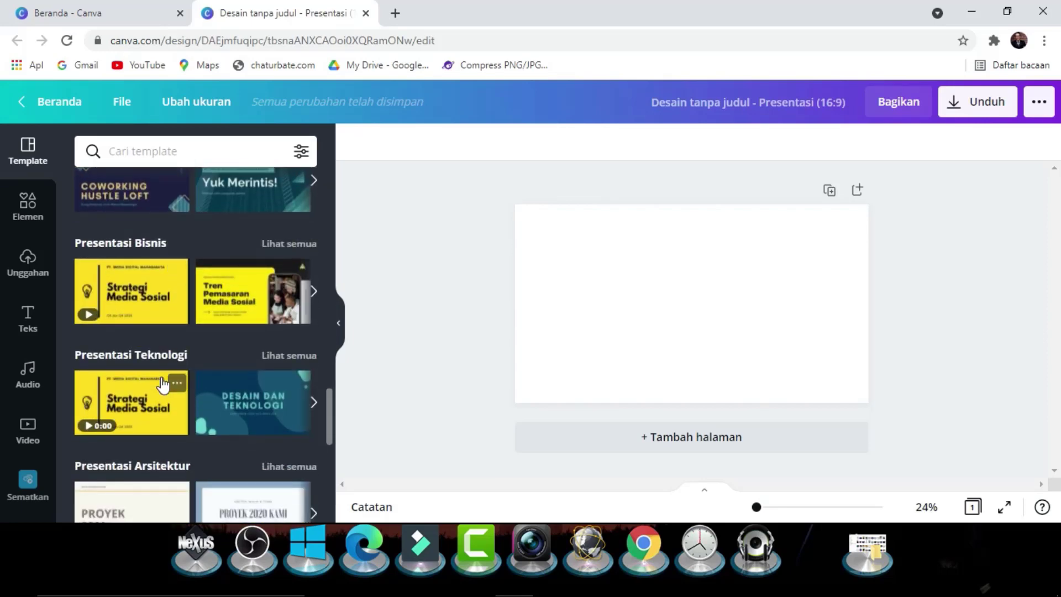
scroll(163, 382, "up", 1)
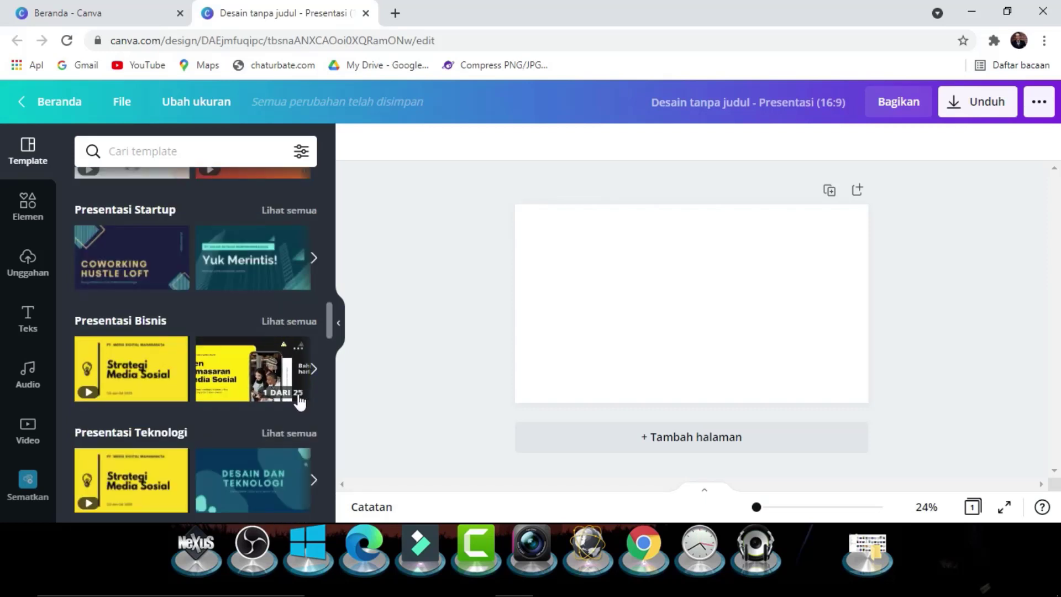
Open the "Tren Pemasaran Media Sosial" template under Presentasi Bisnis and examine its page layouts.
left_click(254, 379)
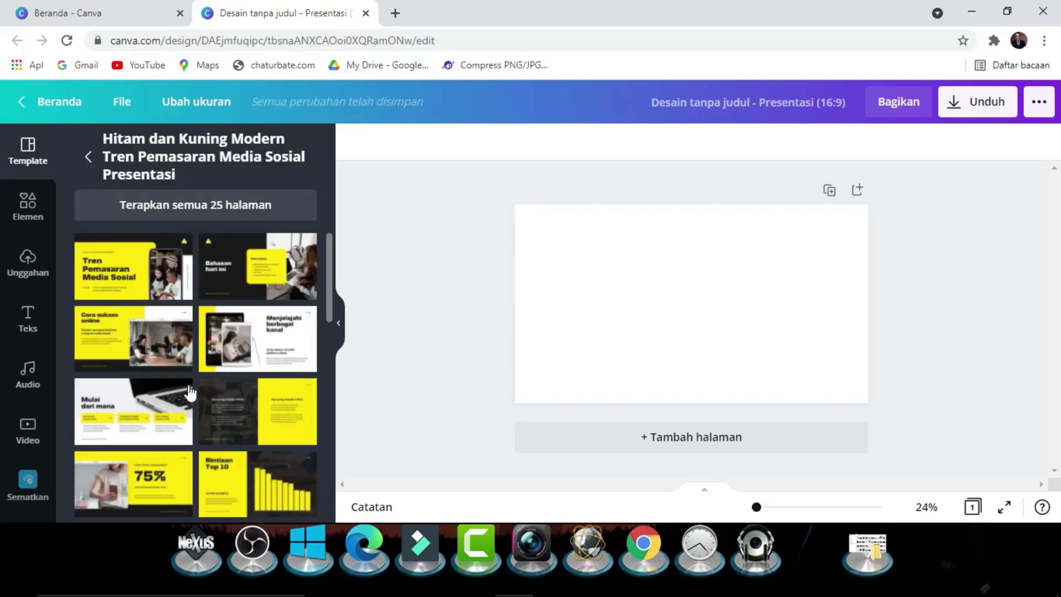
scroll(166, 399, "down", 6)
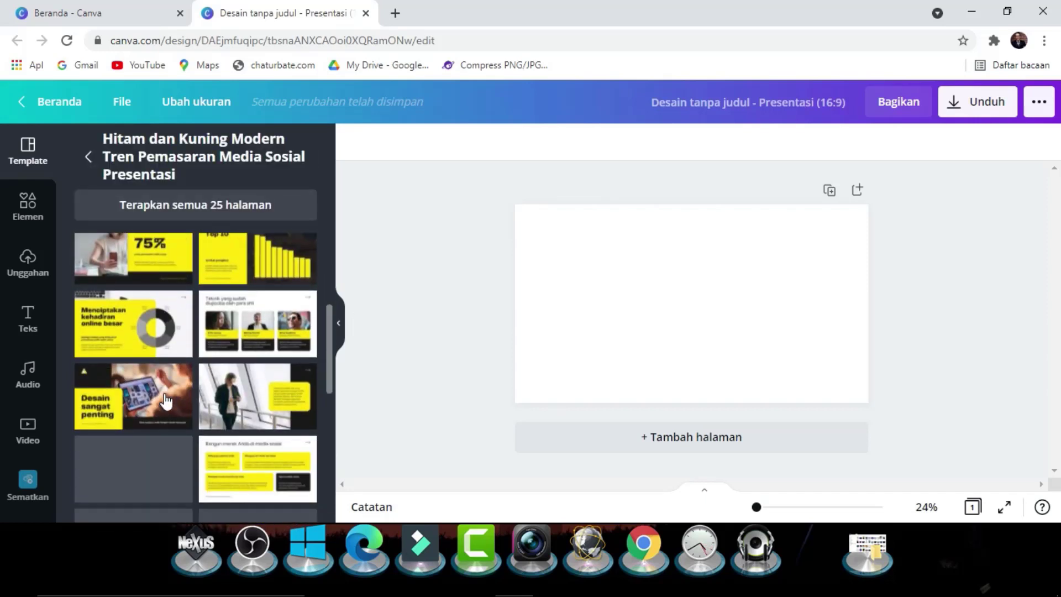
scroll(166, 399, "down", 10)
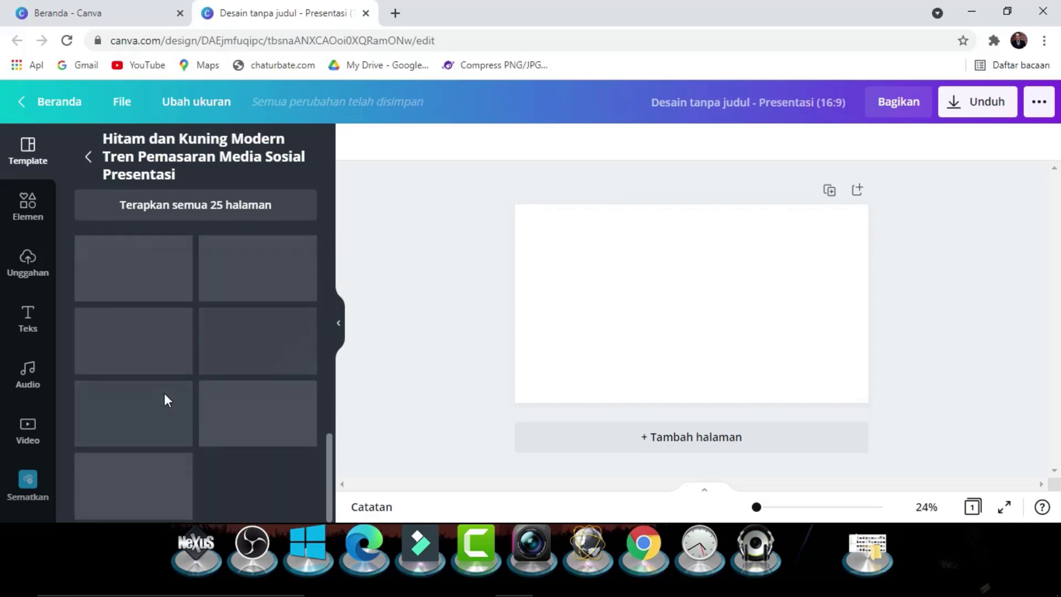
Apply all 25 pages of the "Tren Pemasaran Media Sosial" template to the design and look over the added pages.
scroll(166, 399, "up", 5)
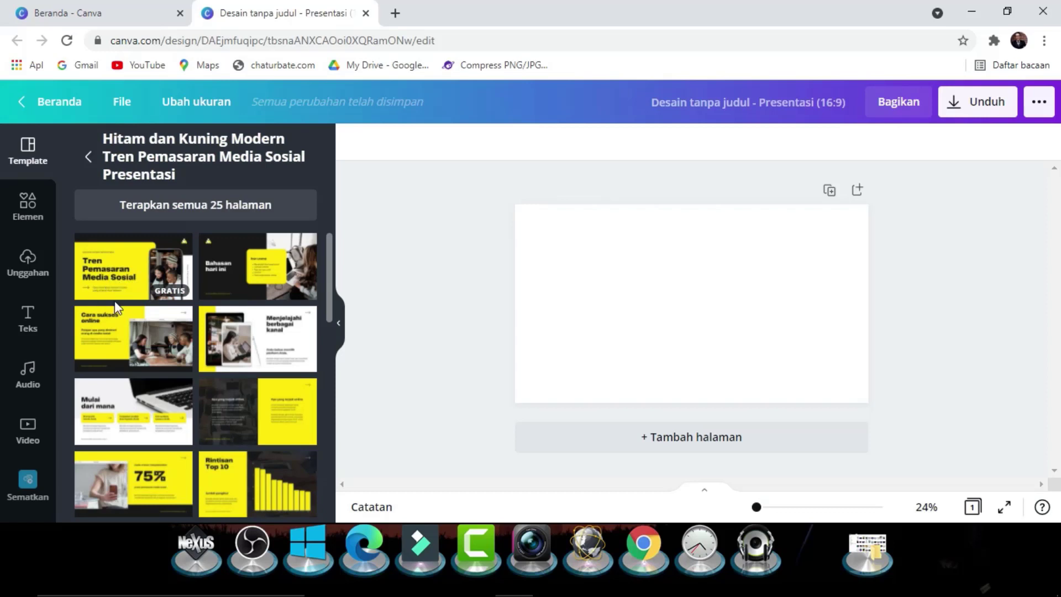
left_click(117, 274)
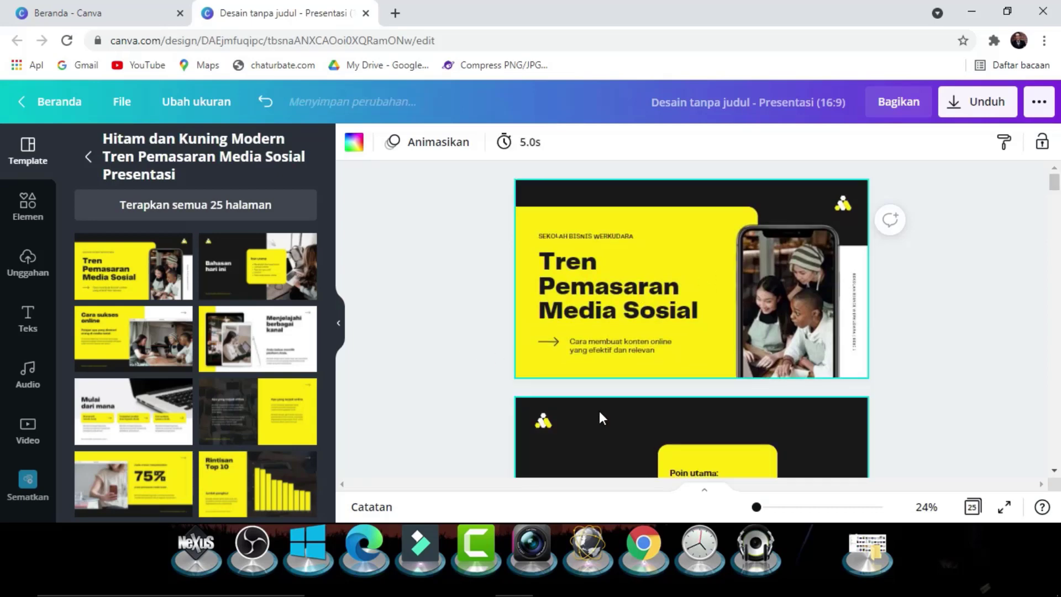
scroll(599, 419, "down", 5)
scroll(600, 415, "down", 15)
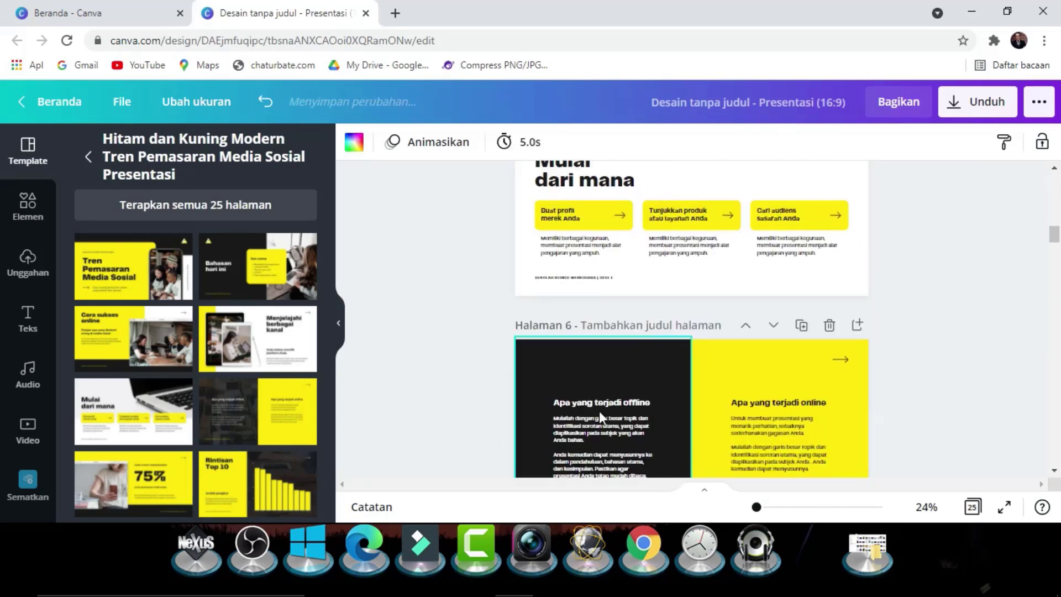
scroll(599, 415, "up", 20)
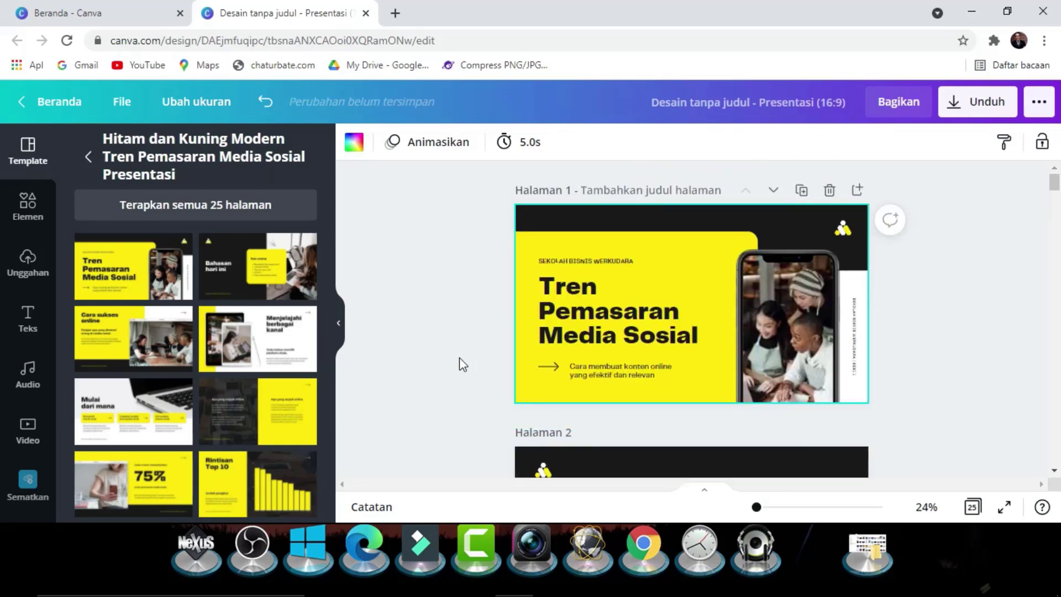
left_click(459, 358)
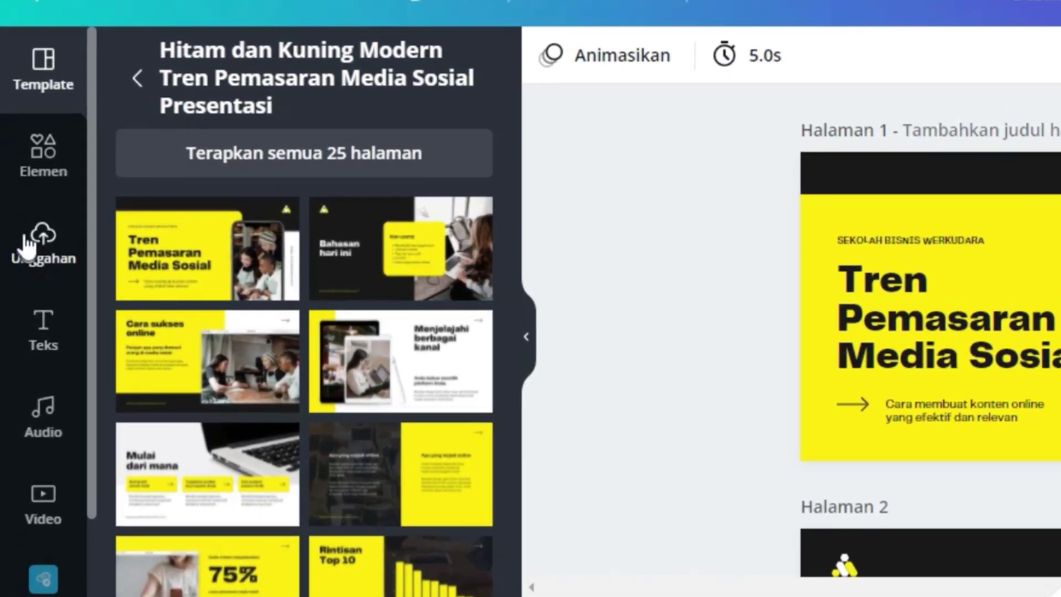
Browse the Elemen library, covering the suggested search keywords and the categories from Terakhir digunakan down to Video.
left_click(44, 161)
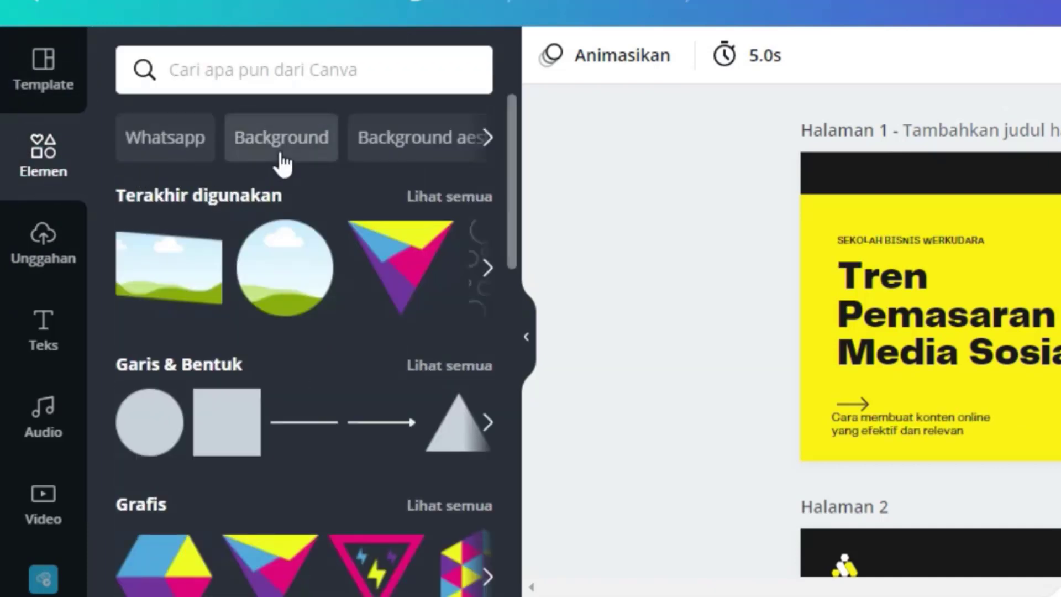
left_click(488, 138)
left_click(116, 139)
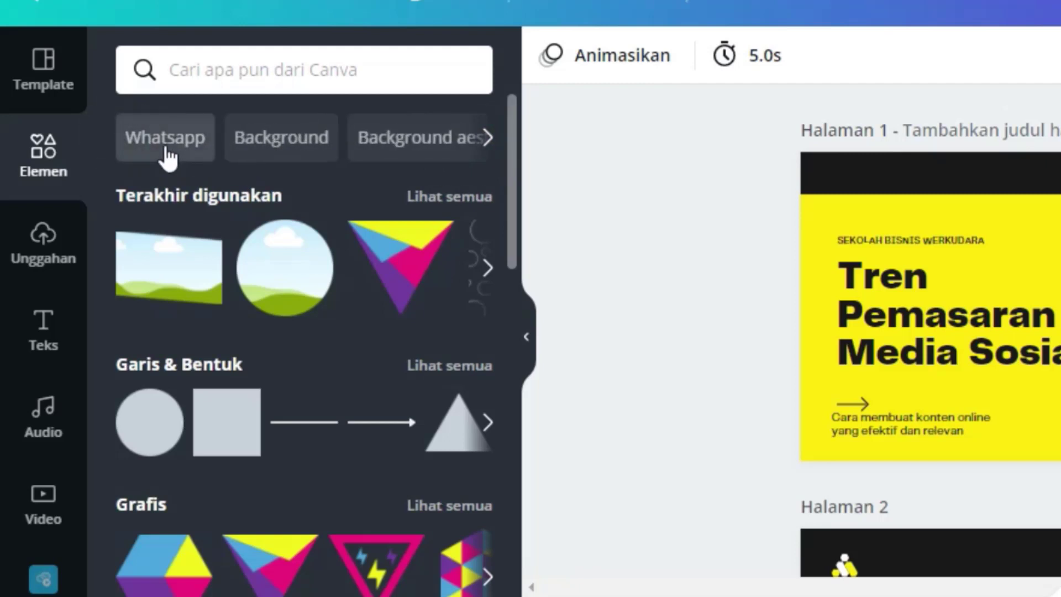
left_click(490, 144)
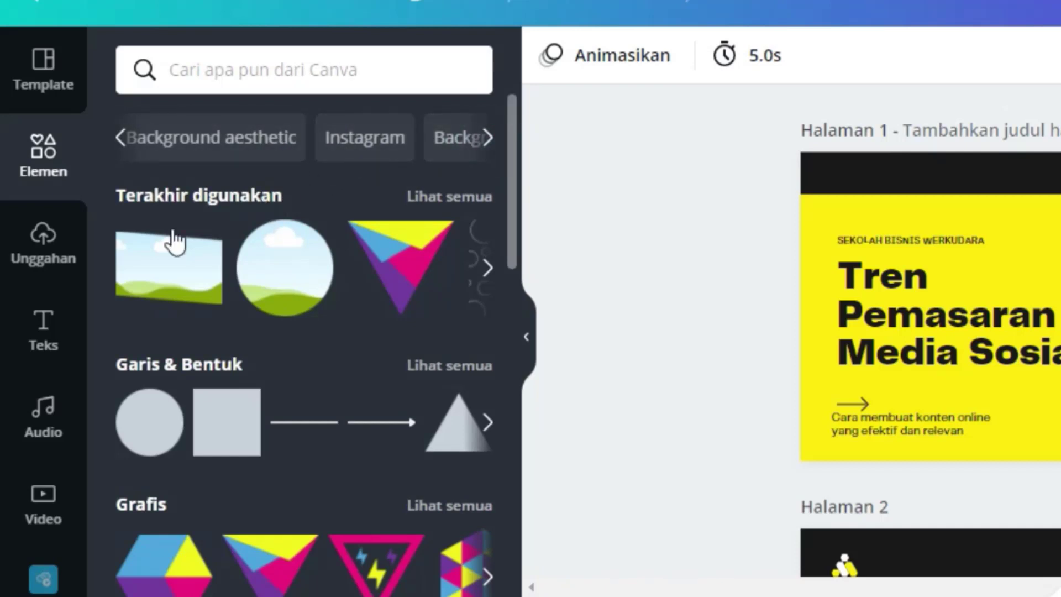
left_click(122, 144)
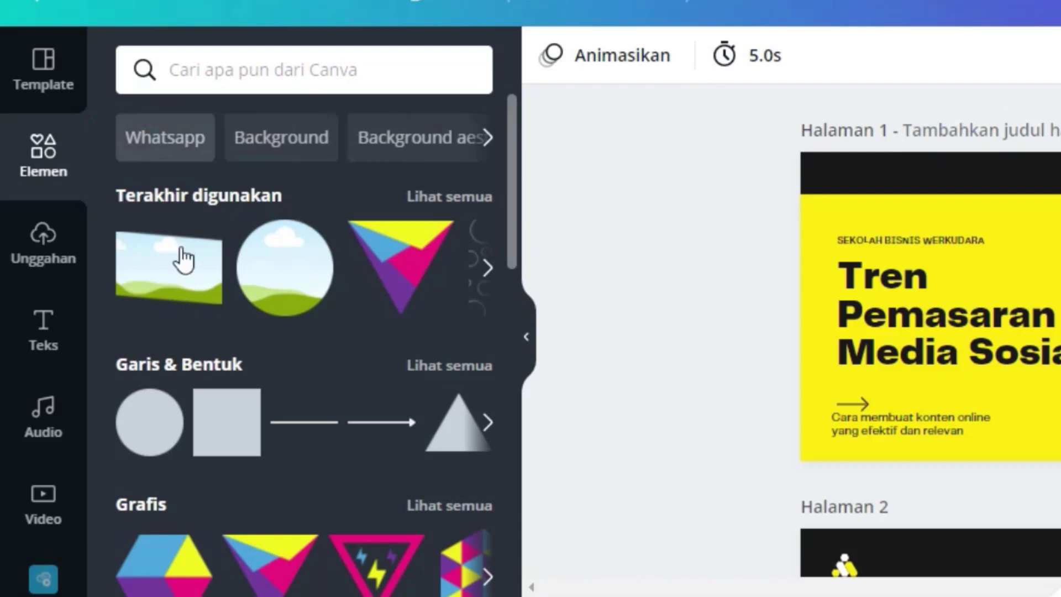
scroll(232, 369, "down", 6)
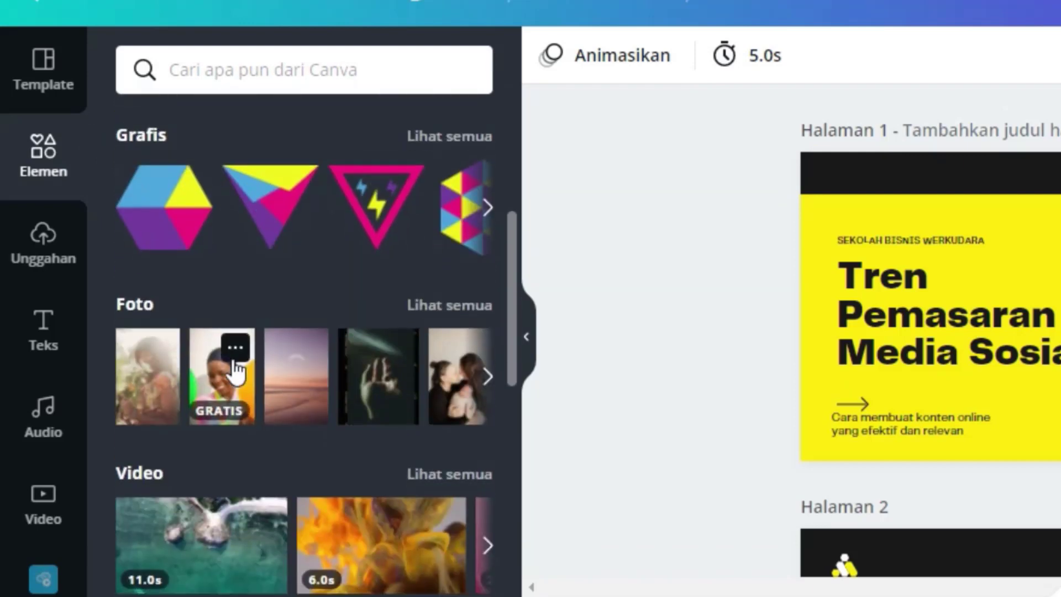
scroll(233, 360, "up", 6)
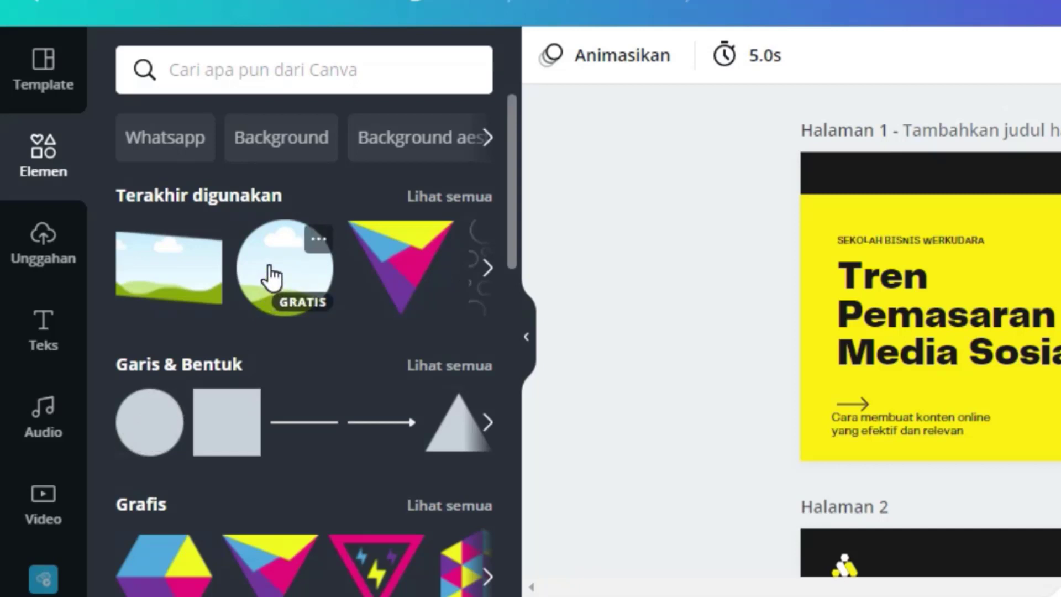
Add the rounded rectangular landscape frame from the recently used elements to page 1 and place it beside the phone image.
left_click(480, 268)
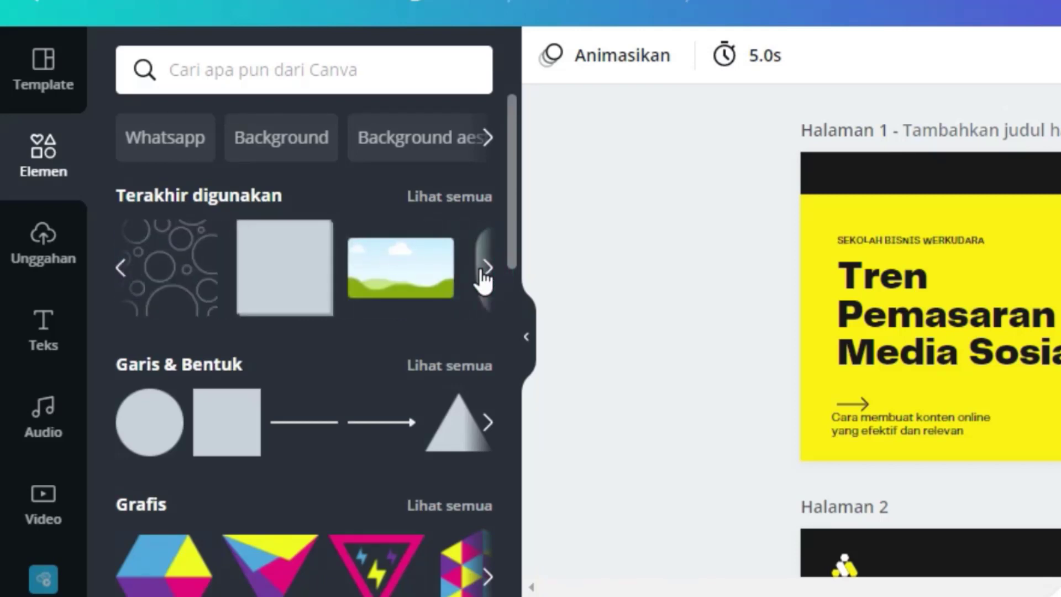
mouse_move(403, 274)
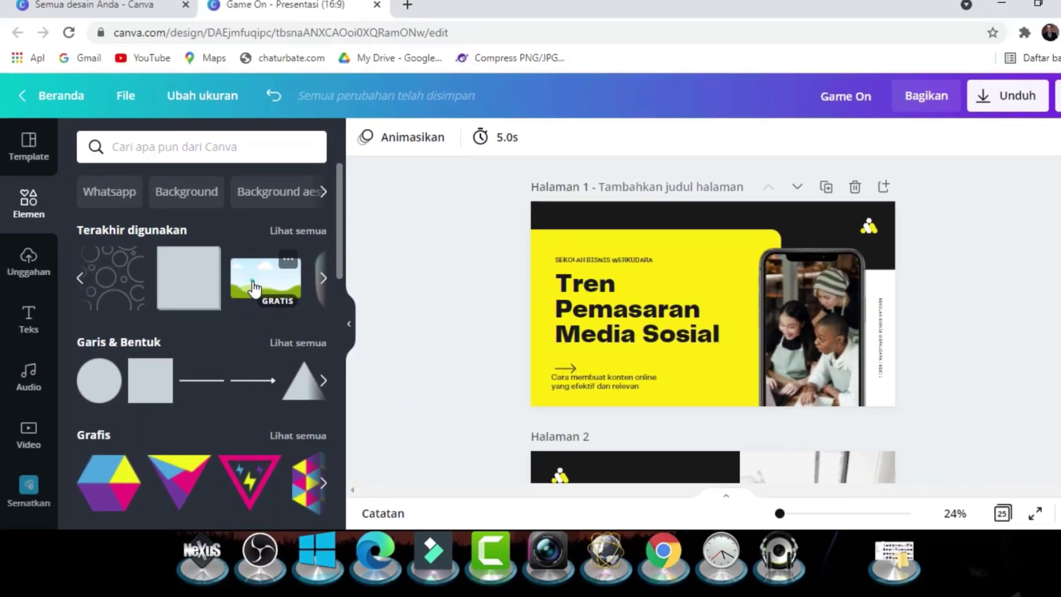
left_click(395, 281)
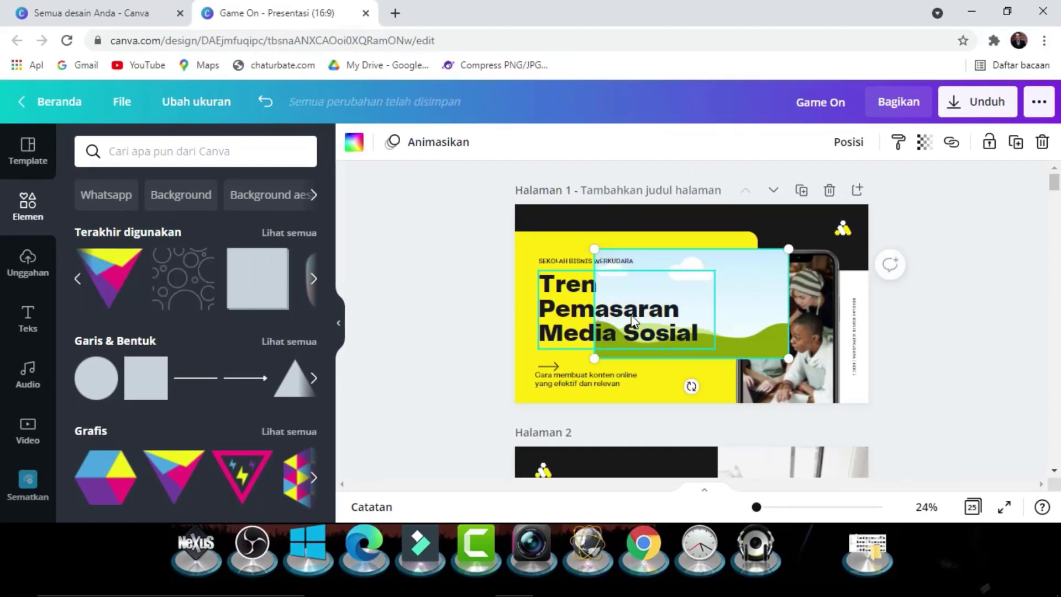
mouse_move(732, 279)
left_mouse_down()
mouse_move(688, 267)
mouse_move(740, 283)
left_mouse_up()
left_click(474, 263)
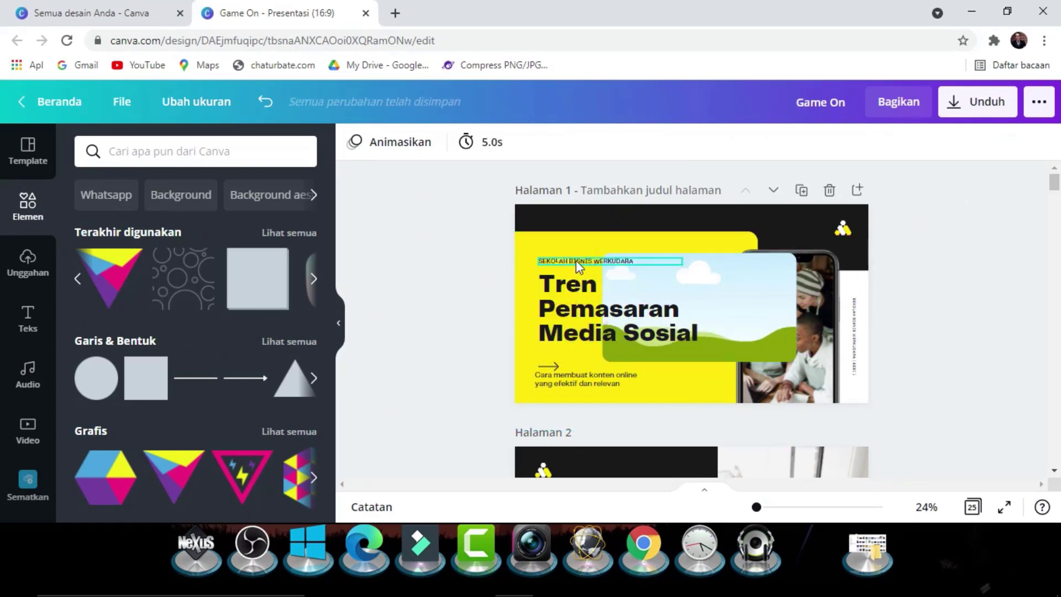
Clear page 1's yellow area by moving the school-name line below and the title to the upper-right corner, and place the frame there.
left_click_drag(575, 260, 659, 388)
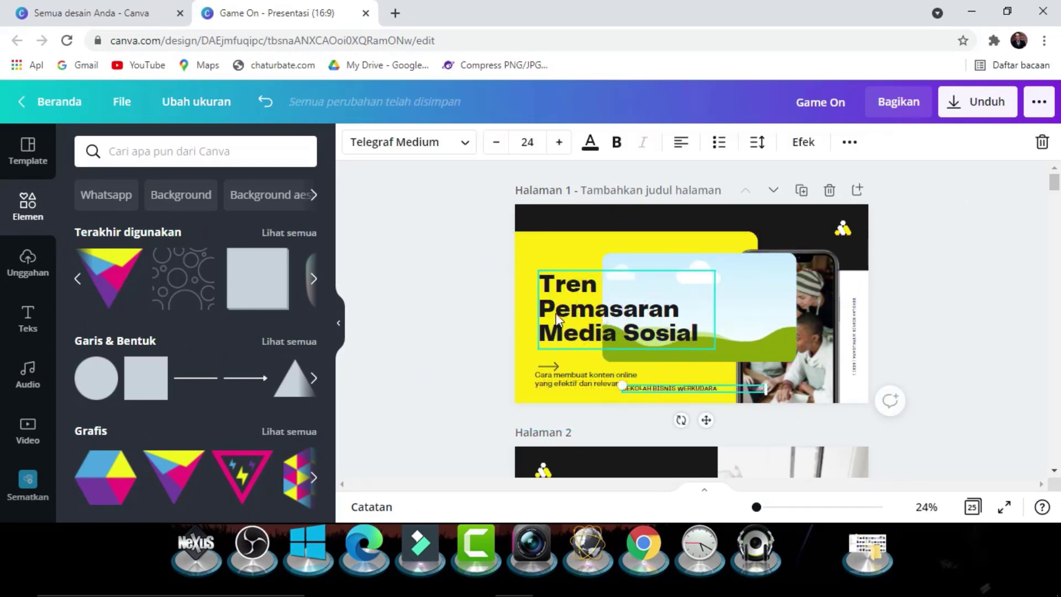
left_click_drag(566, 310, 813, 229)
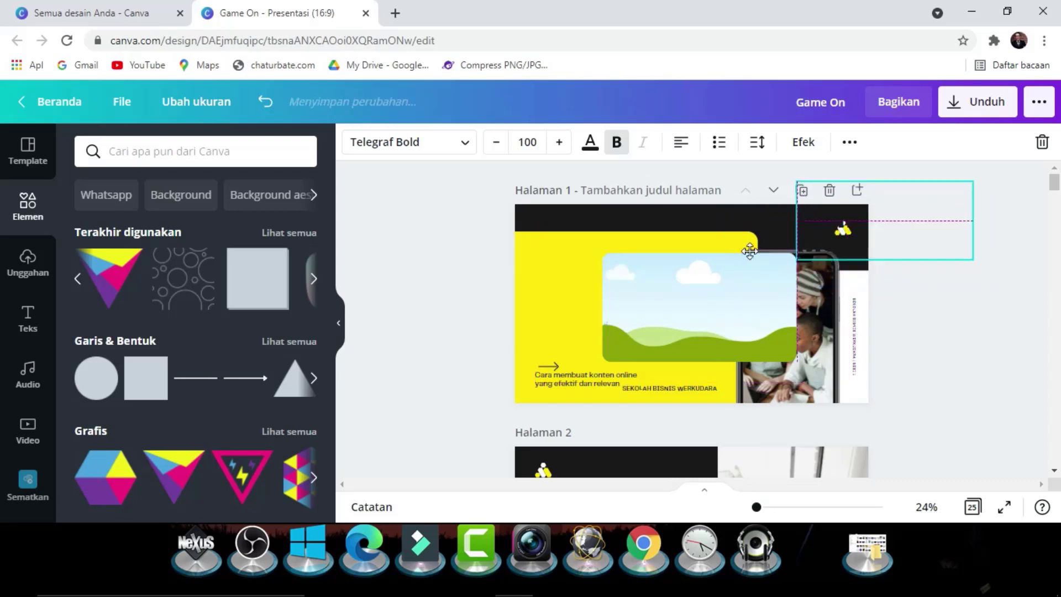
left_click_drag(692, 292, 628, 297)
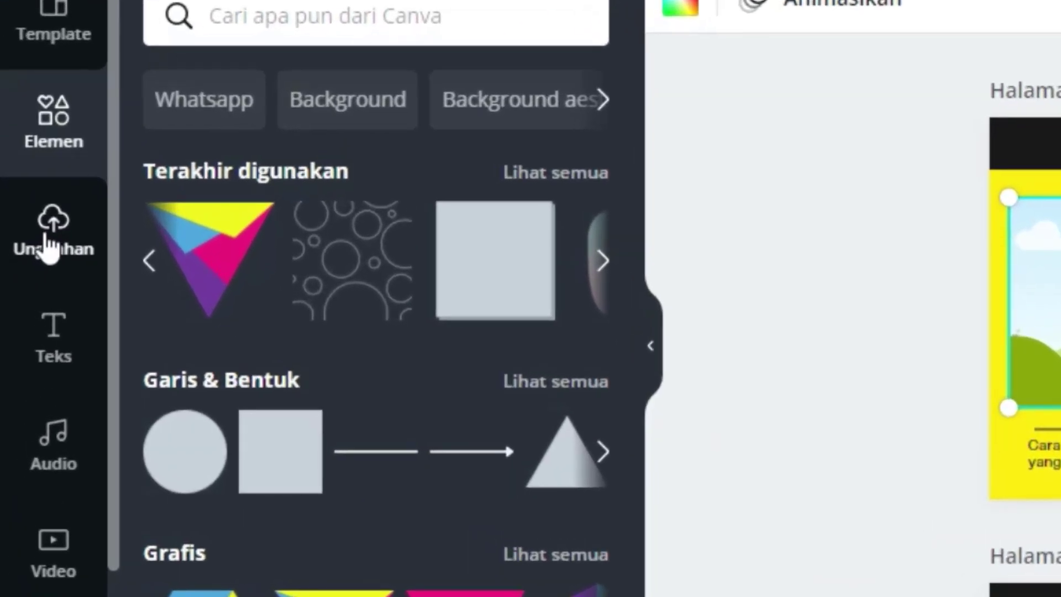
Look through the images already stored in Unggahan.
left_click(25, 269)
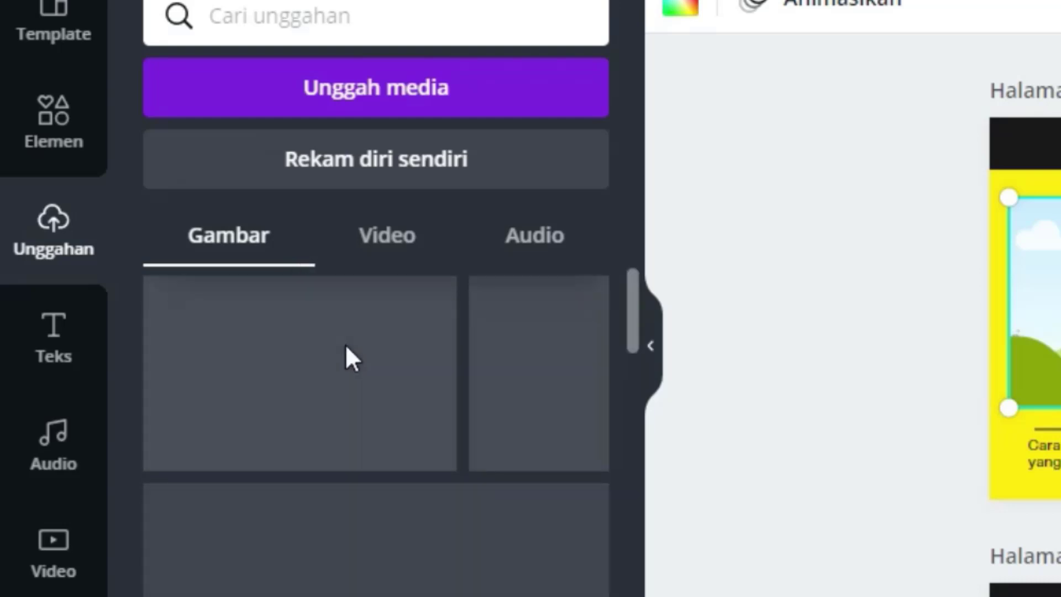
scroll(345, 344, "down", 2)
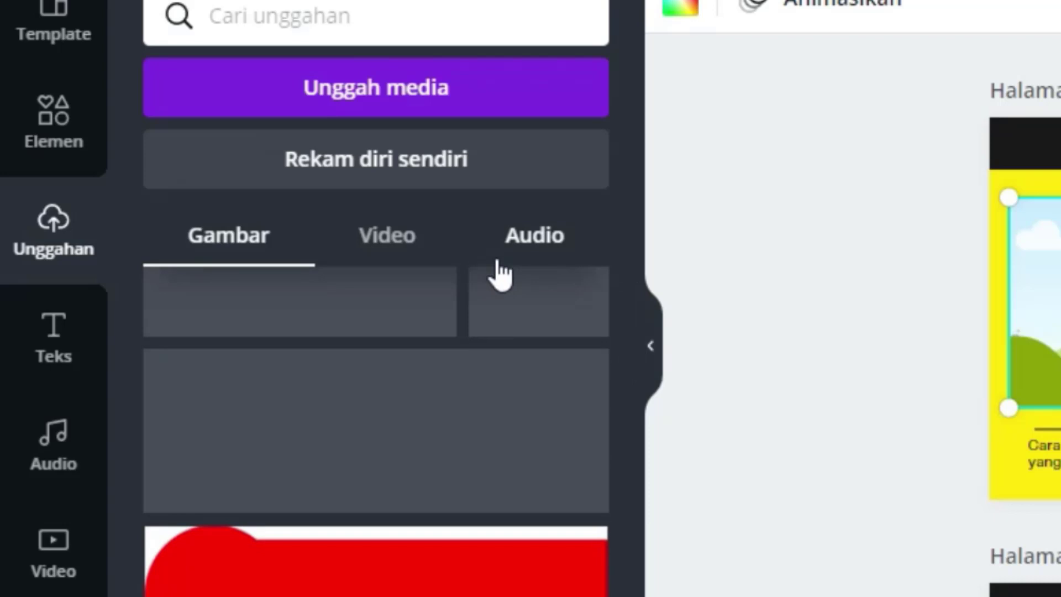
scroll(372, 391, "down", 5)
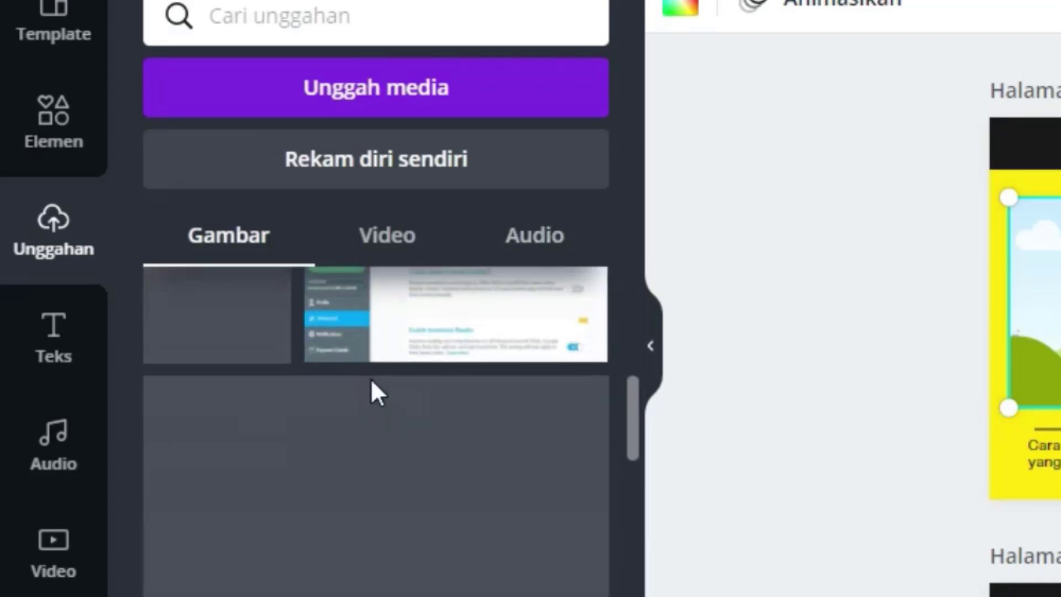
scroll(371, 381, "down", 3)
scroll(372, 381, "up", 6)
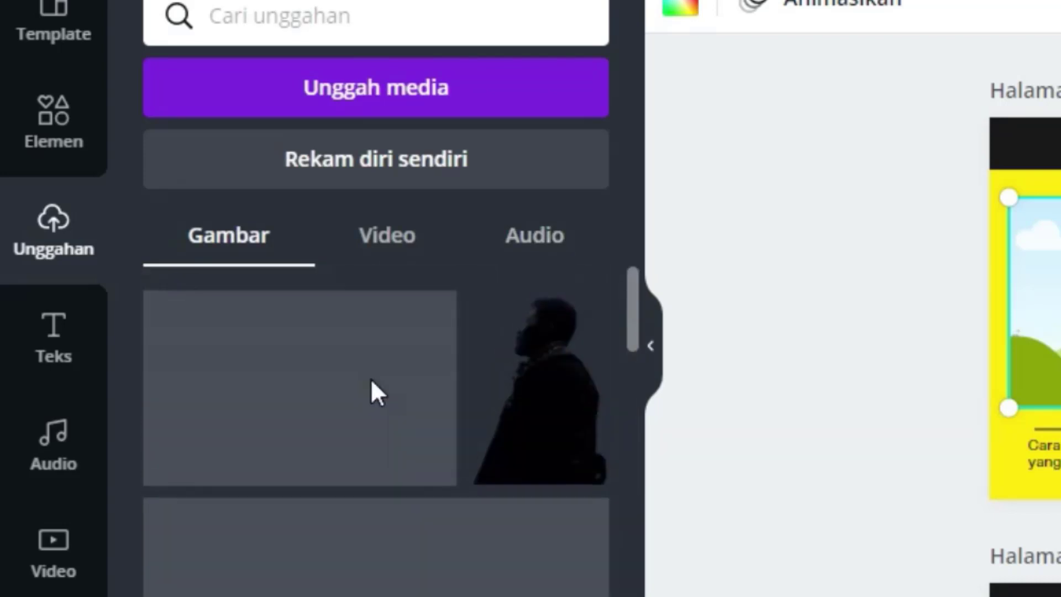
scroll(372, 382, "down", 3)
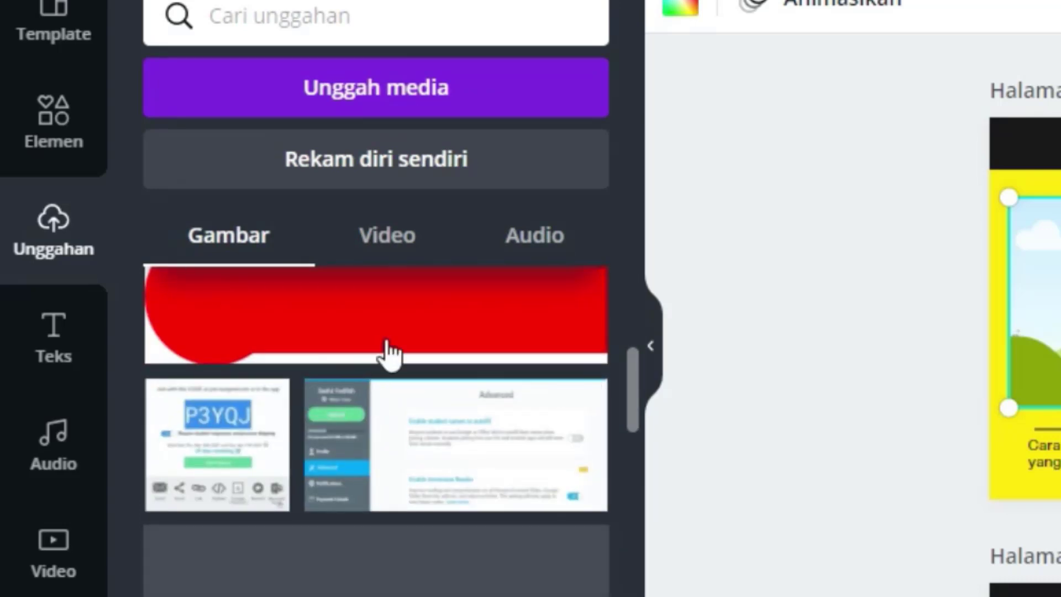
Upload the picture "gb" from the device's Pictures folder to the design's media.
left_click(348, 95)
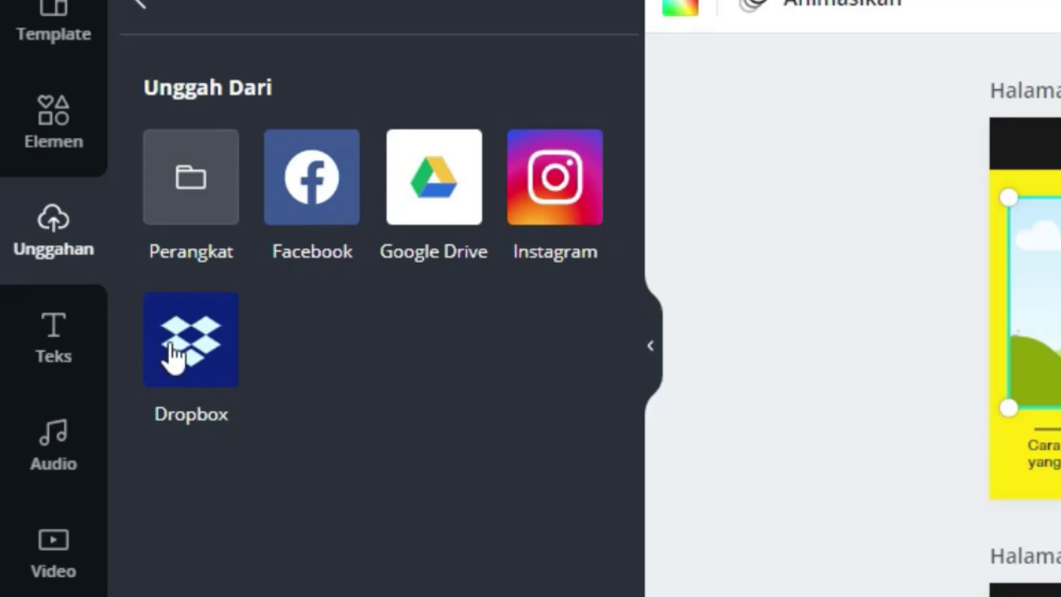
left_click(185, 204)
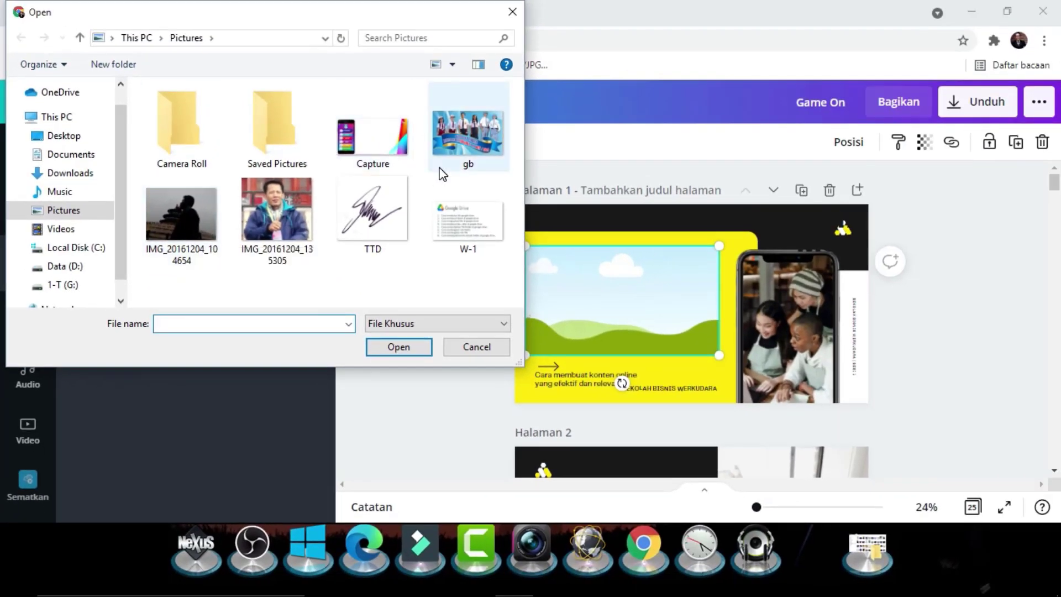
left_click(474, 139)
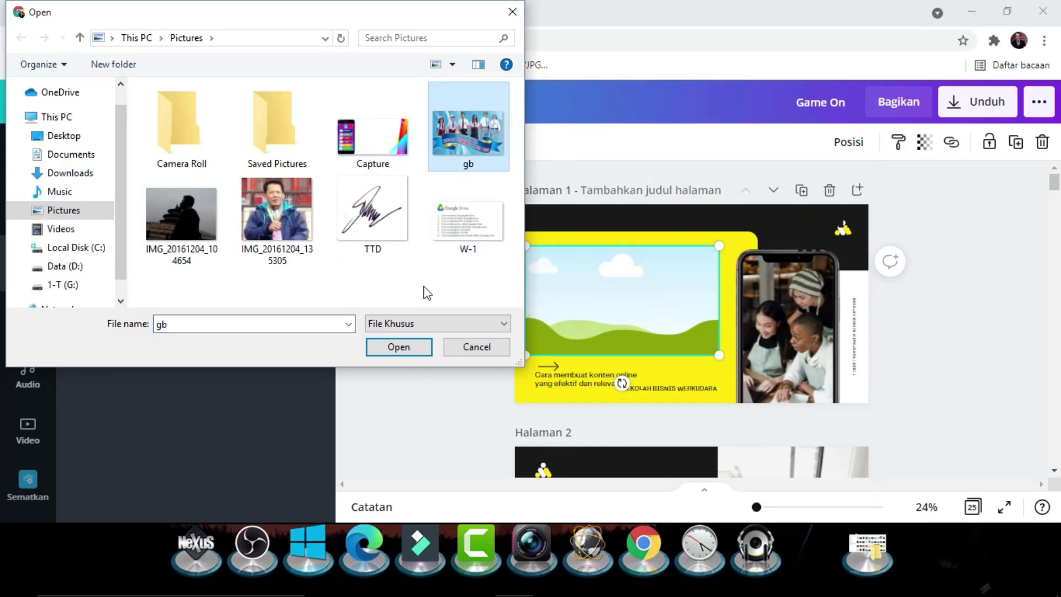
left_click(402, 346)
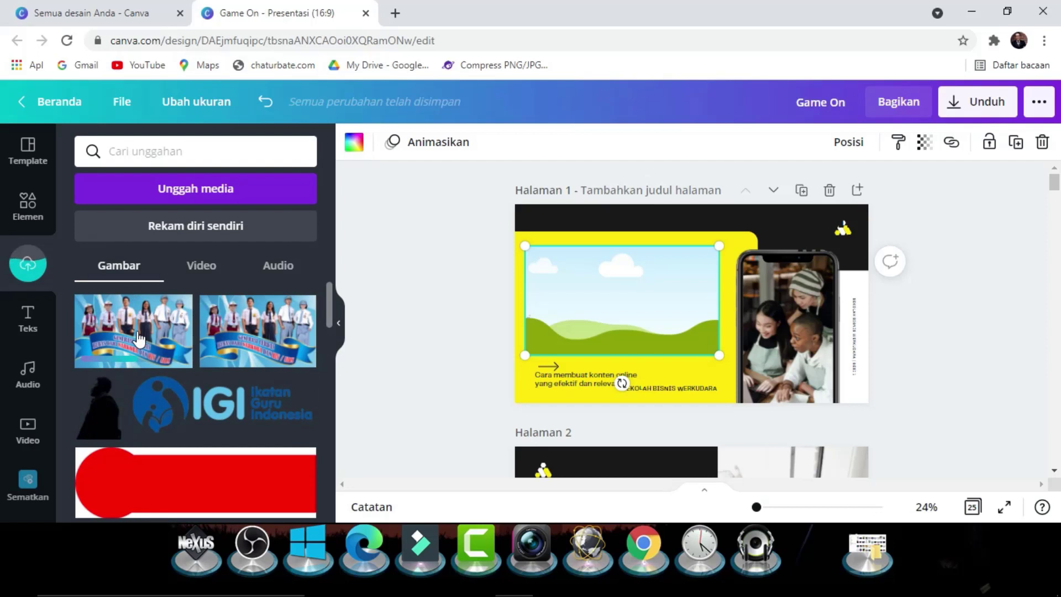
Fill page 1's frame with the uploaded students picture and shrink it to about half size at the yellow area's upper-left corner.
scroll(123, 363, "down", 1)
scroll(123, 364, "up", 1)
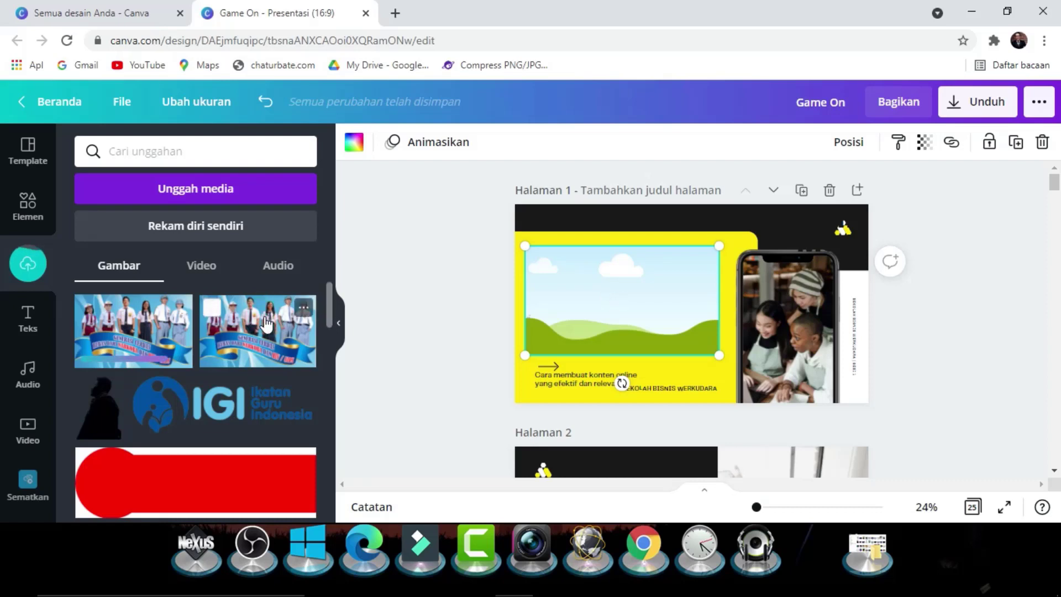
left_click_drag(267, 324, 373, 311)
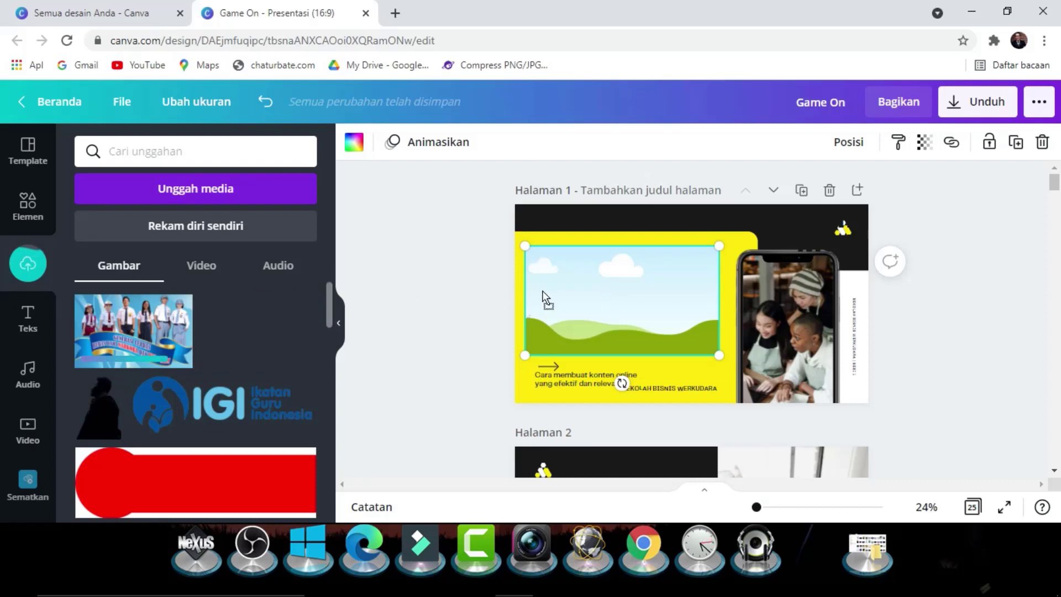
left_click_drag(542, 291, 605, 294)
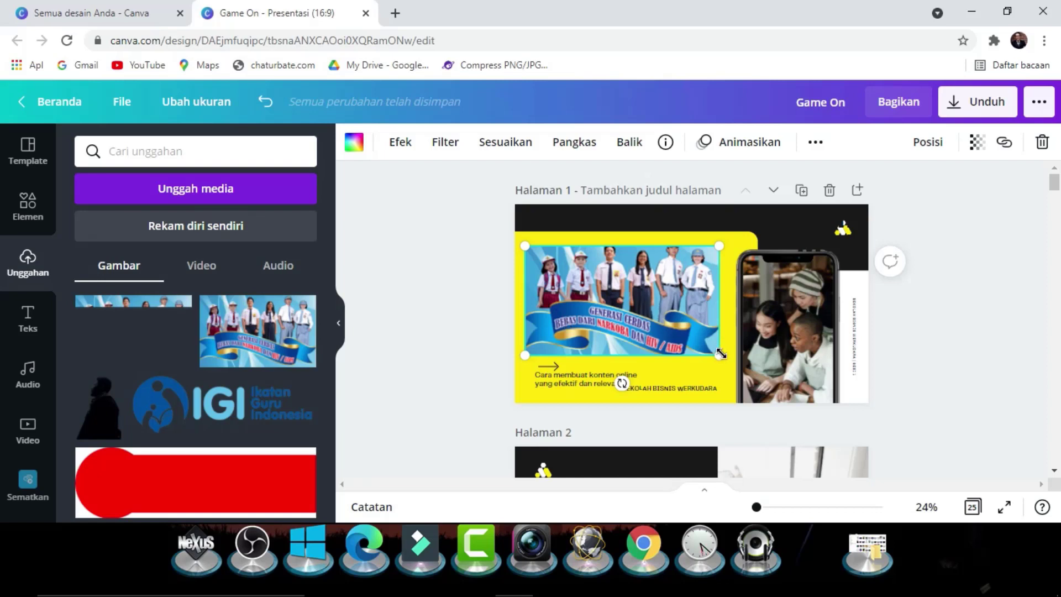
left_click_drag(720, 355, 638, 288)
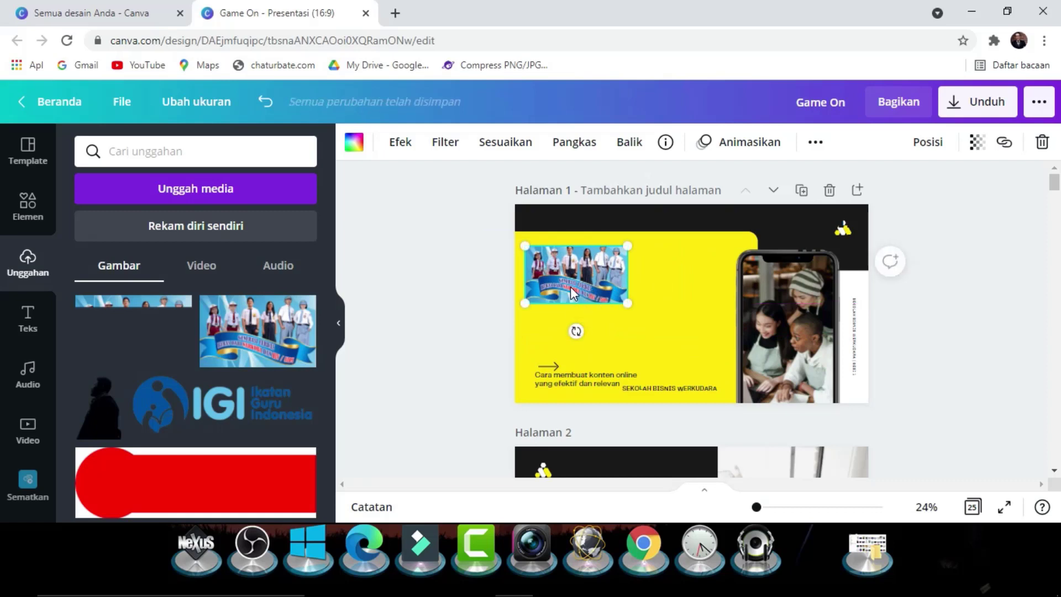
left_click_drag(571, 286, 577, 308)
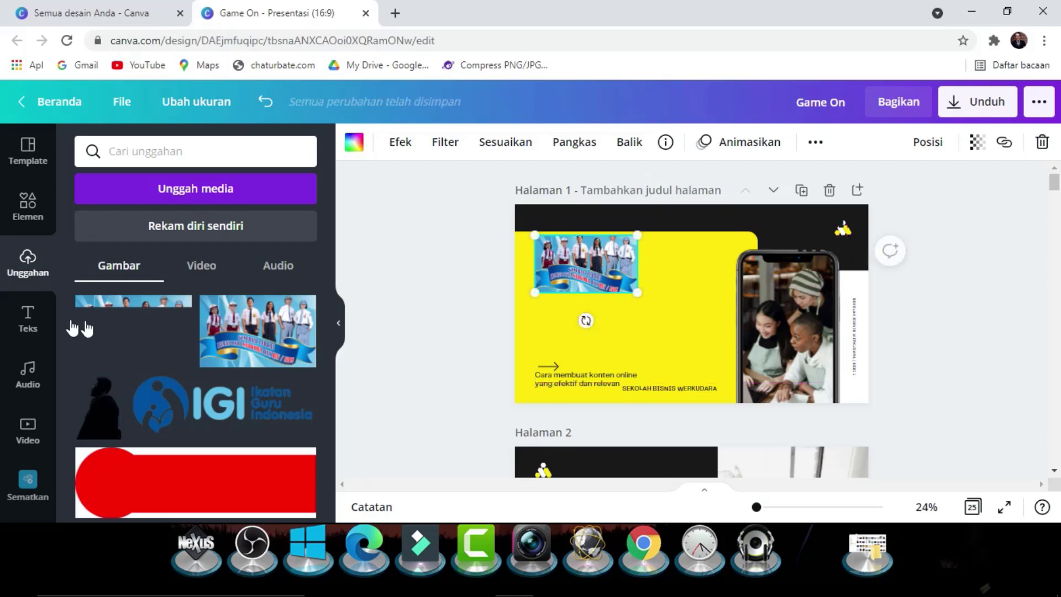
Add a triangle from the lines and shapes collection to page 1 and place it over the page's lower-left edge.
left_click(27, 215)
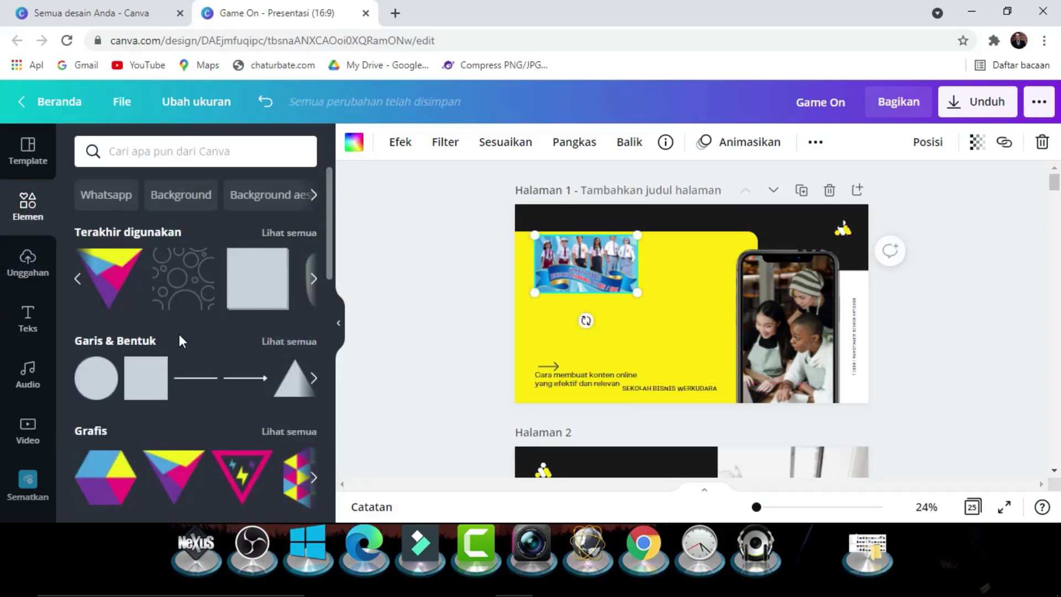
scroll(179, 334, "down", 7)
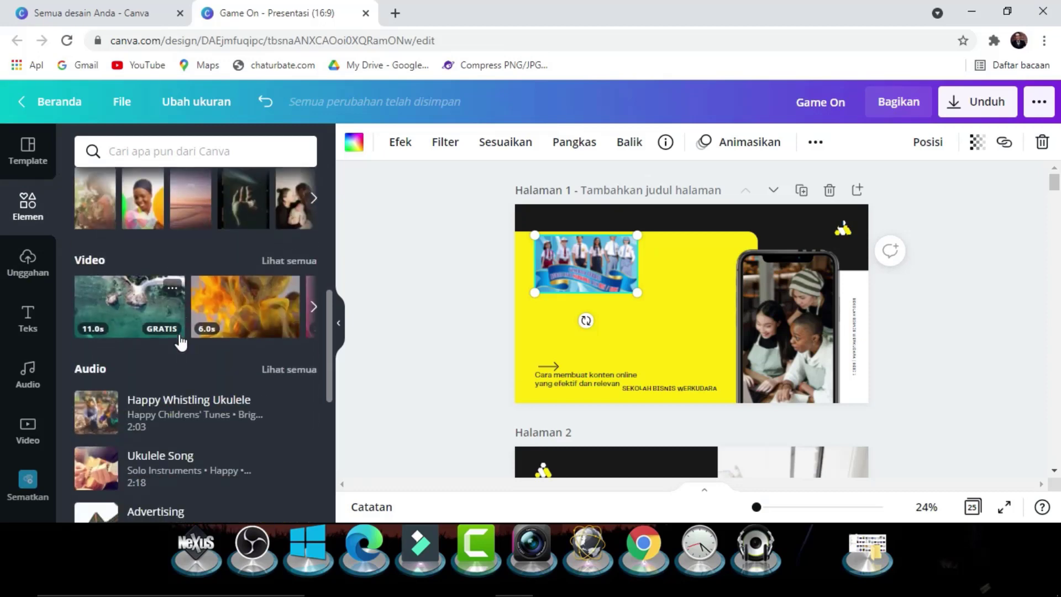
scroll(180, 342, "up", 5)
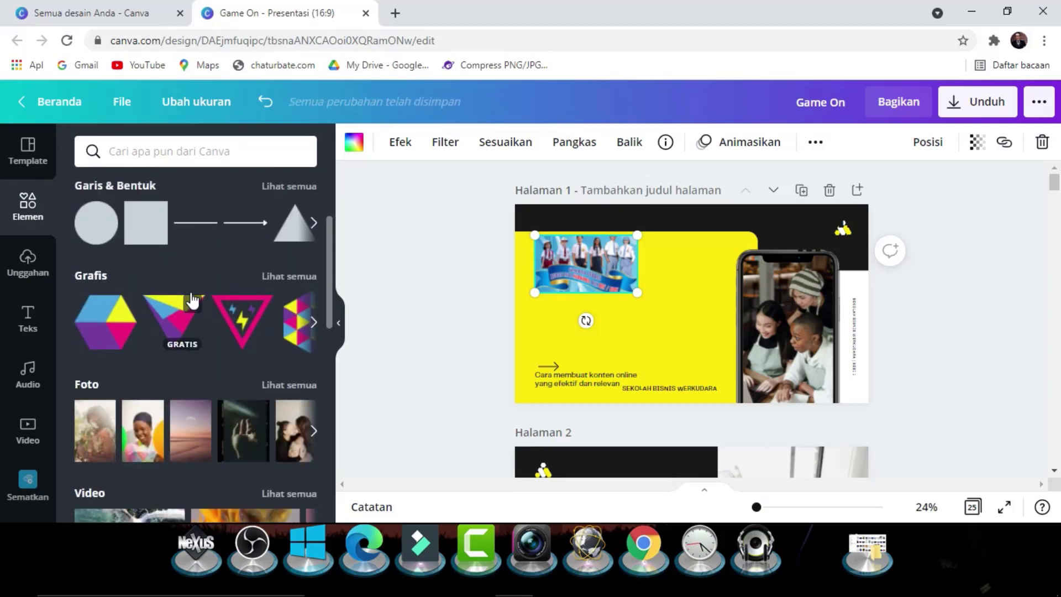
scroll(208, 349, "down", 5)
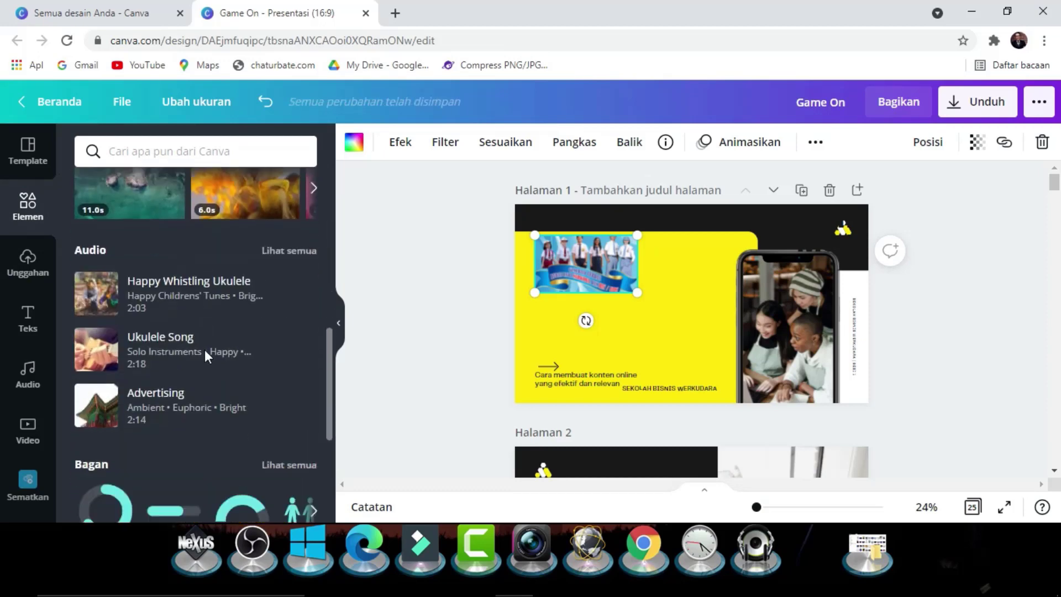
scroll(204, 354, "up", 8)
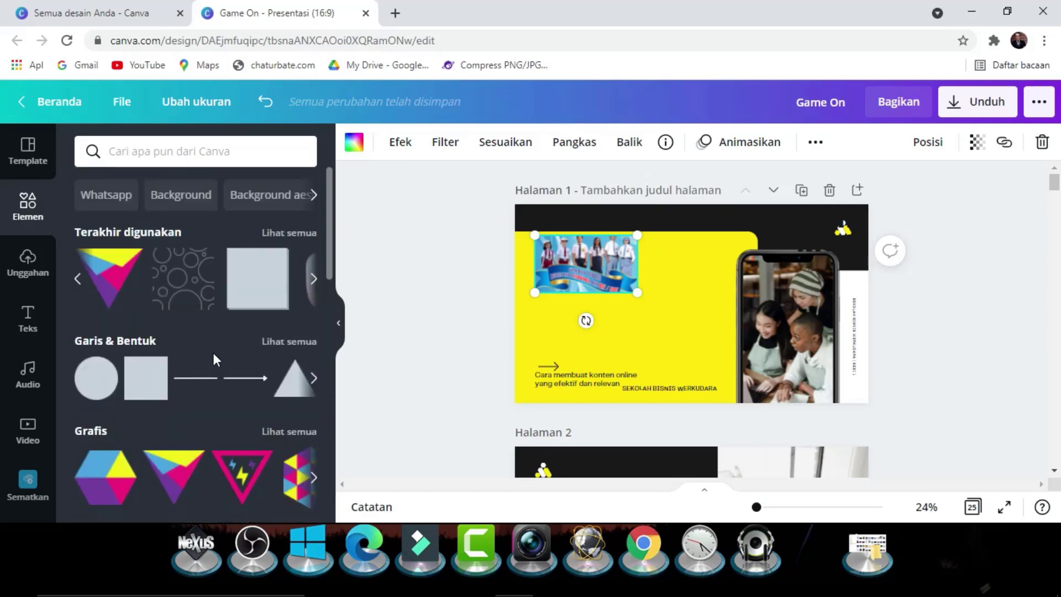
left_click(314, 378)
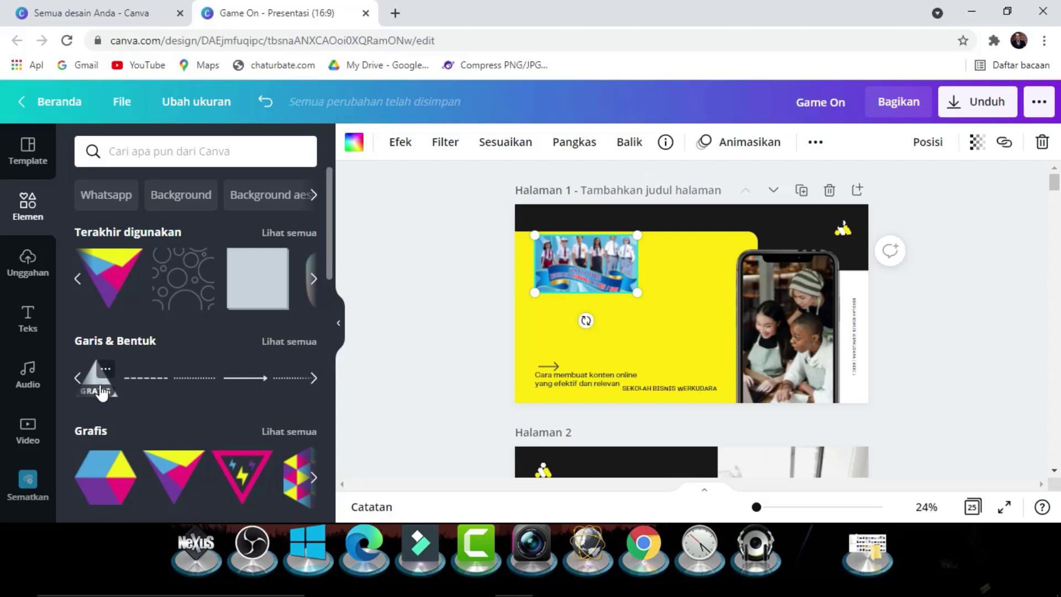
left_click(98, 385)
left_click_drag(690, 330, 543, 356)
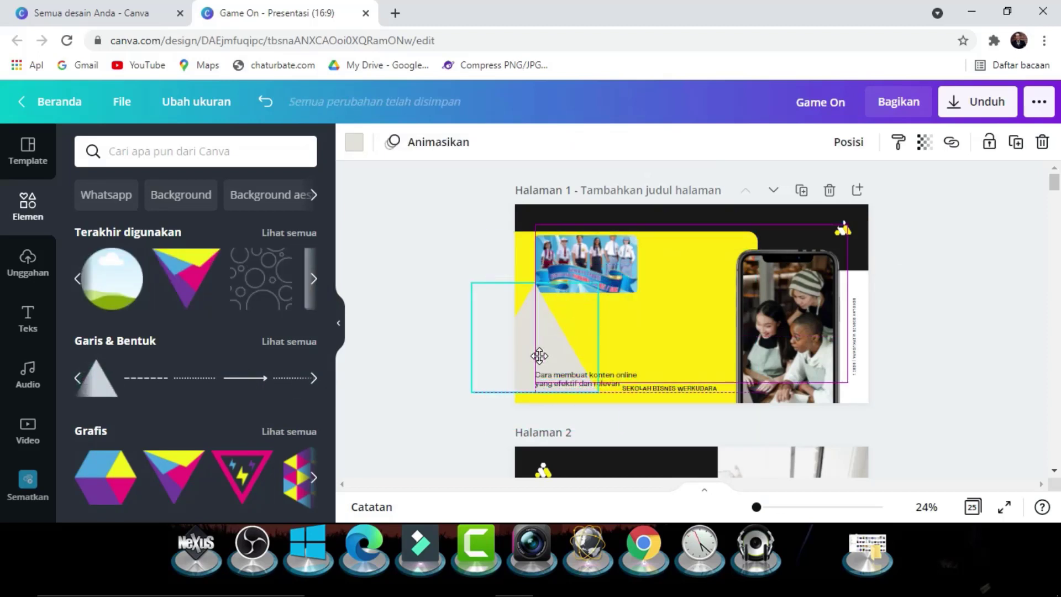
Move page 1's two lower text lines to just below the students picture and enlarge the triangle to about double size across the left side.
left_click_drag(624, 375, 687, 306)
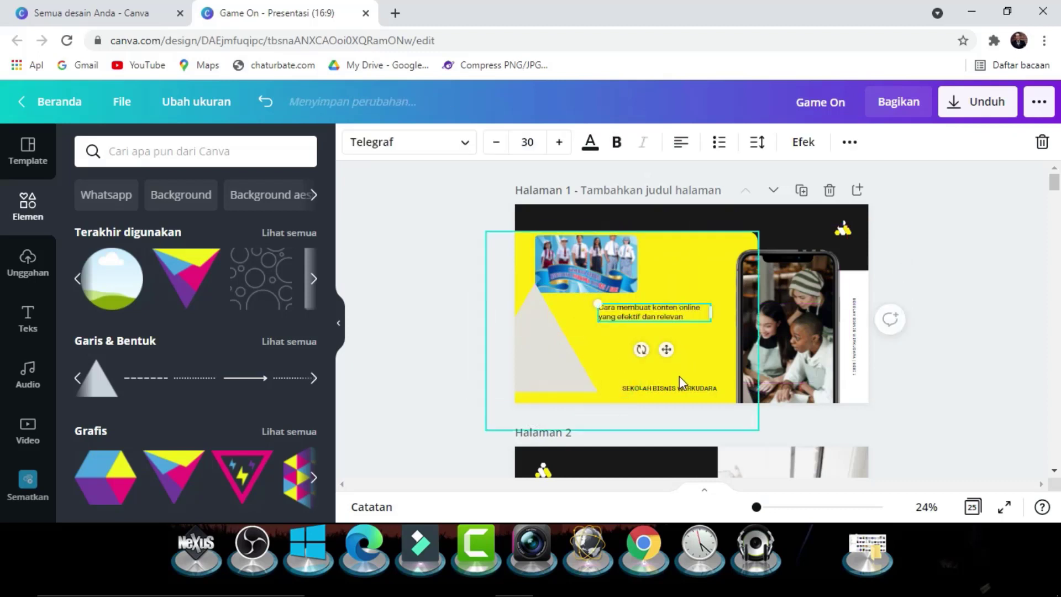
left_click_drag(679, 387, 672, 338)
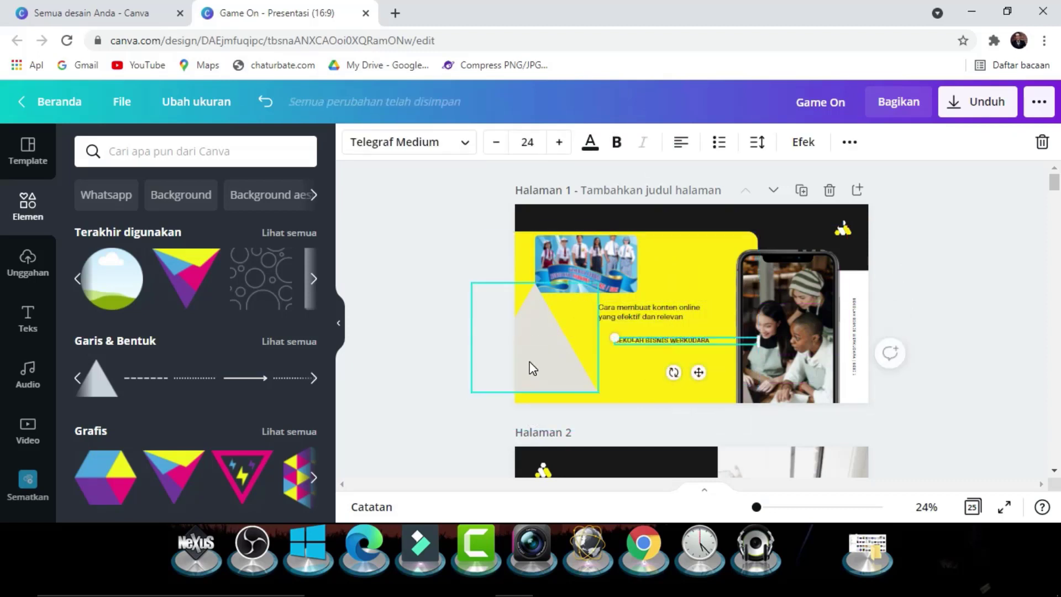
left_click_drag(532, 367, 519, 313)
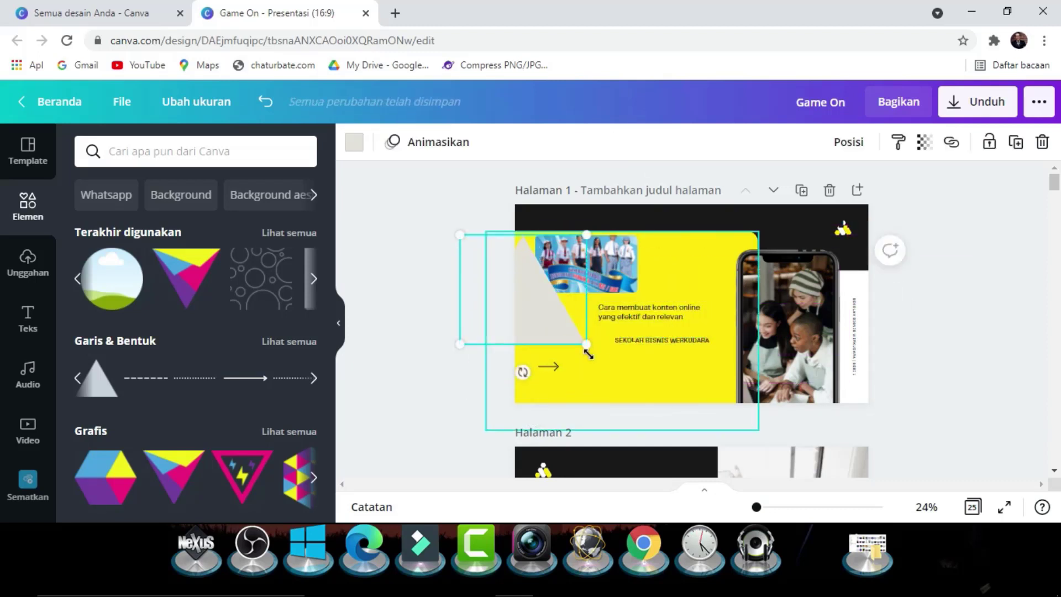
left_click_drag(587, 344, 698, 440)
left_click_drag(603, 383, 549, 362)
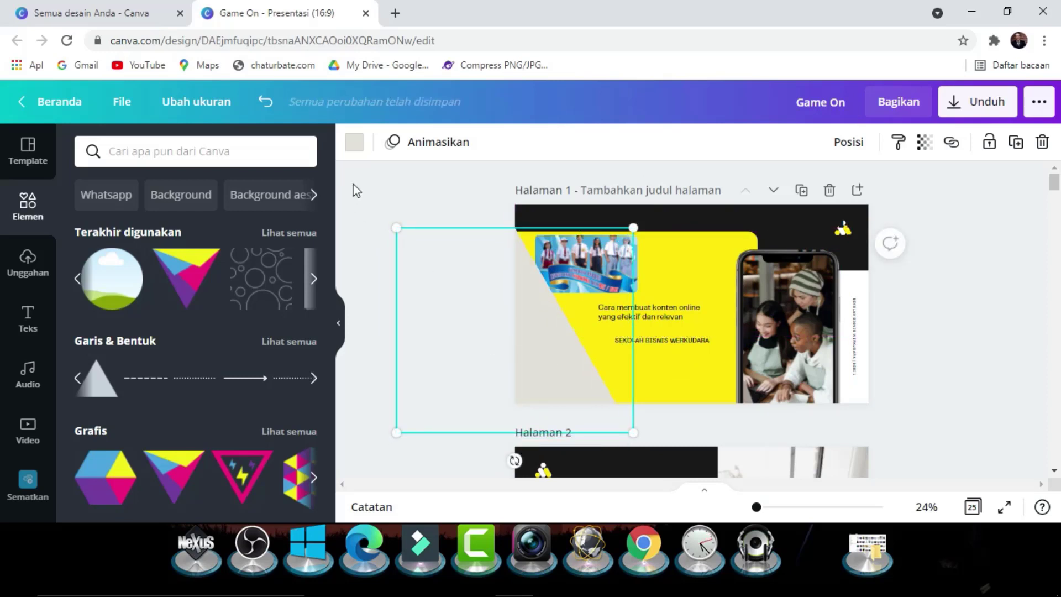
Recolour page 1's triangle with the black from the document colours.
left_click(354, 145)
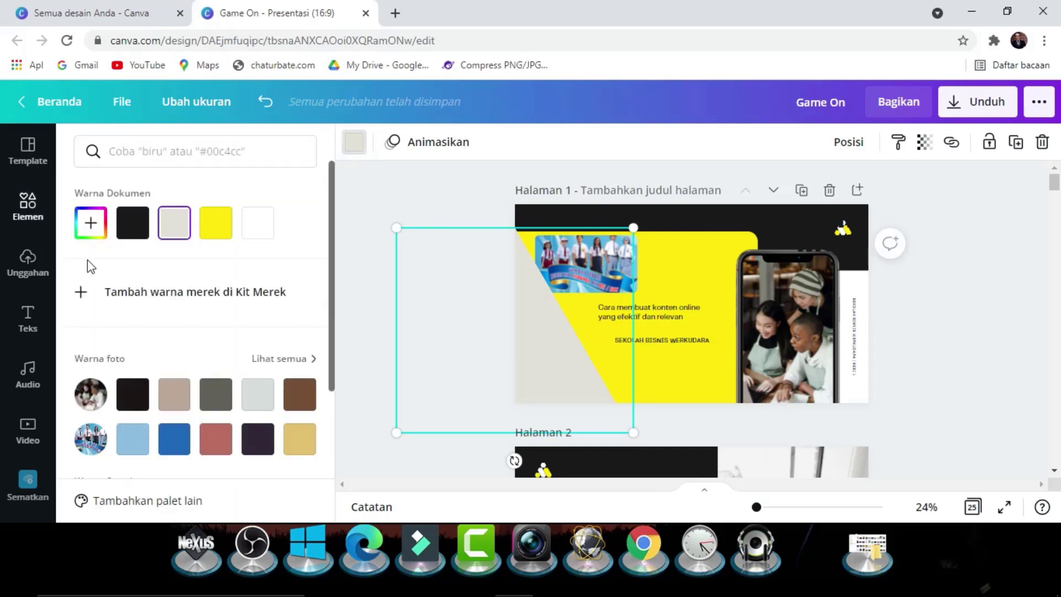
left_click(126, 234)
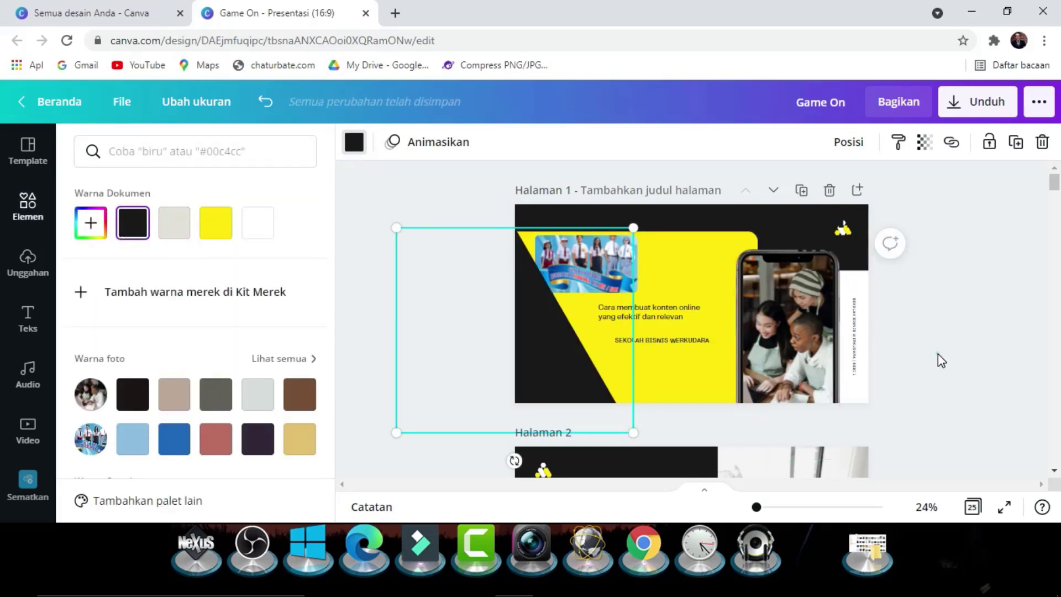
key("Escape")
Move the students picture right so it sits above the text lines, and position the black triangle along page 1's left edge.
left_click_drag(604, 269, 686, 263)
left_click(943, 357)
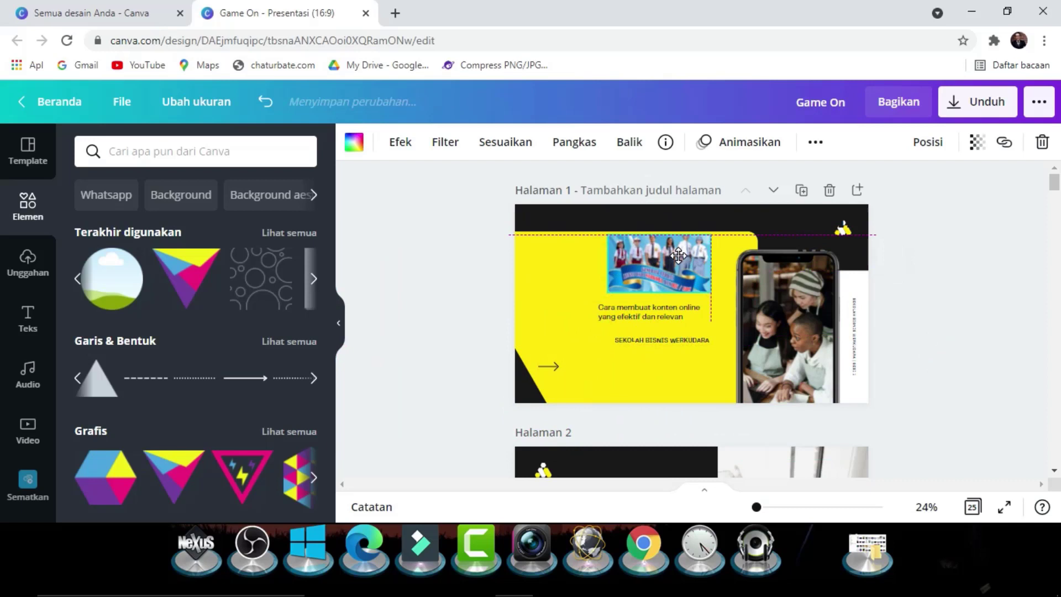
left_click(533, 387)
left_click_drag(564, 375, 577, 355)
left_click(941, 338)
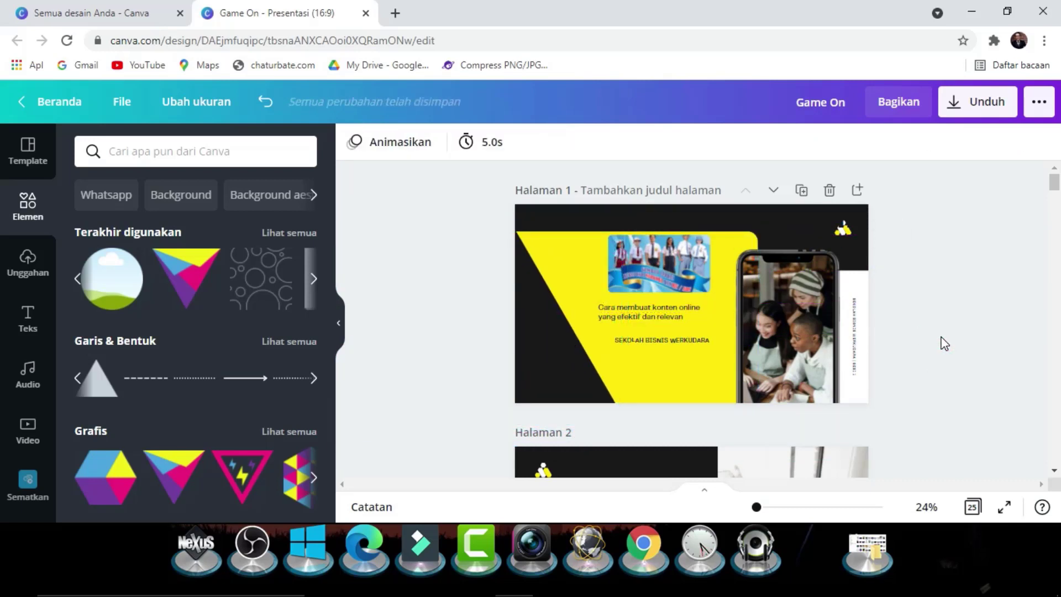
scroll(198, 408, "down", 2)
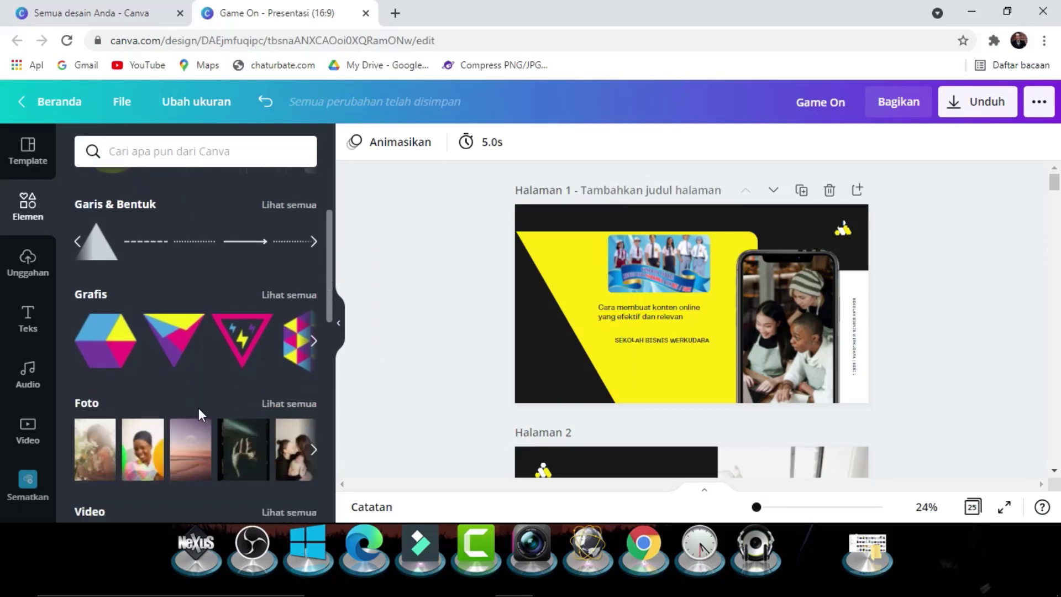
scroll(198, 408, "up", 2)
scroll(198, 407, "down", 5)
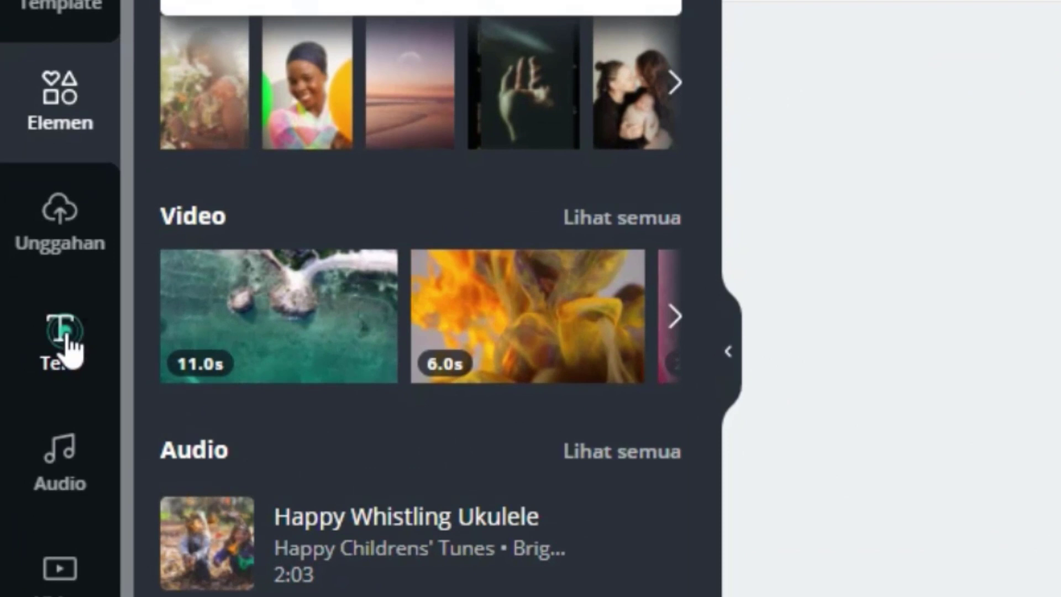
Add the yellow neon "Sparkle" text style to page 1 and shrink it to font size 138 in the lower-left corner.
left_click(25, 326)
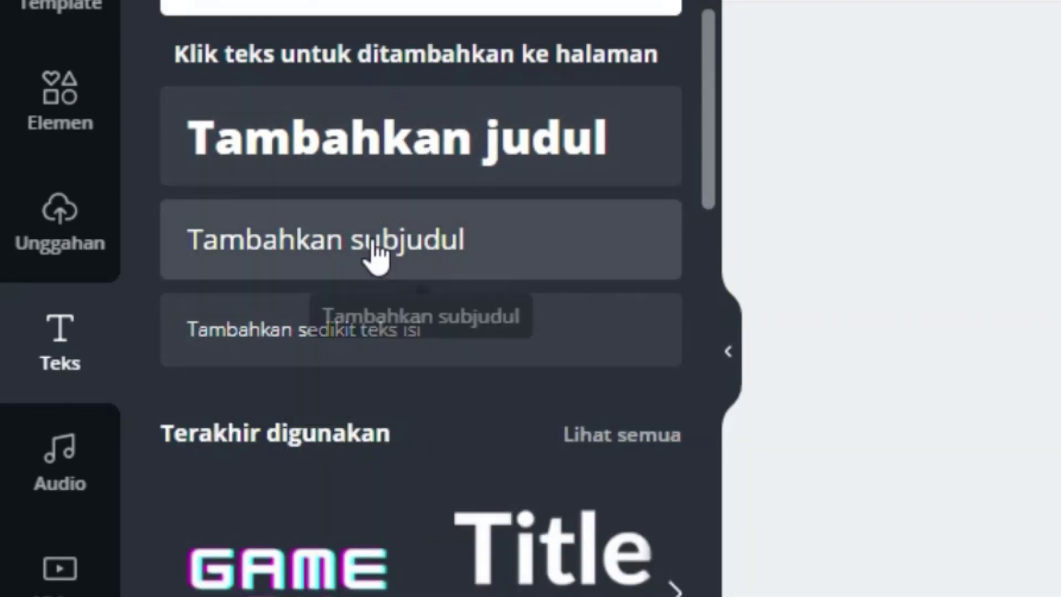
scroll(310, 332, "down", 6)
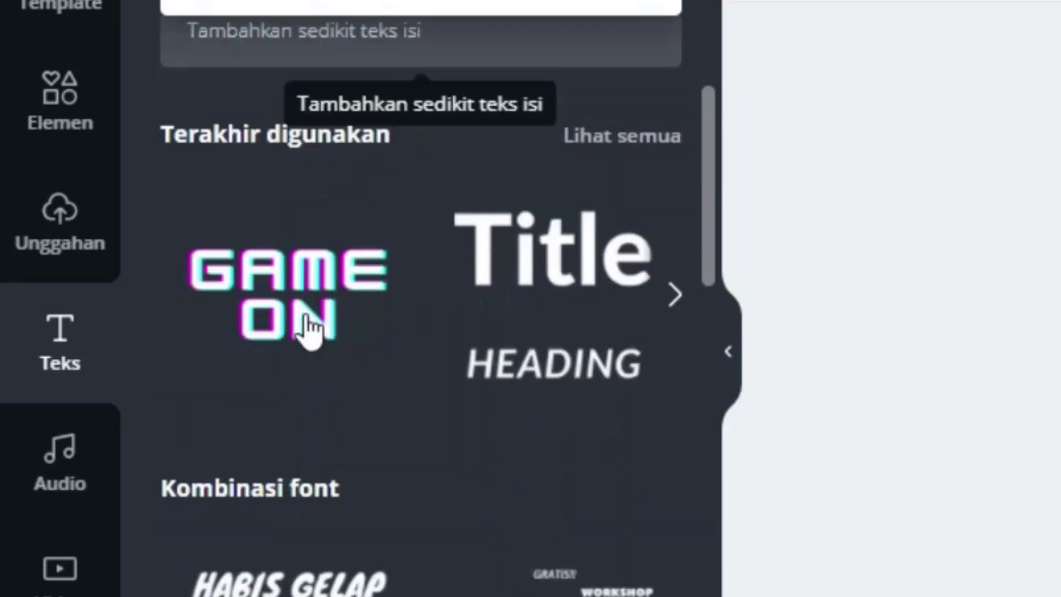
scroll(311, 332, "down", 6)
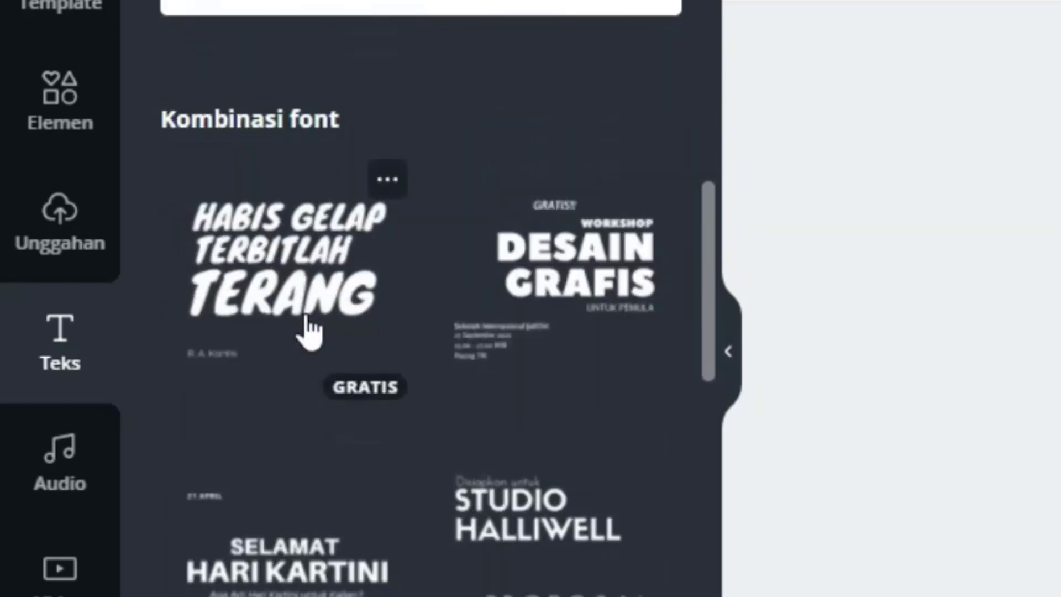
scroll(311, 331, "down", 13)
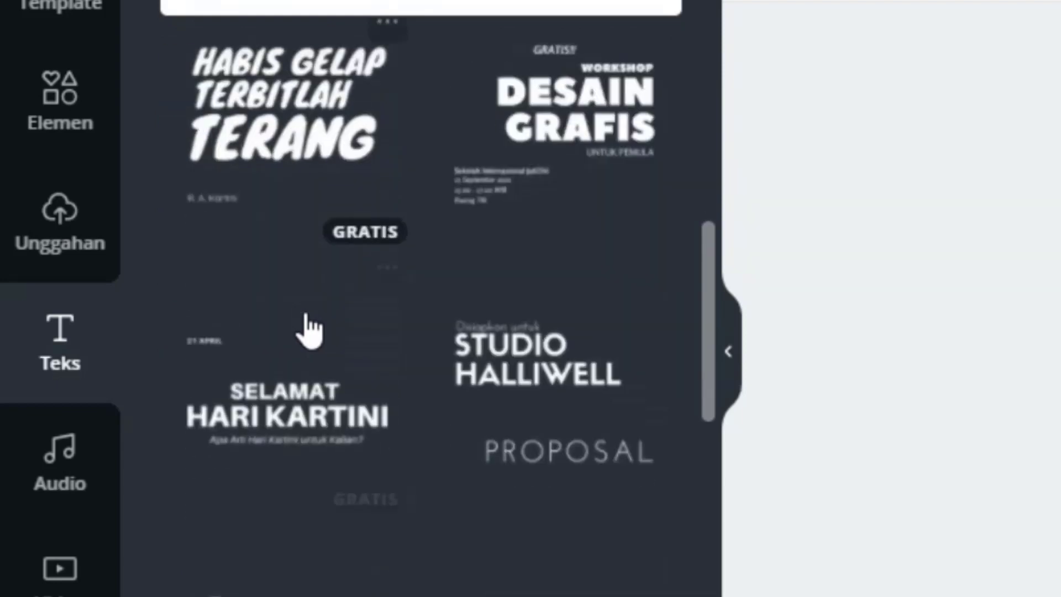
scroll(310, 331, "down", 6)
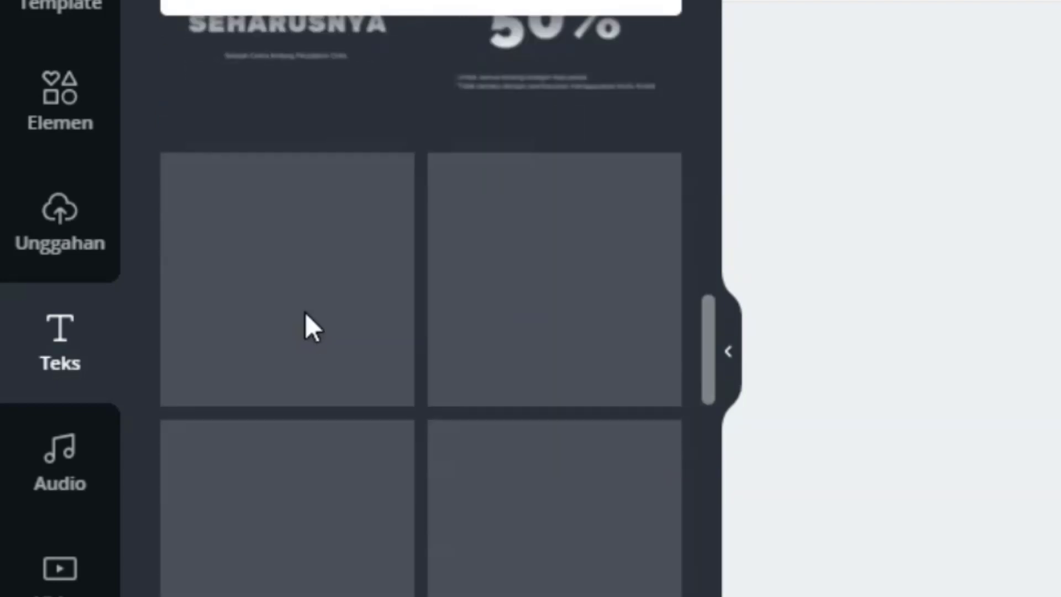
scroll(310, 331, "down", 4)
scroll(312, 330, "down", 8)
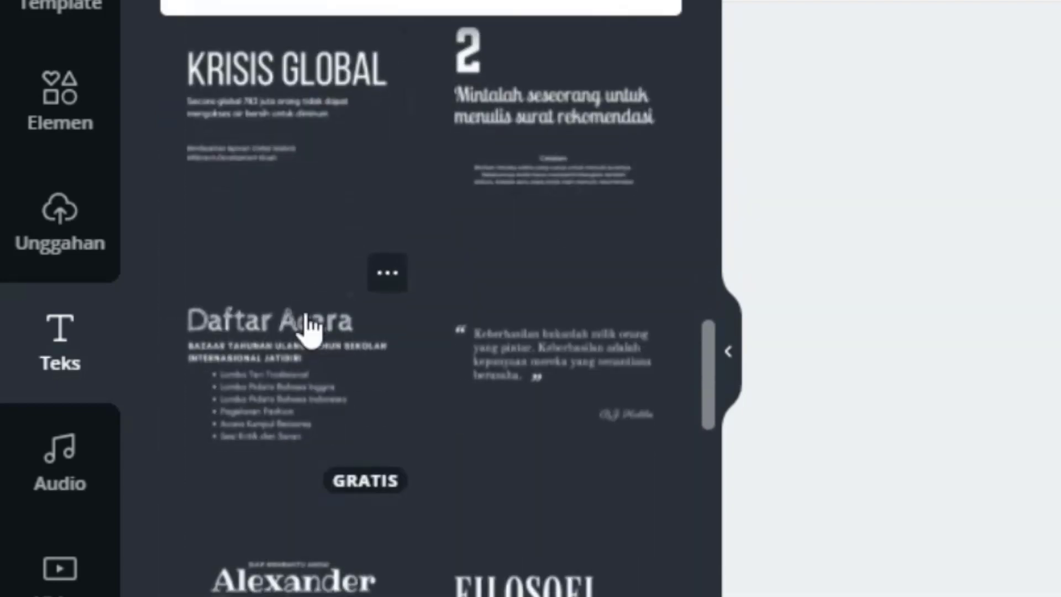
scroll(311, 330, "down", 3)
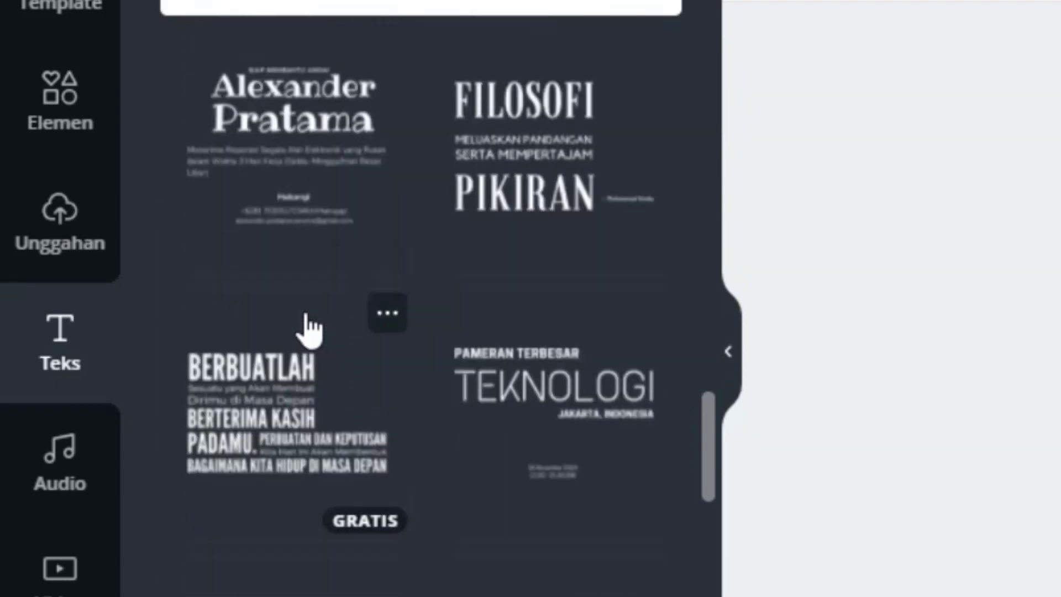
scroll(307, 315, "down", 18)
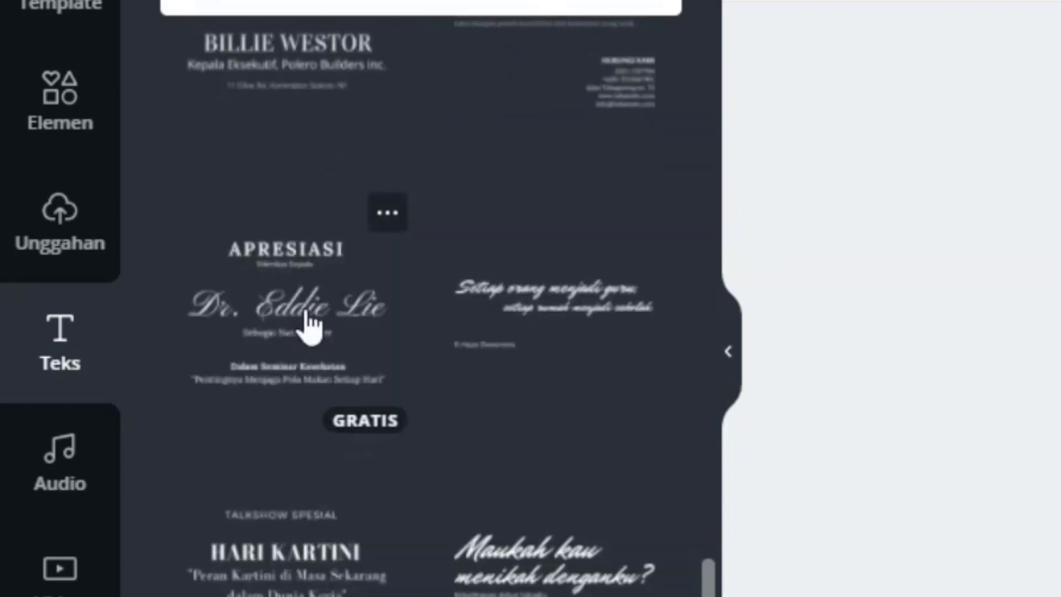
scroll(308, 324, "down", 10)
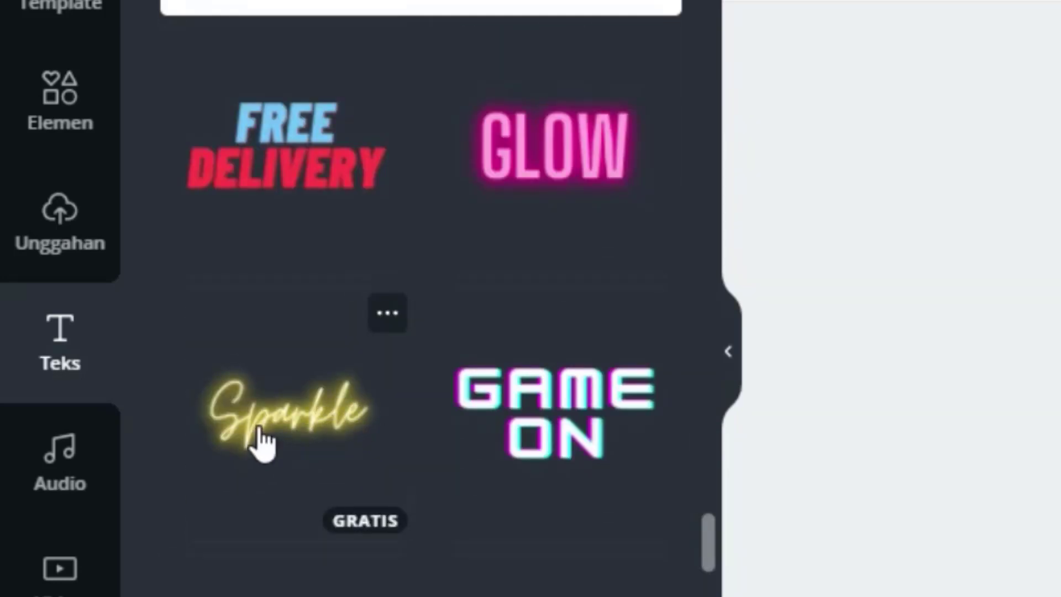
left_click(279, 434)
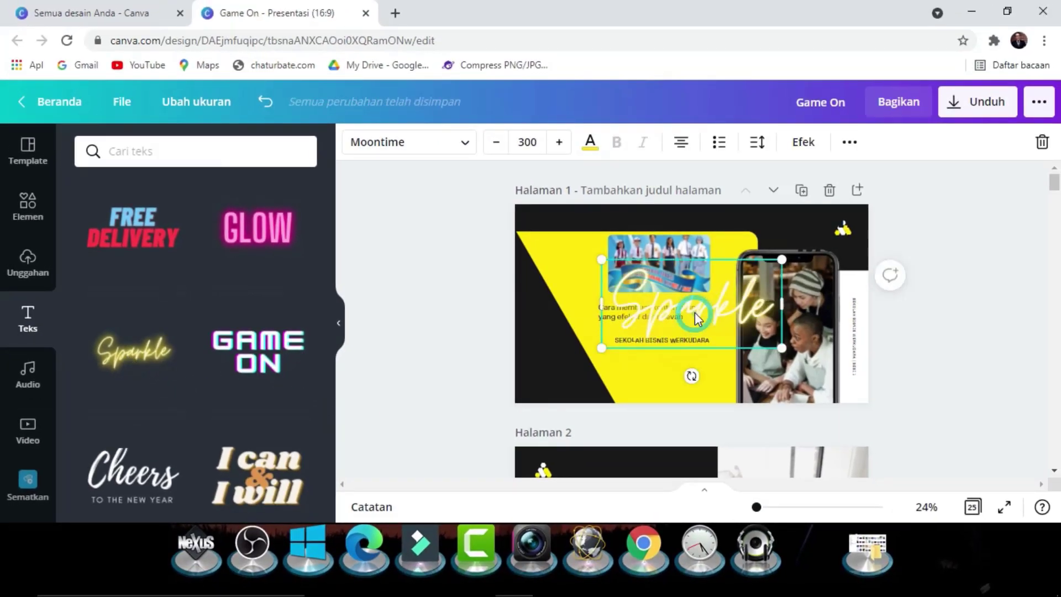
left_click_drag(694, 314, 625, 365)
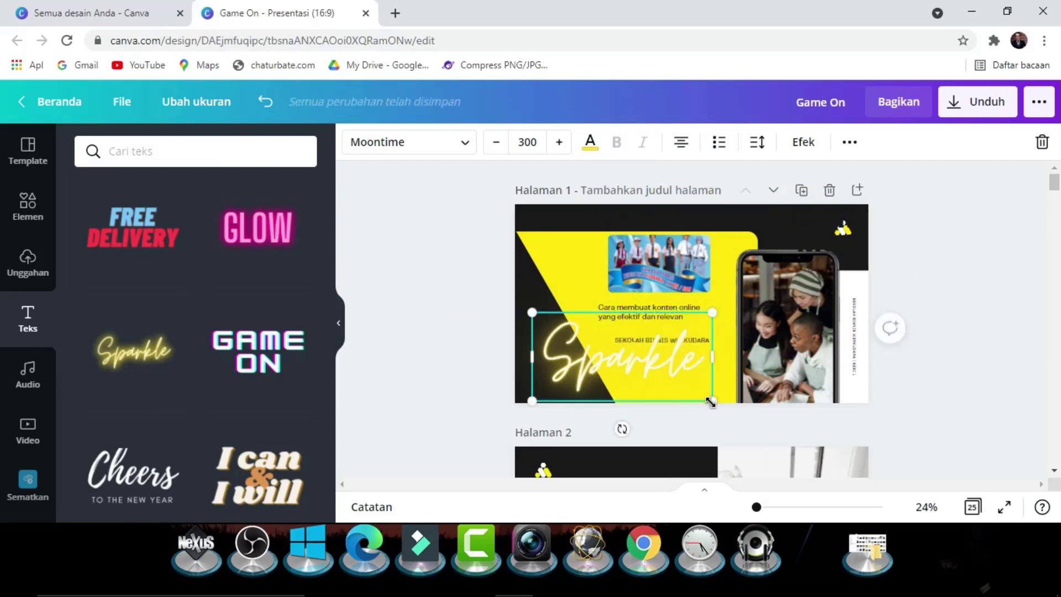
left_click_drag(707, 398, 565, 384)
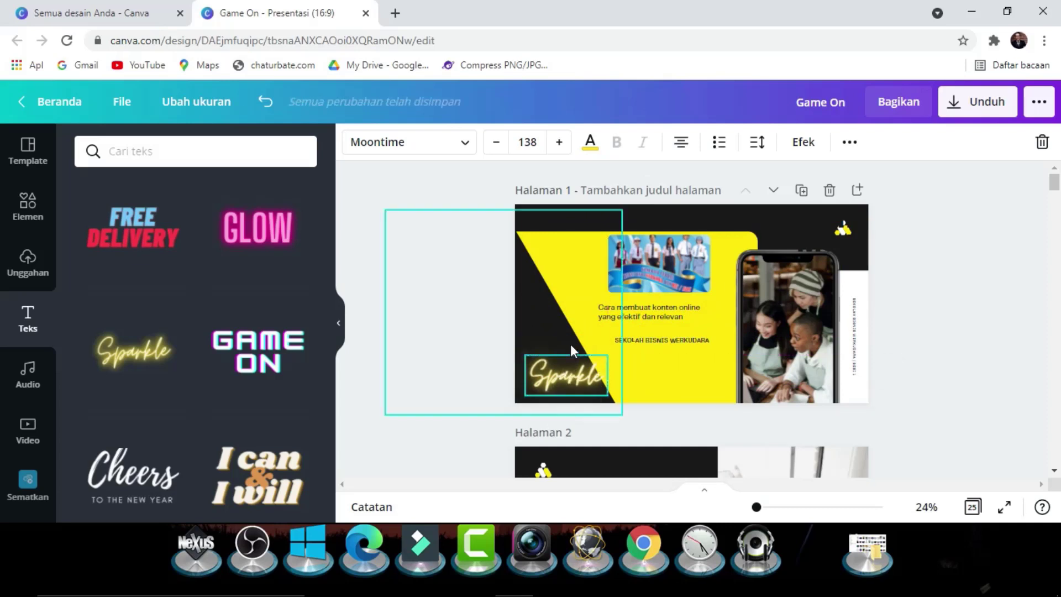
Replace the neon text with "Selamat" and move it to page 1's upper-right corner beside the logo.
double_click(552, 379)
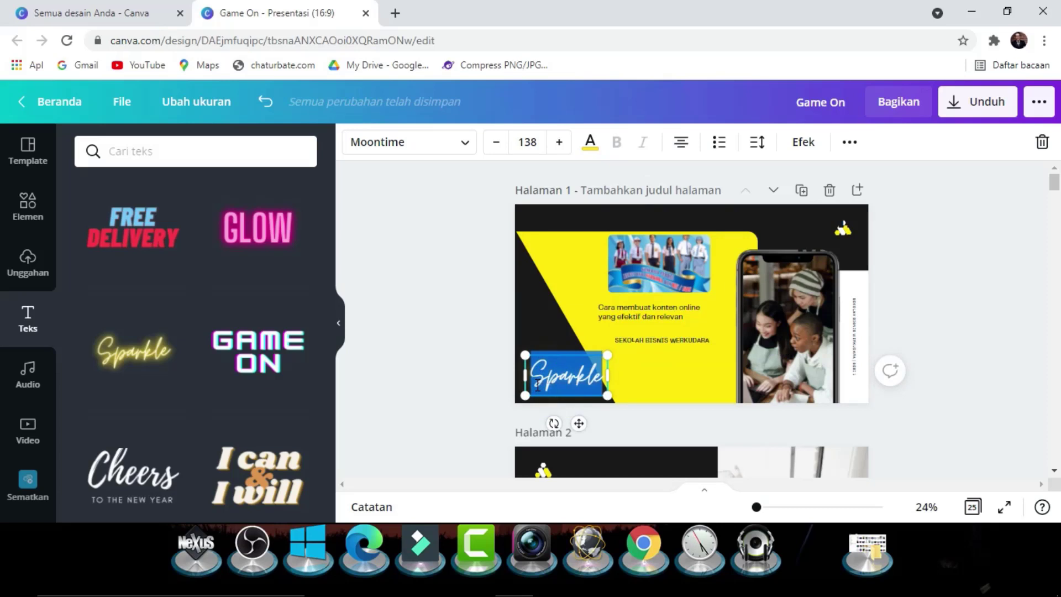
type("Selamat")
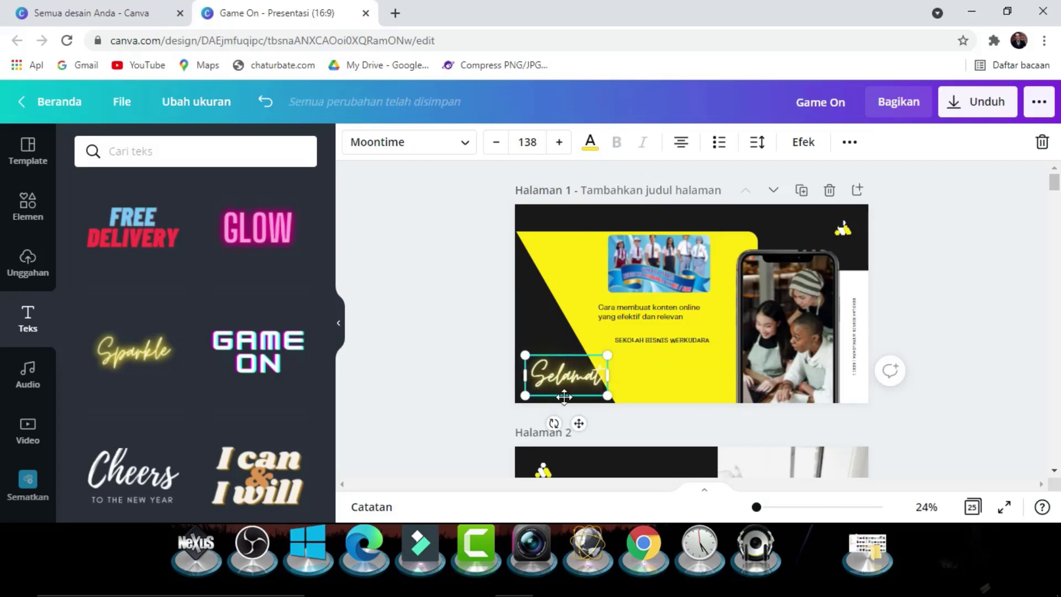
left_click_drag(603, 396, 804, 271)
left_click(939, 325)
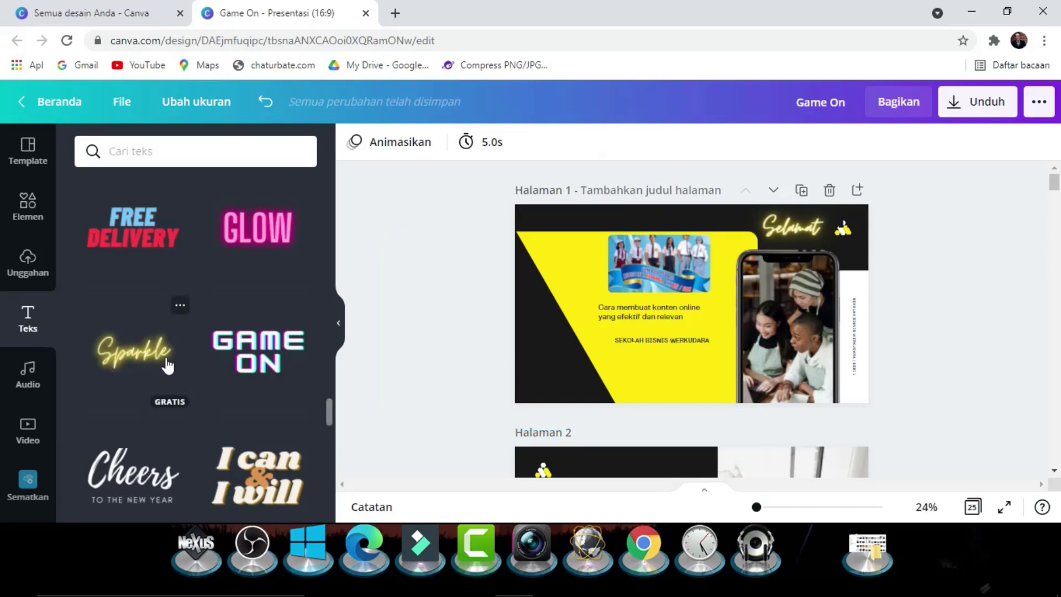
Browse the audio library's categories and preview the "Video Game Blockbuster" track.
scroll(167, 359, "down", 10)
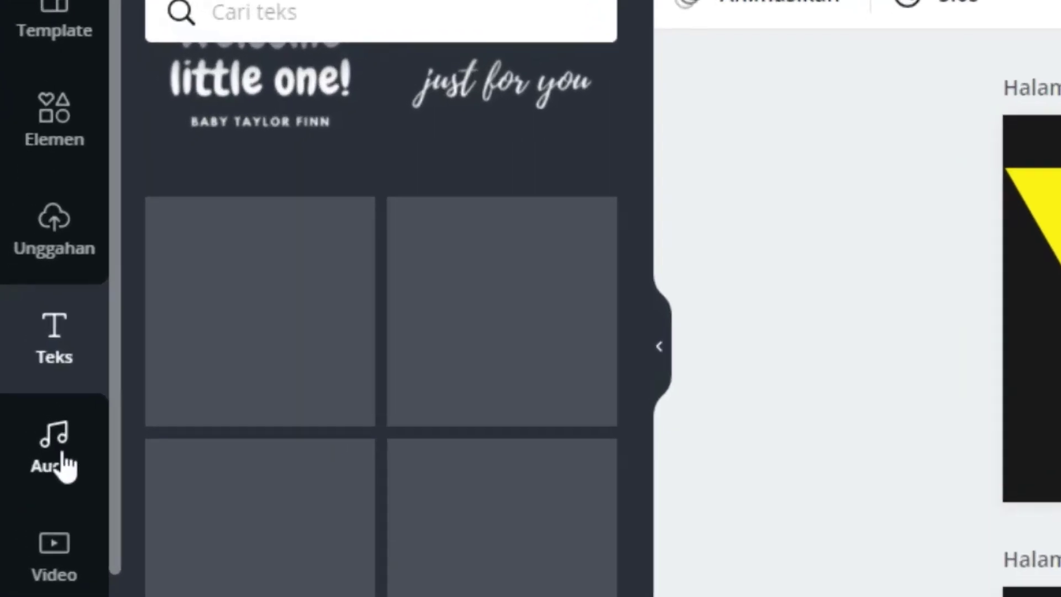
left_click(43, 456)
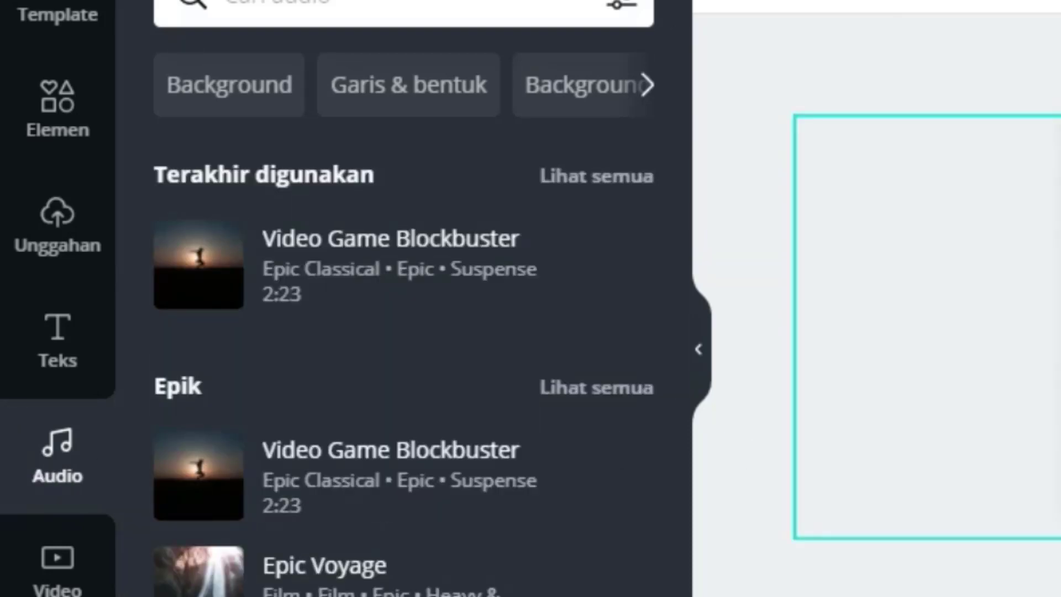
mouse_move(362, 474)
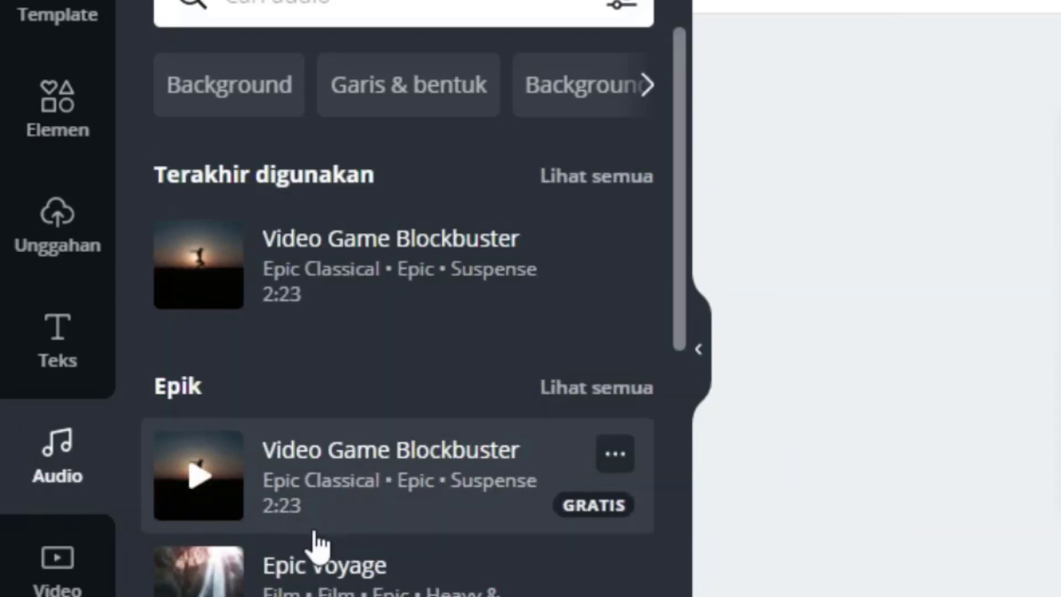
scroll(315, 537, "down", 15)
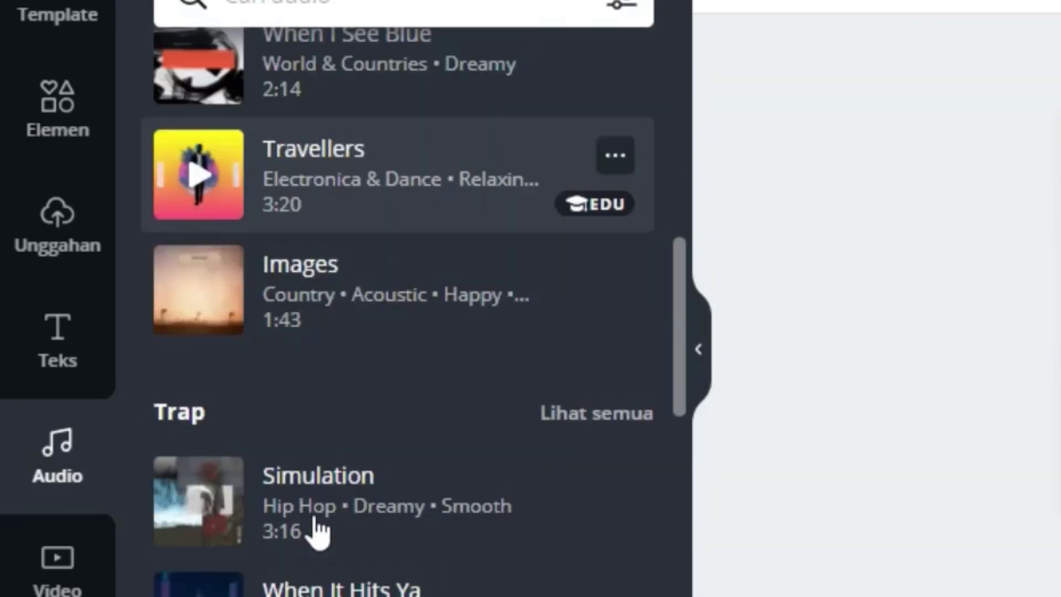
scroll(316, 518, "down", 10)
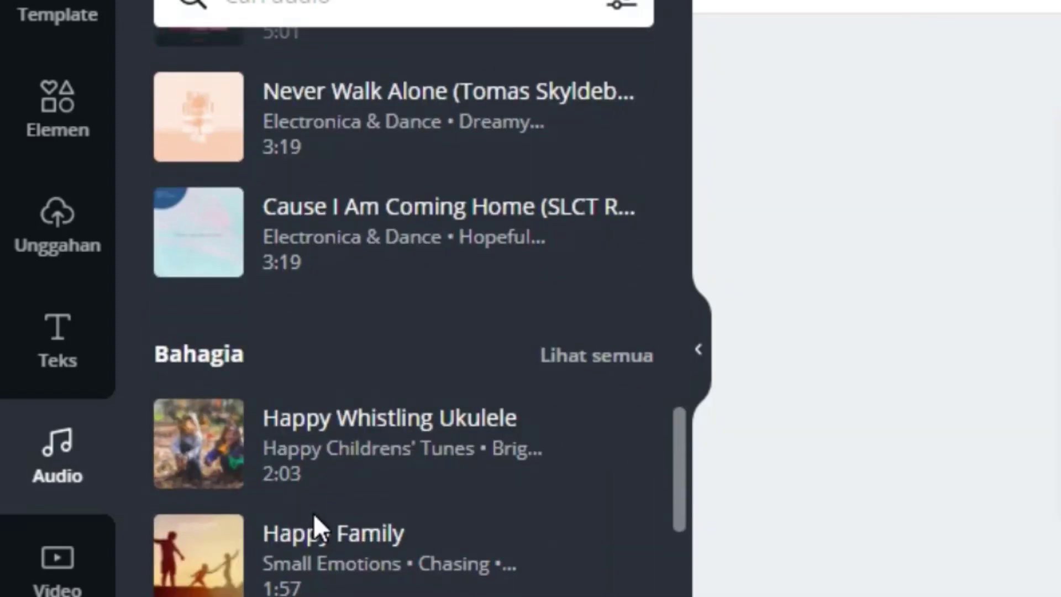
scroll(314, 519, "down", 5)
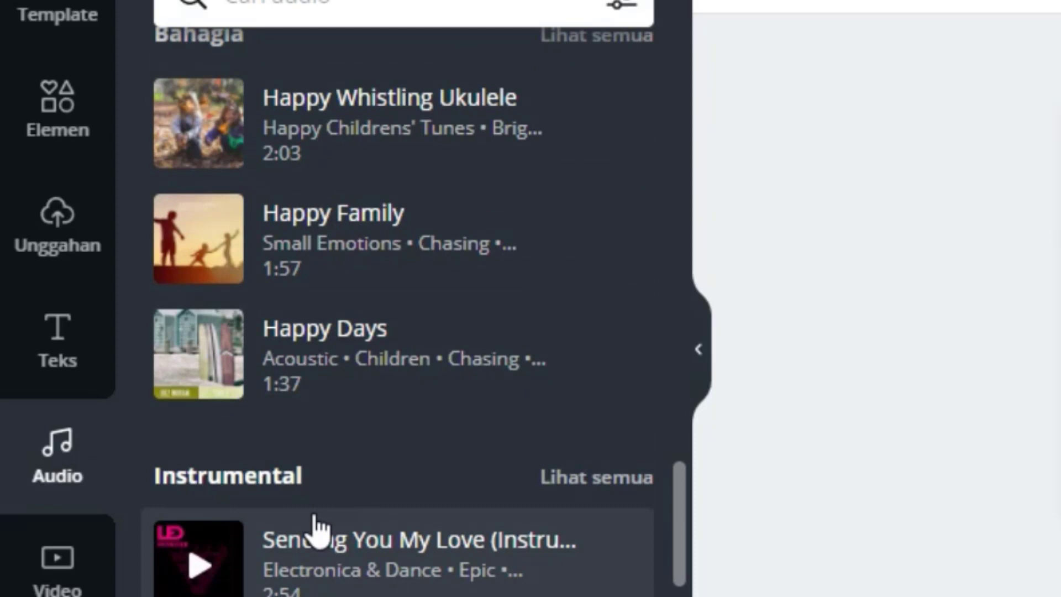
scroll(314, 529, "up", 20)
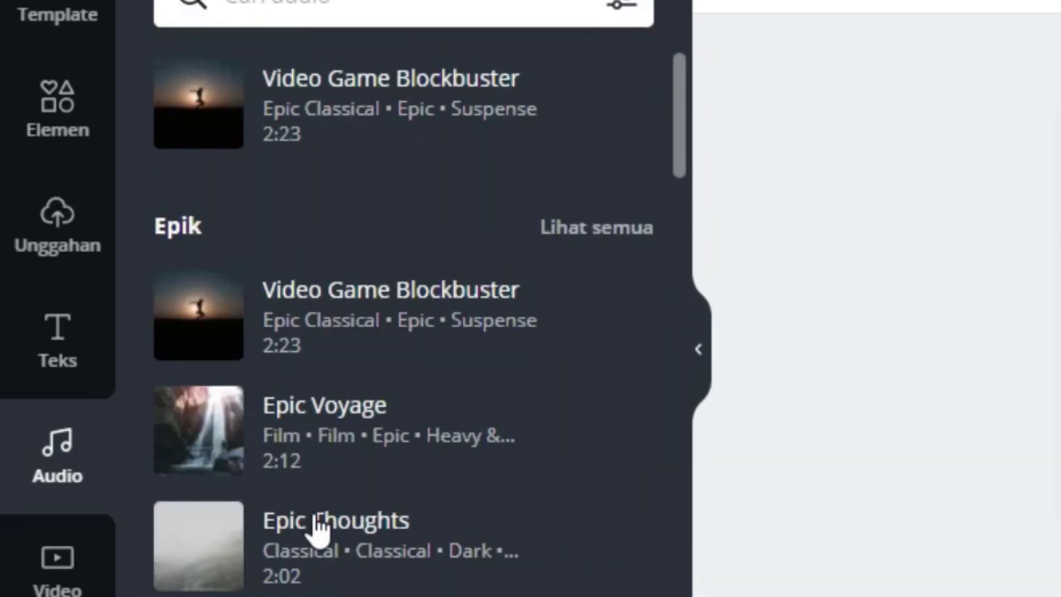
scroll(319, 528, "up", 3)
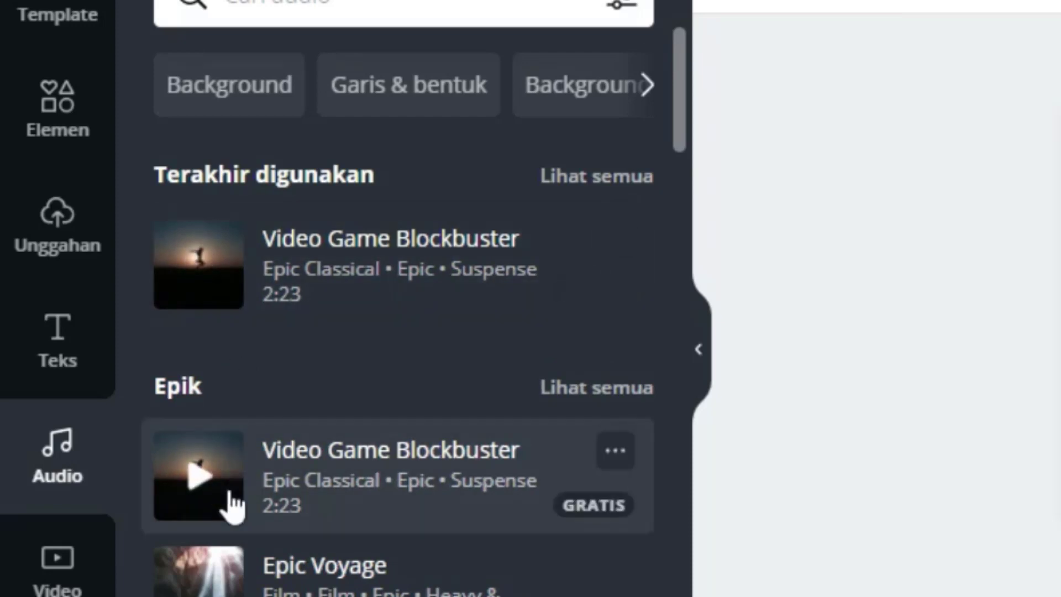
left_click(198, 481)
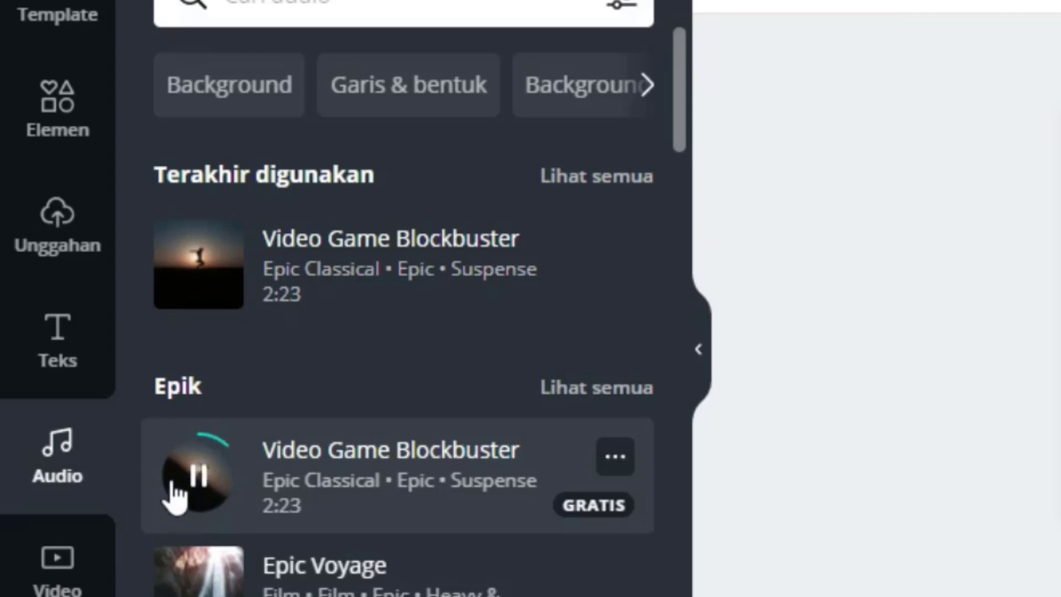
left_click(202, 490)
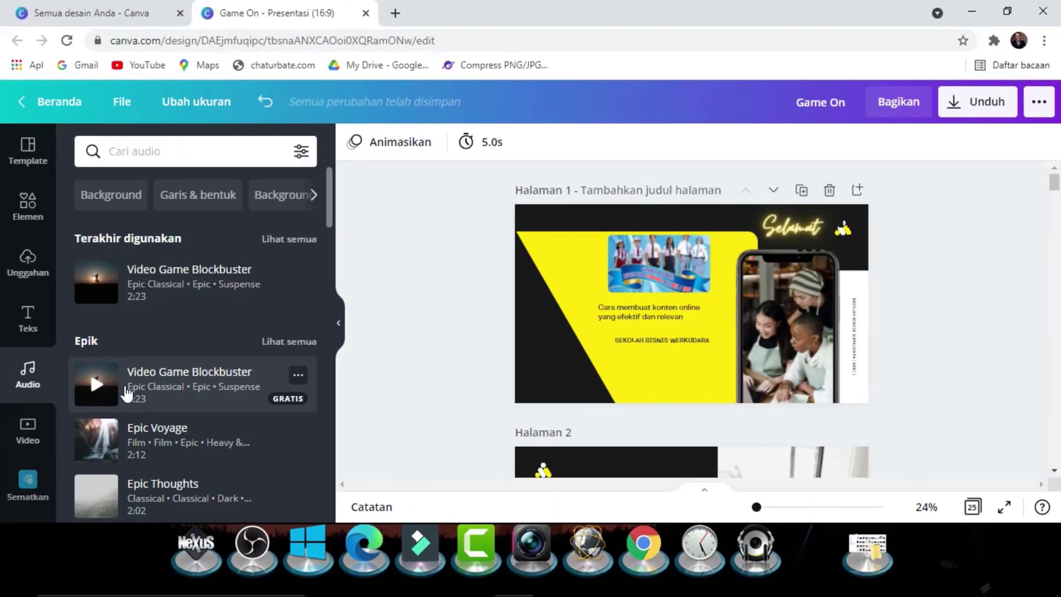
Add the "Epic Voyage" track from the Epik category to the presentation and play it briefly as a check.
left_click_drag(127, 394, 414, 471)
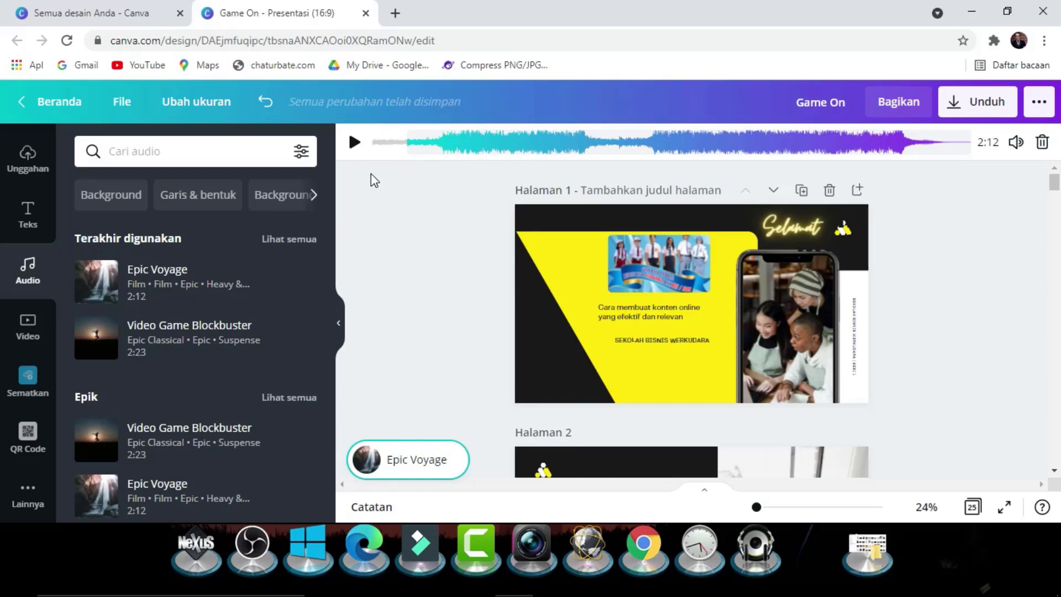
left_click(354, 144)
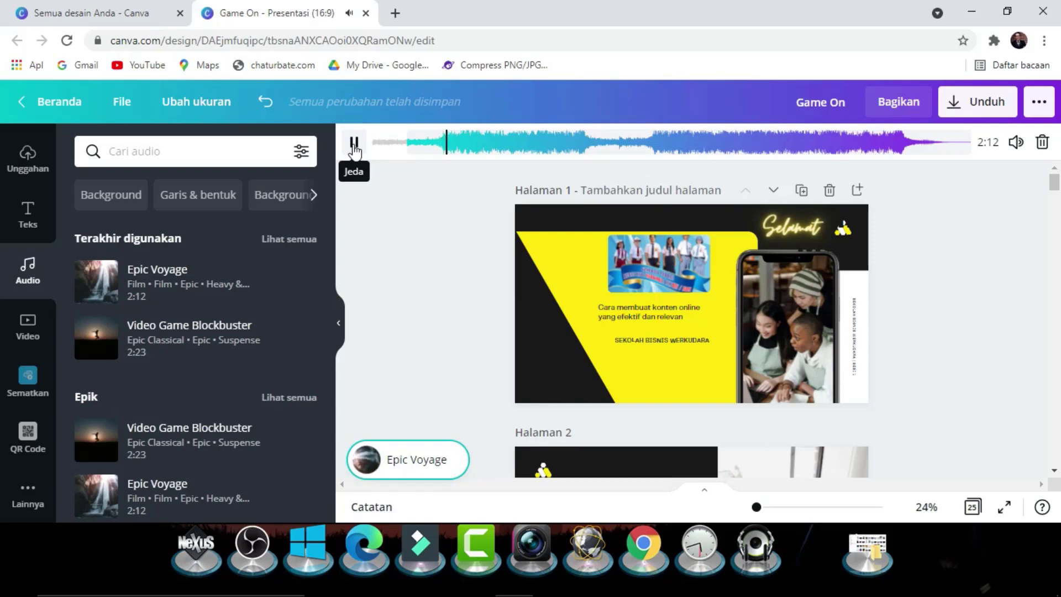
left_click(354, 145)
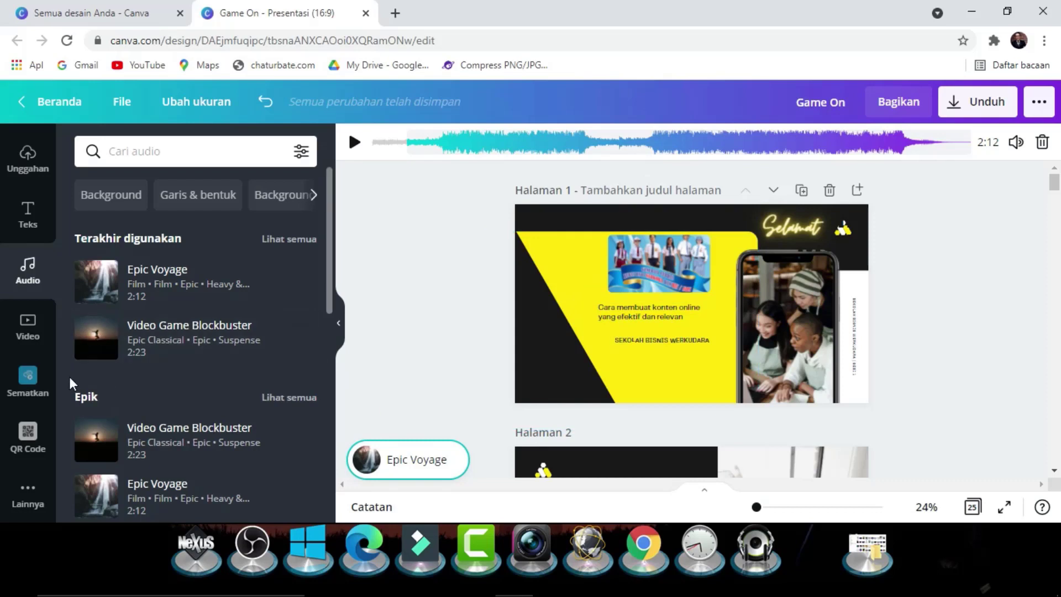
Look through the video library's stock clip categories, including Pantai, Kota, Pegunungan and Alam.
mouse_move(113, 298)
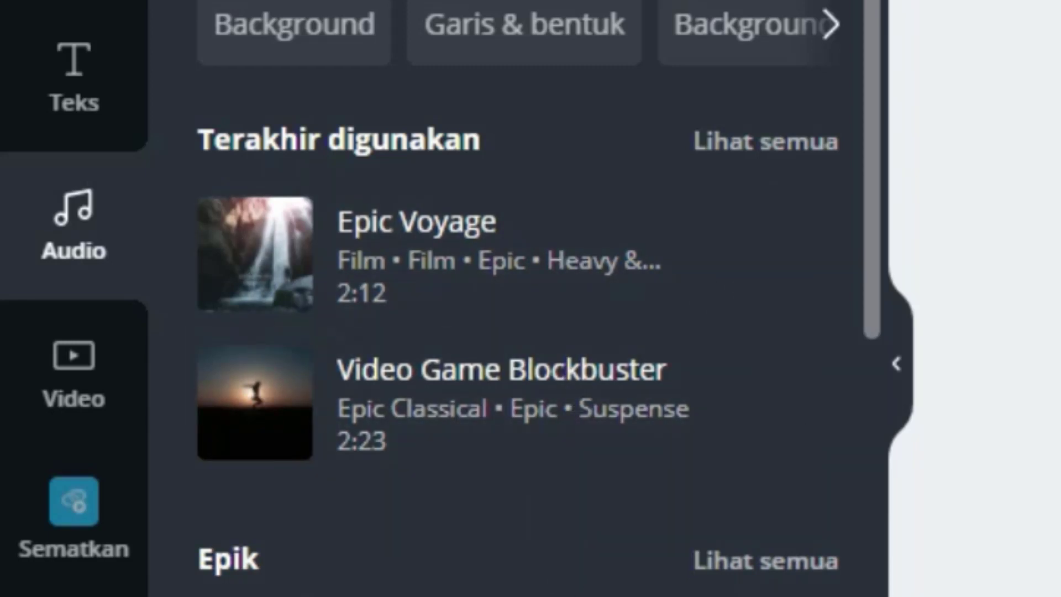
scroll(552, 304, "down", 6)
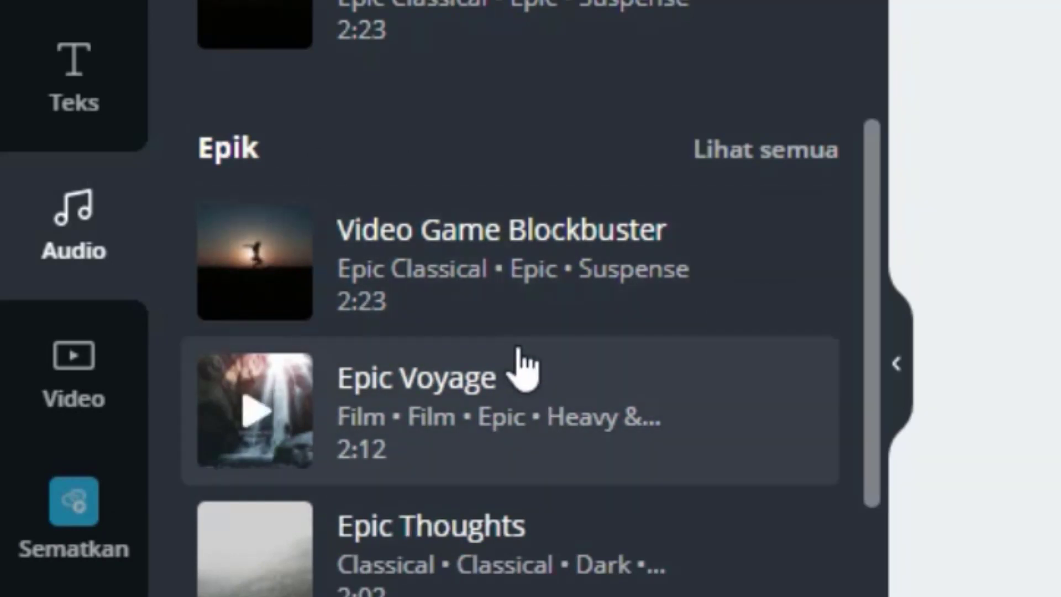
scroll(520, 363, "up", 6)
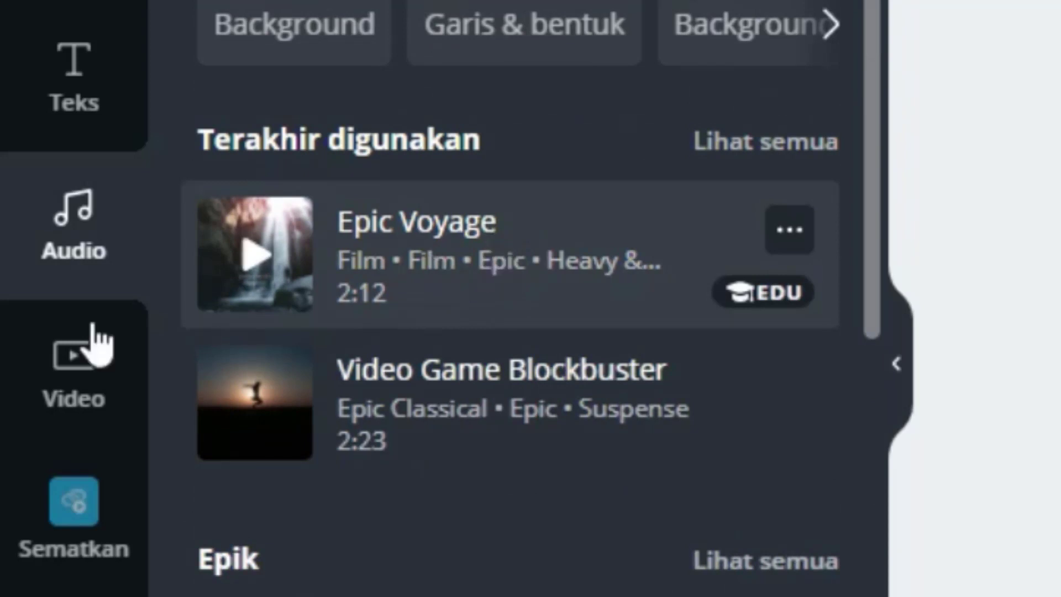
left_click(82, 374)
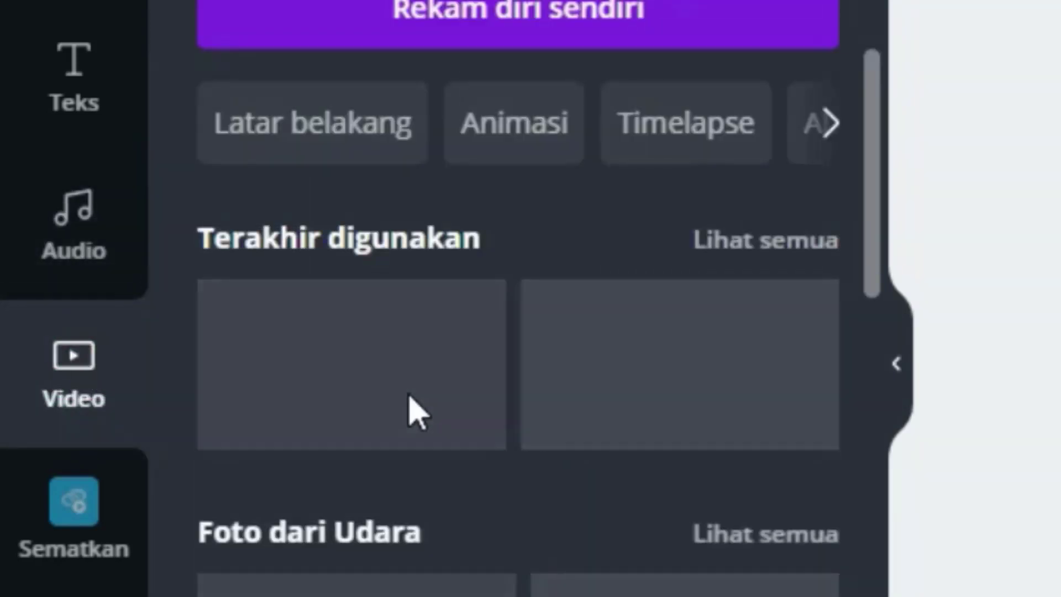
mouse_move(409, 391)
scroll(409, 403, "down", 10)
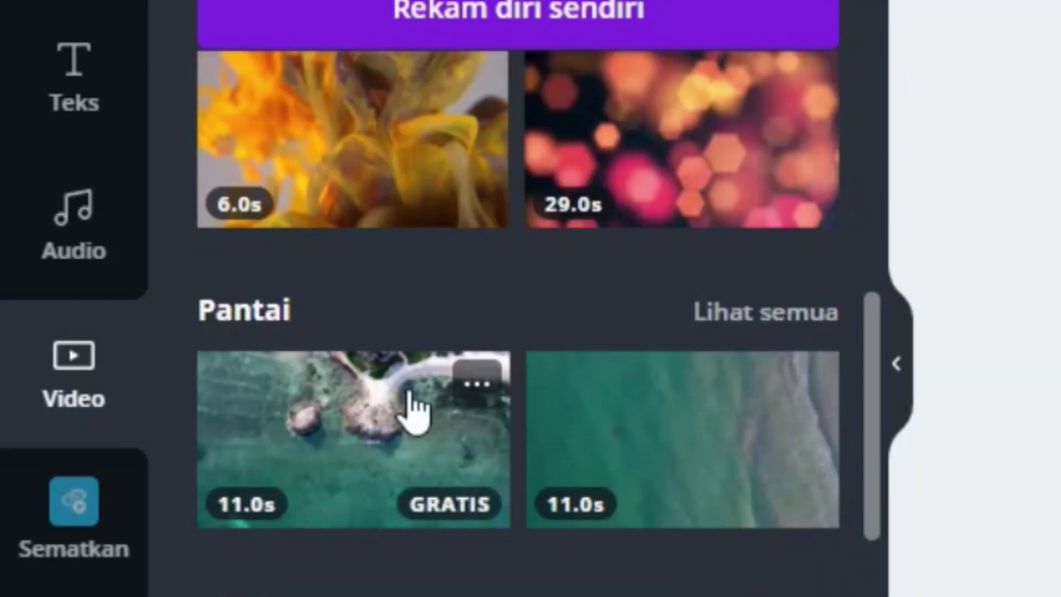
scroll(410, 394, "down", 10)
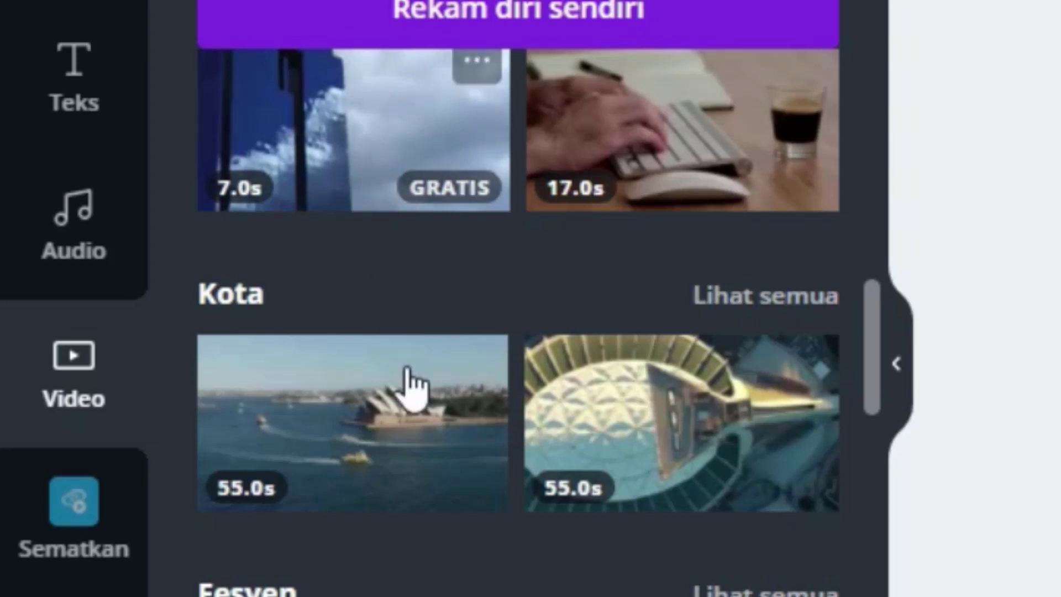
scroll(425, 426, "down", 8)
scroll(423, 426, "down", 10)
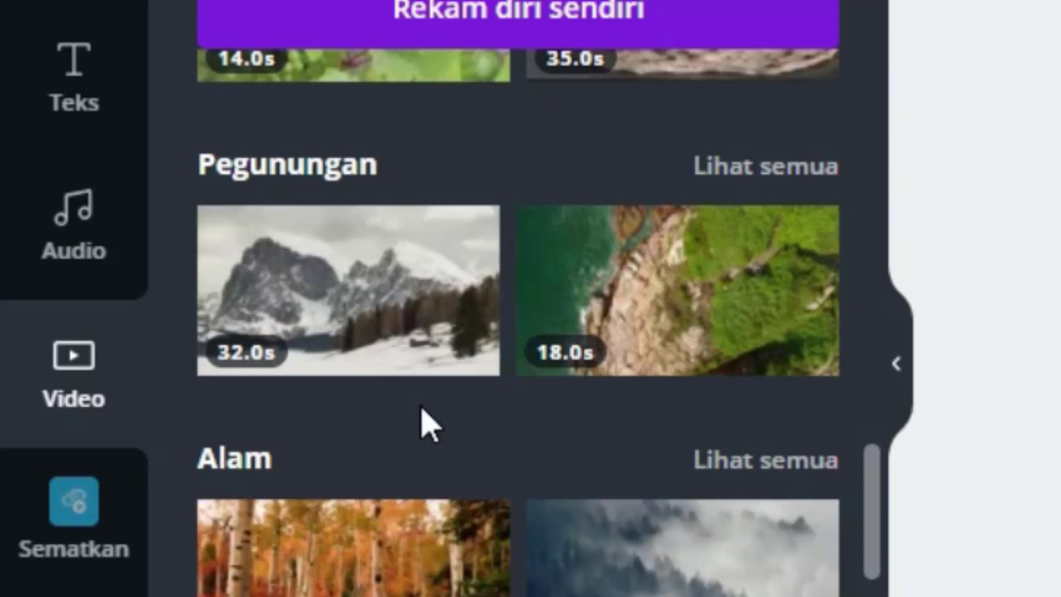
scroll(426, 426, "down", 3)
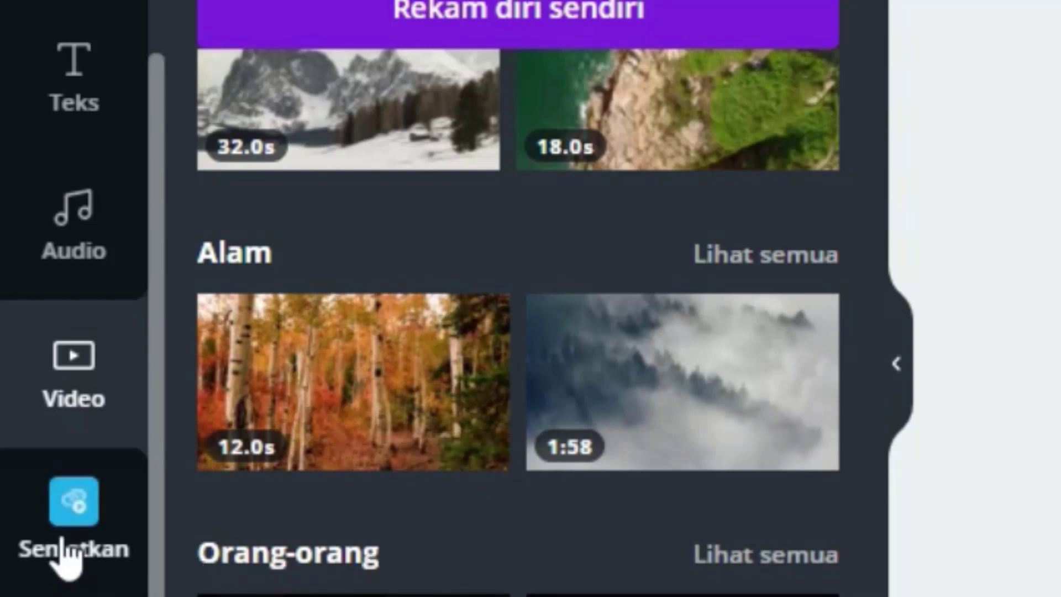
left_click(66, 558)
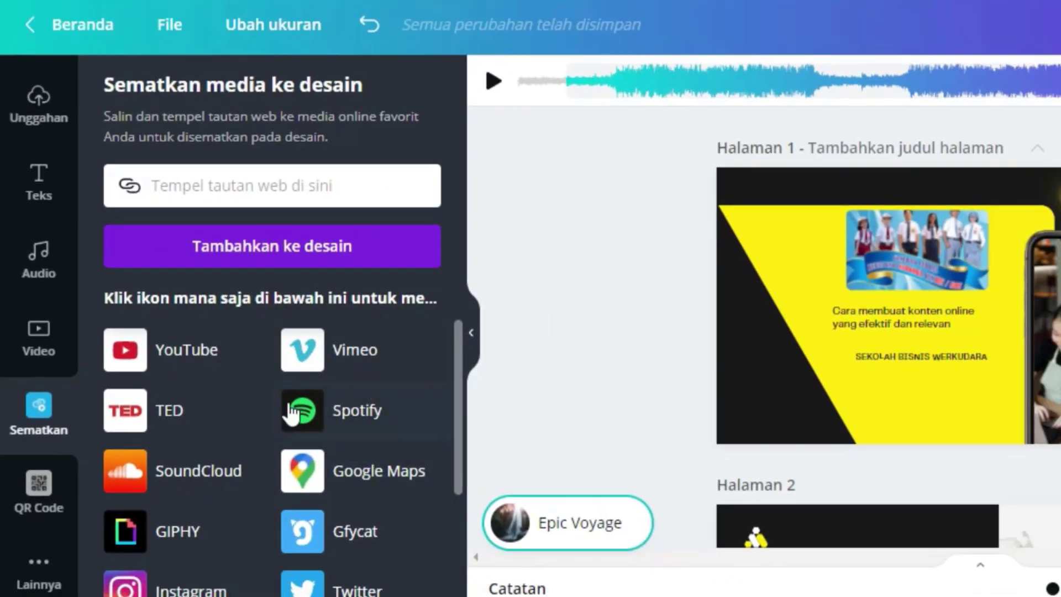
scroll(219, 489, "down", 3)
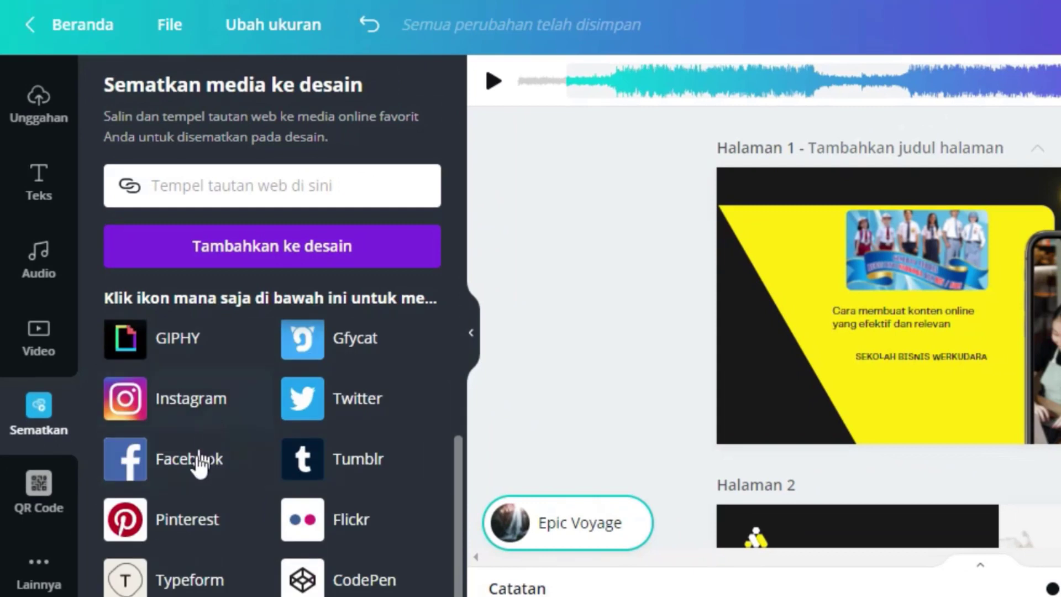
scroll(242, 405, "up", 3)
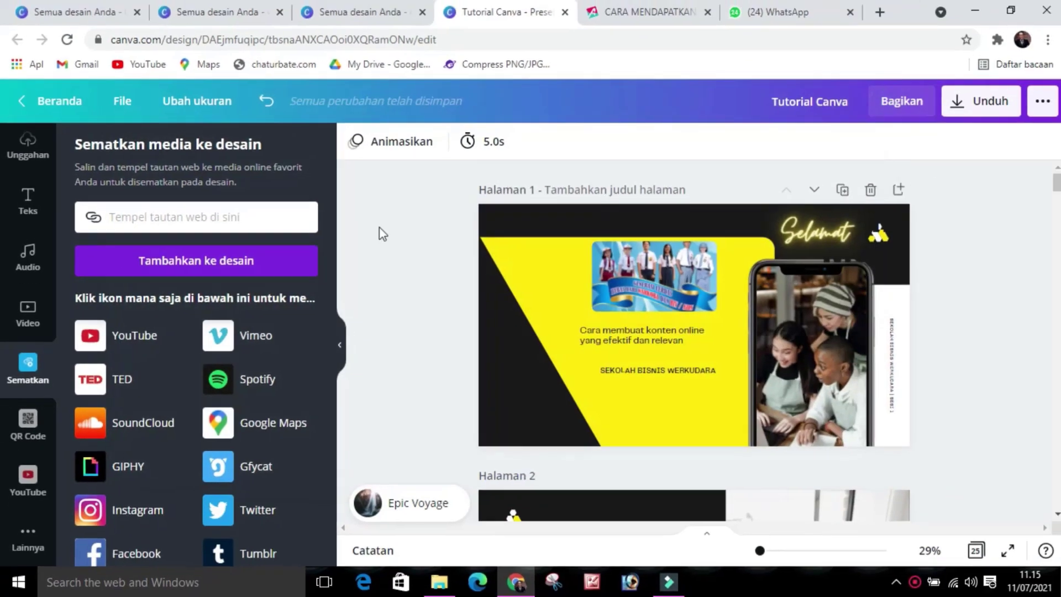
left_click(242, 205)
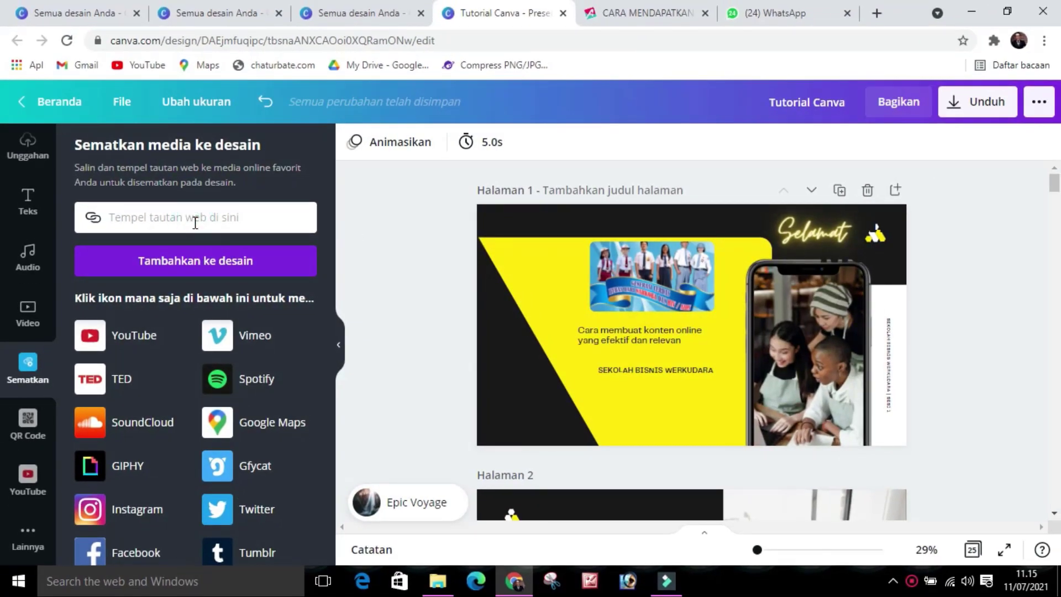
type("https://youtu.be/HtUi4cR09j0")
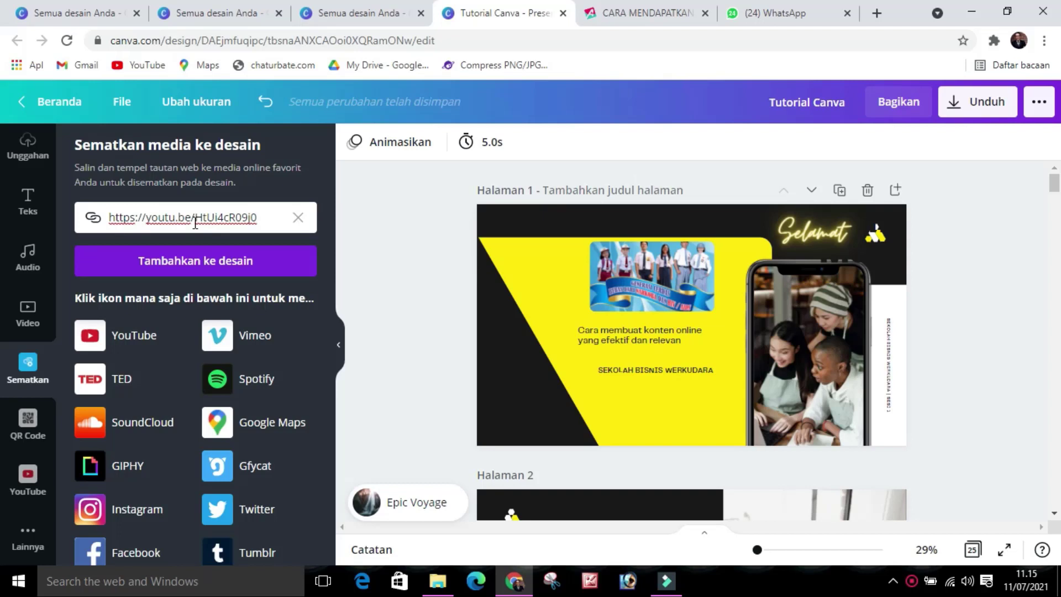
key("Return")
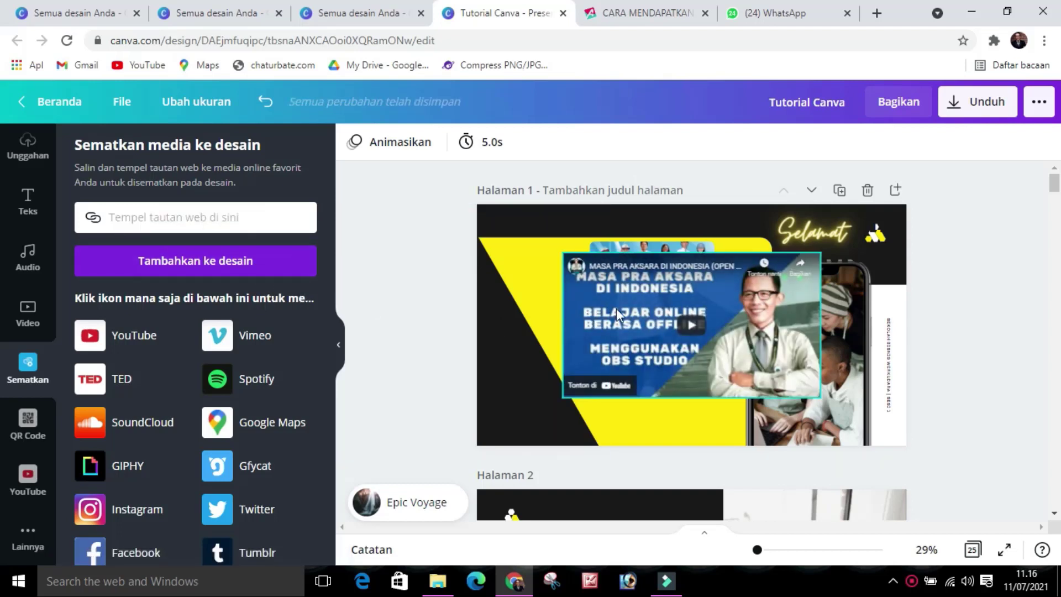
left_click(656, 309)
left_click_drag(652, 310, 612, 285)
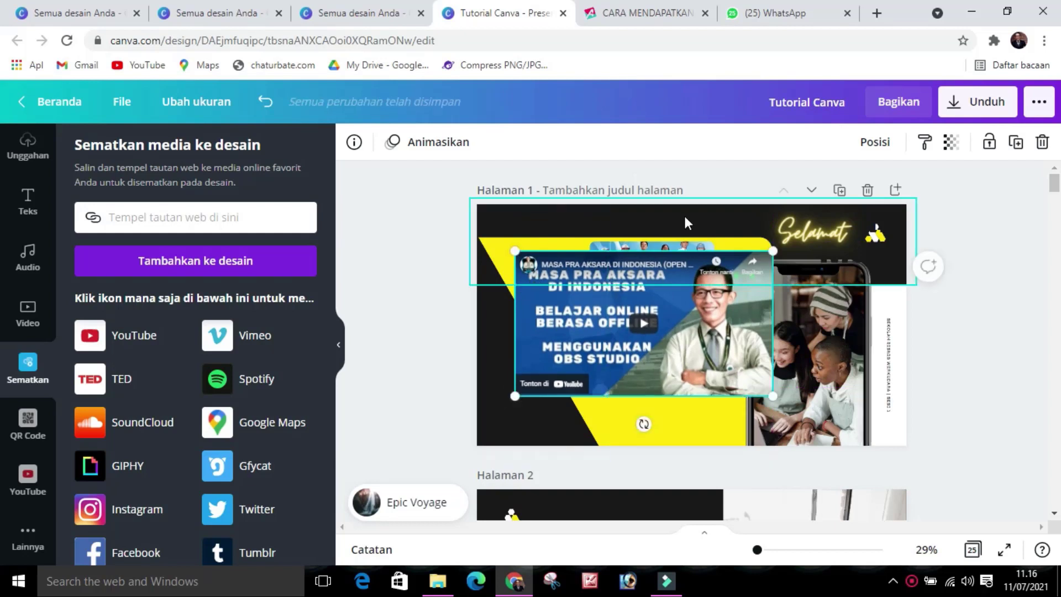
Open the QR Code generator's URL field and delete the embedded YouTube video from page 1.
left_click(26, 534)
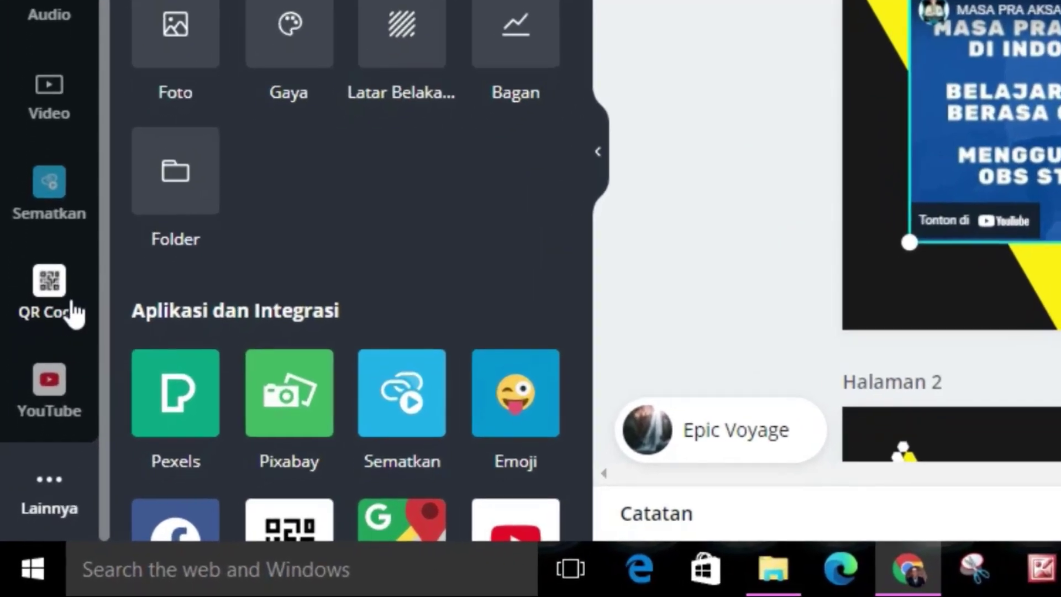
left_click(45, 286)
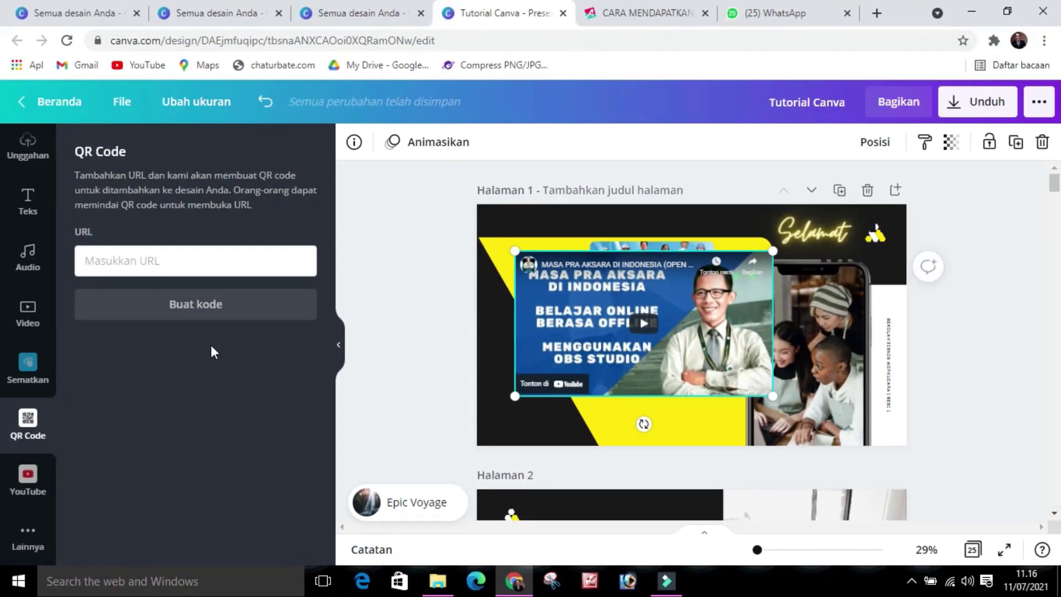
left_click(262, 129)
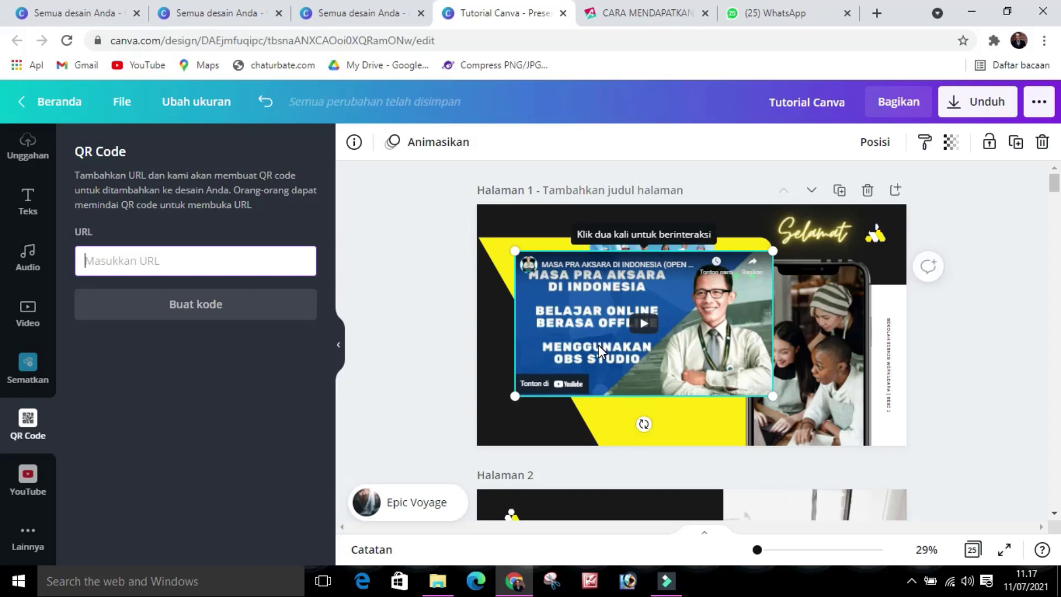
key("Delete")
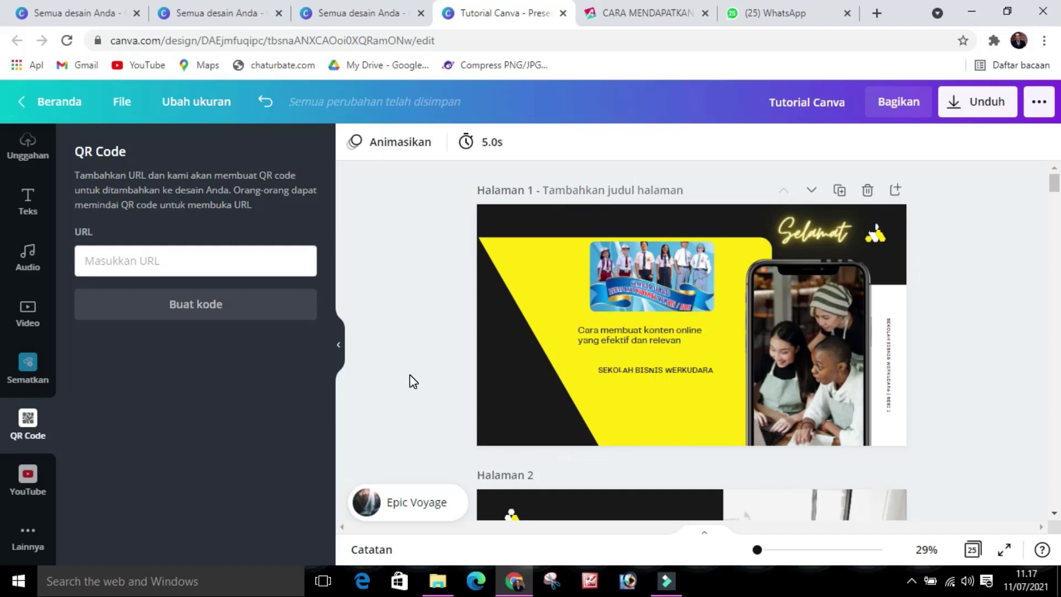
scroll(410, 374, "down", 8)
scroll(409, 374, "up", 4)
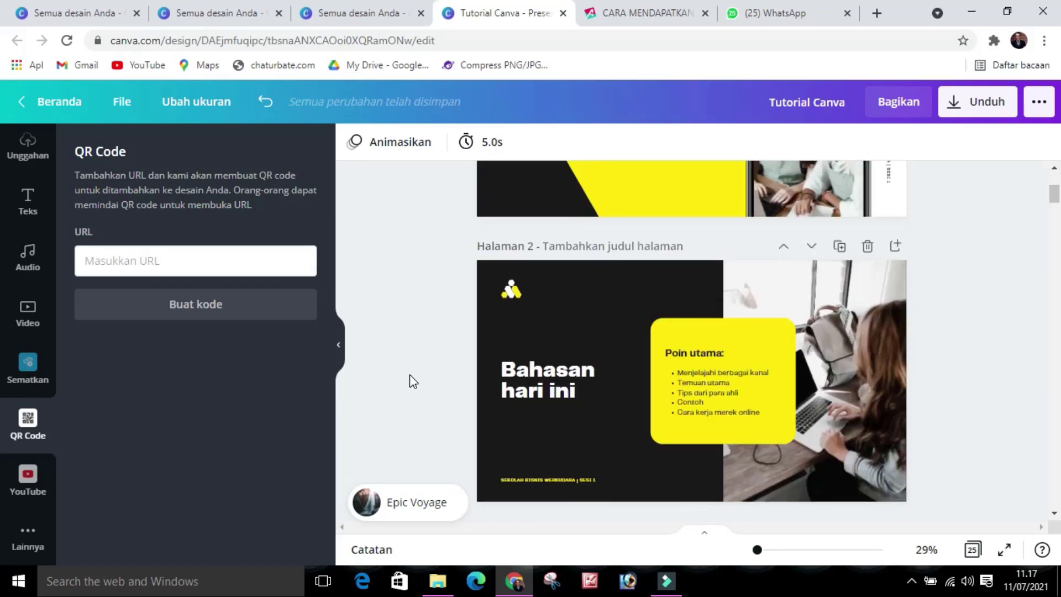
scroll(410, 374, "up", 2)
scroll(33, 434, "up", 3)
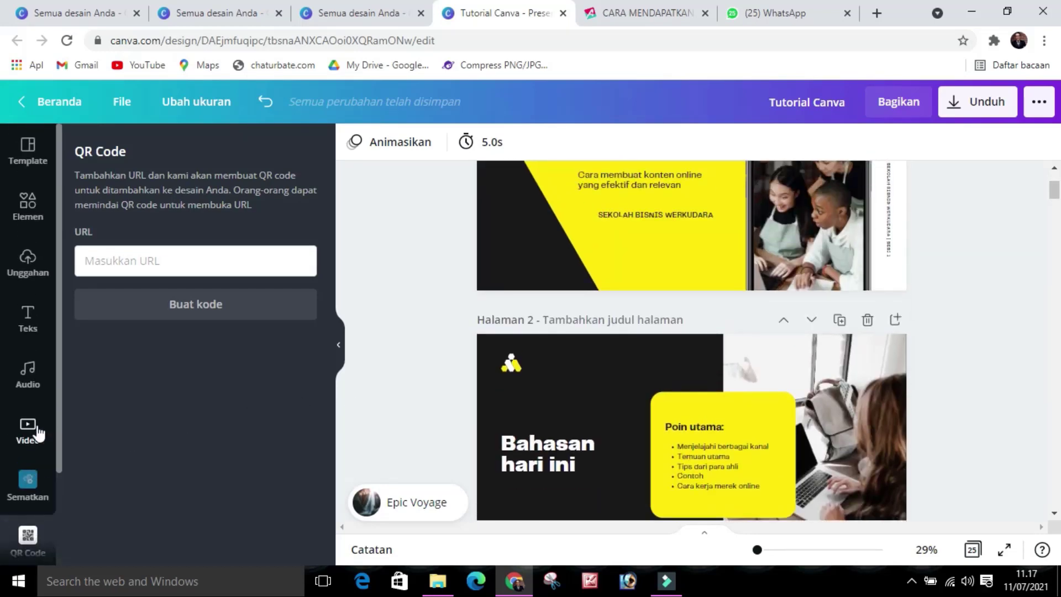
scroll(403, 370, "up", 1)
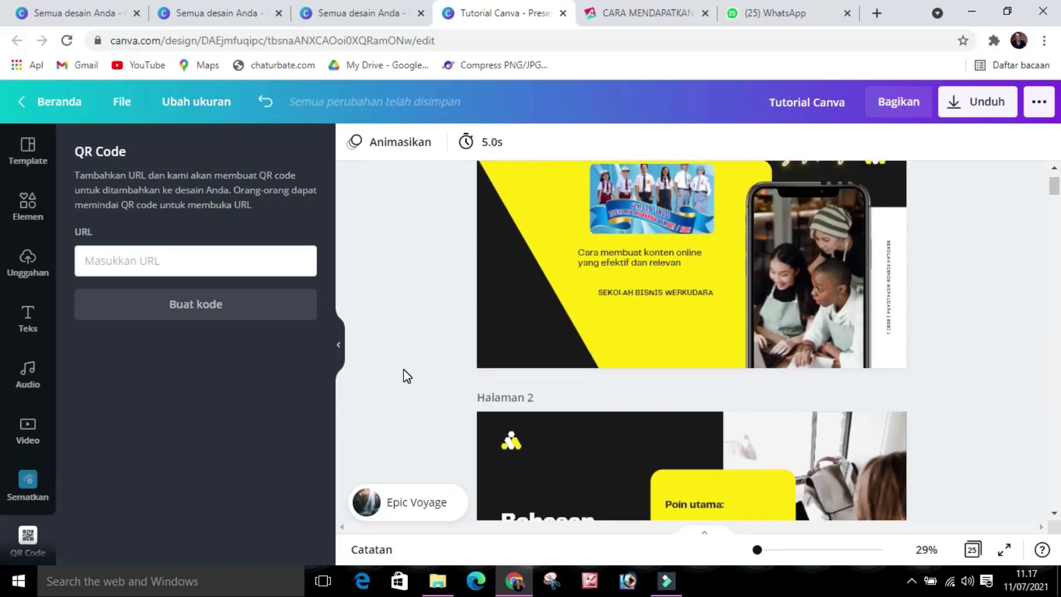
Delete the picture of uniformed students and the "Cara membuat konten online yang efektif dan relevan" text from page 1.
scroll(435, 355, "up", 1)
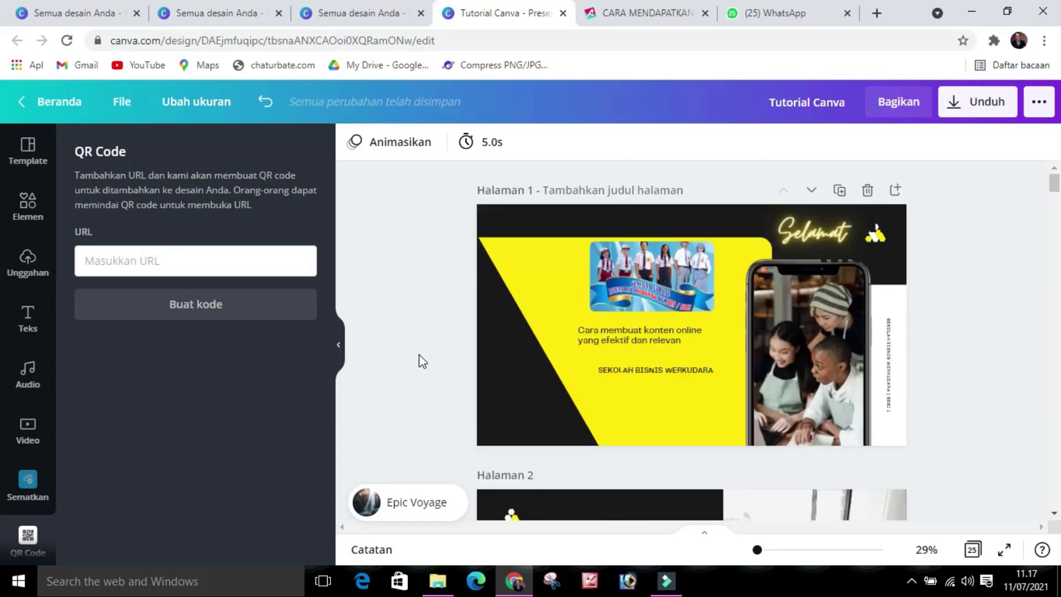
left_click(628, 280)
key("Delete")
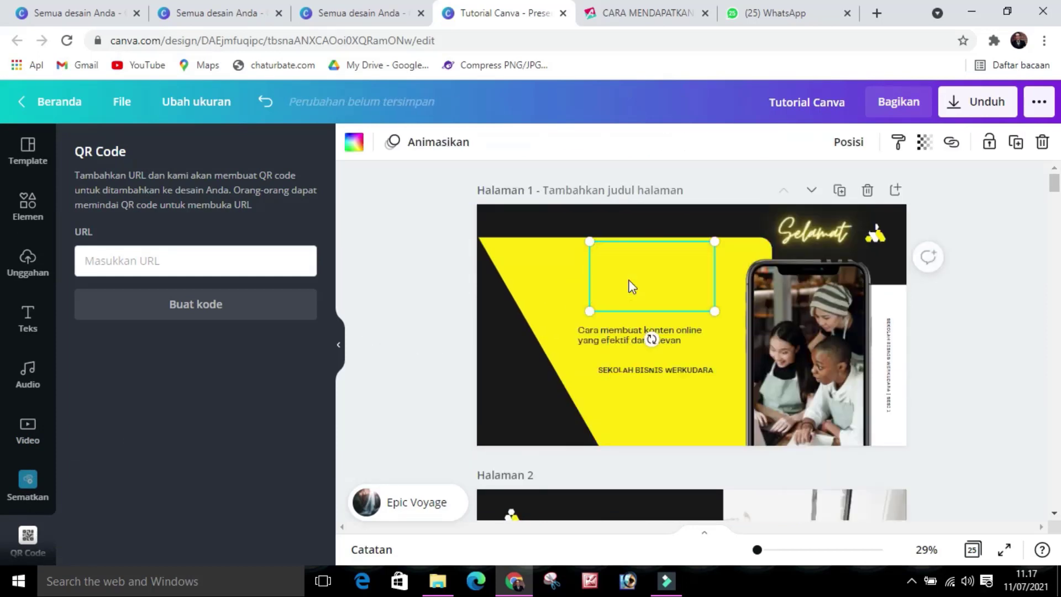
key("Delete")
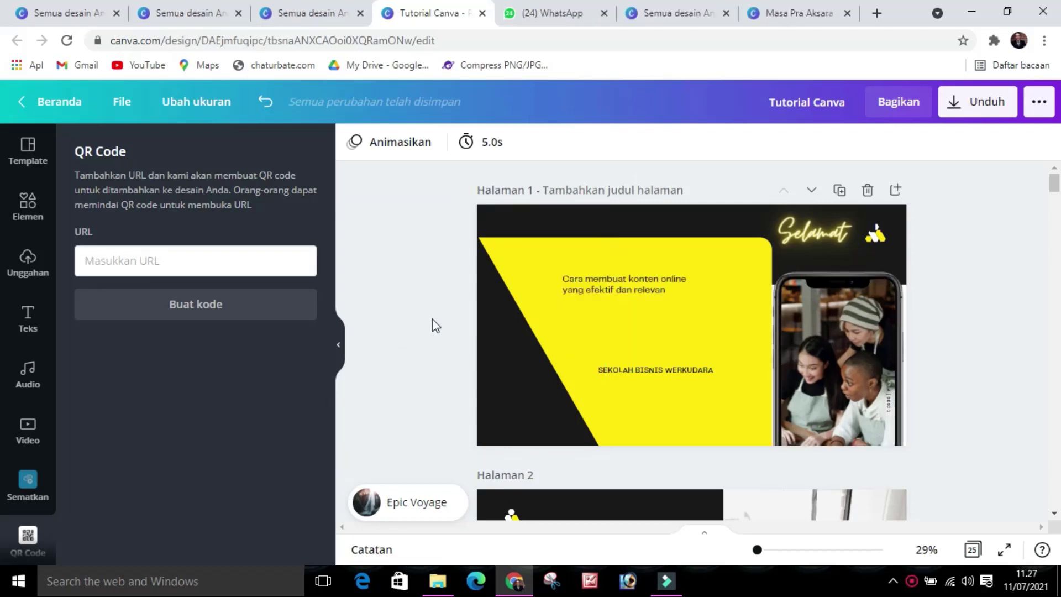
left_click(652, 288)
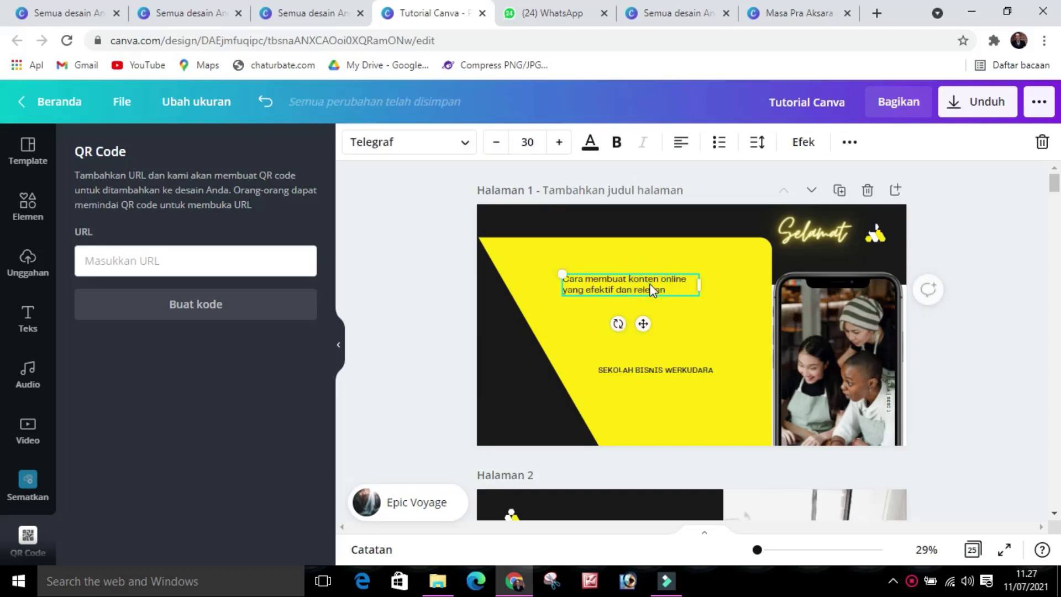
key("Delete")
left_click(665, 365)
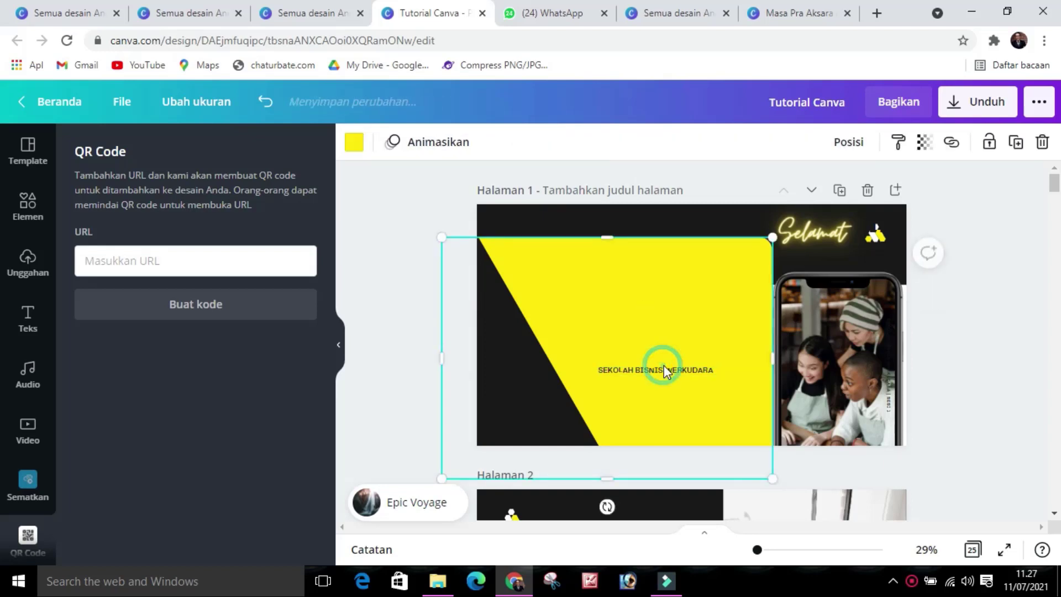
key("Delete")
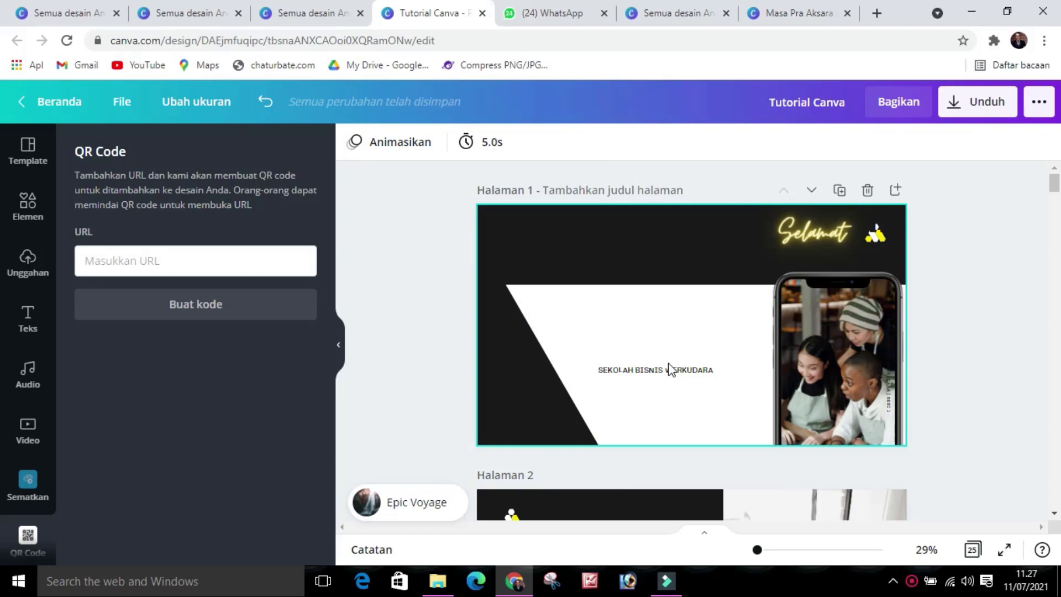
key("ctrl+z")
Delete the "SEKOLAH BISNIS WERKUDARA" text from the yellow area on page 1.
left_click(665, 368)
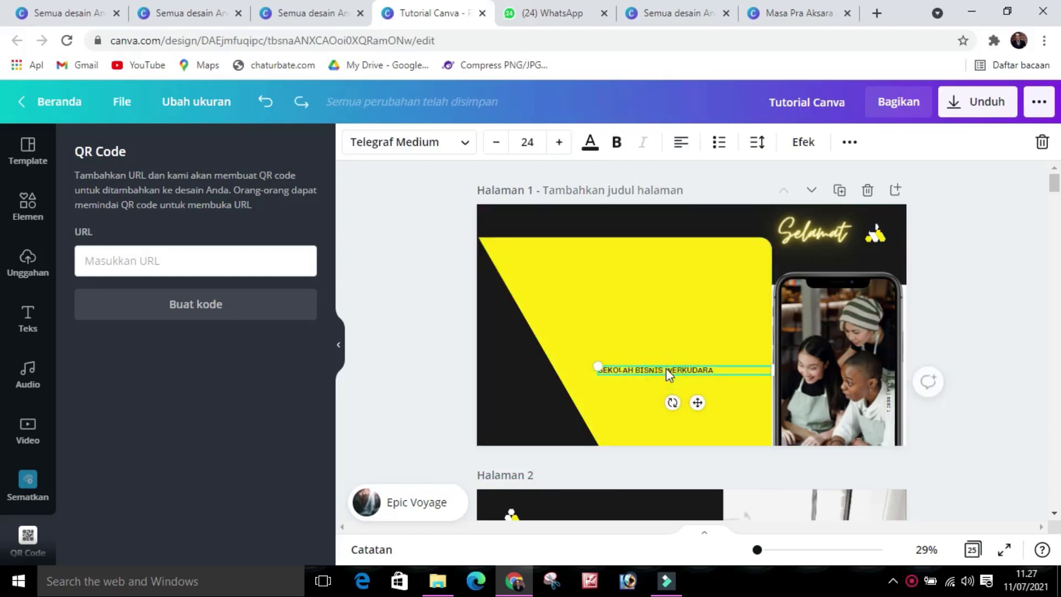
key("Delete")
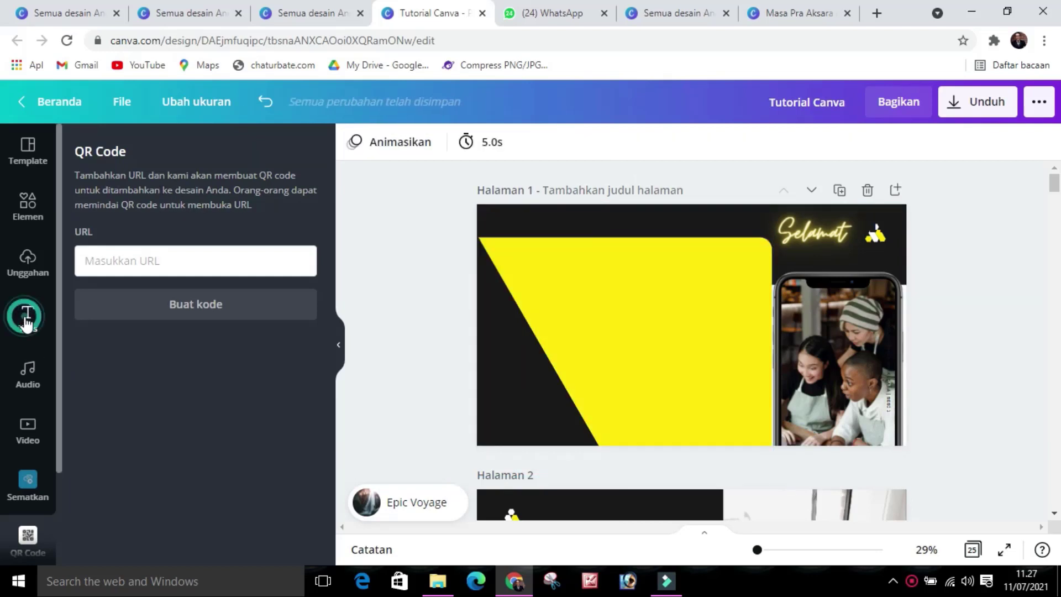
Add the "STUDIO HALLIWELL PROPOSAL" font combination to page 1.
left_click(28, 320)
scroll(158, 342, "down", 10)
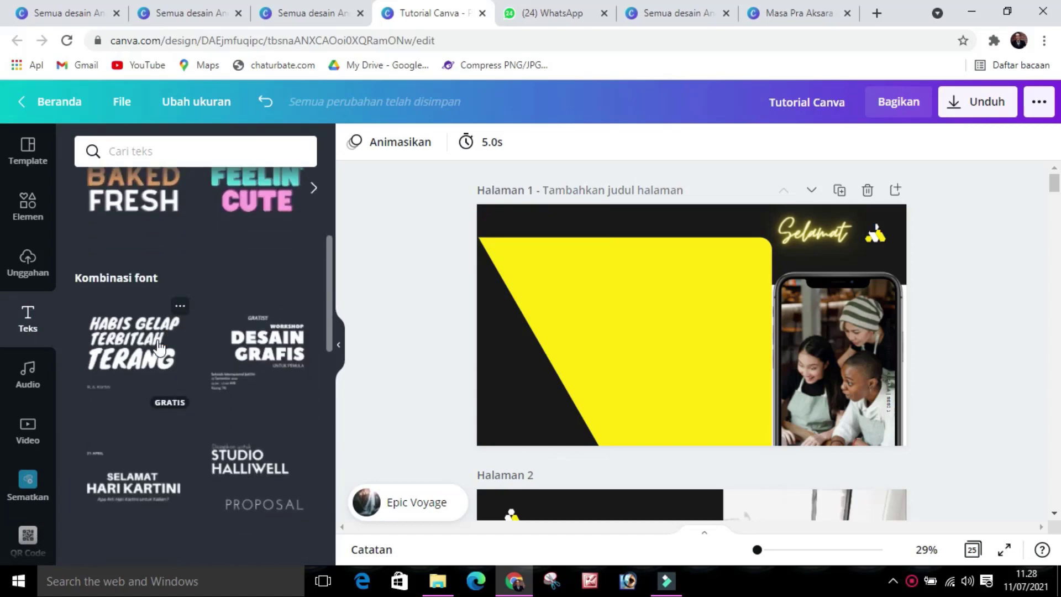
scroll(158, 347, "down", 5)
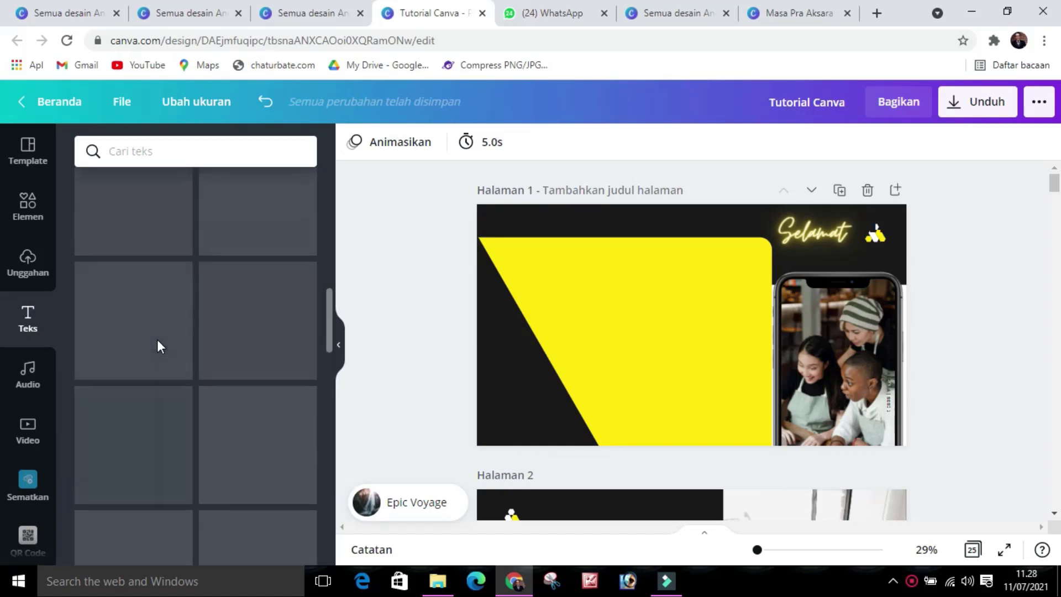
scroll(158, 347, "down", 10)
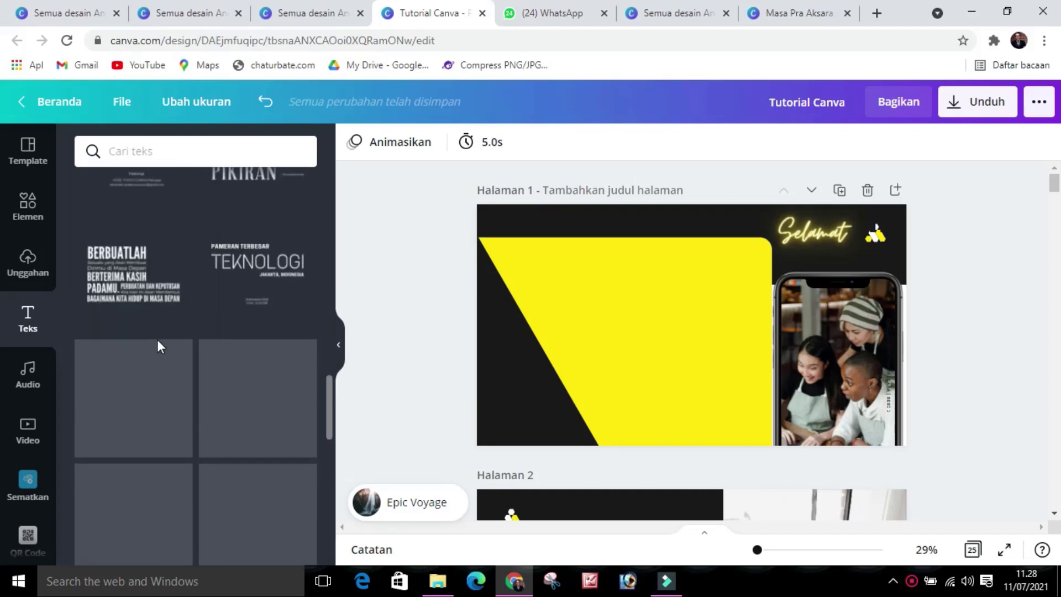
scroll(159, 348, "down", 4)
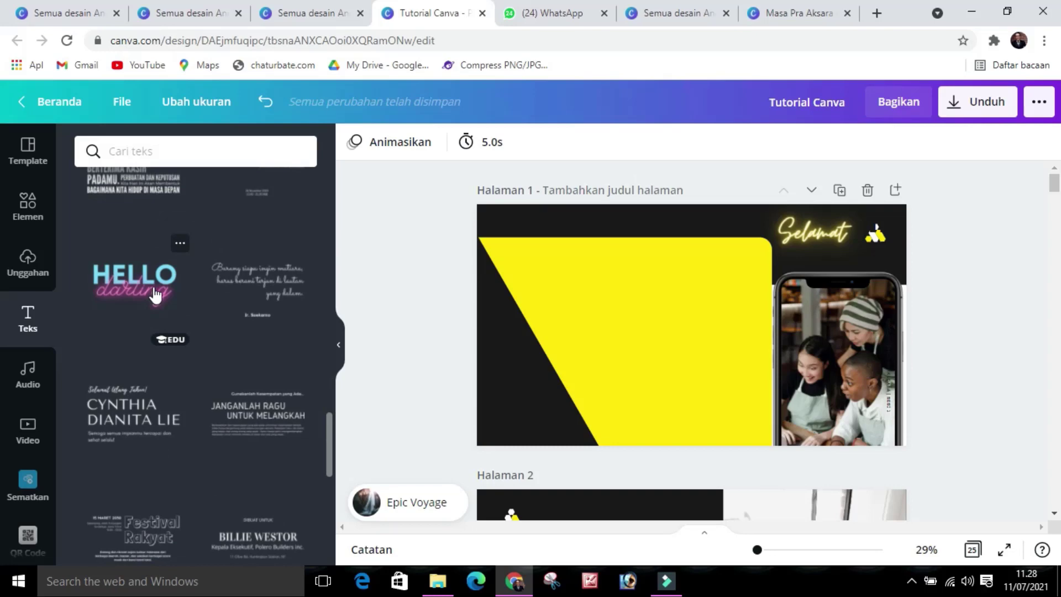
scroll(156, 296, "down", 4)
scroll(184, 339, "up", 9)
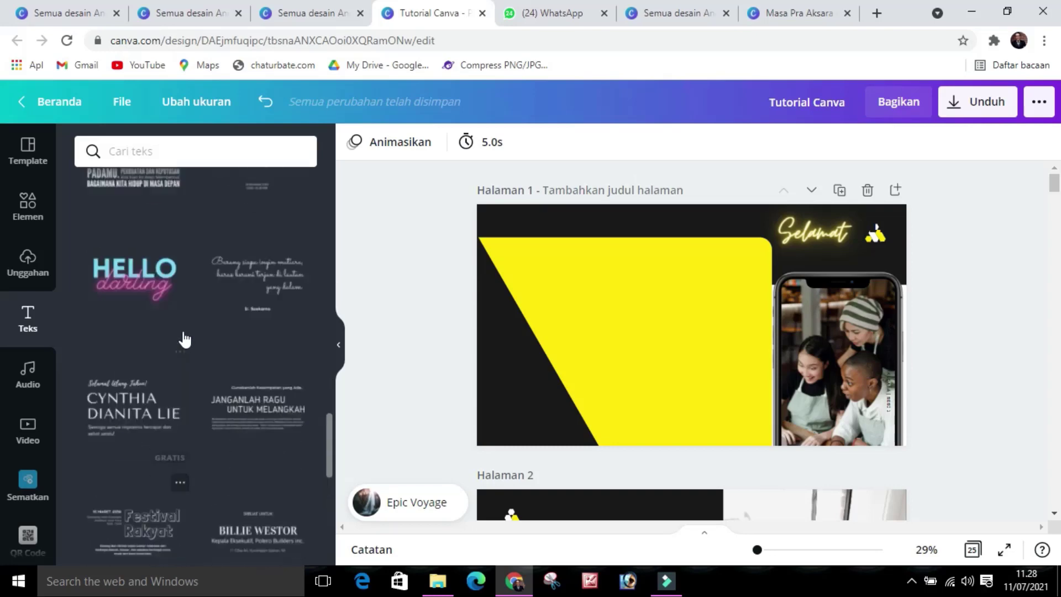
scroll(184, 339, "up", 10)
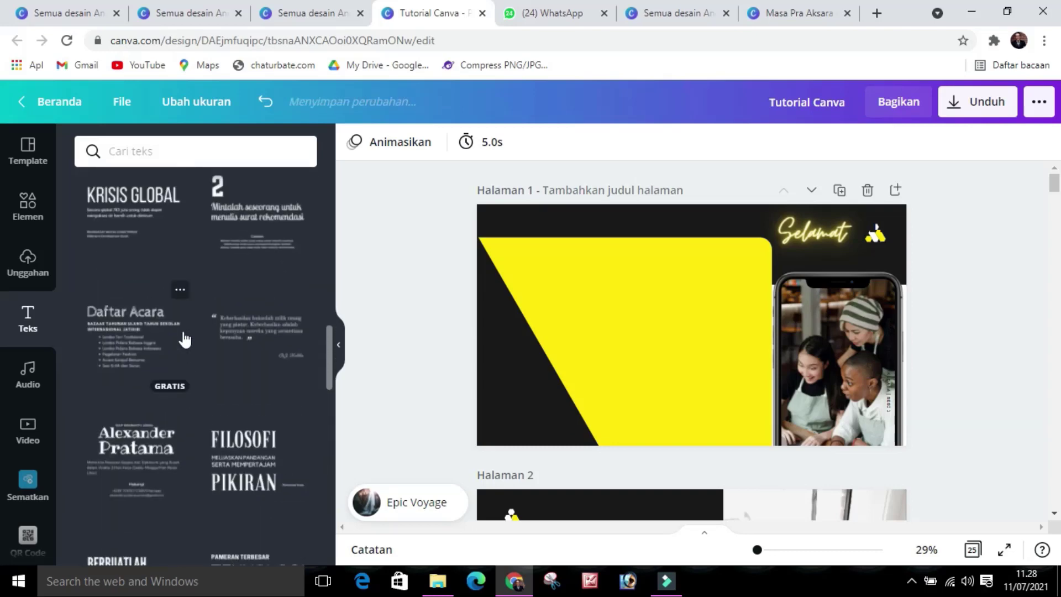
scroll(184, 338, "up", 8)
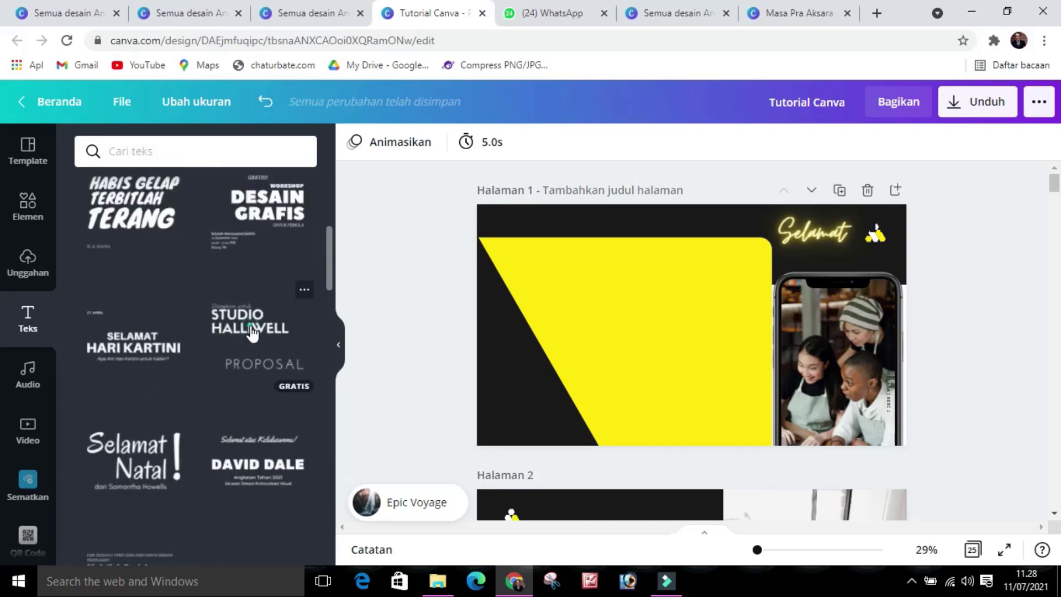
left_click(251, 334)
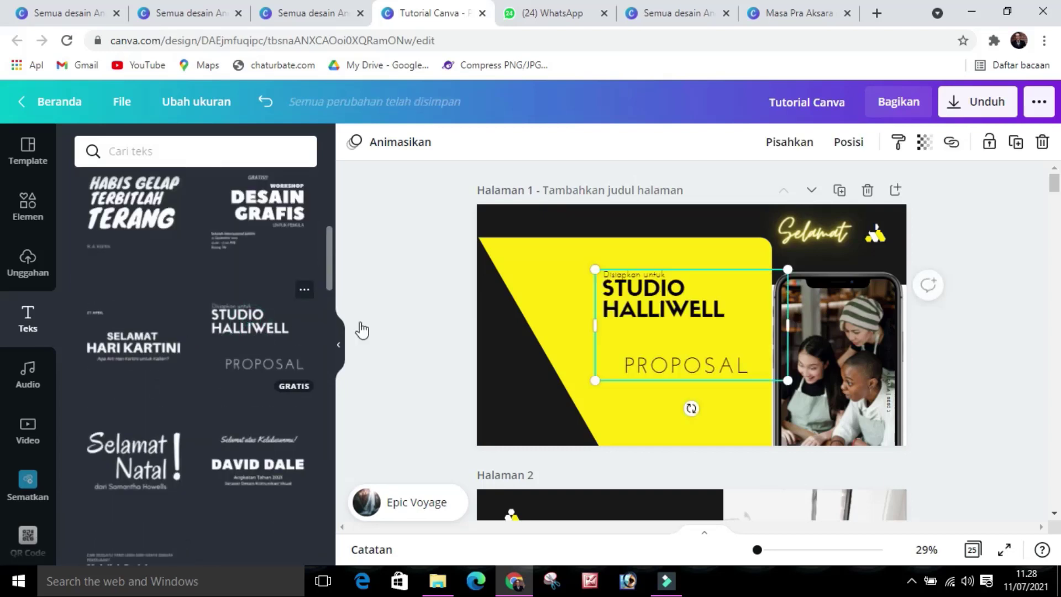
Remove the combination's "PROPOSAL", "STUDIO" and "Disiapkan untuk" lines and move "HALLIWELL" to the upper left of the yellow area.
left_click(664, 363)
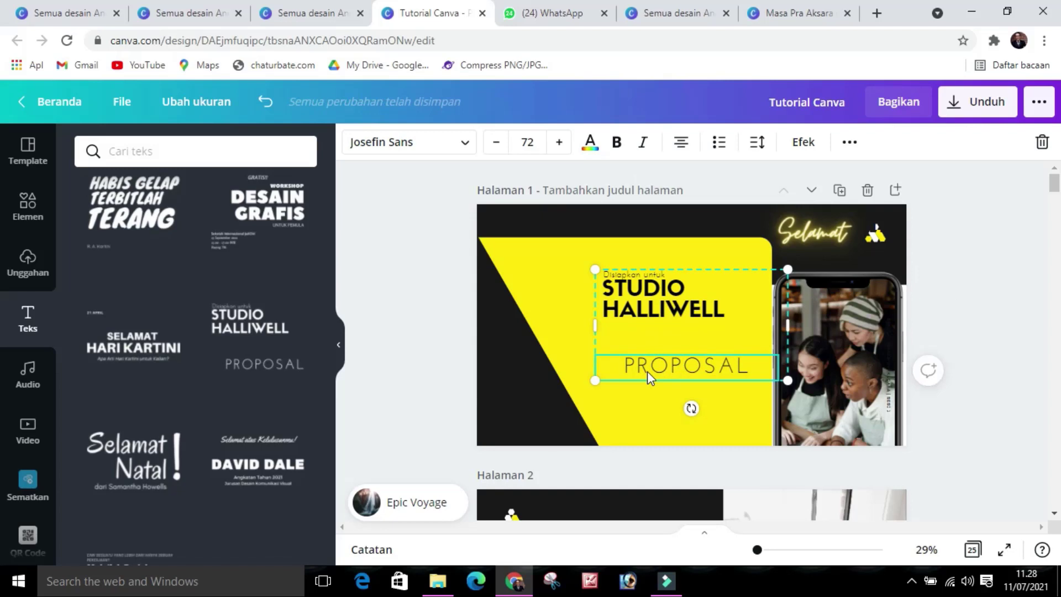
key("Delete")
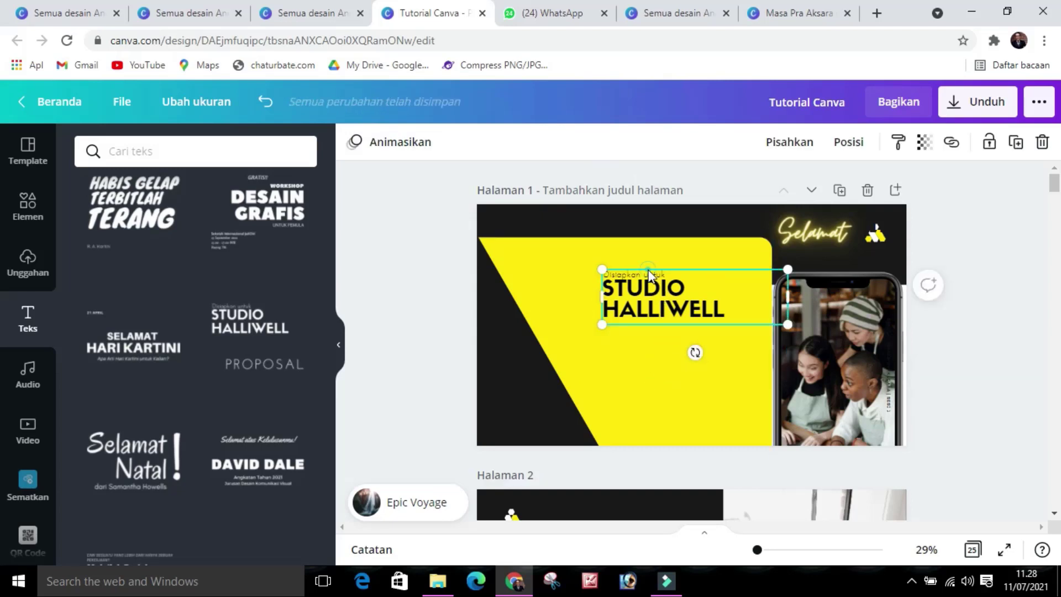
left_click(648, 271)
key("Delete")
left_click(640, 274)
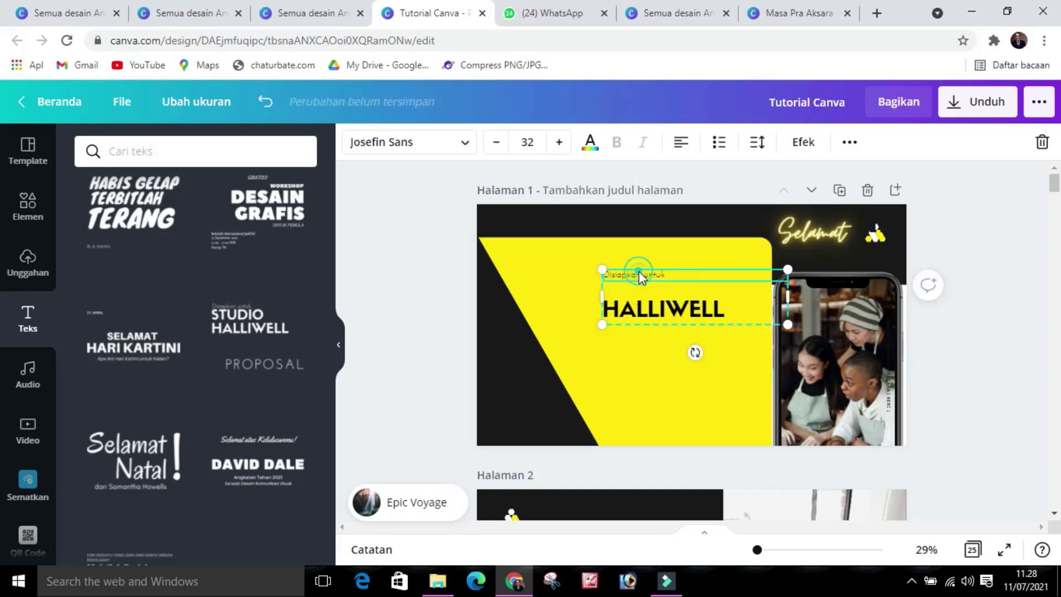
key("Delete")
left_click_drag(651, 304, 590, 258)
Replace "HALLIWELL" with "SELAMAT DATANG", "DI" and "PEMBELAJARAN" on separate lines and widen the text box slightly to the right.
double_click(590, 265)
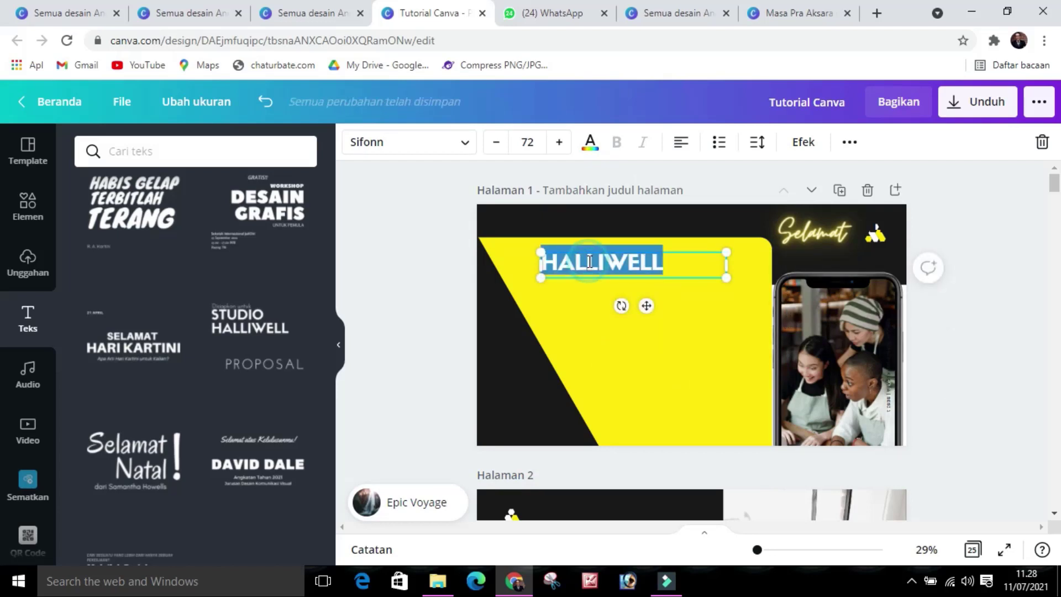
type("SEL")
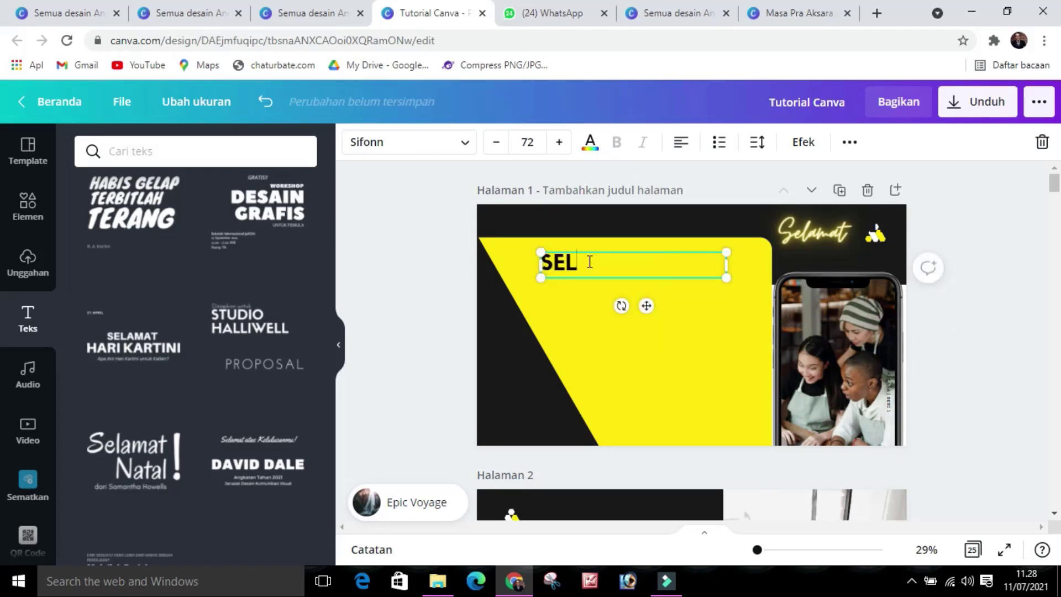
type("AMAT DATANG")
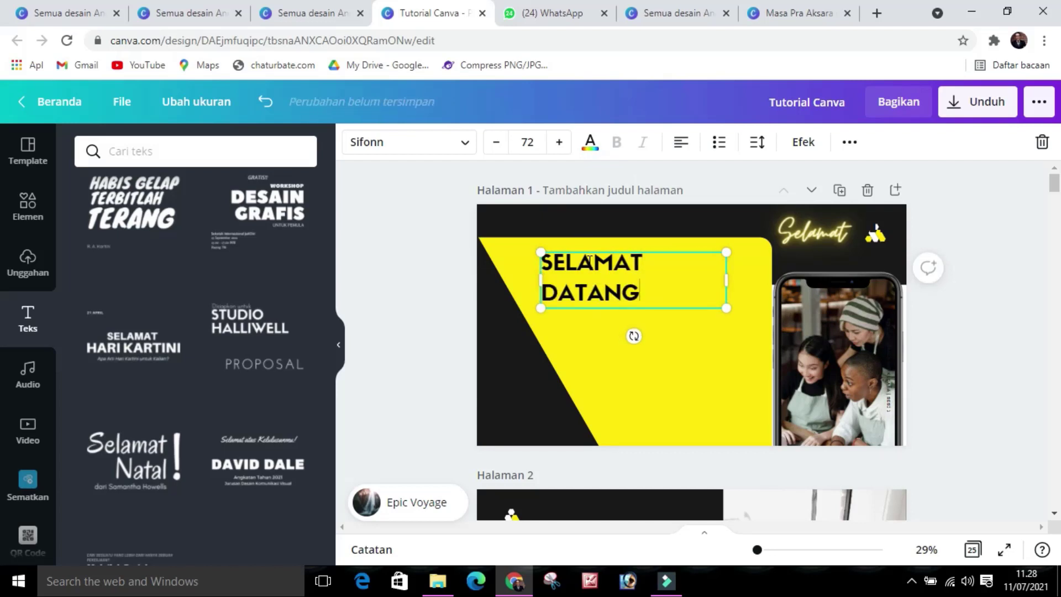
key("Return")
type("DI")
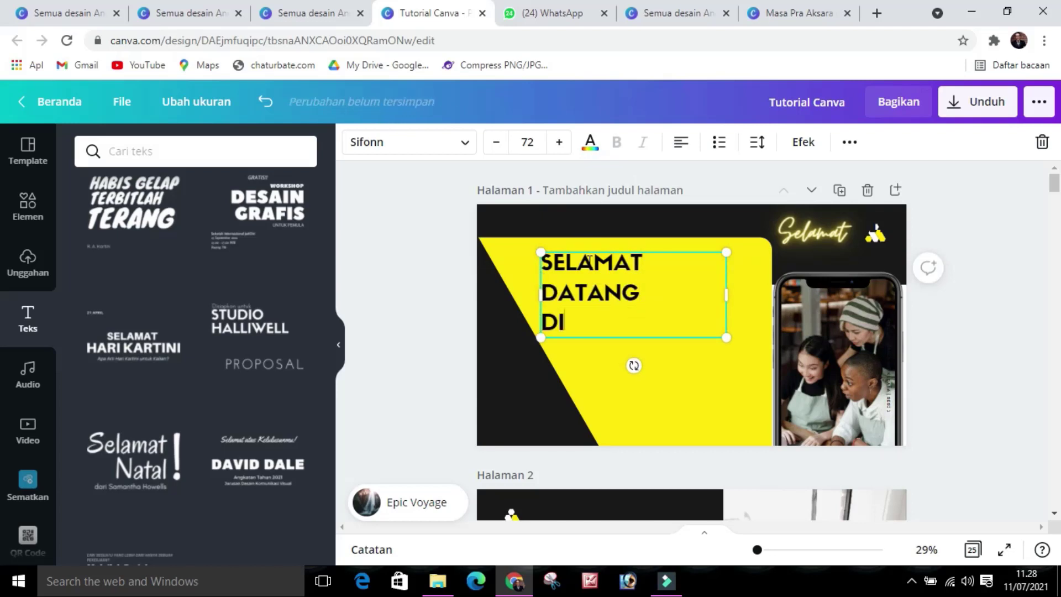
key("Return")
type("PEMBELAJARAN")
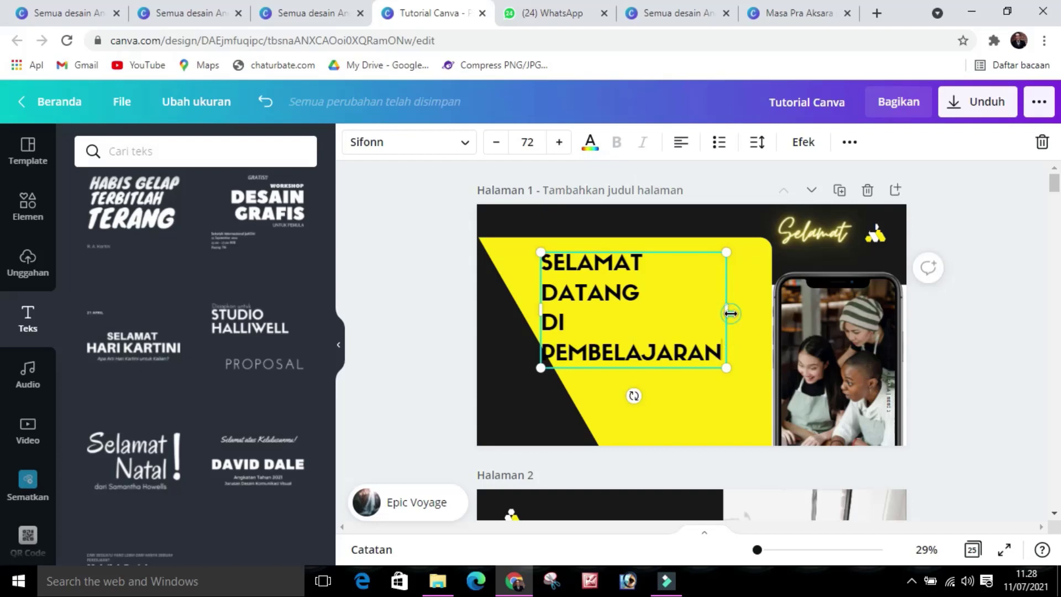
left_click_drag(731, 314, 749, 313)
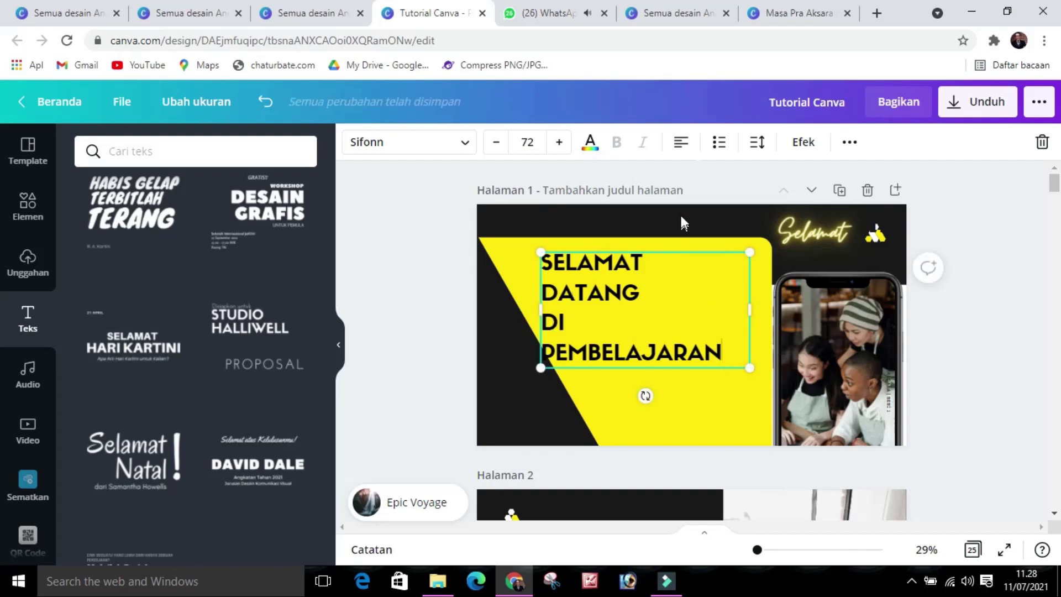
Right-align the "PEMBELAJARAN" line of the heading and centre the lines above it.
left_click(682, 142)
left_click(683, 145)
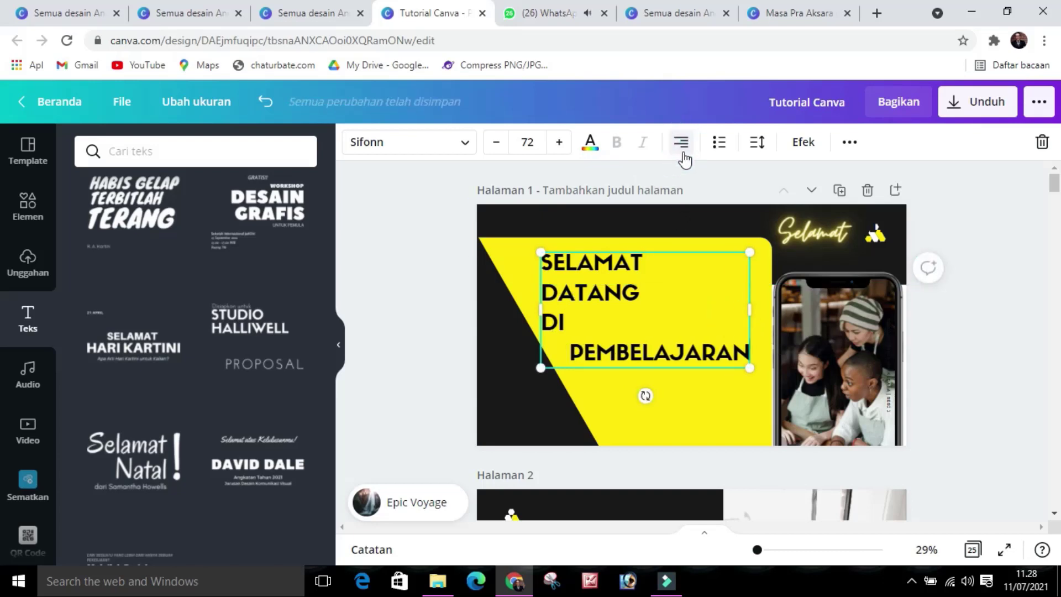
left_click_drag(561, 327, 542, 256)
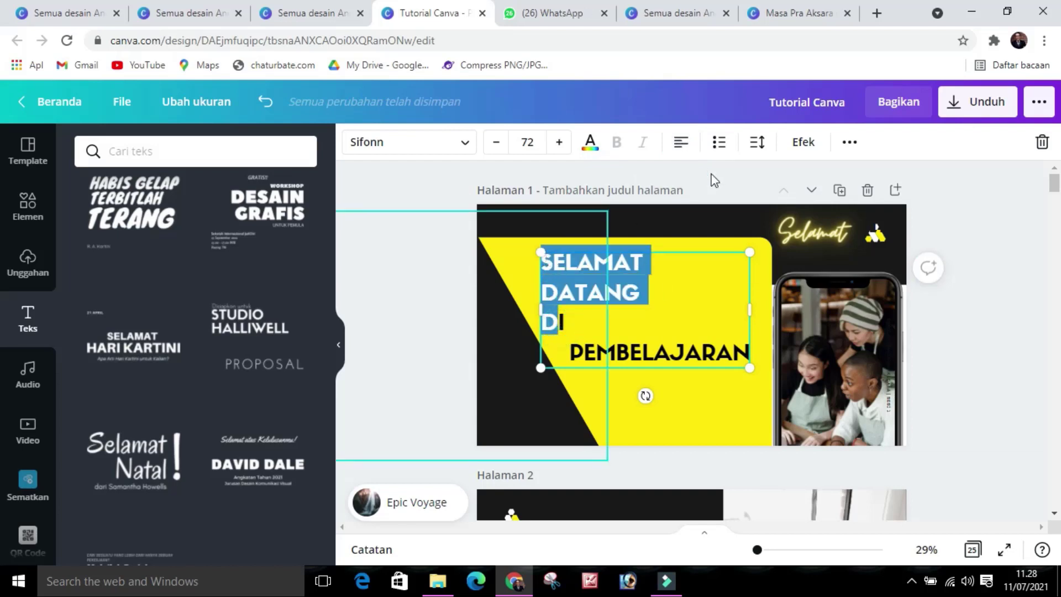
left_click(682, 143)
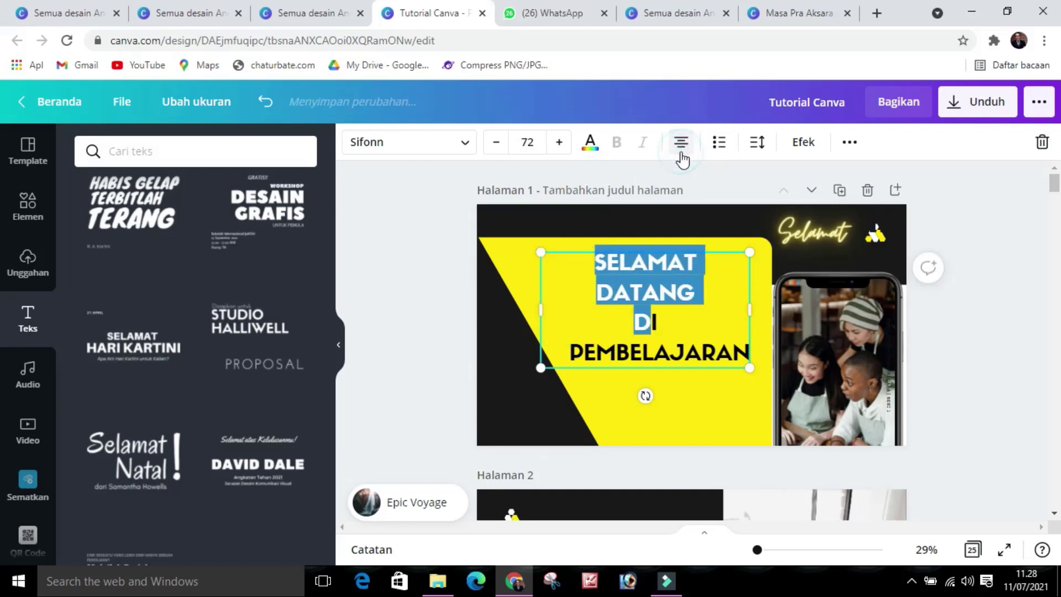
left_click(658, 322)
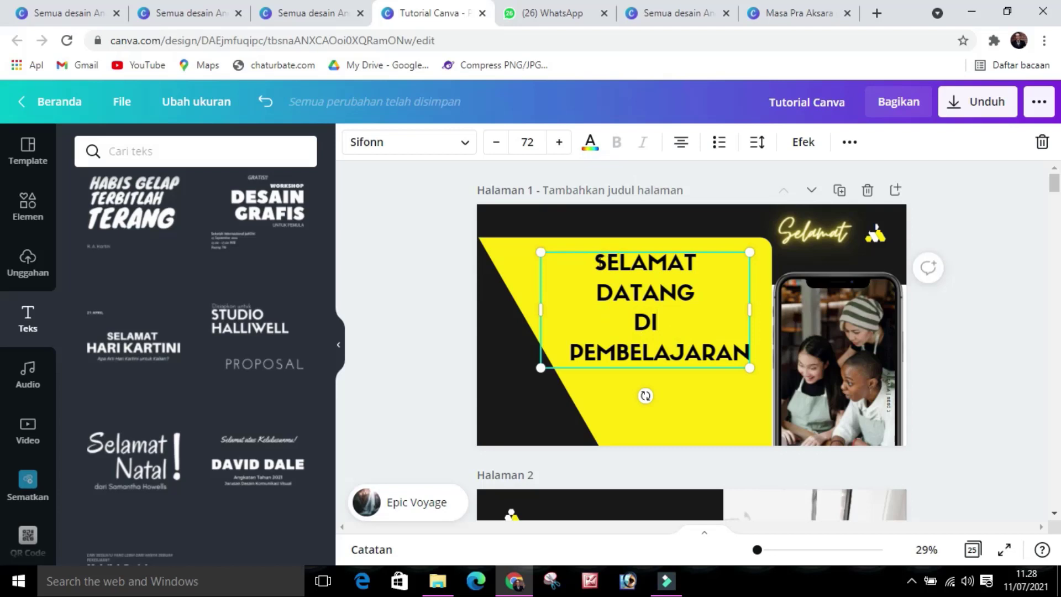
Reduce the font size of the entire "SELAMAT DATANG DI PEMBELAJARAN" heading to 65.
left_click_drag(594, 256, 749, 344)
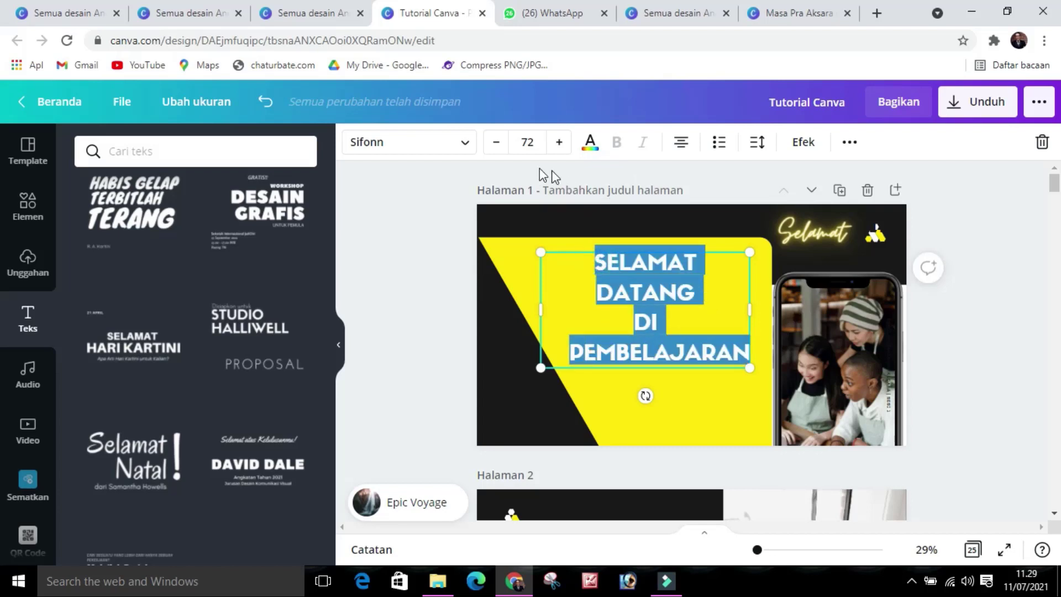
left_click(496, 142)
left_click(496, 142)
left_click(496, 142)
left_click(496, 142)
left_click(495, 142)
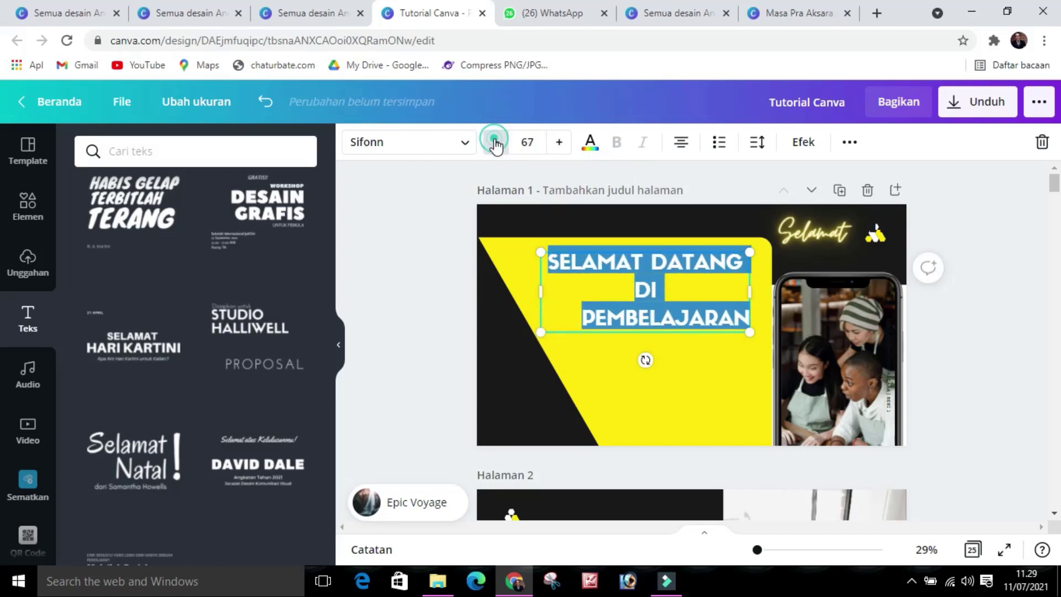
left_click(496, 142)
left_click(496, 143)
Centre-align all lines of the heading and move it slightly up and left within the yellow area.
left_click(681, 142)
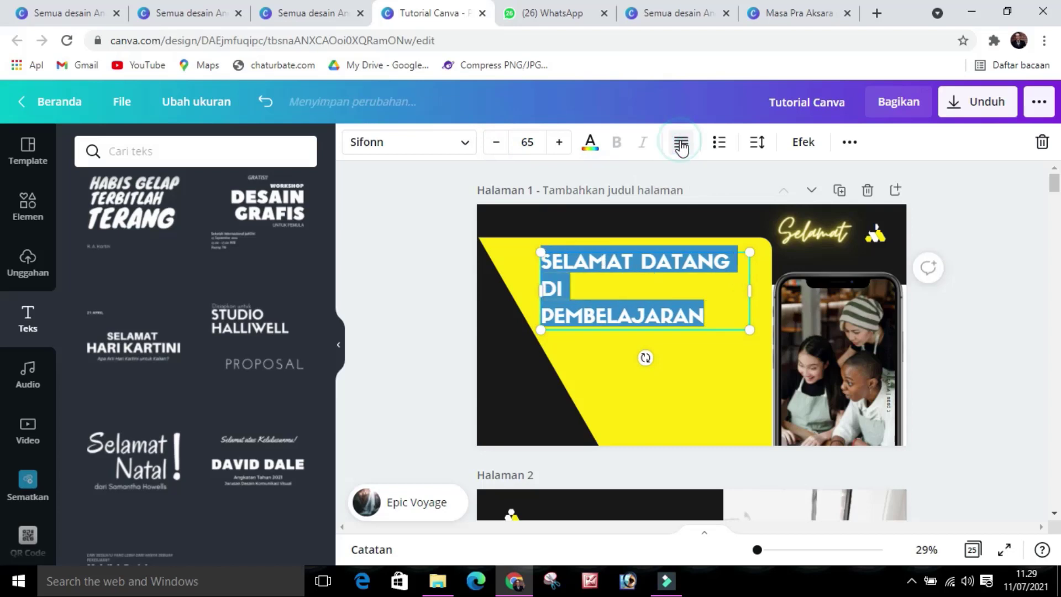
left_click(681, 142)
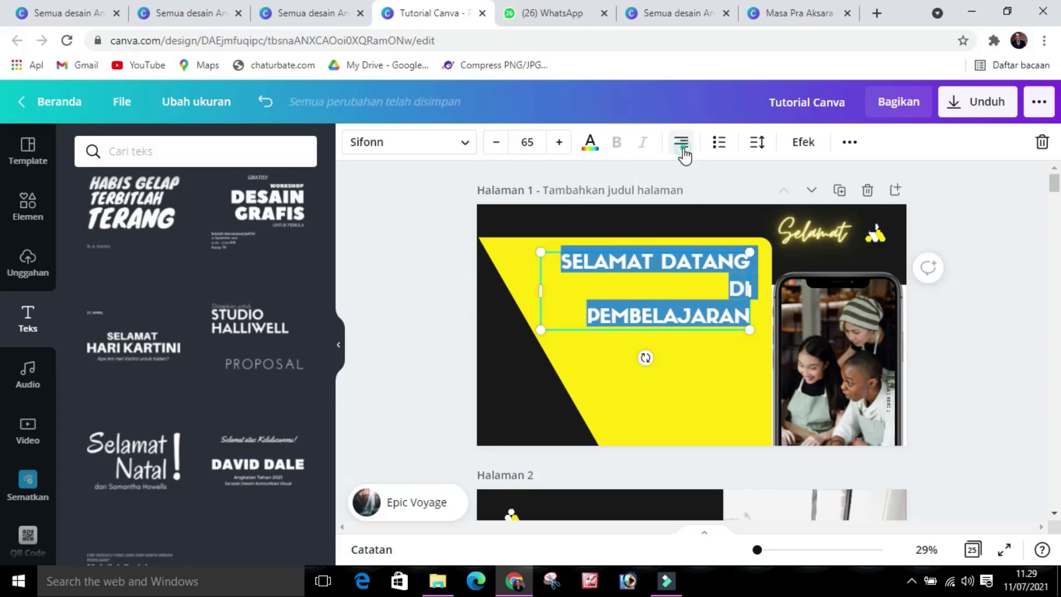
left_click(682, 142)
left_click(746, 286)
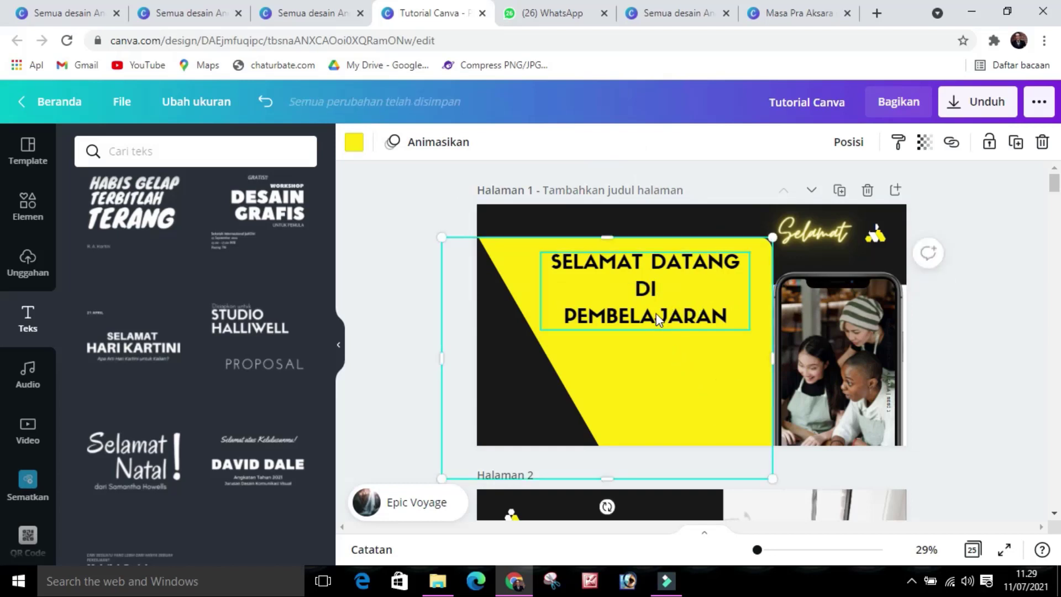
left_click(655, 307)
left_click_drag(654, 307, 643, 296)
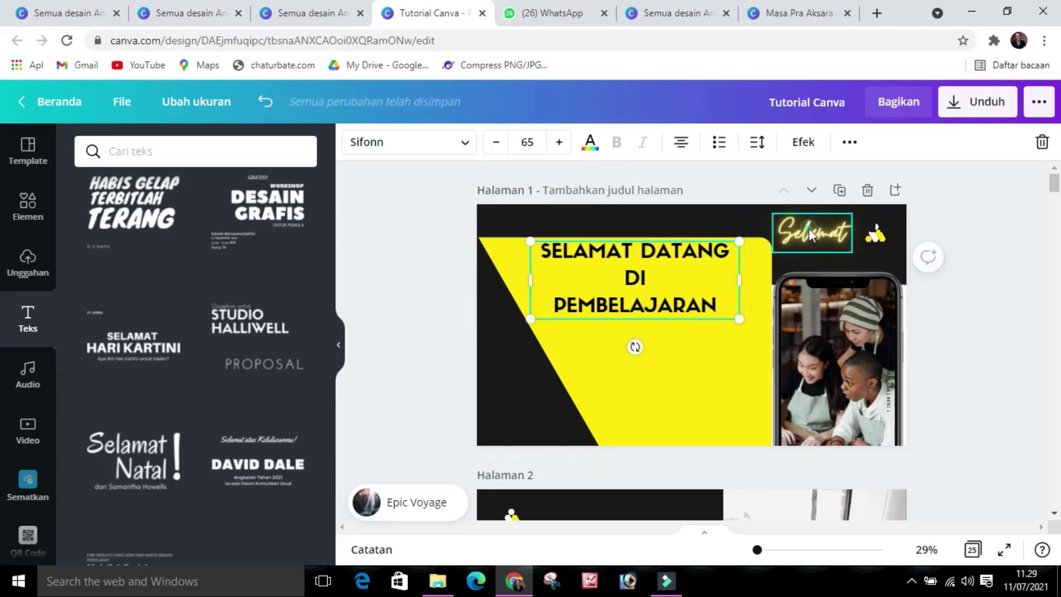
Move the glowing "Selamat" script text below the heading in the yellow area and recolour it black.
left_click_drag(808, 228, 628, 337)
left_click(591, 145)
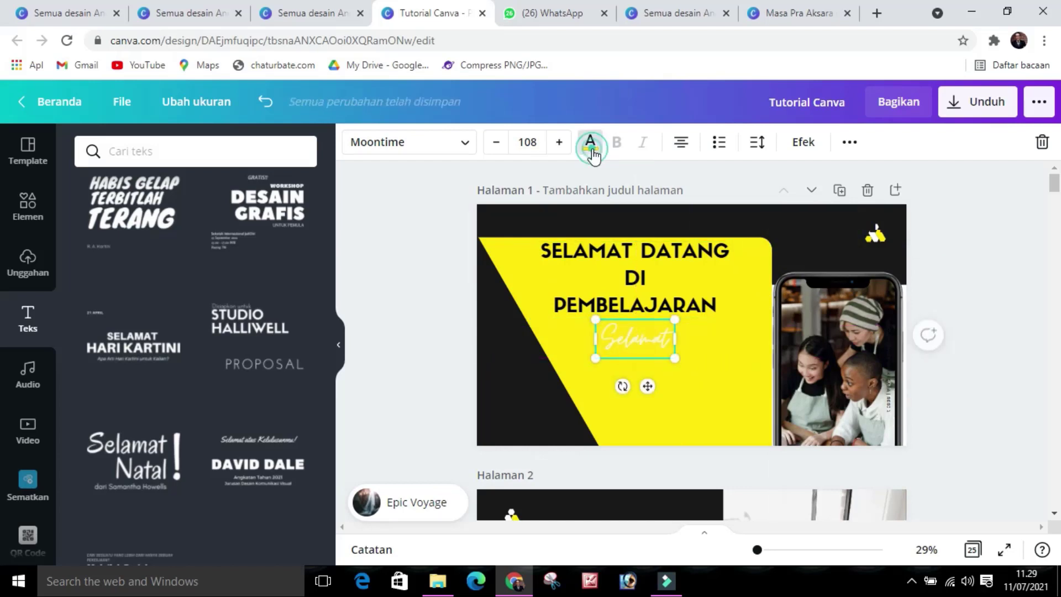
left_click(142, 232)
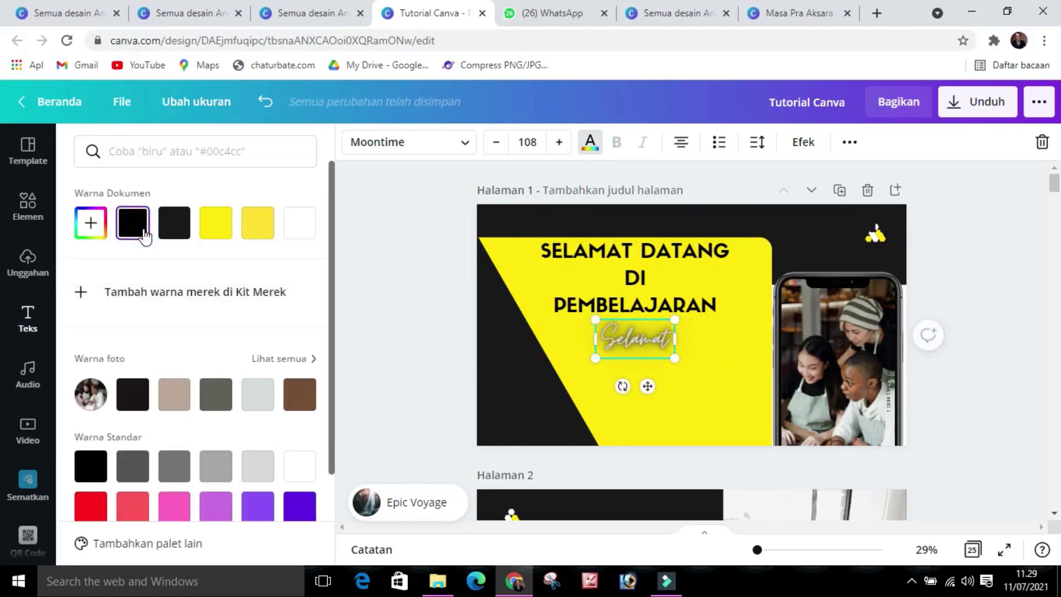
left_click(216, 224)
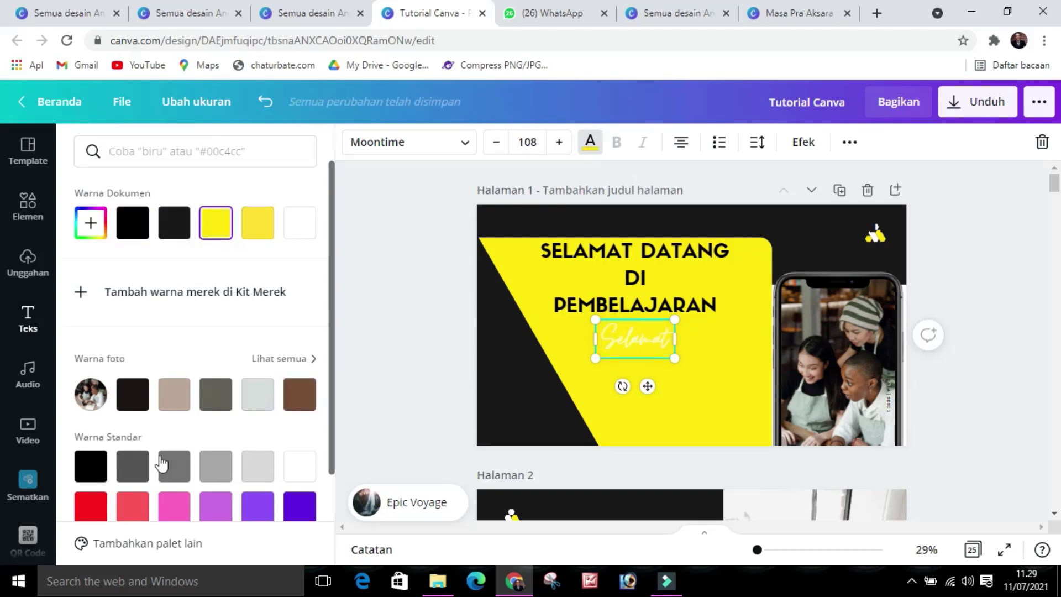
left_click(94, 470)
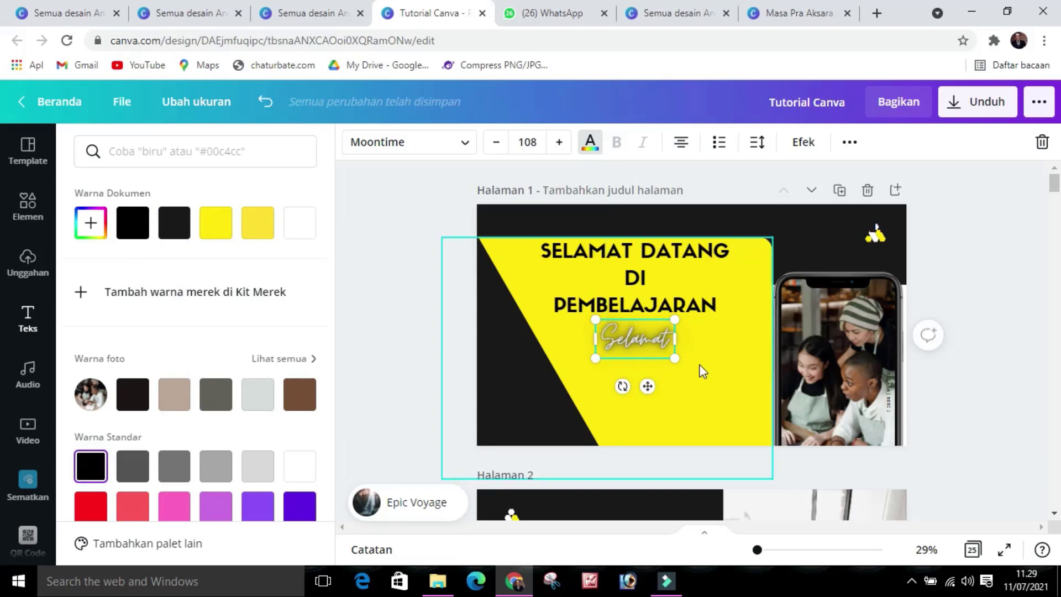
Enlarge the "Selamat" script text to font size 190, centre it under the heading and replace its wording with "Sejarah".
left_click_drag(673, 356, 735, 394)
left_click_drag(644, 349, 615, 342)
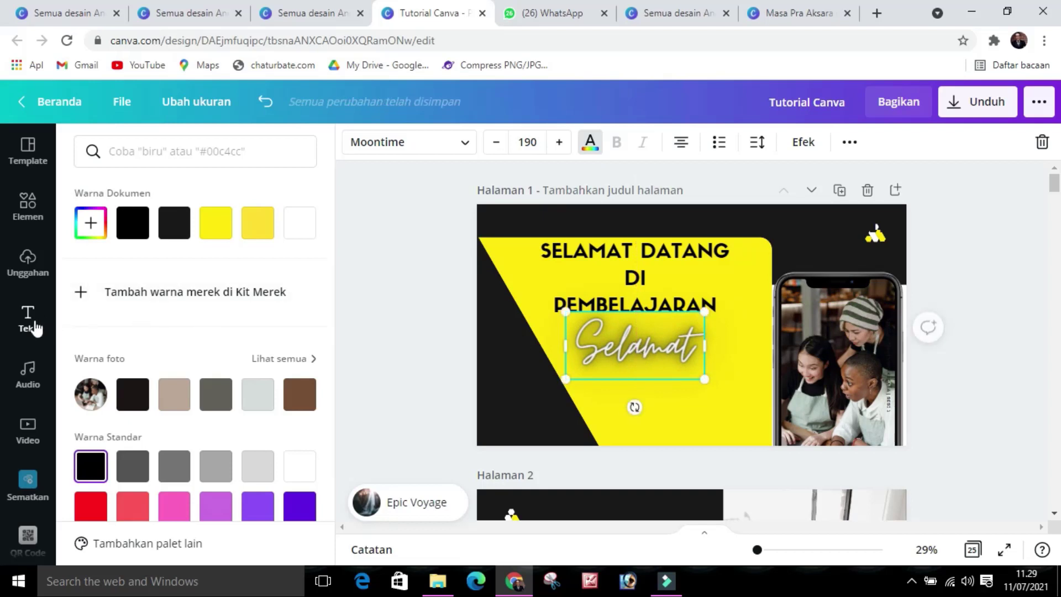
double_click(607, 355)
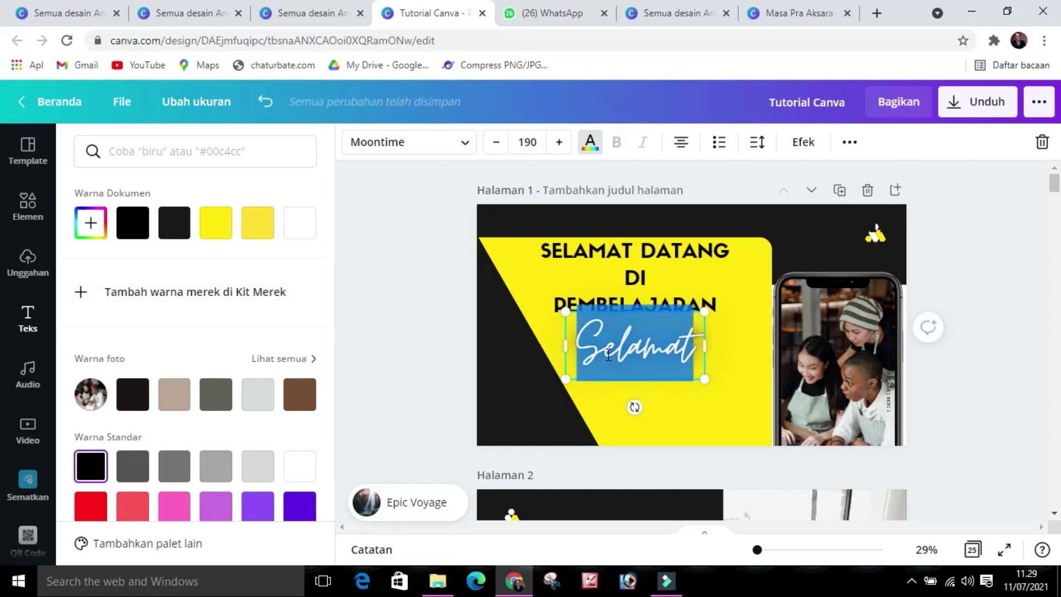
type("Sejarah")
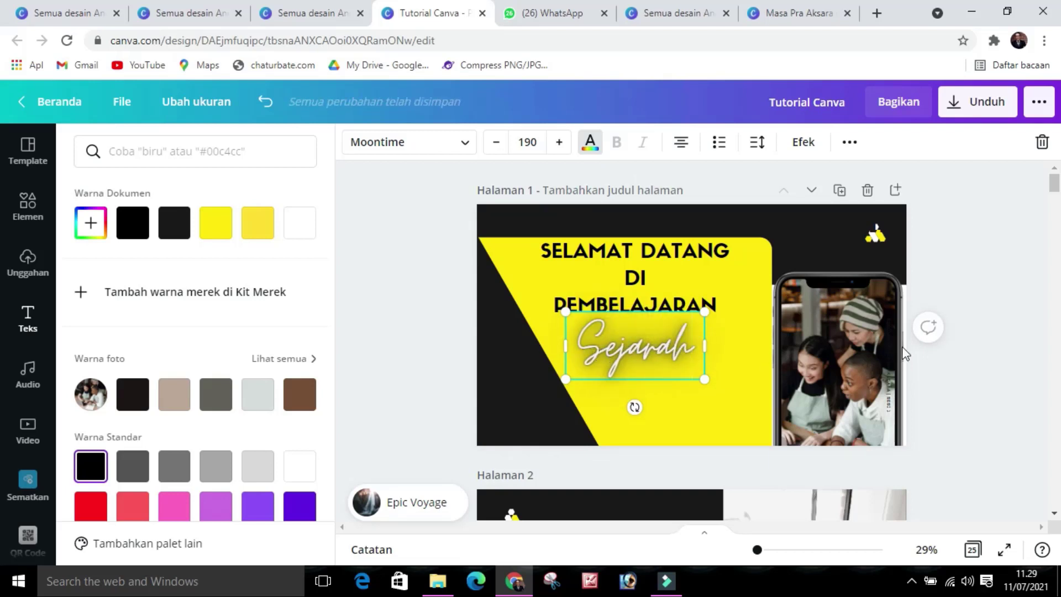
Shift the "Sejarah" text slightly down so it sits directly beneath "PEMBELAJARAN", centred with the heading.
left_click(936, 394)
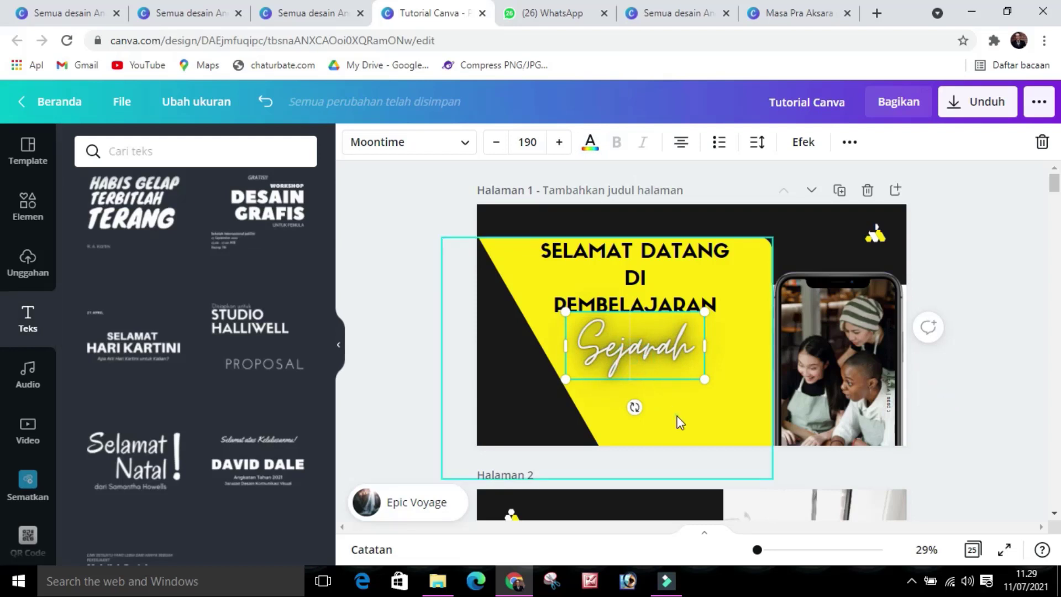
left_click(675, 416)
left_click(658, 357)
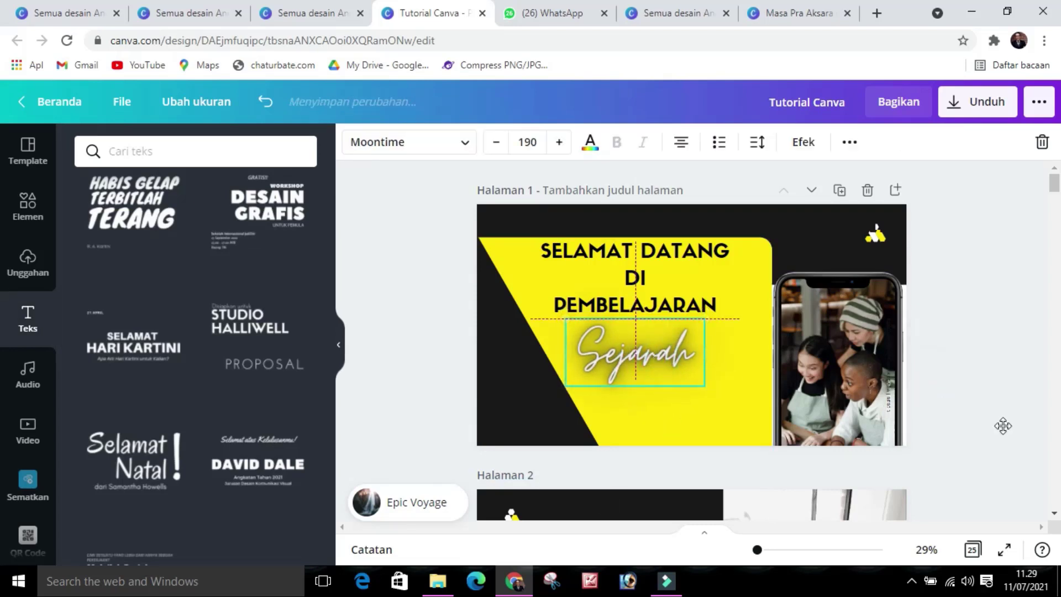
left_click(979, 435)
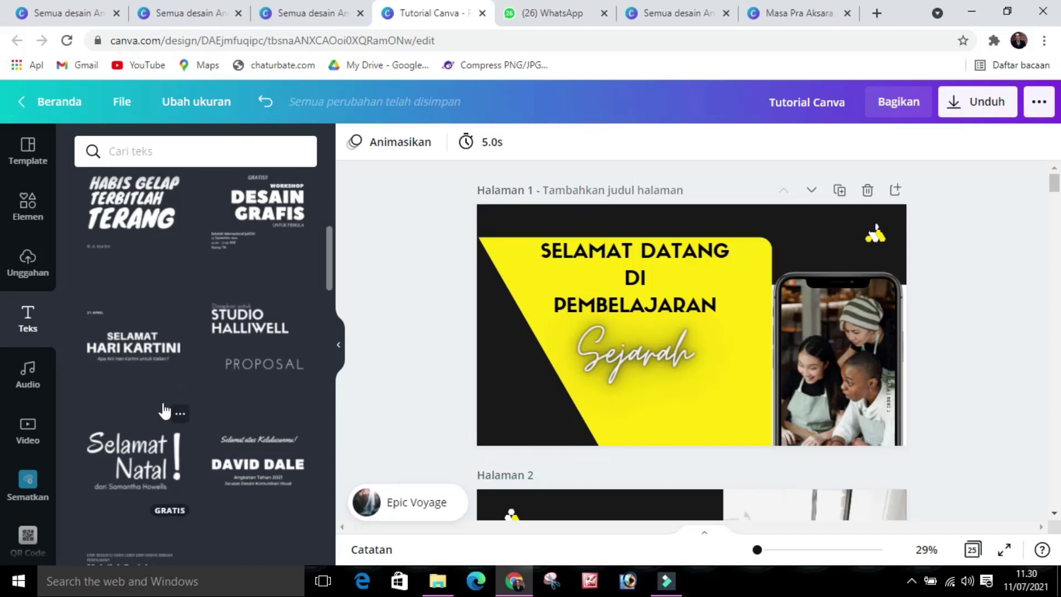
Add the "KRISIS GLOBAL" text combination to page 1 and place it below "Sejarah".
scroll(164, 410, "down", 4)
scroll(165, 411, "down", 4)
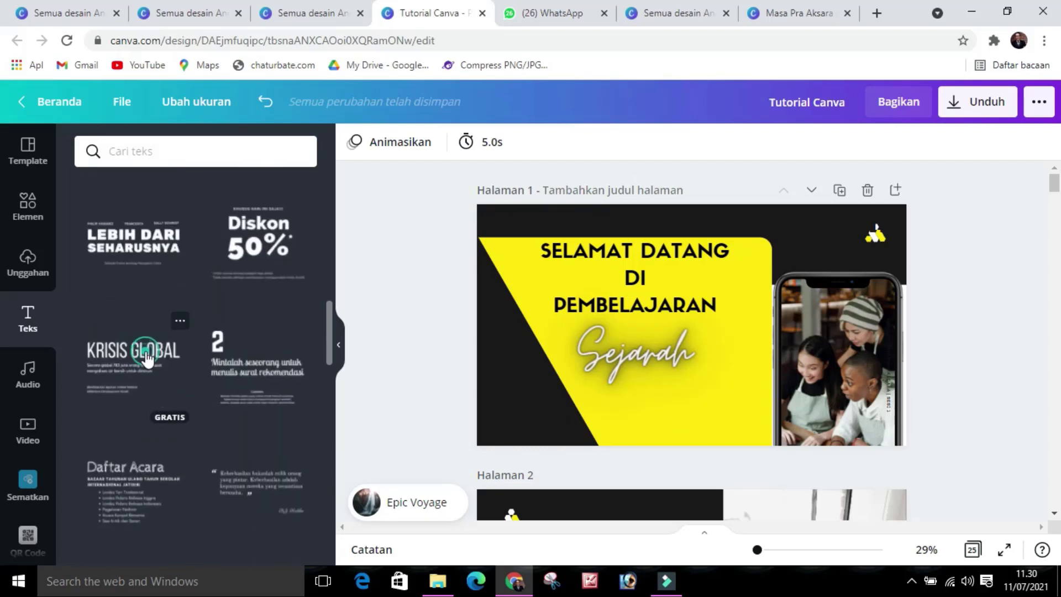
left_click_drag(147, 358, 558, 384)
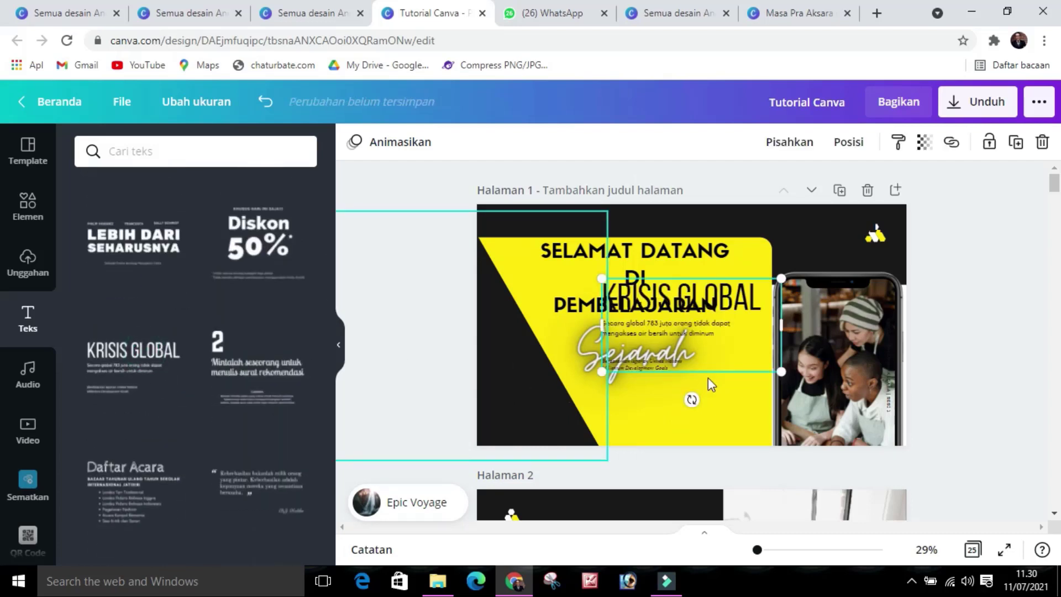
left_click_drag(676, 330, 639, 420)
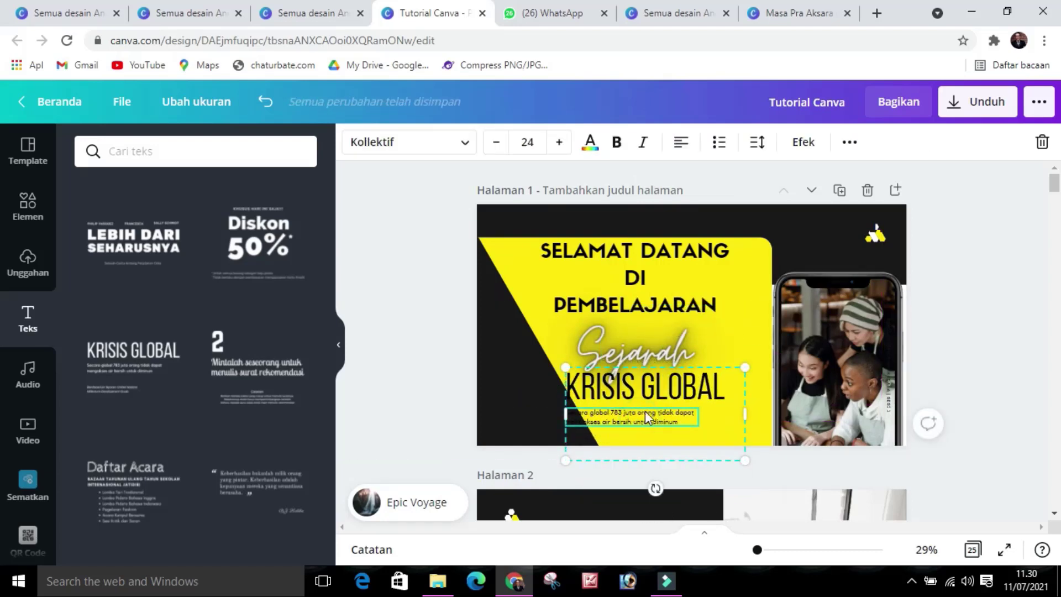
Delete the two small description texts from the "KRISIS GLOBAL" combination, keeping only its title.
left_click(736, 347)
left_click(673, 414)
key("Delete")
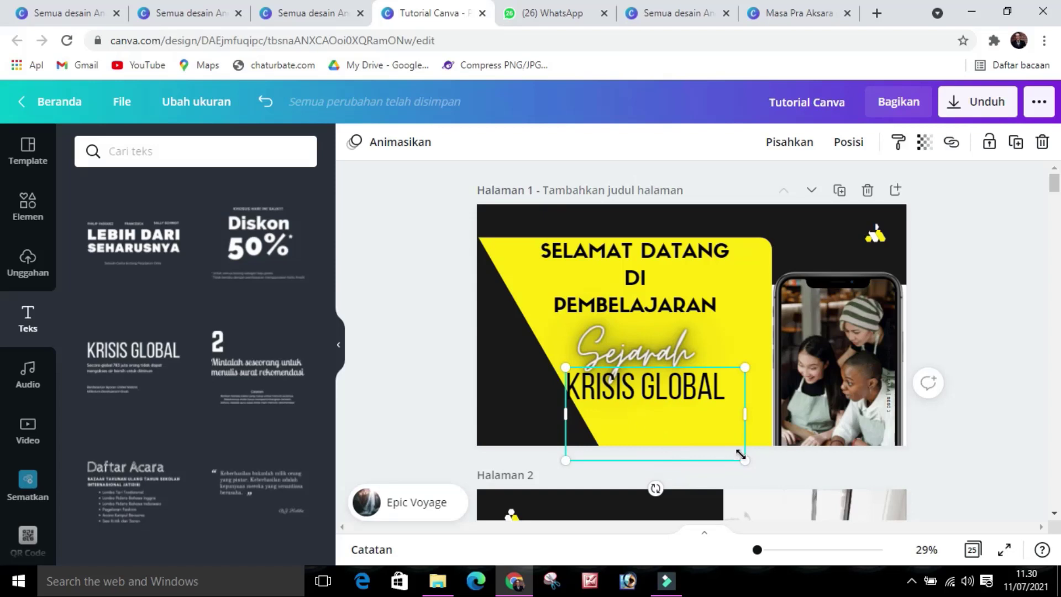
left_click(691, 408)
key("ctrl+z")
left_click(666, 403)
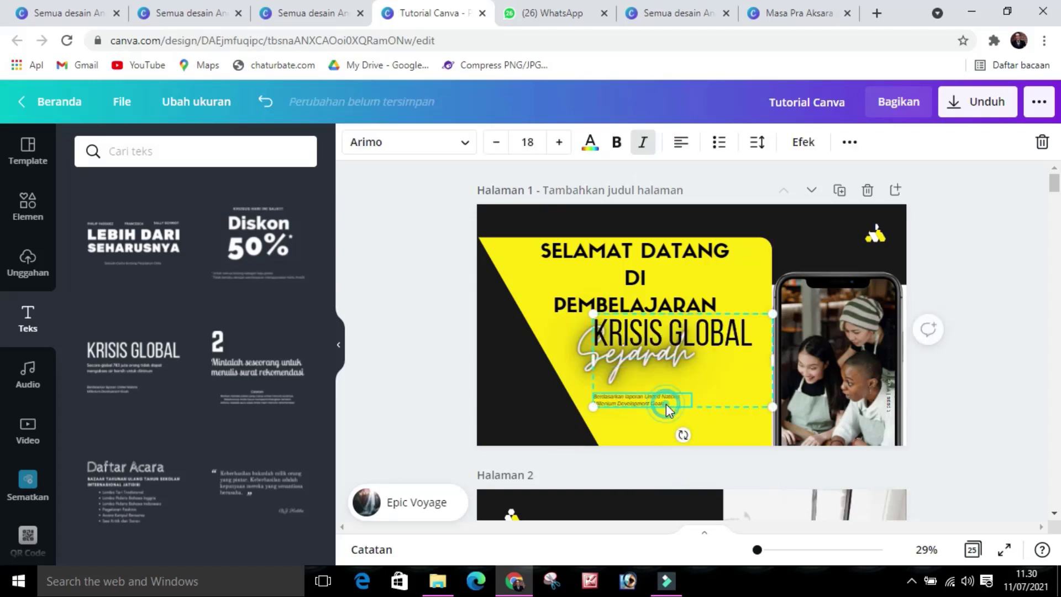
key("Delete")
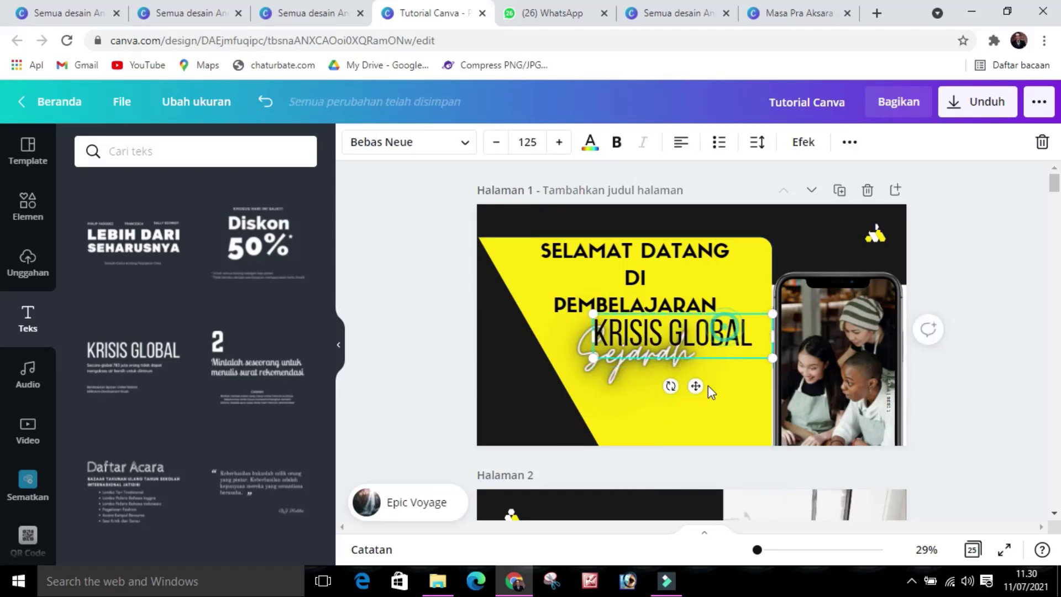
Move the "KRISIS GLOBAL" title below "Sejarah" and replace its wording with "KELAS 10 ALL JURUSAN".
left_click_drag(698, 387, 669, 410)
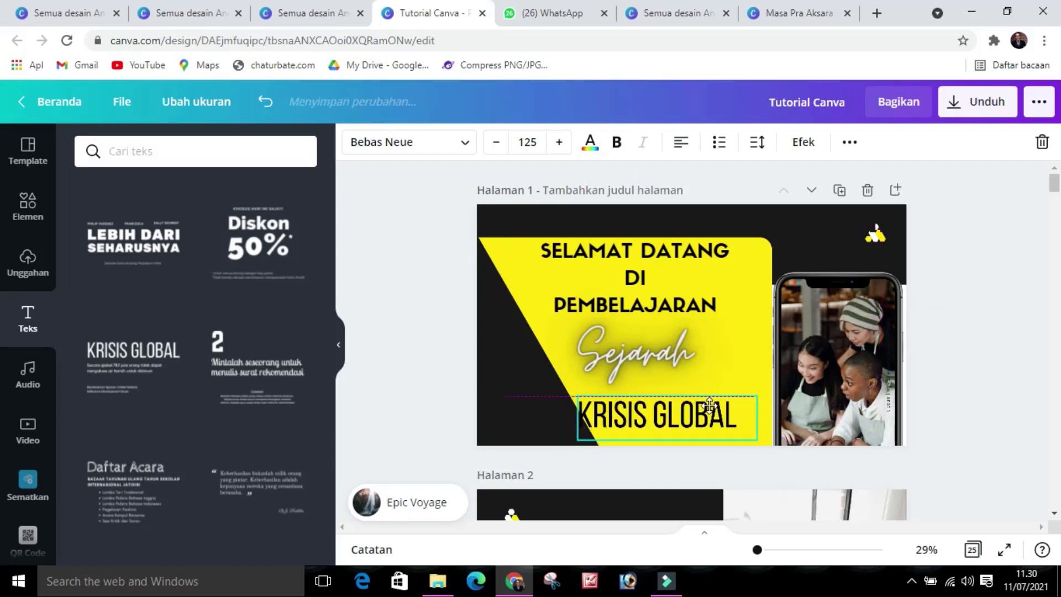
double_click(669, 411)
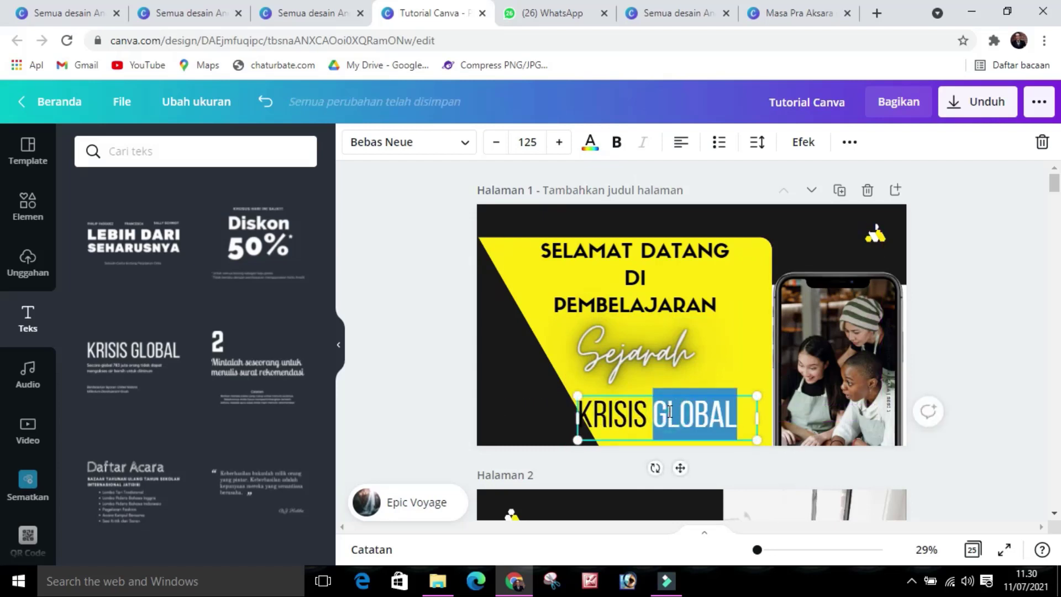
key("BackSpace")
key("BackSpace")
key("BackSpace")
key("BackSpace")
key("BackSpace")
key("BackSpace")
key("BackSpace")
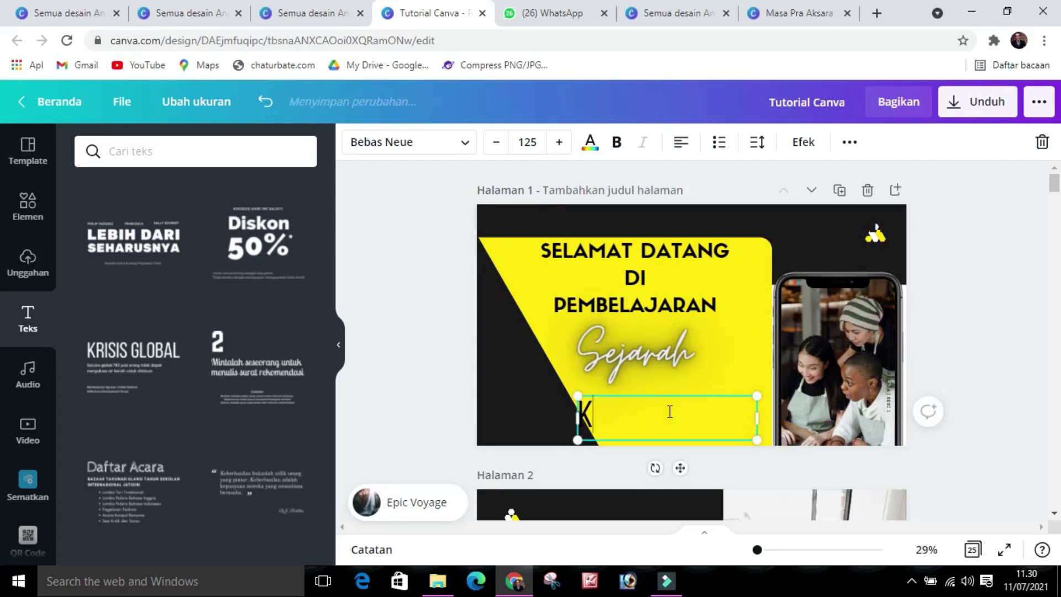
type("ELAS")
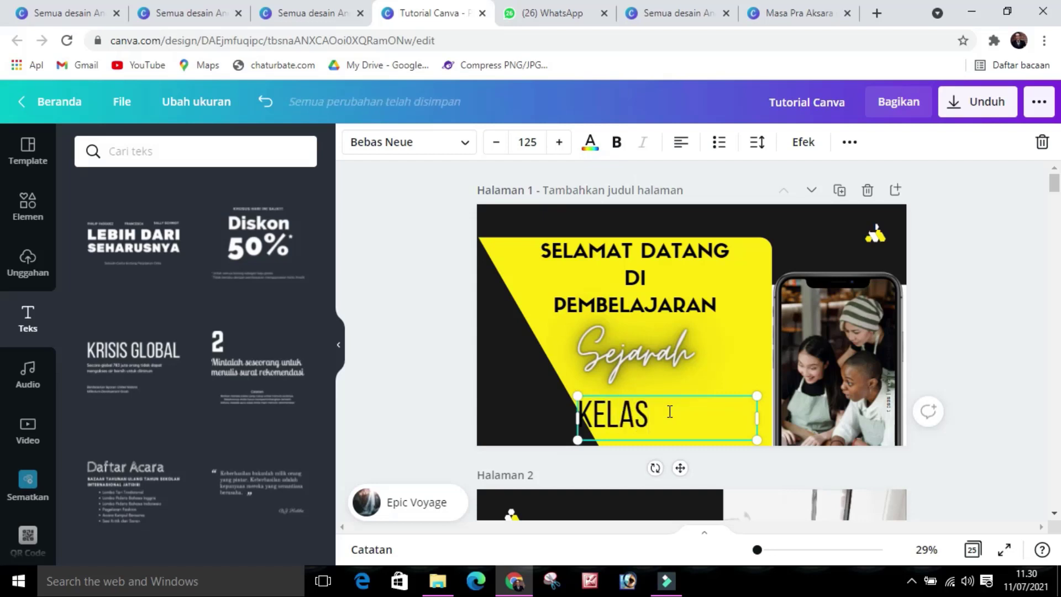
type(" 10 ALL JURUSAN")
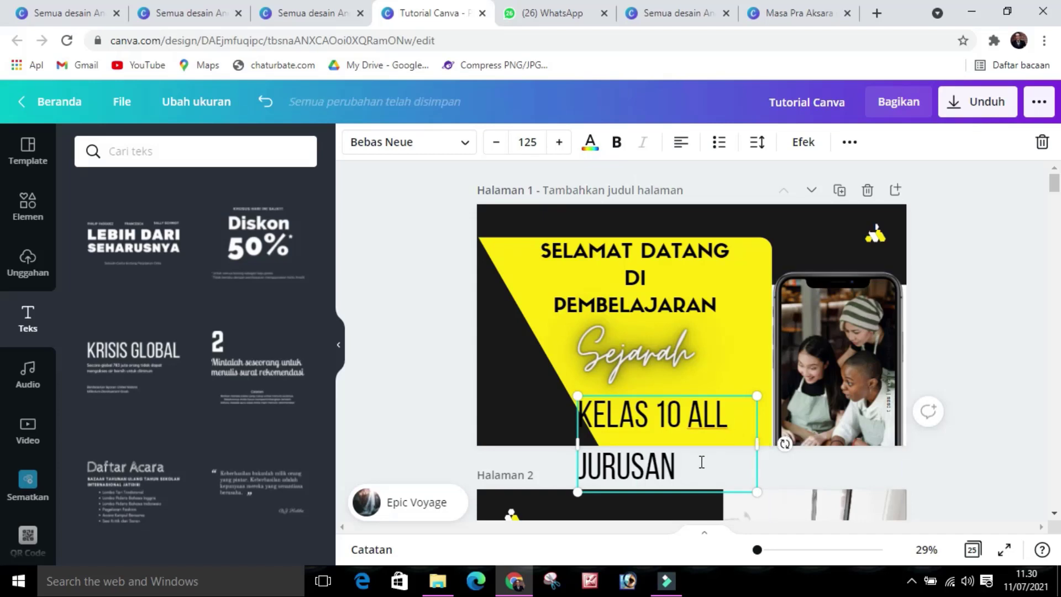
Set the "KELAS 10 ALL JURUSAN" text to font size 100 and move it up and right within the yellow area.
left_click_drag(662, 466, 555, 404)
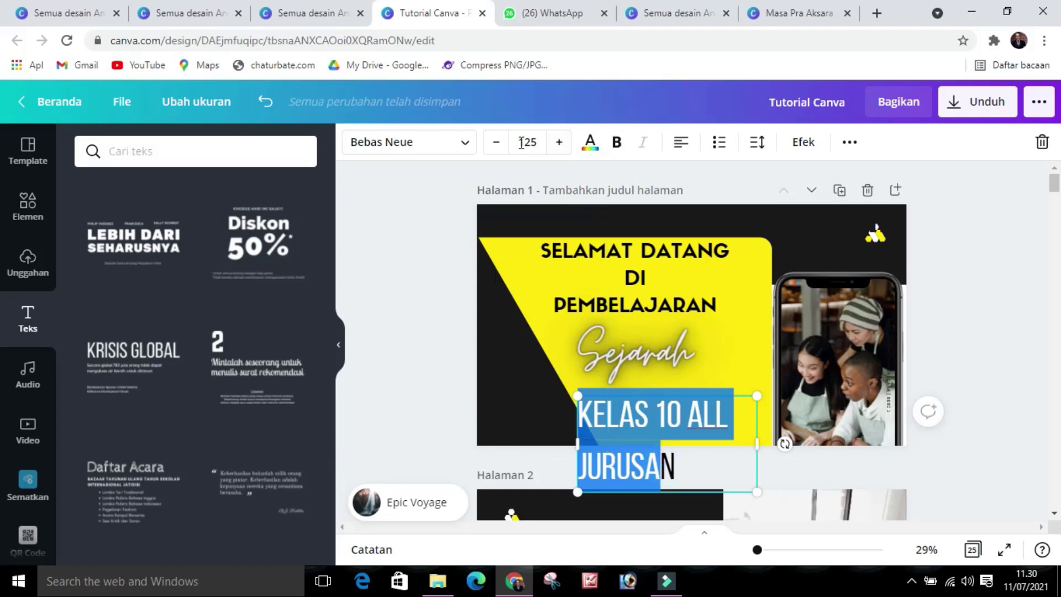
left_click(495, 142)
left_click(494, 142)
left_click(495, 143)
left_click(495, 143)
left_click(495, 143)
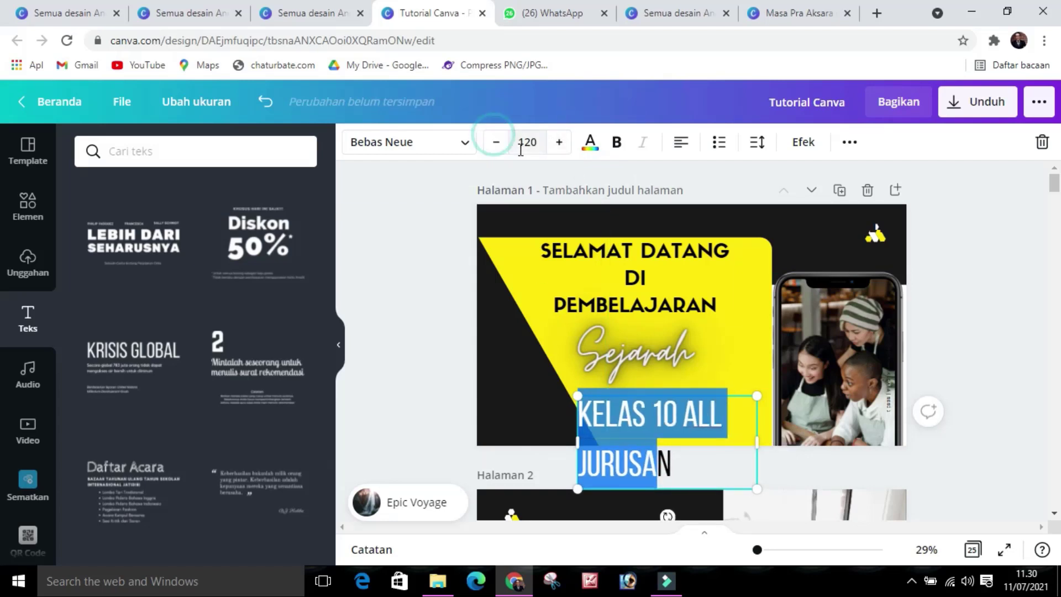
left_click(542, 151)
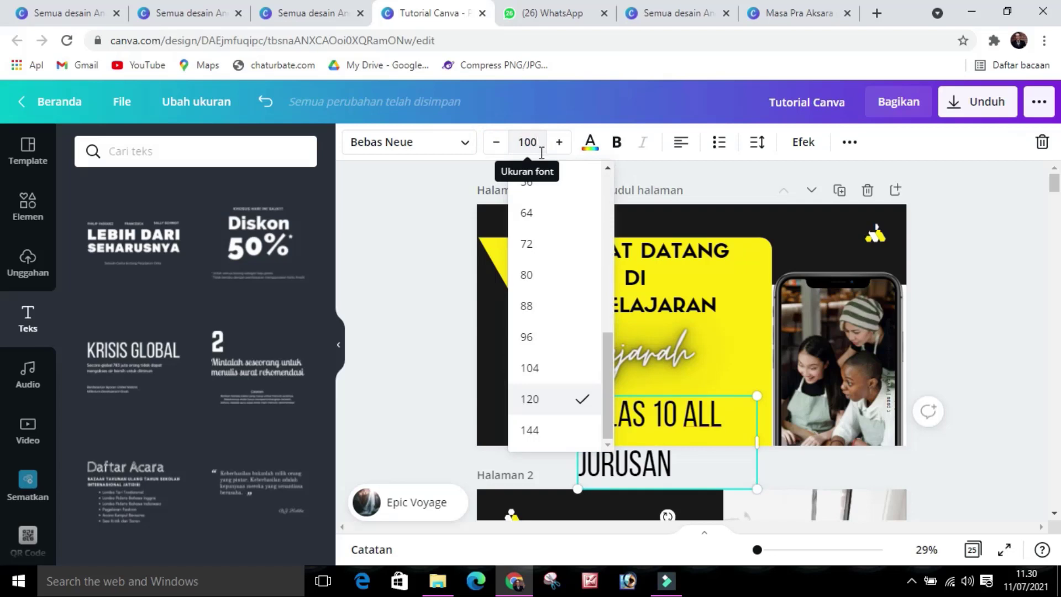
key("Return")
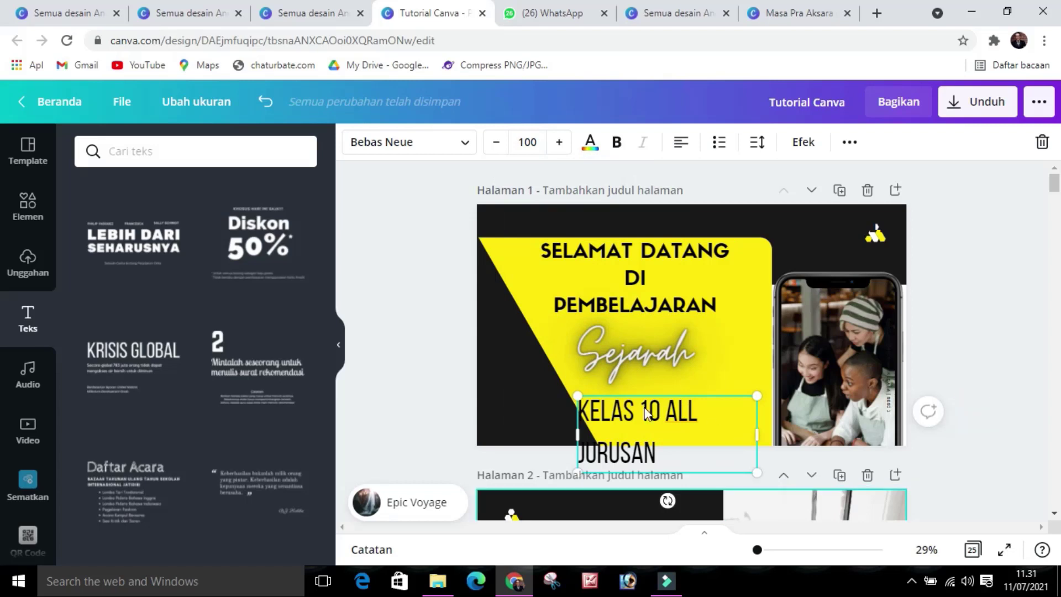
left_click_drag(603, 405, 640, 383)
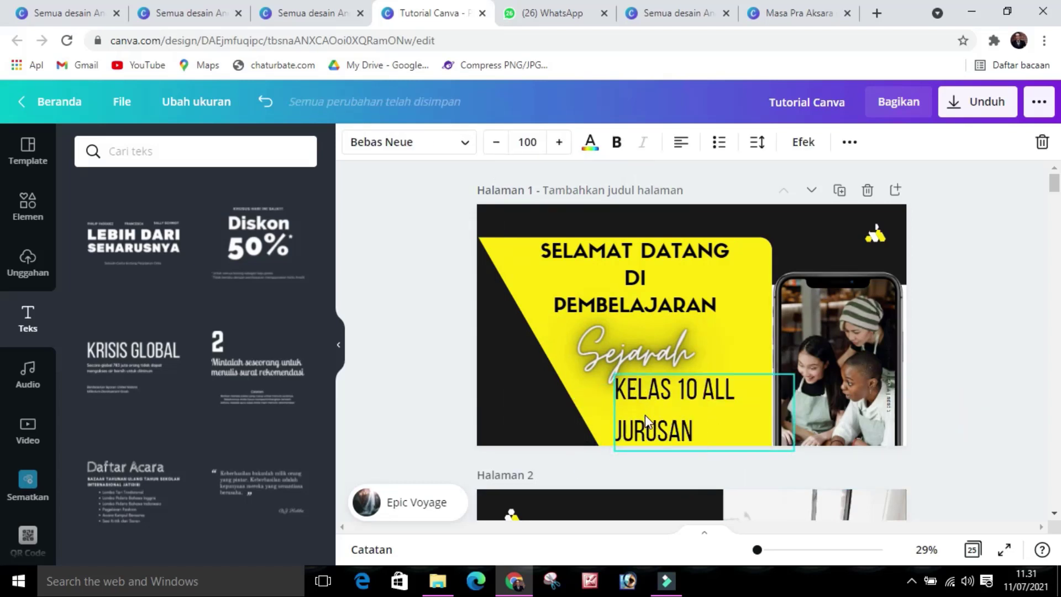
Set the letter spacing of the whole "KELAS 10 ALL JURUSAN" text to 34 and its line spacing to 0,87.
double_click(626, 387)
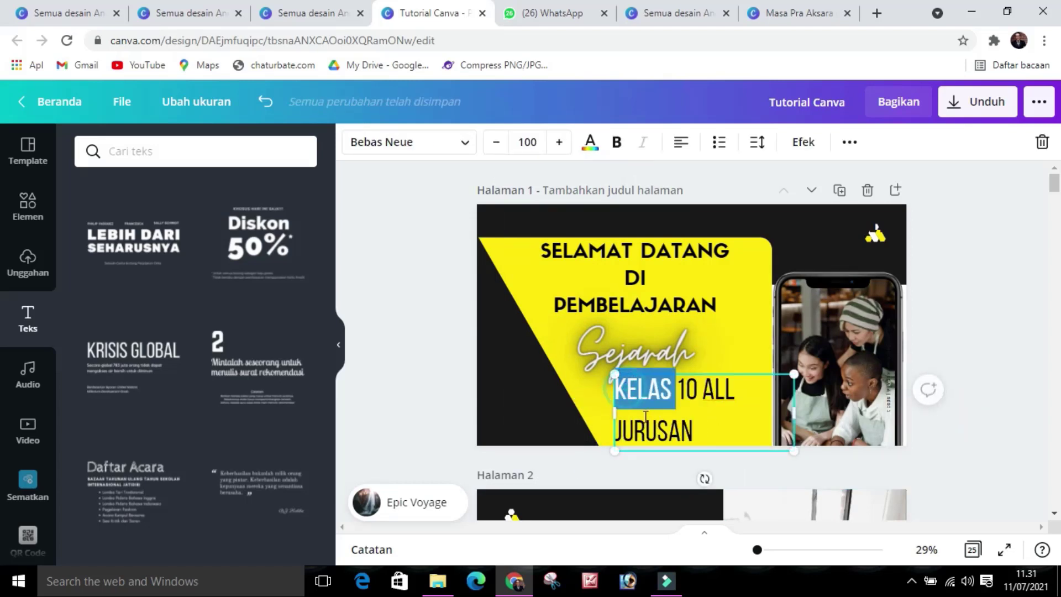
left_click(719, 435)
triple_click(708, 435)
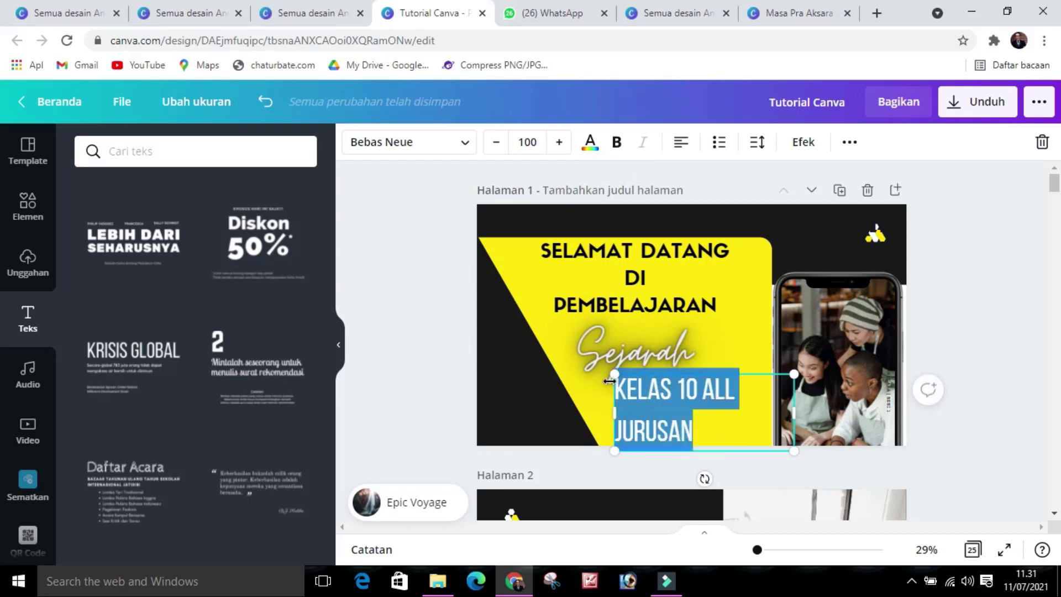
left_click(758, 156)
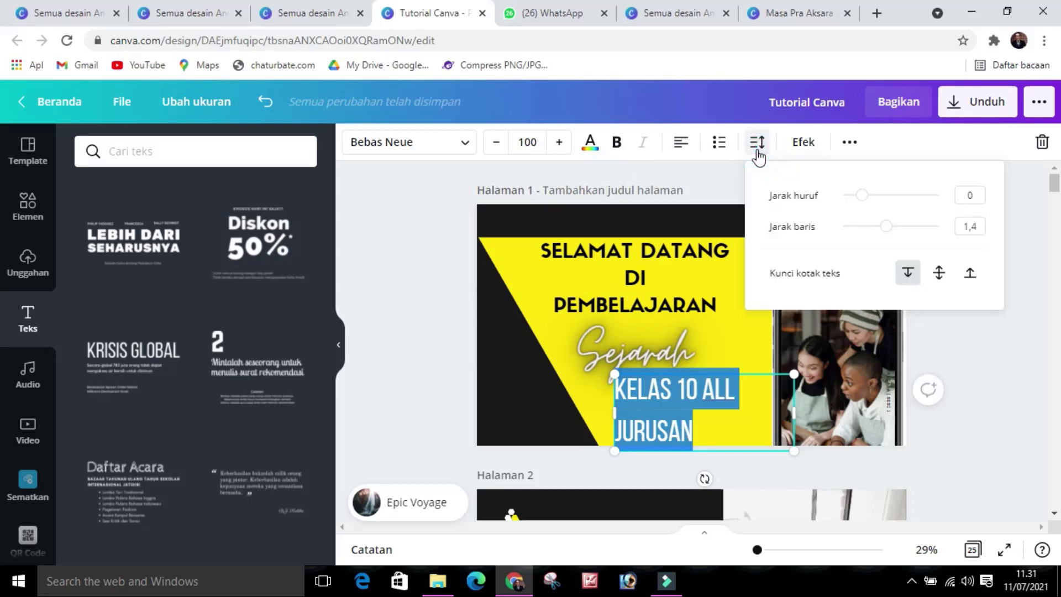
left_click(886, 228)
left_click_drag(887, 228, 867, 210)
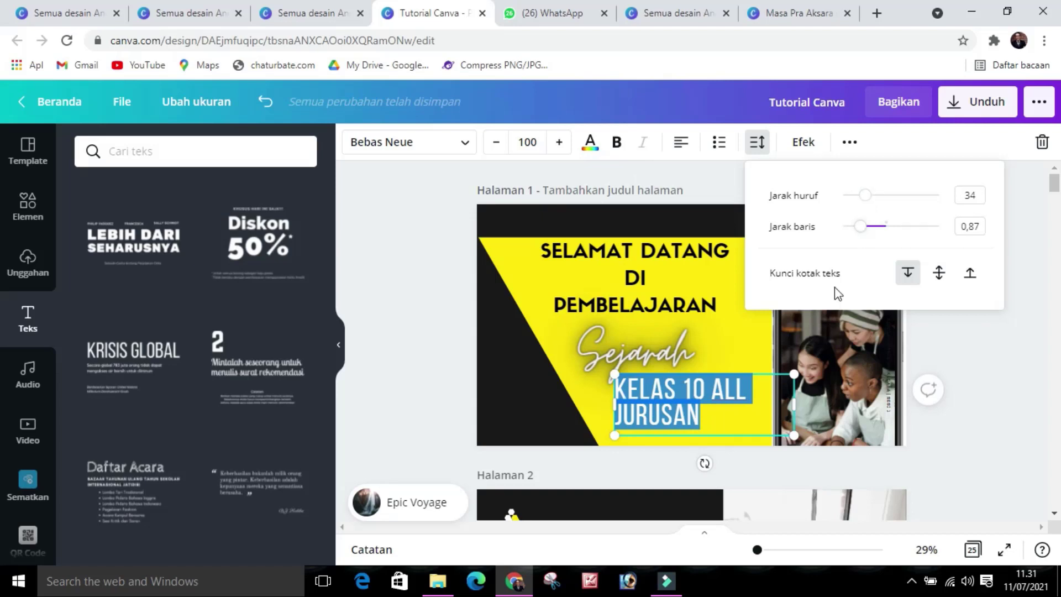
left_click(973, 345)
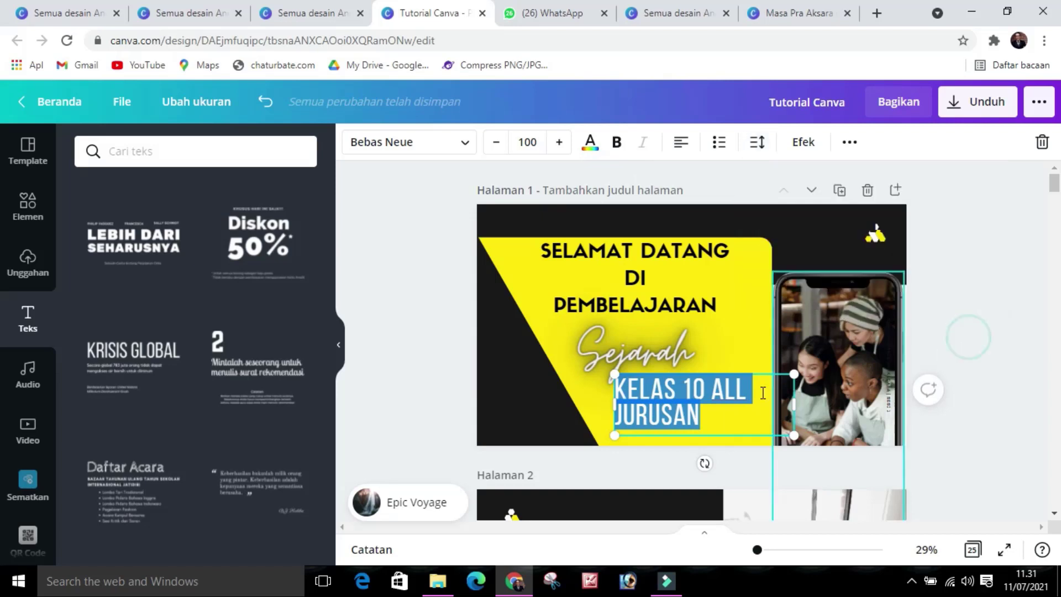
Move the "KELAS 10 ALL JURUSAN" text left and slightly down so it sits beneath "Sejarah".
left_click(741, 426)
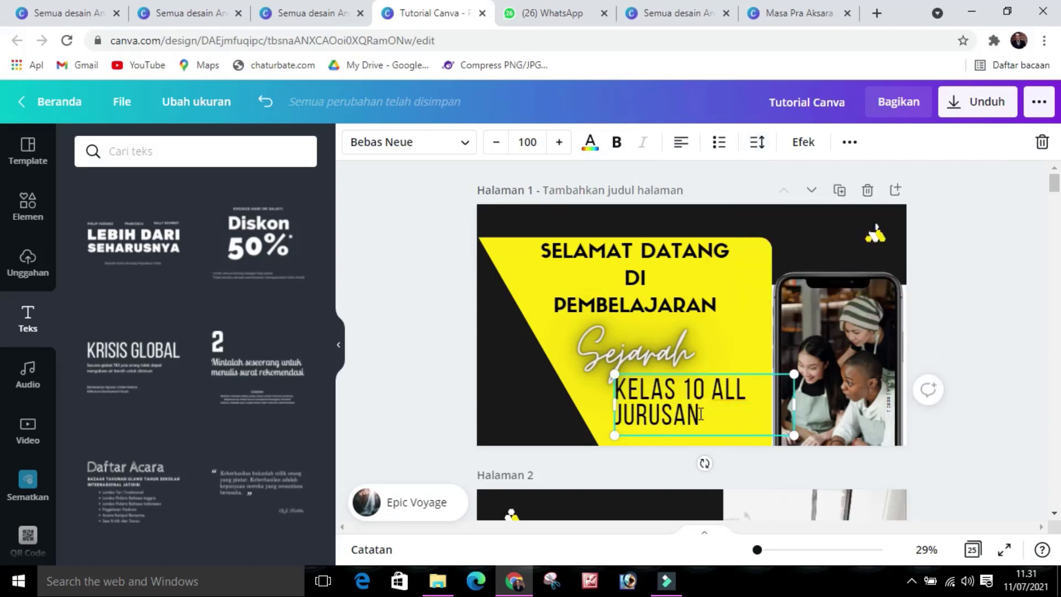
left_click_drag(701, 414, 617, 383)
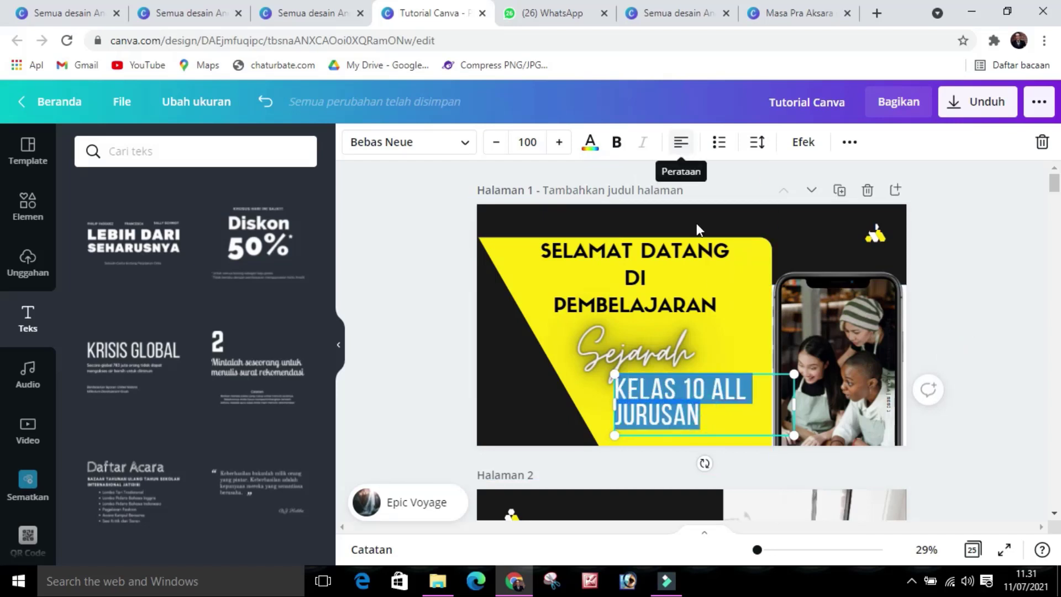
left_click(977, 436)
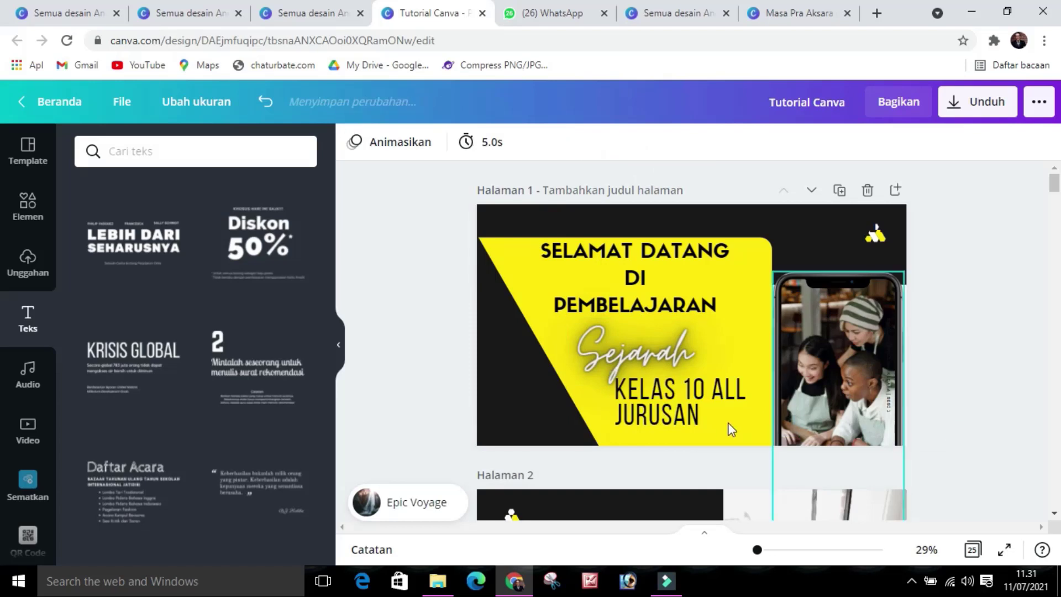
left_click(659, 418)
left_click_drag(658, 413, 639, 413)
left_click(535, 432)
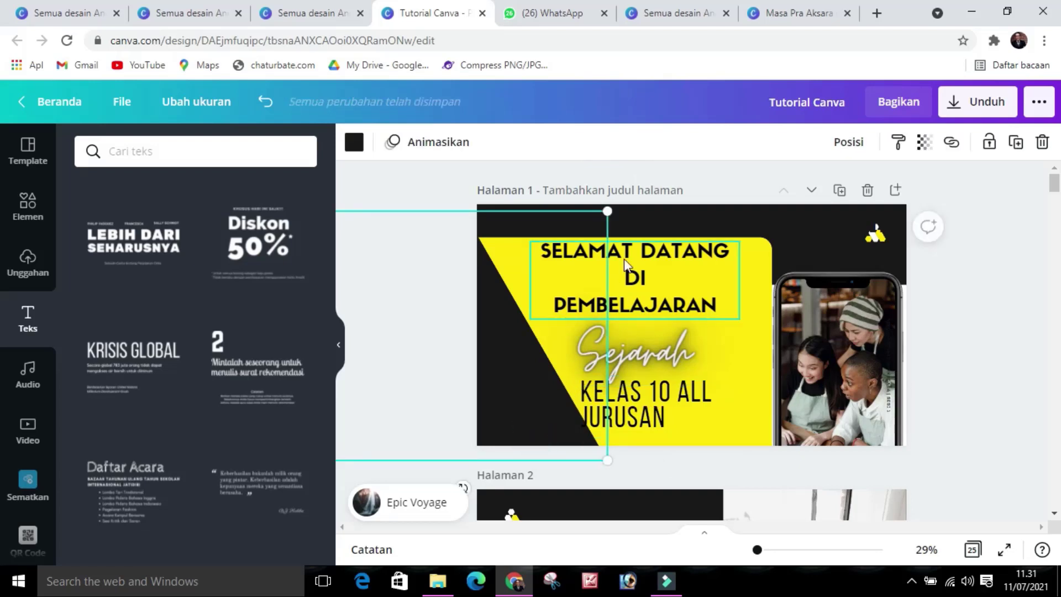
Shrink the black diagonal shape on page 1 slightly so it covers less of the yellow area beside the text.
left_click_drag(607, 211, 589, 221)
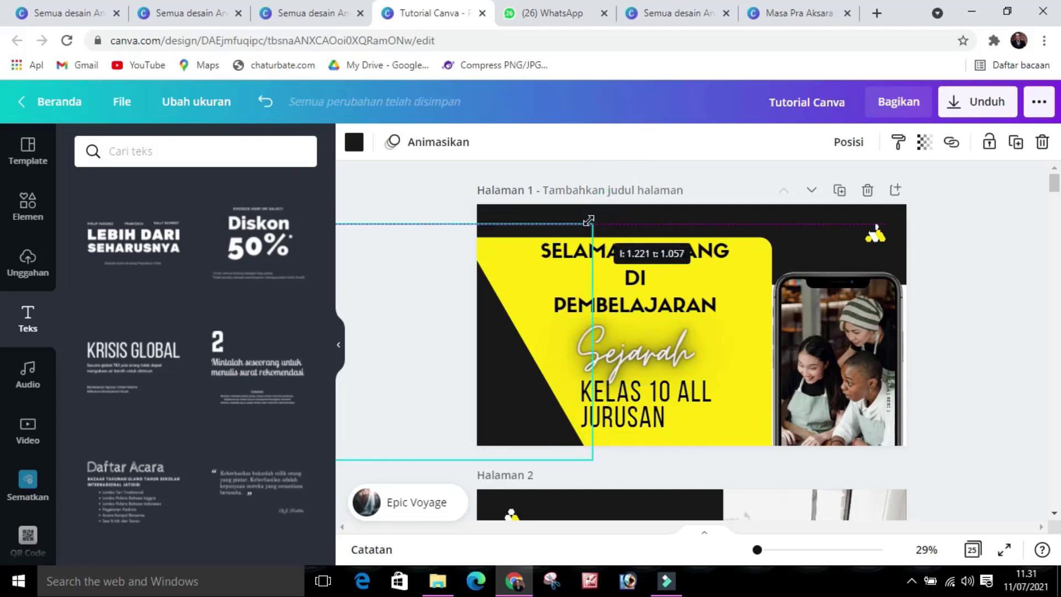
left_click_drag(559, 322, 560, 322)
left_click(984, 357)
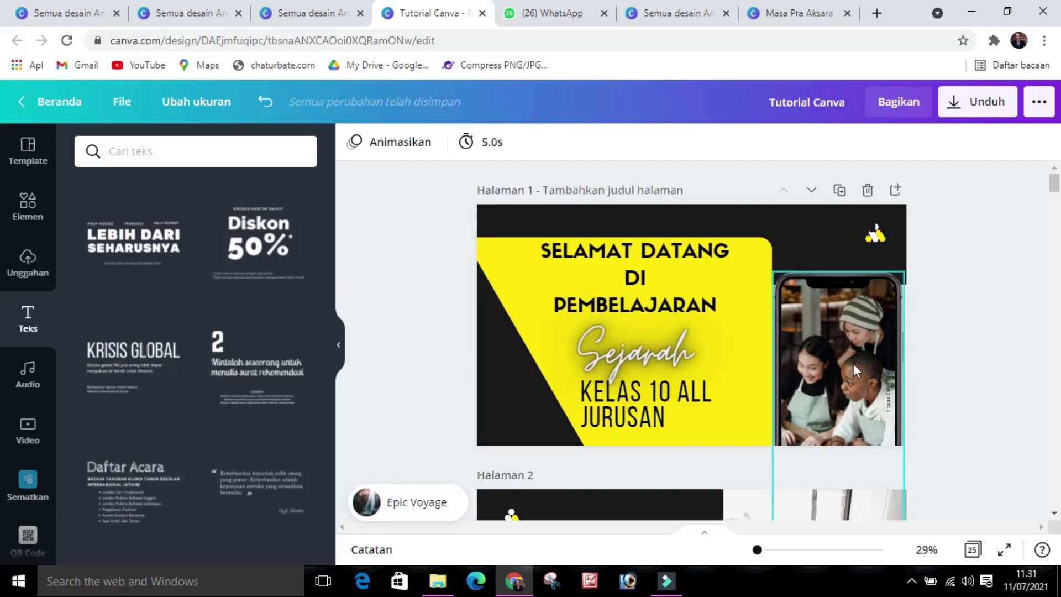
Search the elements library for "sejarah".
left_click(26, 220)
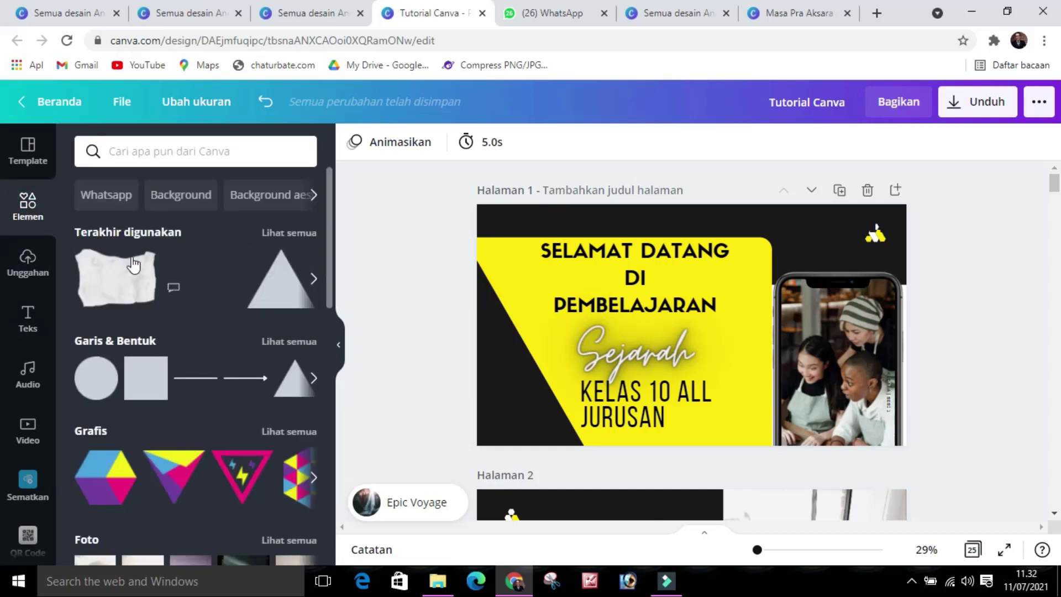
scroll(149, 311, "down", 4)
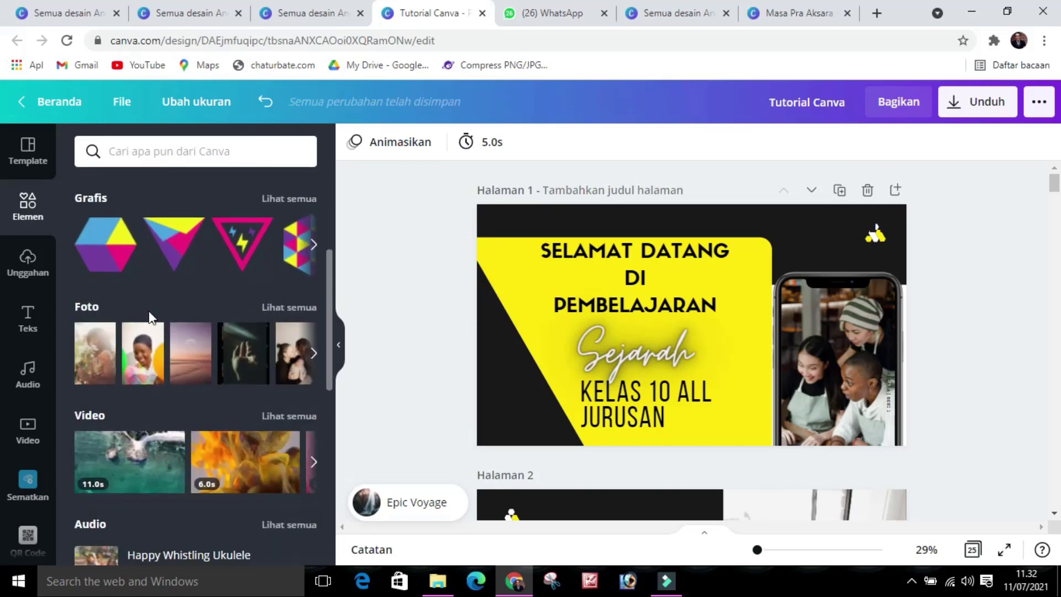
scroll(149, 312, "down", 5)
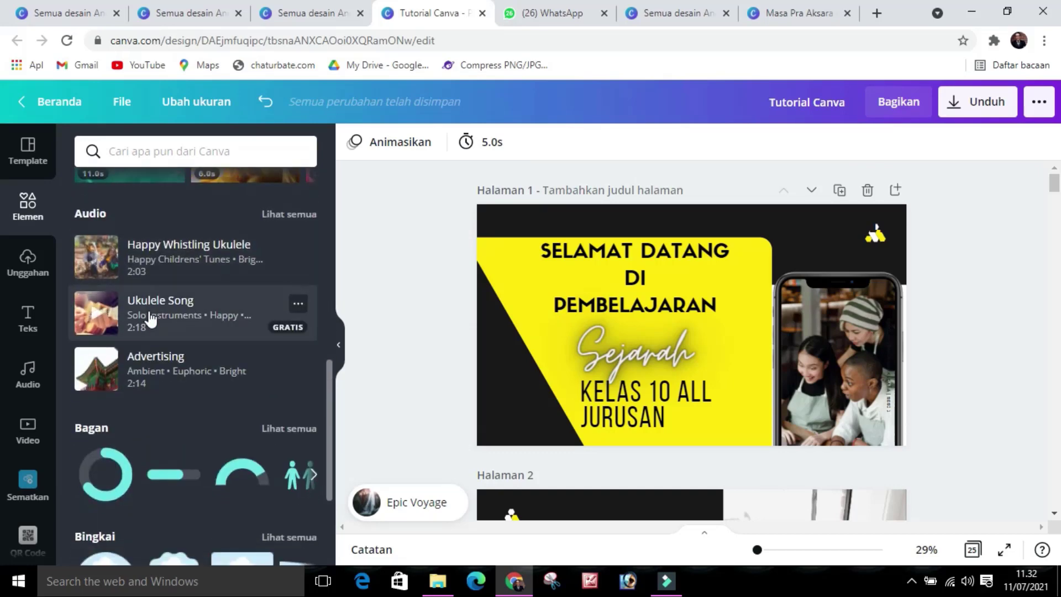
scroll(149, 320, "up", 4)
left_click(175, 155)
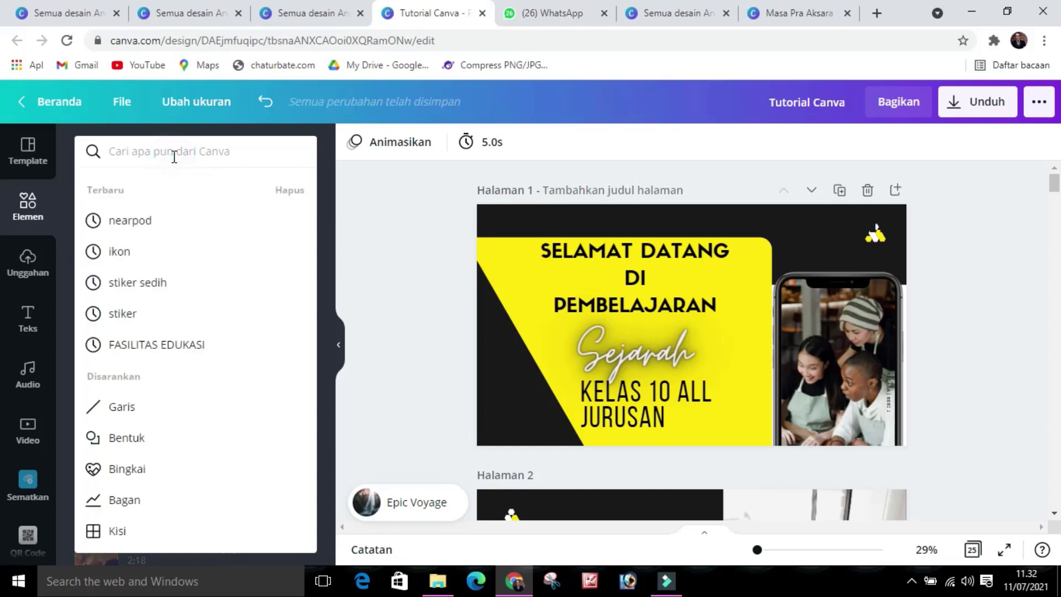
type("sejarah")
key("Return")
Fill the phone frame on page 1 with the brown torn-paper "HISTORY" photo from the search results.
scroll(122, 359, "down", 1)
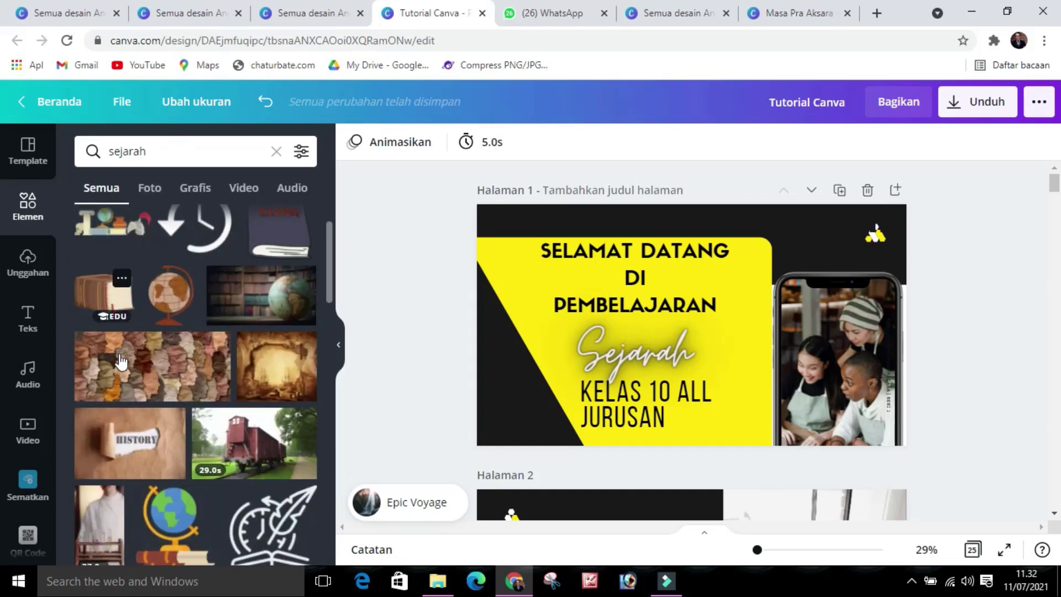
scroll(129, 340, "down", 3)
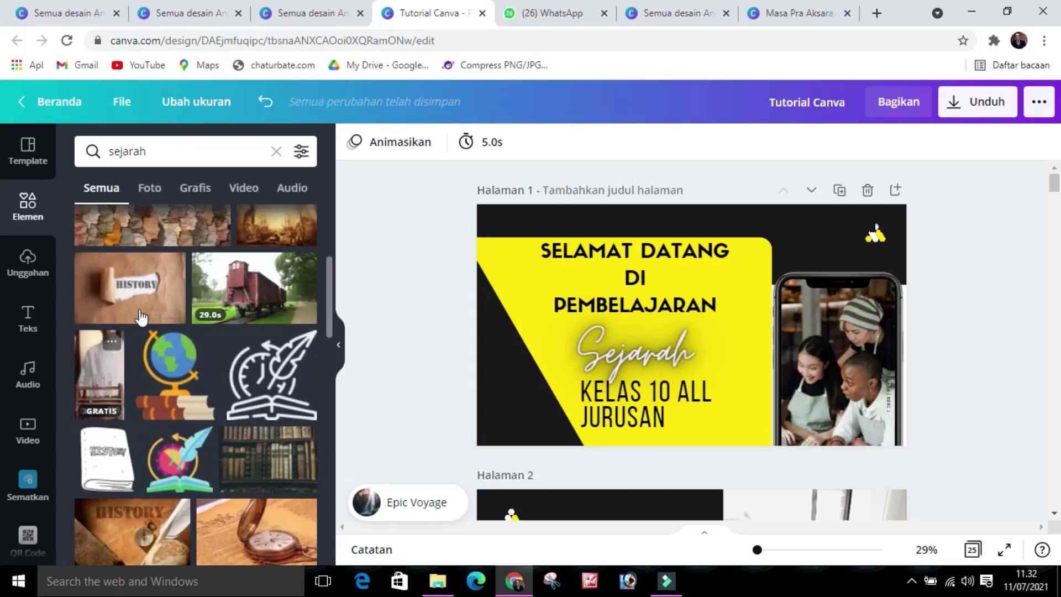
scroll(131, 357, "down", 4)
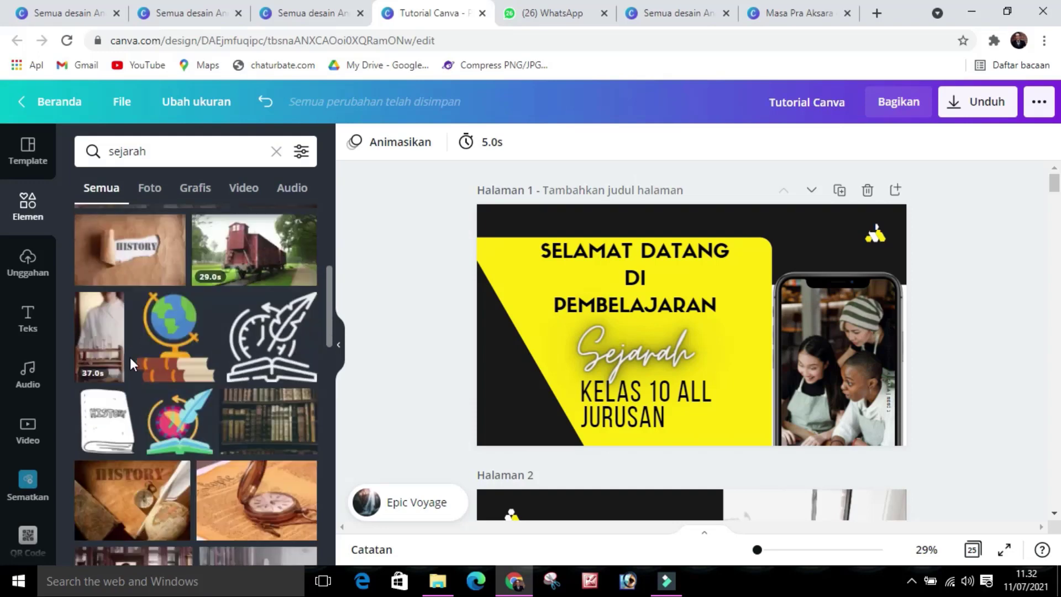
scroll(131, 357, "up", 4)
scroll(133, 343, "up", 5)
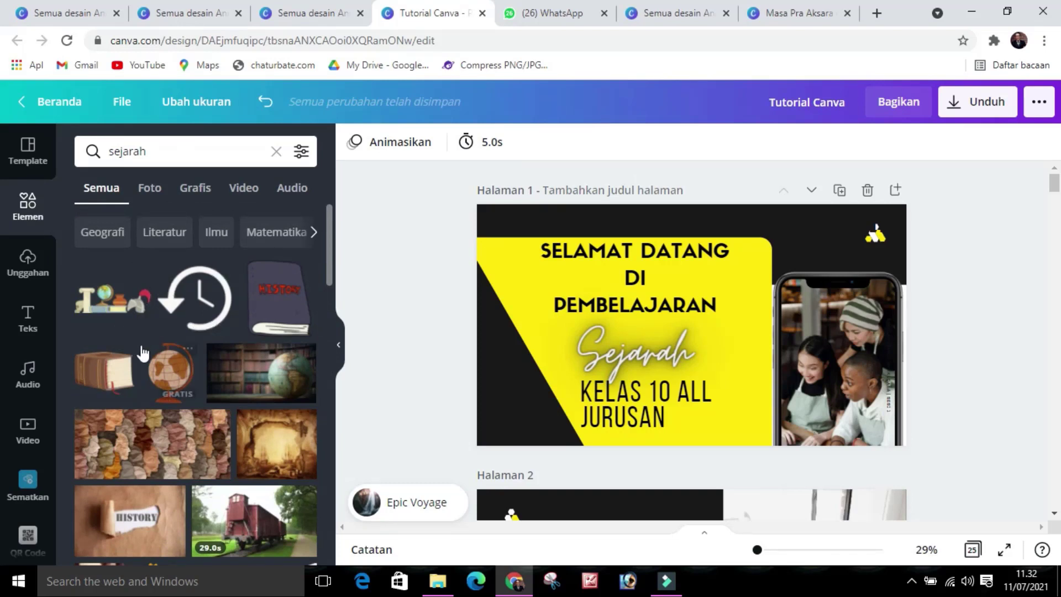
scroll(143, 353, "down", 2)
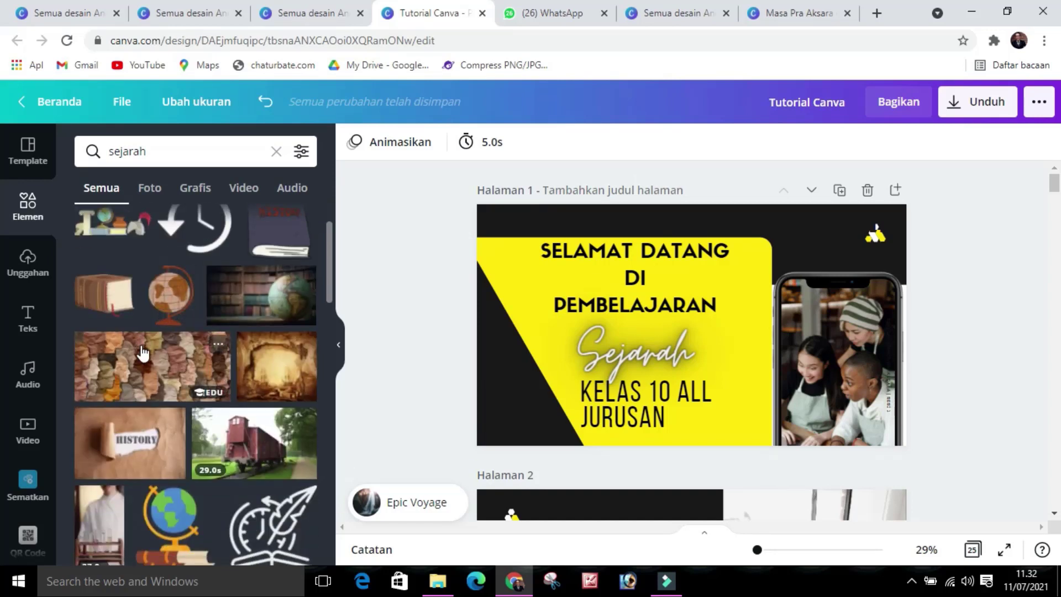
scroll(143, 353, "down", 2)
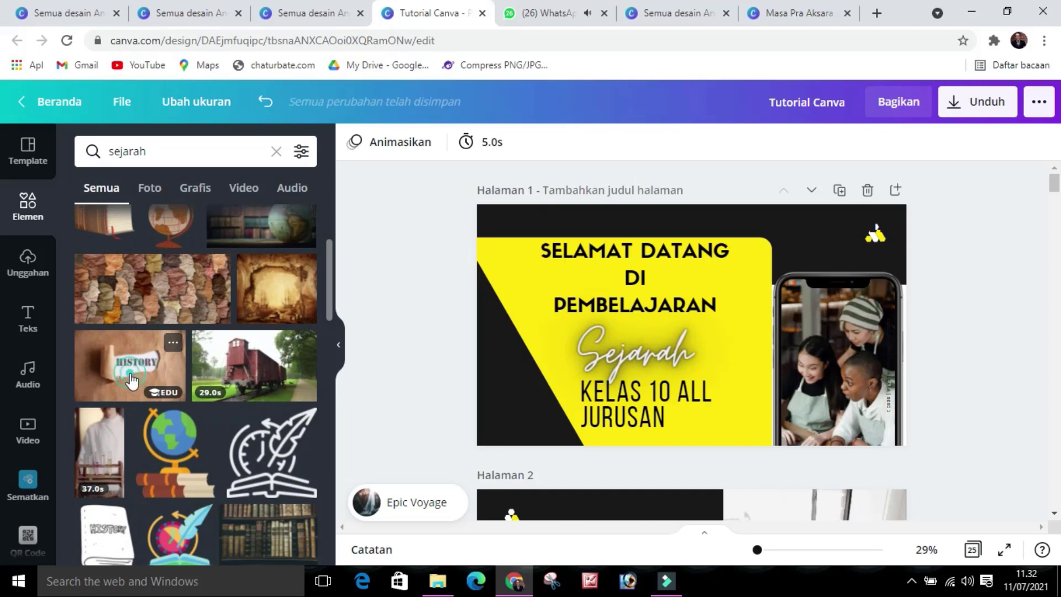
left_click_drag(131, 380, 831, 345)
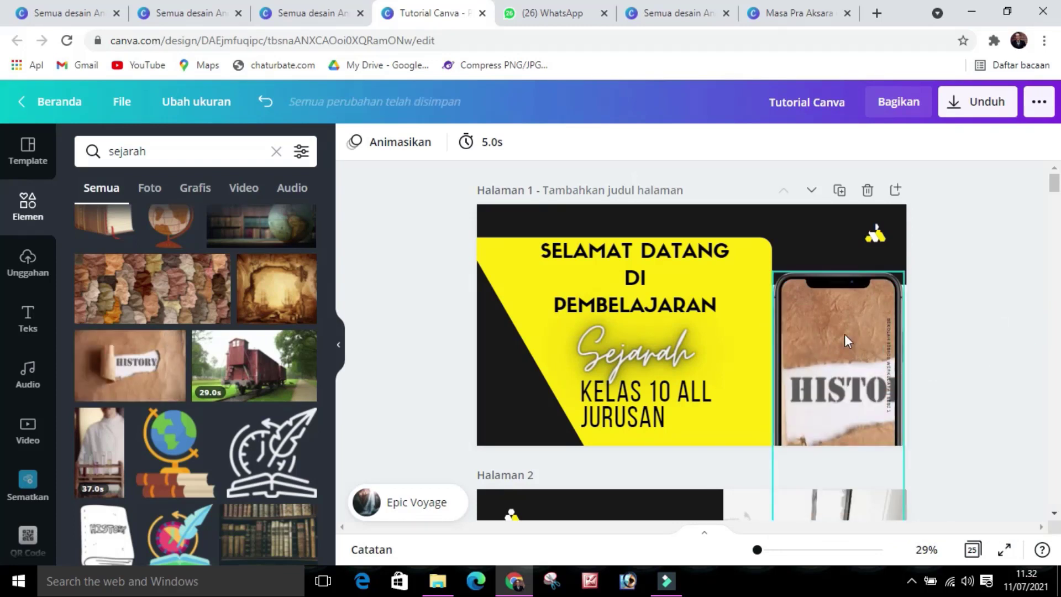
left_click(839, 390)
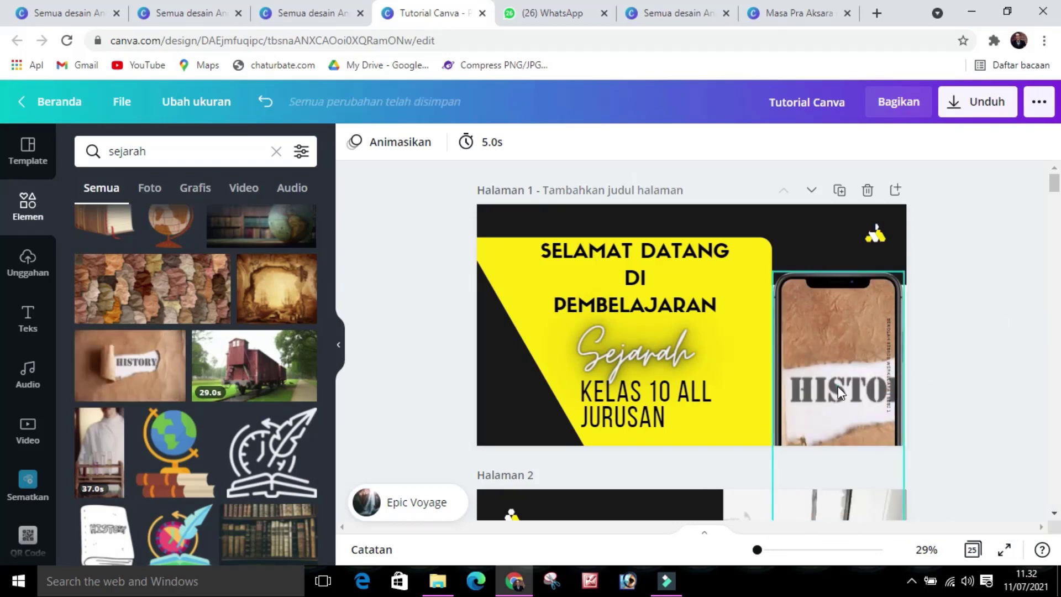
left_click(986, 345)
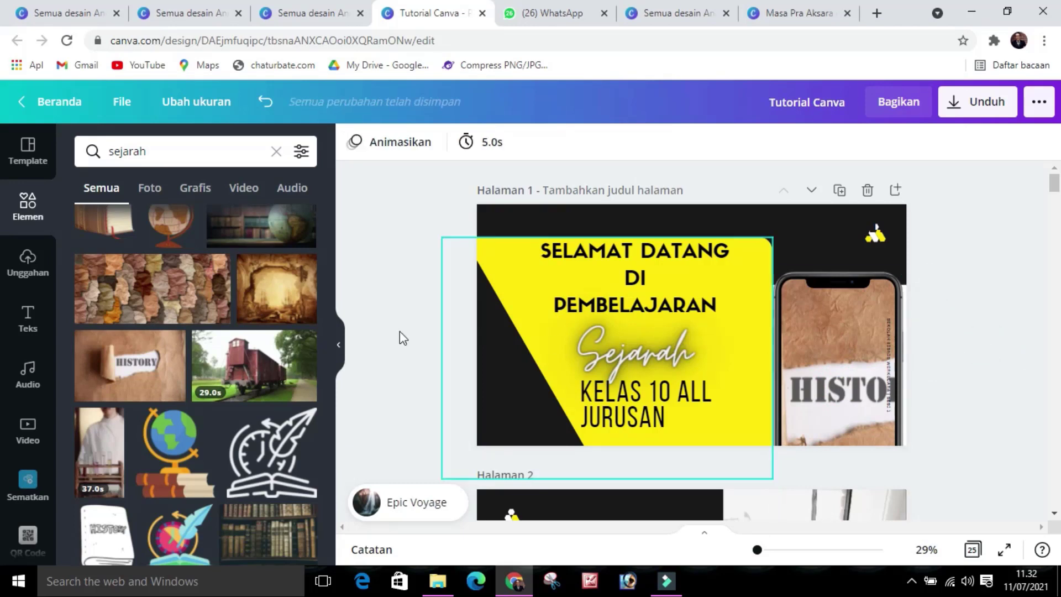
Upload the BEIJING picture from the device's Pictures folder.
left_click(34, 279)
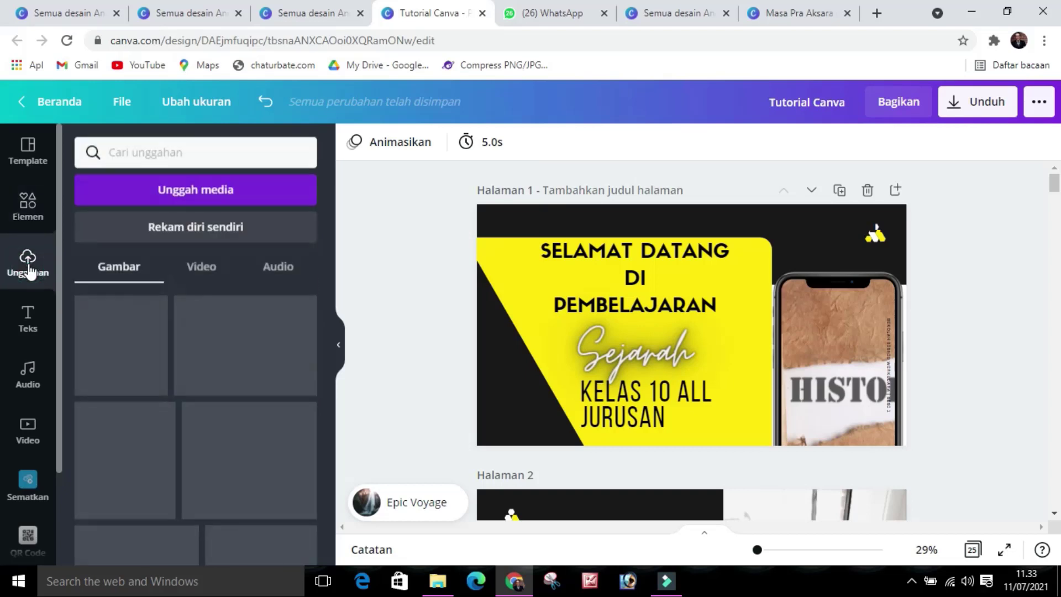
left_click(198, 190)
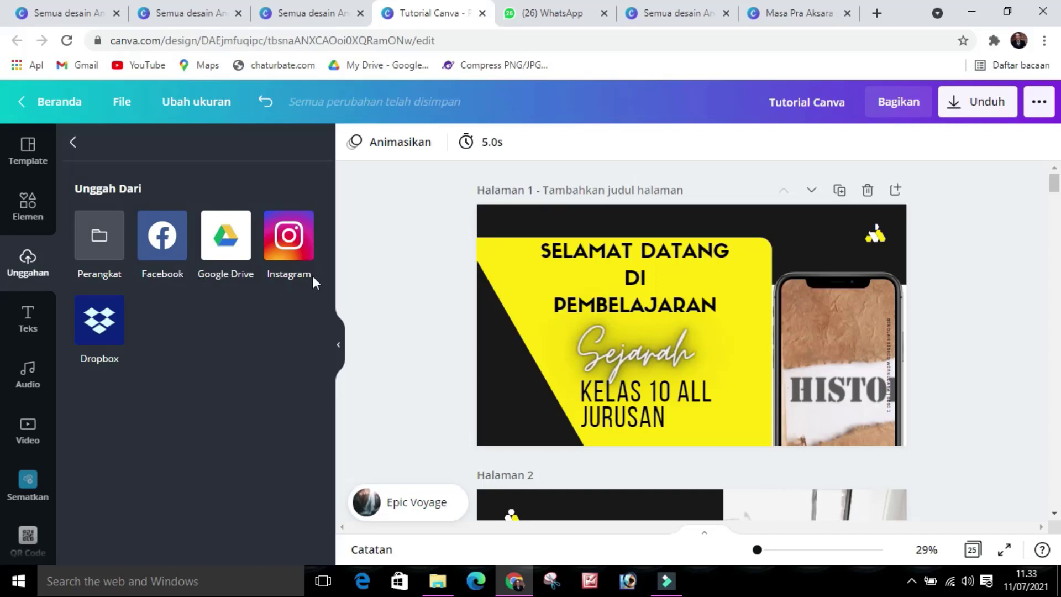
left_click(107, 257)
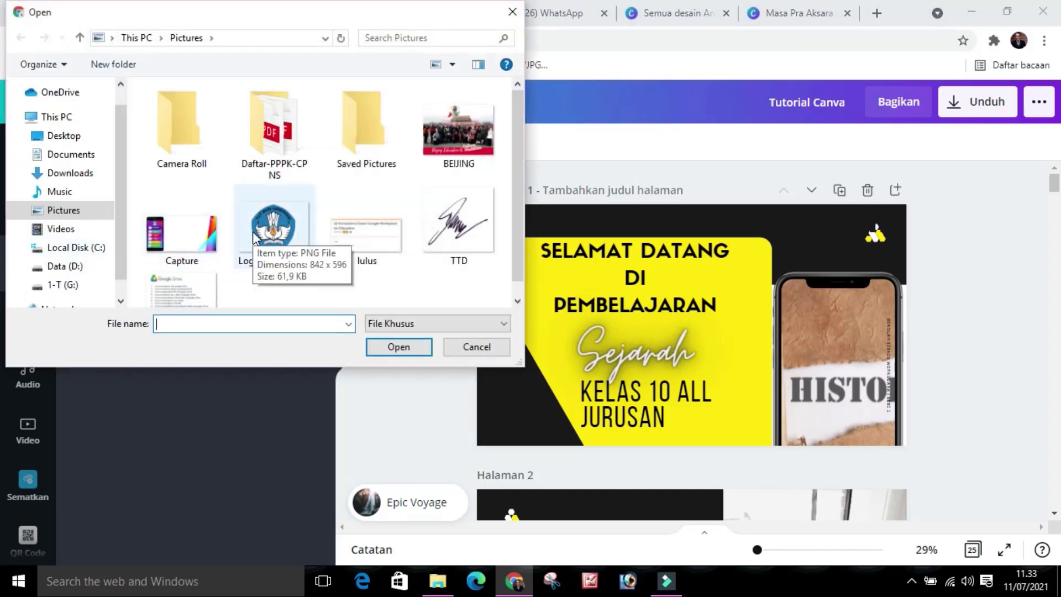
left_click(95, 269)
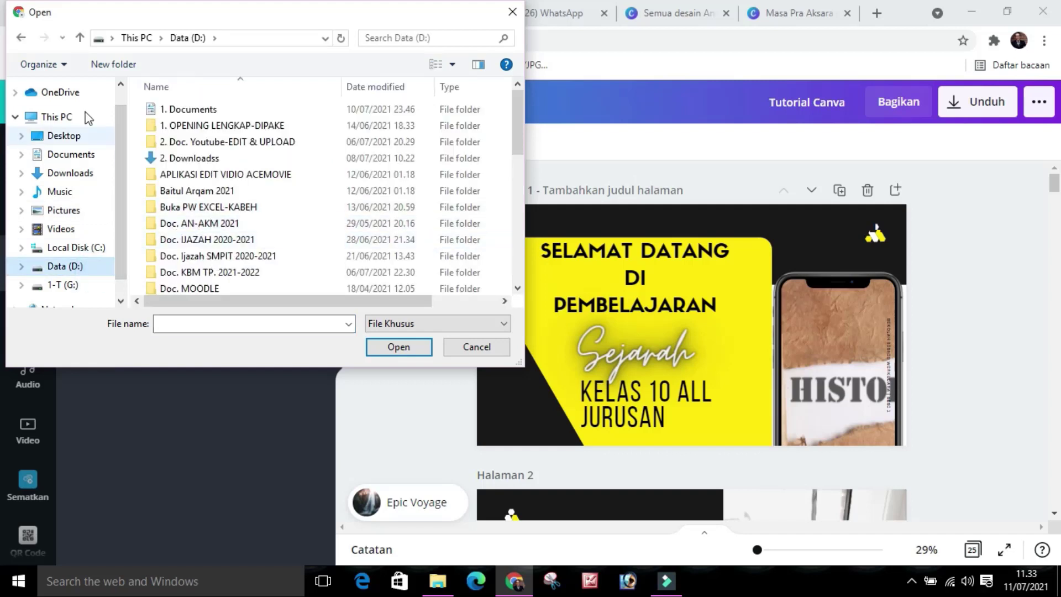
left_click(21, 37)
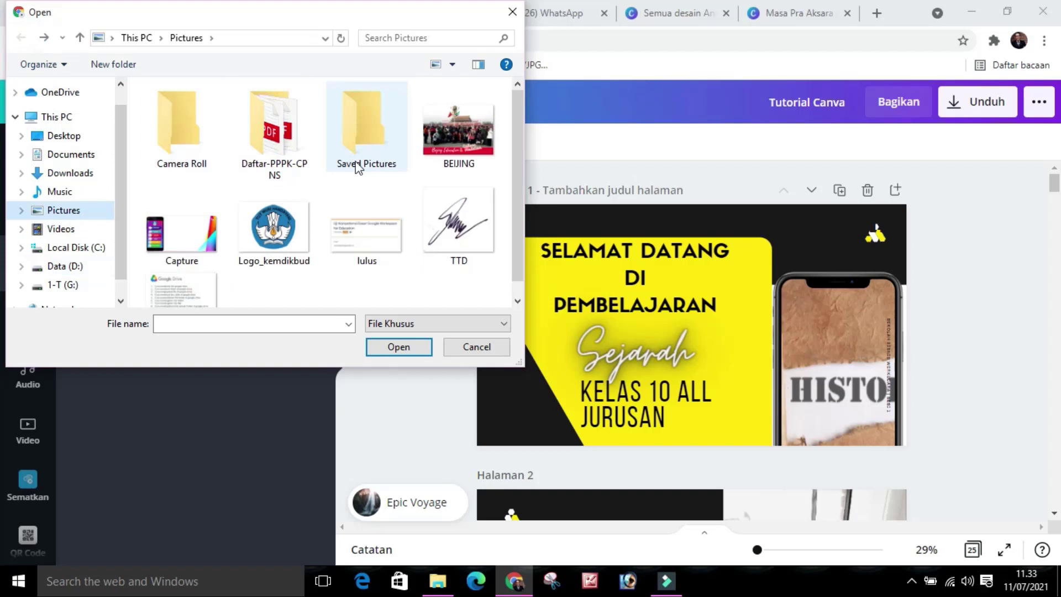
left_click(449, 153)
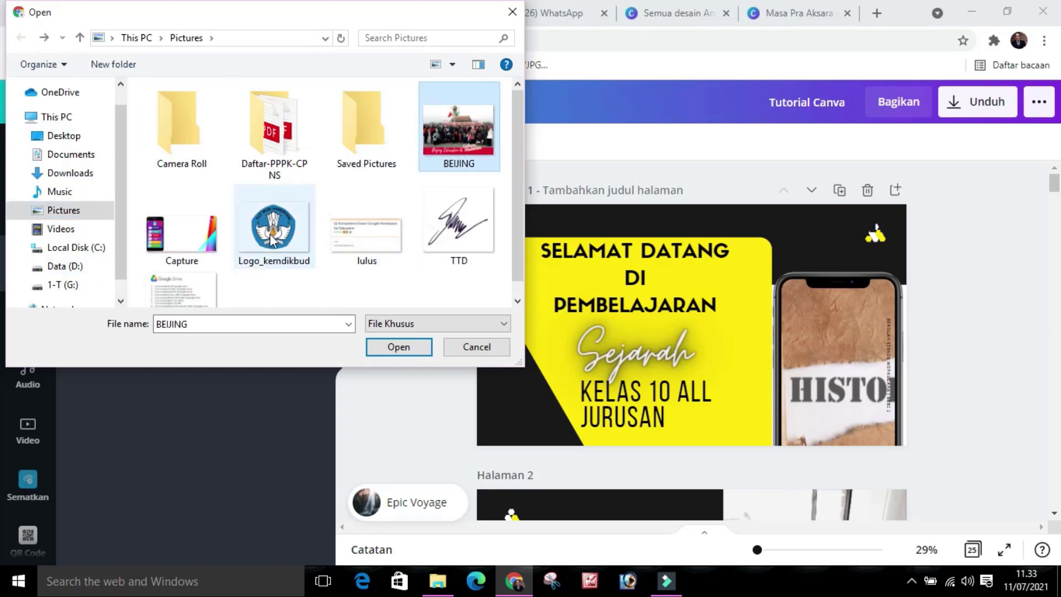
left_click(396, 353)
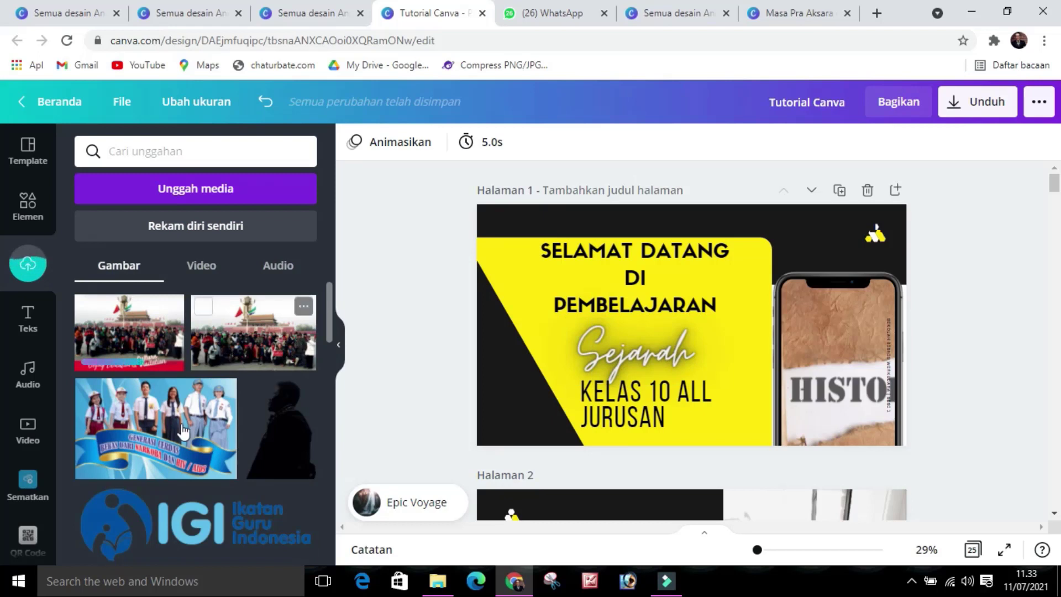
Replace the photo inside the phone frame on page 1 with the uploaded BEIJING picture.
scroll(180, 428, "down", 1)
scroll(180, 429, "down", 1)
scroll(168, 354, "up", 2)
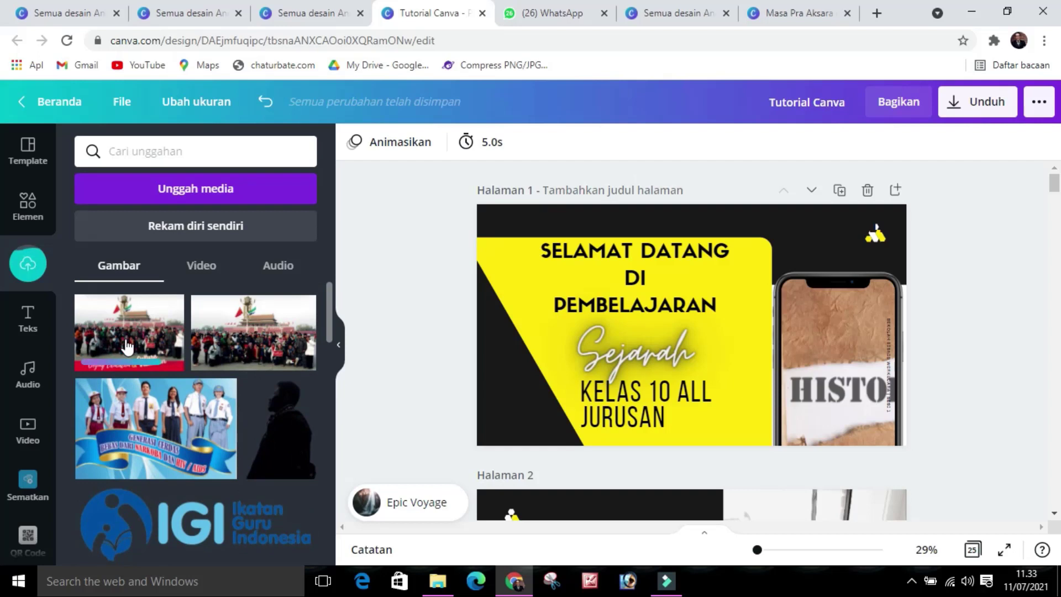
left_click_drag(810, 348, 829, 344)
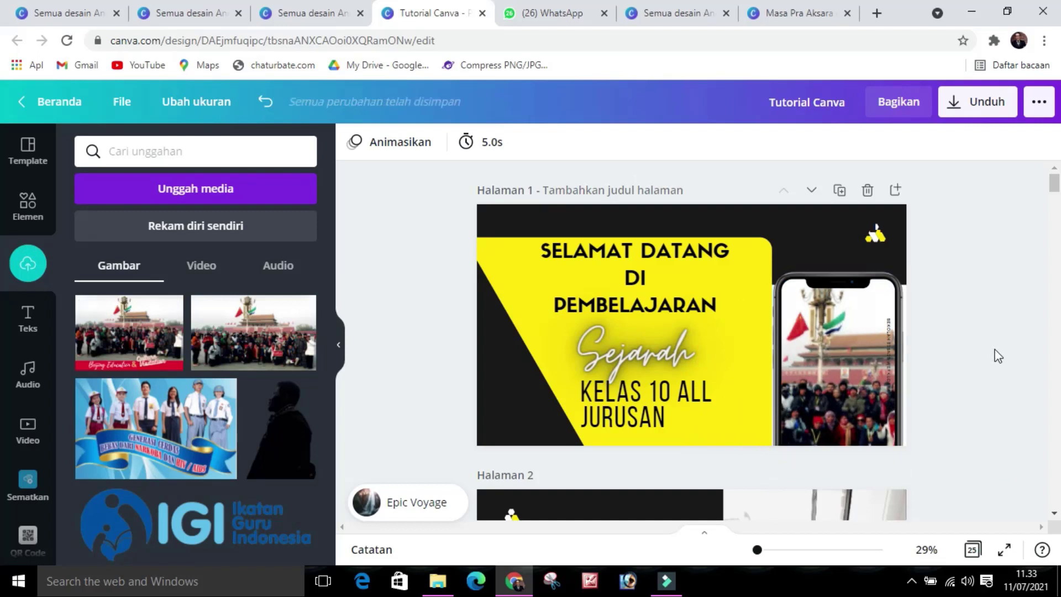
left_click(994, 349)
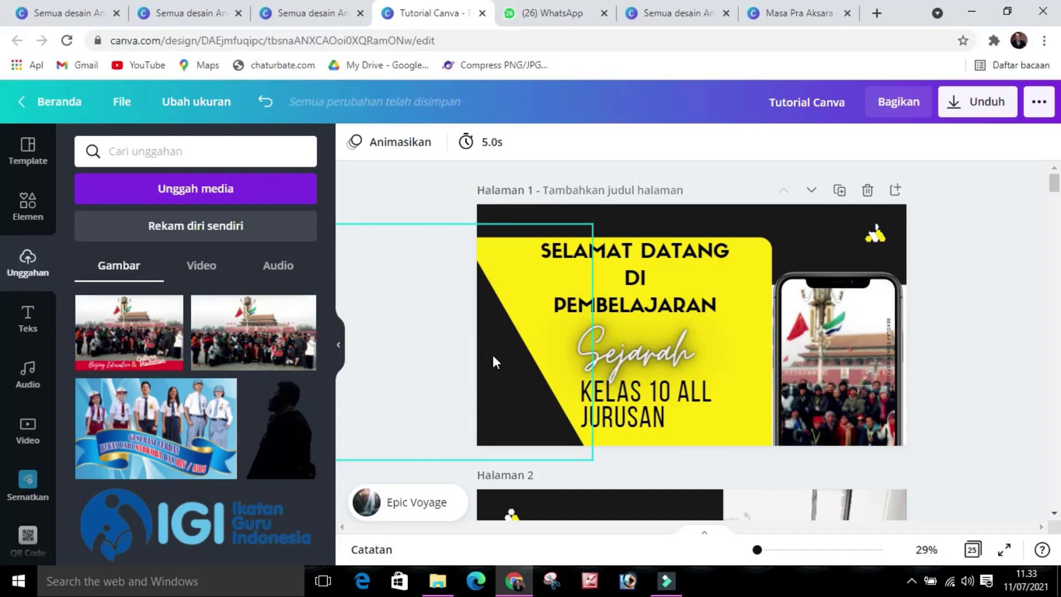
Upload the Logo_kemdikbud image from the device's Pictures folder.
left_click(879, 232)
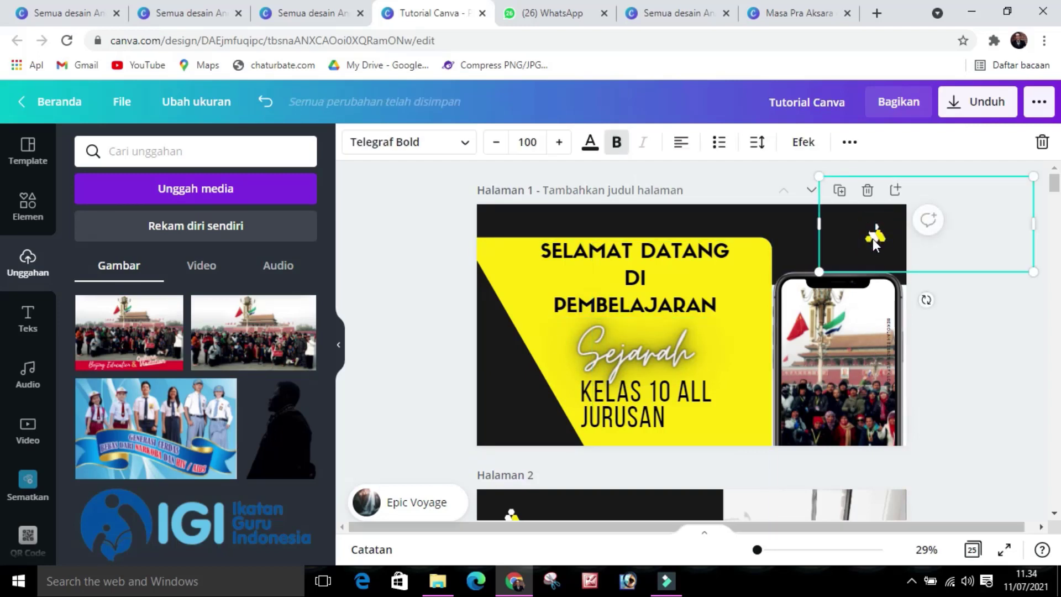
scroll(251, 395, "down", 5)
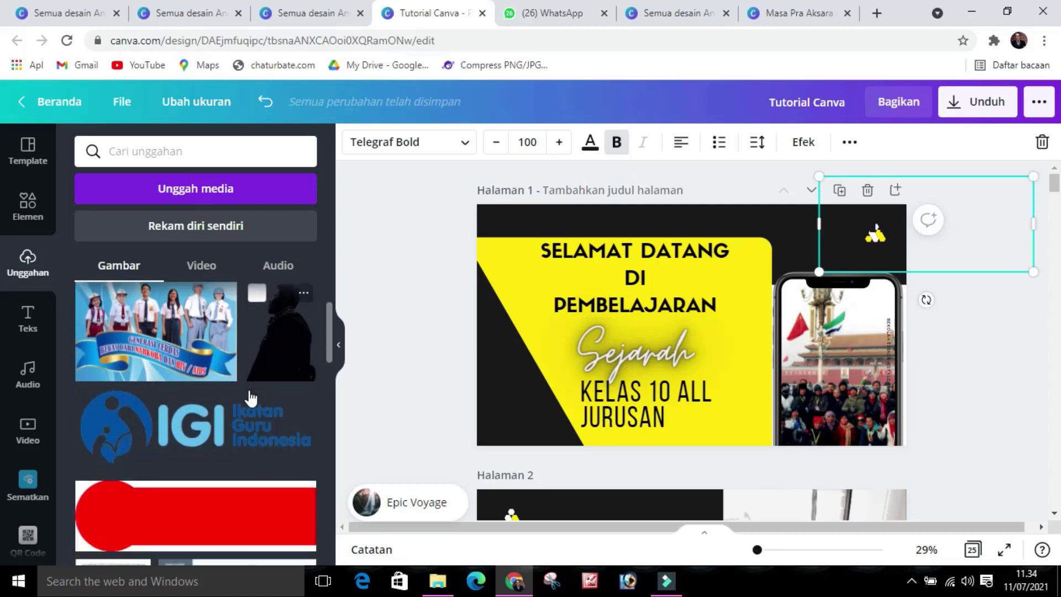
scroll(250, 397, "down", 10)
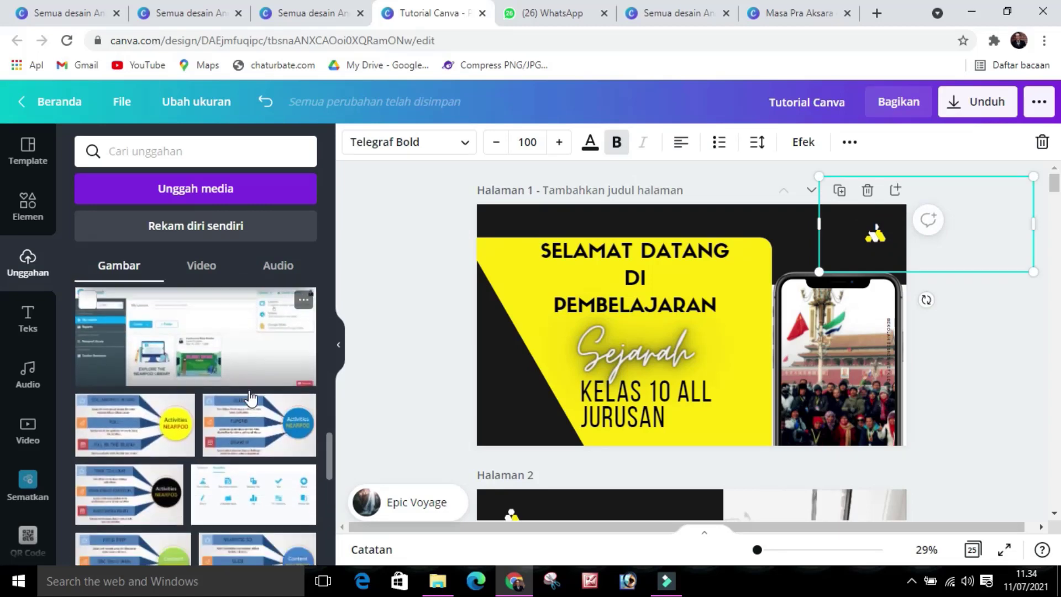
scroll(251, 396, "down", 5)
scroll(249, 396, "up", 13)
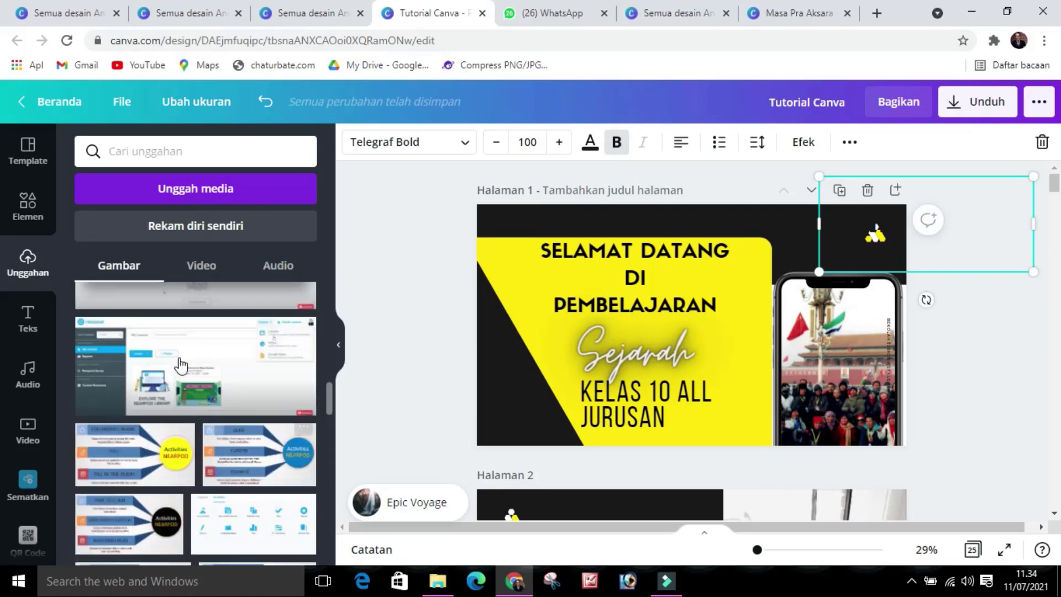
left_click(198, 189)
left_click(95, 246)
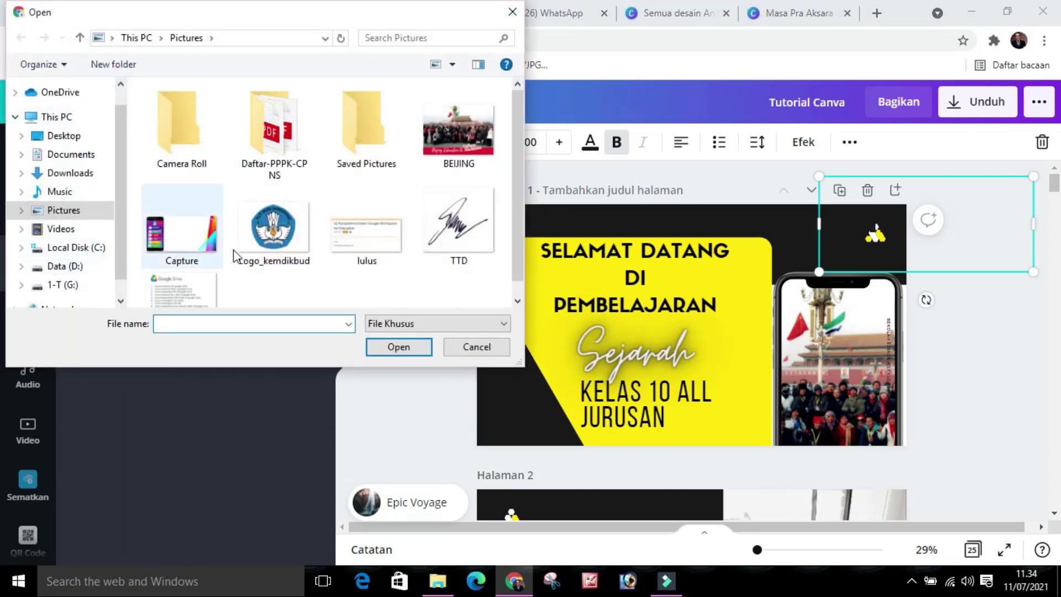
left_click(272, 234)
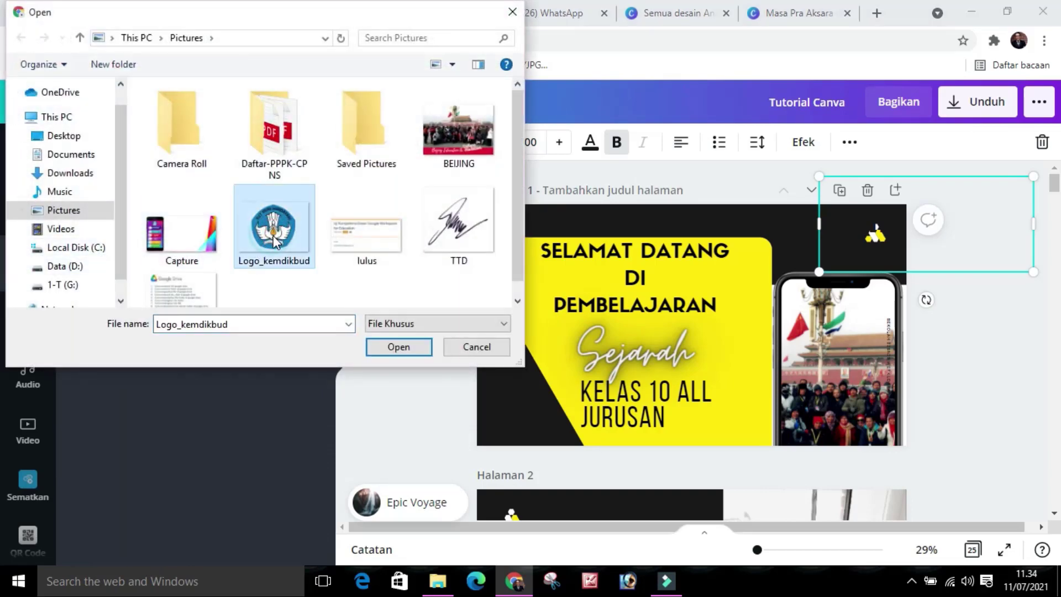
left_click(397, 348)
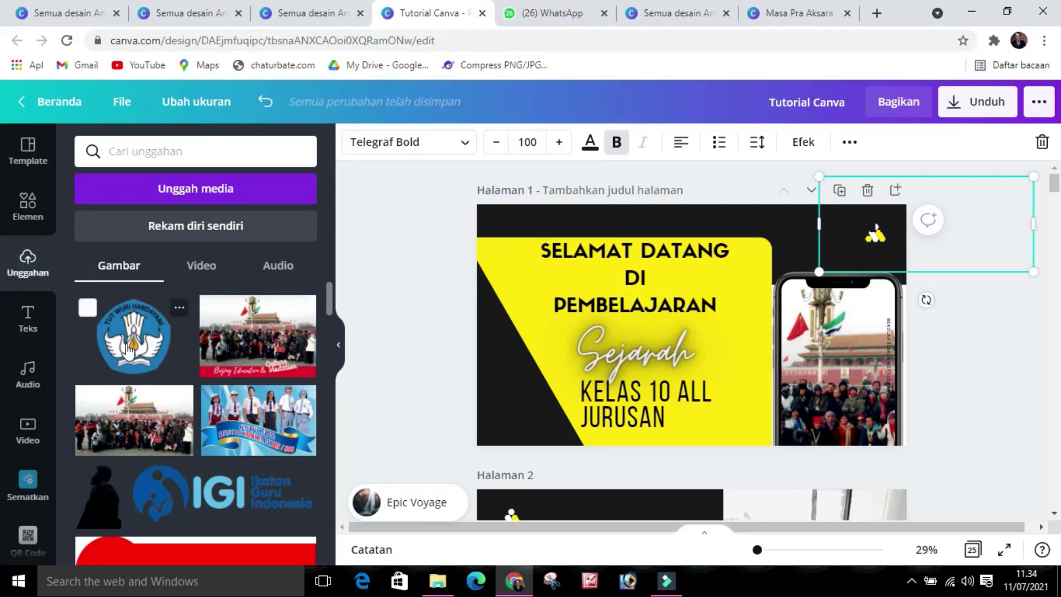
Add the uploaded Logo_kemdikbud image to page 1, shrink it and leave it over the phone's upper right part.
left_click(128, 351)
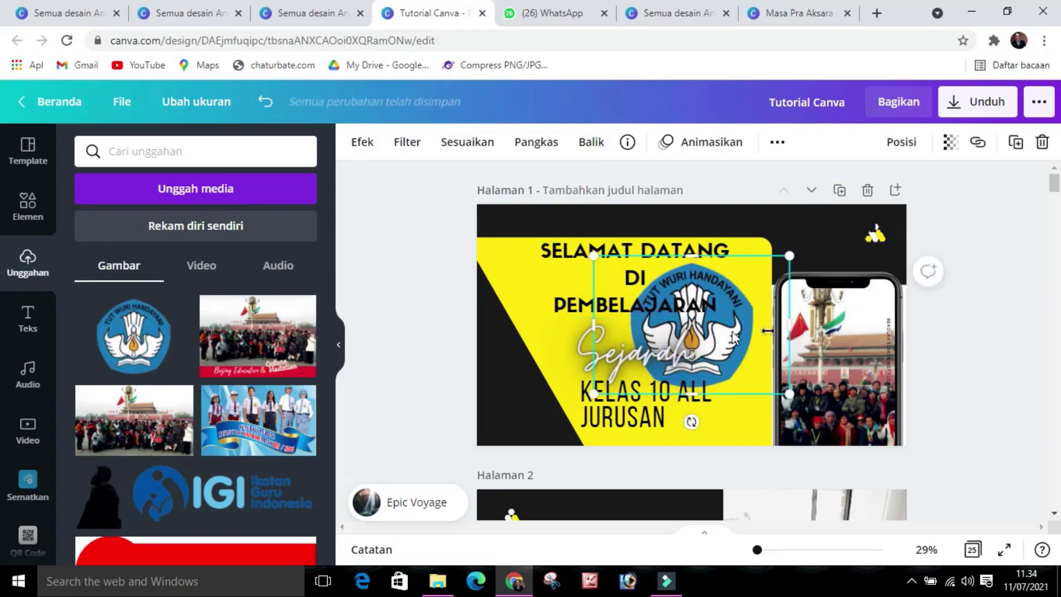
left_click_drag(726, 296, 853, 260)
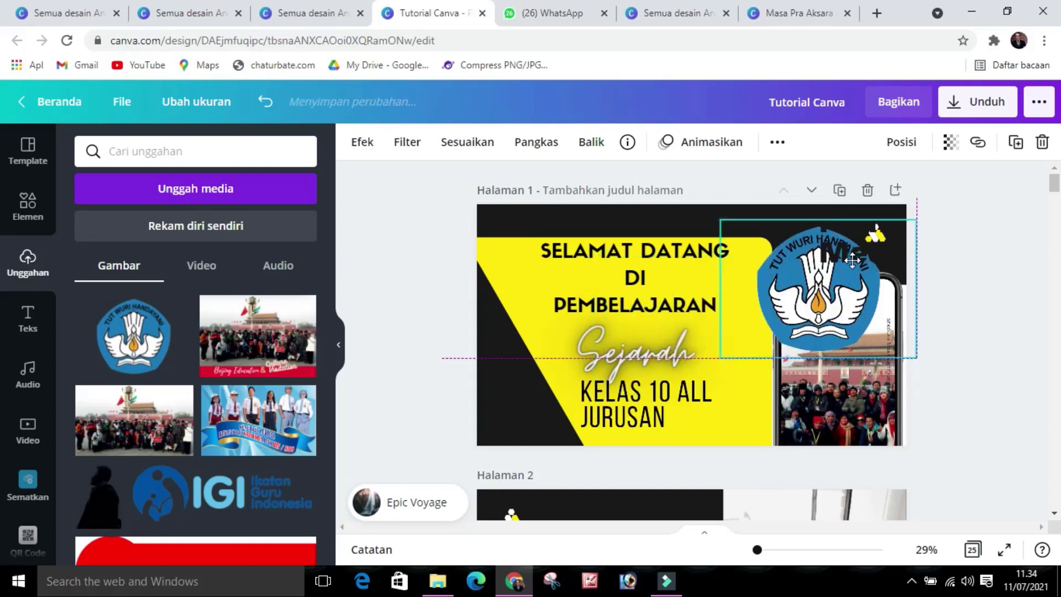
left_click_drag(729, 230, 815, 318)
left_click(877, 243)
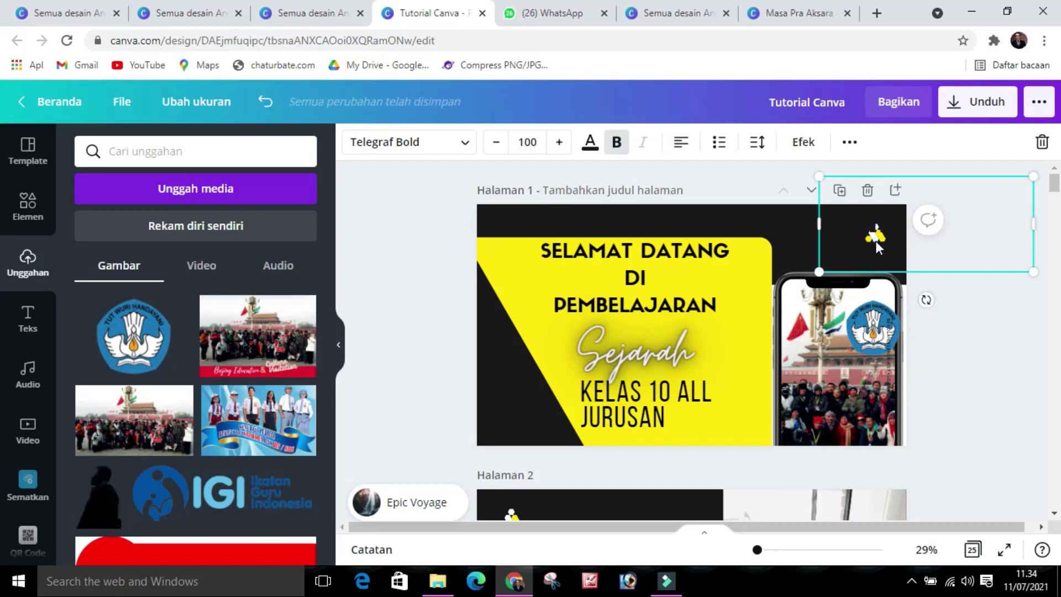
Move the Kemdikbud logo into the black area above the phone on page 1 and shrink it beside the yellow-and-white logo.
key("Escape")
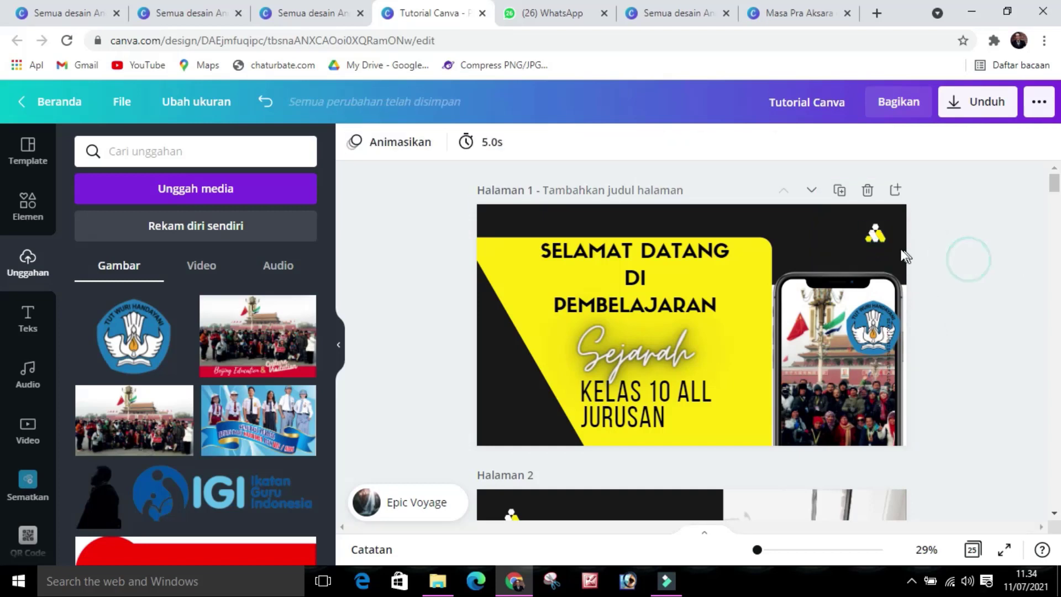
left_click(876, 336)
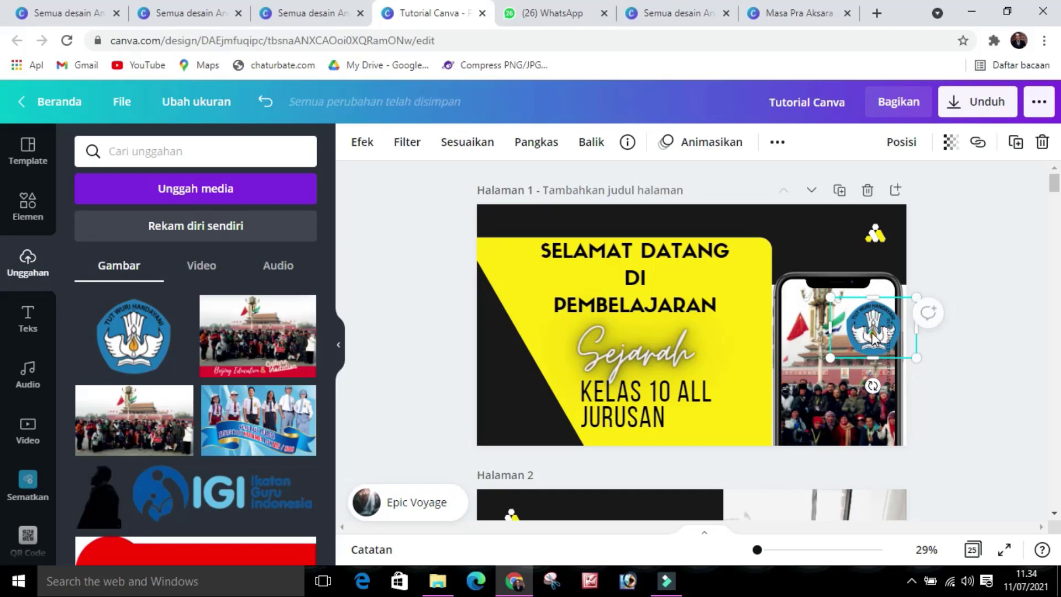
left_click_drag(876, 336, 834, 247)
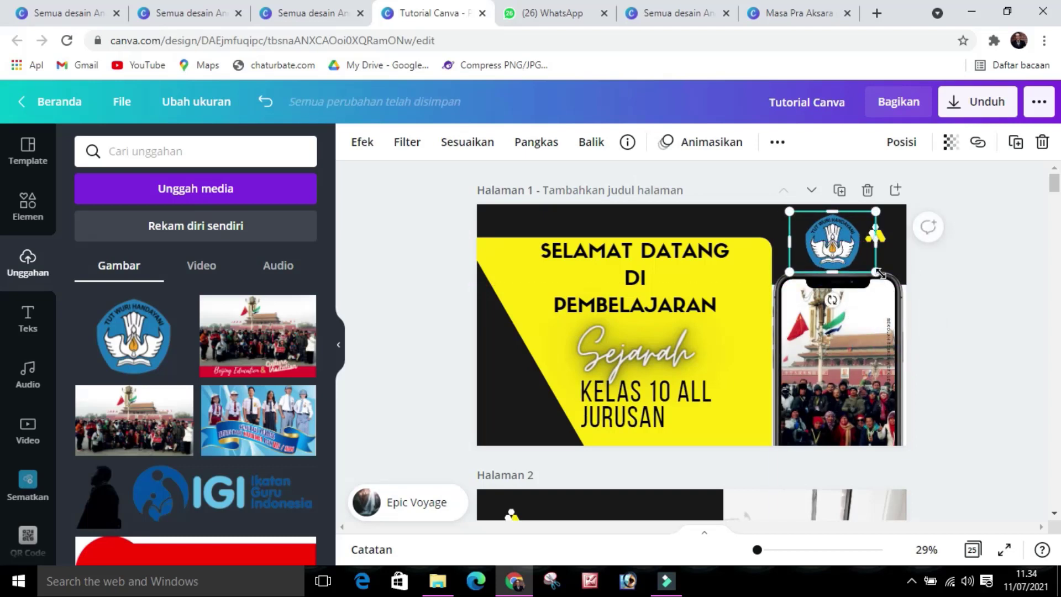
left_click_drag(877, 271, 838, 244)
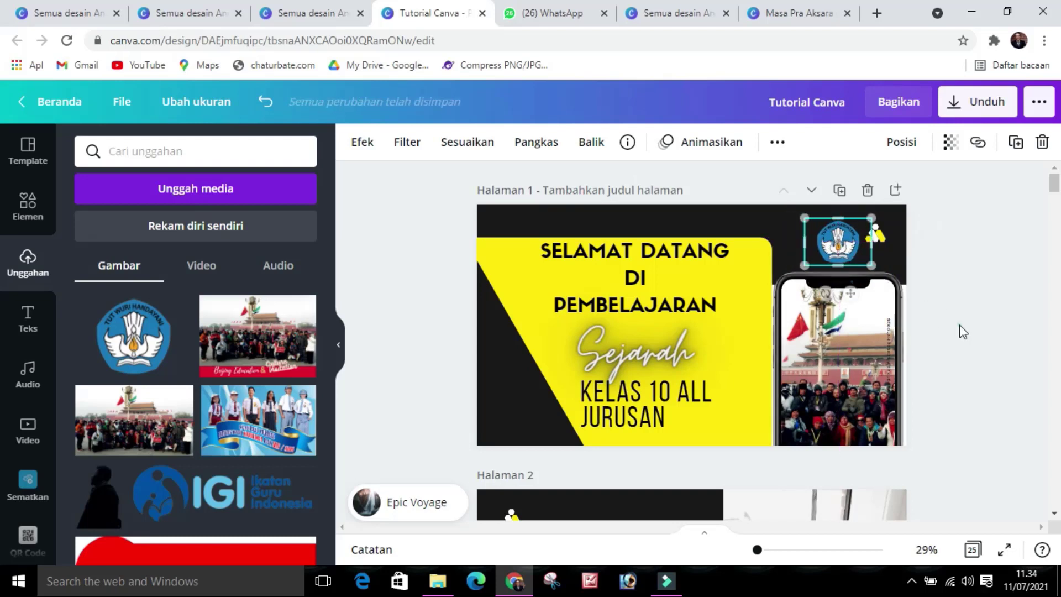
left_click(962, 331)
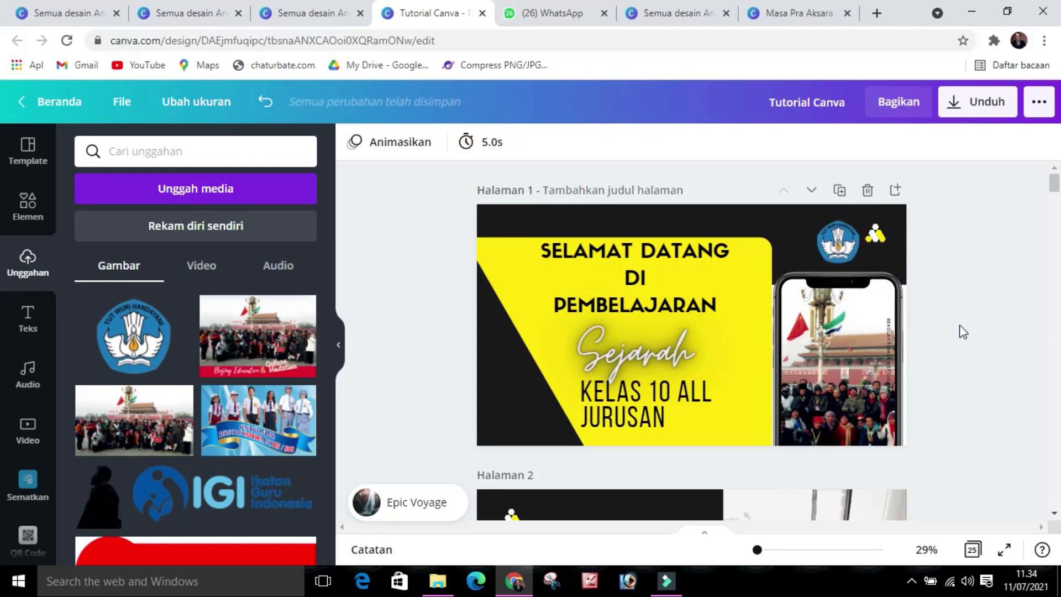
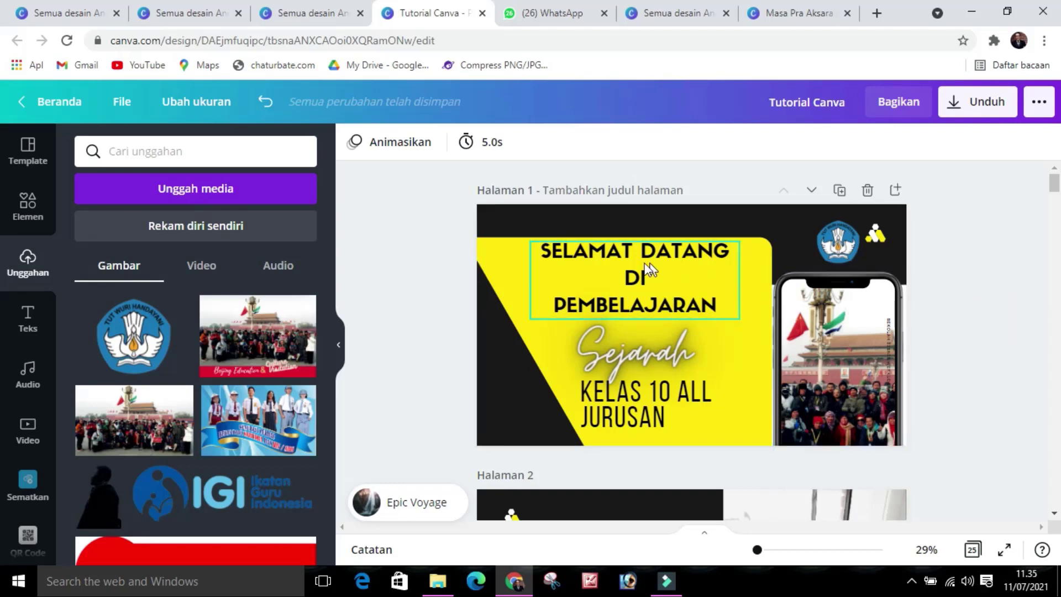
Animate the "SELAMAT DATANG DI PEMBELAJARAN" title, trying Naik, Bergulung and Shift before applying the Burst text animation.
left_click(612, 256)
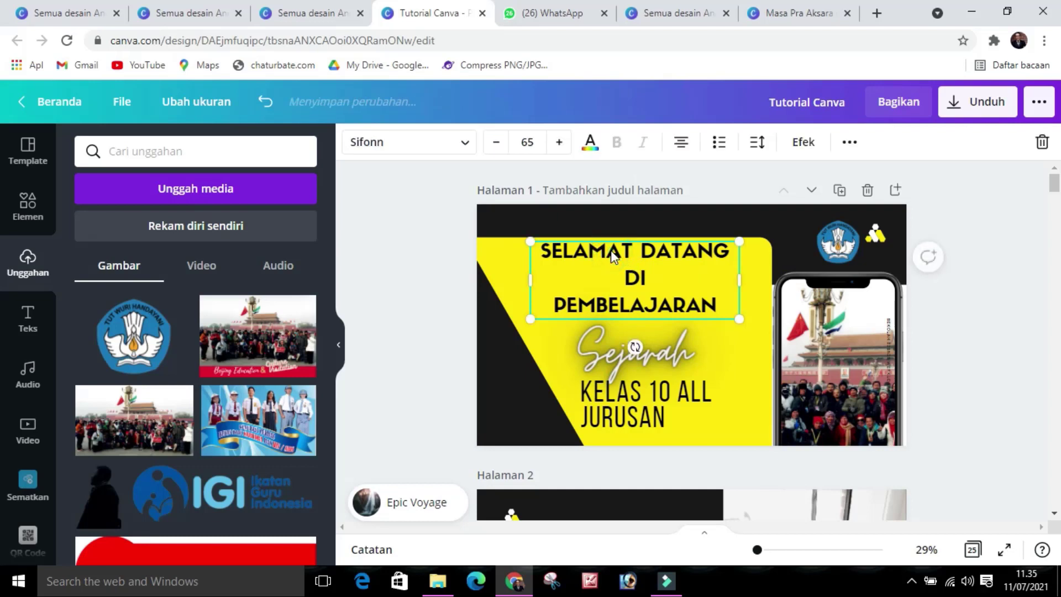
left_click(850, 145)
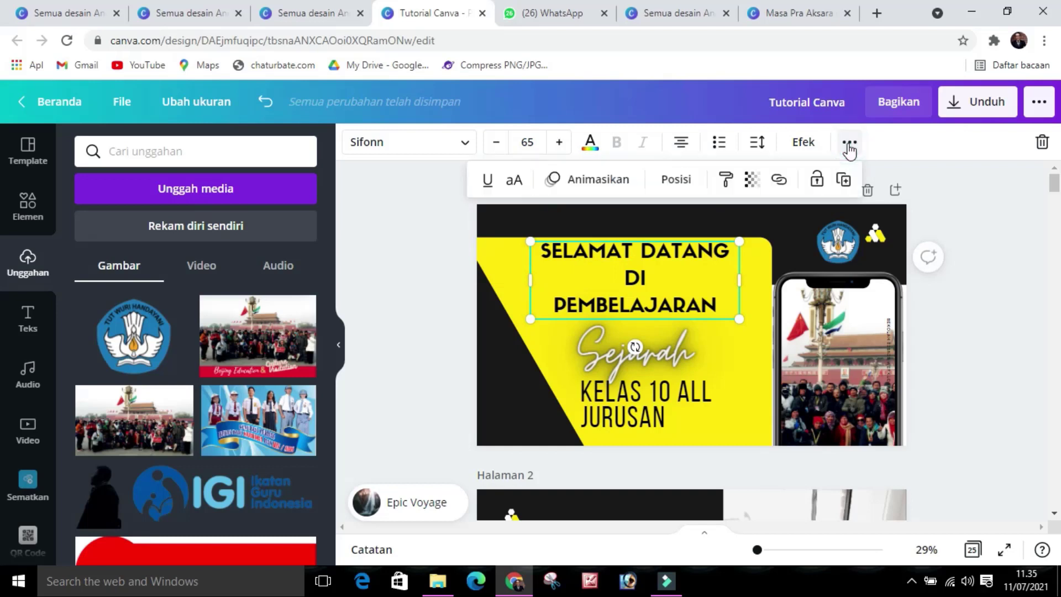
left_click(585, 184)
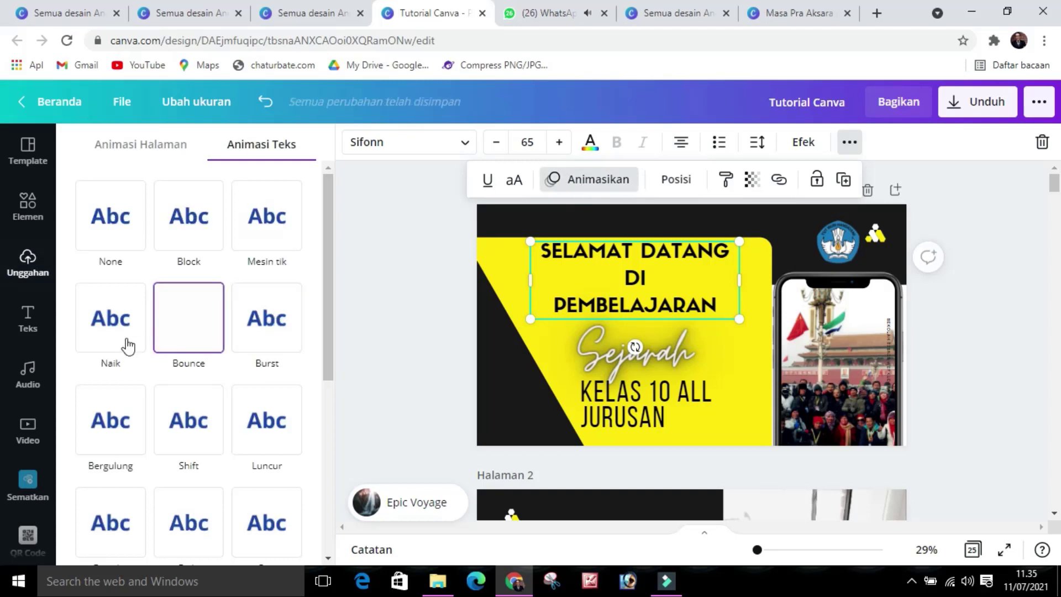
left_click(119, 344)
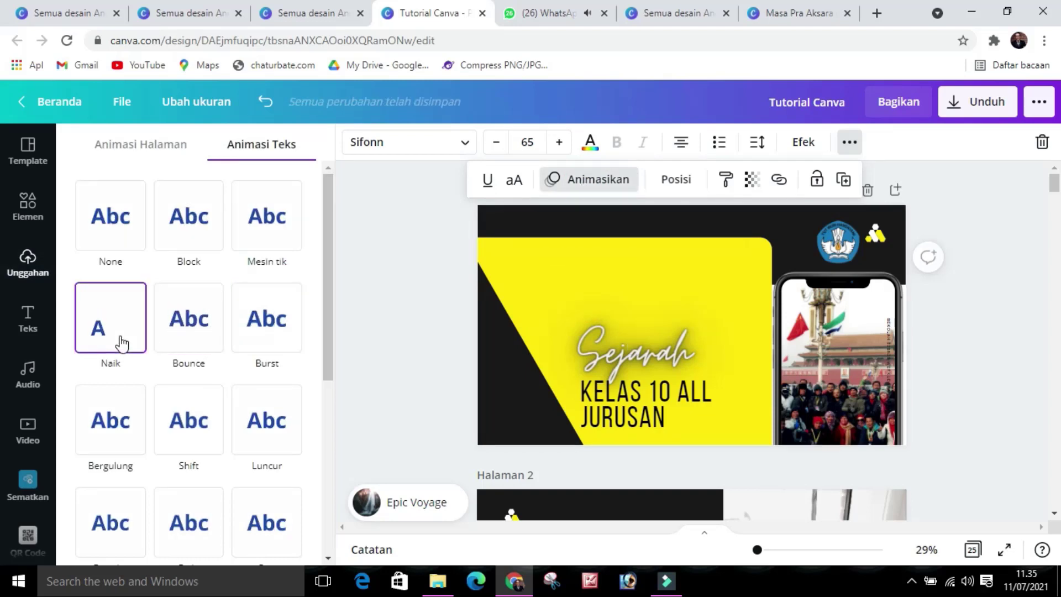
left_click(116, 415)
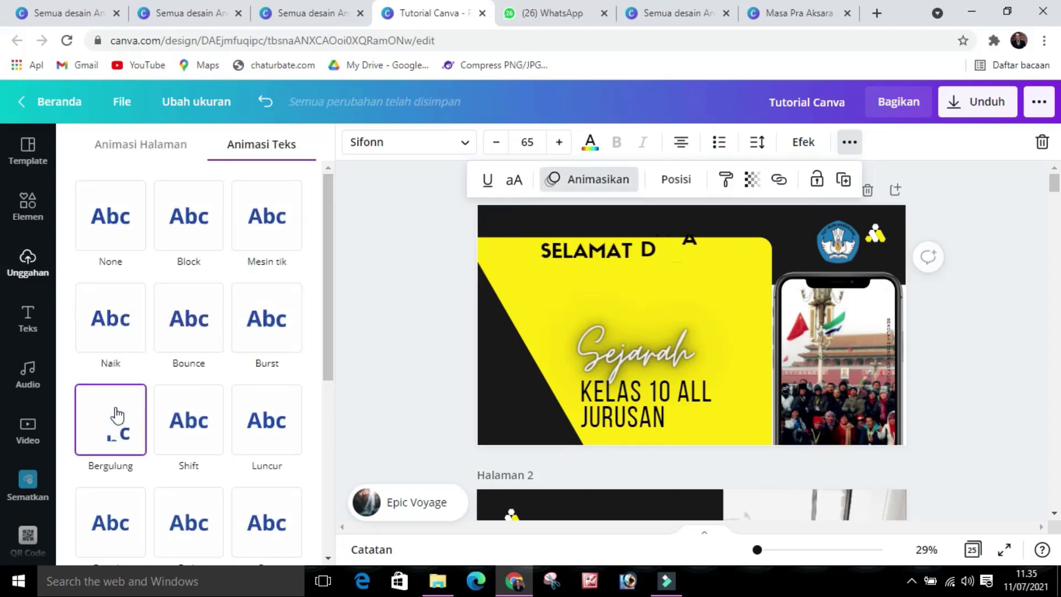
left_click(207, 421)
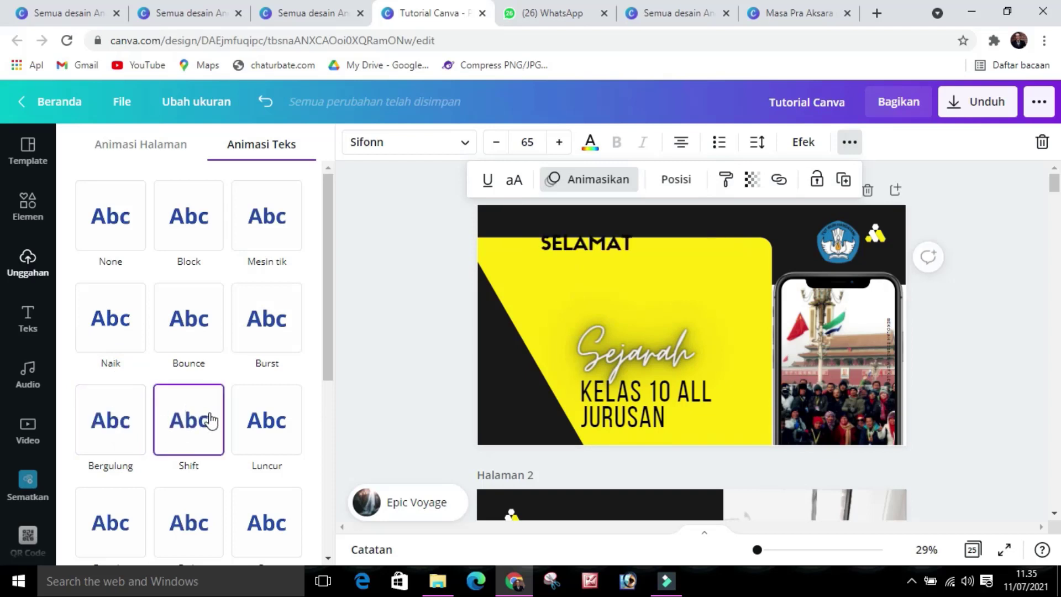
left_click(276, 325)
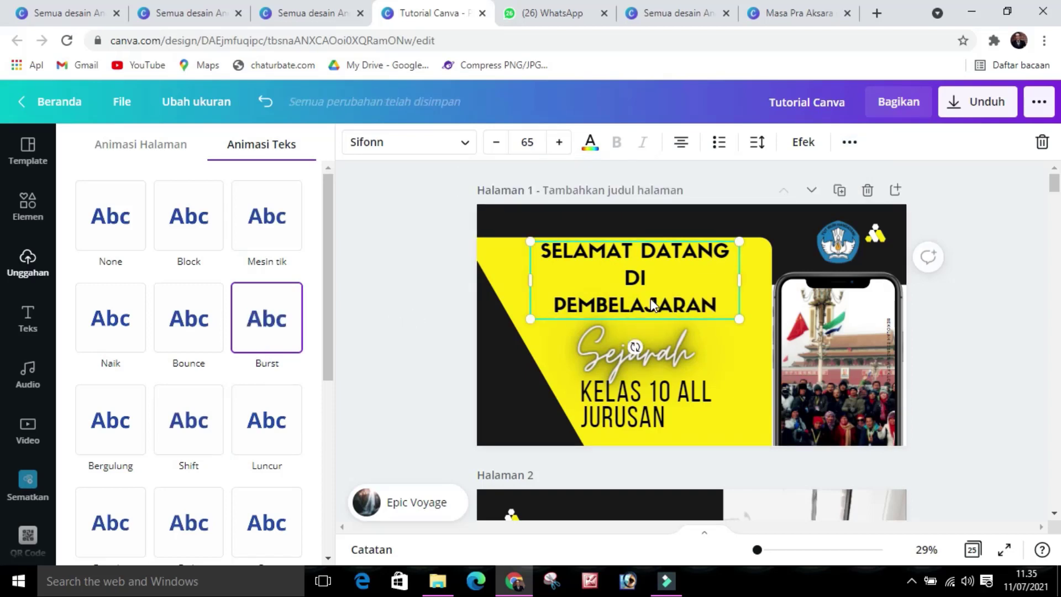
Apply the Shift animation to the "Sejarah" text and the Block animation to "KELAS 10 ALL JURUSAN" on page 1.
left_click(676, 358)
left_click(169, 420)
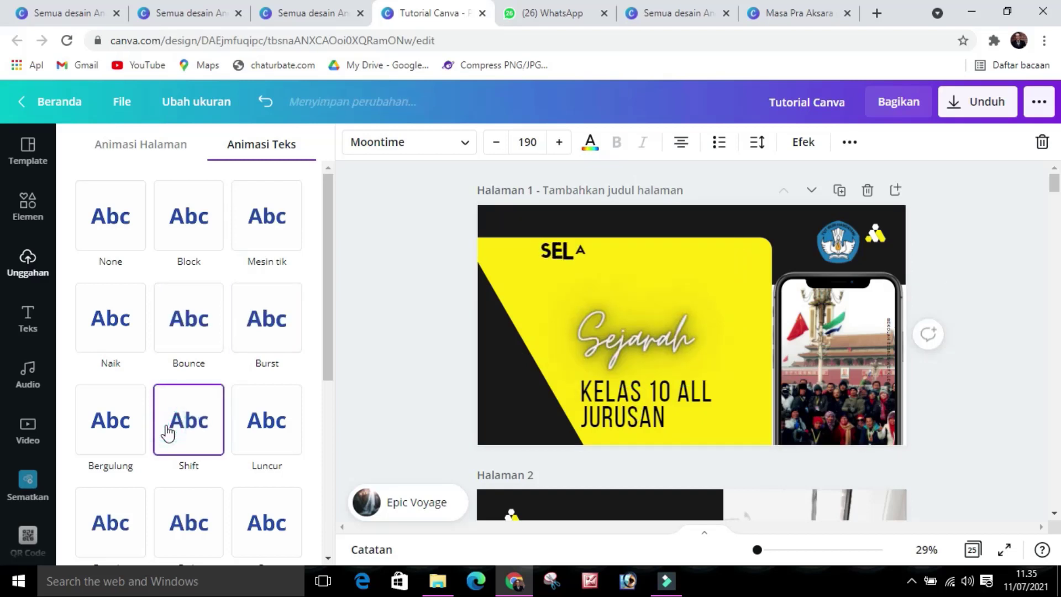
left_click(608, 417)
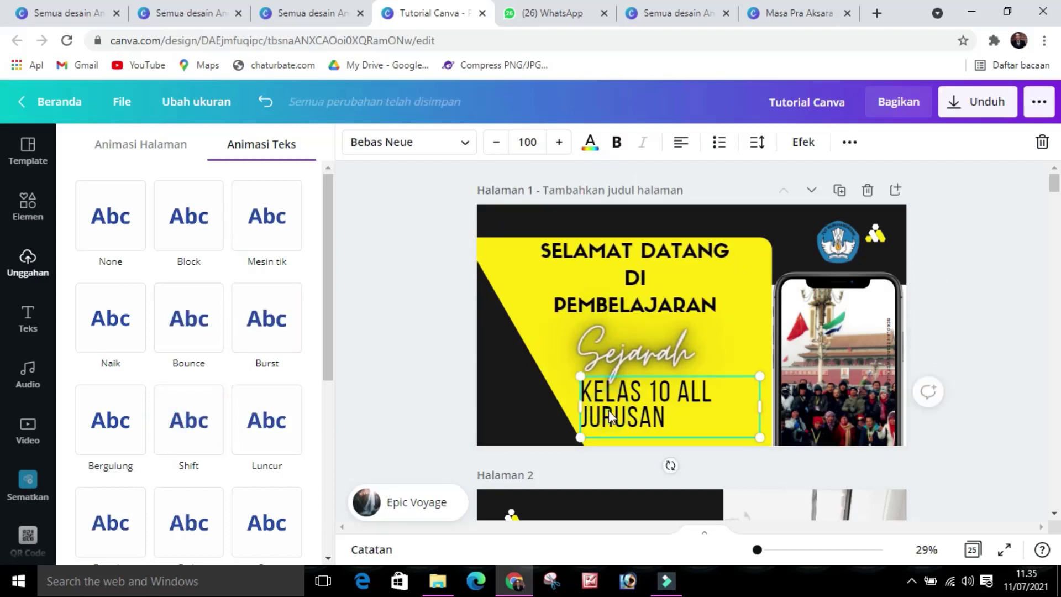
left_click(110, 434)
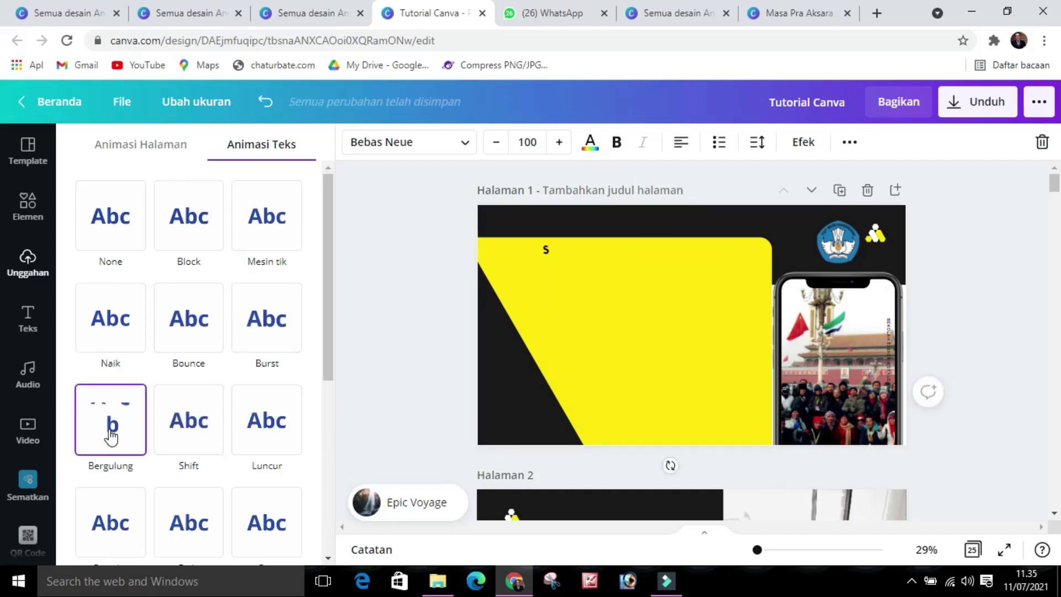
left_click(192, 231)
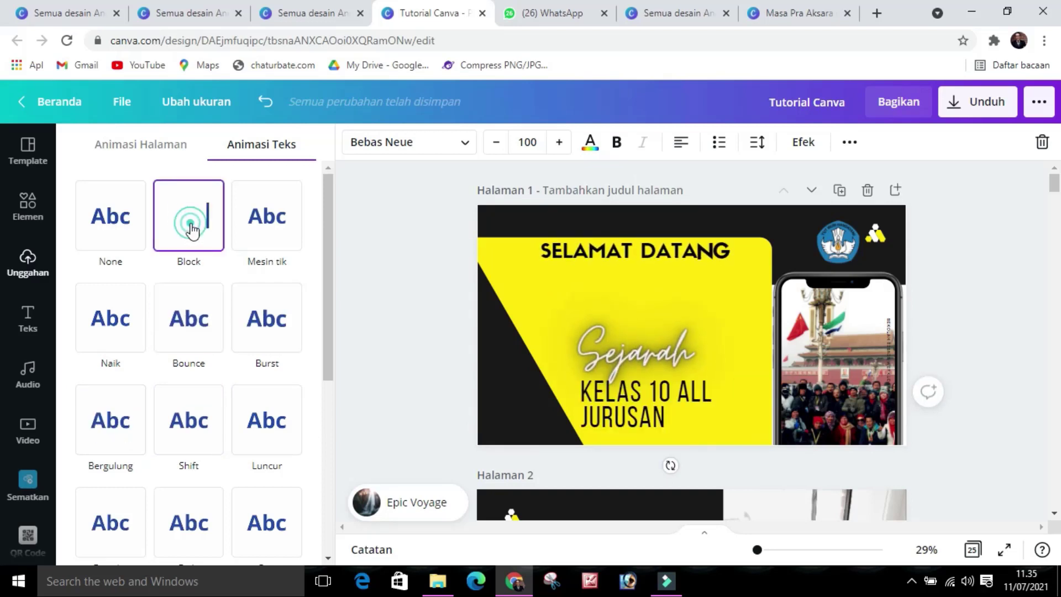
left_click(1000, 353)
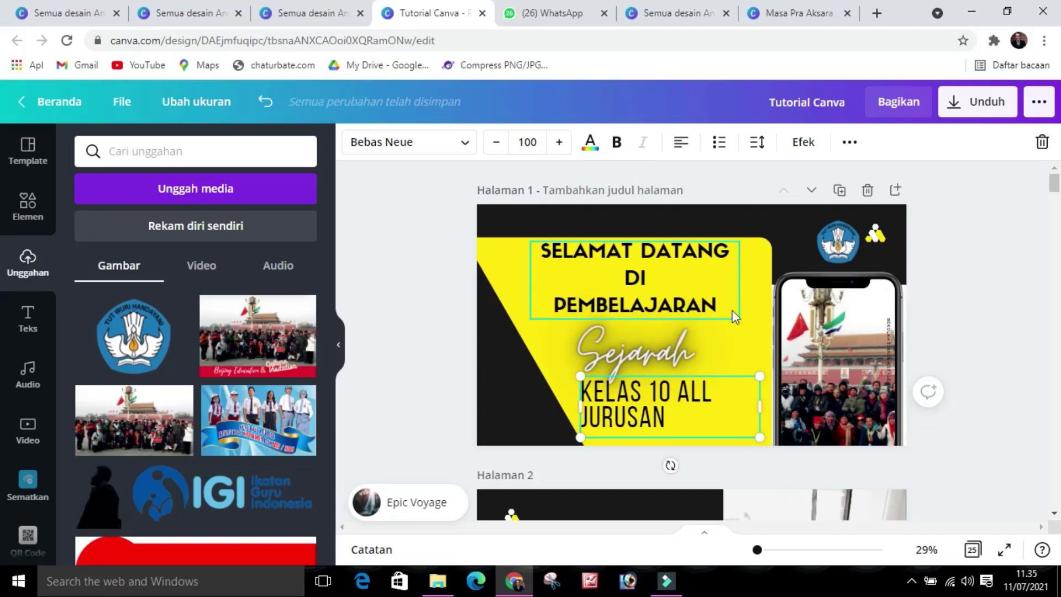
left_click(990, 333)
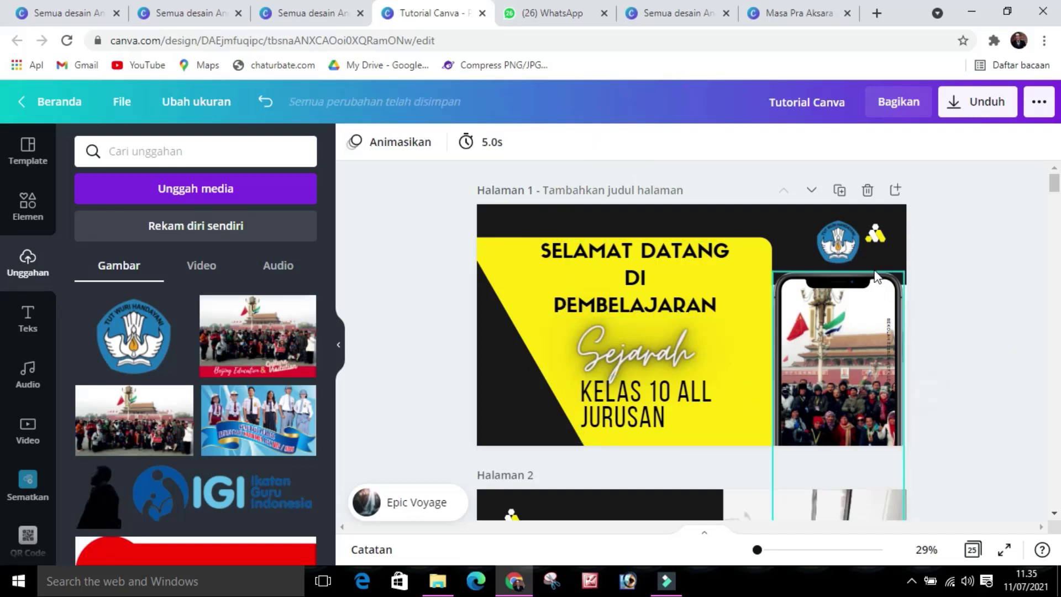
Apply the Tumble photo animation to the Kemdikbud logo on page 1.
left_click(852, 243)
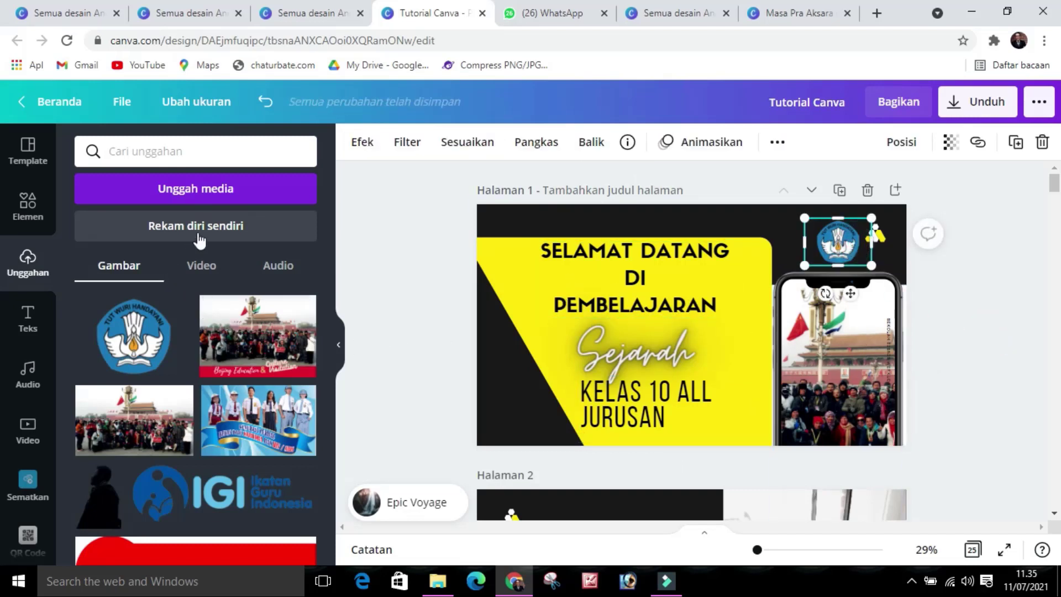
left_click(712, 142)
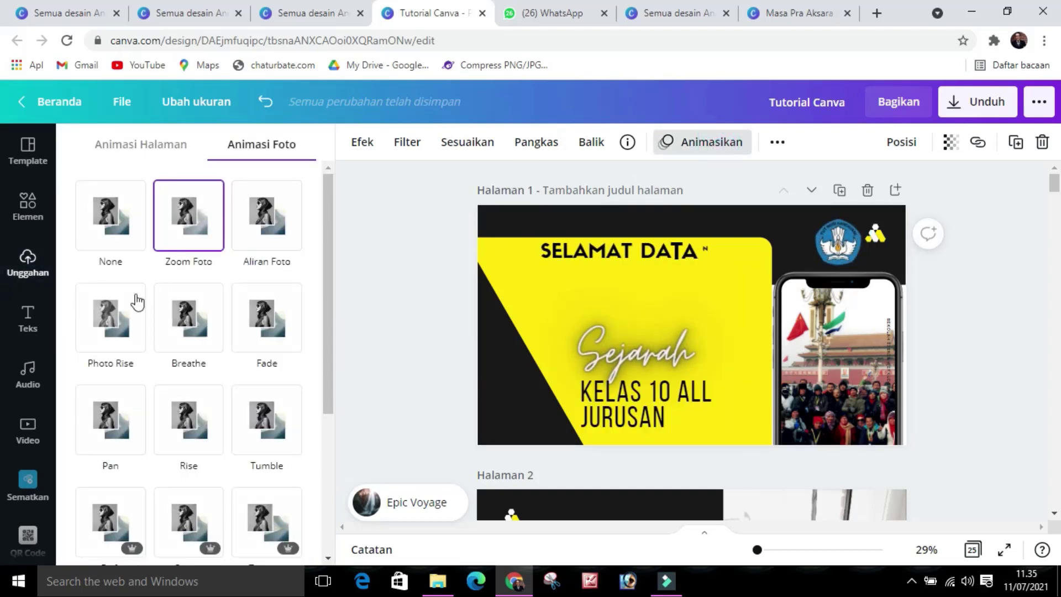
left_click(257, 426)
left_click(985, 384)
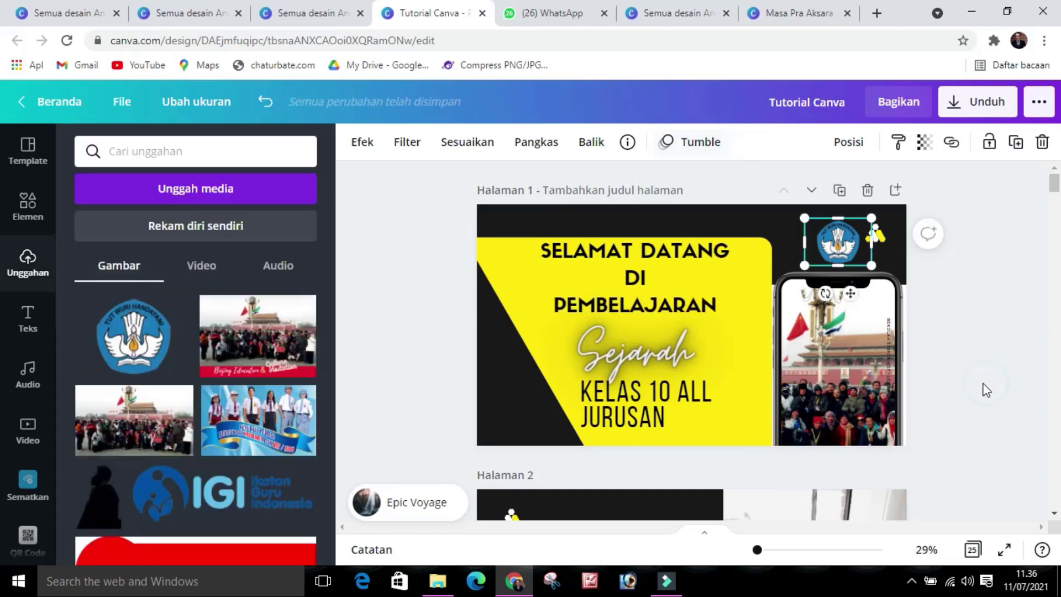
left_click(968, 365)
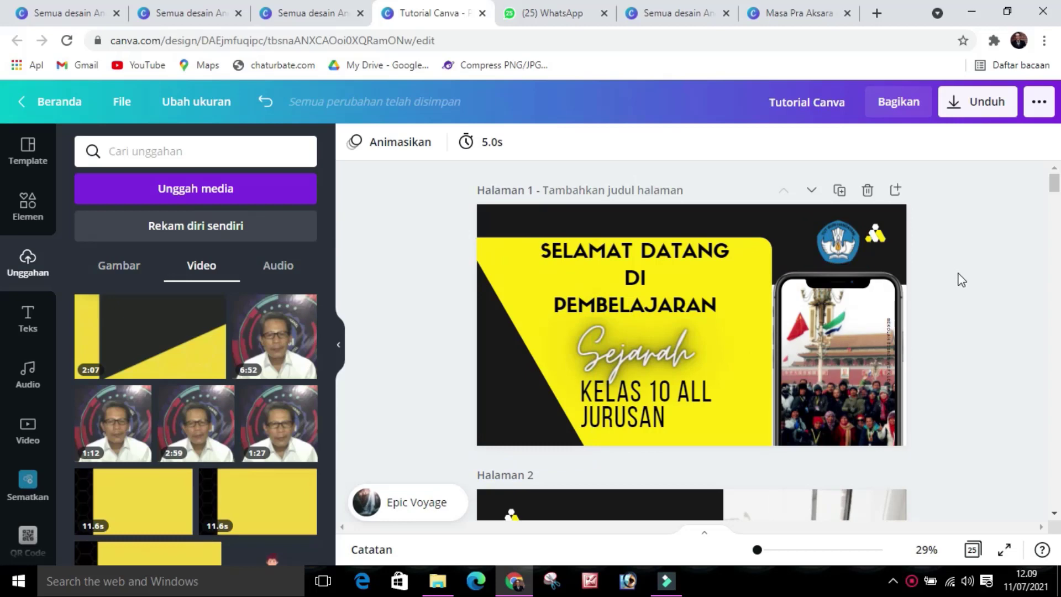
Move page 2's "Bahasan hari ini" heading up and replace its text with "Kehidupan Masyarakay Masa Pra Aksara".
scroll(814, 336, "down", 5)
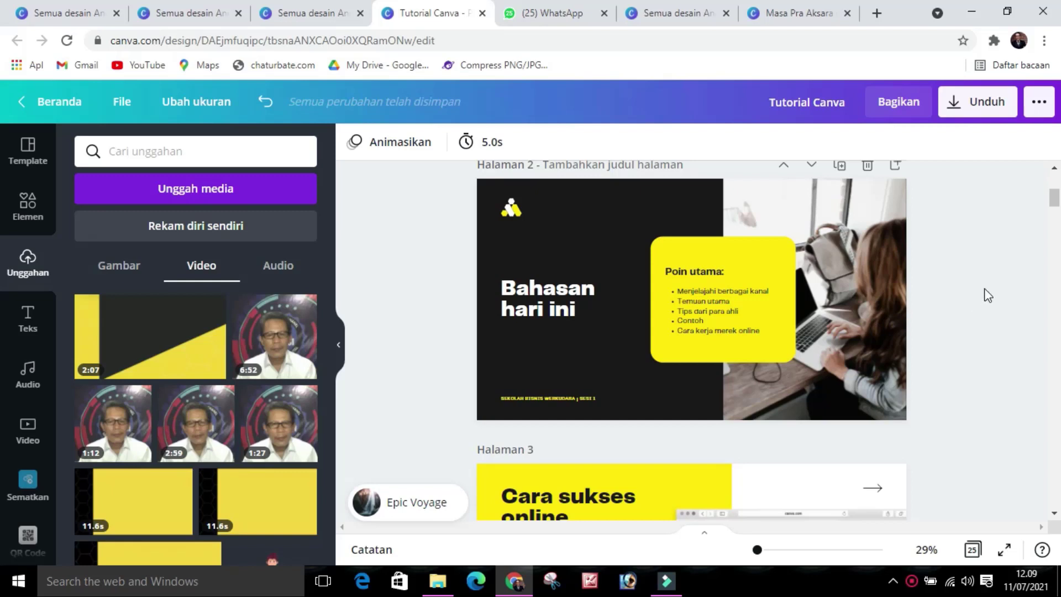
left_click_drag(539, 315, 544, 267)
double_click(540, 255)
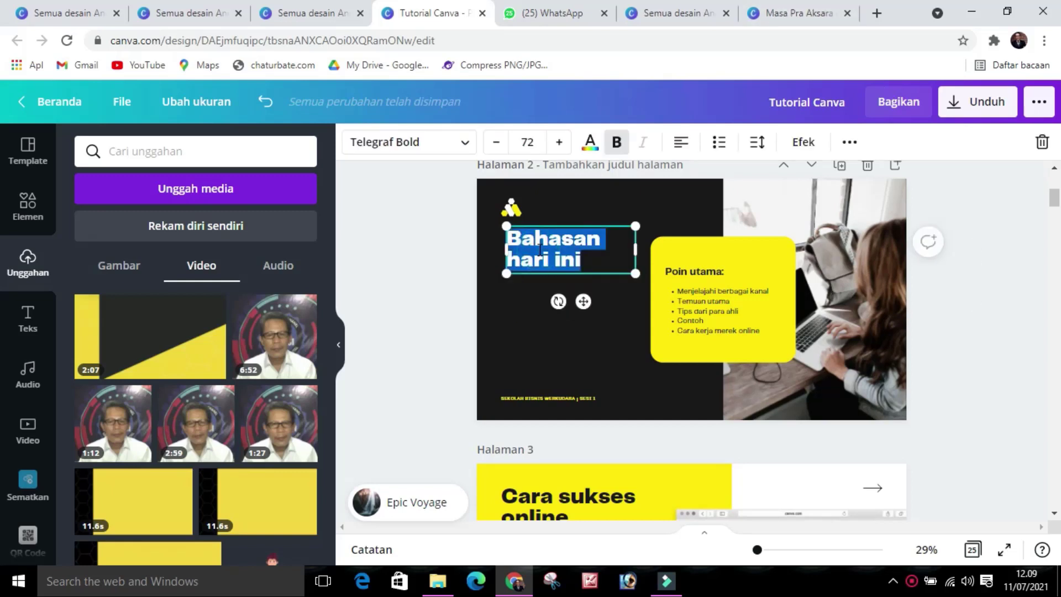
type("Kehidupan Masyarakay Masa Pra Aksara")
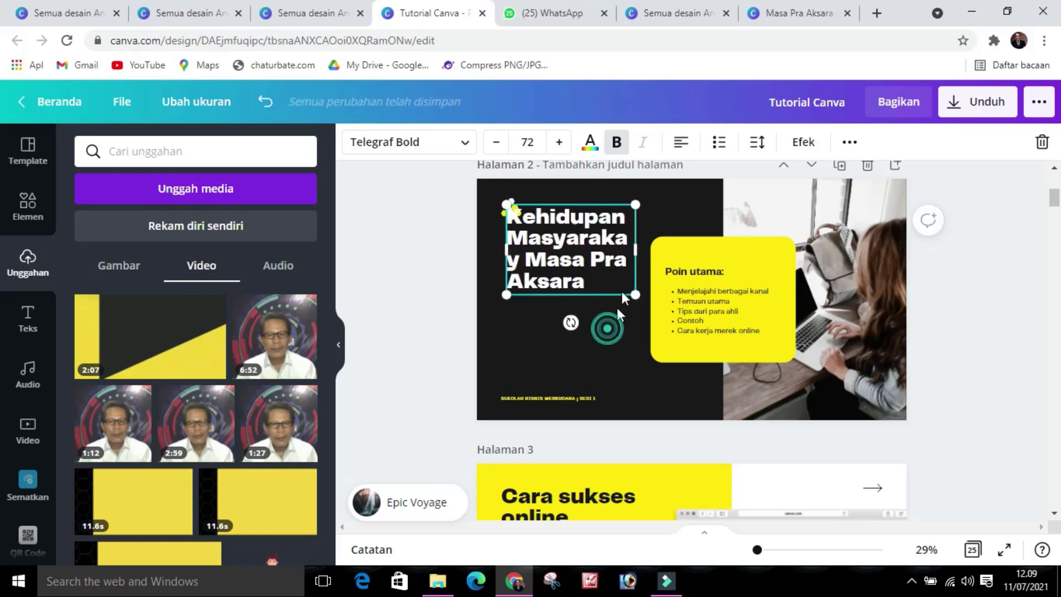
left_click(607, 328)
Widen the page 2 heading's text box to fit three lines, centre its text and move it up beside the logo.
left_click(596, 260)
left_click_drag(635, 248, 739, 248)
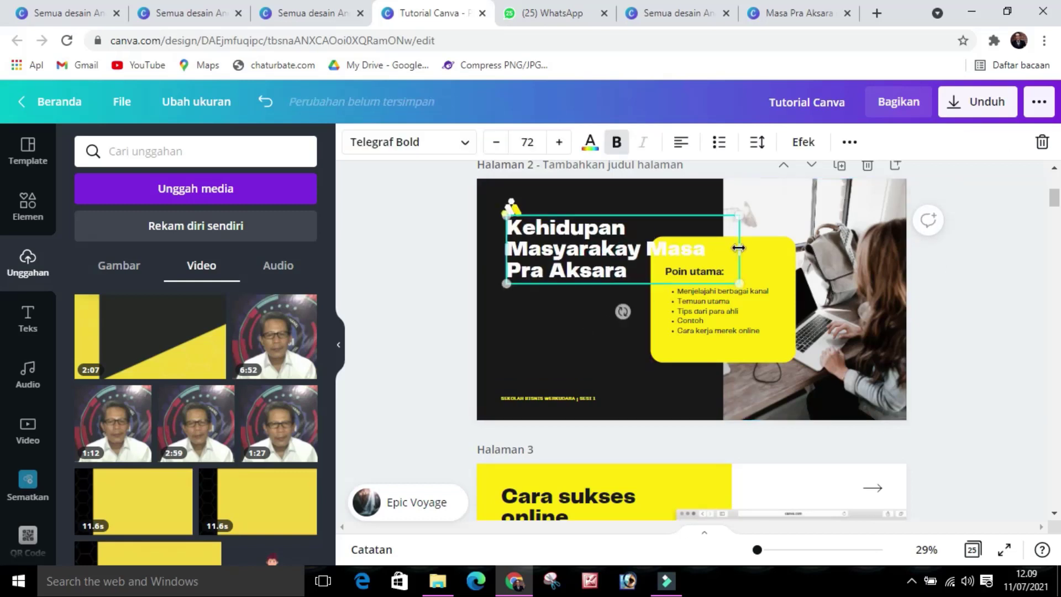
left_click(596, 313)
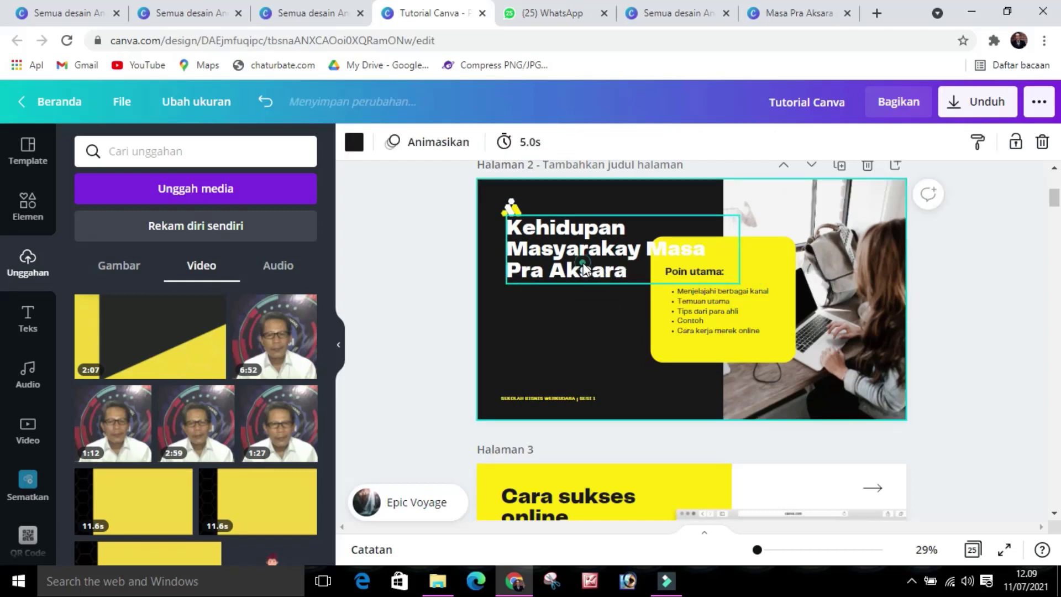
left_click(584, 270)
left_click(684, 145)
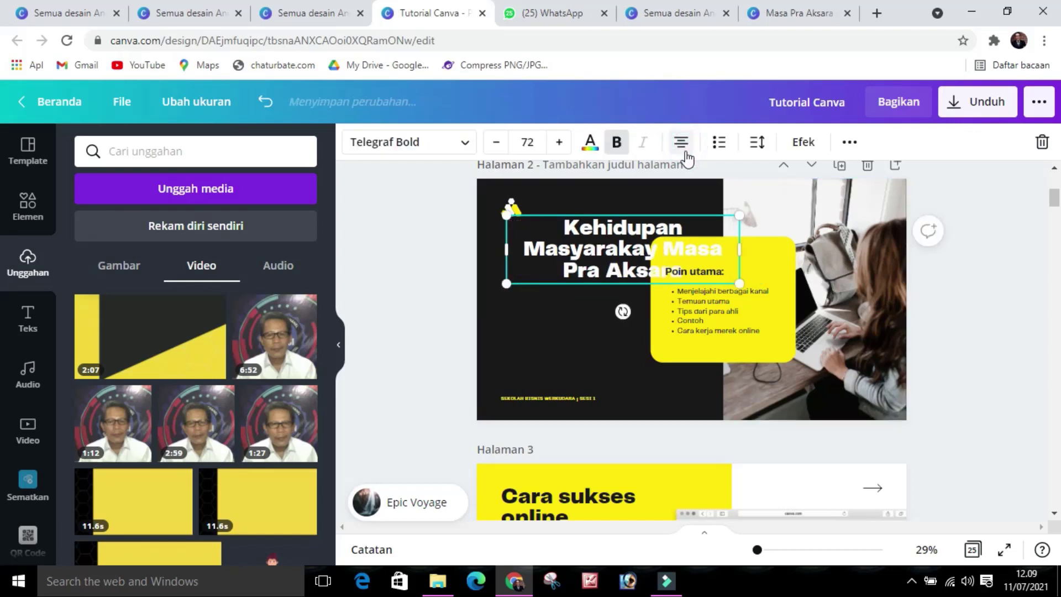
left_click(623, 323)
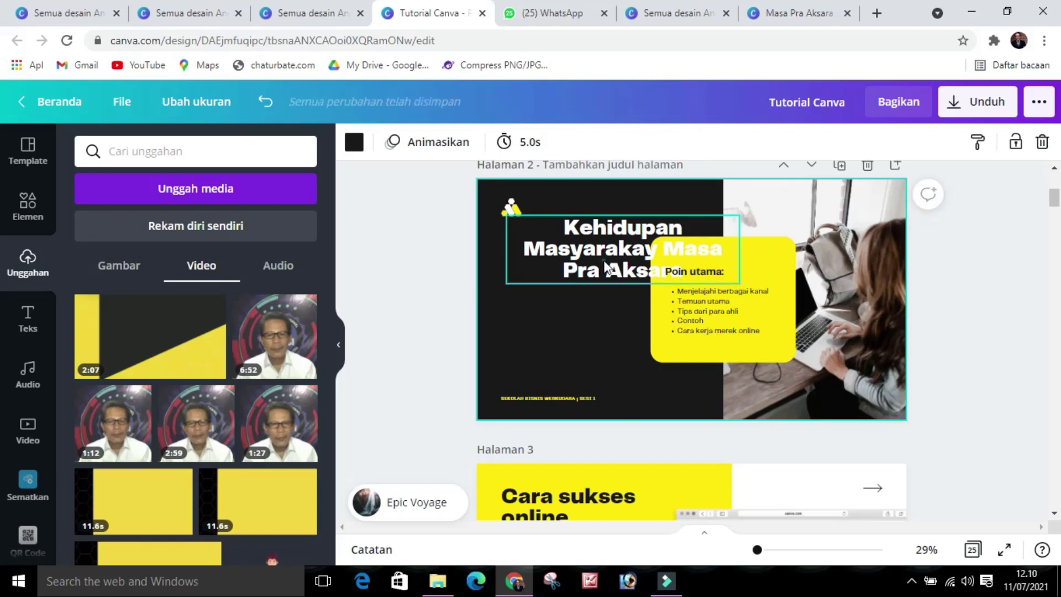
left_click_drag(600, 229, 596, 237)
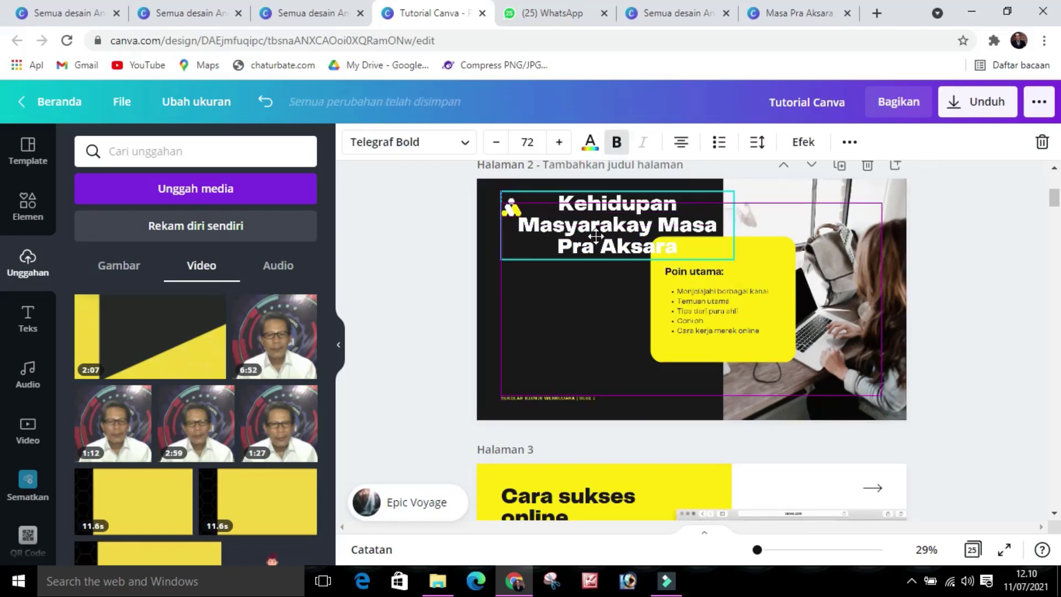
Shrink the yellow box on page 2 from its upper left corner and shift the "Poin utama" text right and down inside it.
left_click(675, 350)
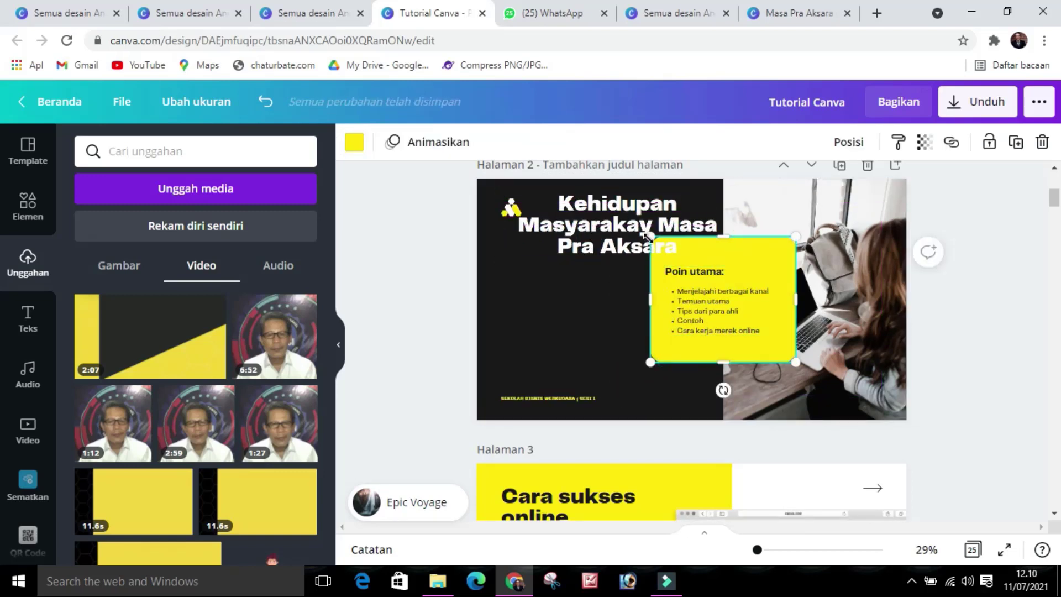
left_click_drag(653, 244, 668, 266)
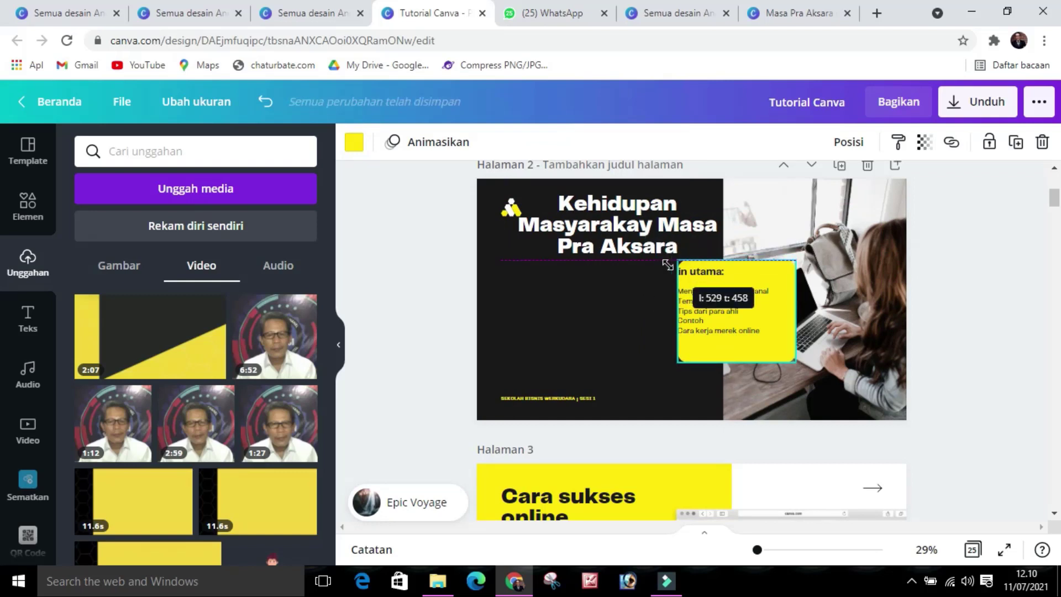
left_click_drag(616, 322, 616, 321)
left_click(693, 318)
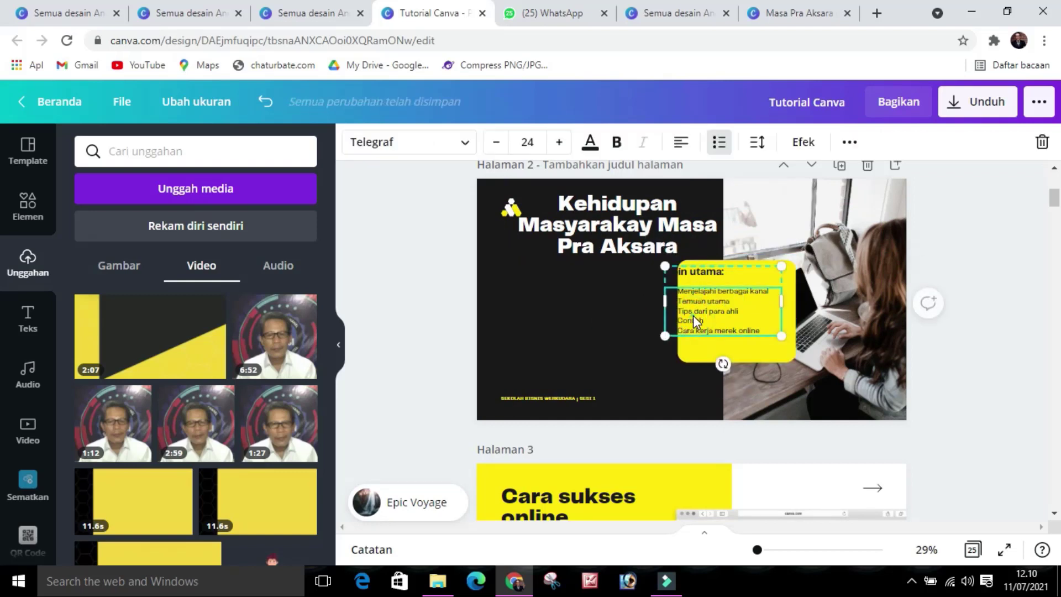
left_click(603, 335)
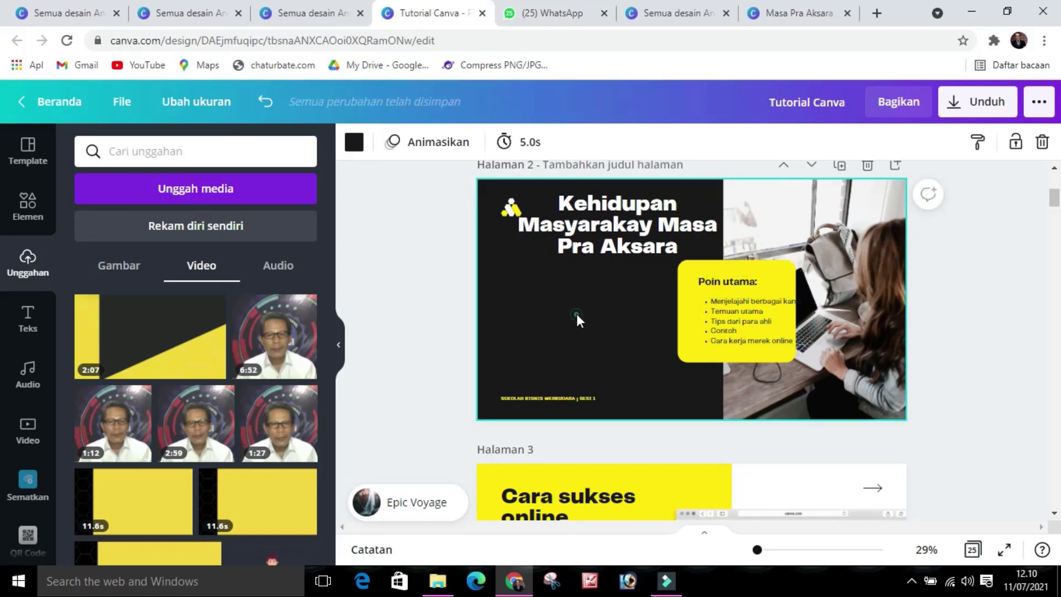
Correct the typo in the page 2 heading so it reads "Kehidupan Masyarakat Masa Pra Aksara".
left_click(627, 231)
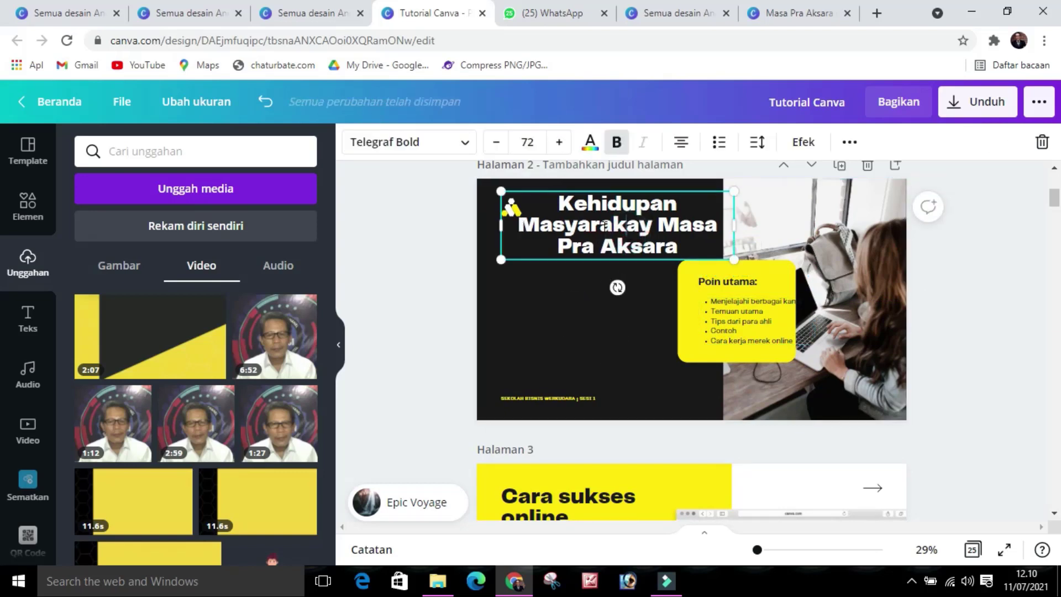
left_click(643, 228)
double_click(642, 228)
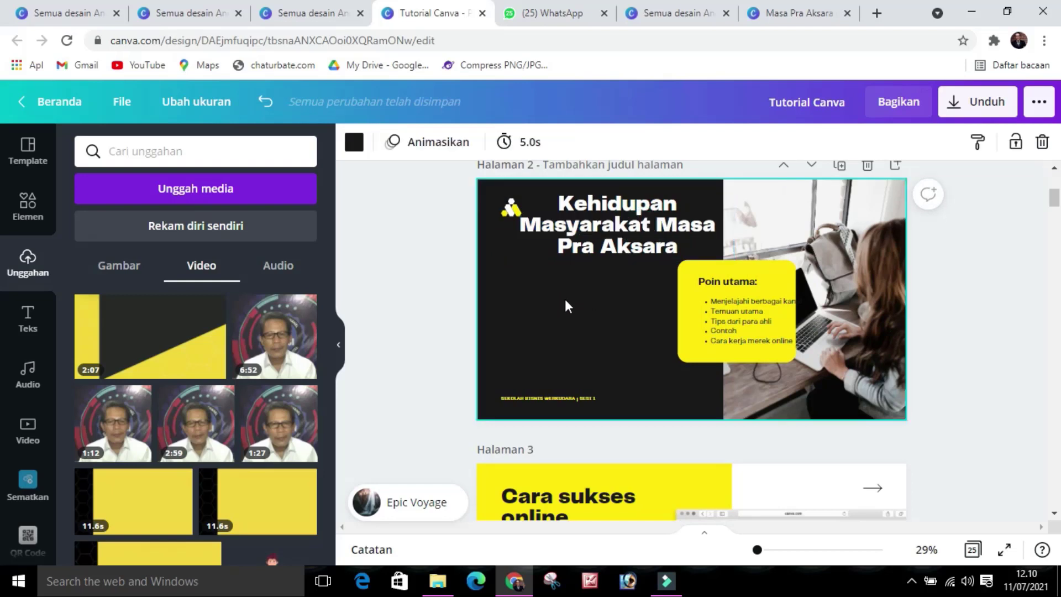
Add the "Cheers to the New Year" script text combination to page 2 and place it in the dark area below the heading.
left_click(29, 320)
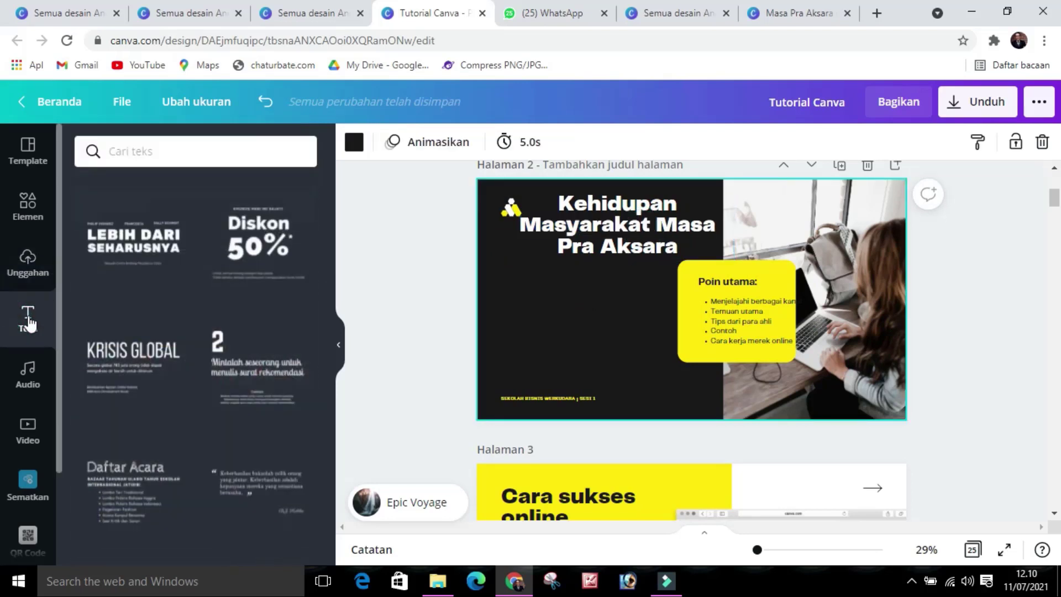
scroll(145, 332, "down", 8)
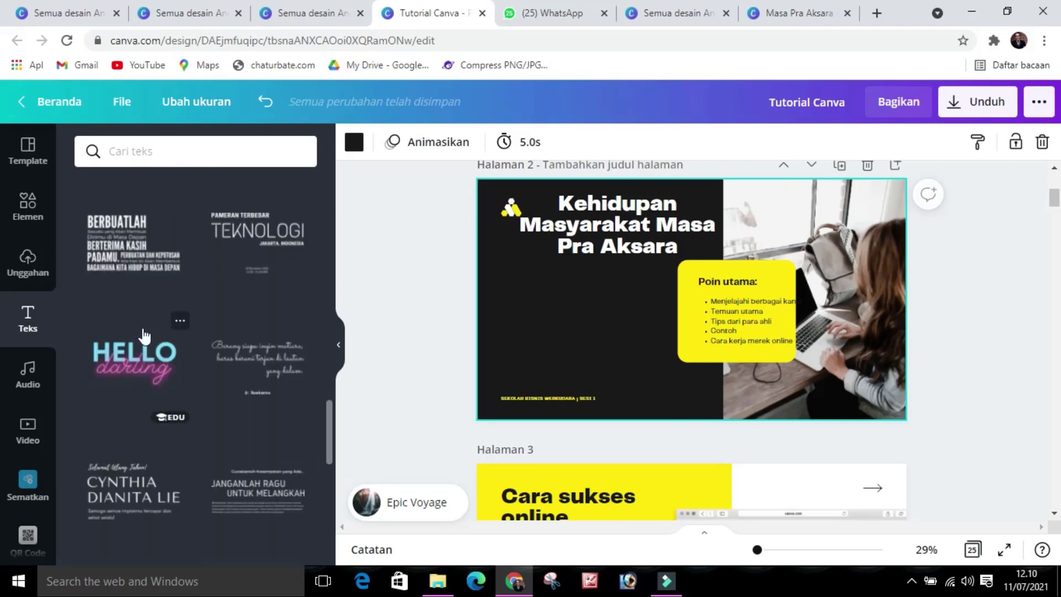
scroll(144, 334, "down", 10)
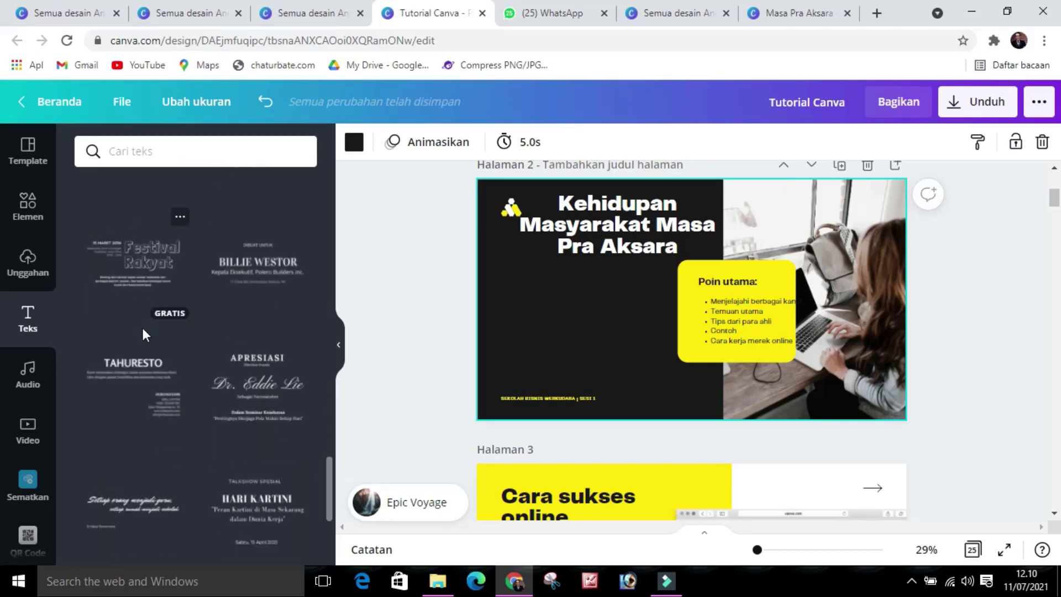
scroll(145, 334, "down", 10)
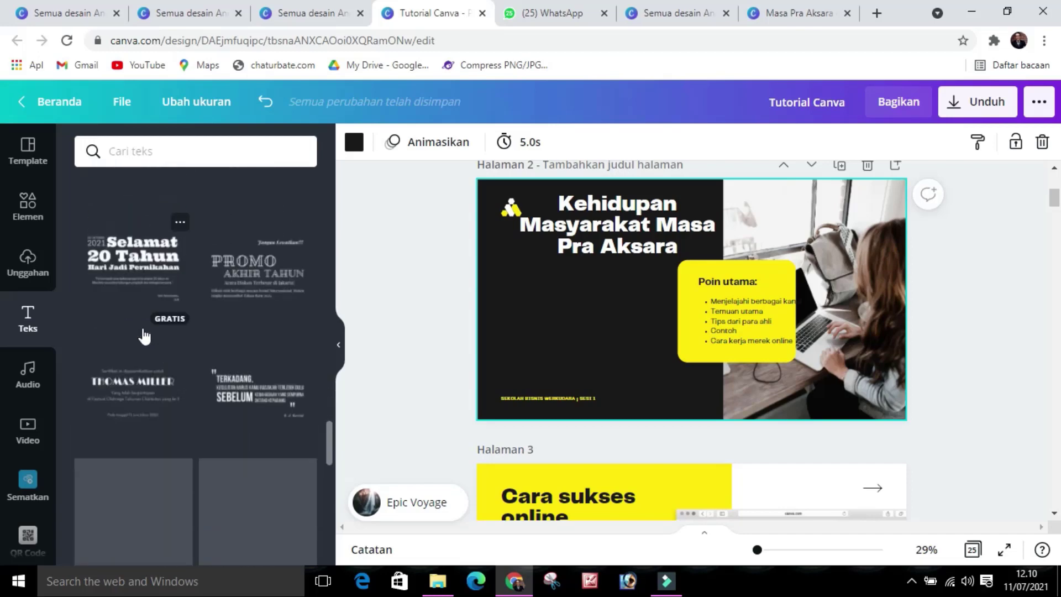
scroll(144, 335, "down", 5)
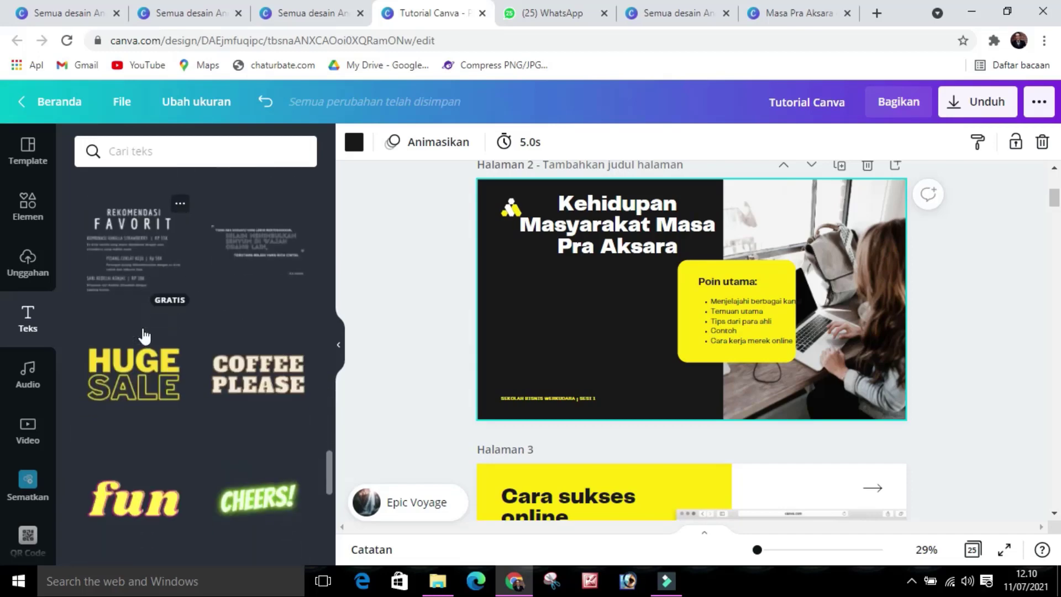
scroll(144, 335, "down", 8)
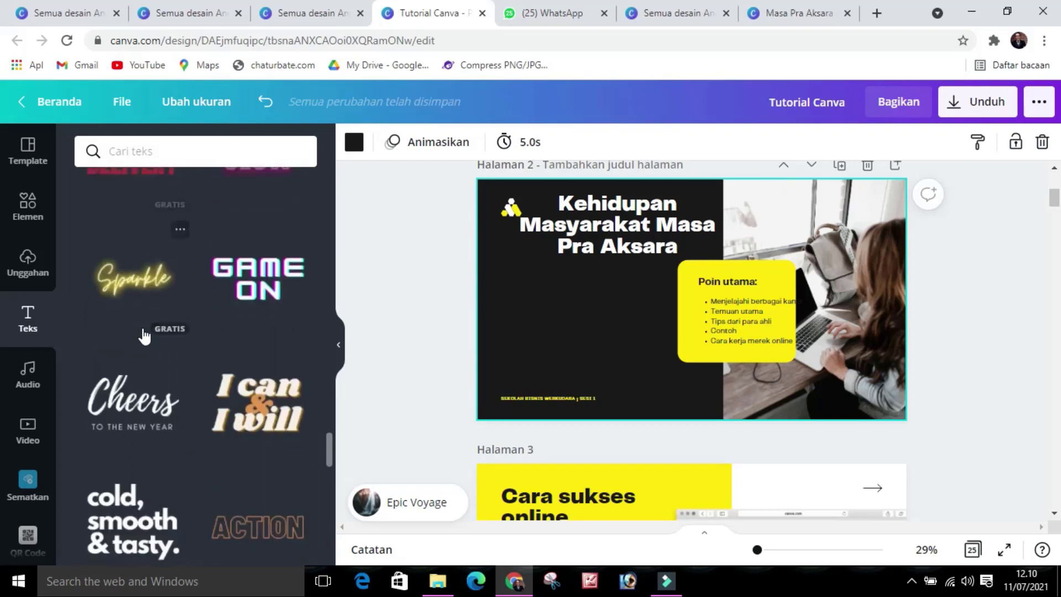
scroll(145, 334, "down", 1)
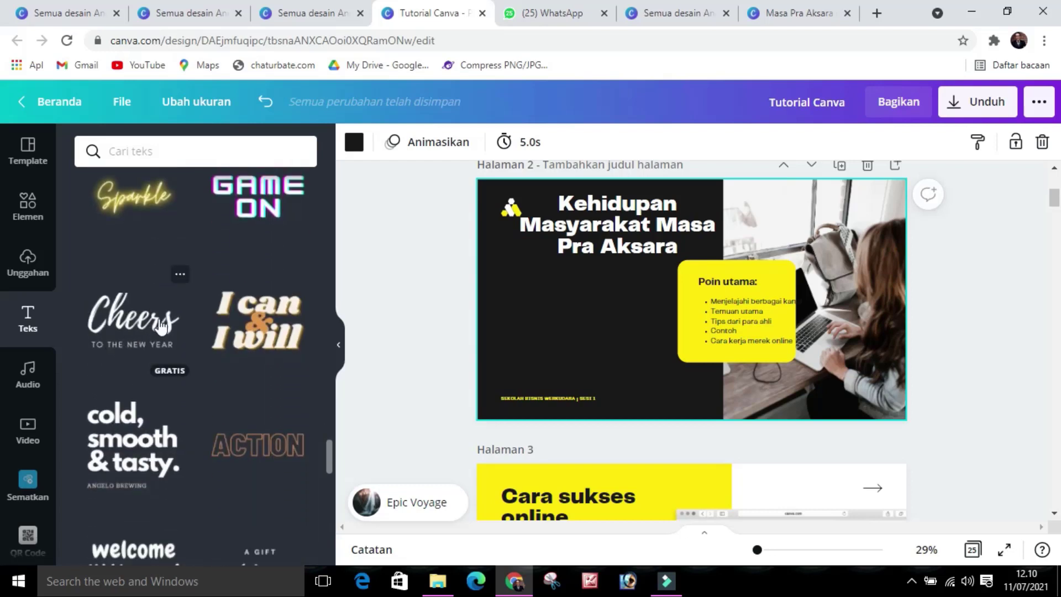
left_click(131, 330)
left_click_drag(678, 301, 573, 305)
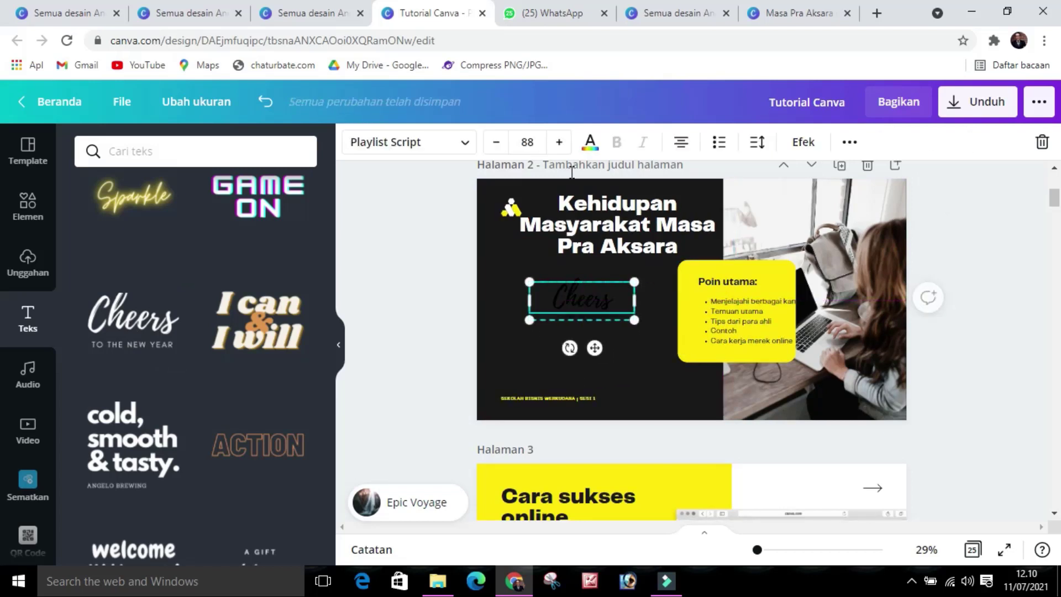
Colour the "Cheers" text white and delete the subtitle line beneath it.
left_click(591, 143)
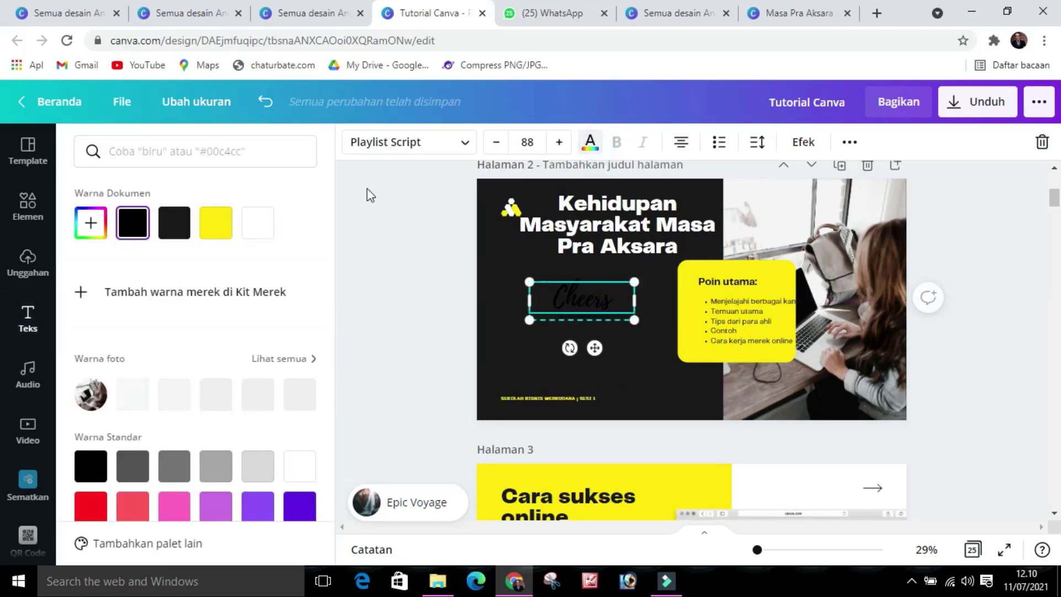
left_click(252, 226)
left_click(615, 373)
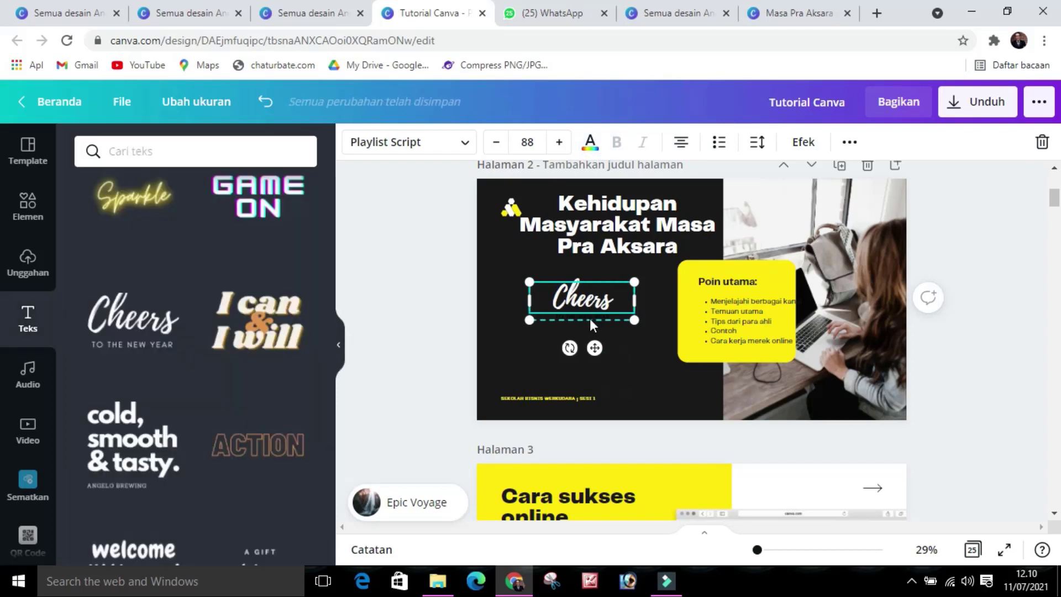
left_click(590, 318)
key("Delete")
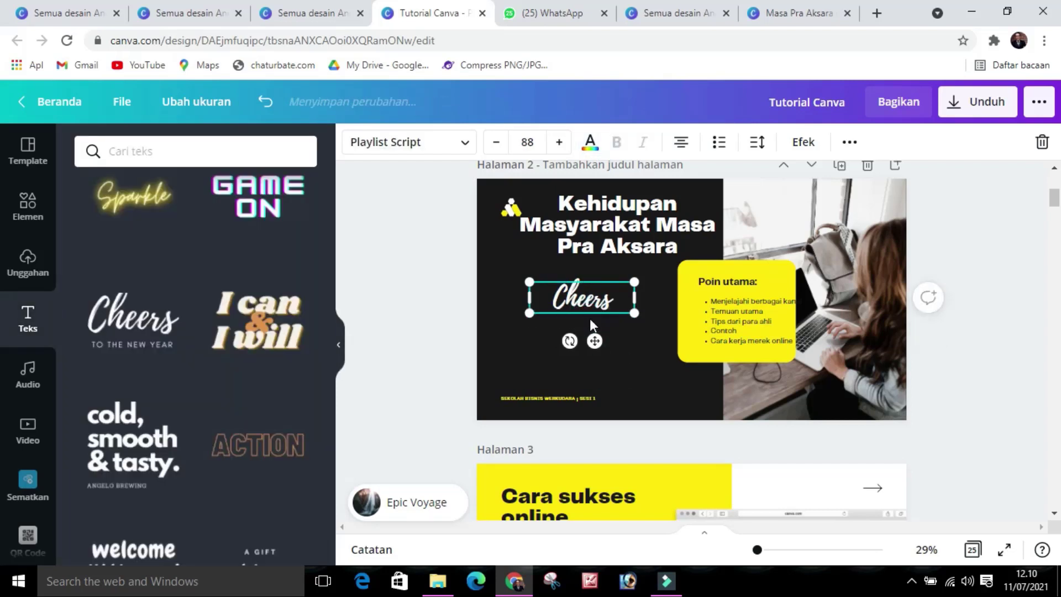
Replace "Cheers" with "Kehidupan Masyakat Masa Pra Aksara" and delete the old bold heading above it.
double_click(581, 305)
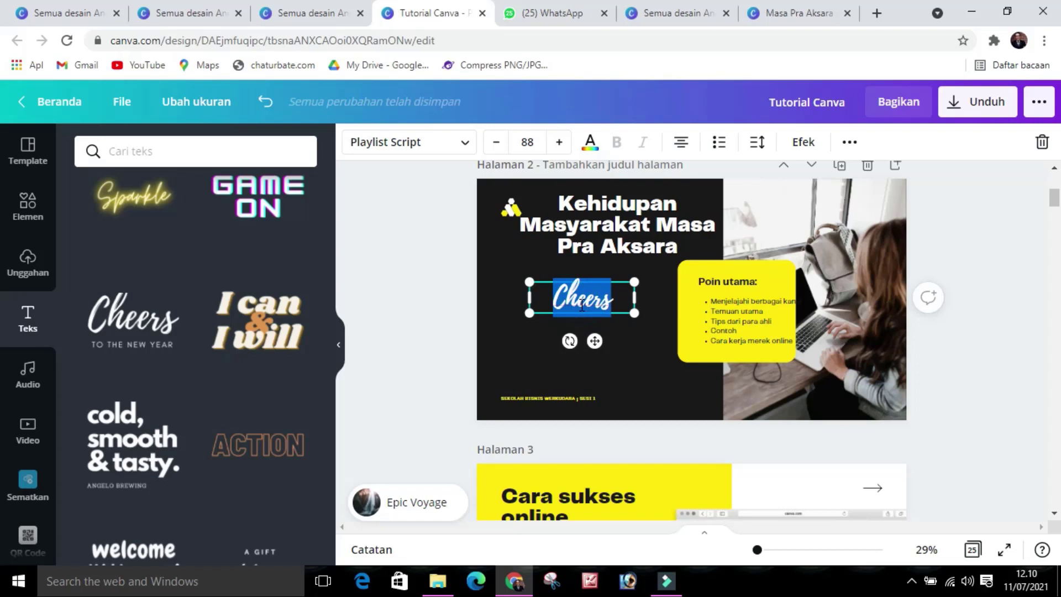
type("Kehidupan Masyakat Masa Pra Aksara")
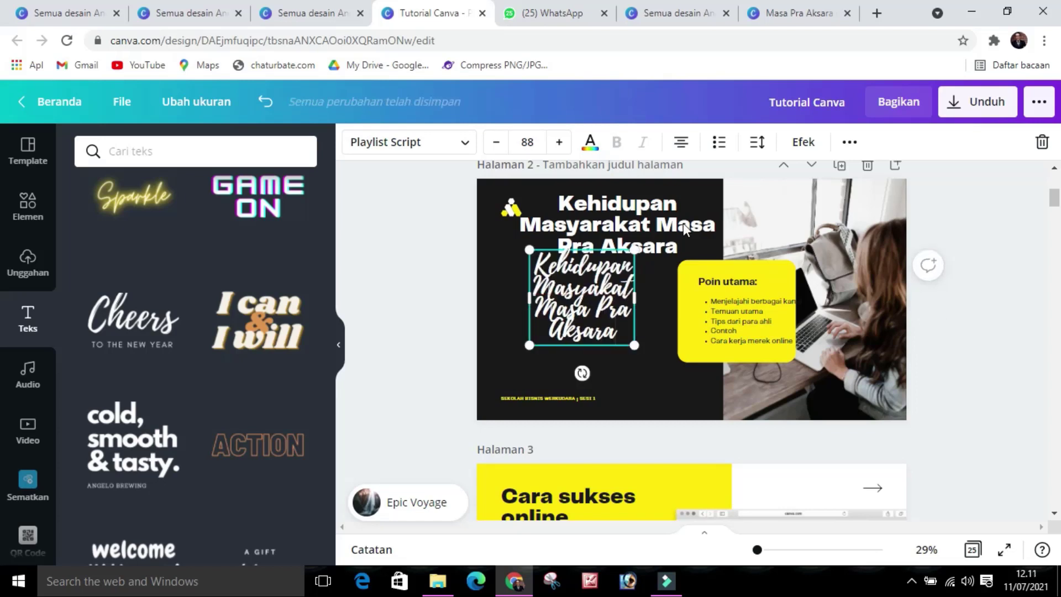
left_click(652, 227)
key("Delete")
Widen the script heading's text box to fit two lines and move it up to the top of page 2's dark area.
left_click(616, 300)
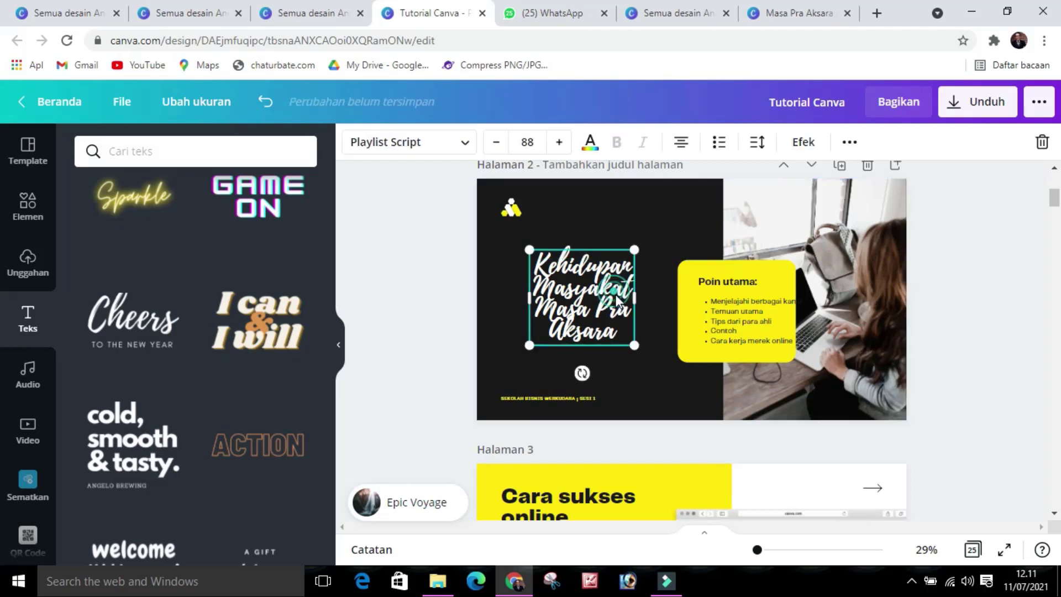
left_click_drag(635, 296, 746, 306)
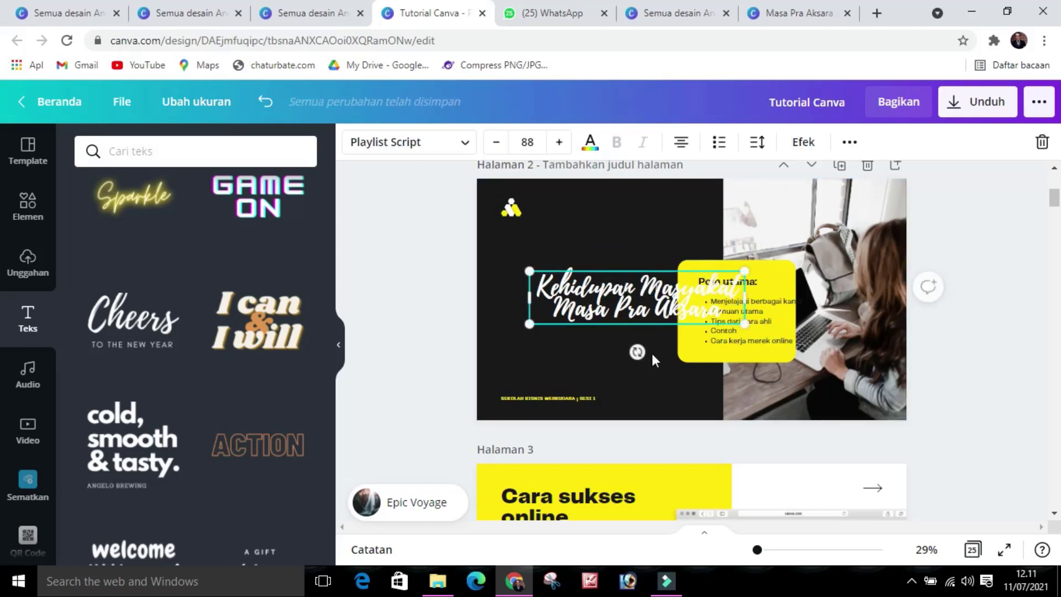
left_click(651, 353)
left_click(637, 320)
left_click_drag(637, 320, 615, 253)
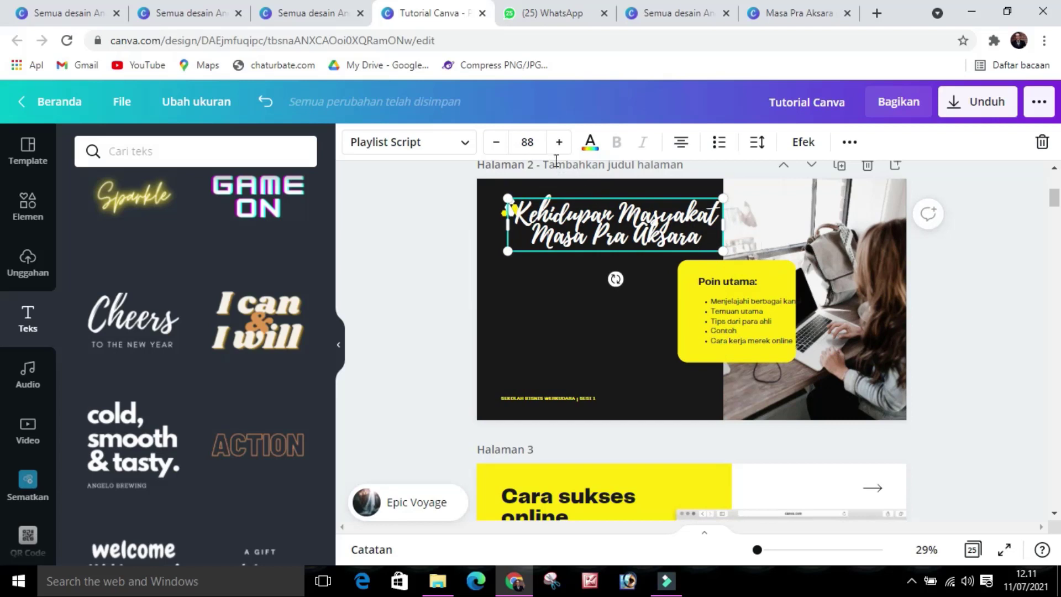
Set the script heading's font size to 40.
left_click(531, 142)
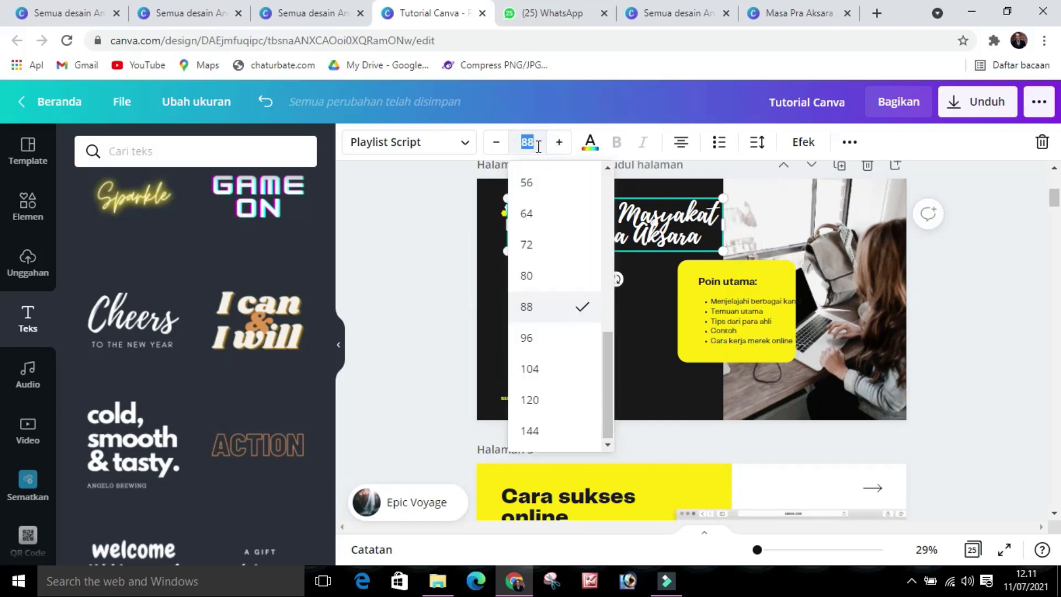
type("40")
key("Return")
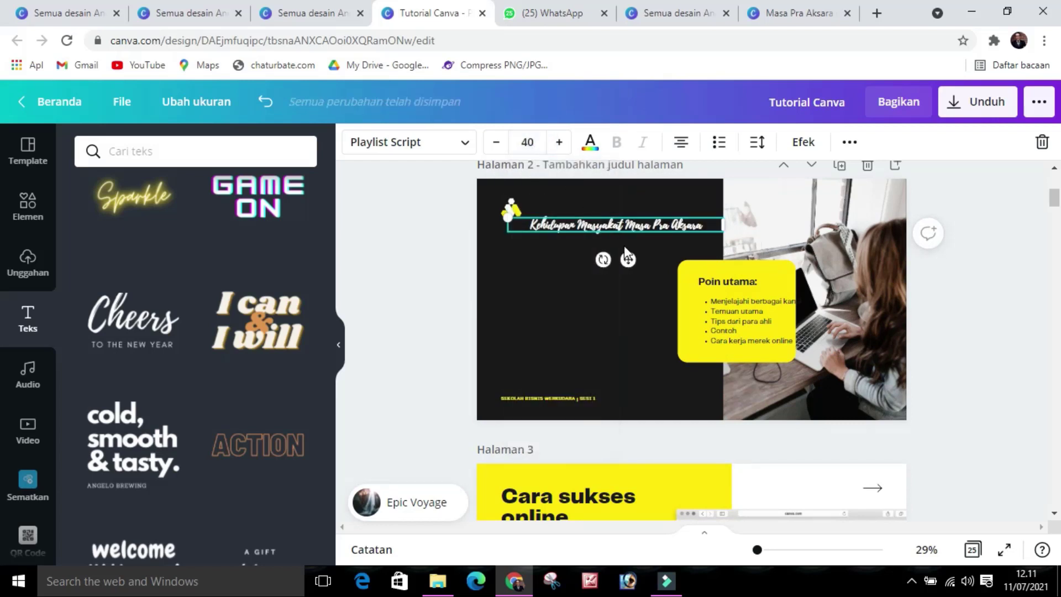
left_click(636, 224)
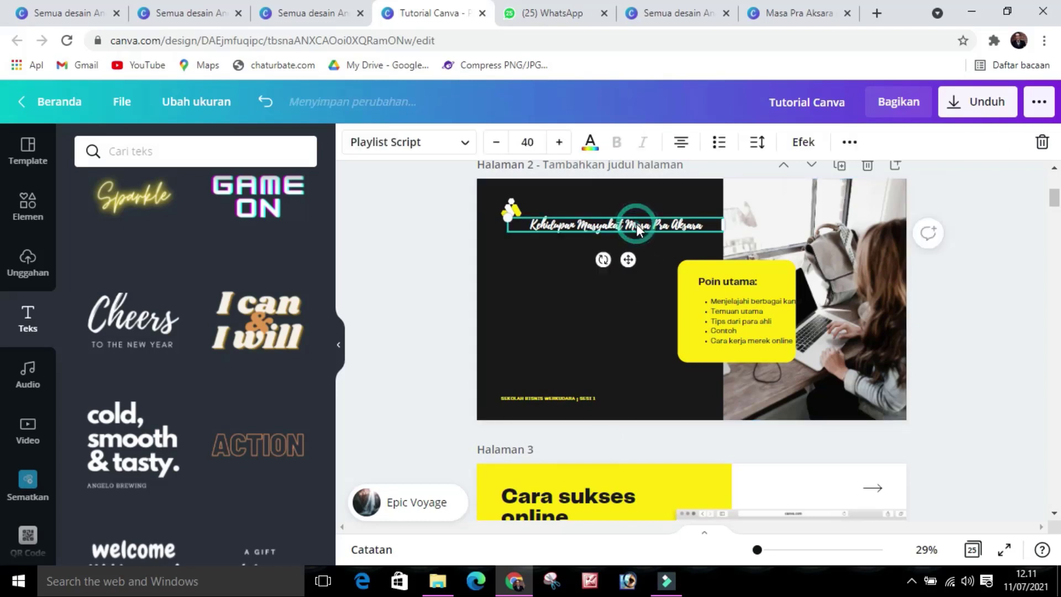
Set the script heading's font size to 60 and its line spacing to 1,24.
left_click(535, 144)
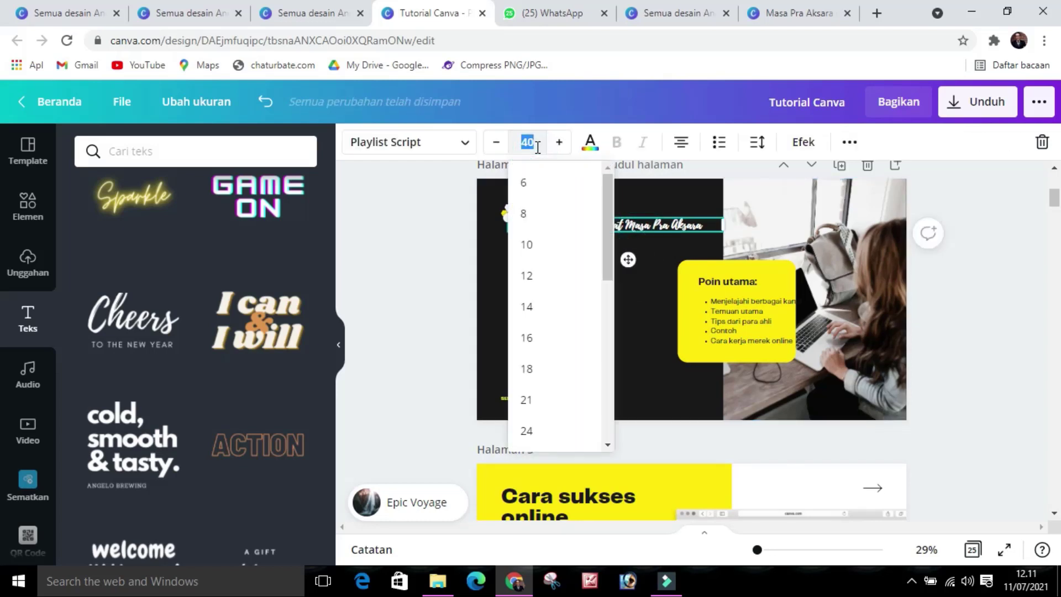
type("60")
key("Return")
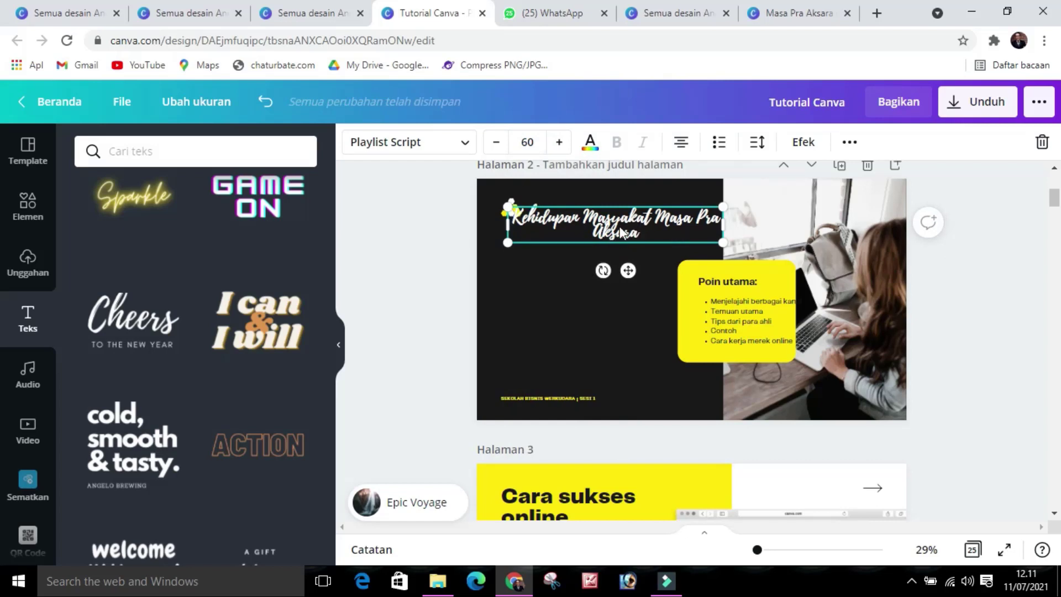
left_click(757, 143)
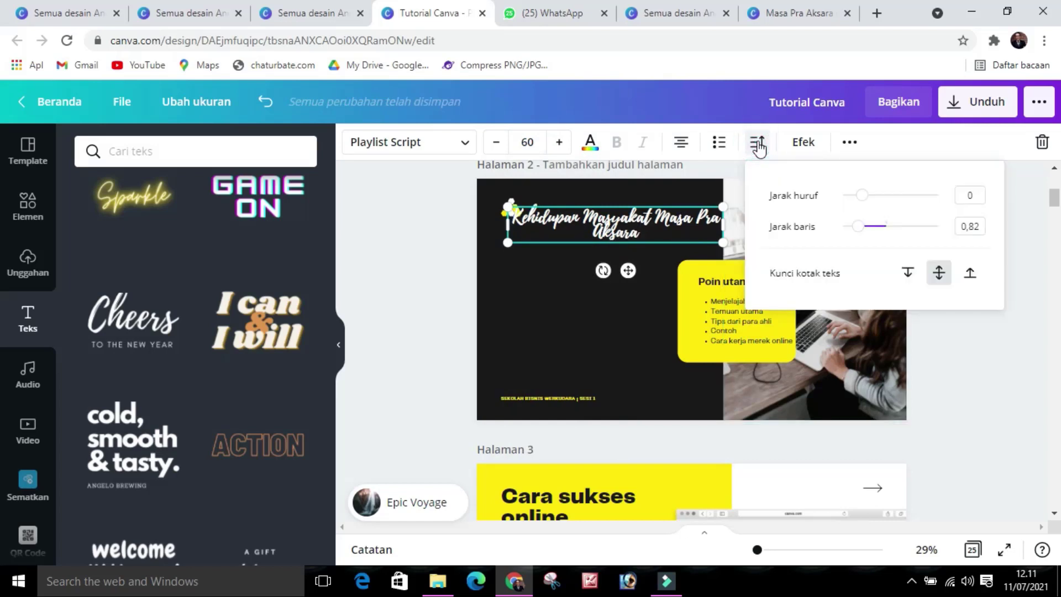
left_click_drag(859, 235, 882, 238)
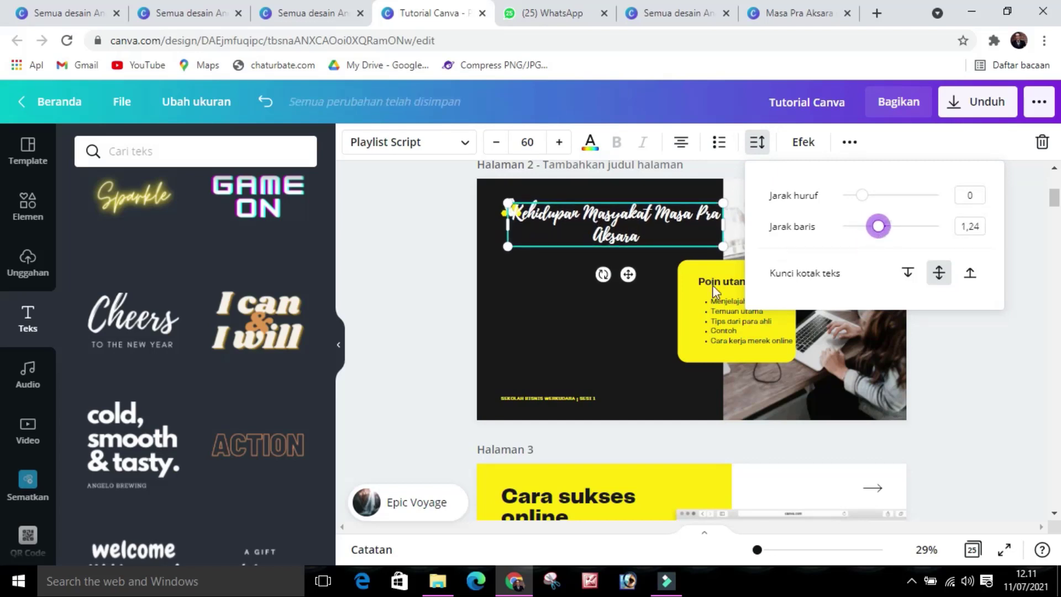
left_click(634, 373)
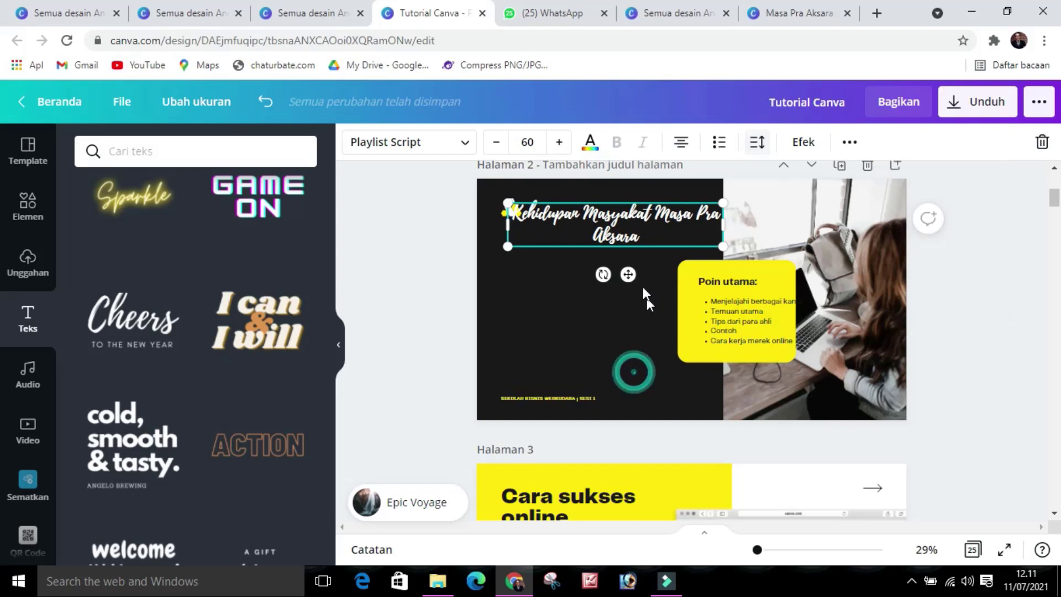
Narrow the script heading's text box so that "Pra Aksara" wraps onto the second line.
left_click(671, 215)
left_click_drag(725, 223, 703, 222)
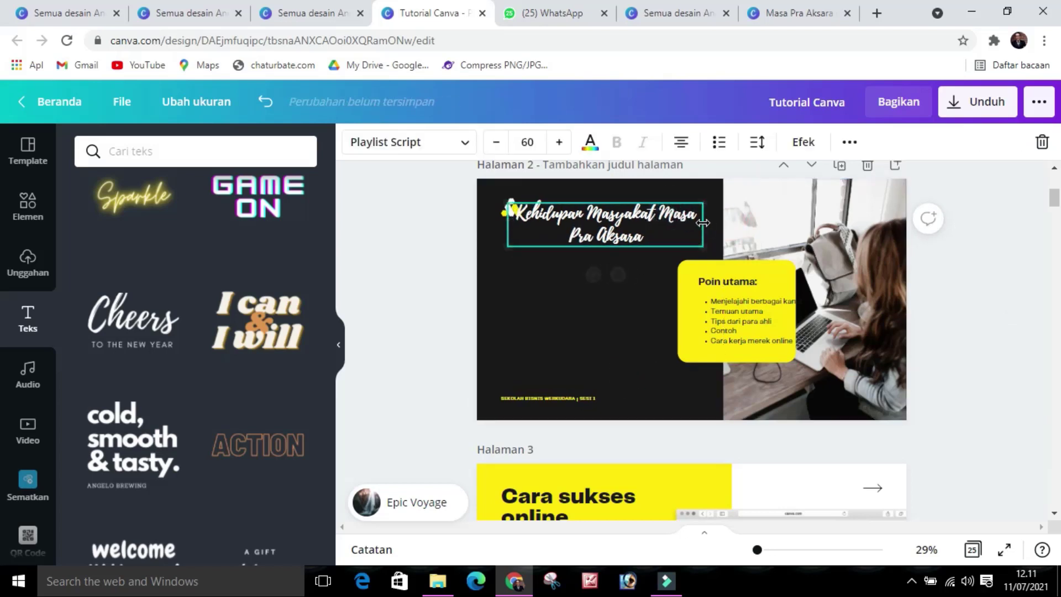
left_click(547, 250)
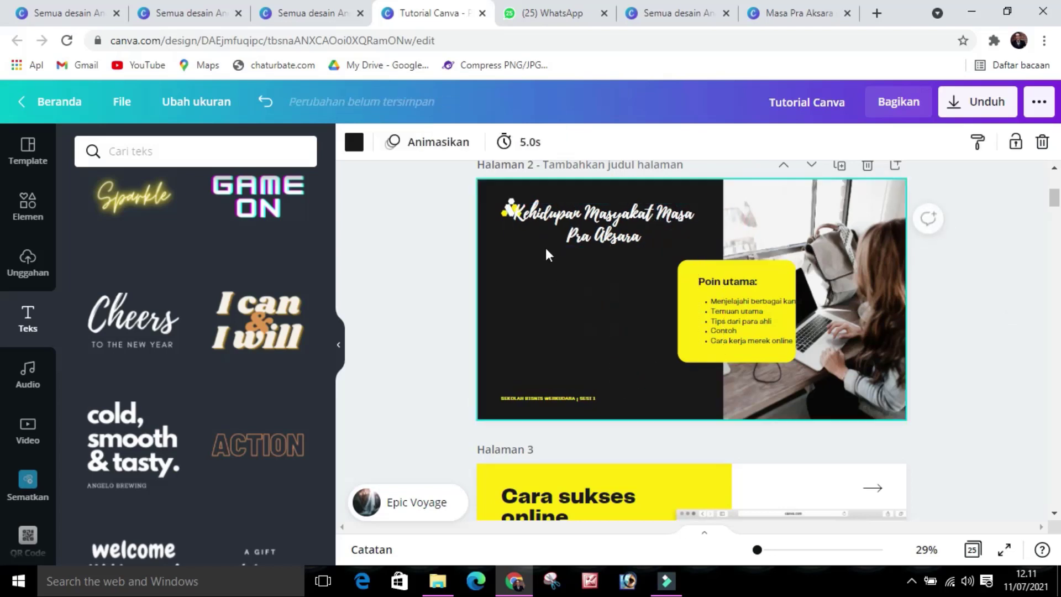
Move page 2's logo closer to the upper left corner and place the script heading just below and right of it.
left_click_drag(602, 233, 602, 264)
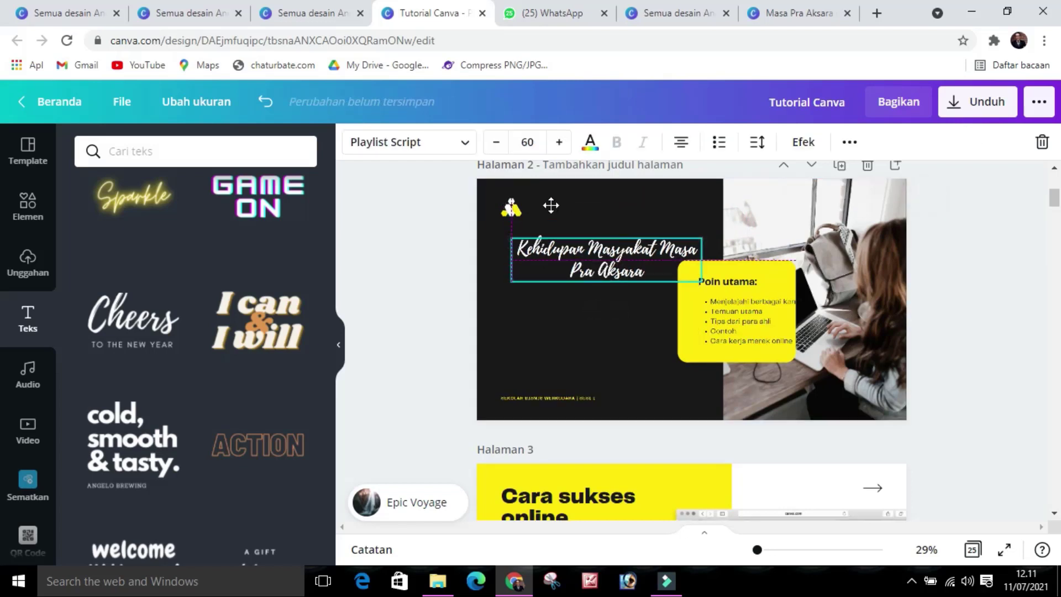
mouse_move(512, 206)
left_mouse_down()
mouse_move(492, 201)
mouse_move(502, 203)
left_mouse_up()
left_click(590, 269)
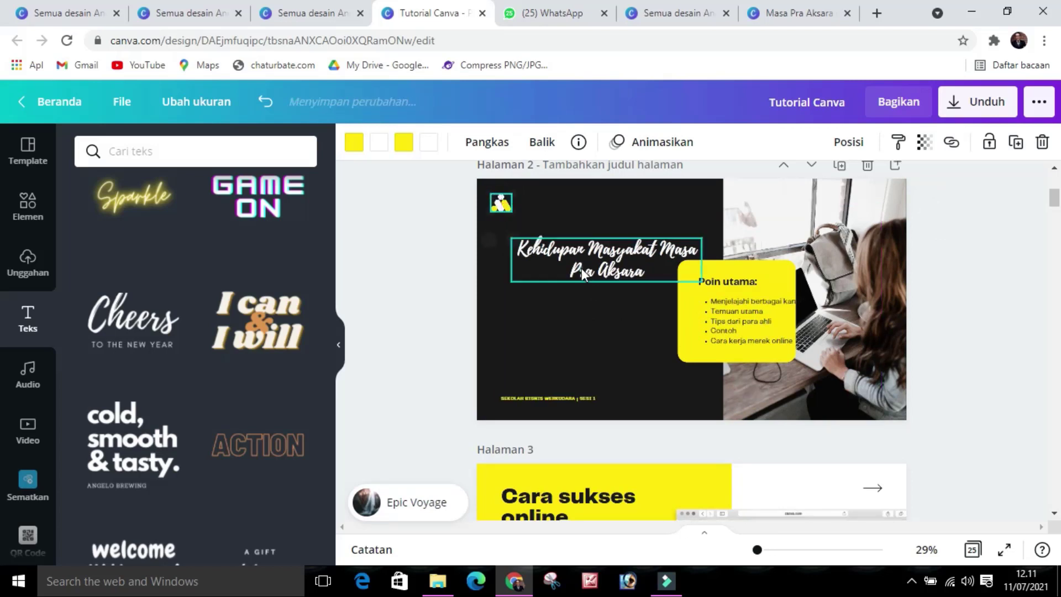
left_click_drag(590, 269, 587, 247)
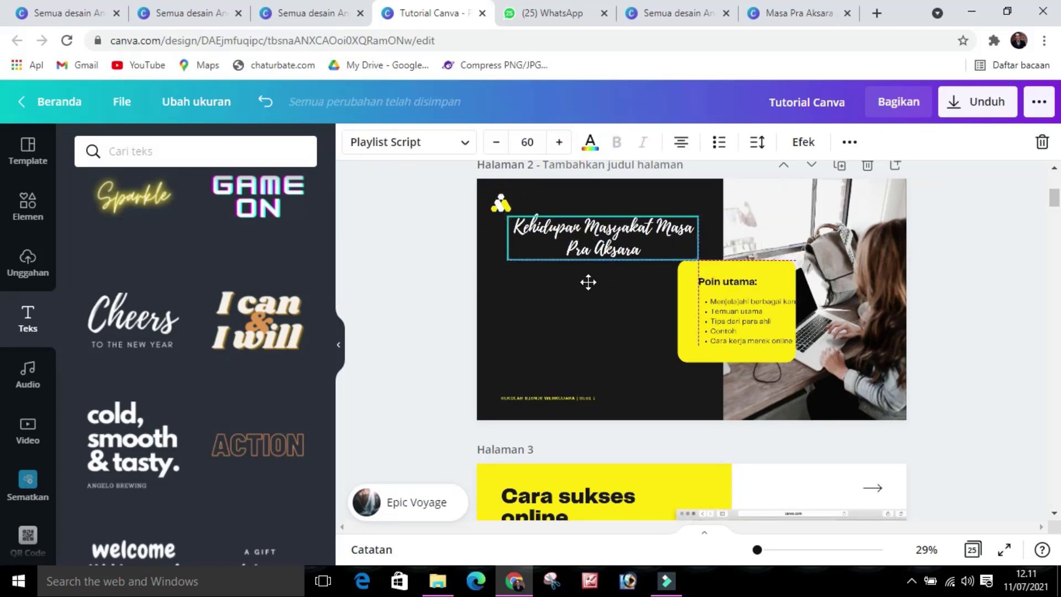
left_click(955, 337)
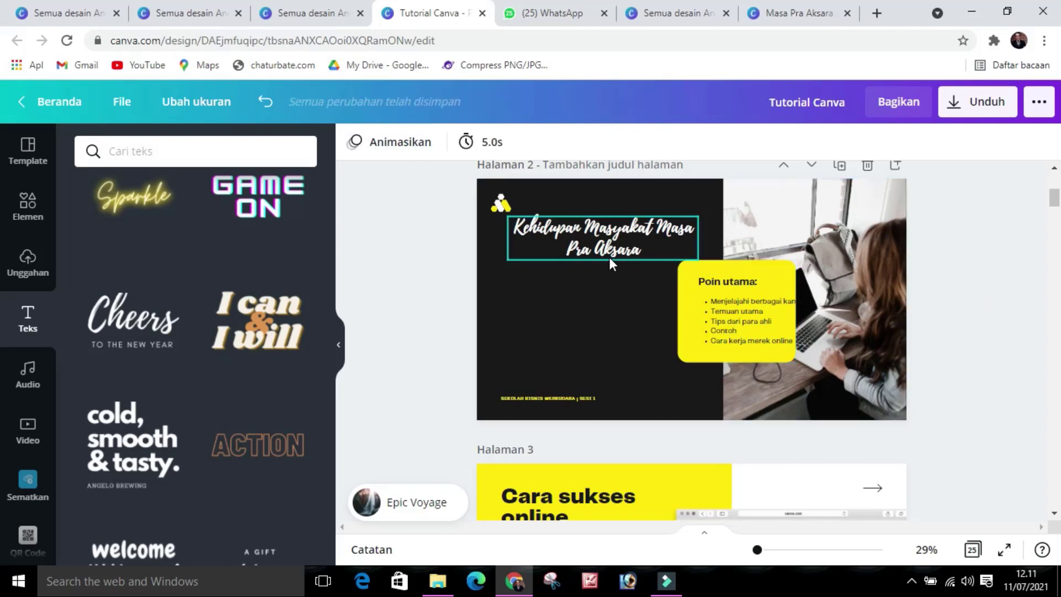
Move the "Sekolah Bisnis Werkudara | Sesi 1" text up beneath the script heading and increase its font size to 23.
left_click(566, 398)
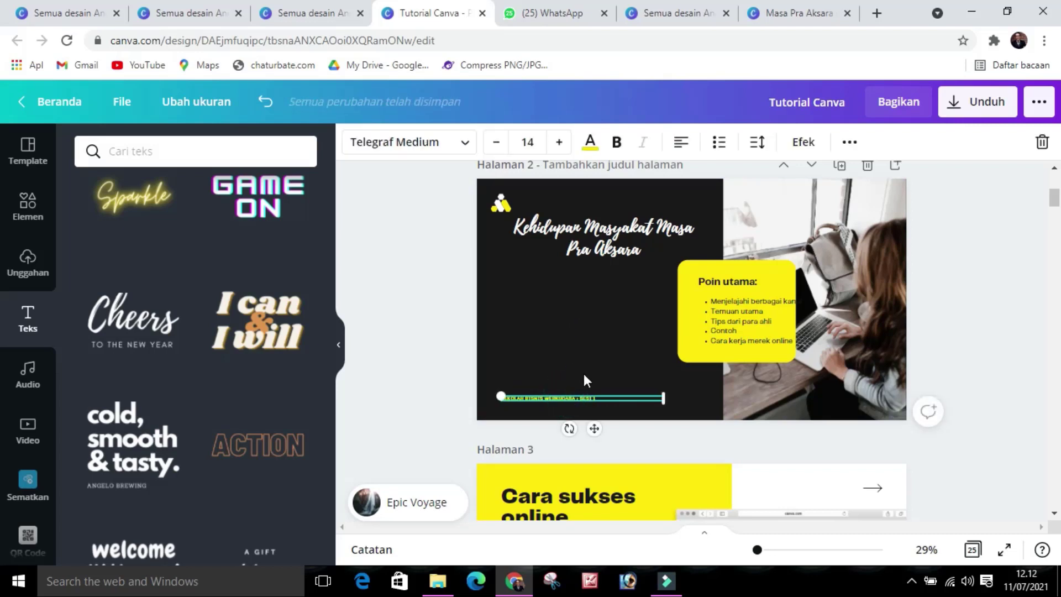
left_click_drag(594, 429, 604, 324)
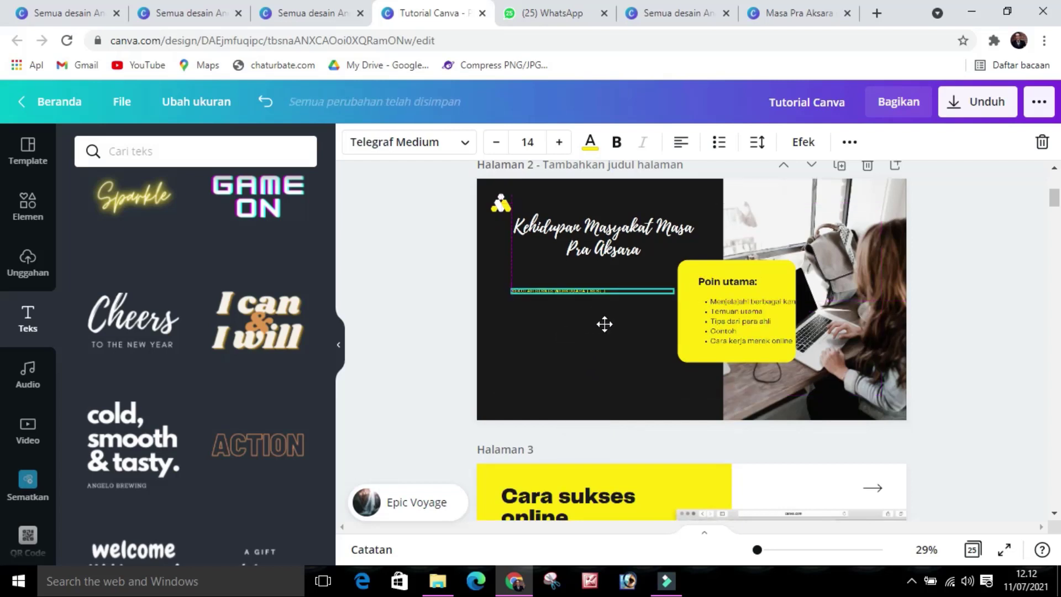
left_click(559, 142)
left_click(560, 142)
left_click(559, 142)
left_click(560, 142)
left_click(559, 142)
left_click(559, 142)
left_click(559, 142)
left_click(560, 143)
left_click(559, 142)
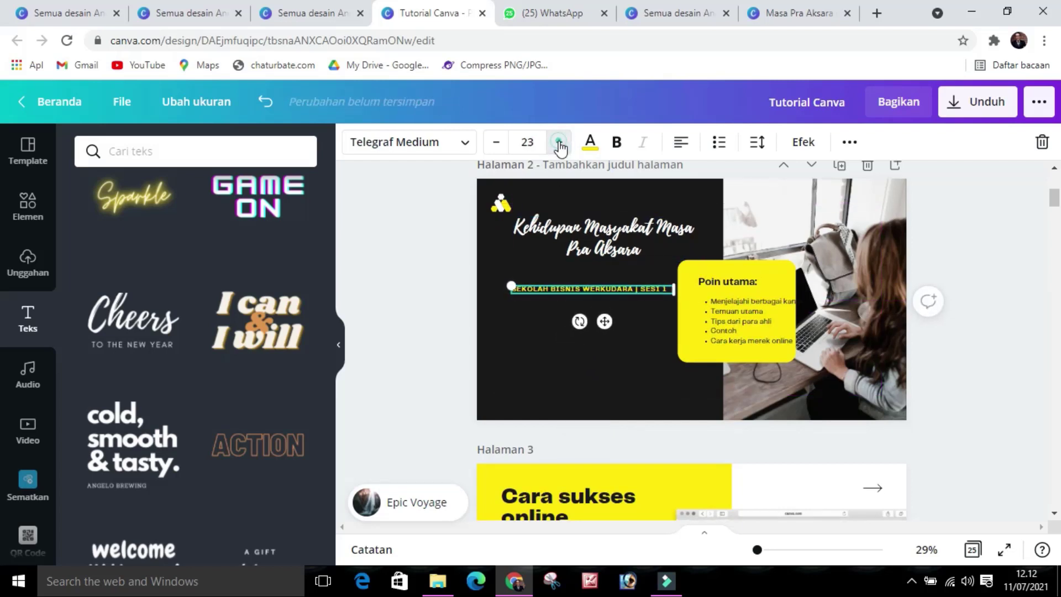
Increase the "Sekolah Bisnis Werkudara | Sesi 1" text's font size to 26 and replace its wording with "TUJUAN PEMBELAJARAN".
left_click(559, 142)
left_click(560, 142)
left_click(559, 142)
double_click(620, 279)
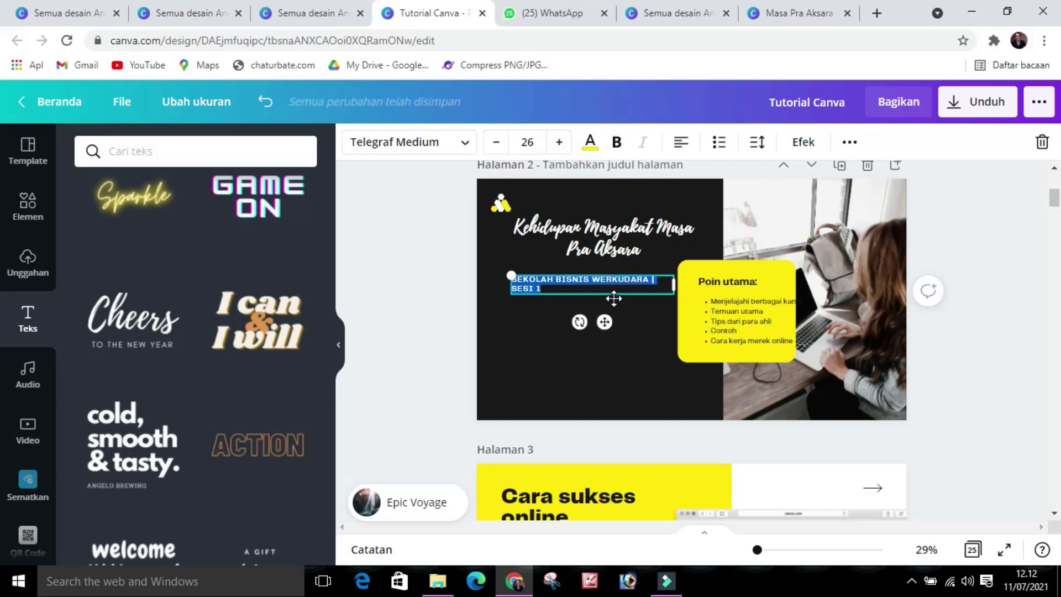
key("BackSpace")
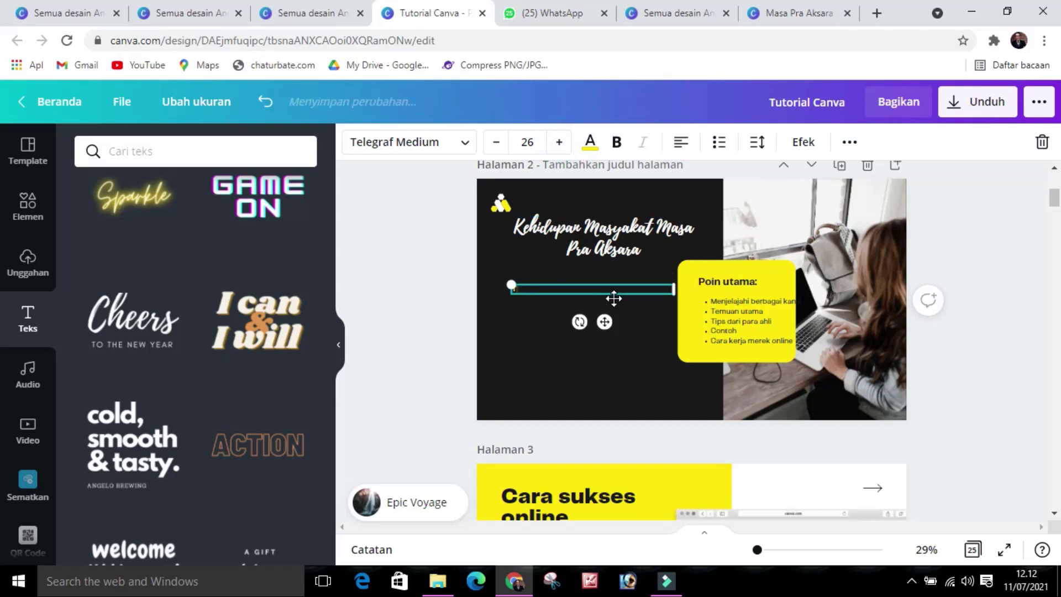
type("TUJUAN PEMBELAJARAN")
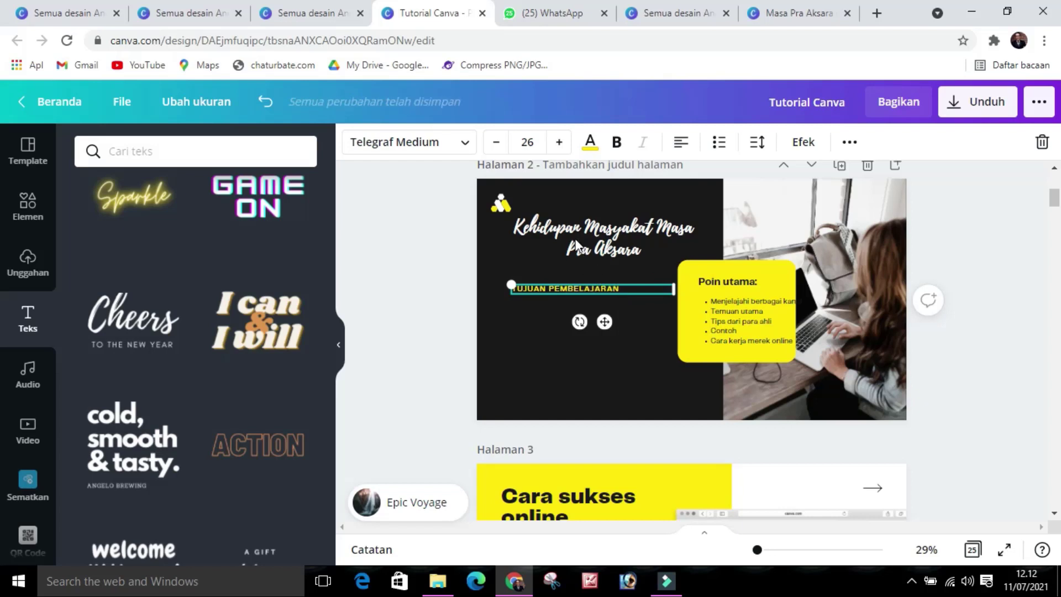
Set the "TUJUAN PEMBELAJARAN" text's font size to 40 and move it straight down to leave a gap below the script heading.
left_click(534, 141)
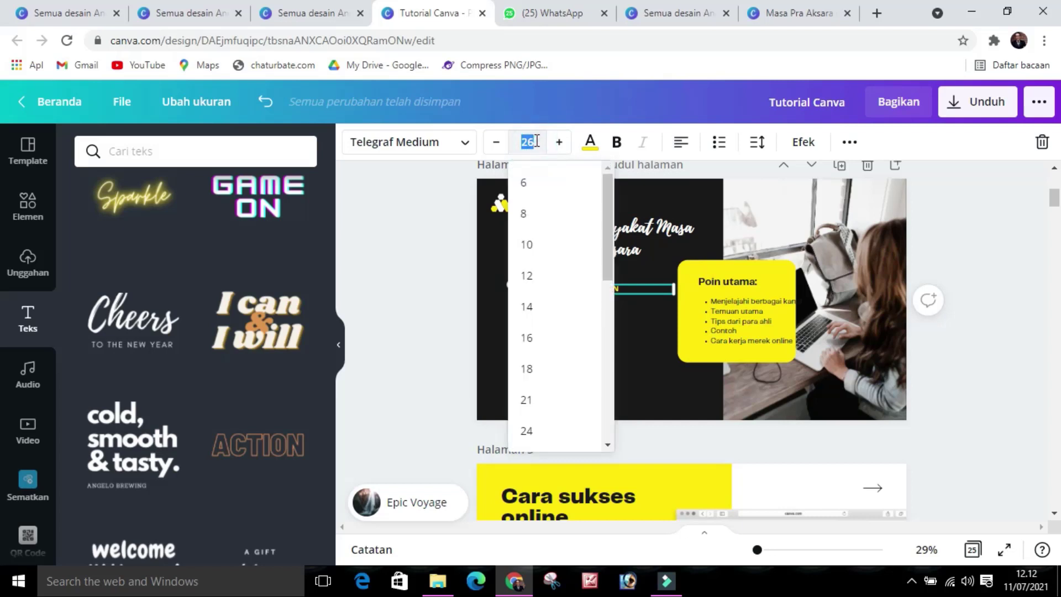
left_click(534, 141)
left_click(533, 142)
key("Return")
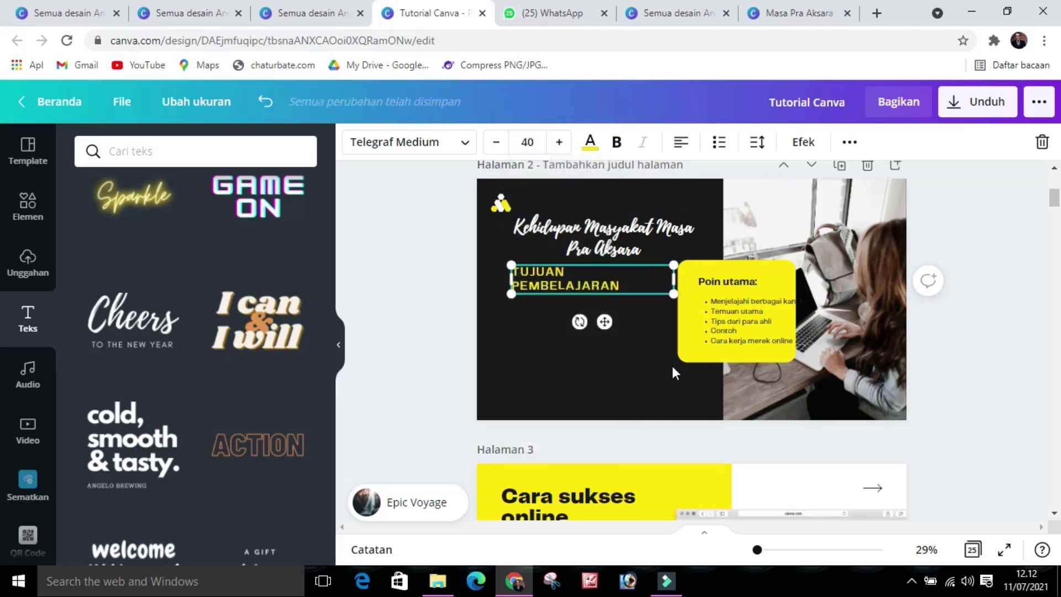
left_click(978, 385)
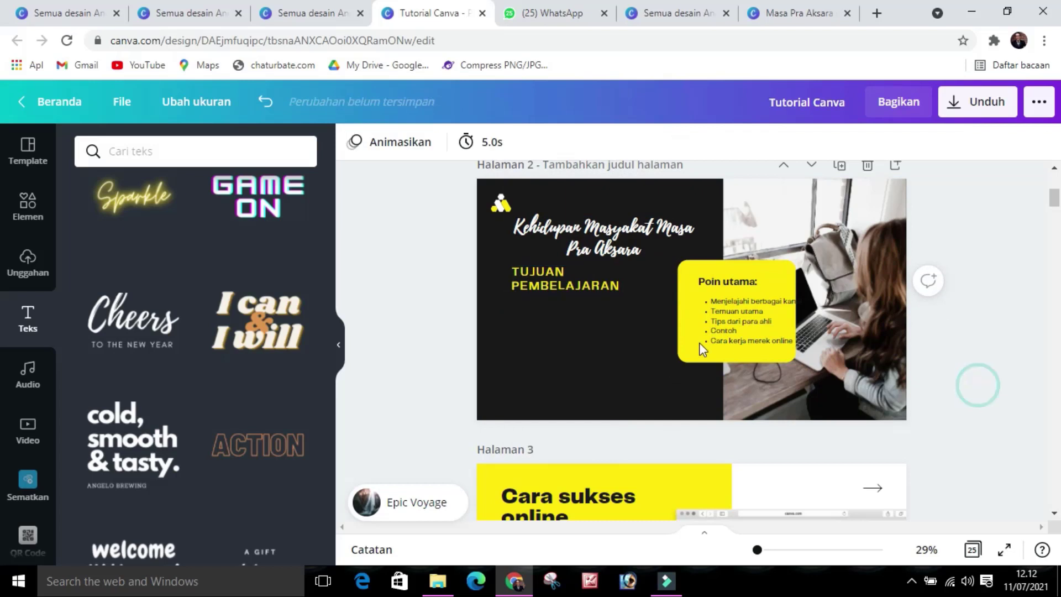
left_click(563, 283)
left_click_drag(563, 284, 562, 314)
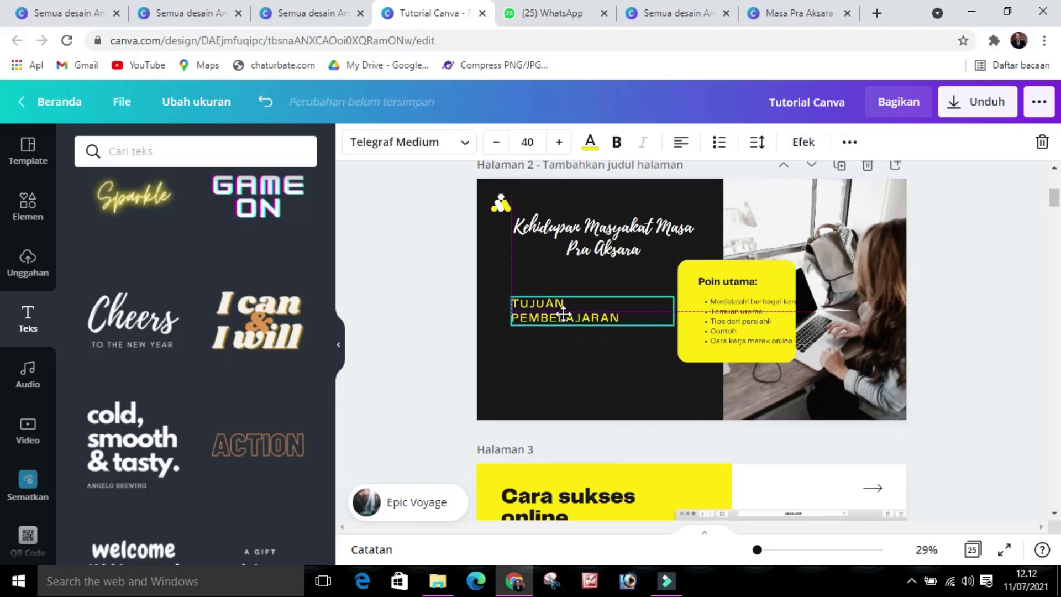
left_click(961, 374)
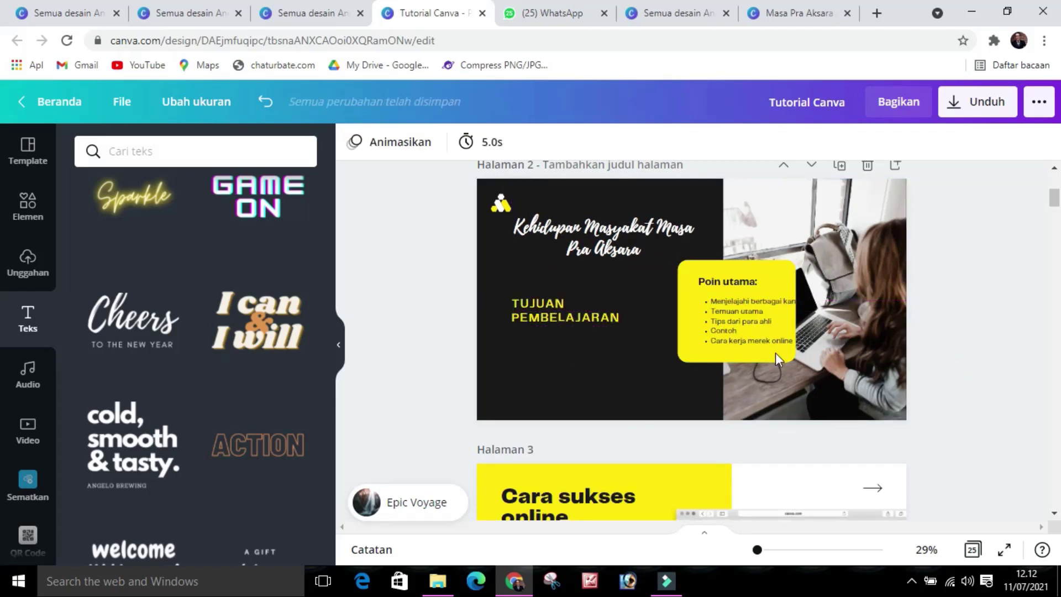
Delete the bullet list and the "Poin utama:" heading from page 2's yellow box.
left_click(745, 320)
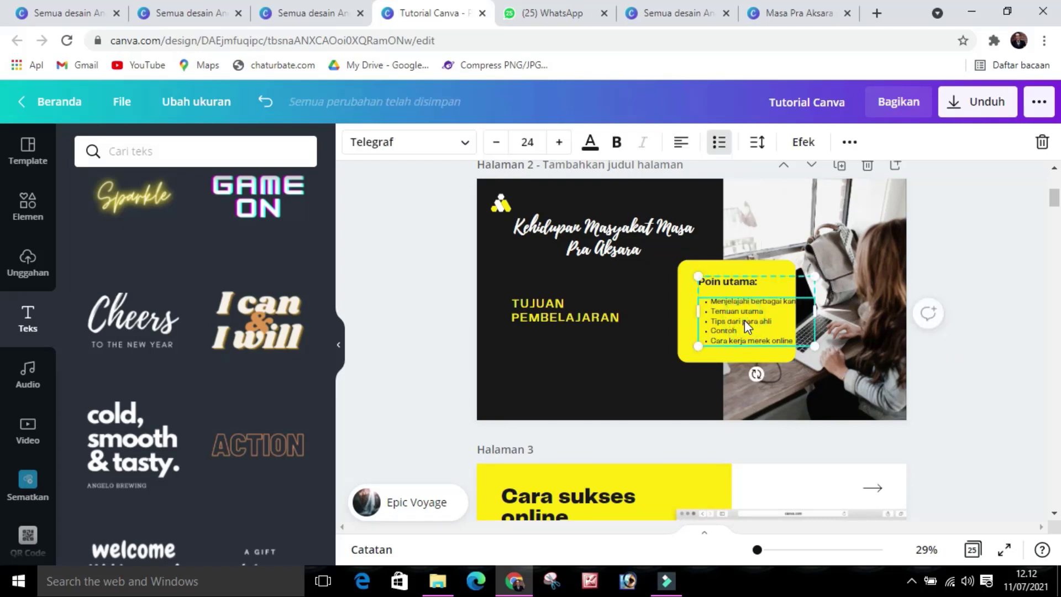
key("Delete")
left_click(733, 286)
key("Delete")
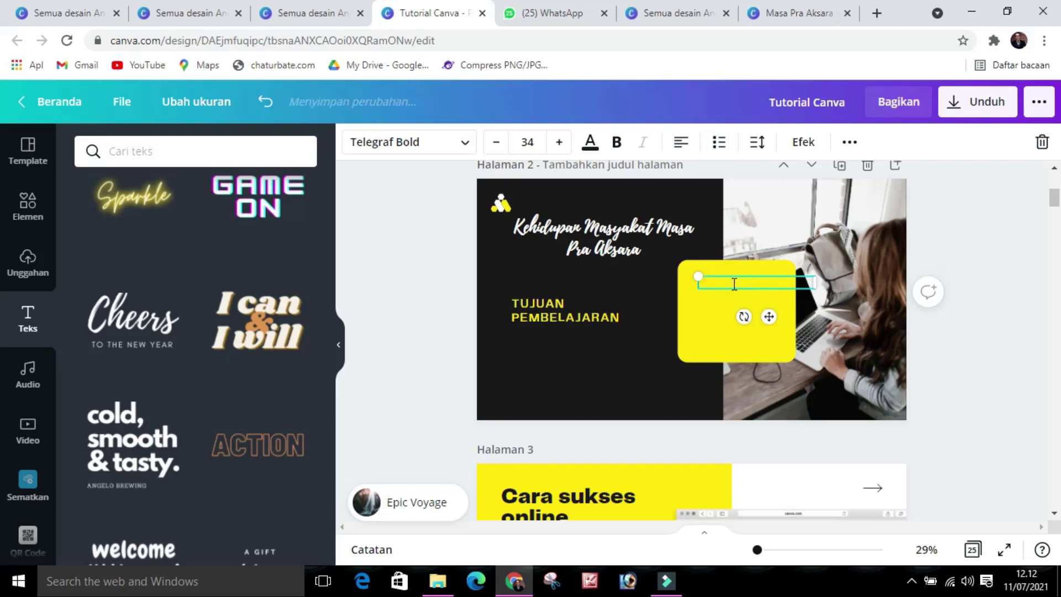
left_click(983, 357)
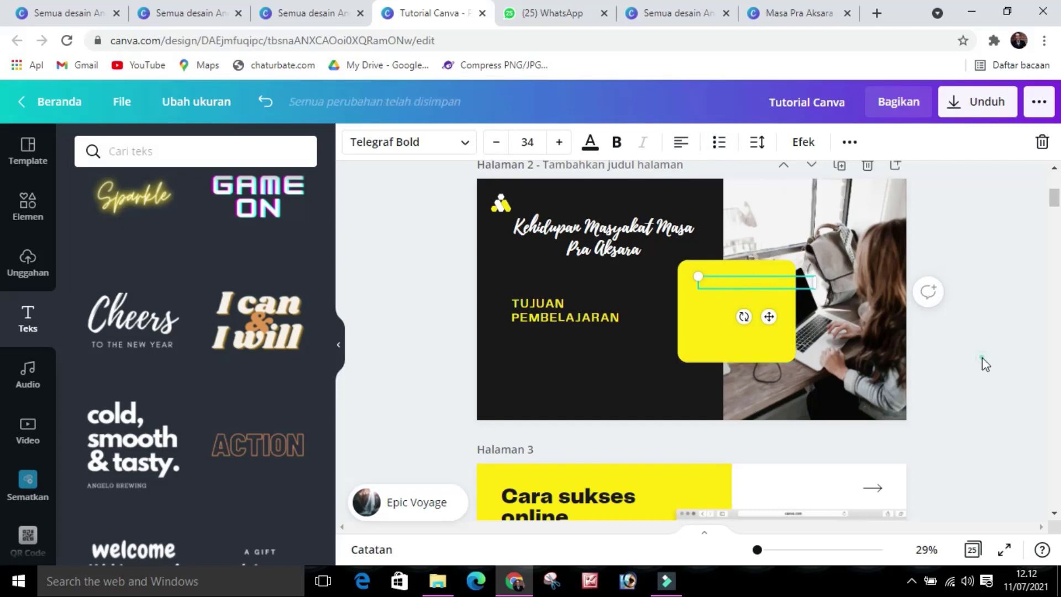
Shrink the yellow box slightly and move it half past page 2's bottom edge, centred on the border between dark panel and photo.
left_click(756, 312)
mouse_move(745, 330)
left_mouse_down()
mouse_move(746, 372)
mouse_move(733, 339)
left_mouse_up()
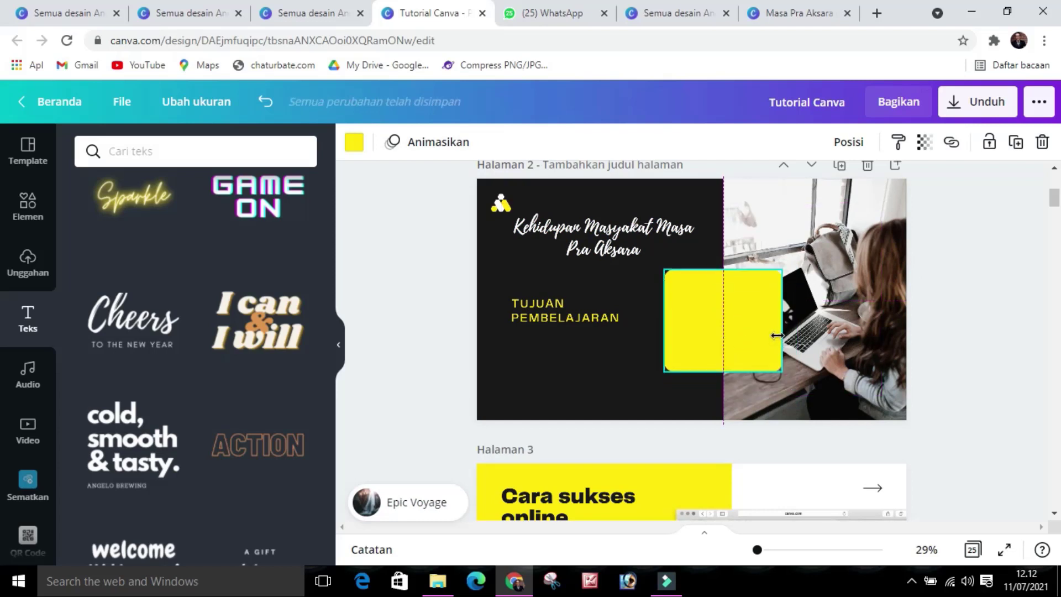
left_click_drag(774, 367, 741, 351)
left_click_drag(755, 409, 744, 435)
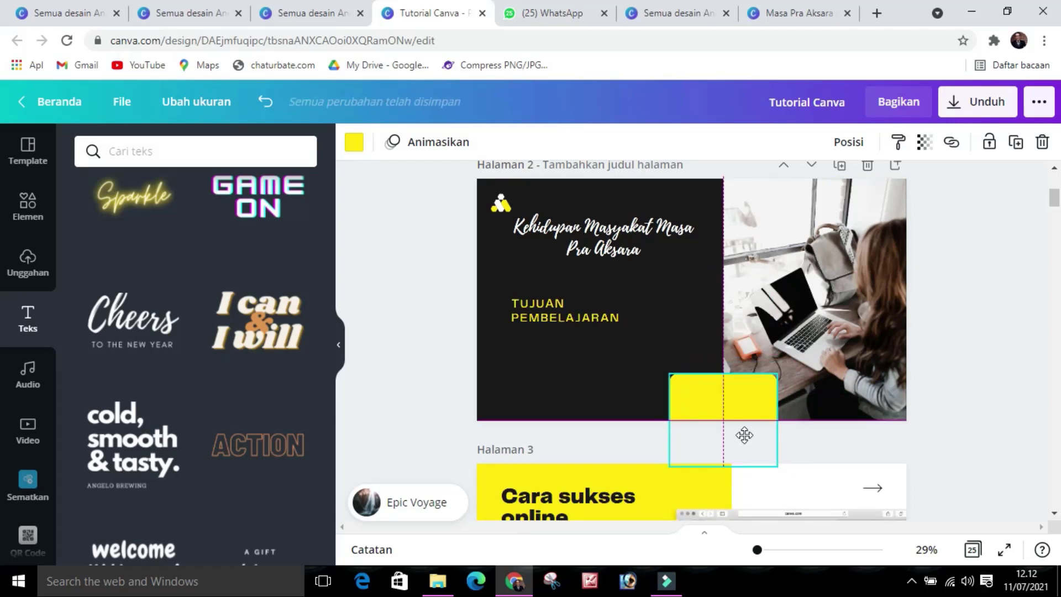
left_click(989, 420)
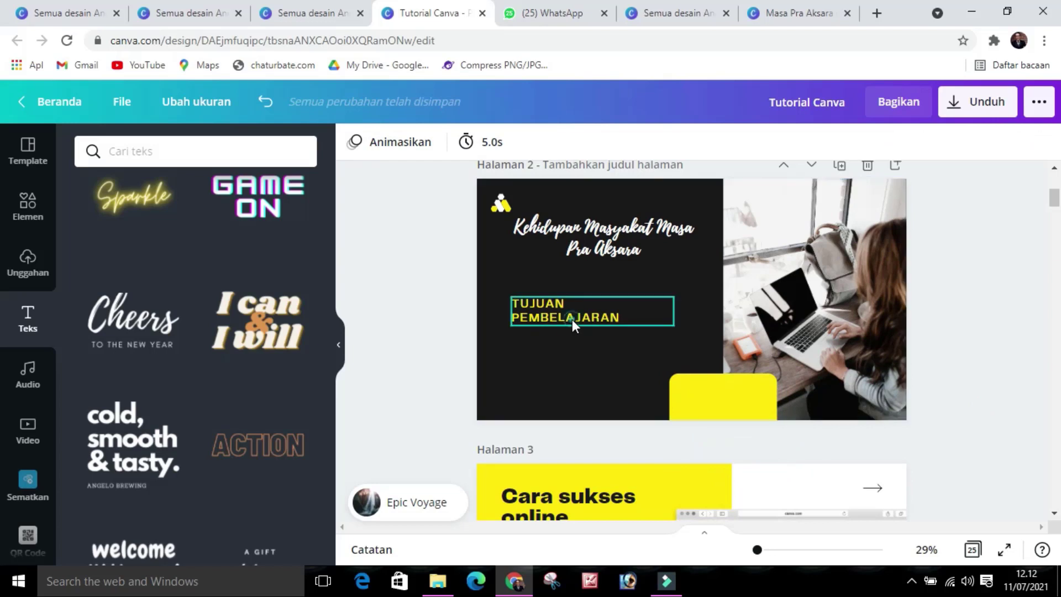
Move the "TUJUAN PEMBELAJARAN" text slightly up, closer to the script heading.
left_click_drag(572, 320, 569, 303)
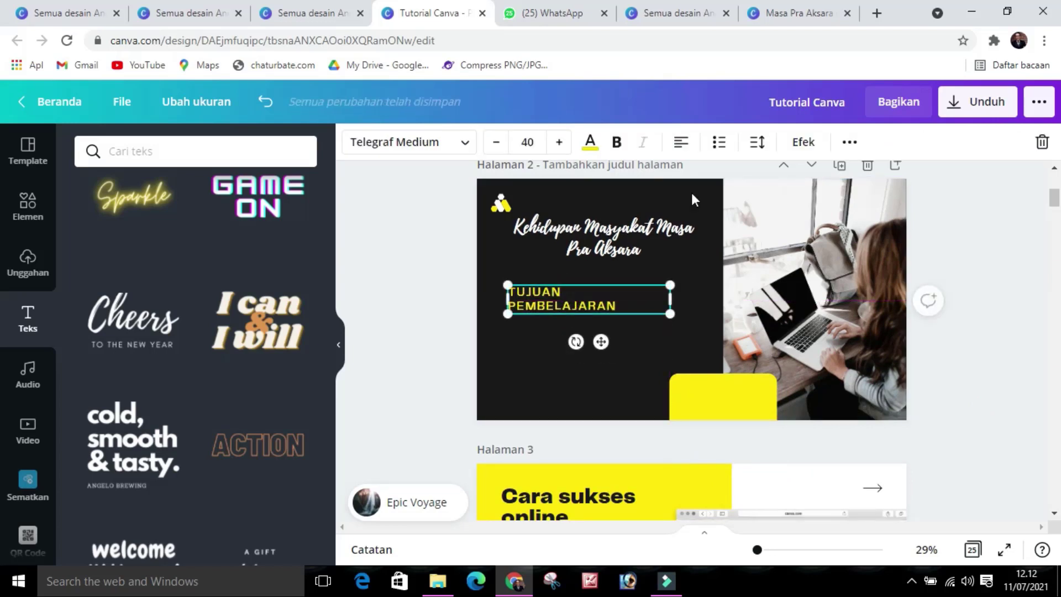
Add a subheading text box to page 2 and place it below the "TUJUAN PEMBELAJARAN" heading.
left_click(971, 338)
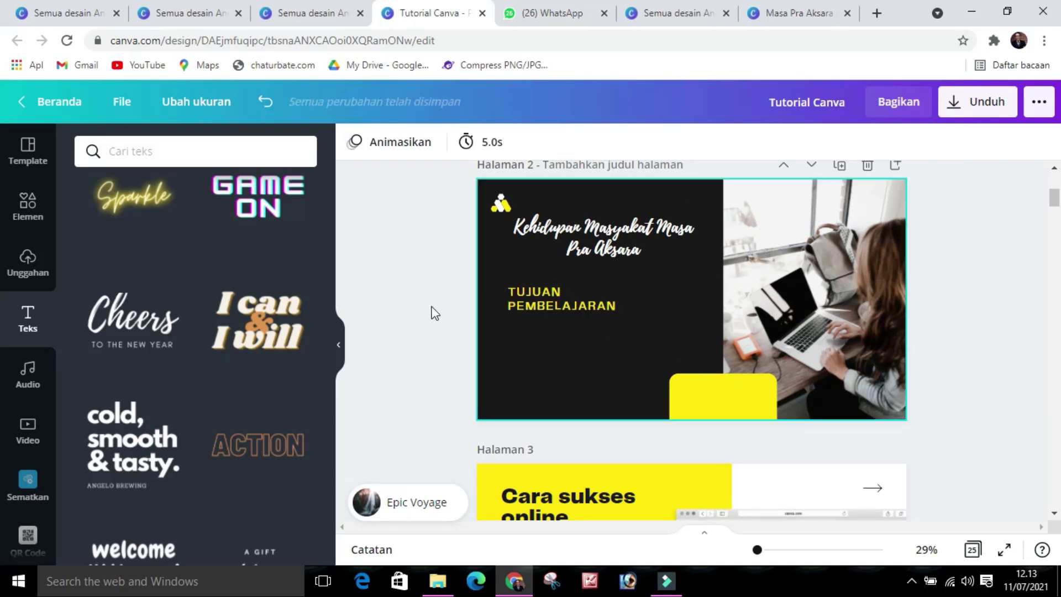
scroll(217, 366, "up", 8)
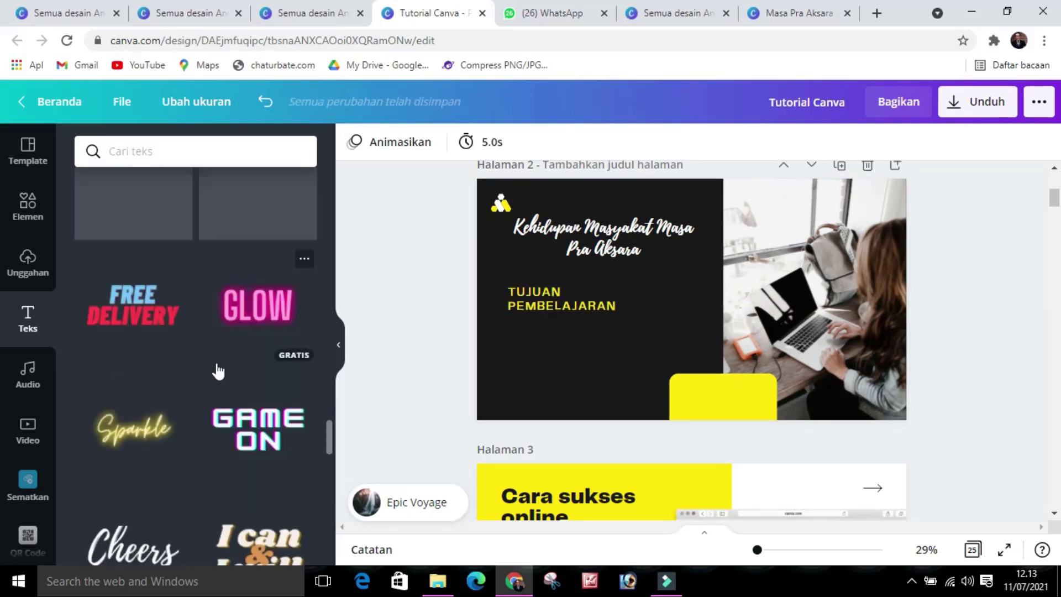
scroll(217, 369, "up", 10)
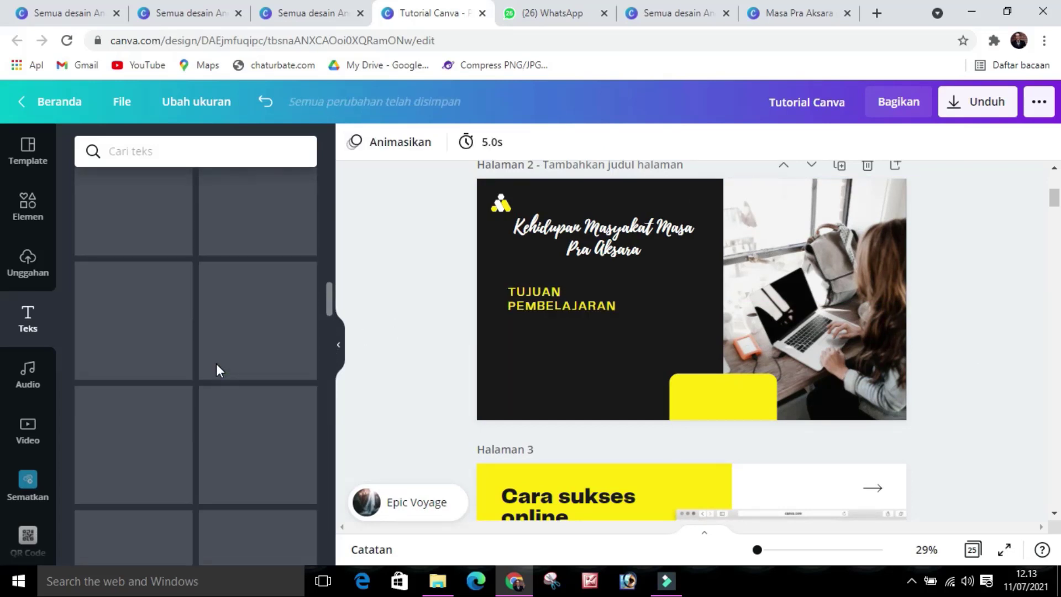
scroll(217, 364, "up", 3)
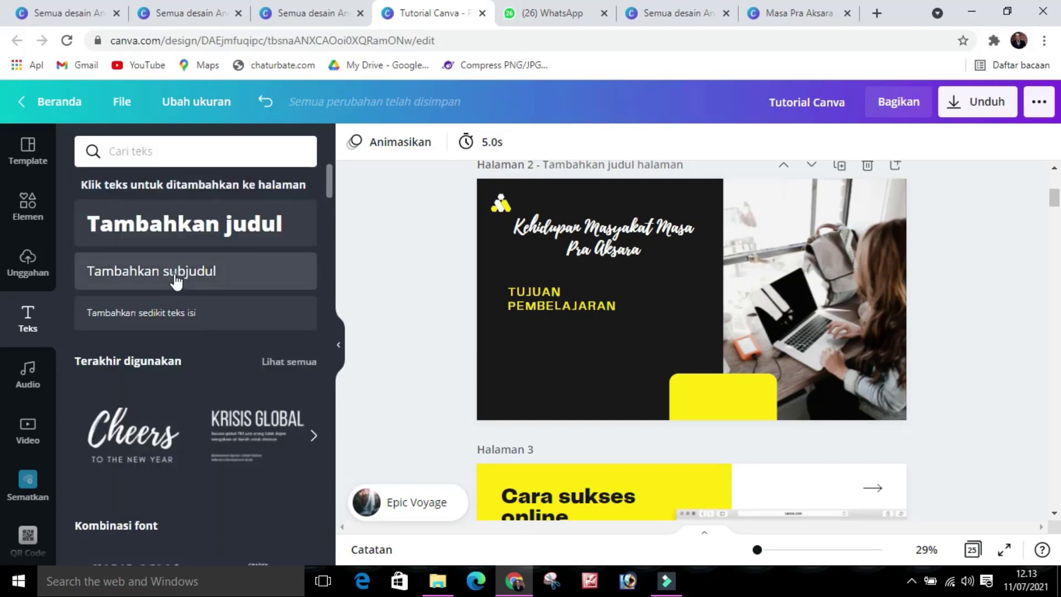
left_click(210, 277)
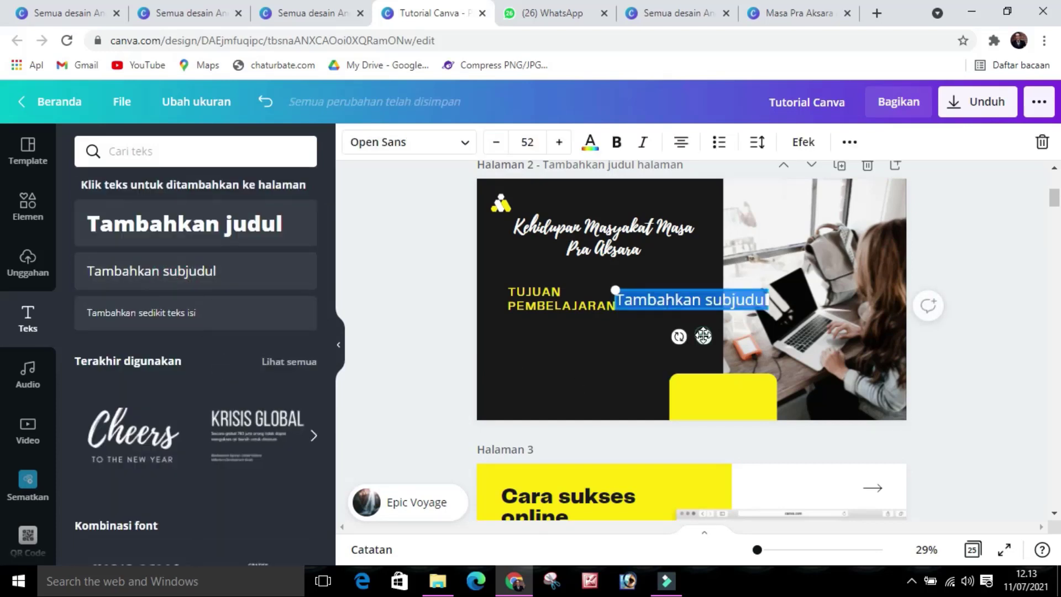
left_click_drag(570, 398, 597, 379)
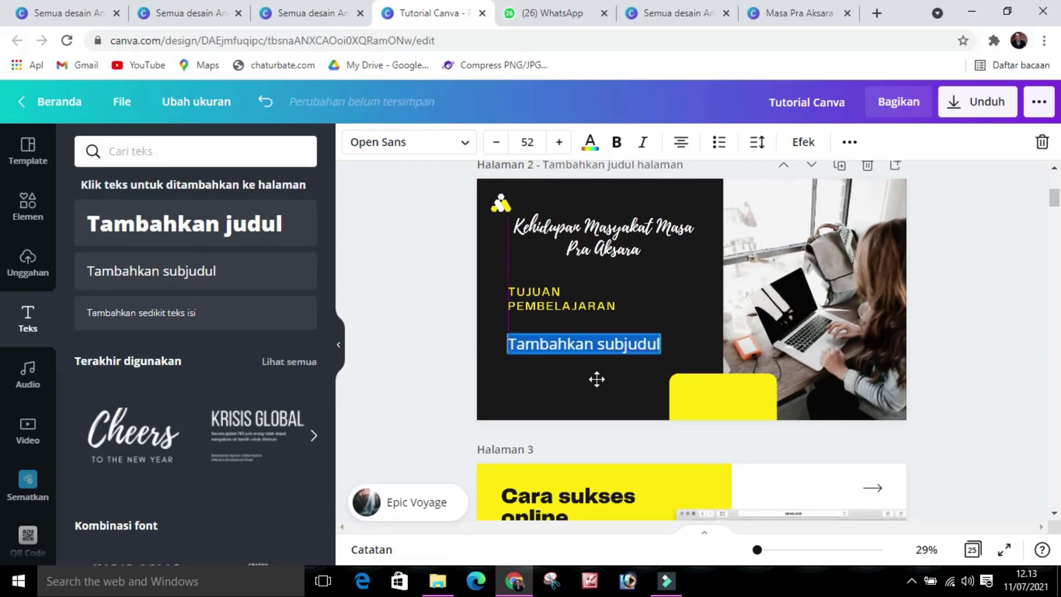
Replace the subheading placeholder with "Mampu menganalisa kehidupan manusia dan hasil-hasil budaya masyarakat pra- aksara Indonesia".
left_click(568, 349)
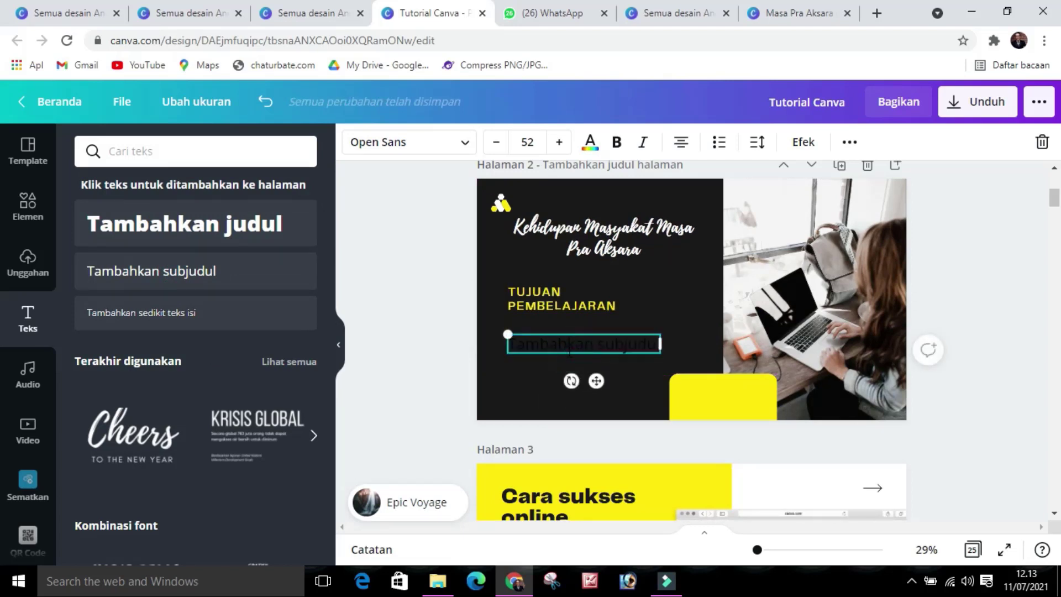
double_click(569, 350)
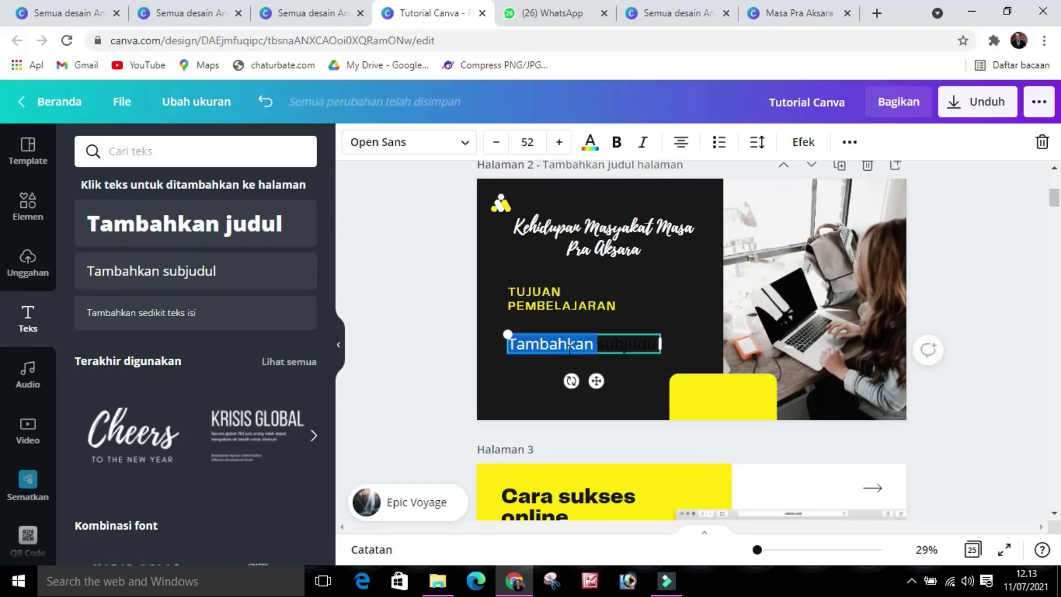
key("BackSpace")
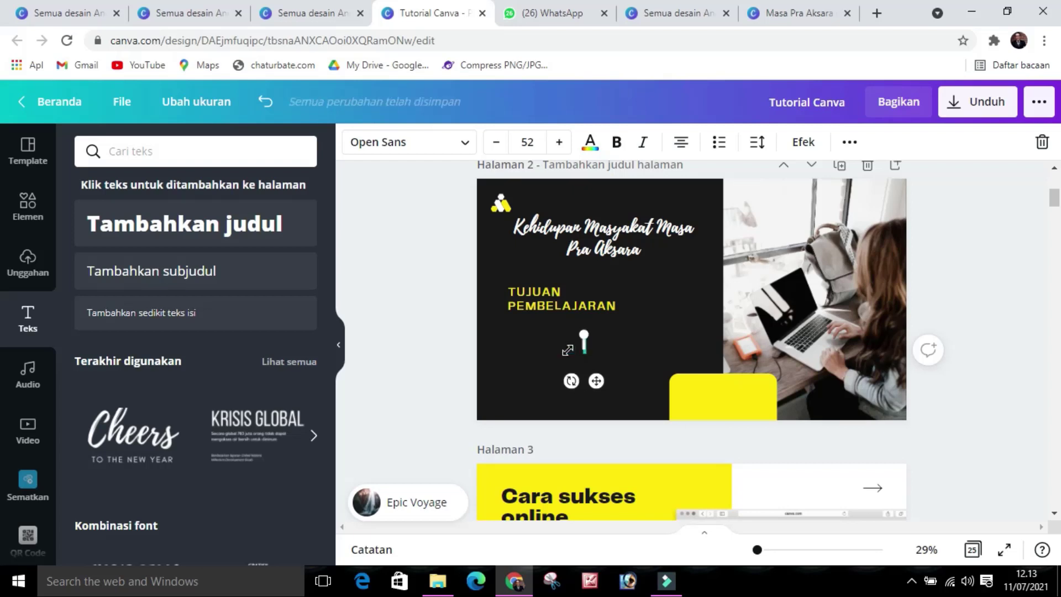
type("Mampu menganalisa kehidupan manusia dan hasil-hasil budaya masyarakat pra- aksara Indonesia")
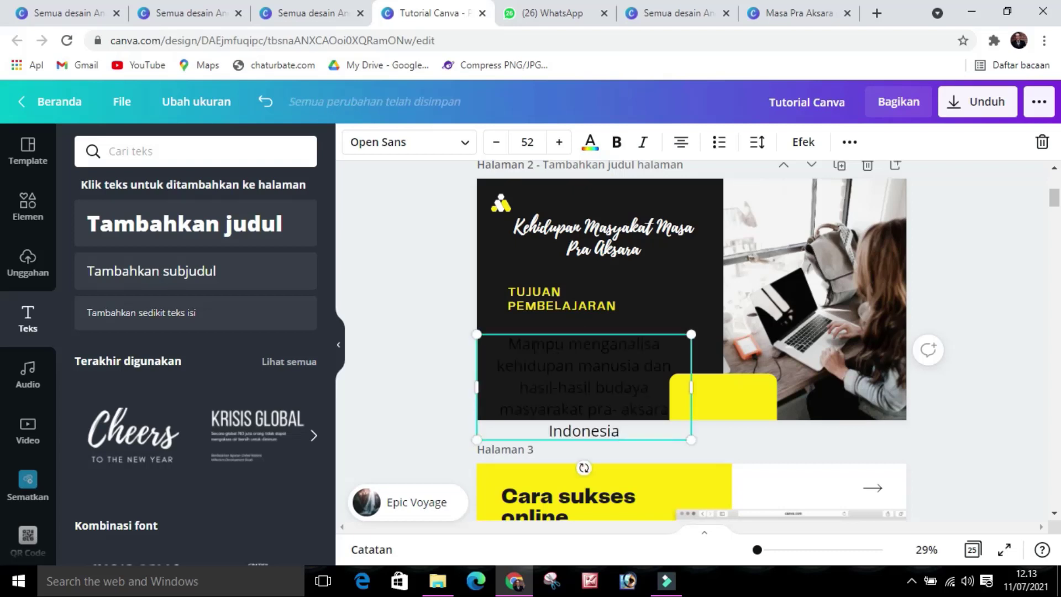
Colour the whole learning-objective paragraph white and align it to the left.
left_click_drag(508, 341, 654, 424)
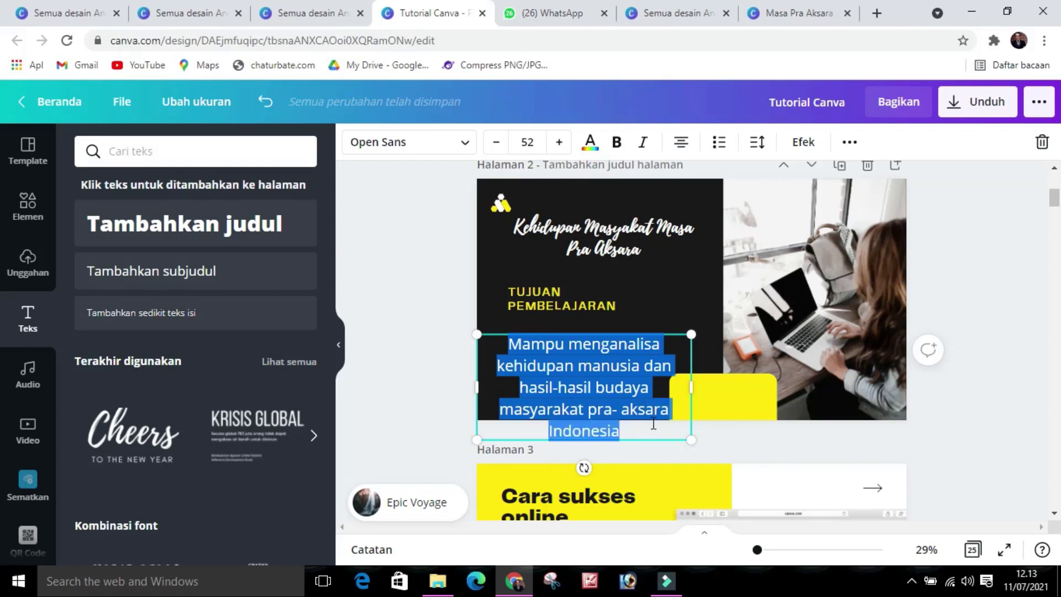
left_click(593, 145)
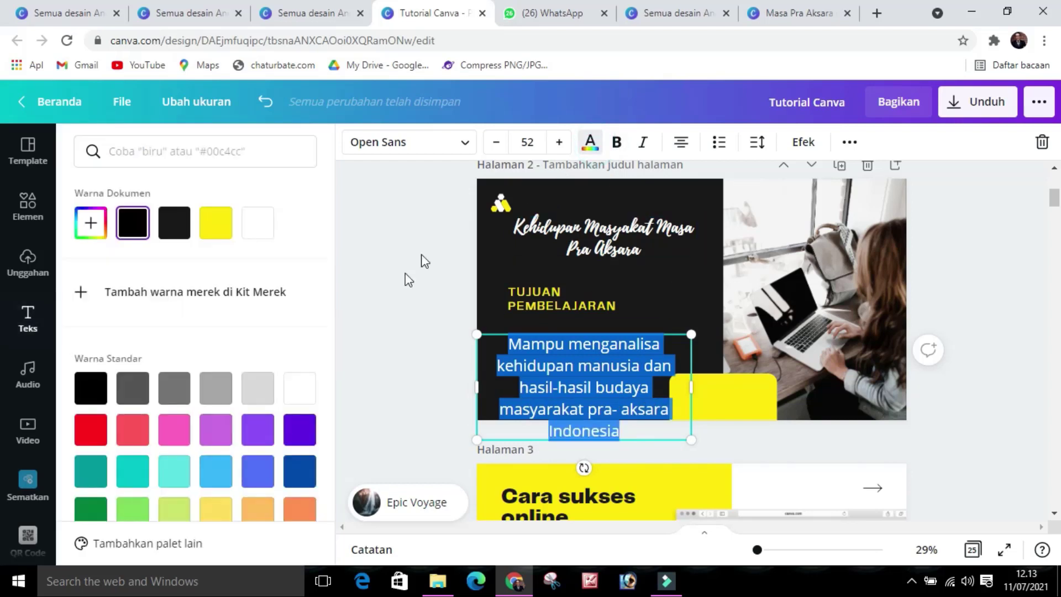
left_click(316, 390)
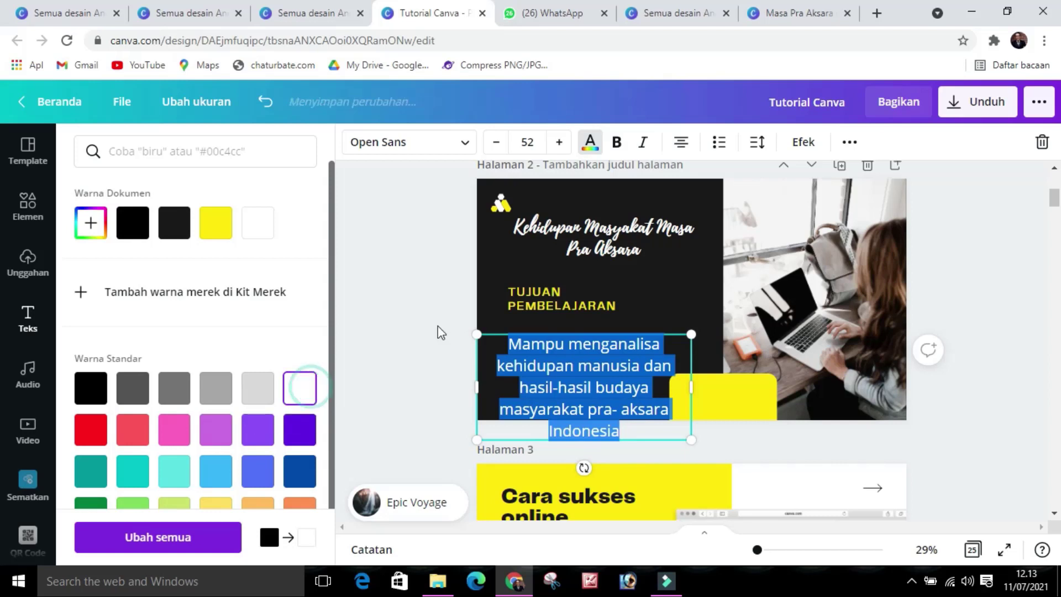
left_click(682, 144)
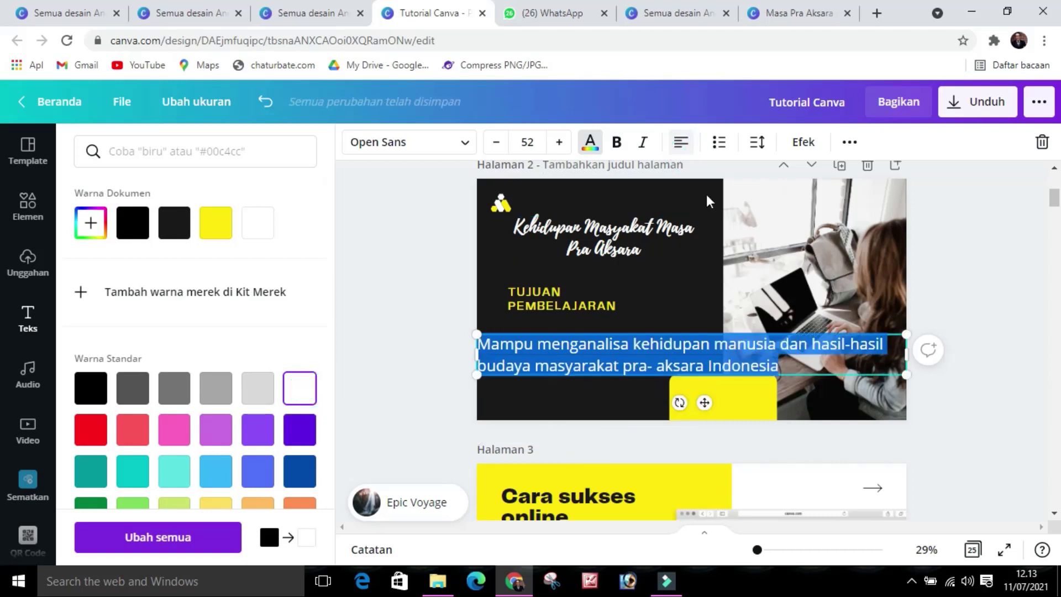
Narrow the paragraph's text box to the black area, and shift both "TUJUAN PEMBELAJARAN" and the paragraph upward.
left_click_drag(906, 358, 704, 357)
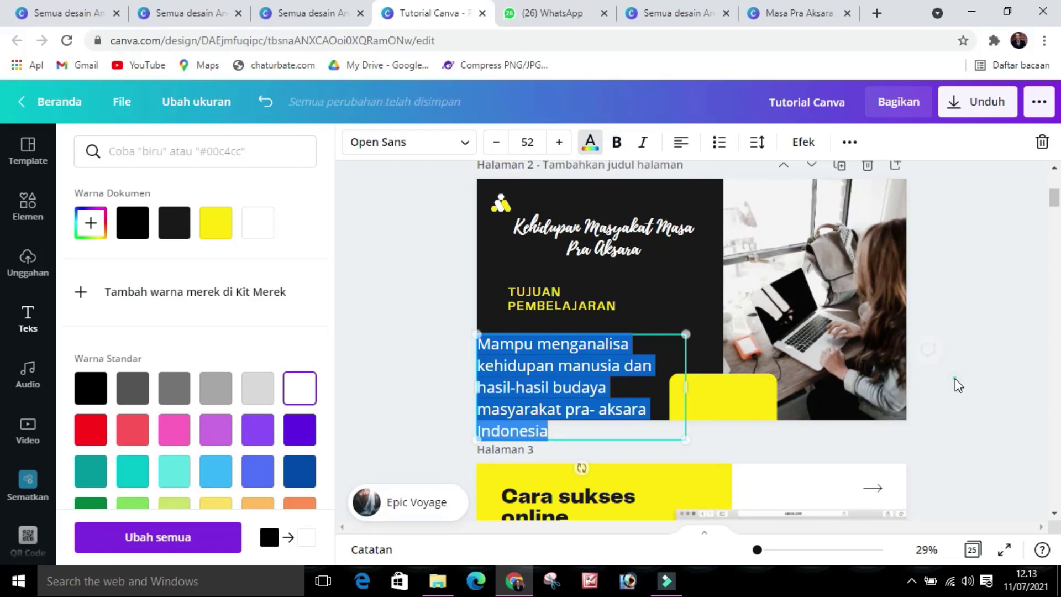
left_click(955, 379)
left_click(550, 306)
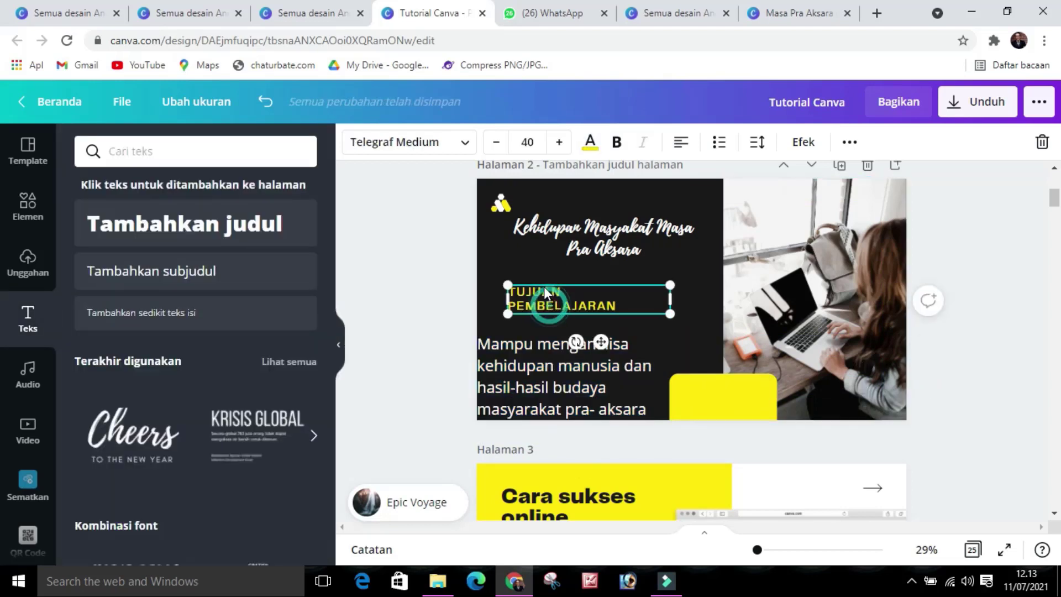
left_click_drag(549, 305, 544, 281)
left_click(534, 377)
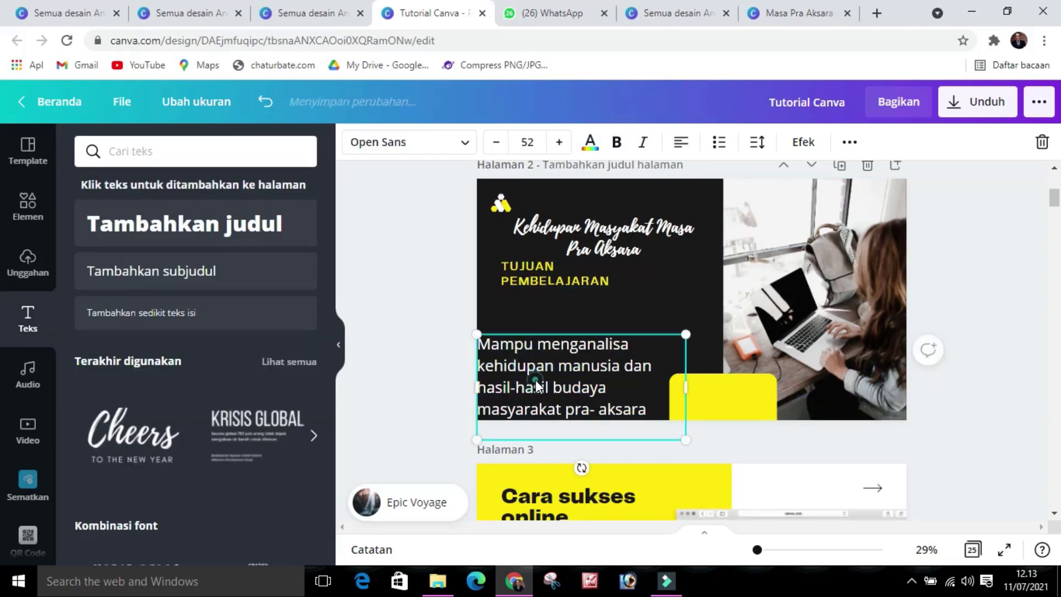
left_click_drag(536, 380, 558, 347)
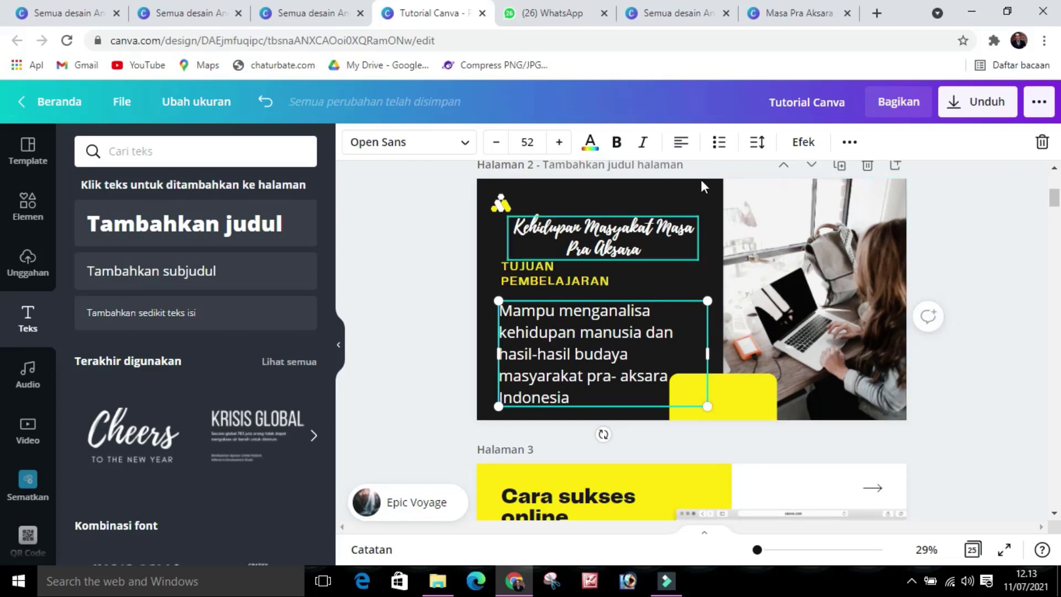
Set the paragraph's line spacing to 1,08 and reduce its font size by several points.
left_click(757, 143)
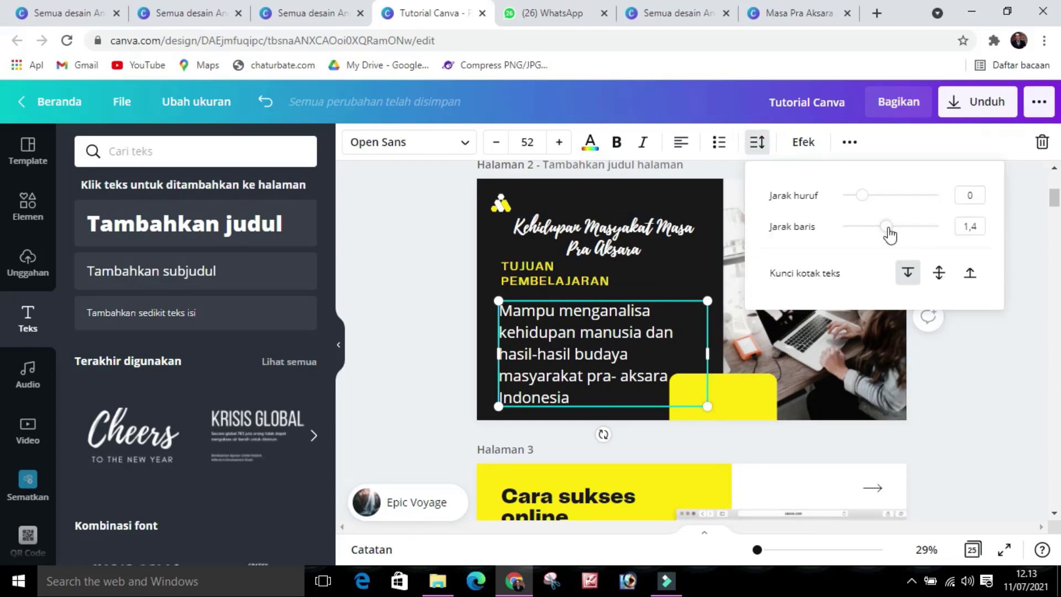
left_click_drag(890, 235, 872, 234)
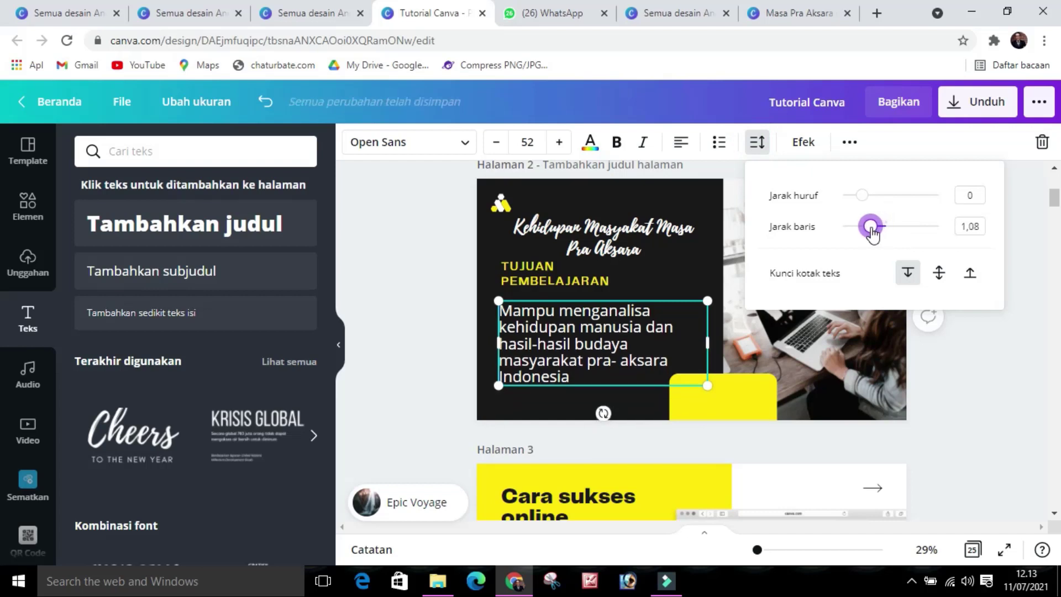
left_click(501, 143)
left_click(500, 142)
left_click(499, 143)
left_click(500, 143)
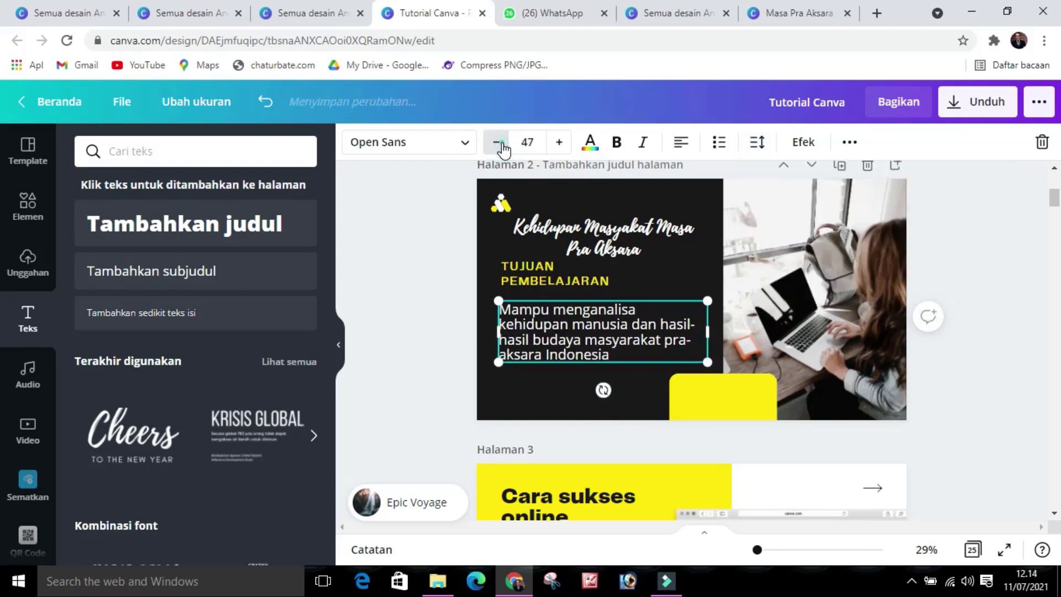
left_click(499, 142)
left_click(990, 307)
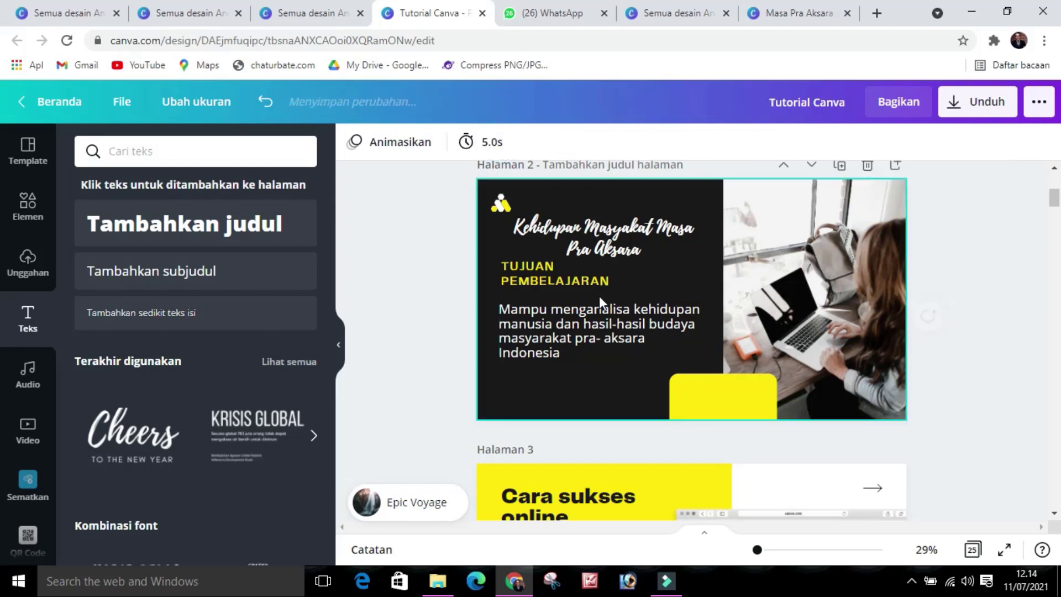
Move the paragraph lower on page 2 to leave a gap beneath the "TUJUAN PEMBELAJARAN" heading.
left_click(552, 327)
left_click_drag(553, 327, 554, 358)
left_click(969, 389)
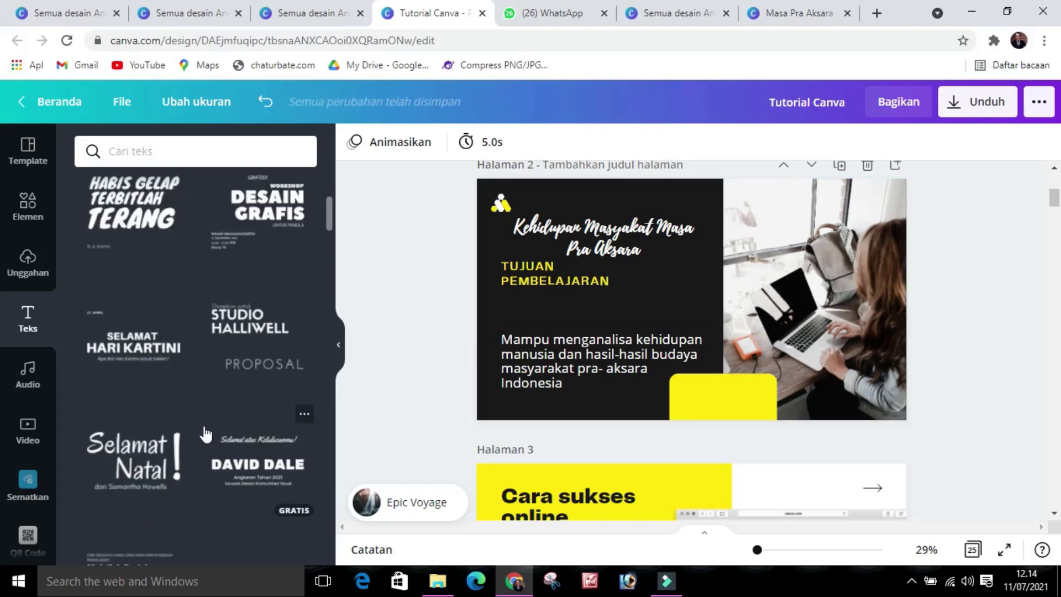
Add the "SELAMAT HARI KARTINI" font combination to page 2 and delete its "HARI KARTINI" line and the tagline below it.
scroll(184, 415, "up", 2)
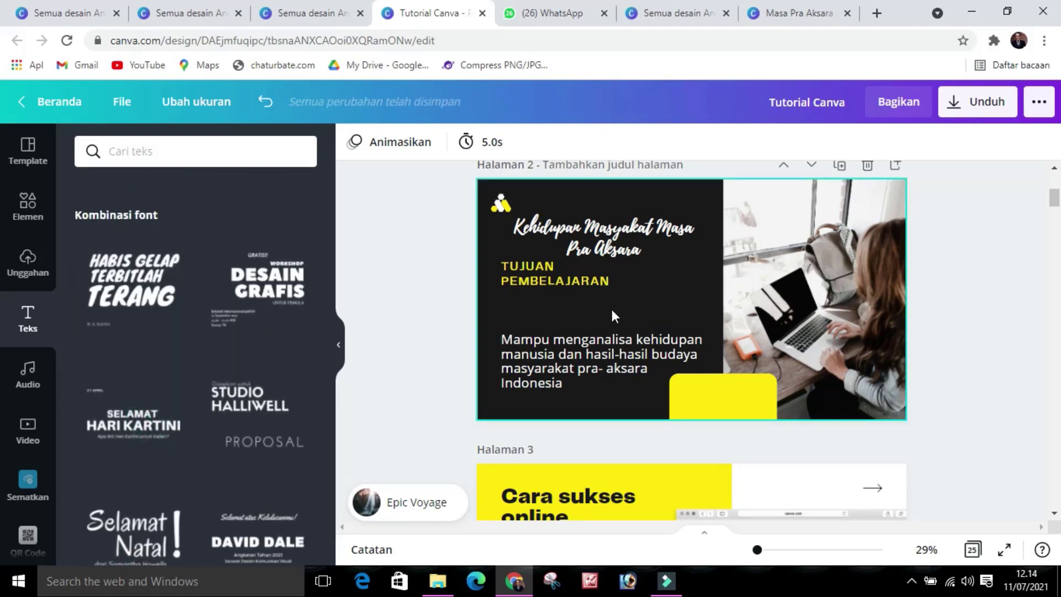
left_click(675, 326)
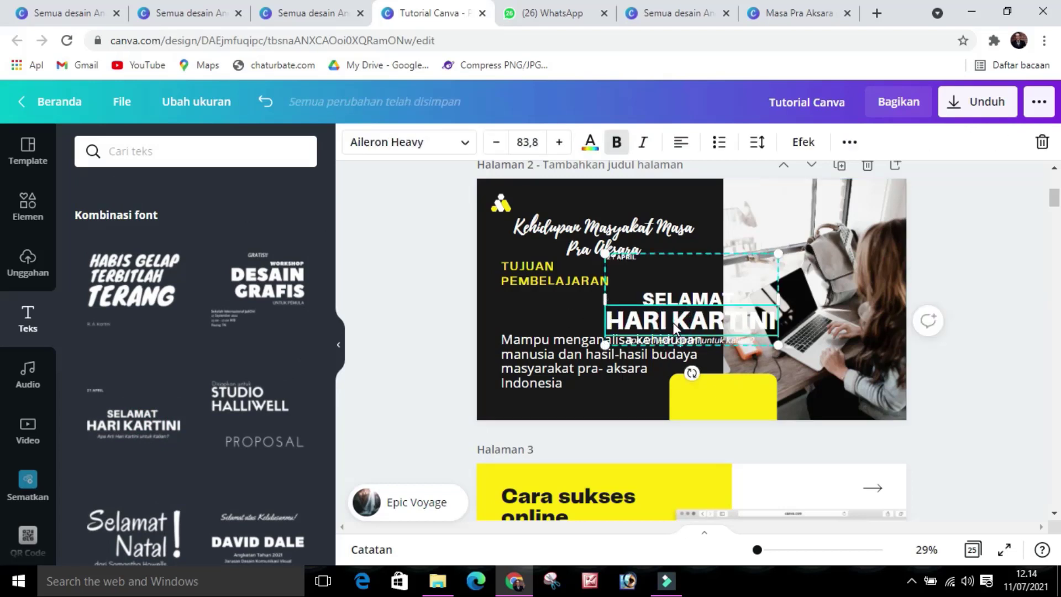
key("Delete")
left_click(675, 337)
key("Delete")
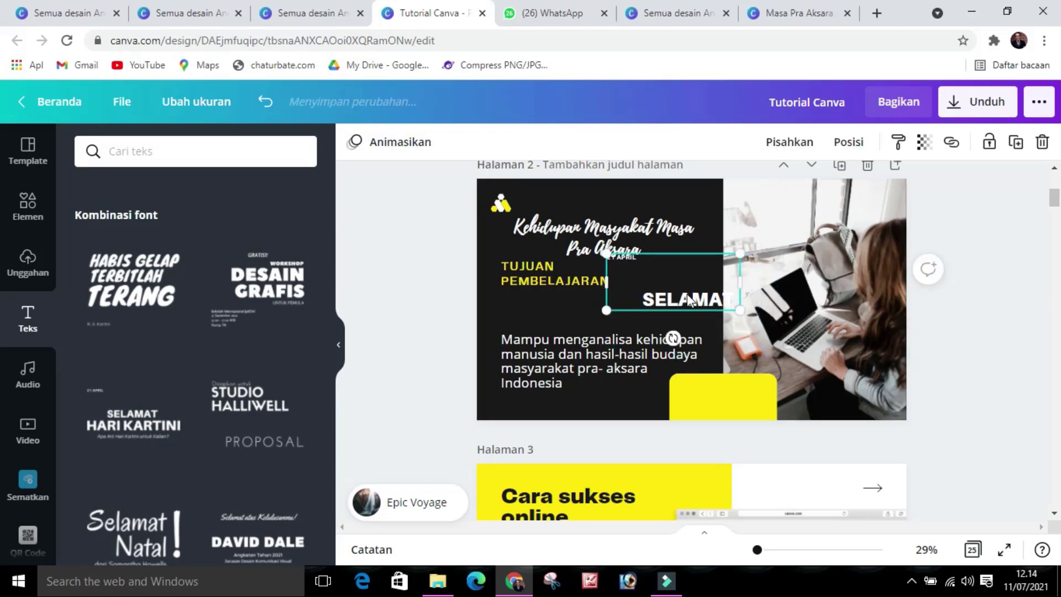
Move the "SELAMAT" text above the paragraph and replace its wording with "SISWA MAMPU:".
left_click(688, 294)
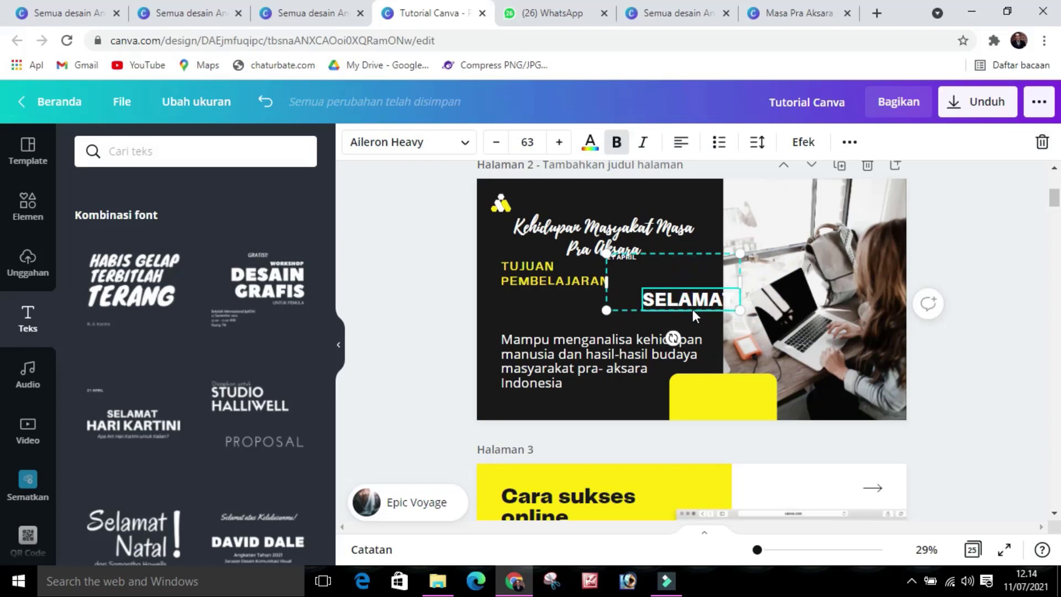
left_click_drag(695, 298, 571, 313)
double_click(536, 320)
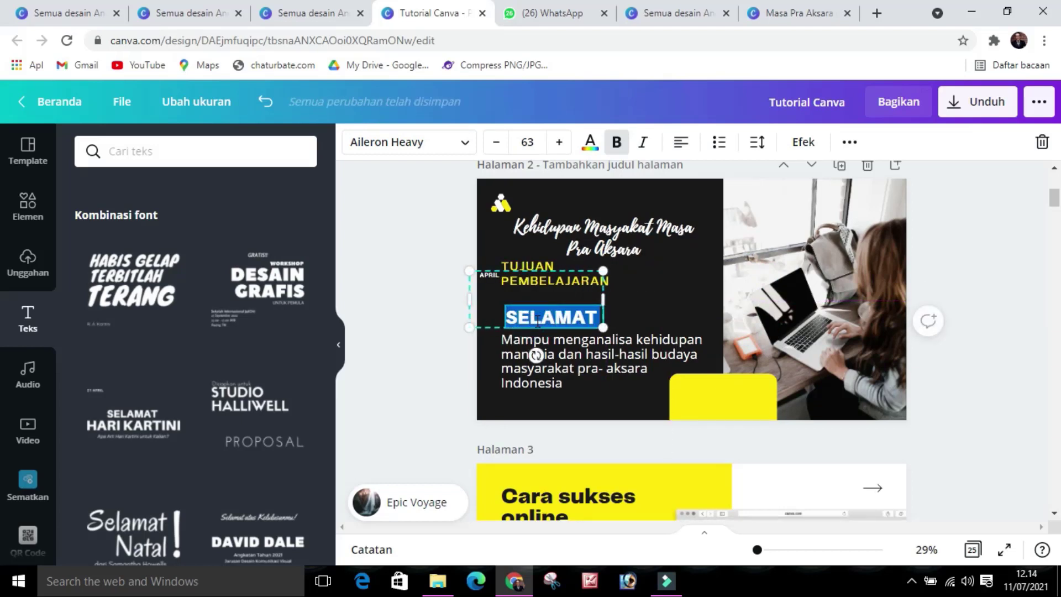
type("SISWA")
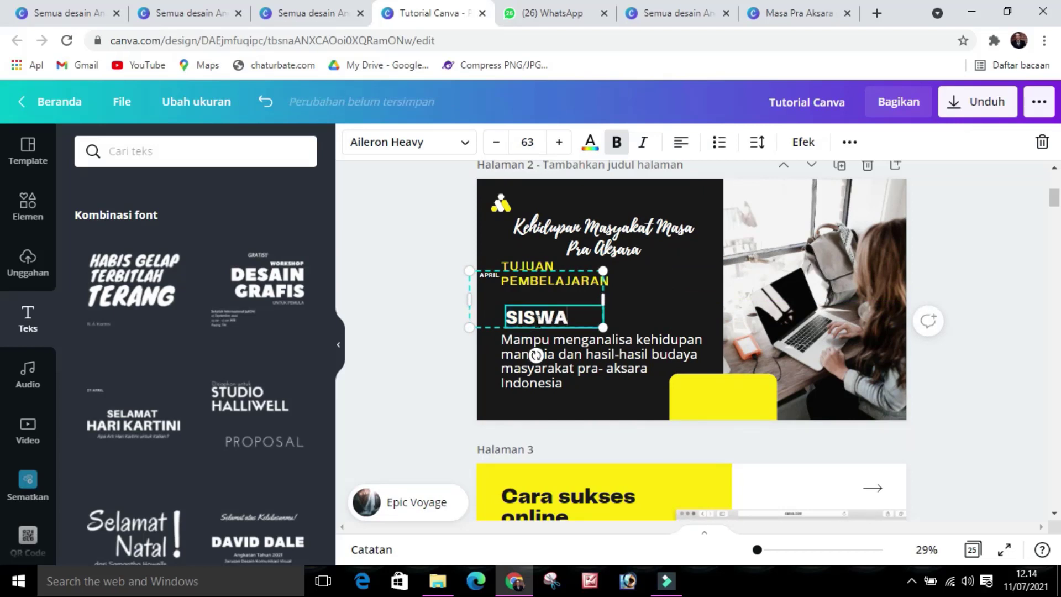
type(" MAMPU")
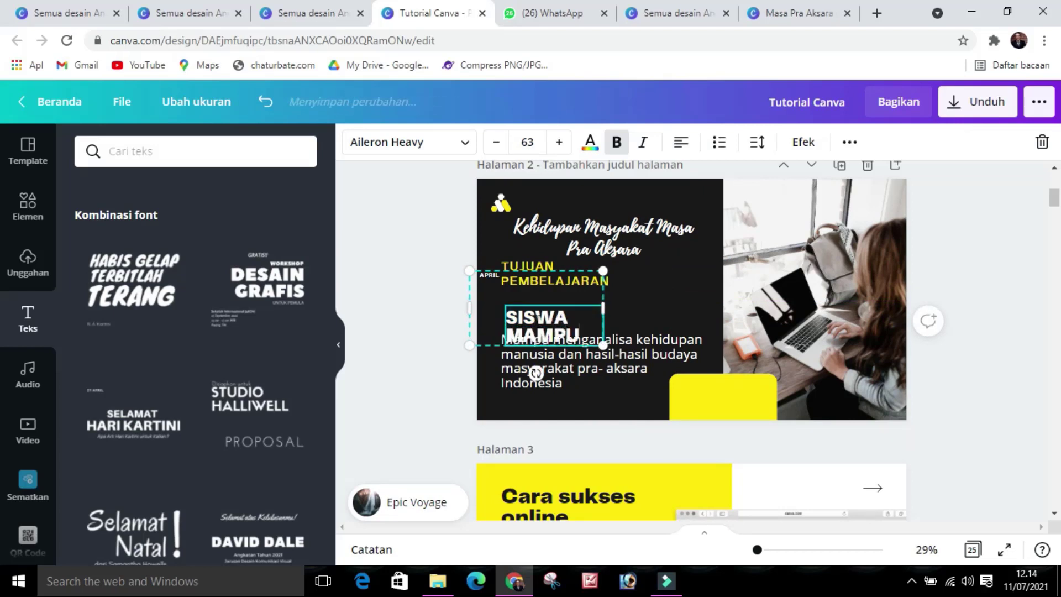
type(":")
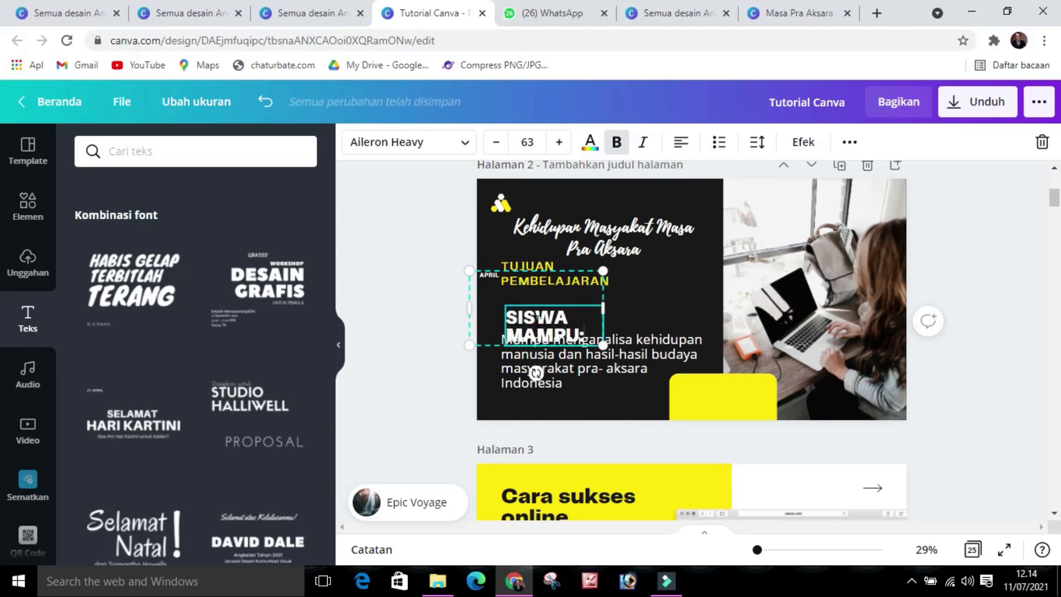
Widen the "SISWA MAMPU:" text box to fit on one line and align it with the paragraph's left edge.
left_click_drag(607, 312, 691, 314)
left_click(990, 350)
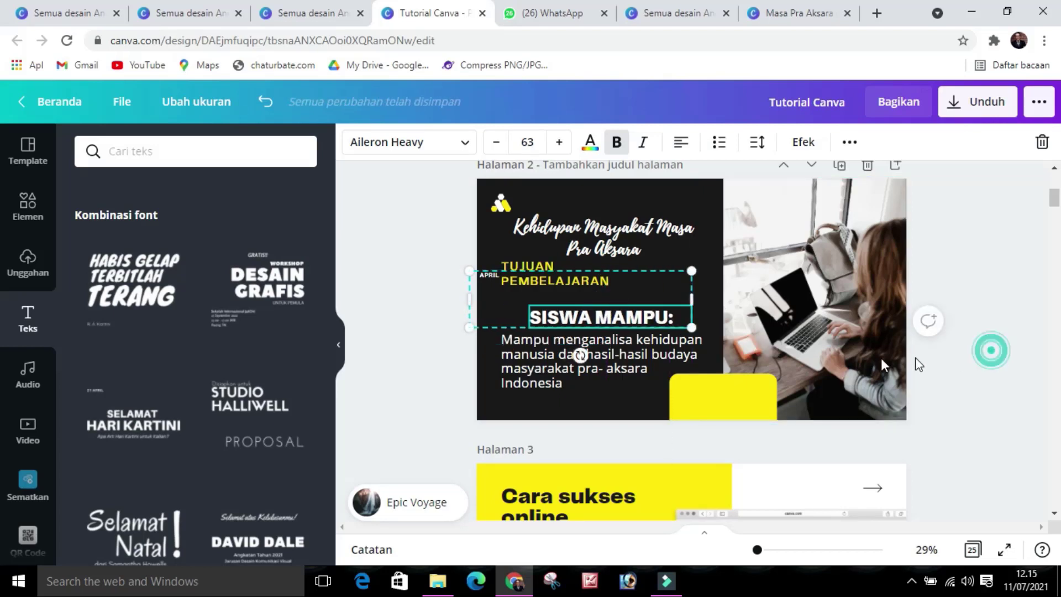
left_click_drag(610, 318, 580, 317)
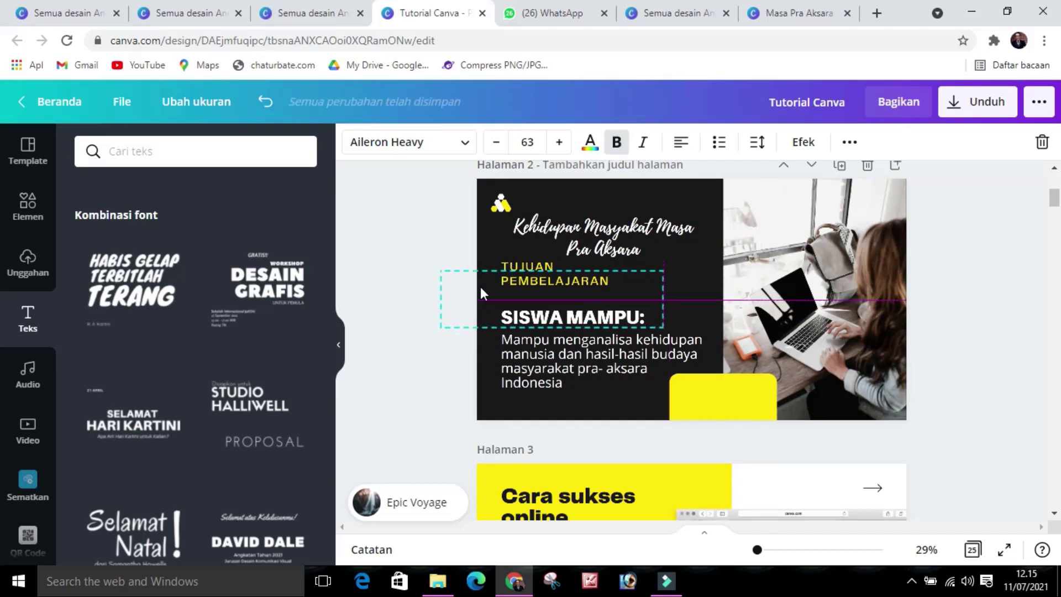
Recolor the "SISWA MAMPU:" text on page 2 with the document's yellow.
left_click_drag(481, 287, 481, 287)
left_click(465, 280)
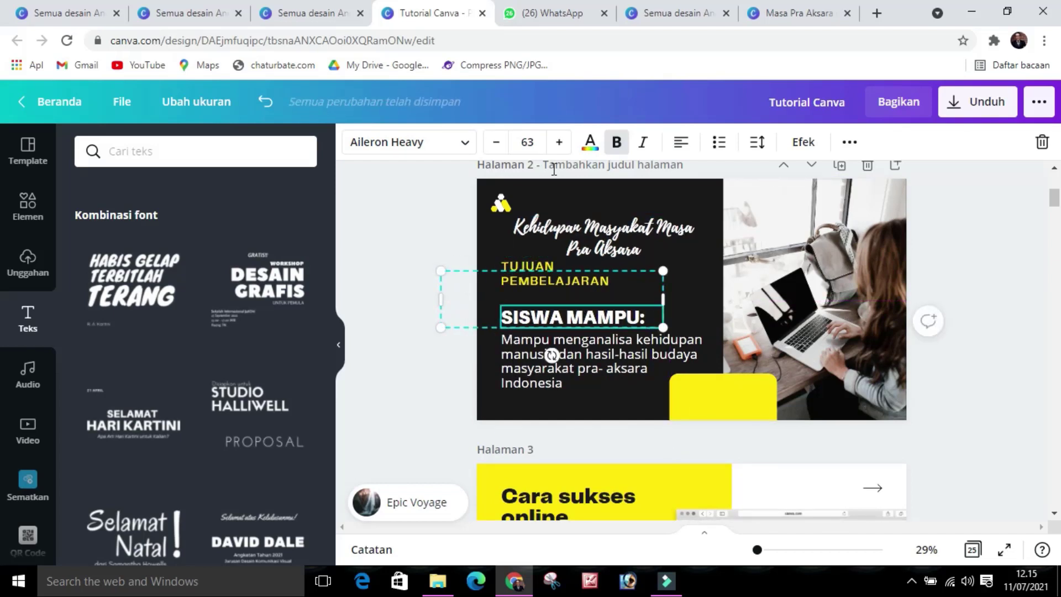
left_click(590, 142)
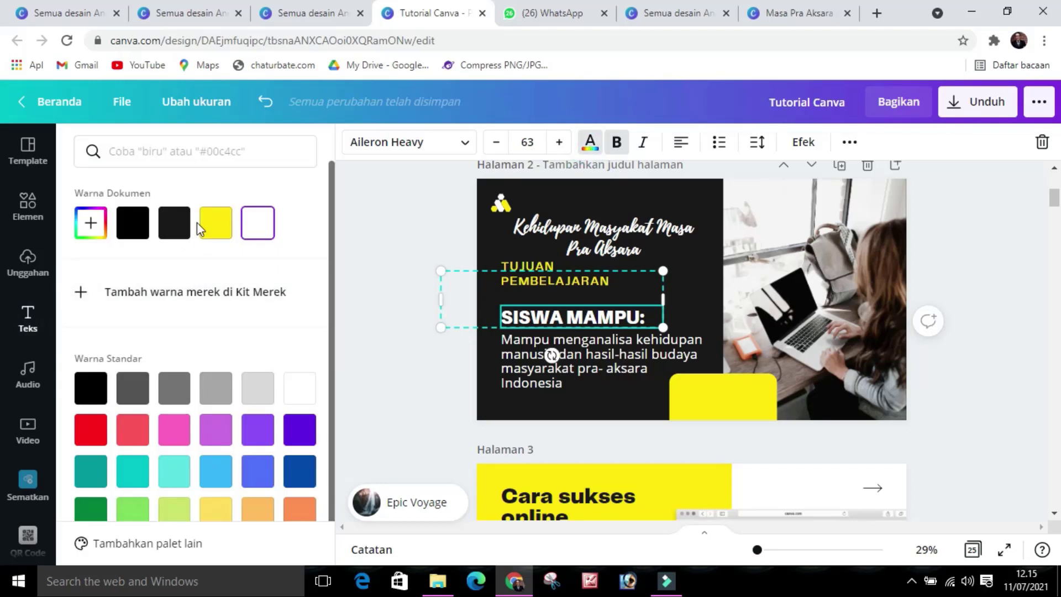
left_click(224, 229)
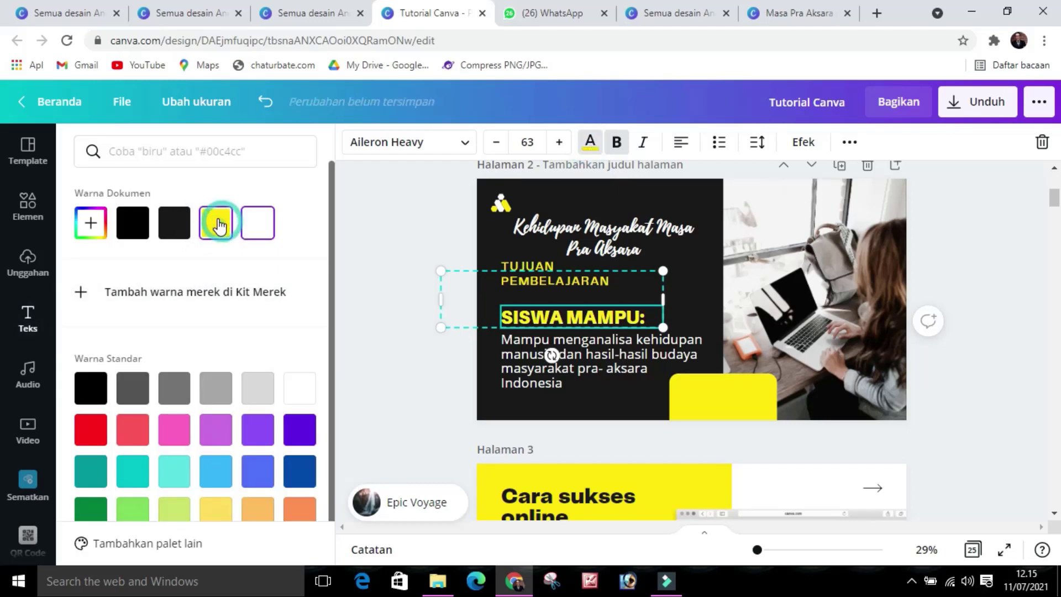
left_click(962, 358)
left_click(990, 409)
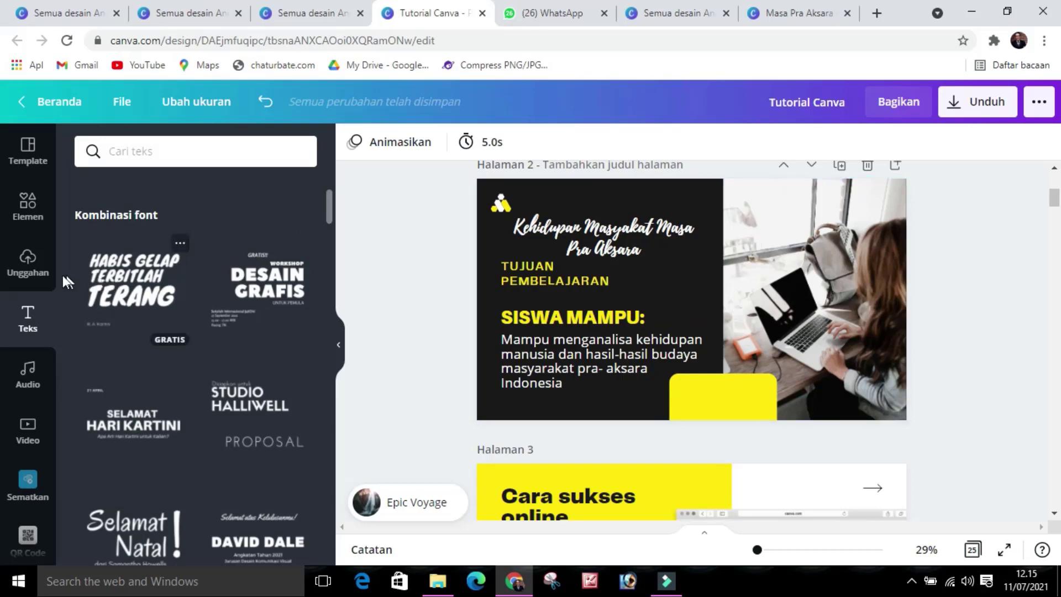
Upload the image file 4ddfb4e0-hqdefault-300x225 from the device to the design's media uploads.
left_click(30, 269)
scroll(125, 299, "down", 5)
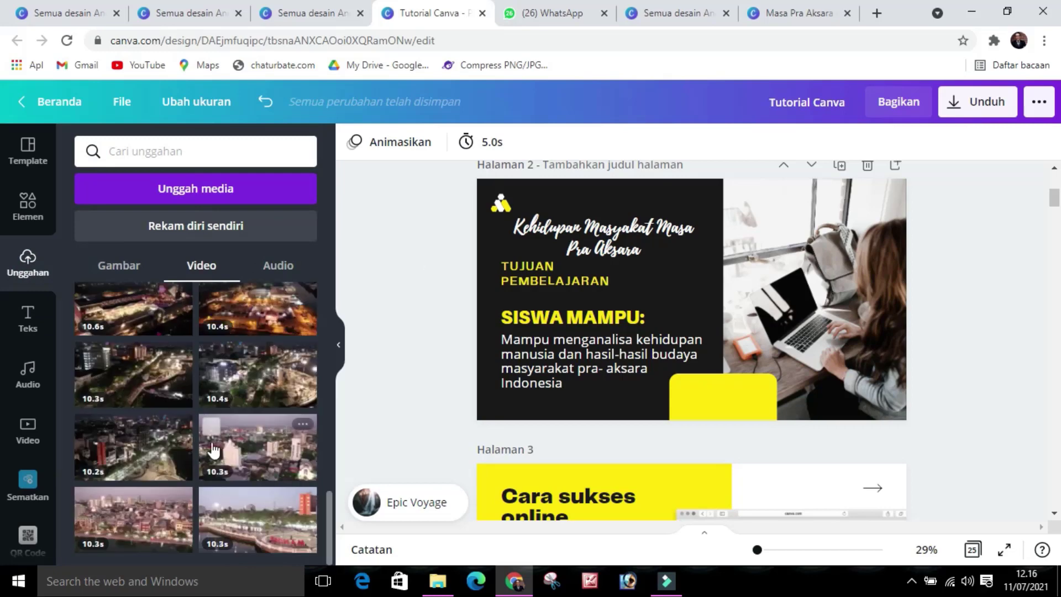
scroll(213, 450, "up", 1)
scroll(213, 450, "up", 4)
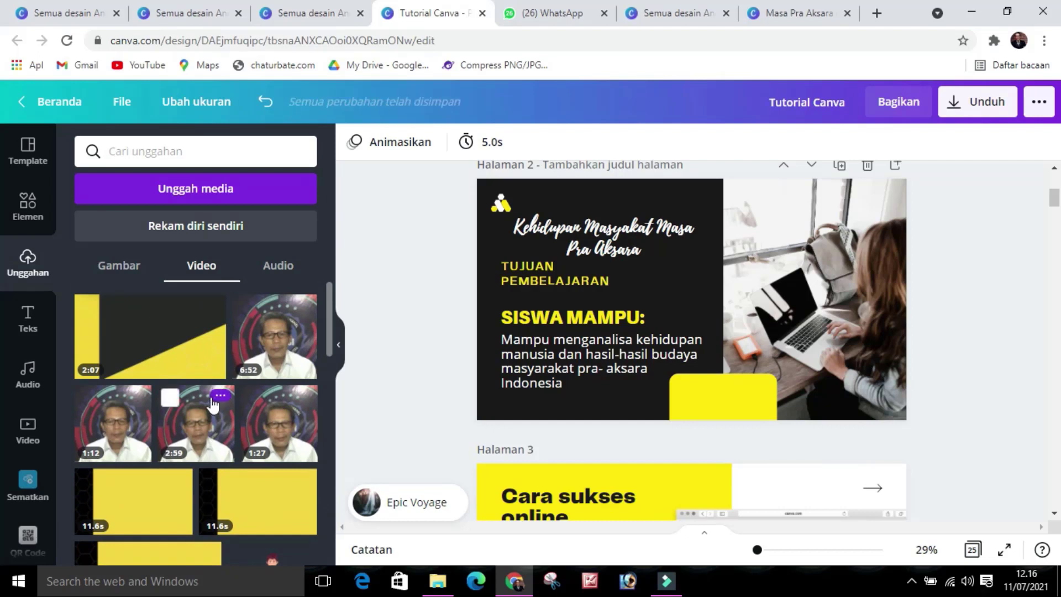
scroll(214, 405, "down", 1)
scroll(213, 405, "up", 1)
scroll(214, 405, "down", 1)
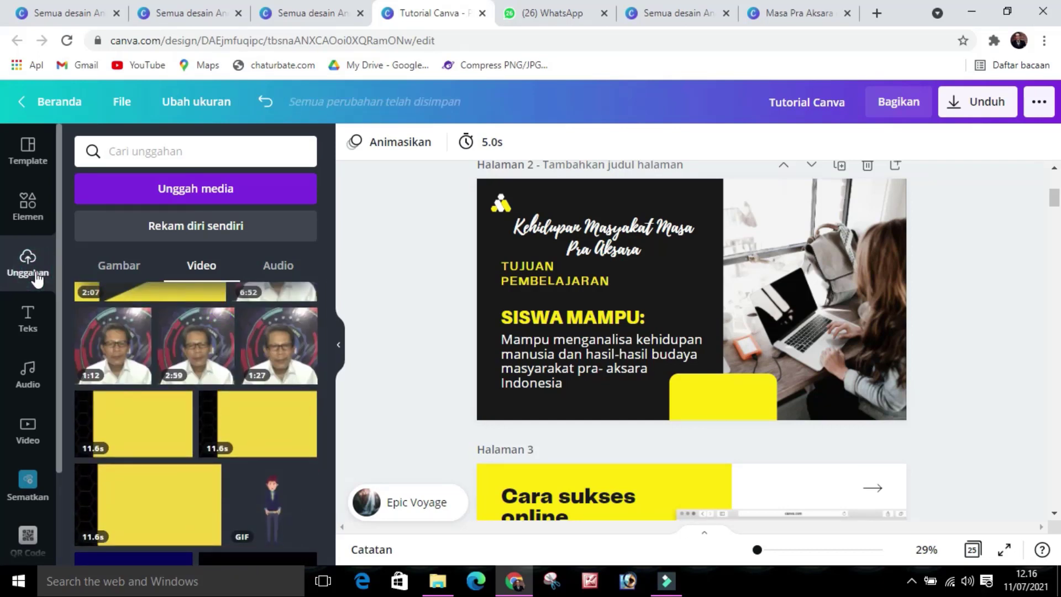
left_click(188, 196)
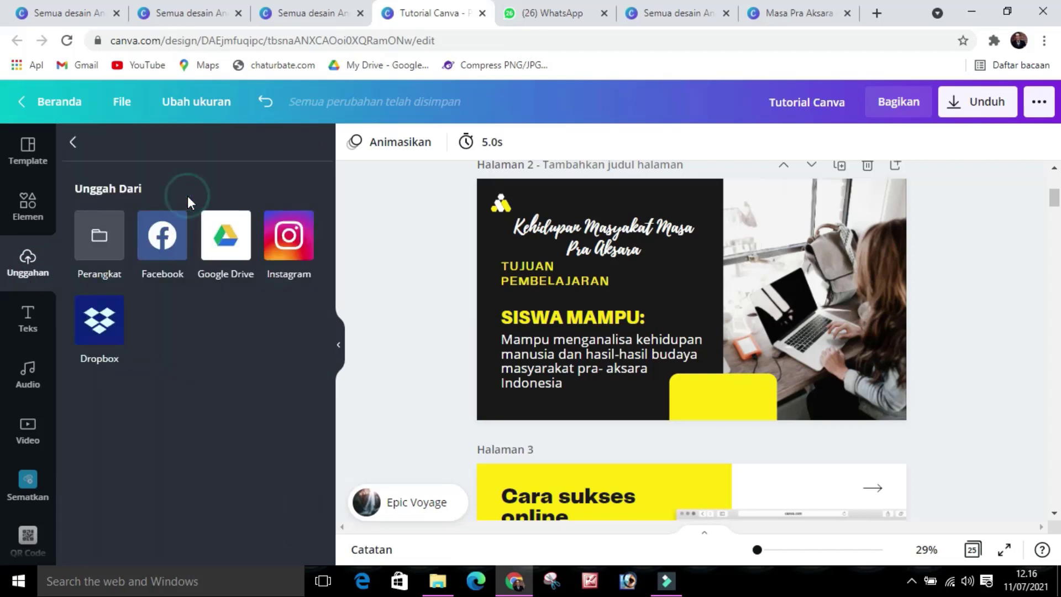
left_click(99, 242)
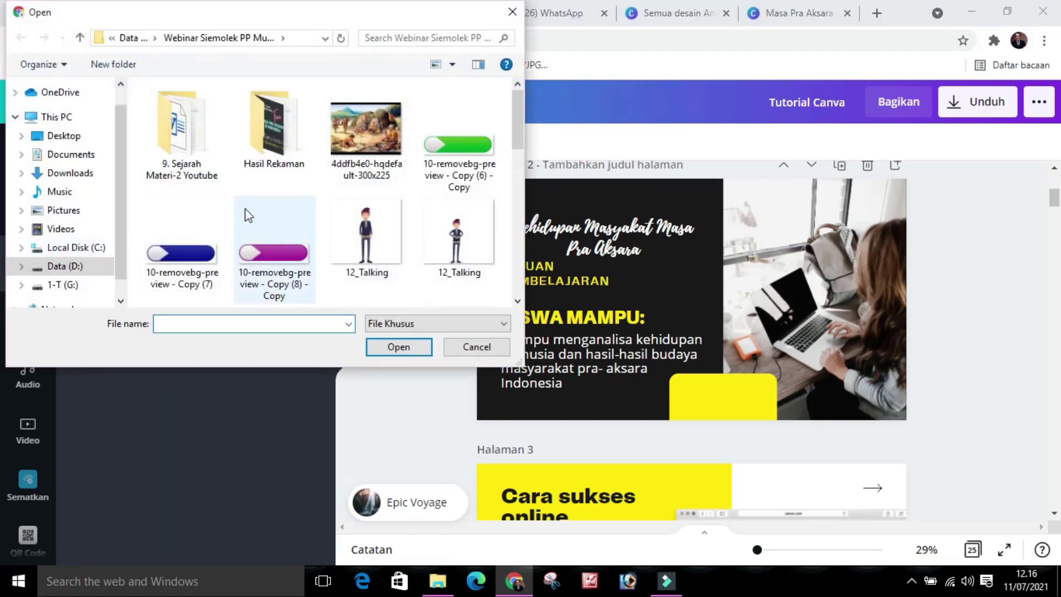
left_click(370, 133)
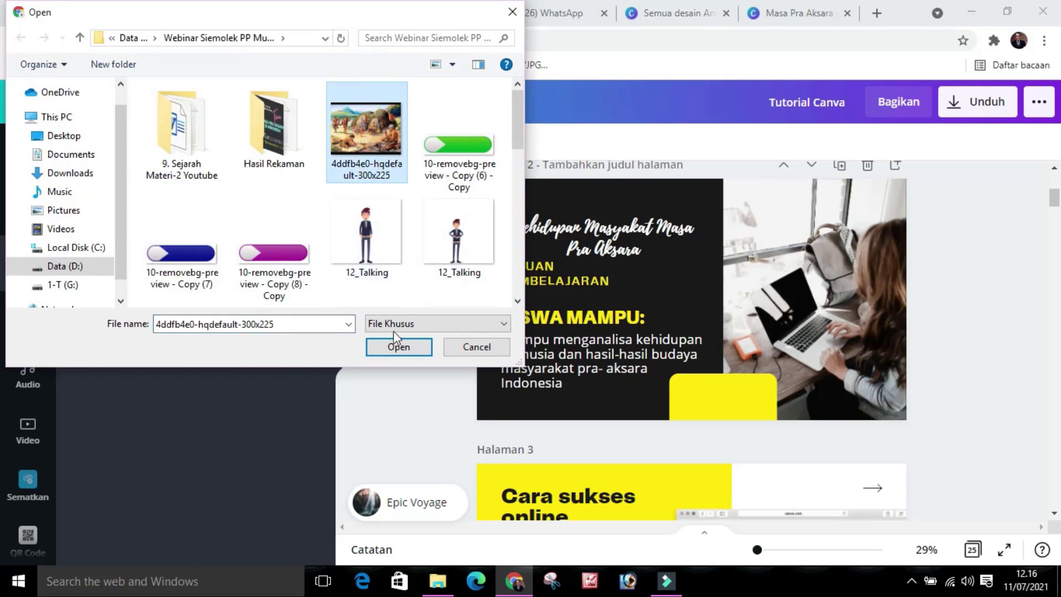
left_click(393, 348)
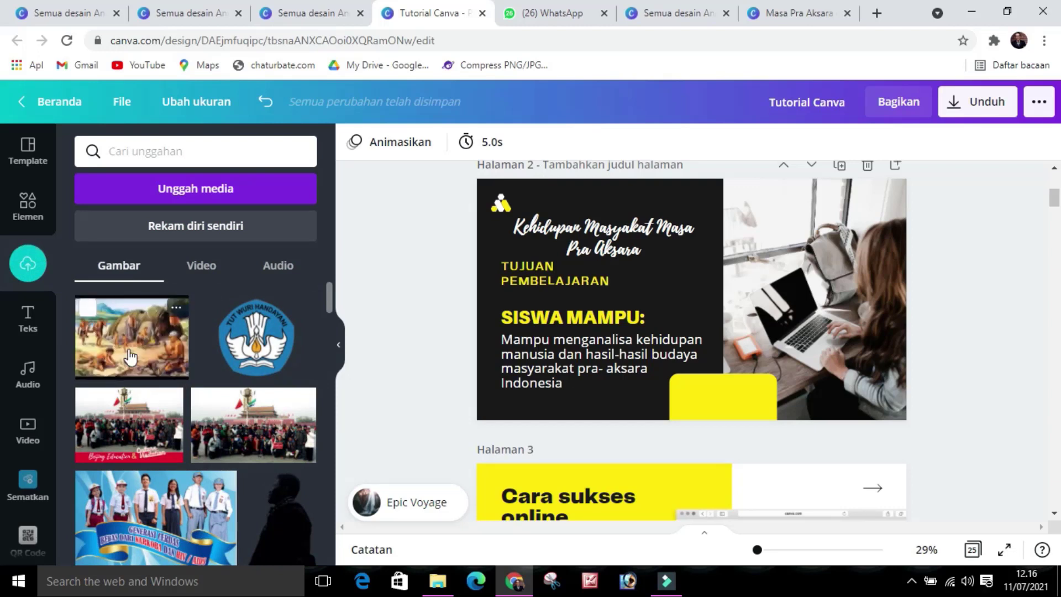
Replace the laptop photo on page 2 with the uploaded prehistoric scene and give it the Pan photo animation.
left_click_drag(126, 344, 850, 253)
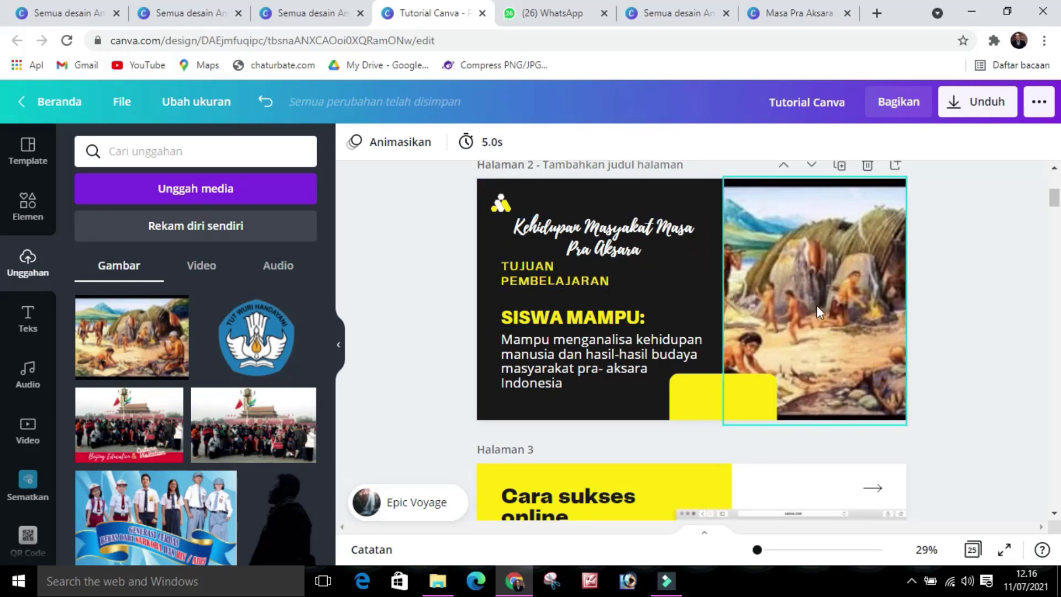
left_click(990, 338)
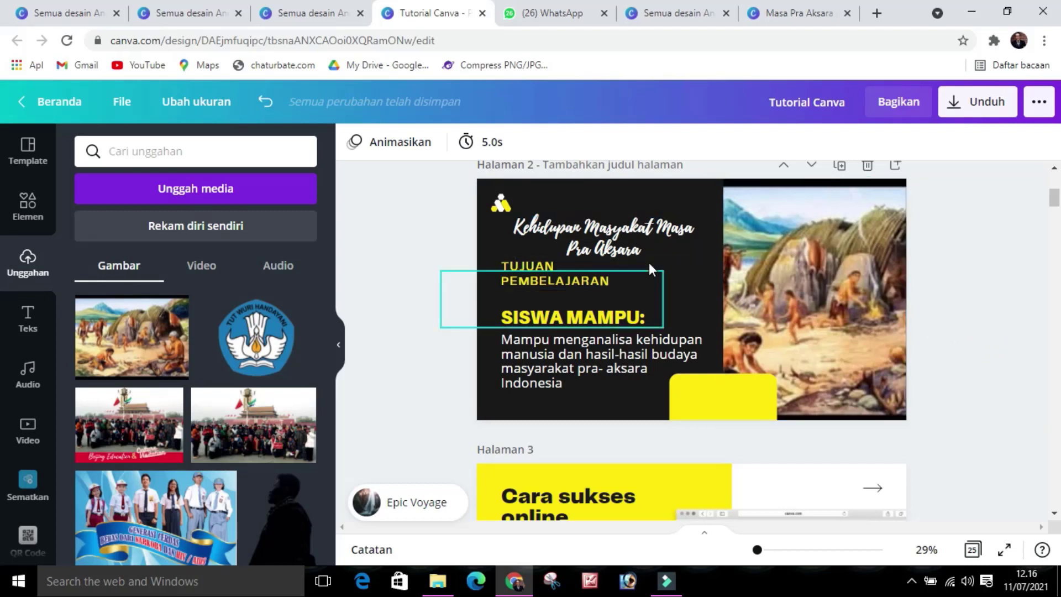
left_click(784, 269)
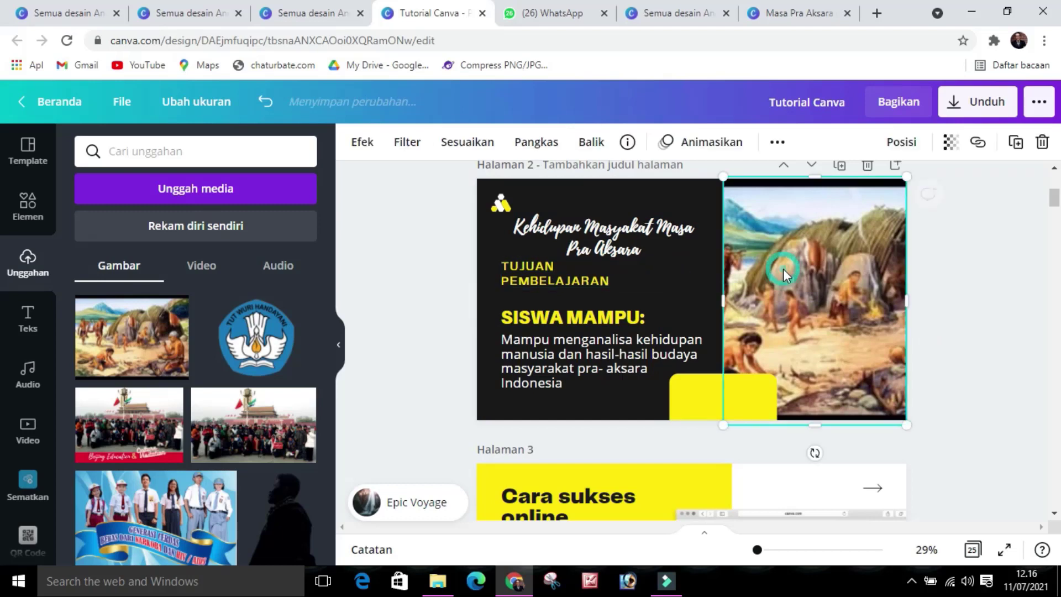
left_click(712, 145)
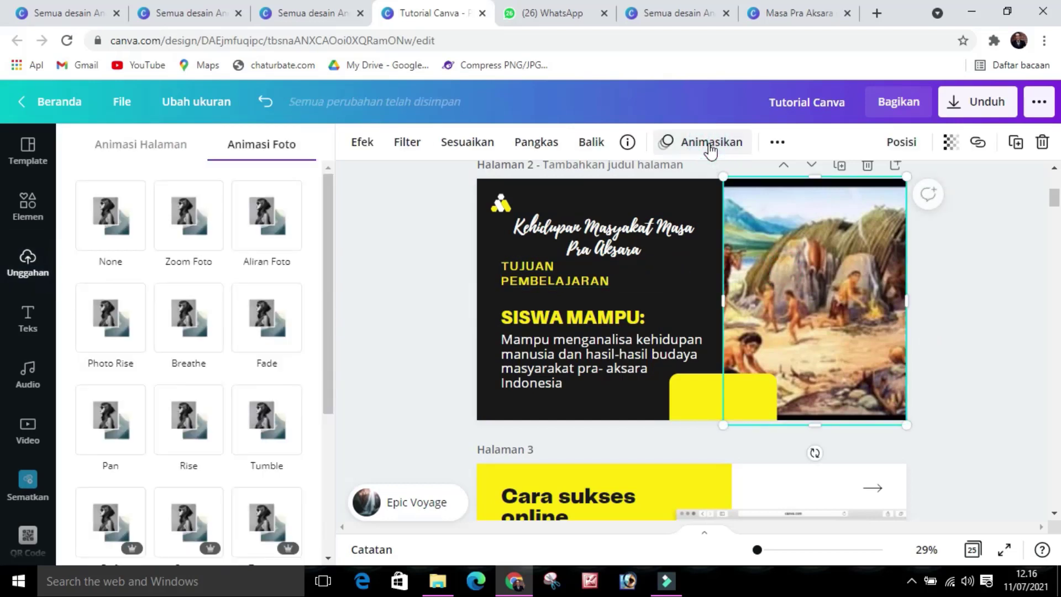
left_click(126, 423)
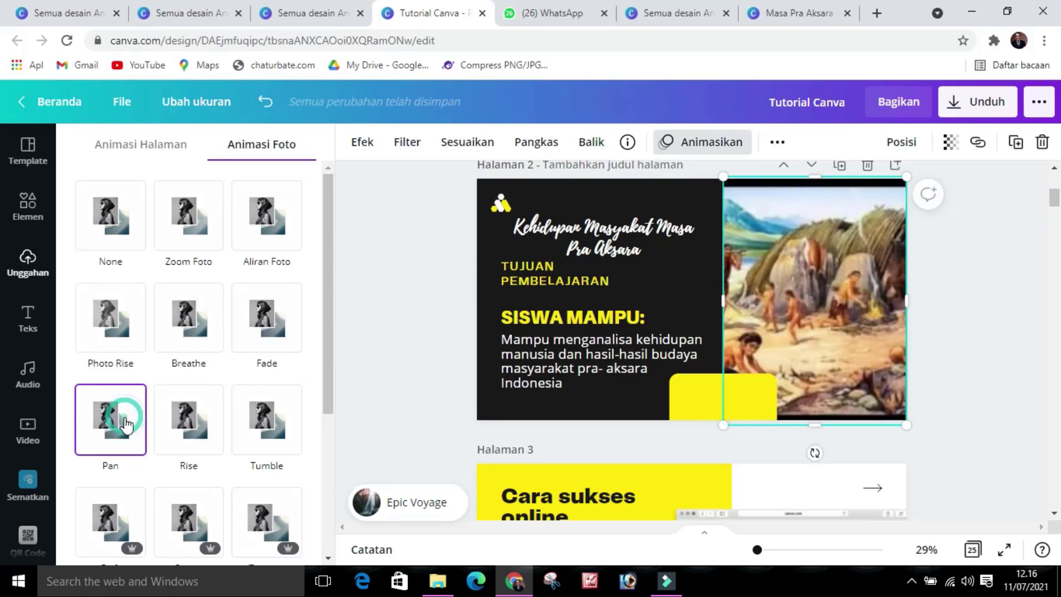
Apply the Block animation to the "Kehidupan Masyakat Masa Pra Aksara" title and Tumble to the "SISWA MAMPU:" group.
left_click(589, 242)
left_click(178, 242)
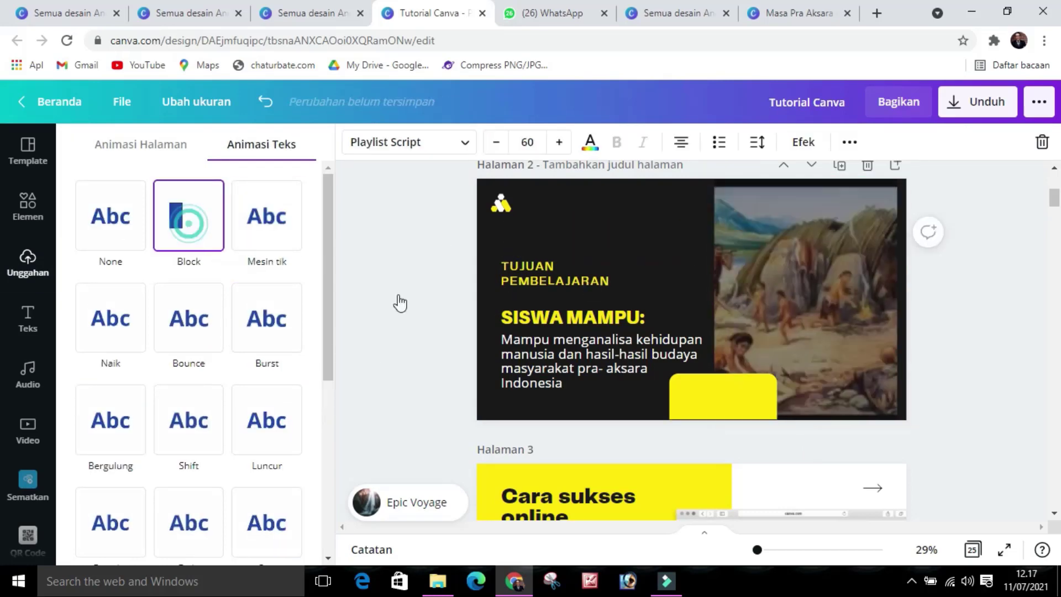
left_click(540, 273)
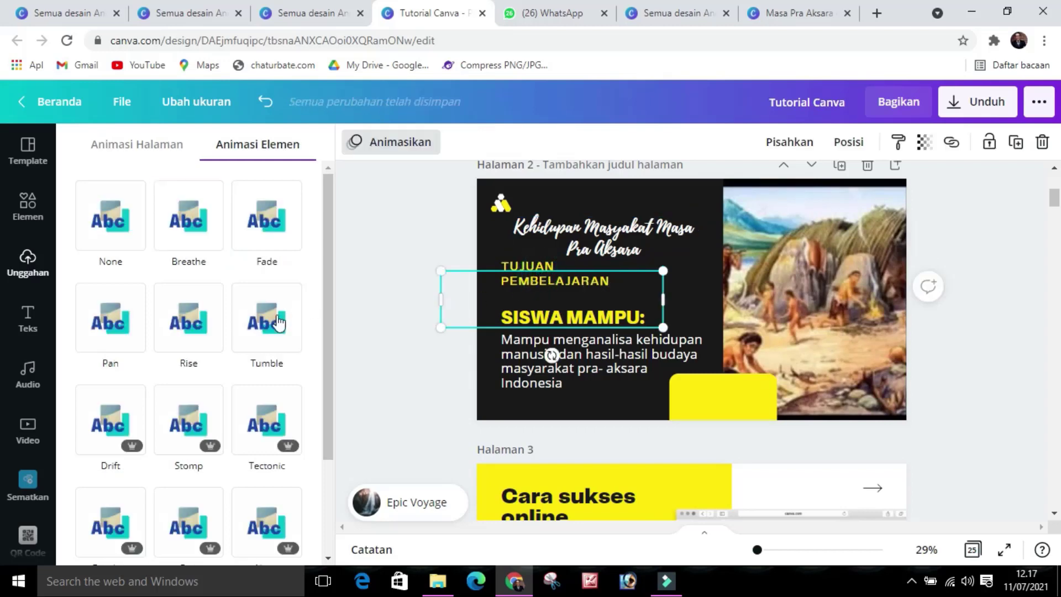
left_click(256, 327)
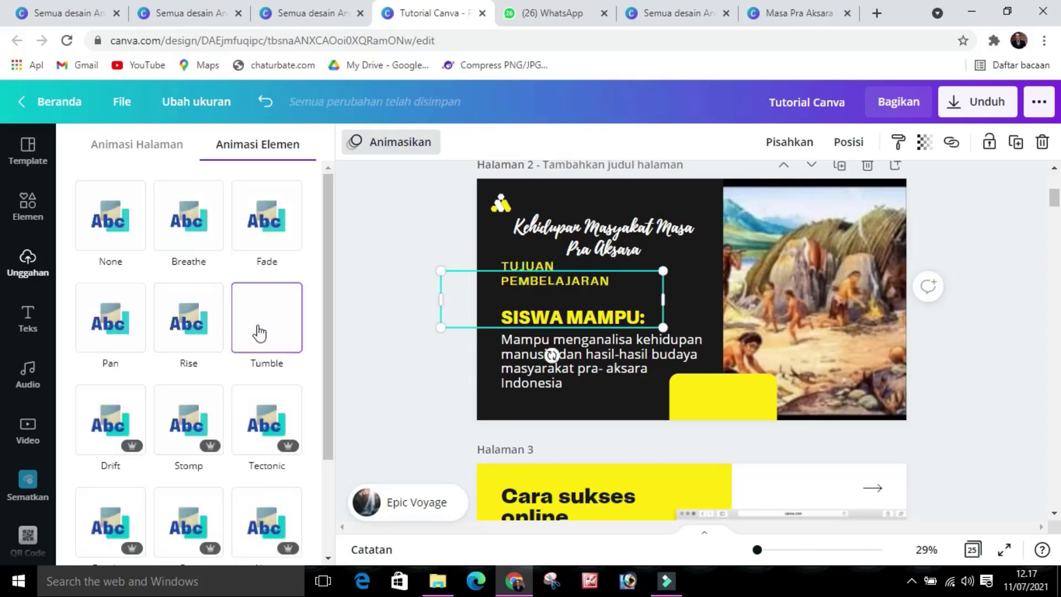
Apply the Bergulung animation to the "TUJUAN PEMBELAJARAN" heading and the text animation listed directly beneath Bergulung to the objective paragraph.
left_click(519, 264)
left_click(136, 424)
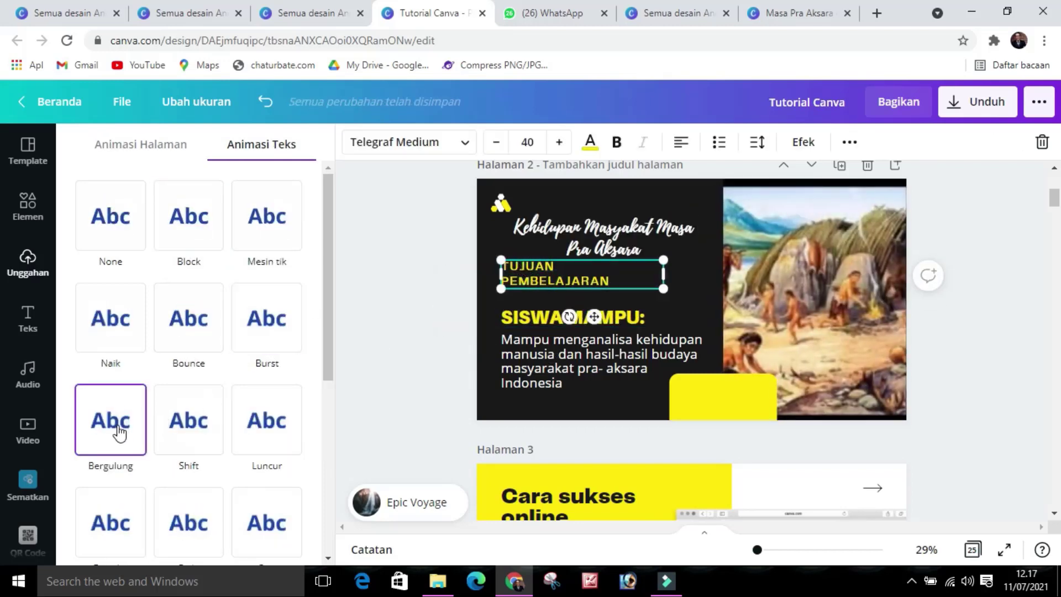
left_click(541, 373)
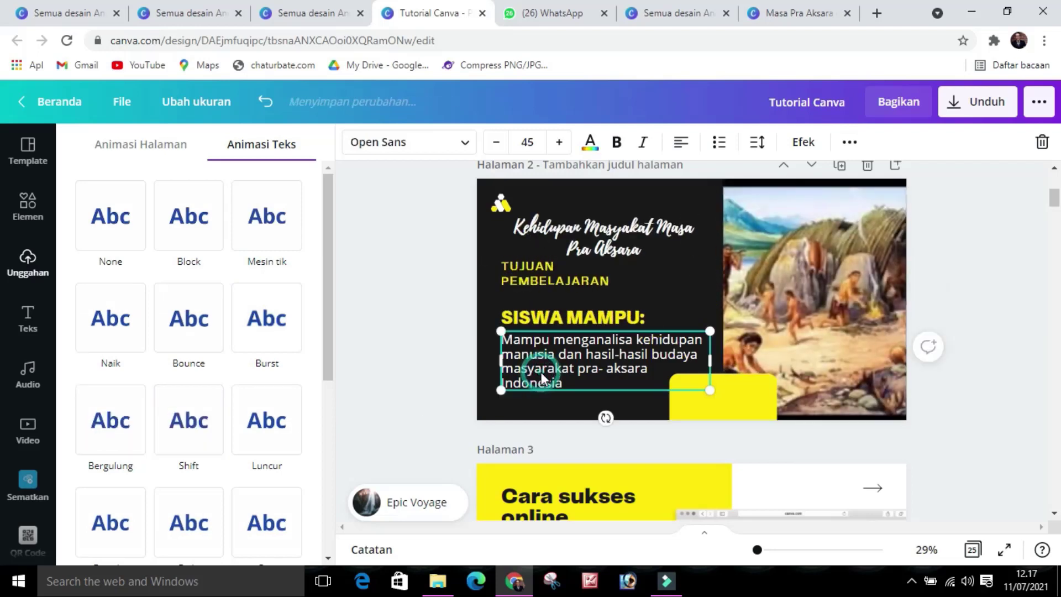
left_click(111, 524)
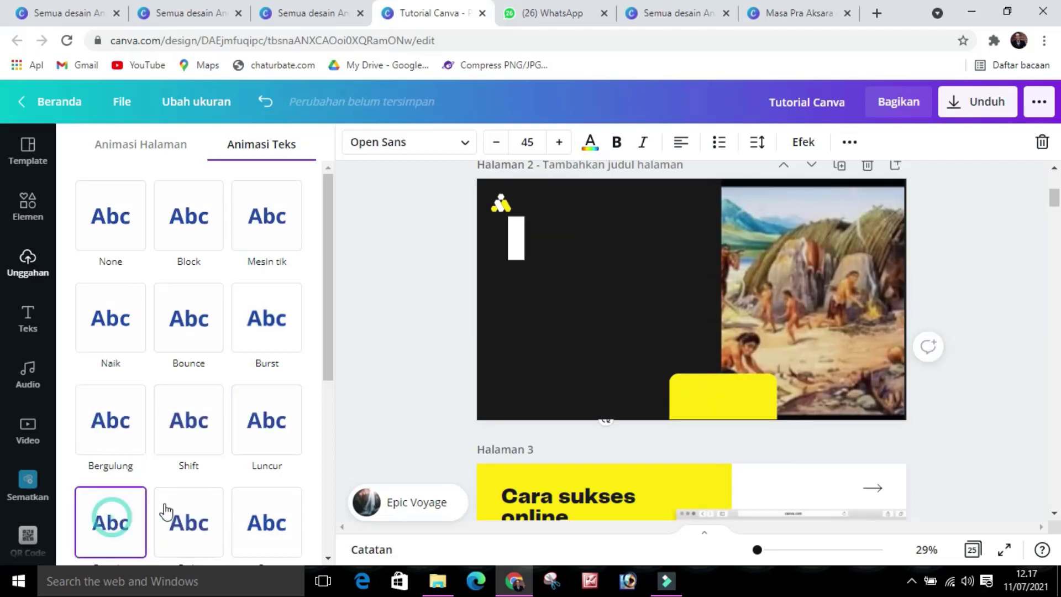
left_click(1019, 331)
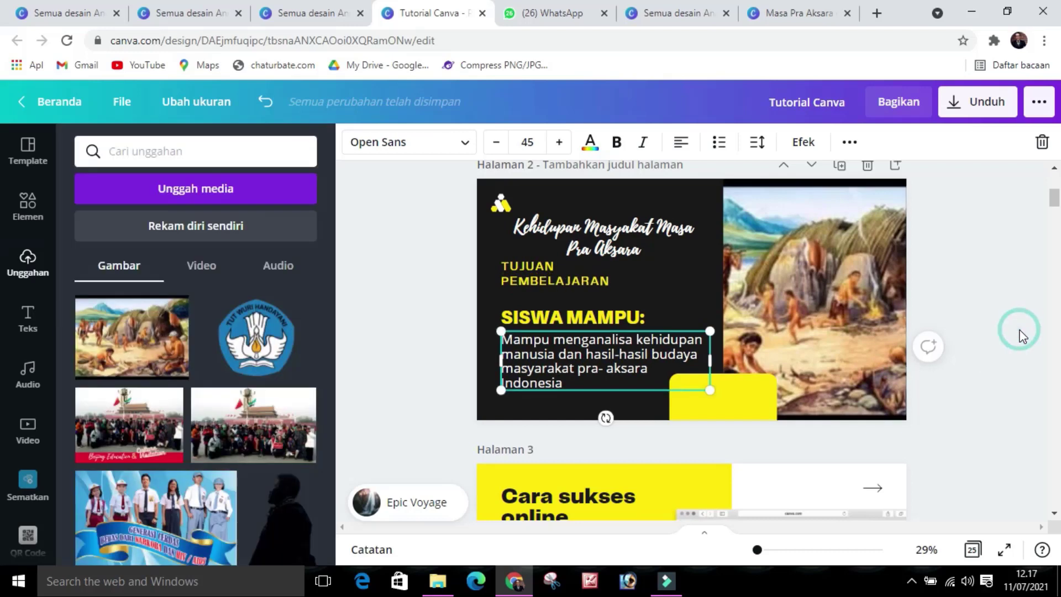
left_click(1022, 334)
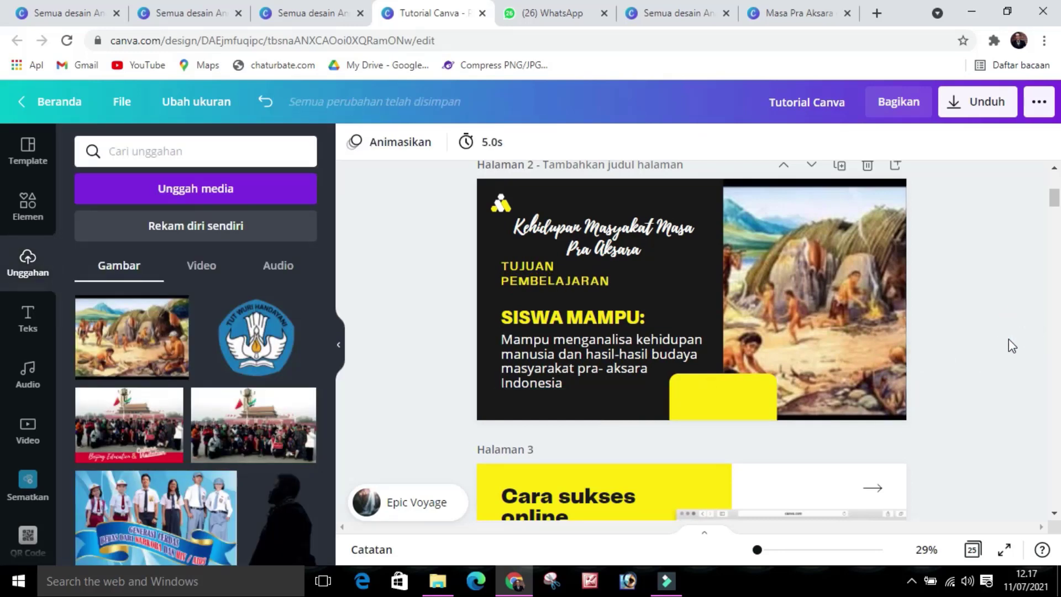
Review page 2 and examine the template layouts of pages 3 and 4.
scroll(1009, 339, "up", 2)
scroll(1009, 339, "down", 2)
scroll(997, 352, "down", 4)
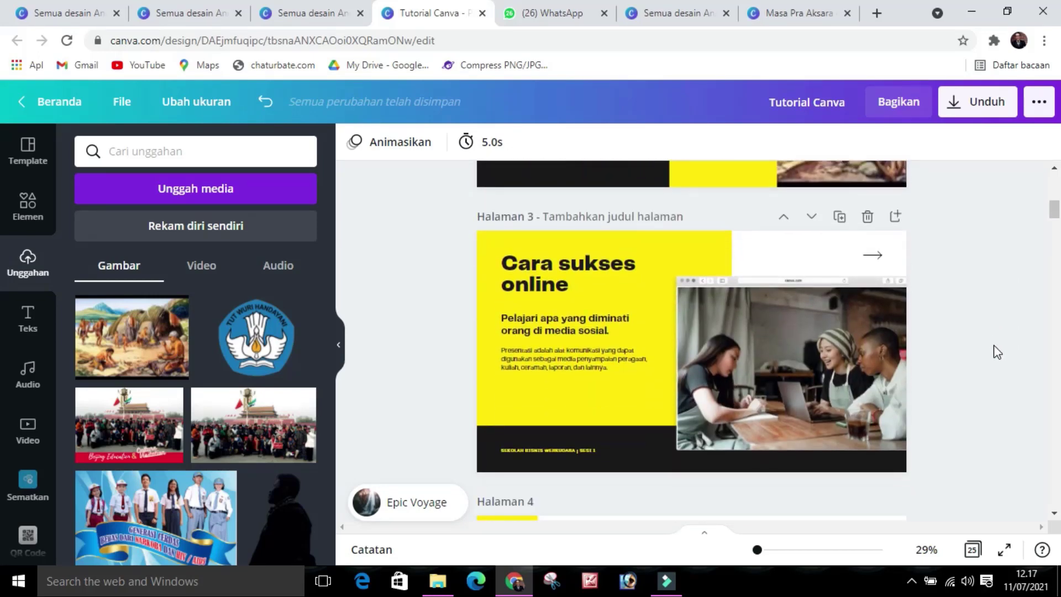
scroll(994, 346, "down", 2)
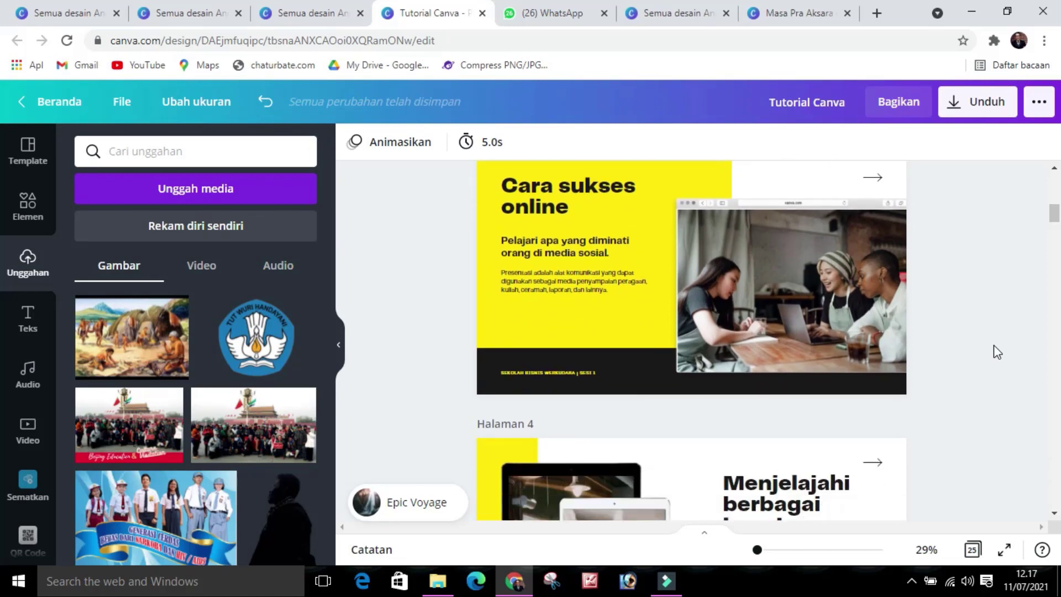
scroll(994, 346, "up", 2)
scroll(994, 345, "down", 2)
scroll(994, 345, "up", 2)
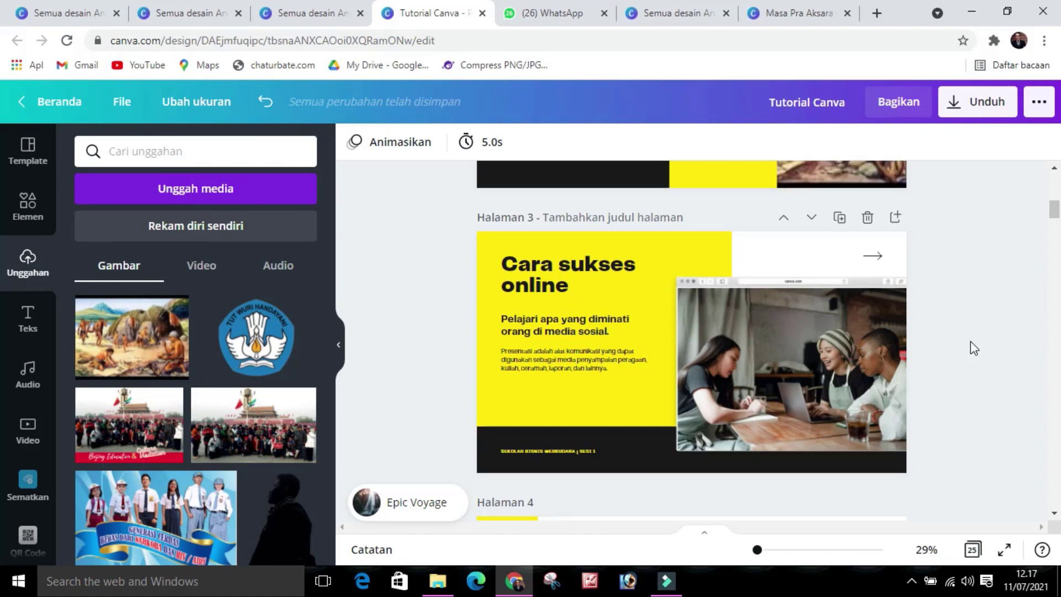
scroll(970, 341, "up", 3)
scroll(971, 340, "up", 2)
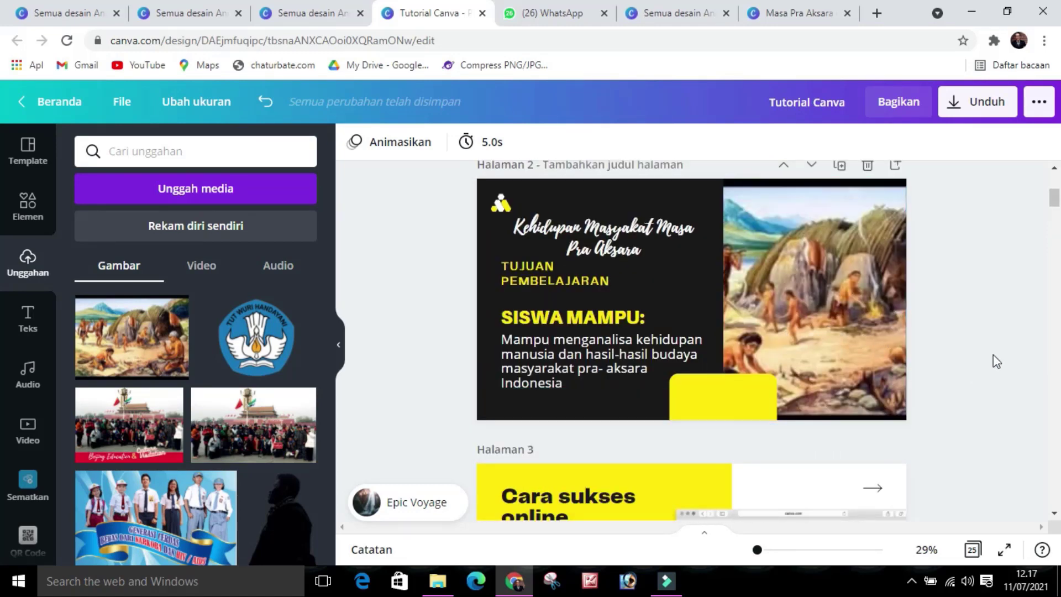
scroll(991, 363, "down", 3)
scroll(971, 360, "up", 3)
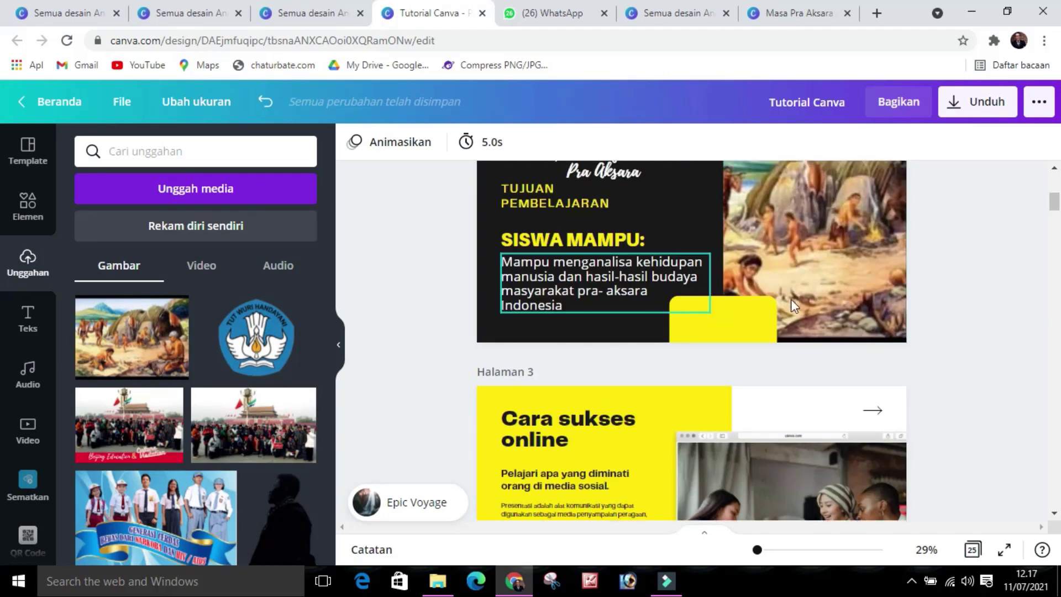
scroll(444, 308, "down", 3)
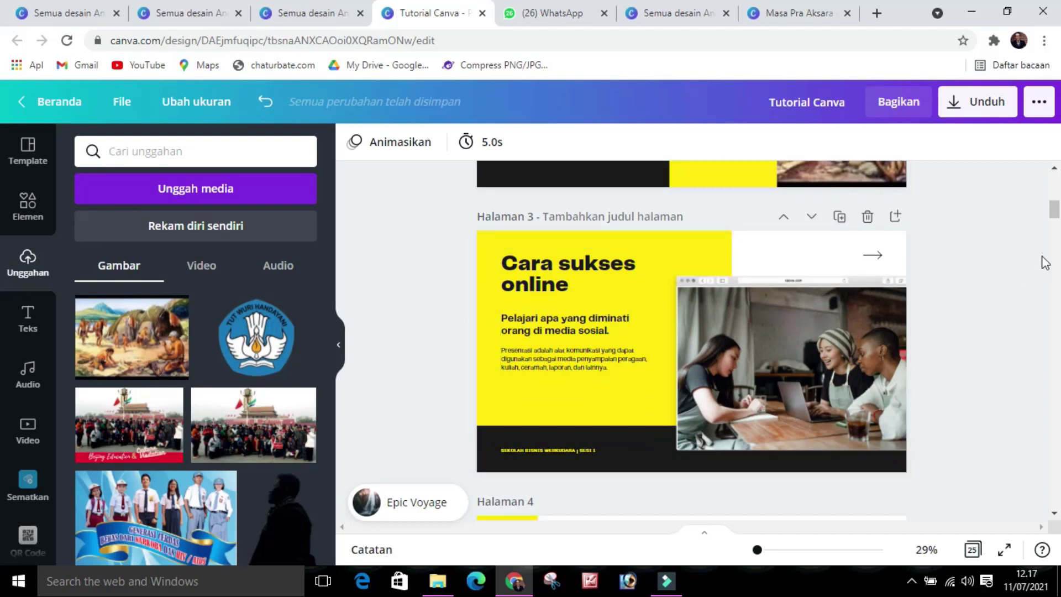
left_click_drag(1053, 216, 1048, 229)
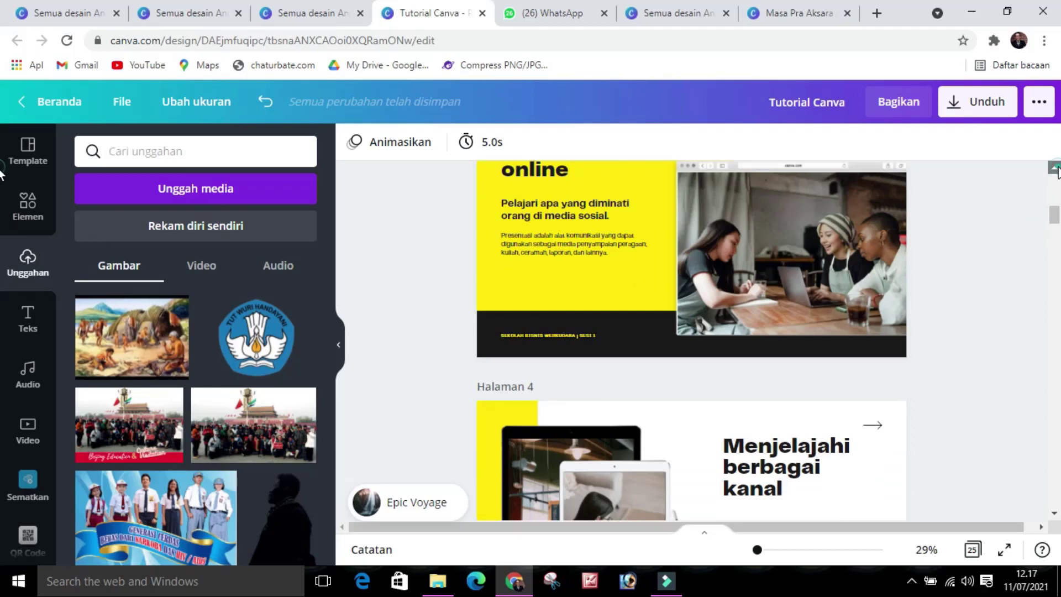
scroll(998, 232, "up", 1)
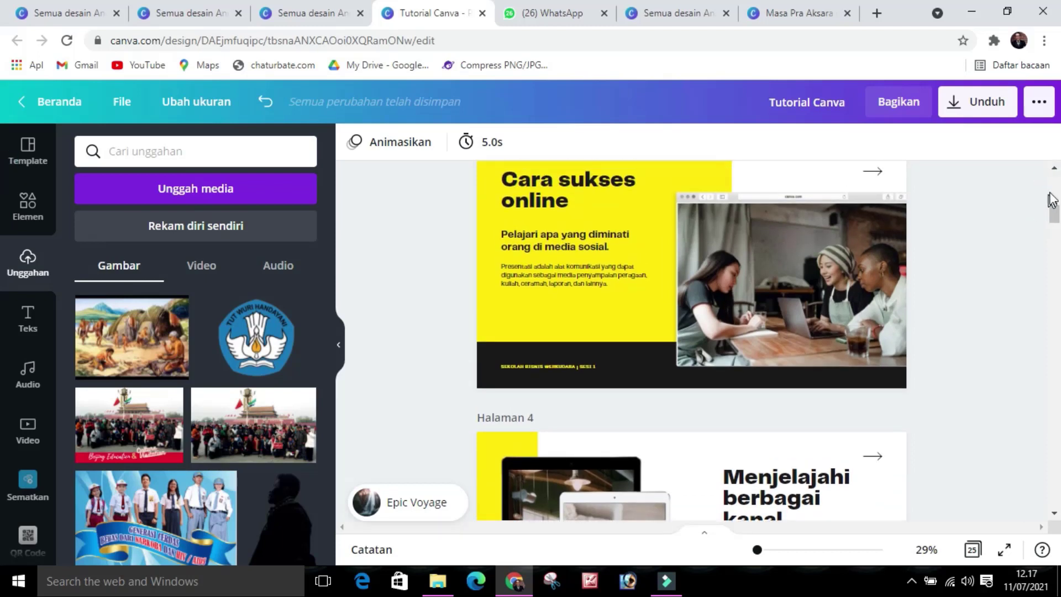
left_click(1055, 168)
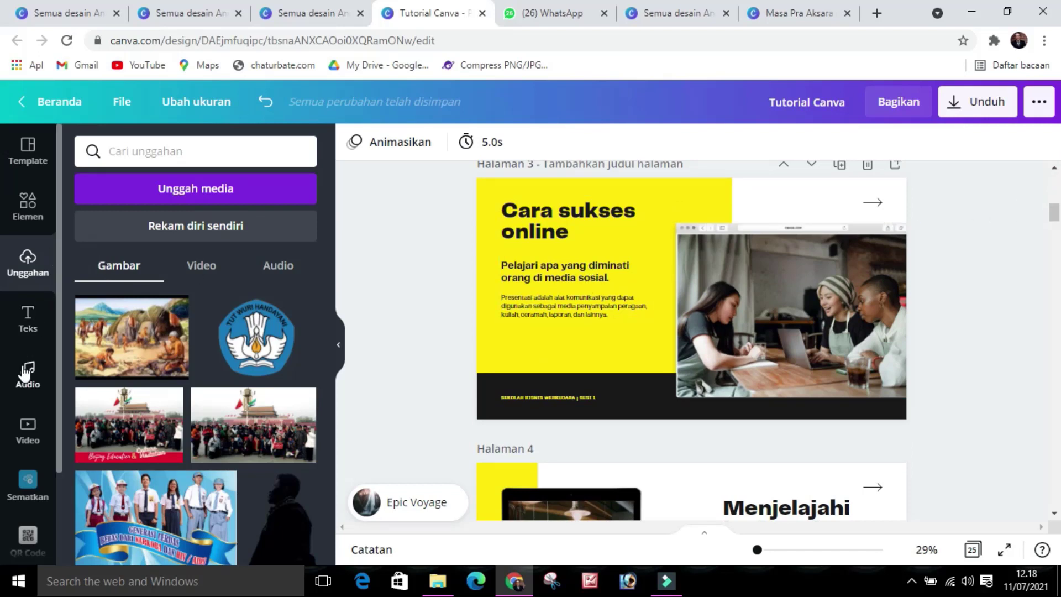
Try the 8-second mountain clip from the Timelapse stock videos on page 3, and delete it again.
left_click(28, 434)
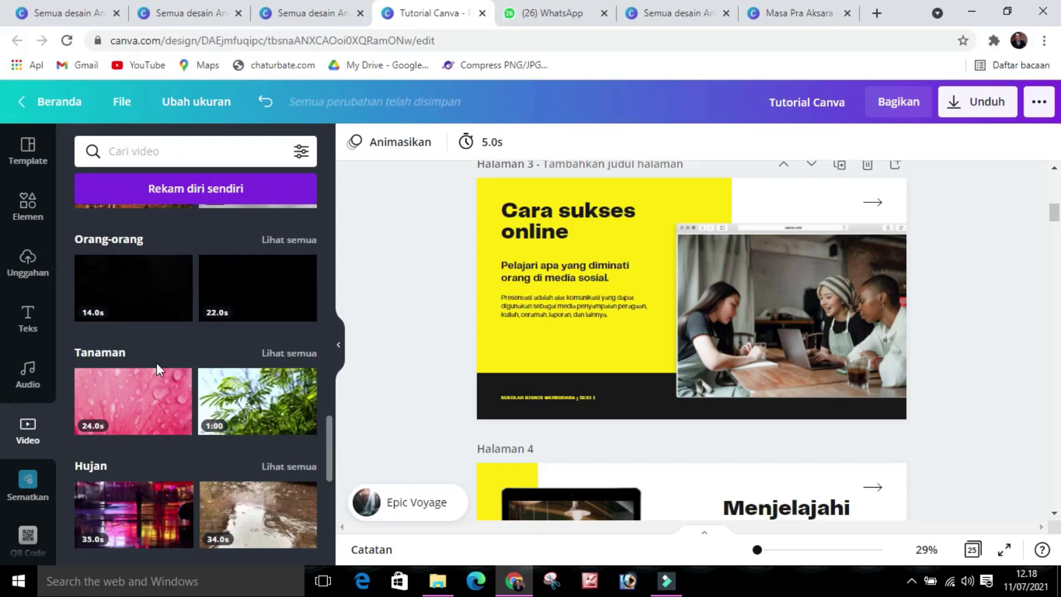
scroll(157, 362, "down", 5)
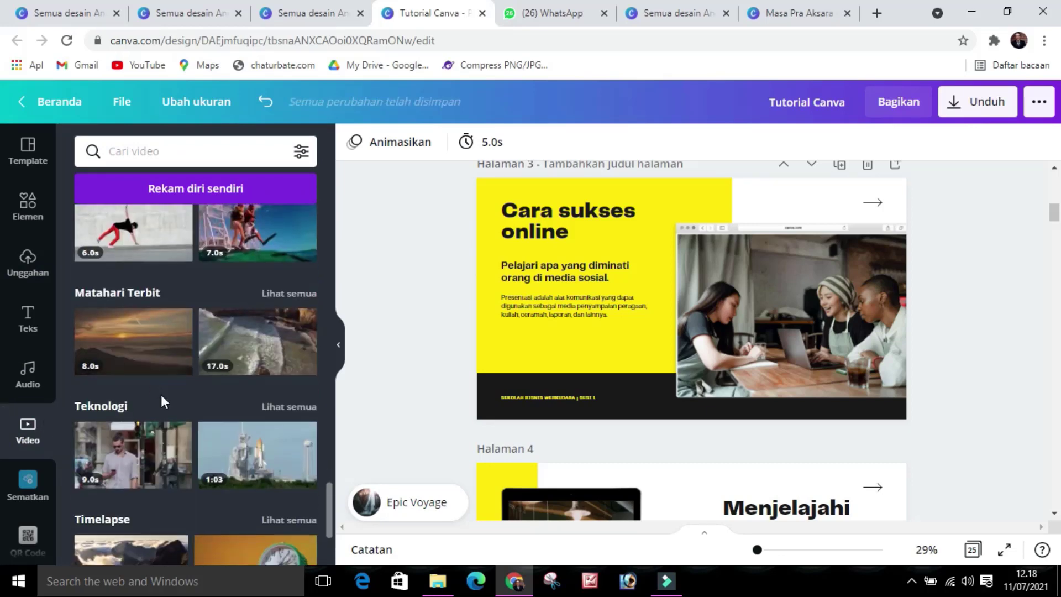
scroll(161, 395, "down", 3)
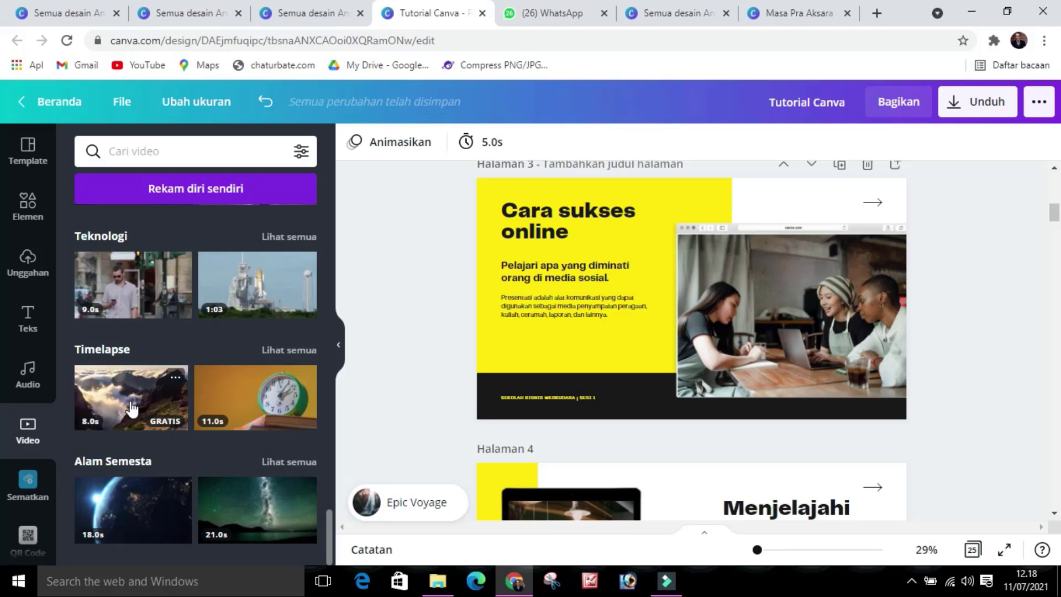
left_click(135, 408)
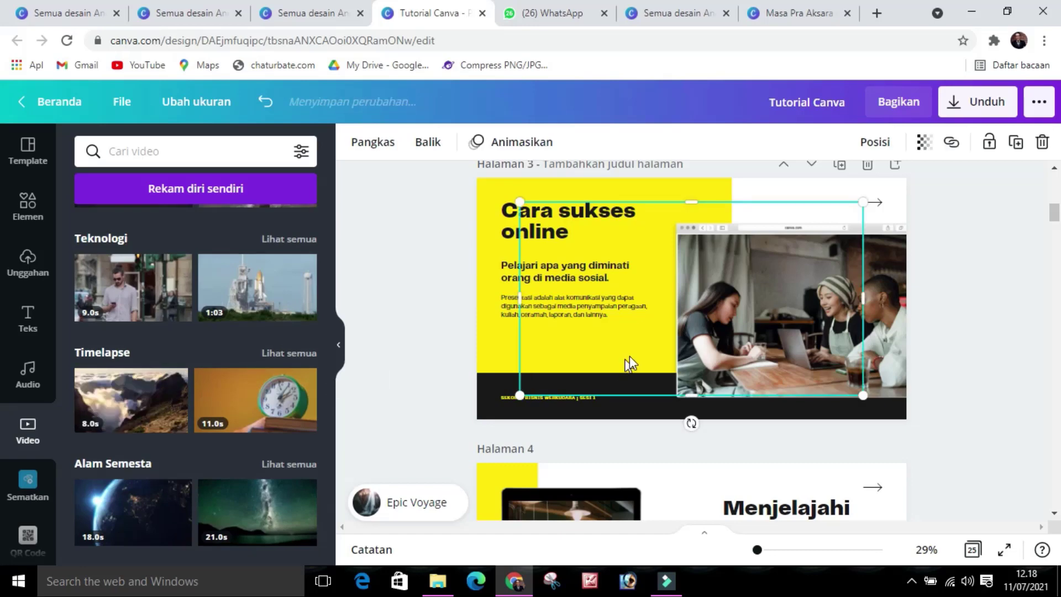
left_click(695, 303)
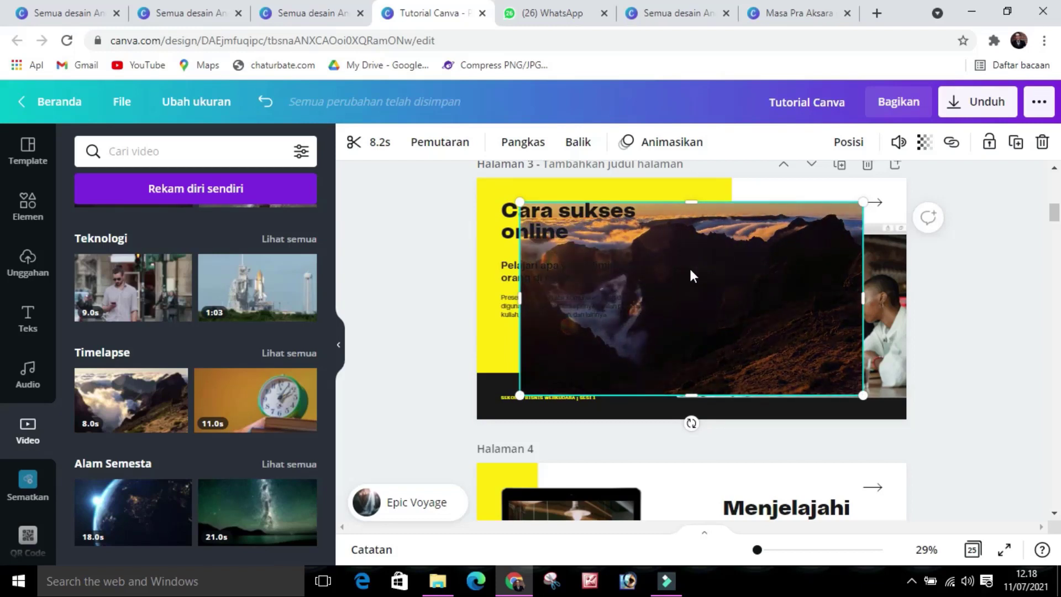
key("Delete")
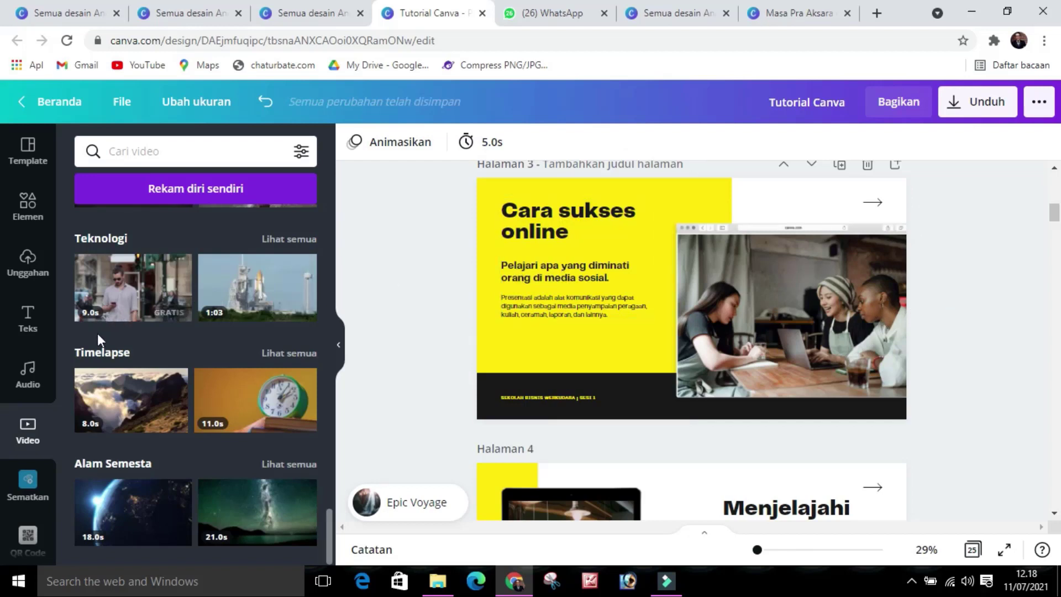
scroll(129, 355, "down", 1)
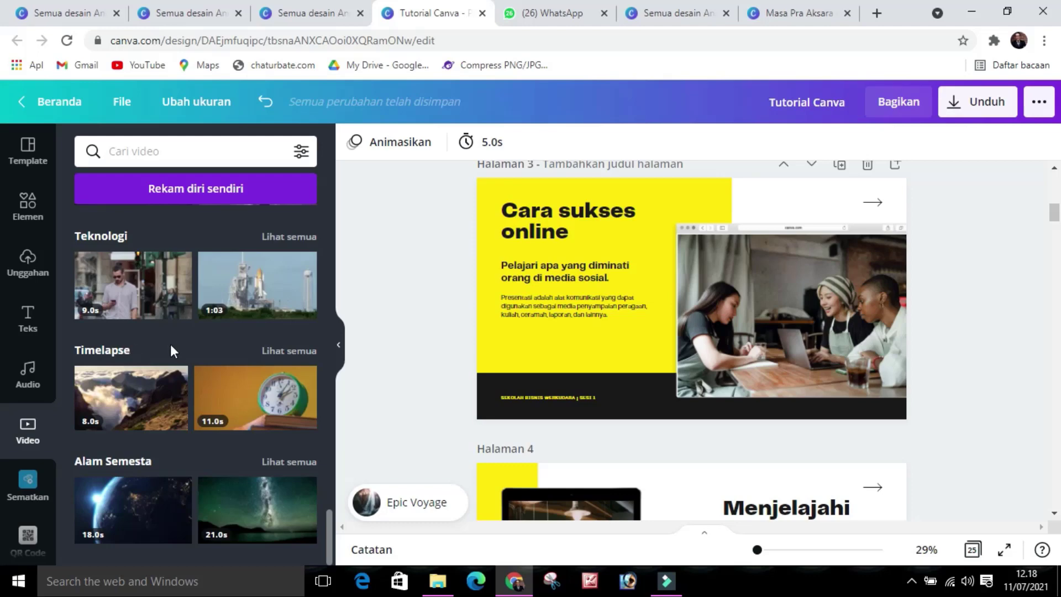
Upload the video file "Masa Pra Aksara di Indonesia-TA Pelatihan Media Ajar-Seamolec" from the device.
left_click(29, 274)
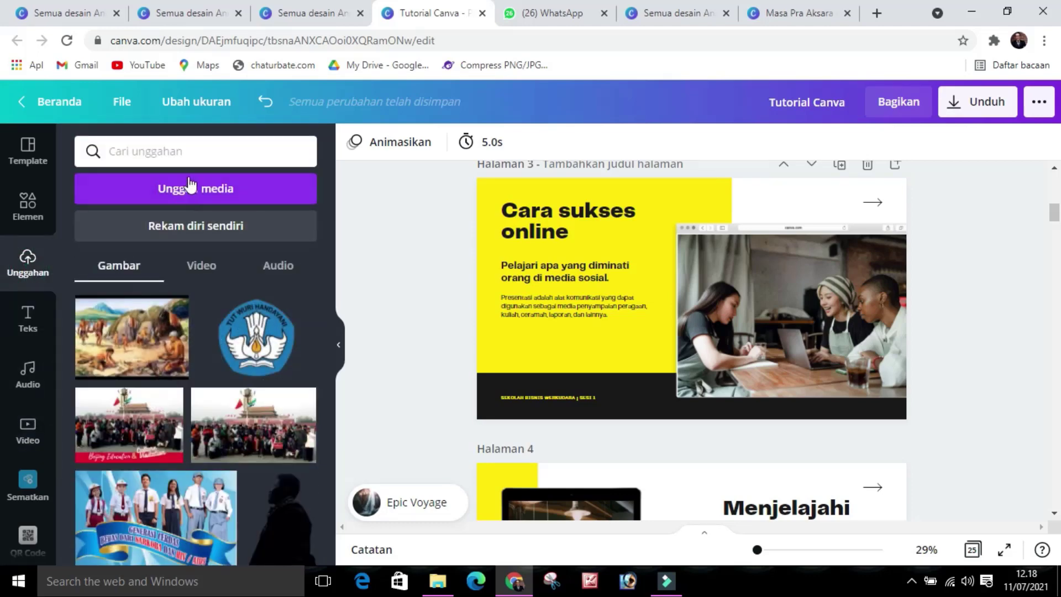
left_click(182, 191)
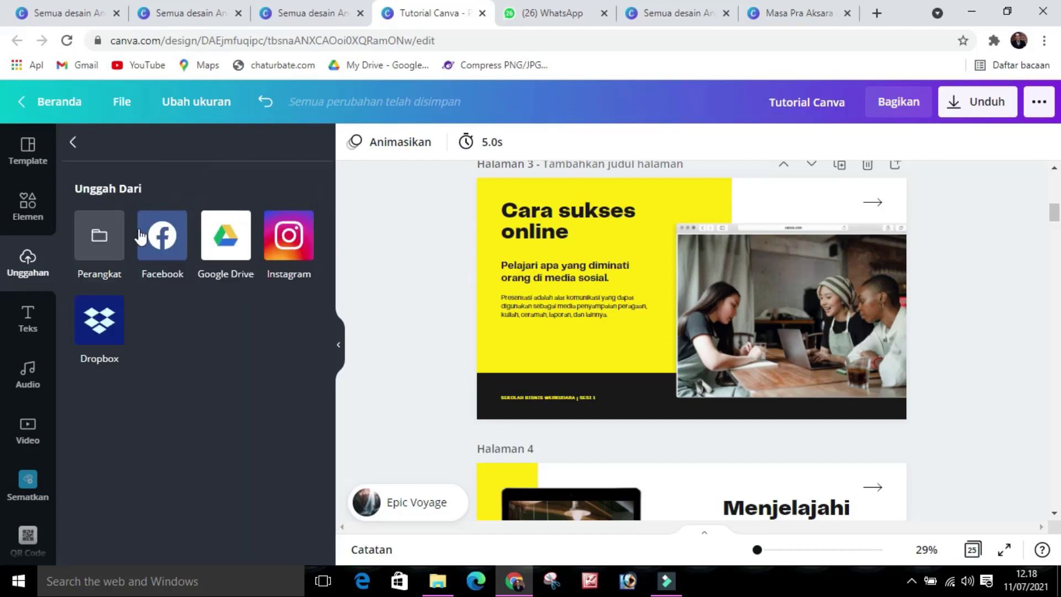
left_click(99, 242)
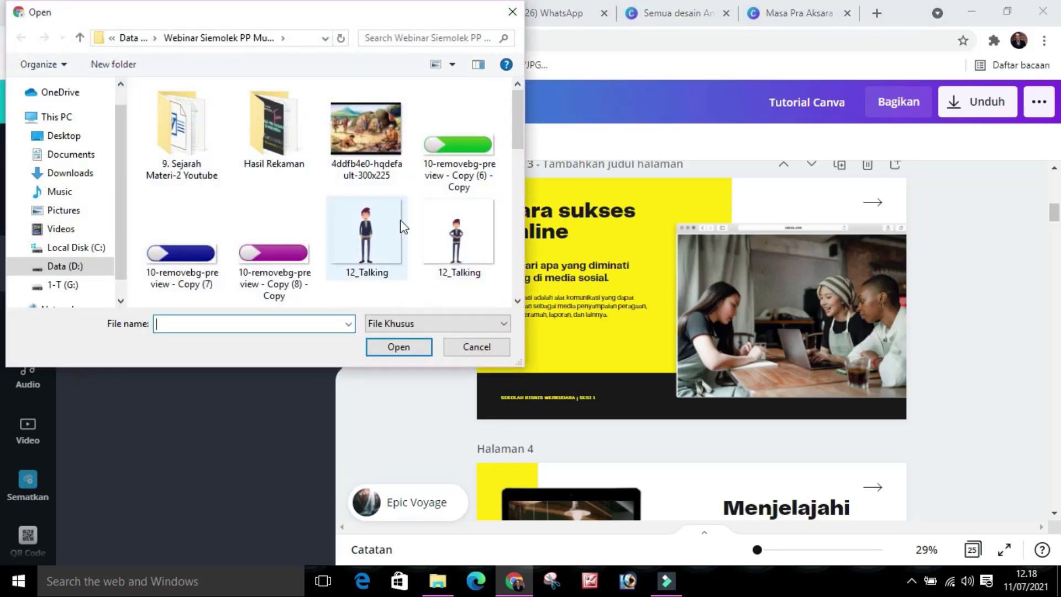
scroll(403, 226, "down", 3)
scroll(403, 227, "down", 2)
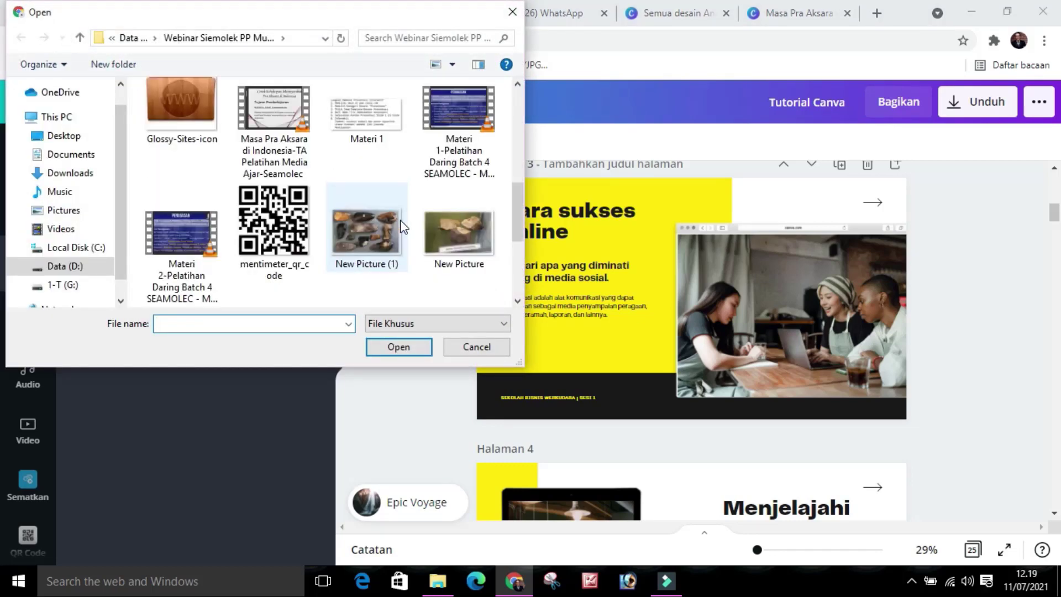
scroll(364, 226, "down", 2)
scroll(333, 225, "down", 2)
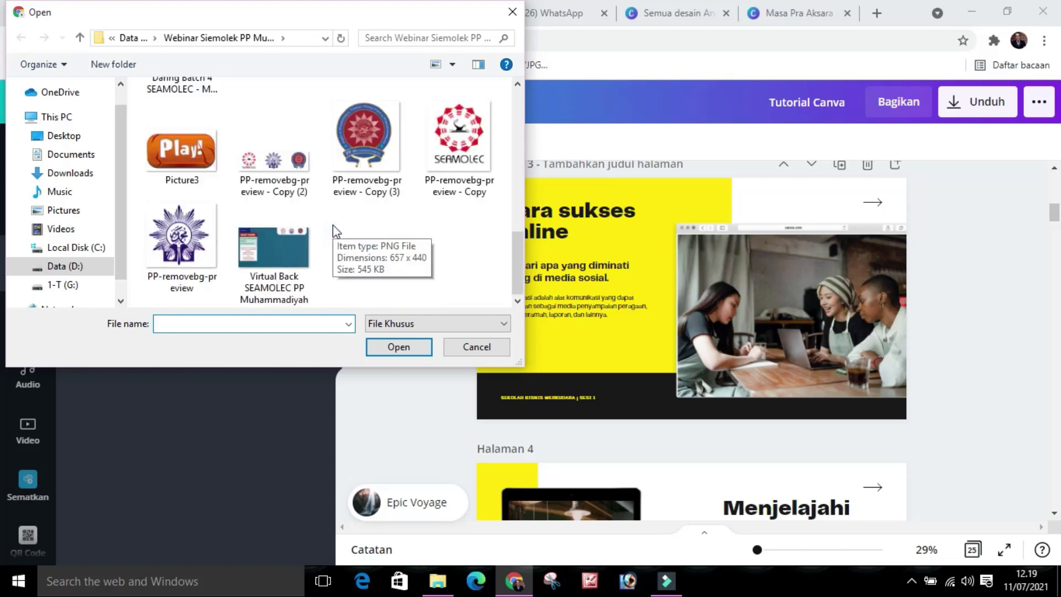
scroll(336, 238, "up", 6)
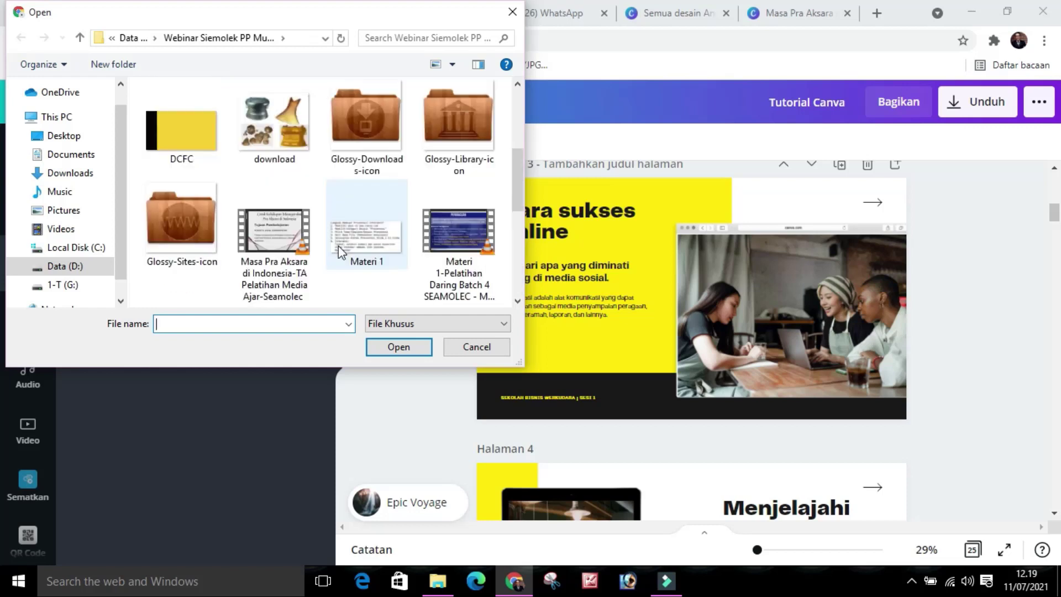
left_click(266, 247)
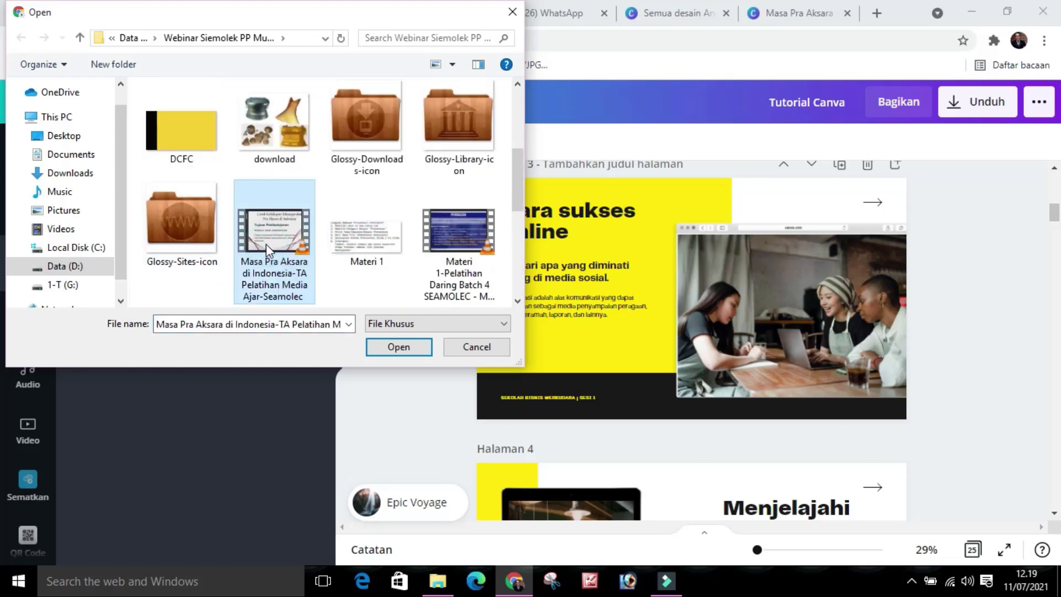
left_click(399, 349)
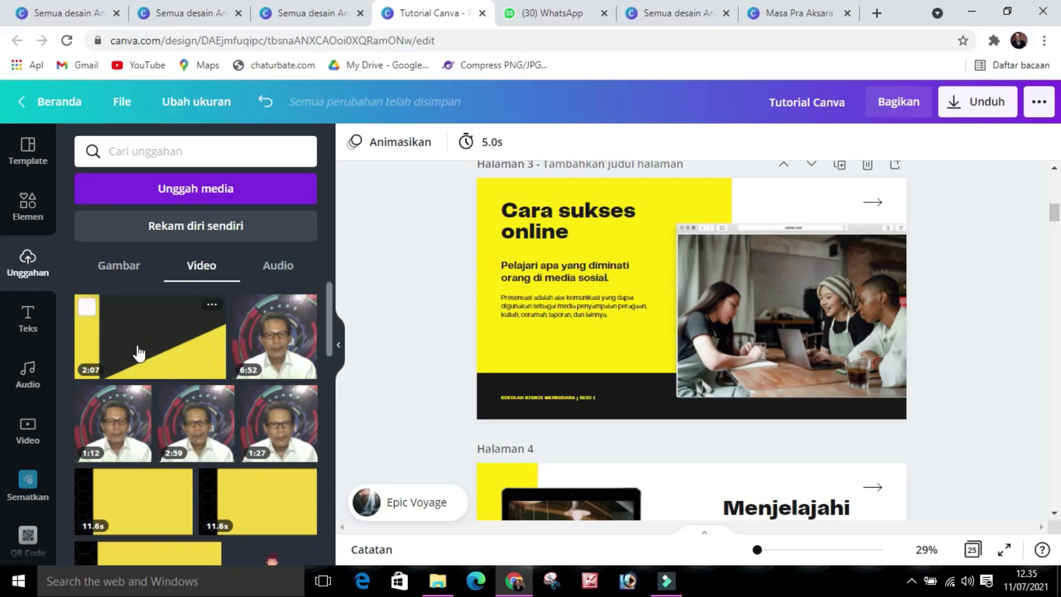
Replace the photo in page 3's browser-window frame with the uploaded 2:07 video.
left_click_drag(139, 353, 738, 286)
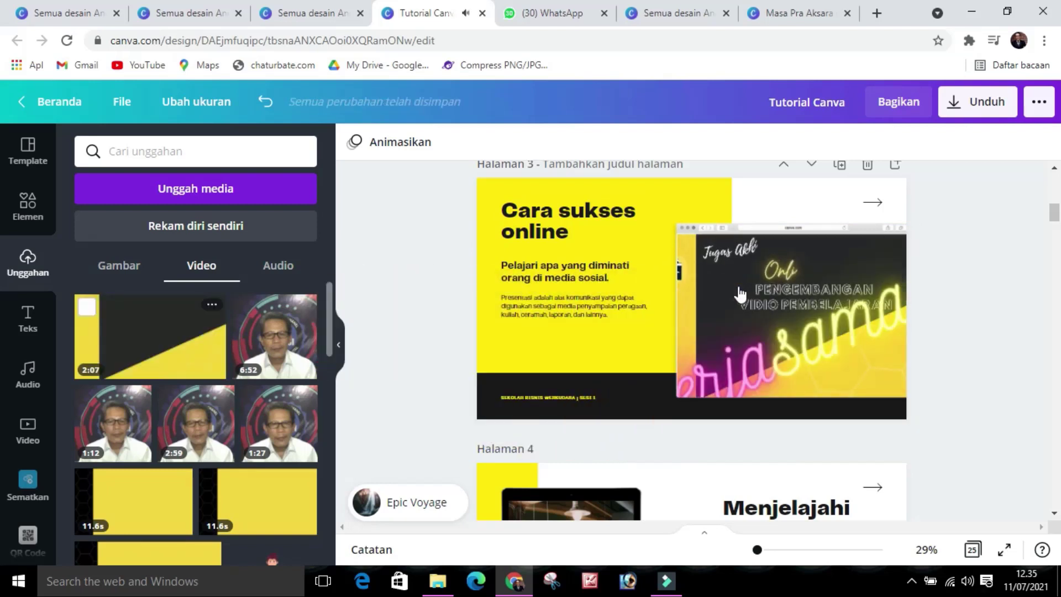
left_click(782, 329)
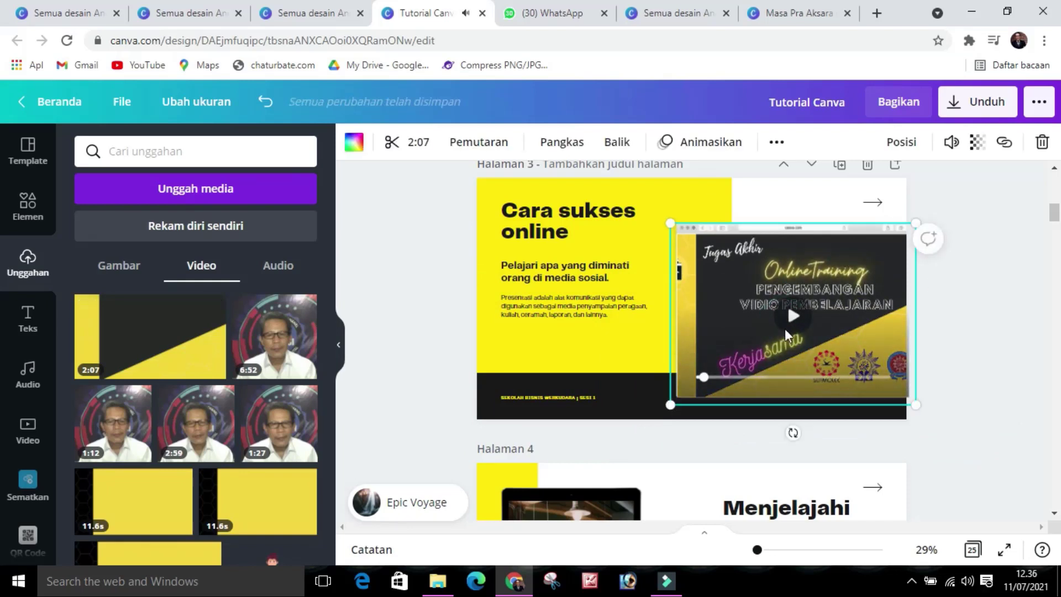
left_click(990, 315)
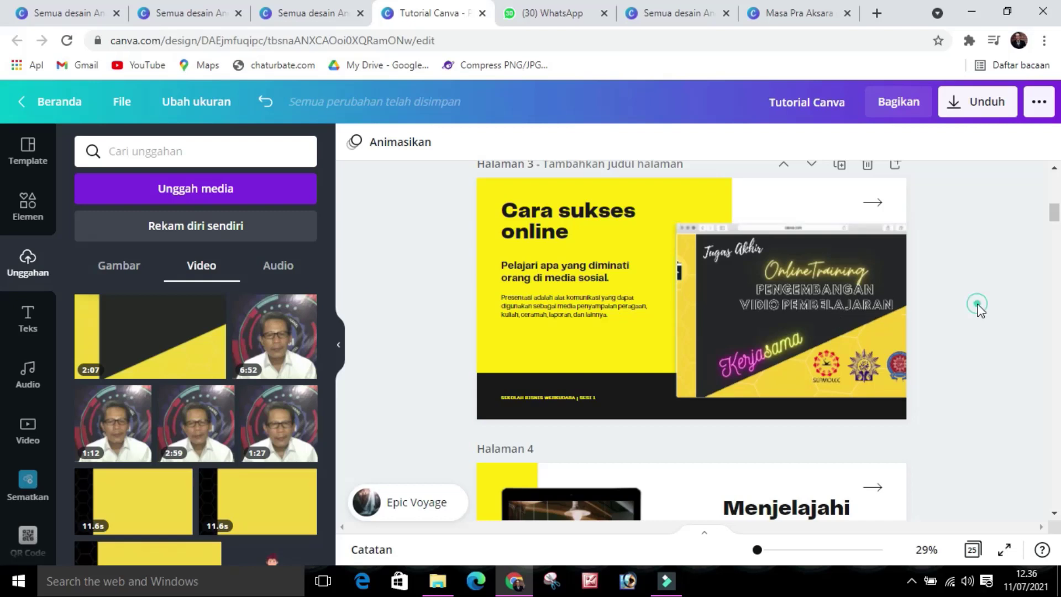
Try adding the 2:07 video as a loose, unframed element on page 3, and delete that copy.
left_click(165, 351)
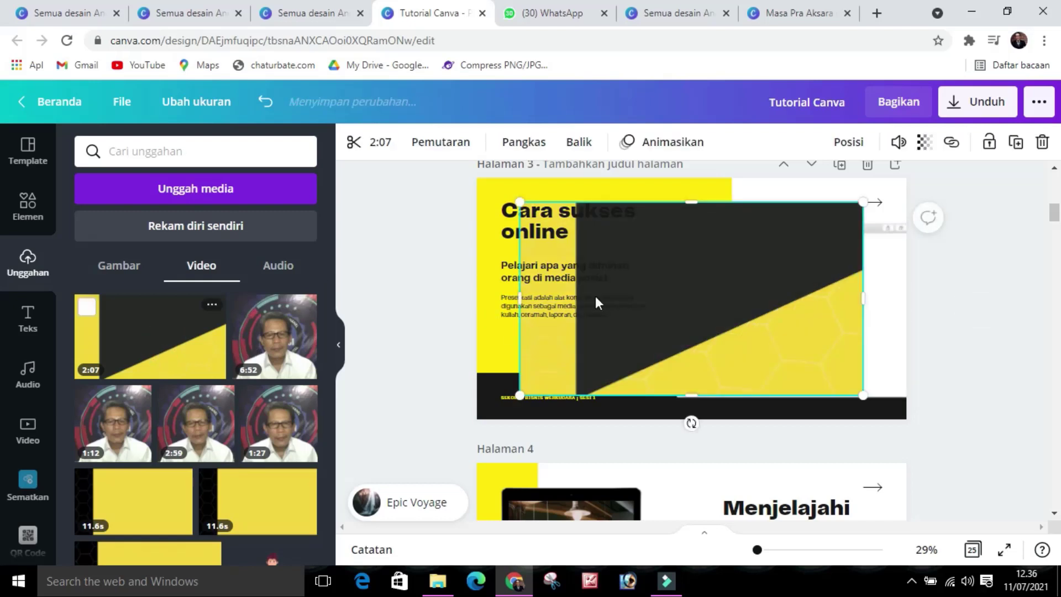
left_click(663, 278)
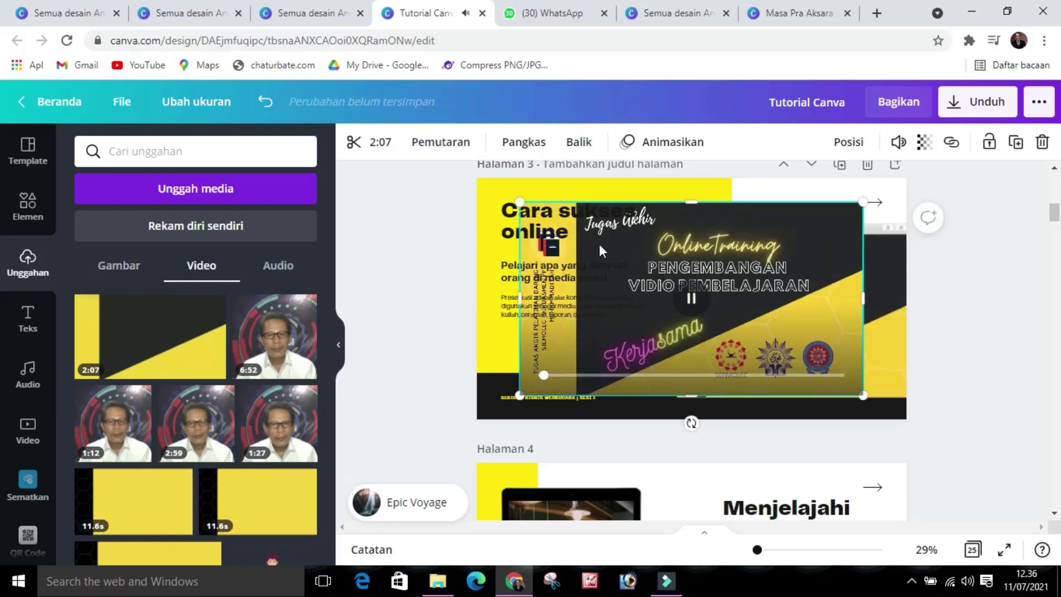
left_click_drag(580, 231, 628, 241)
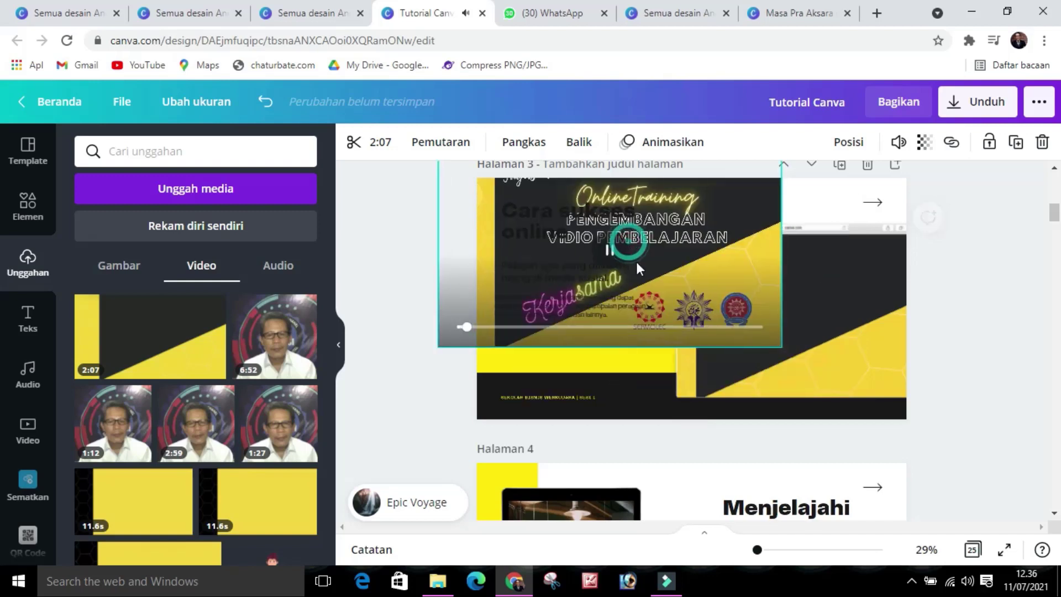
left_click(637, 266)
key("Delete")
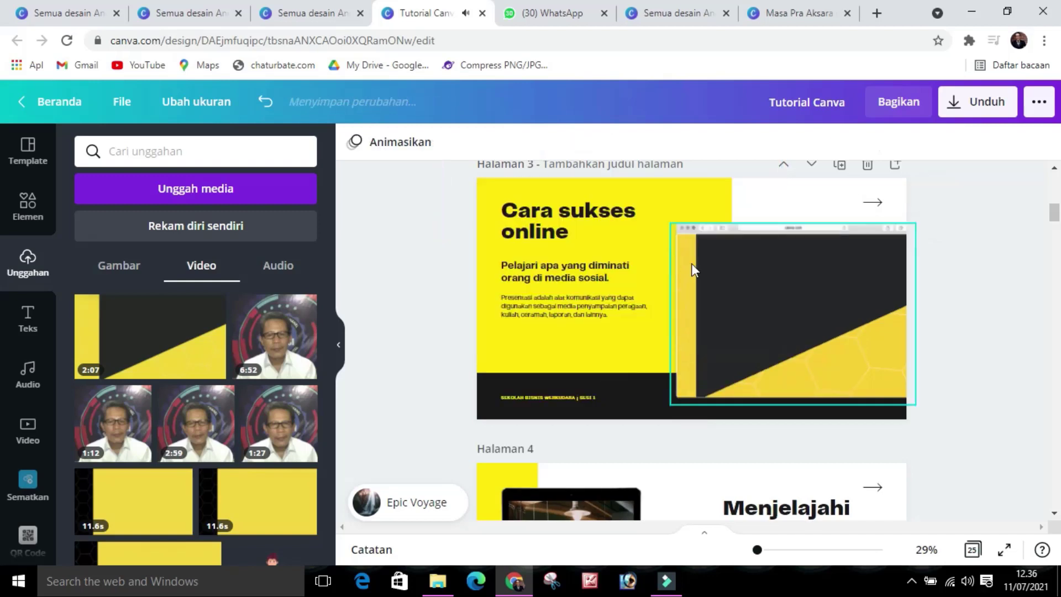
Enlarge the framed video on page 3 to about 1223 × 907 and align its upper edge with the title's.
left_click(746, 280)
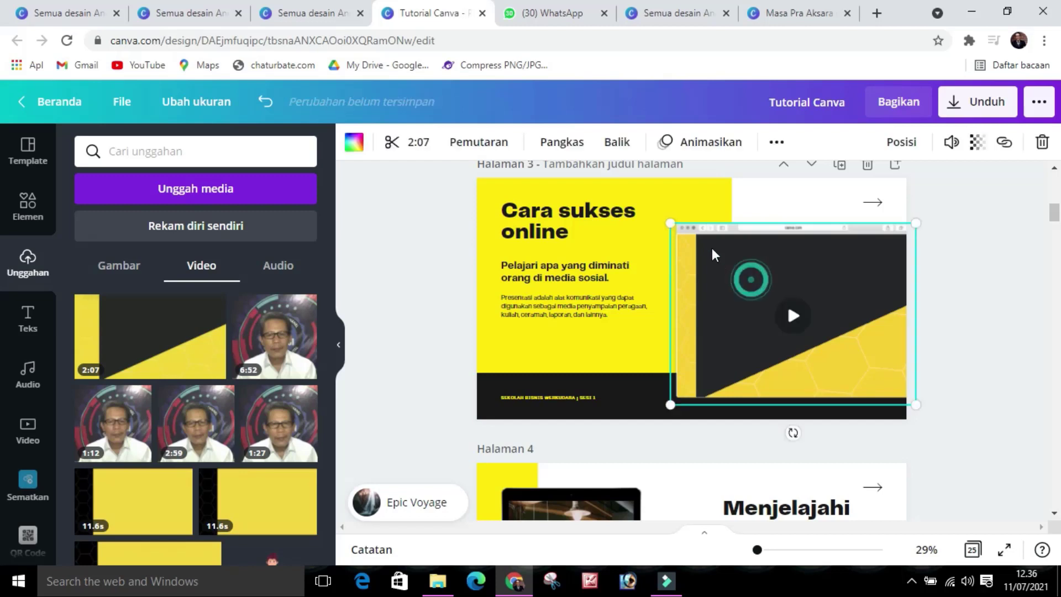
left_click_drag(670, 224, 643, 203)
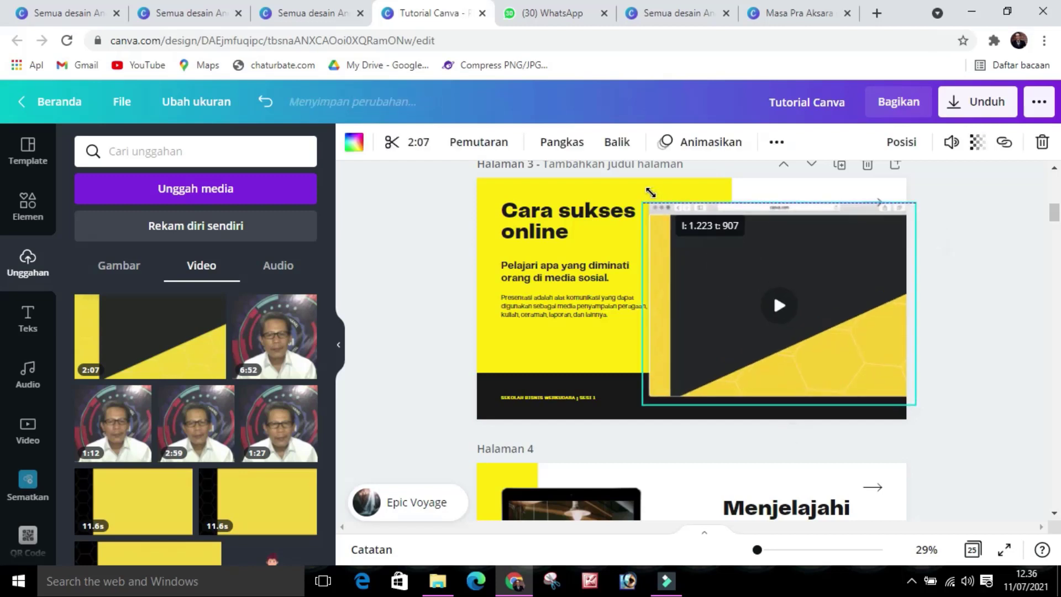
mouse_move(796, 261)
left_mouse_down()
mouse_move(799, 232)
mouse_move(799, 258)
left_mouse_up()
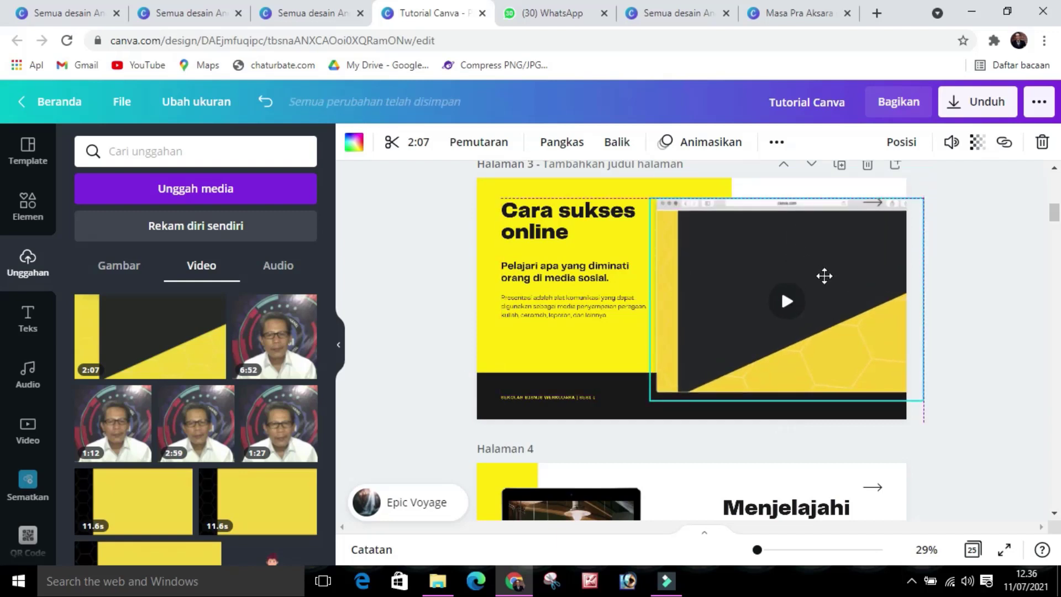
left_click(963, 335)
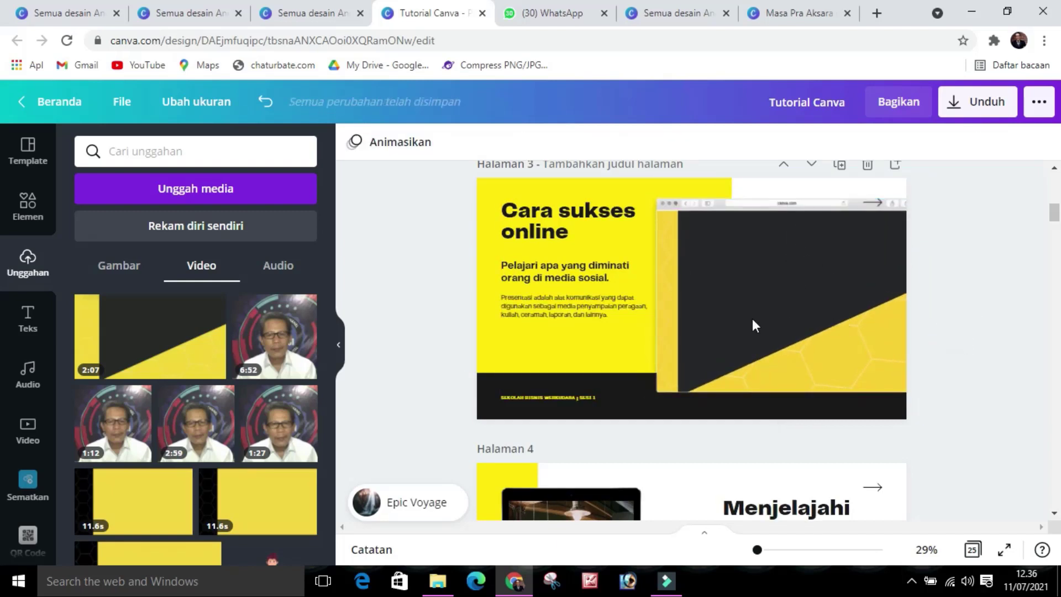
Replace the page 3 title "Cara sukses online" with "Silahkan Simak Tayangan Berikut".
double_click(542, 218)
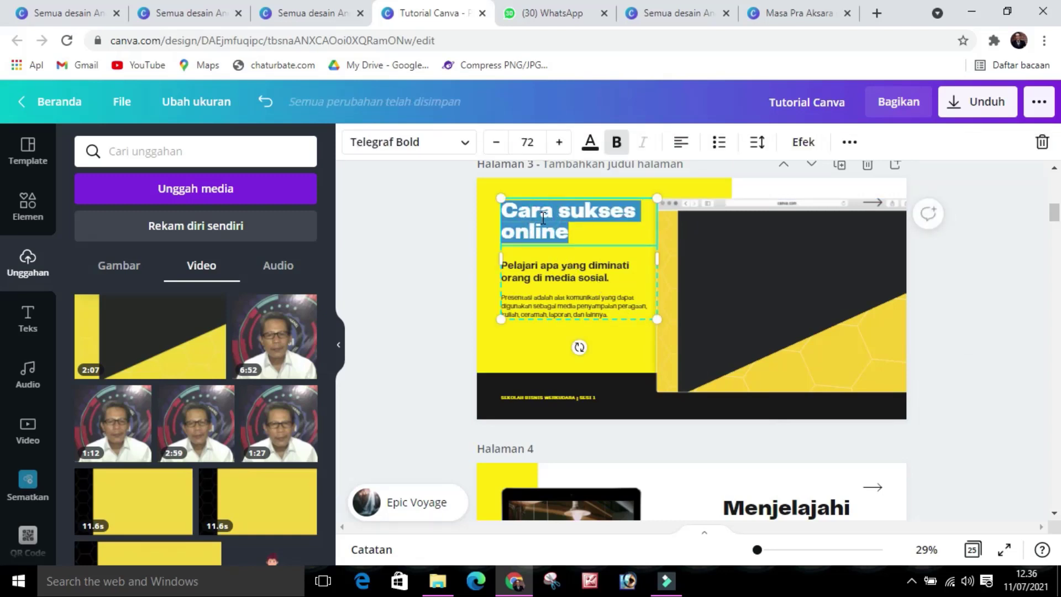
type("Silahkan")
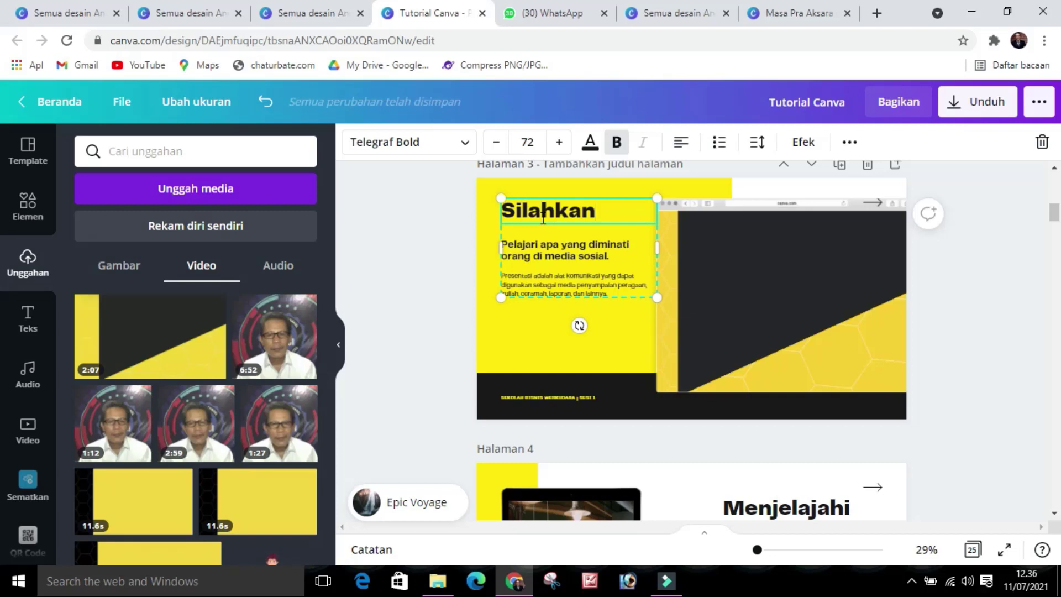
key("Return")
type("Simak ")
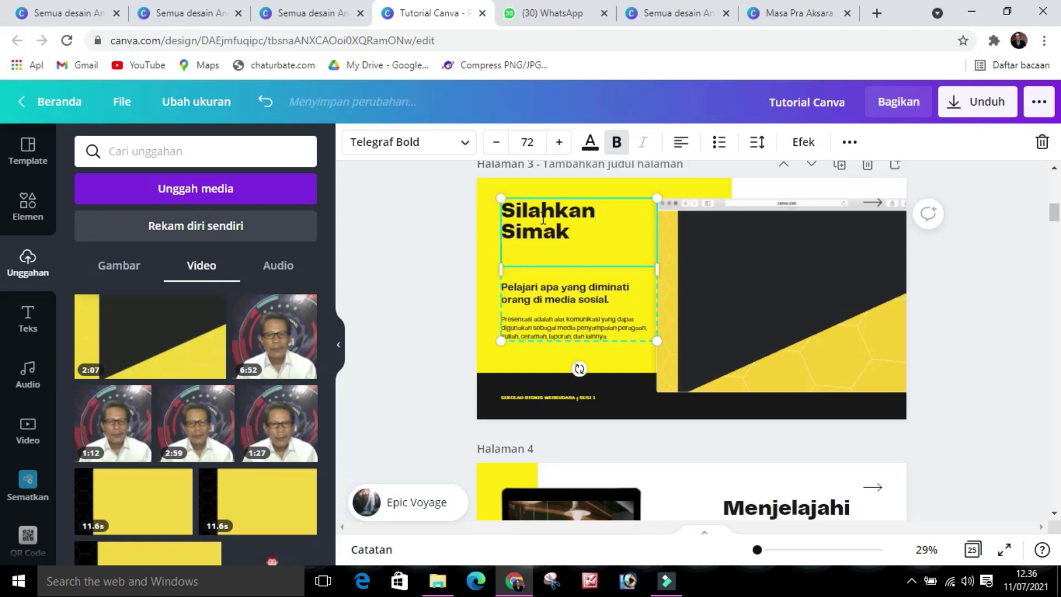
type("Tayangan")
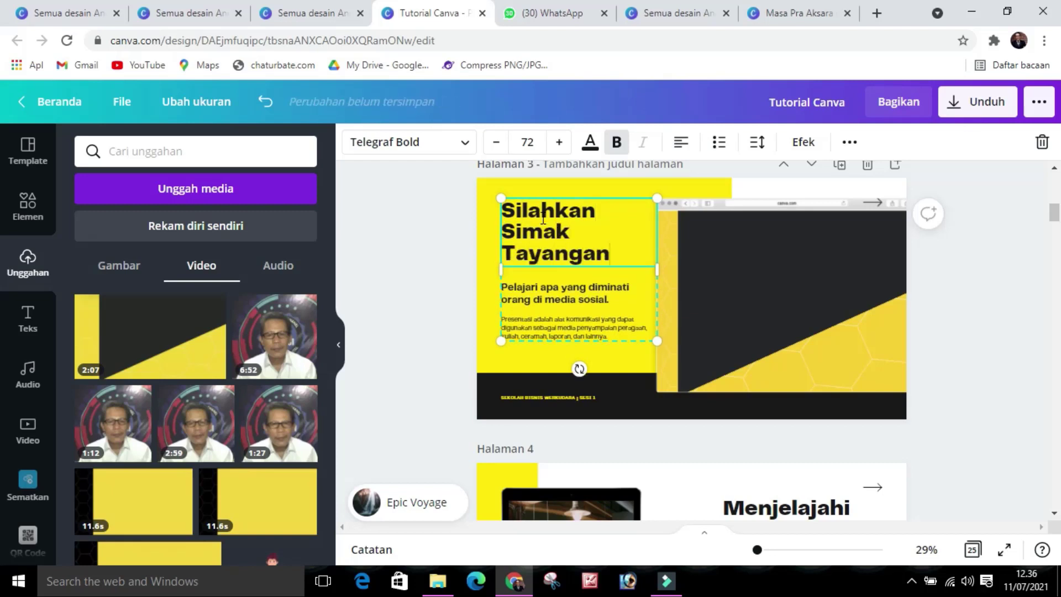
type(" Berikut")
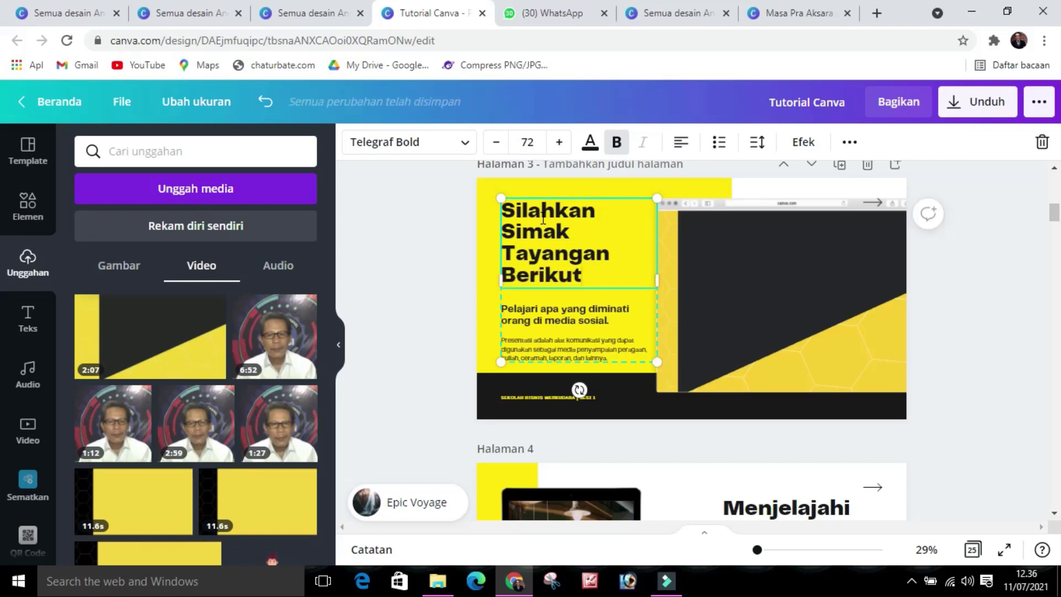
left_click(953, 301)
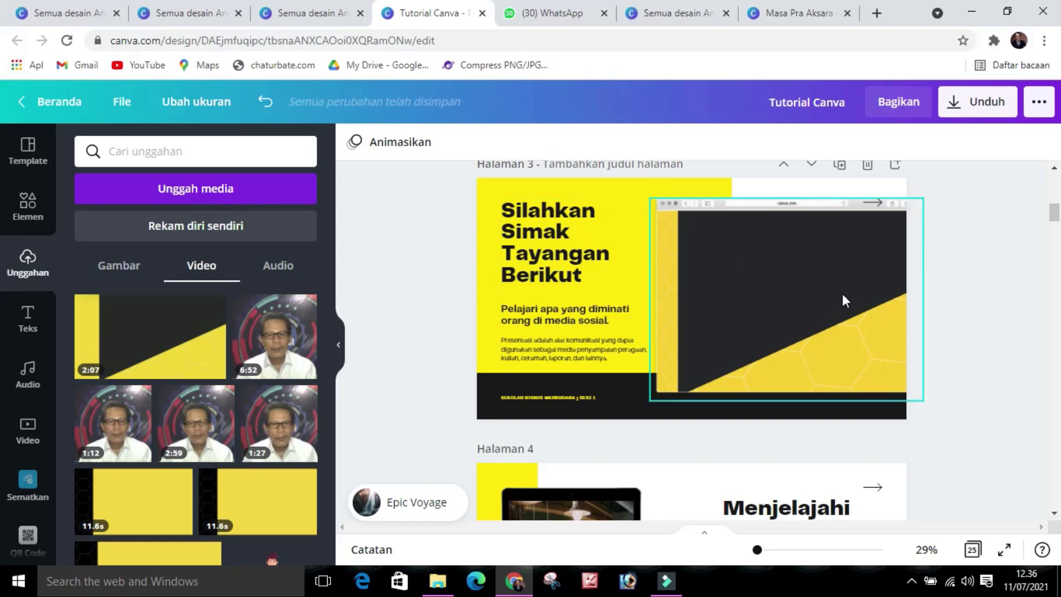
Delete the subtitle and paragraph beneath the page 3 title, and move the title down within the yellow block.
left_click(539, 327)
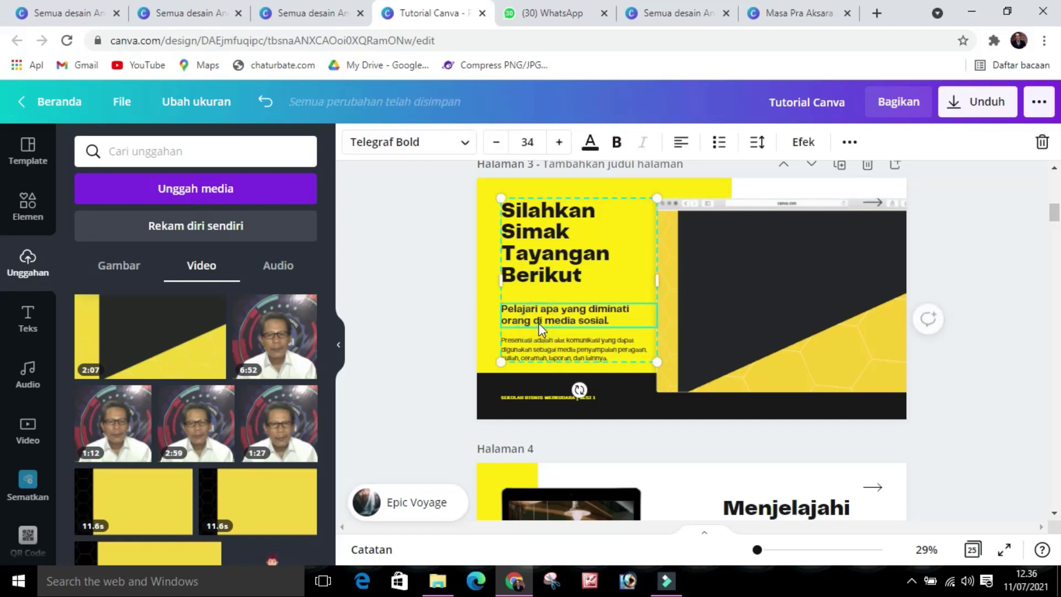
key("Delete")
left_click(539, 350)
key("Delete")
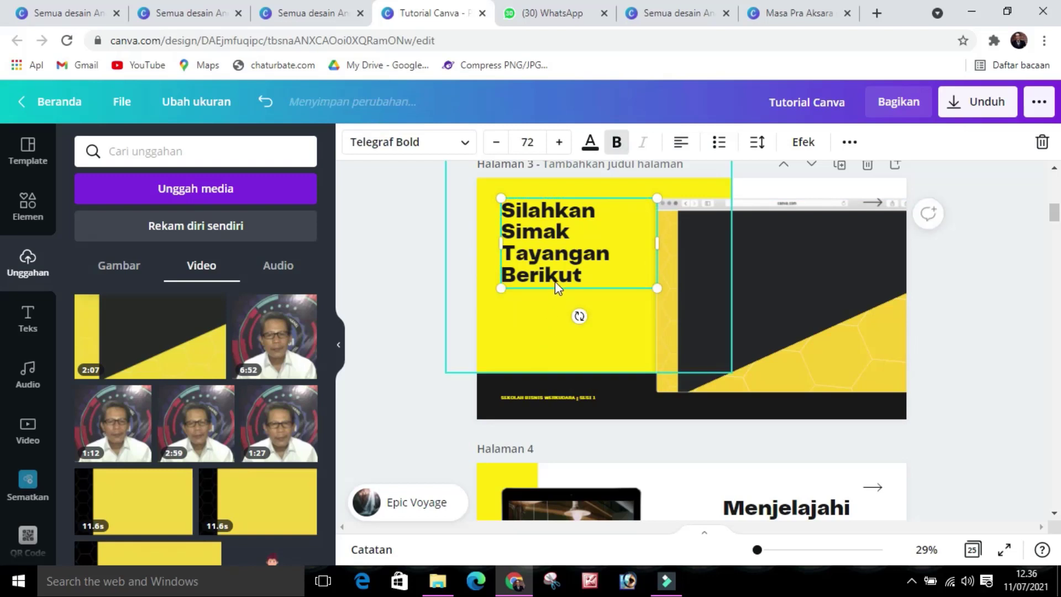
left_click_drag(549, 255, 548, 301)
left_click(956, 315)
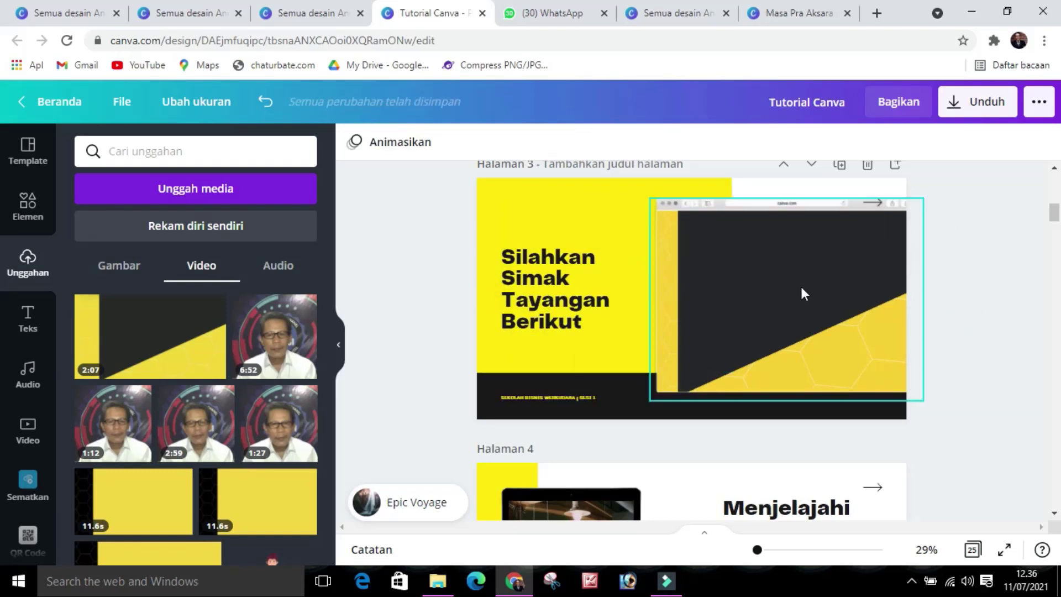
Enlarge the framed video on page 3 and reposition it so its right edge lines up with the page's right edge.
left_click_drag(803, 293, 775, 297)
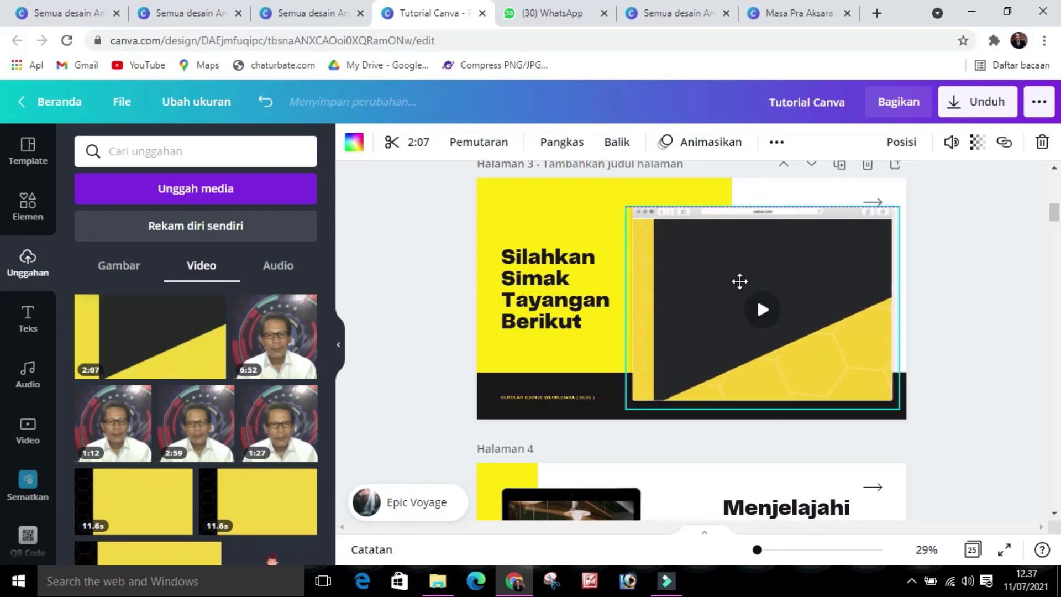
left_click_drag(622, 205, 597, 185)
left_click_drag(668, 273, 676, 285)
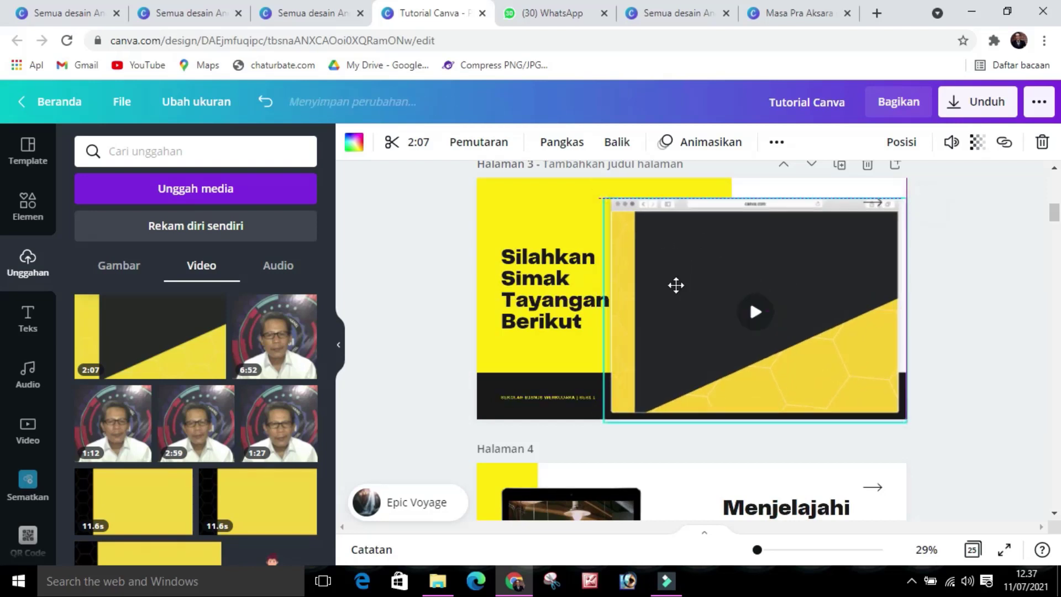
left_click(1009, 334)
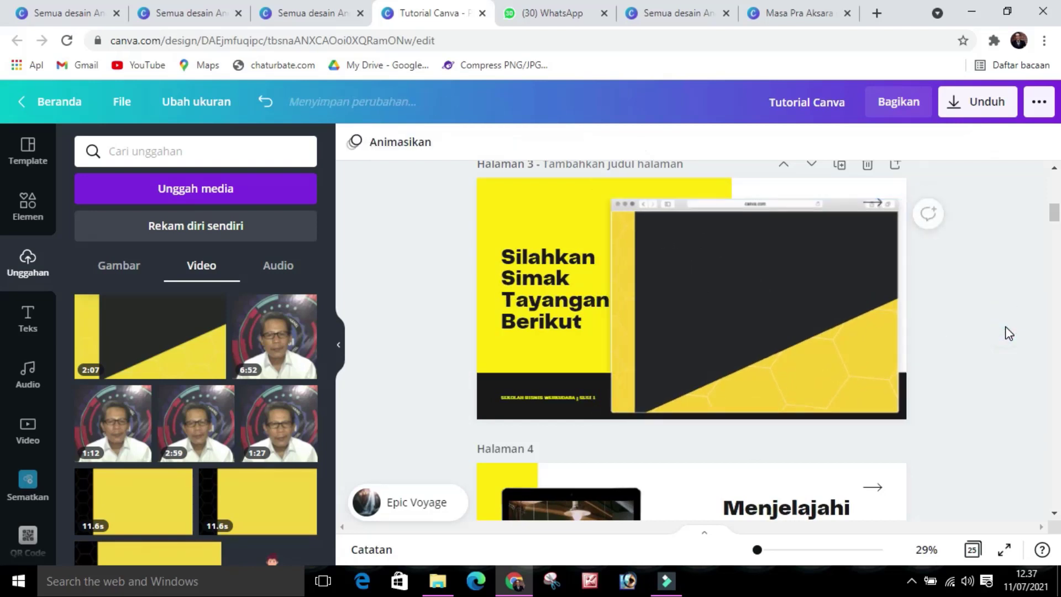
Delete the small yellow footer text in the black strip of page 3.
left_click(565, 399)
left_click(565, 399)
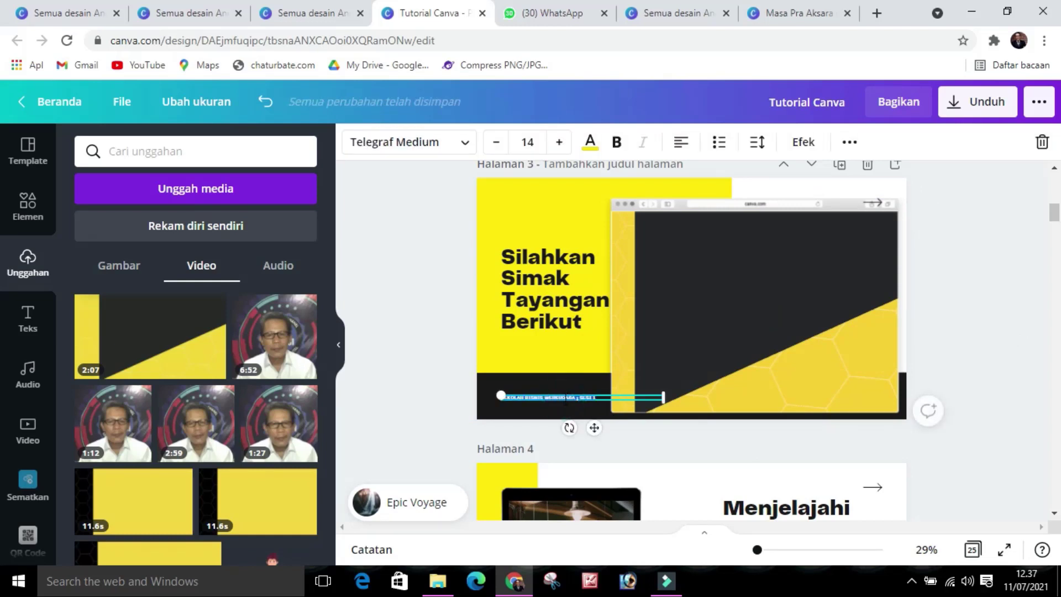
left_click(1002, 332)
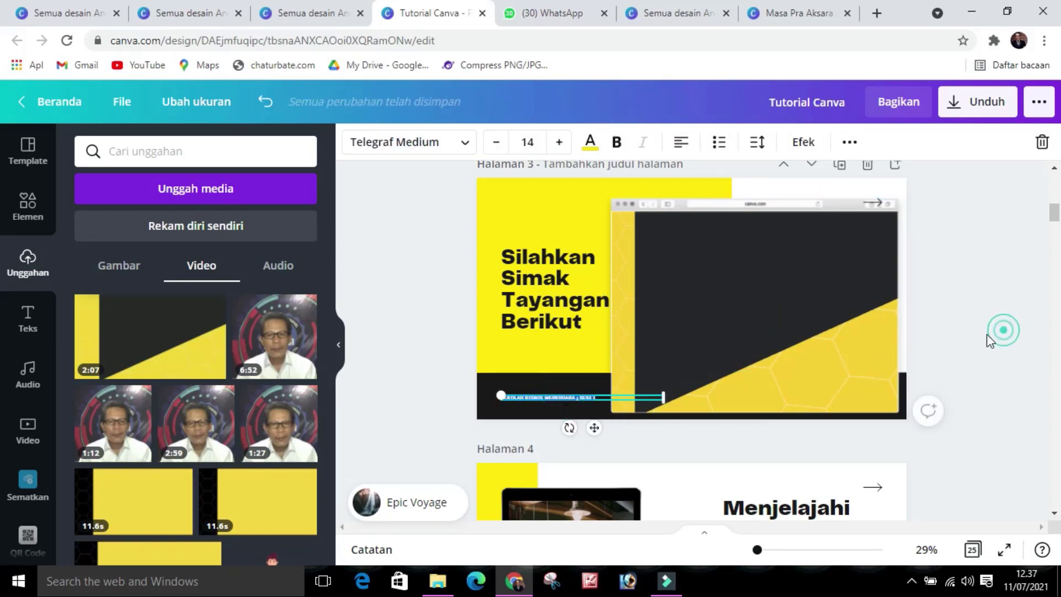
left_click(578, 397)
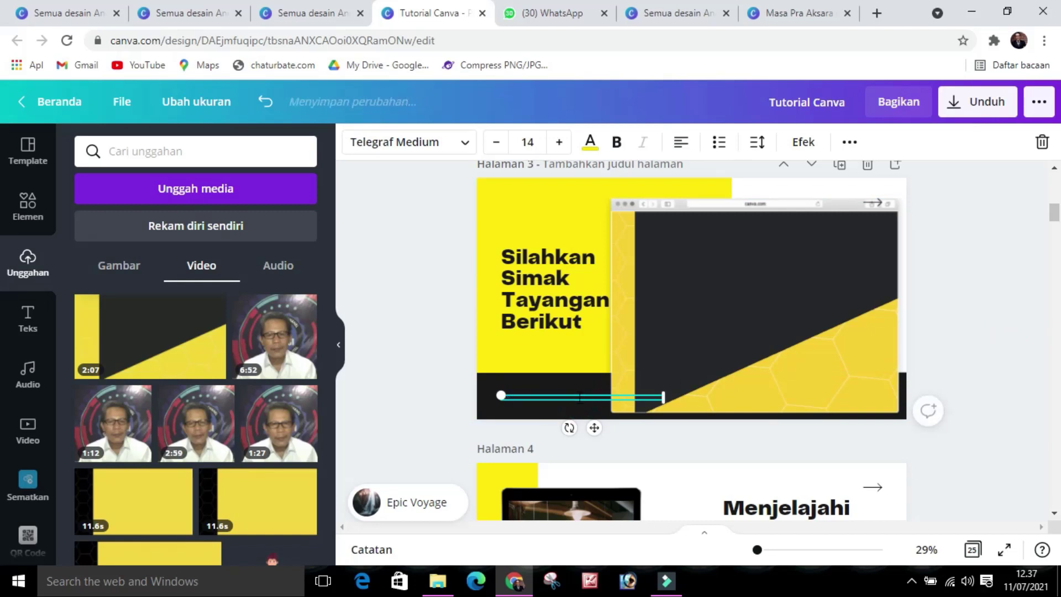
left_click(970, 339)
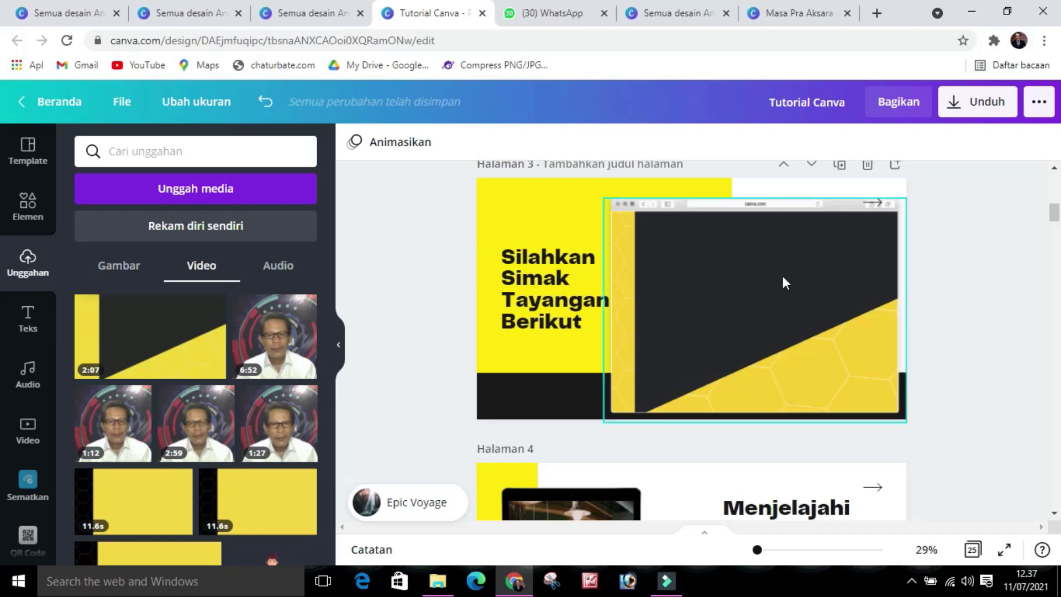
Go to page 4 and open the YouTube integration from the list of additional apps.
scroll(946, 310, "down", 5)
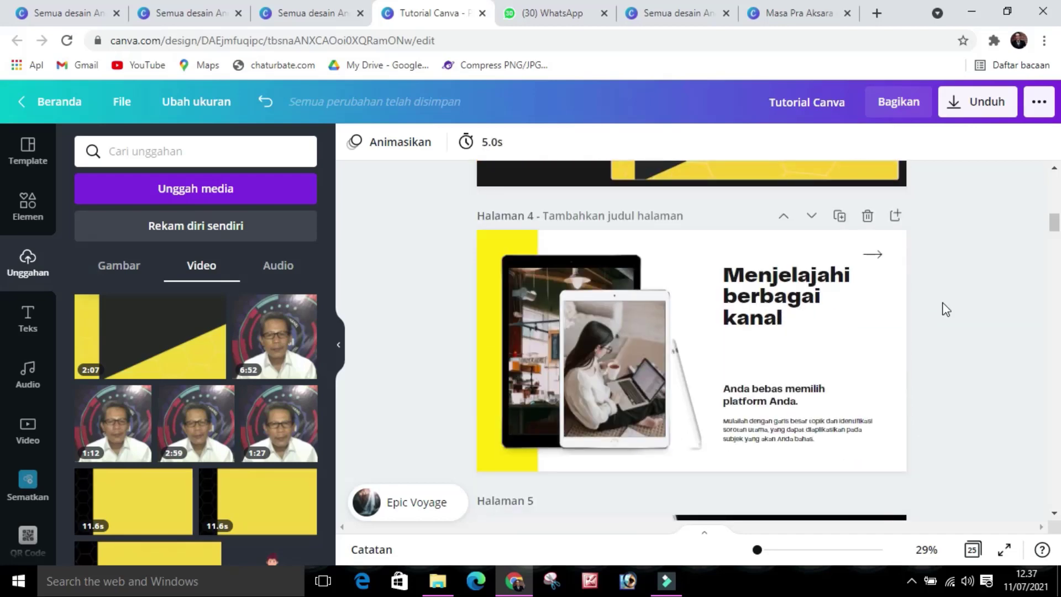
scroll(946, 309, "down", 2)
scroll(947, 310, "up", 2)
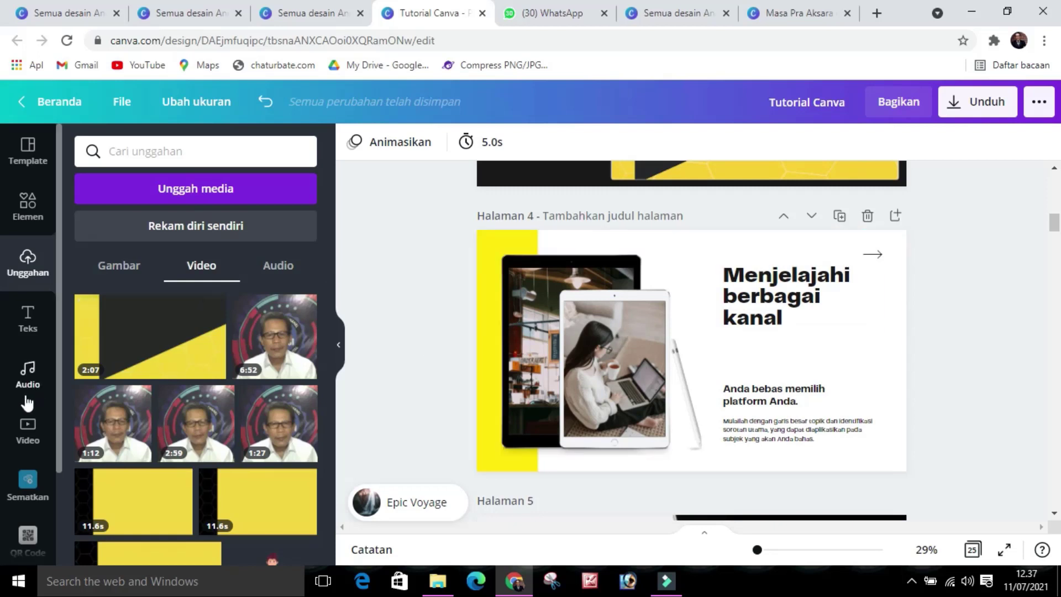
scroll(27, 404, "down", 2)
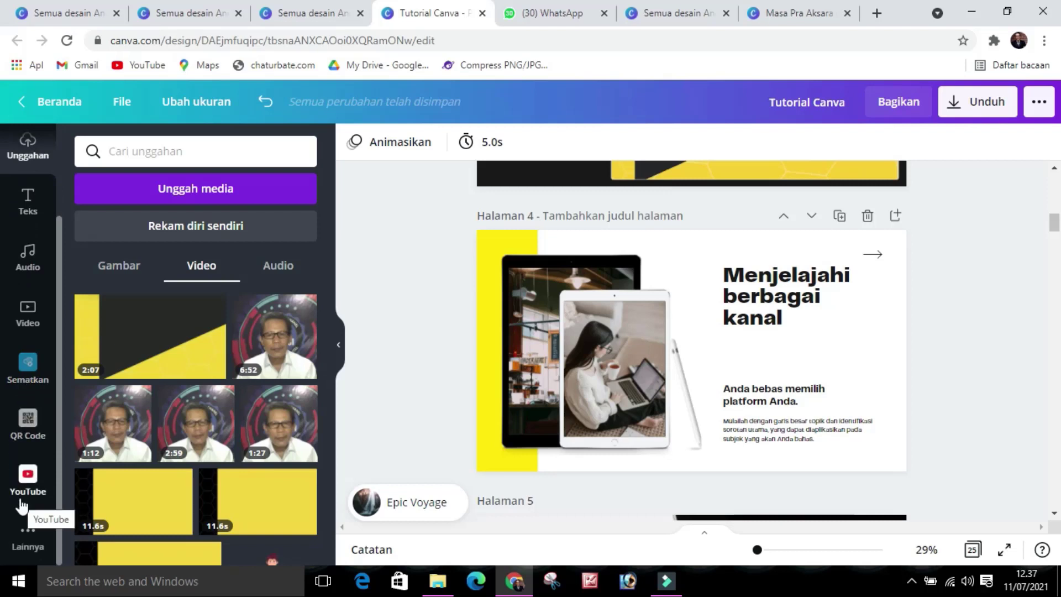
left_click(27, 535)
scroll(193, 397, "down", 5)
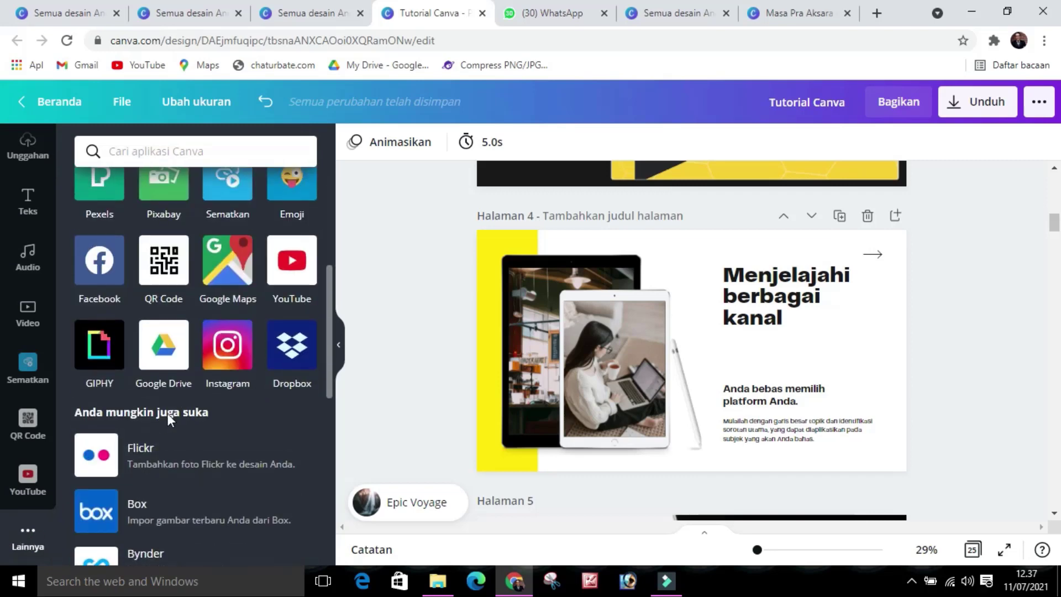
scroll(168, 413, "up", 5)
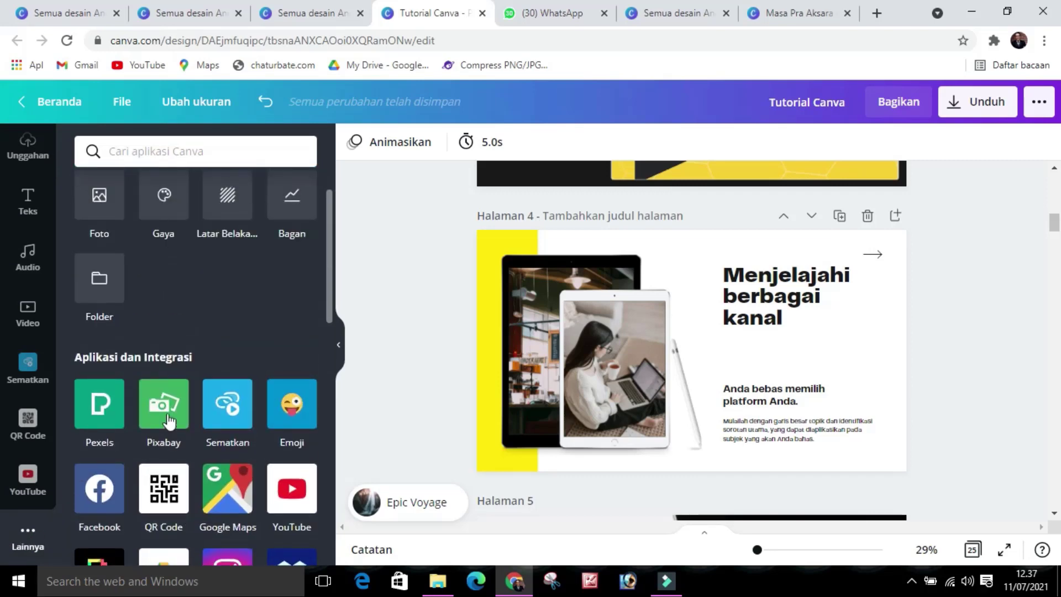
scroll(168, 421, "down", 2)
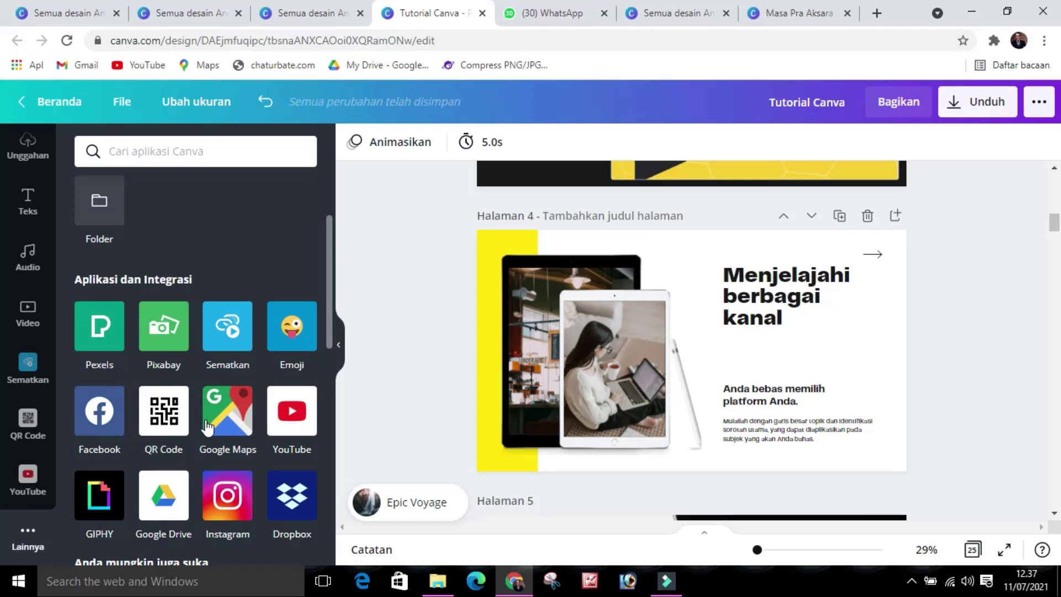
left_click(290, 426)
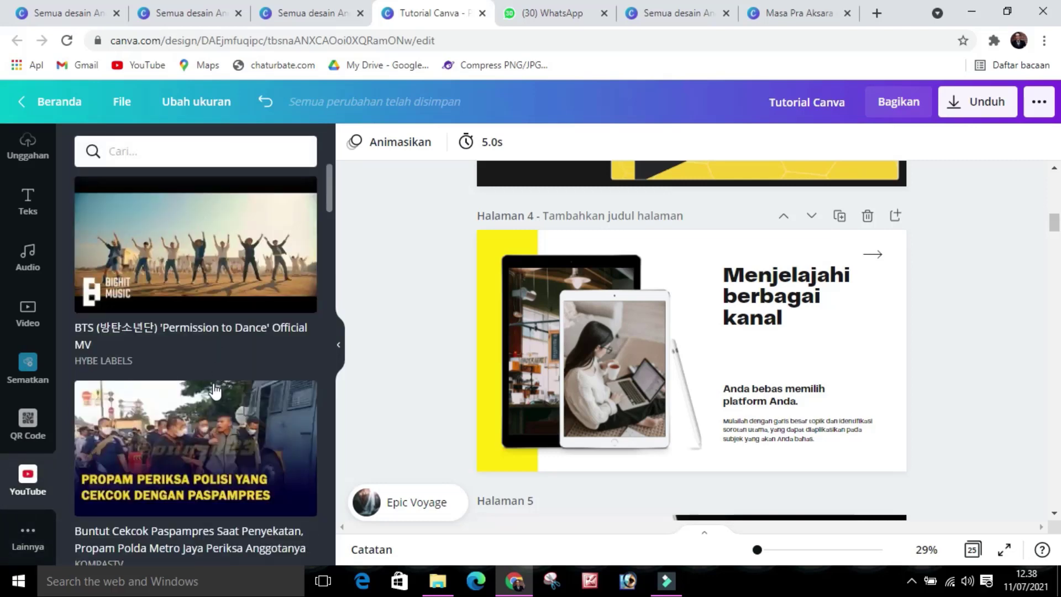
Browse the suggested YouTube videos and search YouTube for "masa pra aksara".
scroll(214, 392, "down", 5)
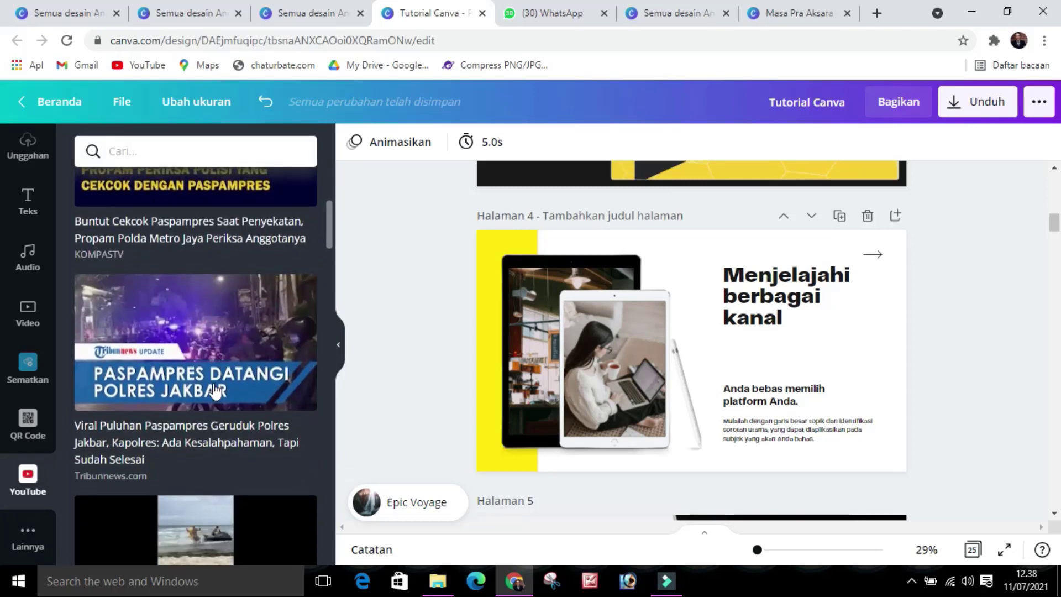
scroll(215, 391, "down", 3)
scroll(215, 391, "up", 8)
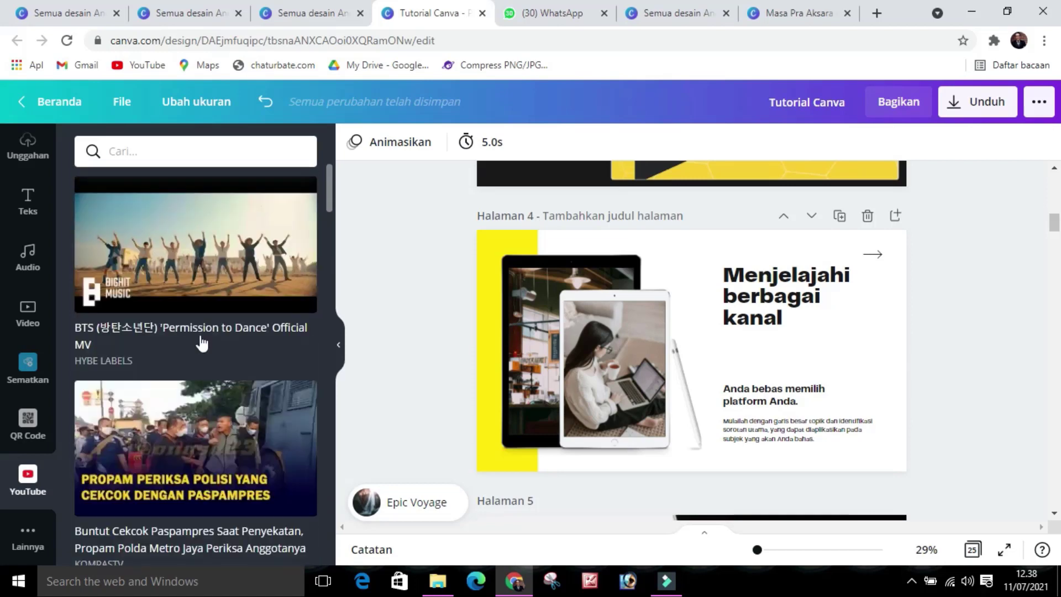
left_click(160, 152)
type("masa")
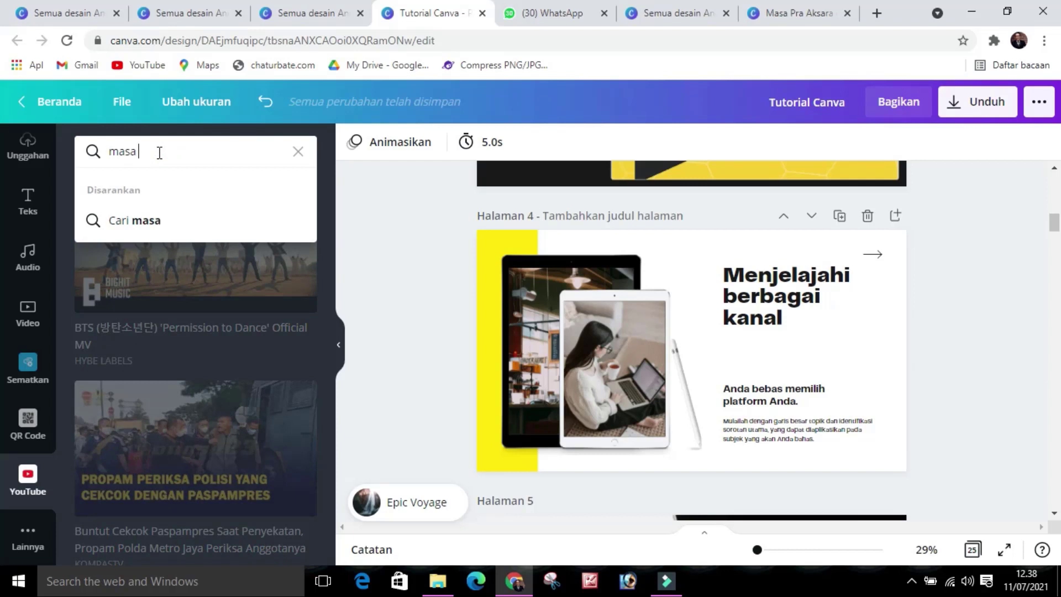
type(" pra aksara")
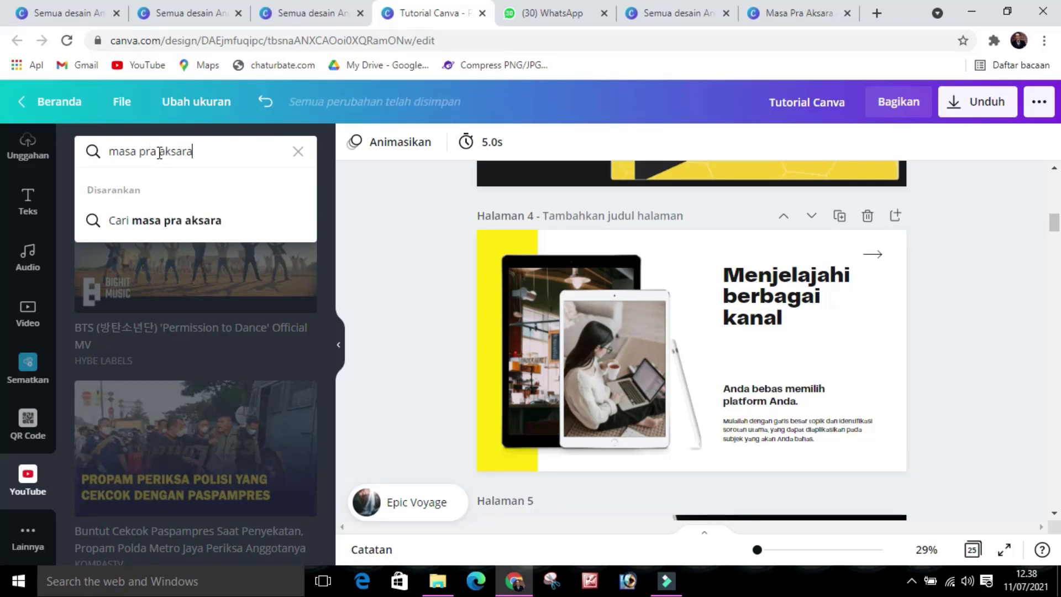
key("Return")
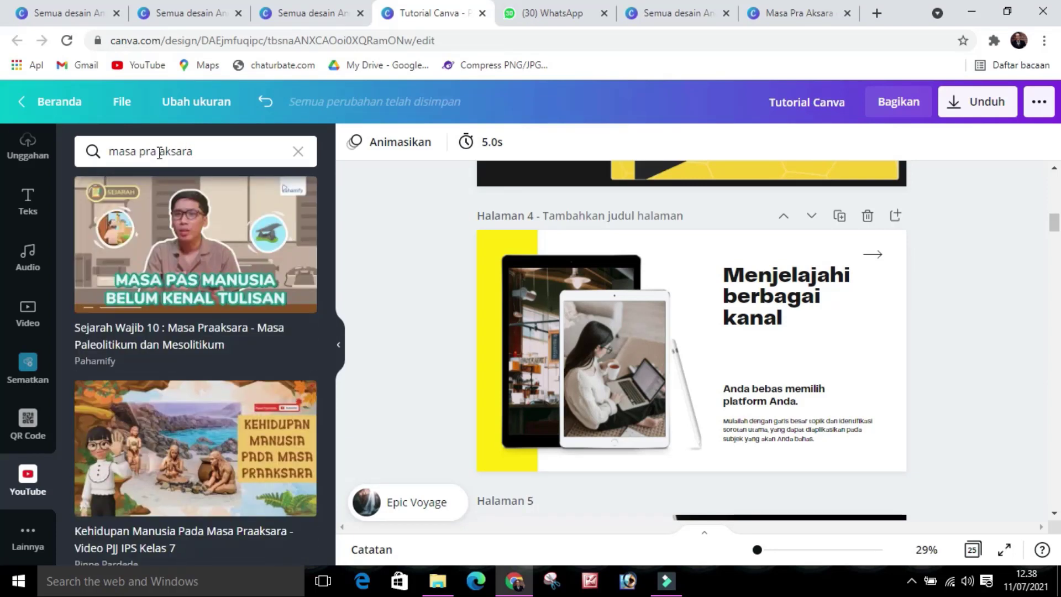
Insert the YouTube video "Kehidupan Manusia Pada Masa Praaksara - Video PJJ IPS Kelas 7" from the search results onto page 4.
scroll(201, 372, "down", 2)
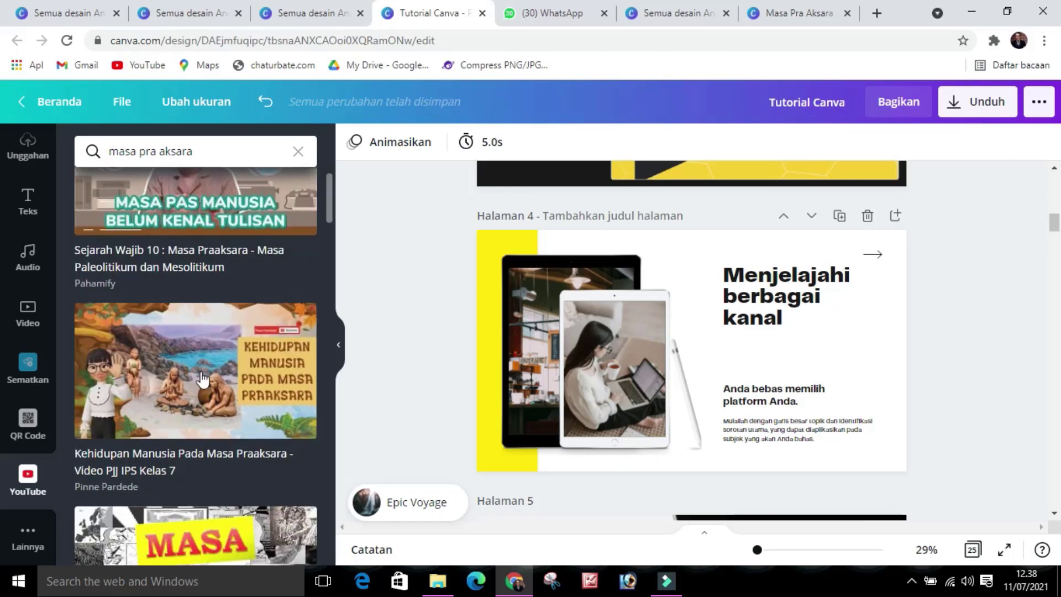
scroll(203, 379, "down", 4)
scroll(201, 379, "down", 6)
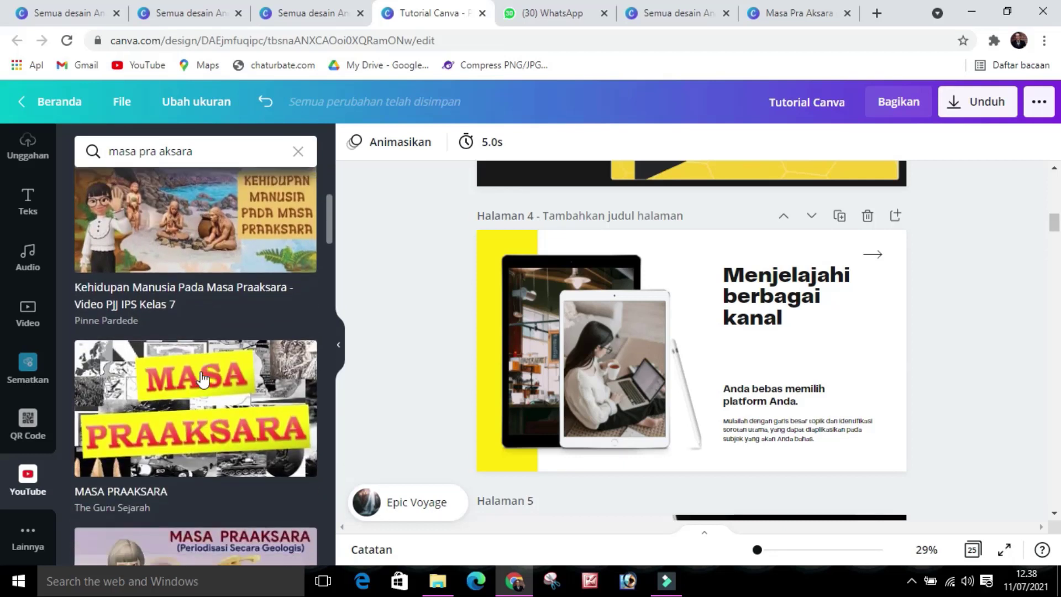
scroll(200, 376, "up", 6)
scroll(201, 371, "up", 4)
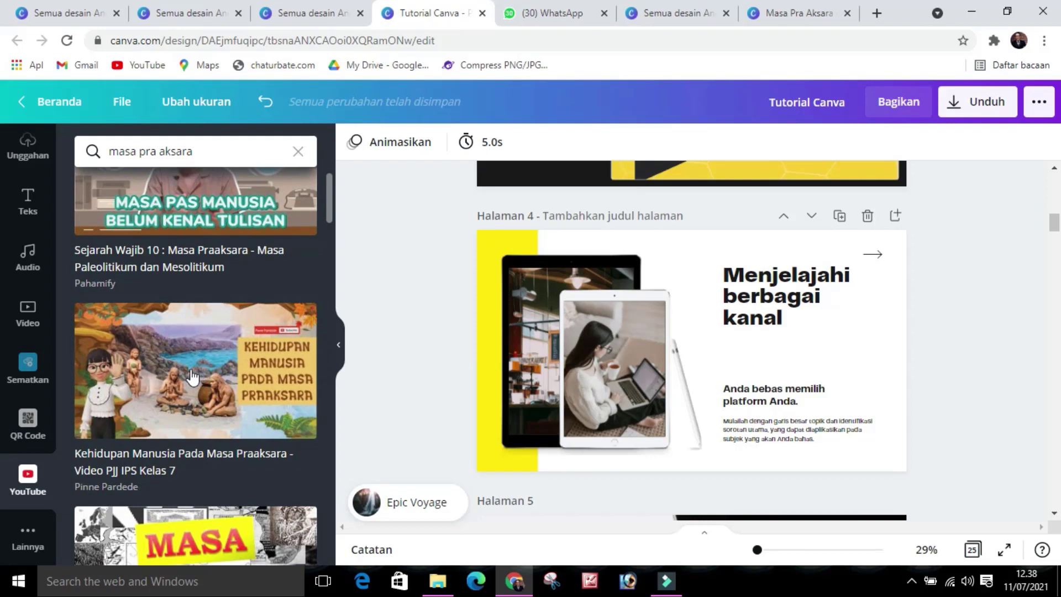
left_click(191, 372)
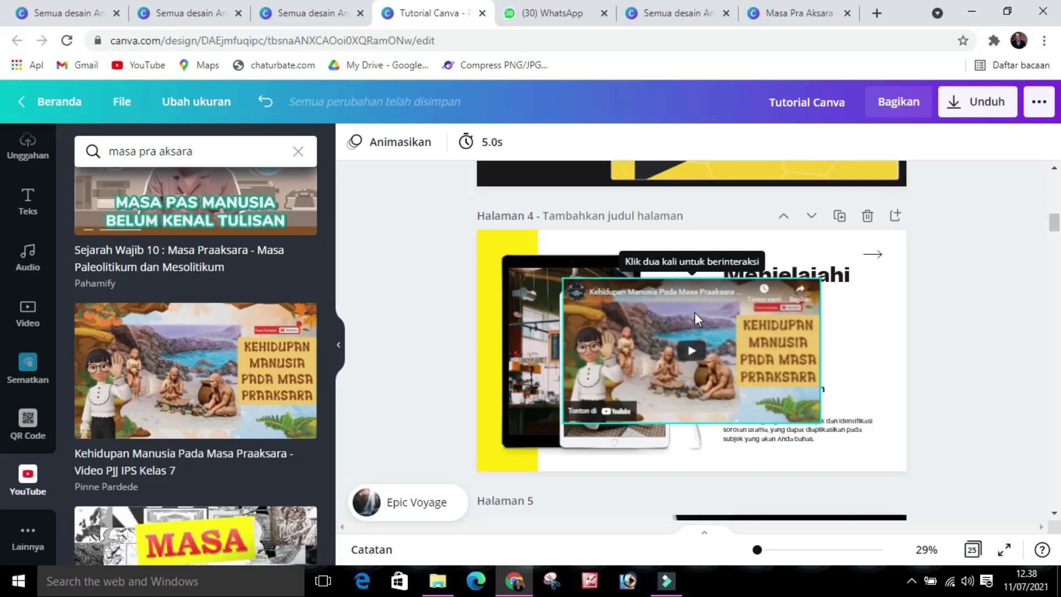
Try the embedded YouTube video enlarged over most of page 4, and delete it from the page.
left_click_drag(695, 313, 628, 280)
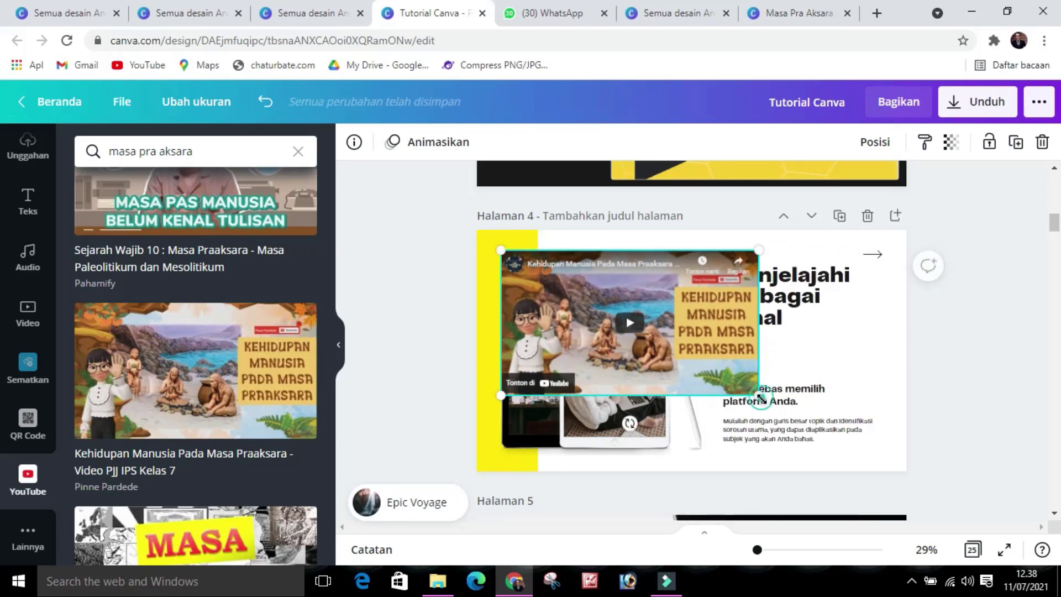
left_click_drag(760, 397, 859, 469)
mouse_move(759, 370)
left_mouse_down()
mouse_move(773, 358)
mouse_move(756, 360)
left_mouse_up()
left_click(970, 399)
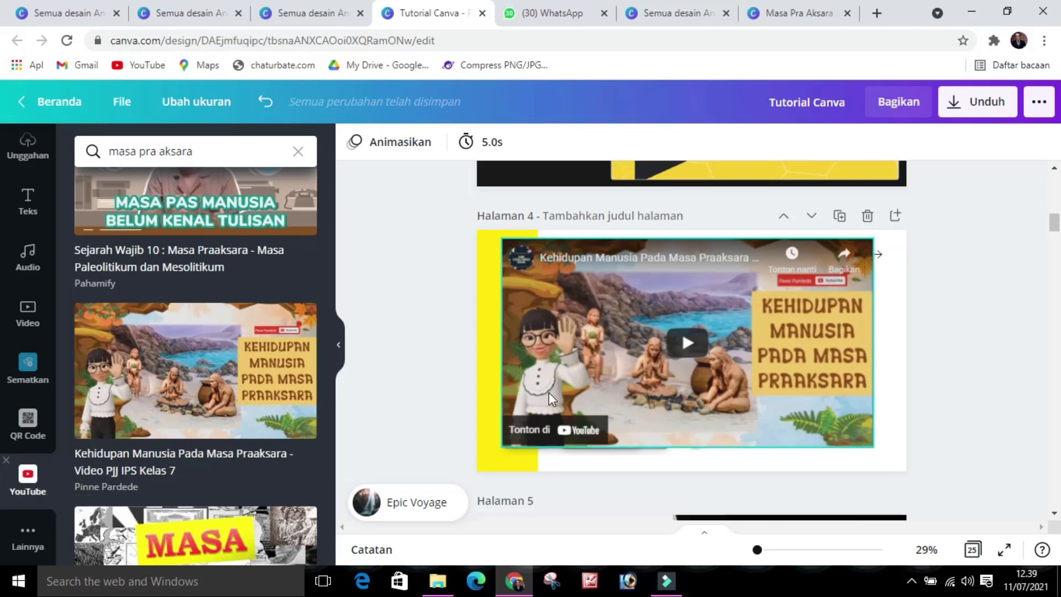
left_click(759, 390)
key("Delete")
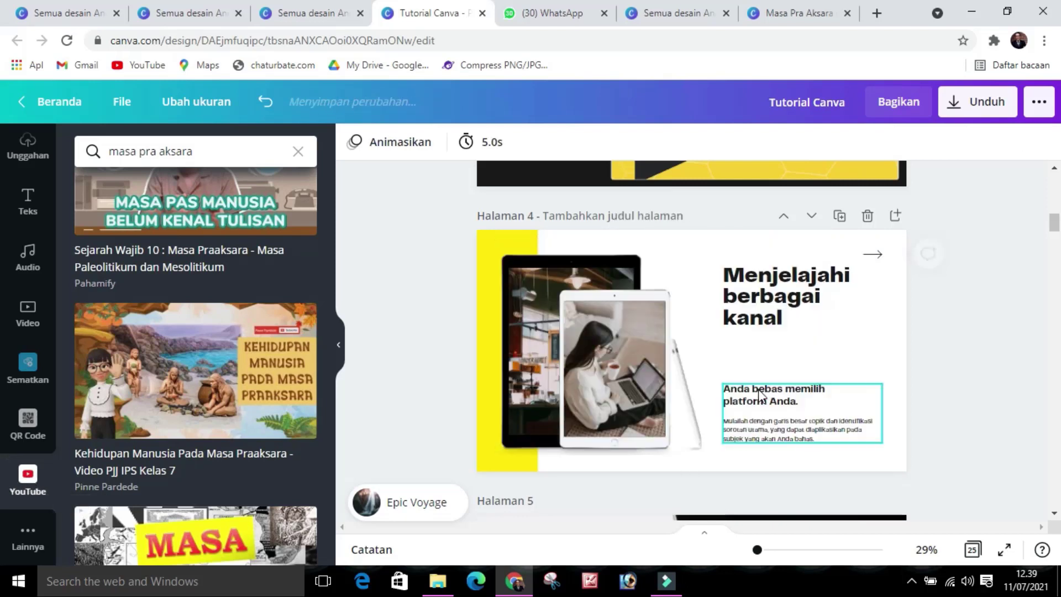
Switch to File Explorer and copy the YouTube link from the text file "Link Youtube Masa Prak Aksara di Indonesia".
left_click(40, 490)
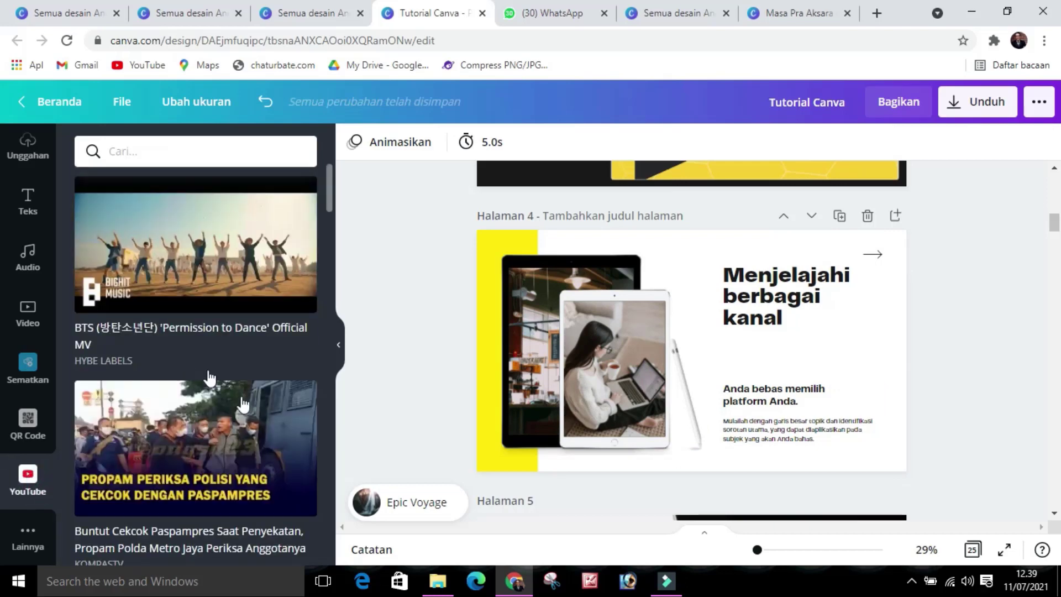
left_click(444, 592)
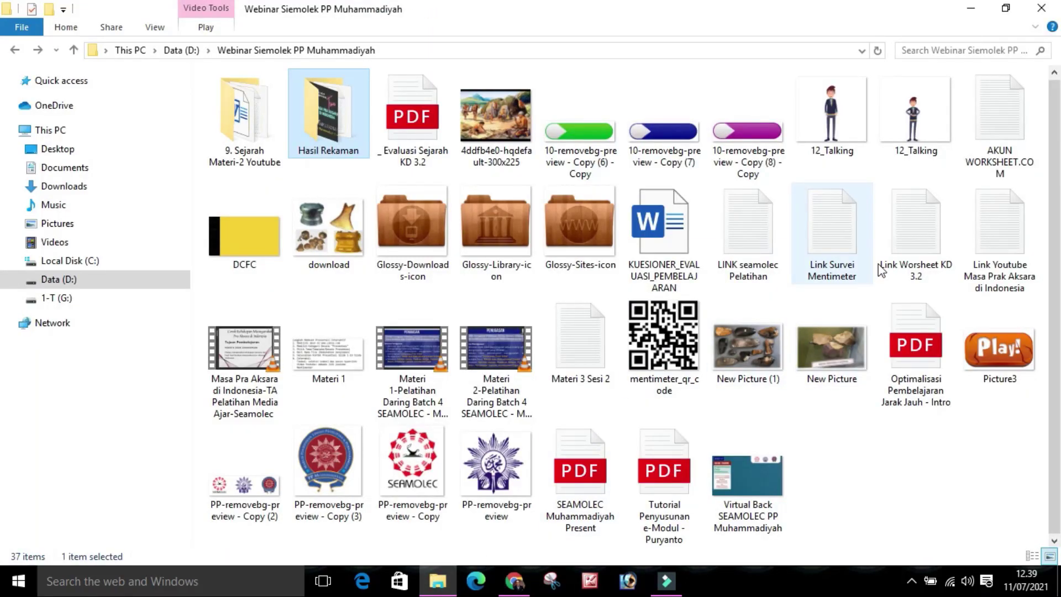
double_click(995, 243)
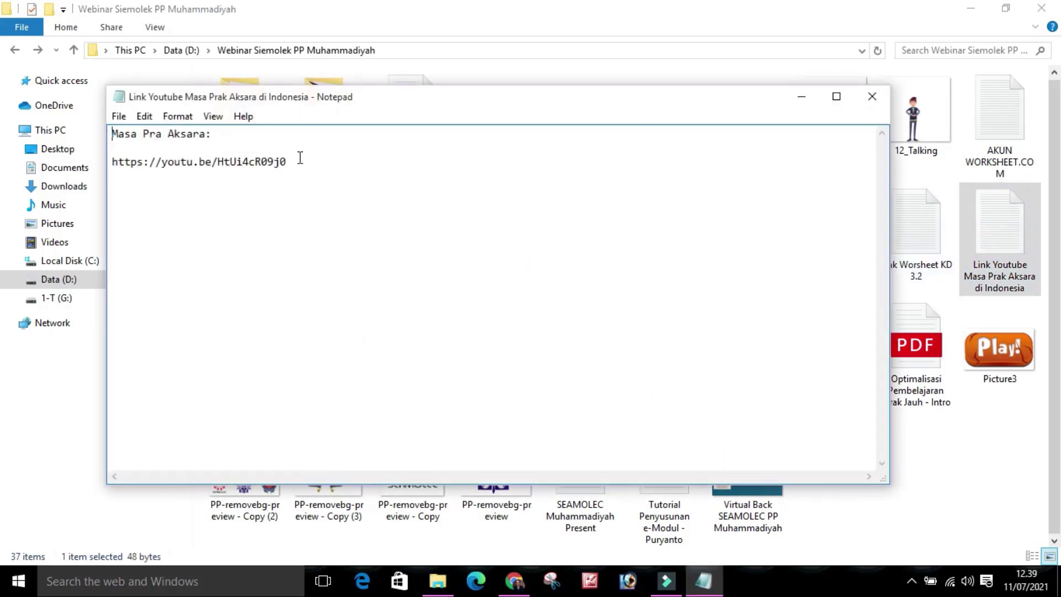
left_click_drag(288, 162, 99, 162)
key("ctrl+c")
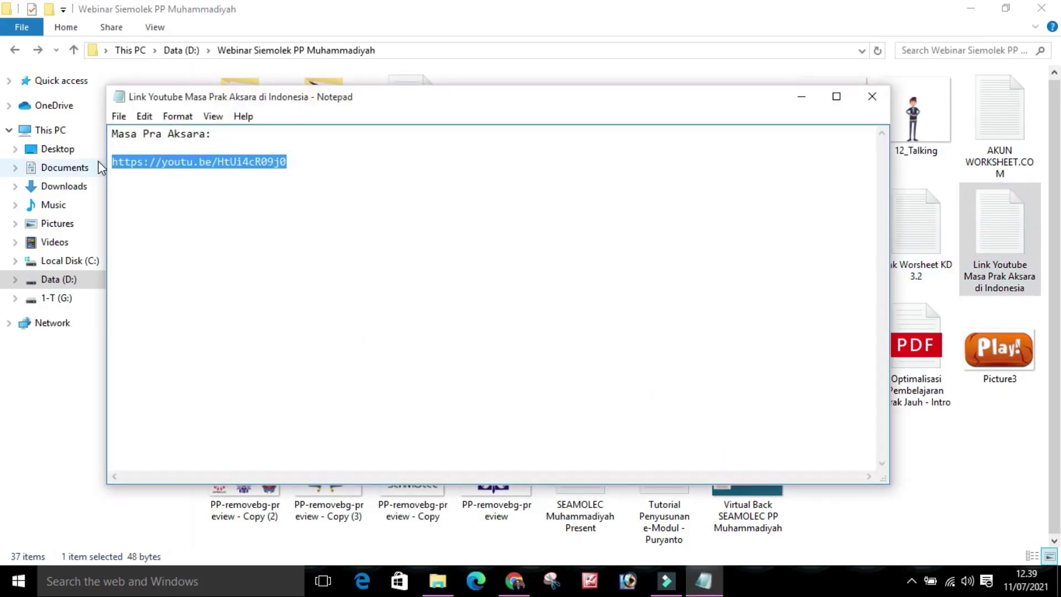
left_click(879, 99)
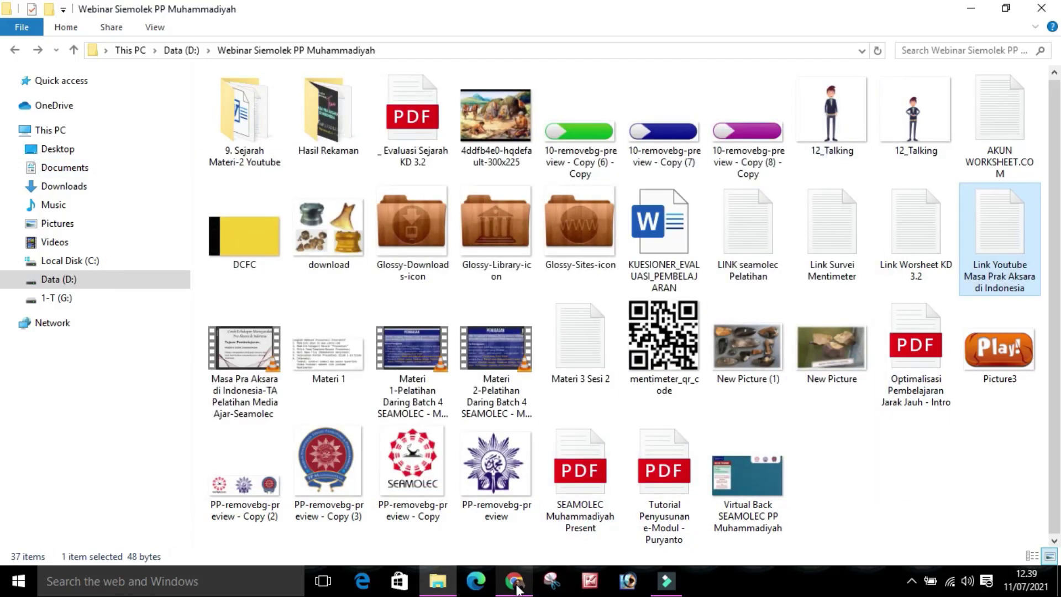
left_click(519, 590)
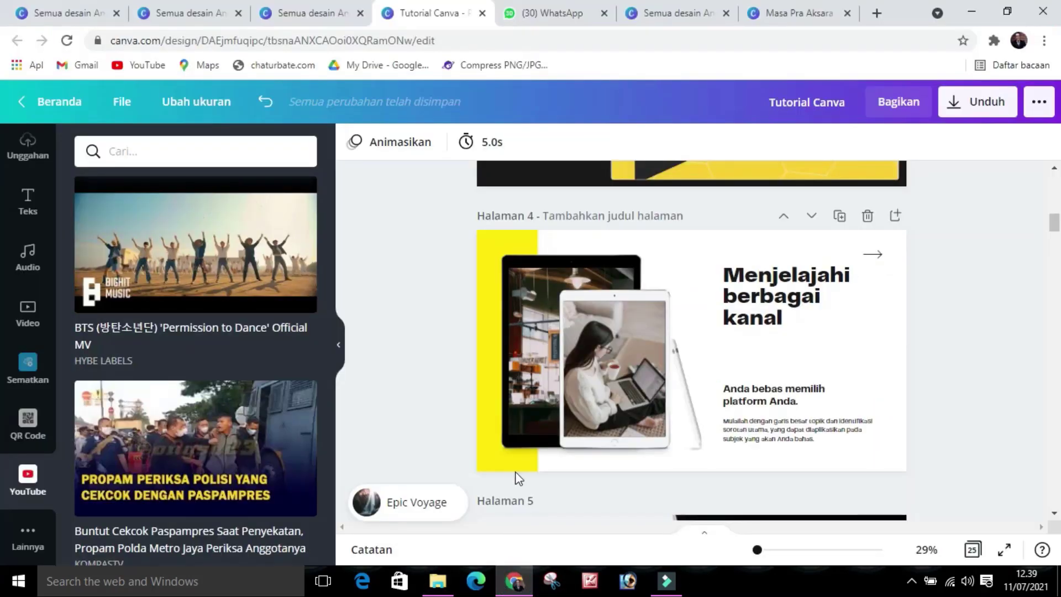
left_click(189, 151)
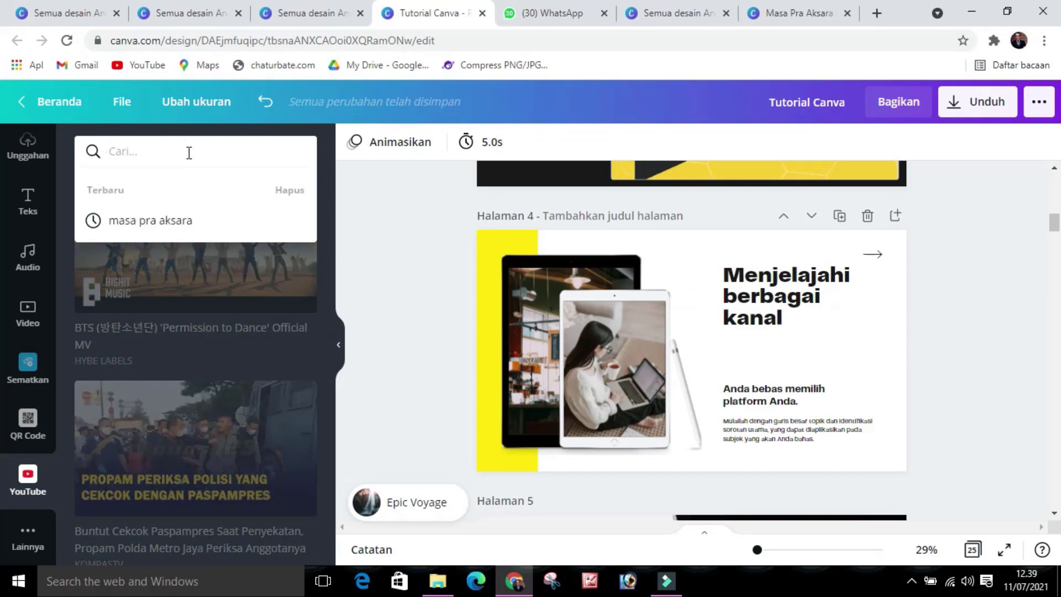
key("ctrl+v")
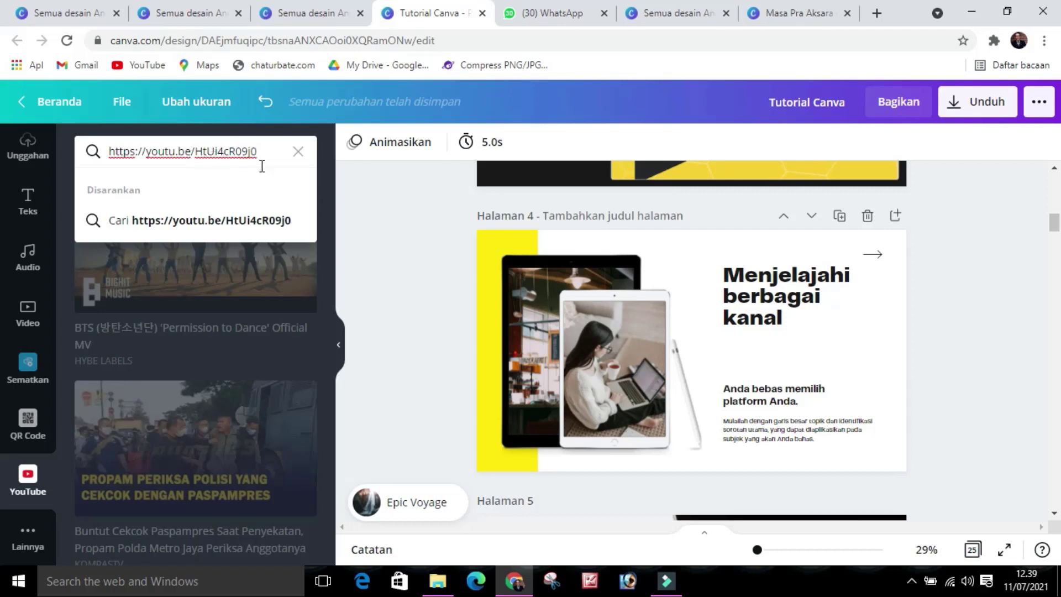
key("Return")
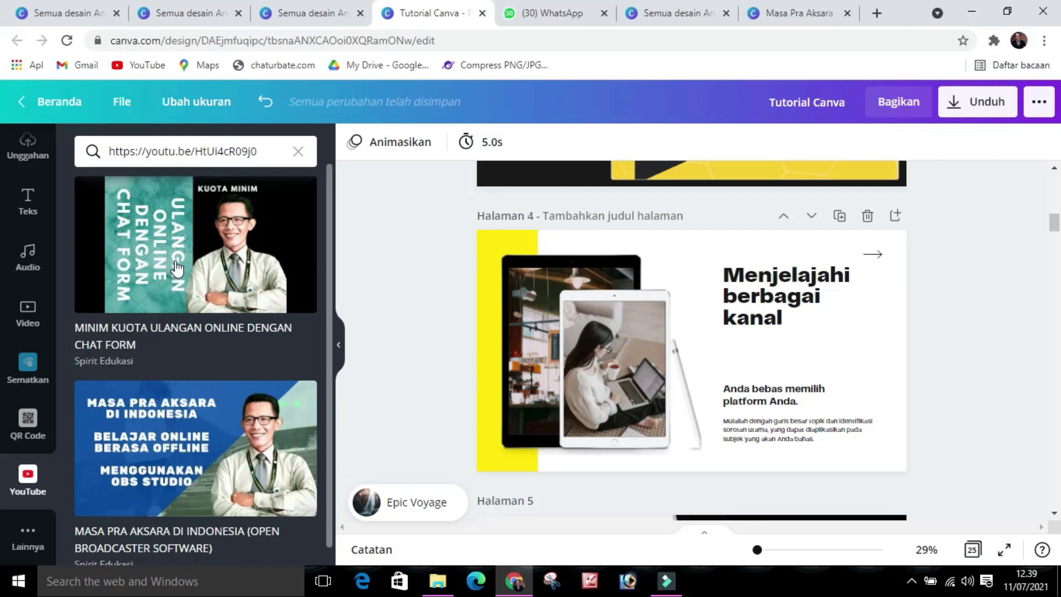
Insert the YouTube video "MASA PRA AKSARA DI INDONESIA (OPEN BROADCASTER SOFTWARE)" onto page 4 and delete the tablet mockup with its photos.
scroll(170, 397, "down", 1)
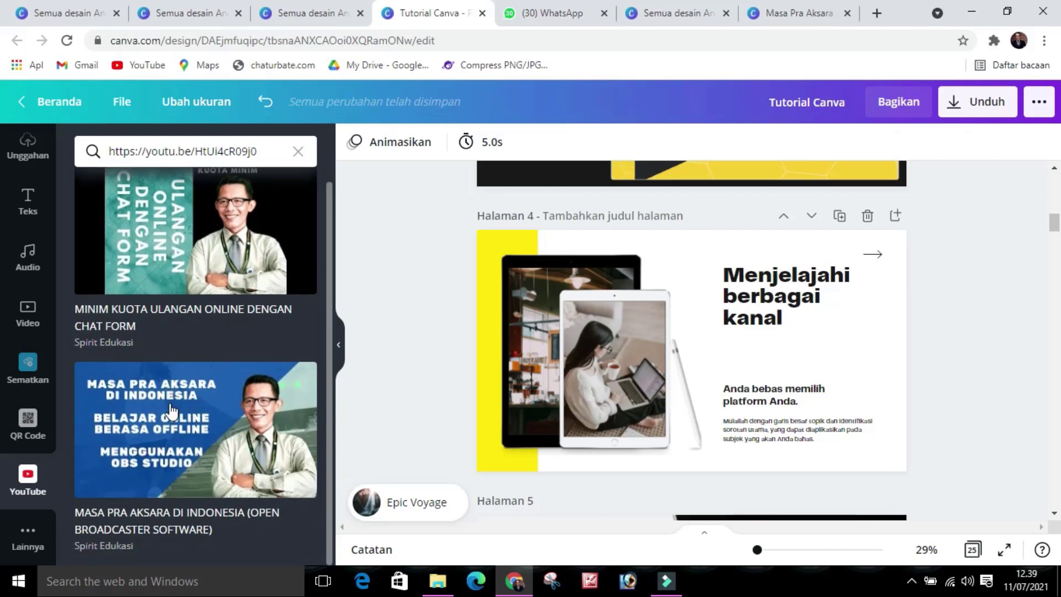
left_click(203, 422)
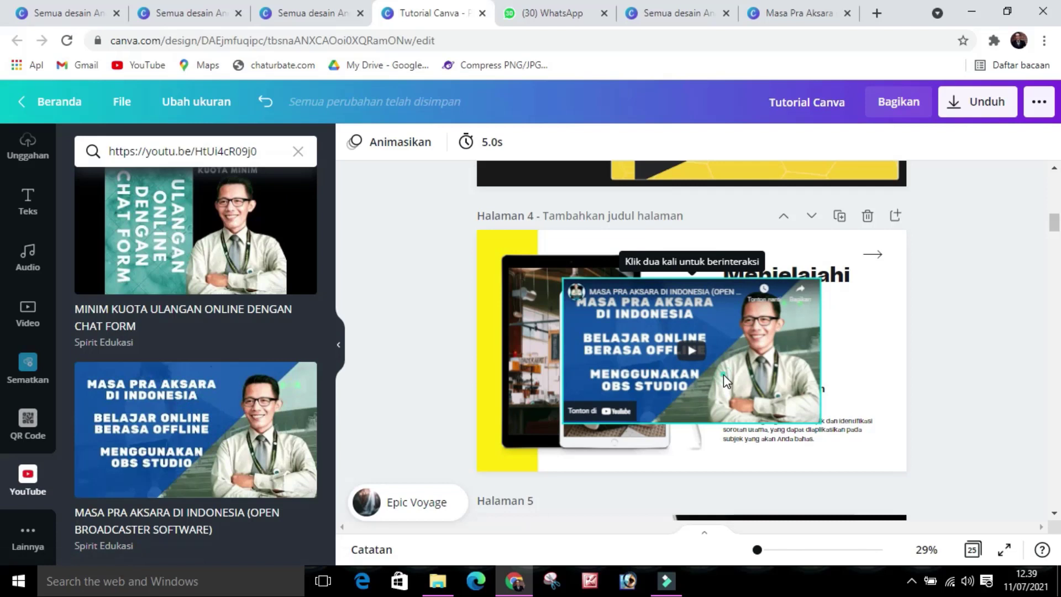
left_click_drag(676, 356, 751, 389)
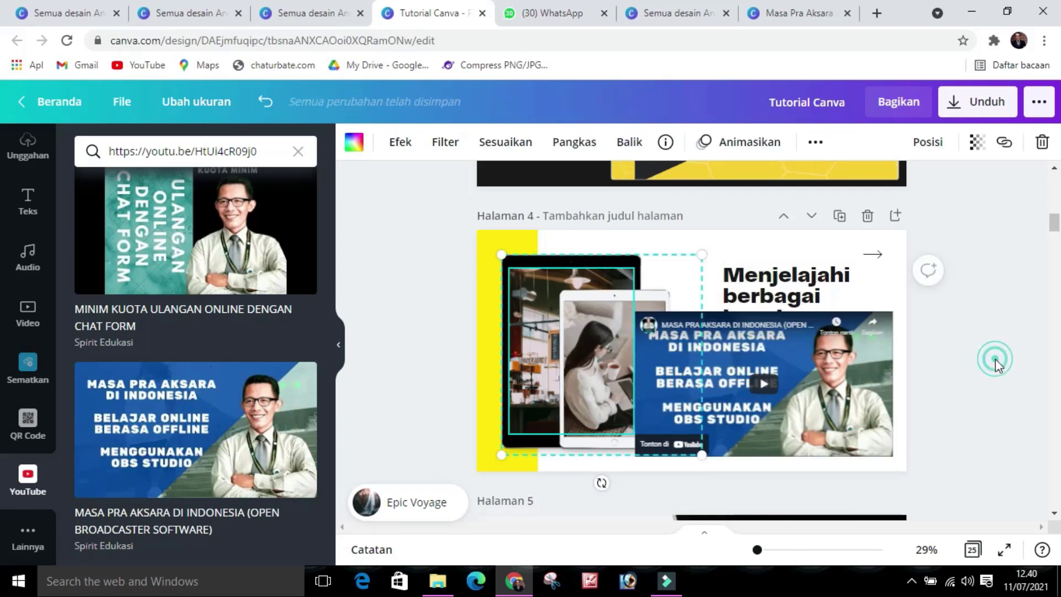
left_click(587, 329)
key("Delete")
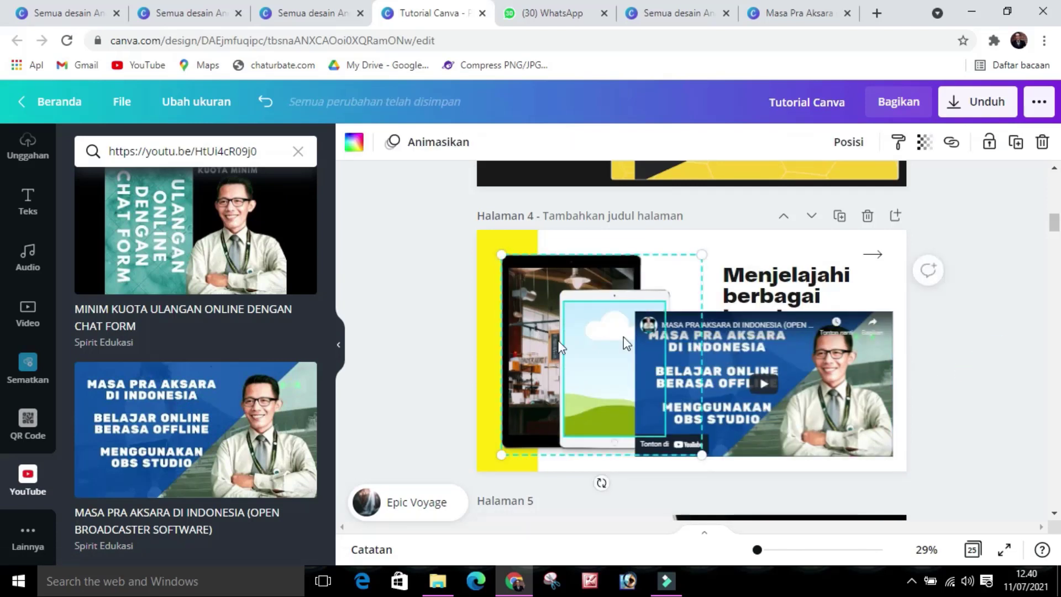
key("Delete")
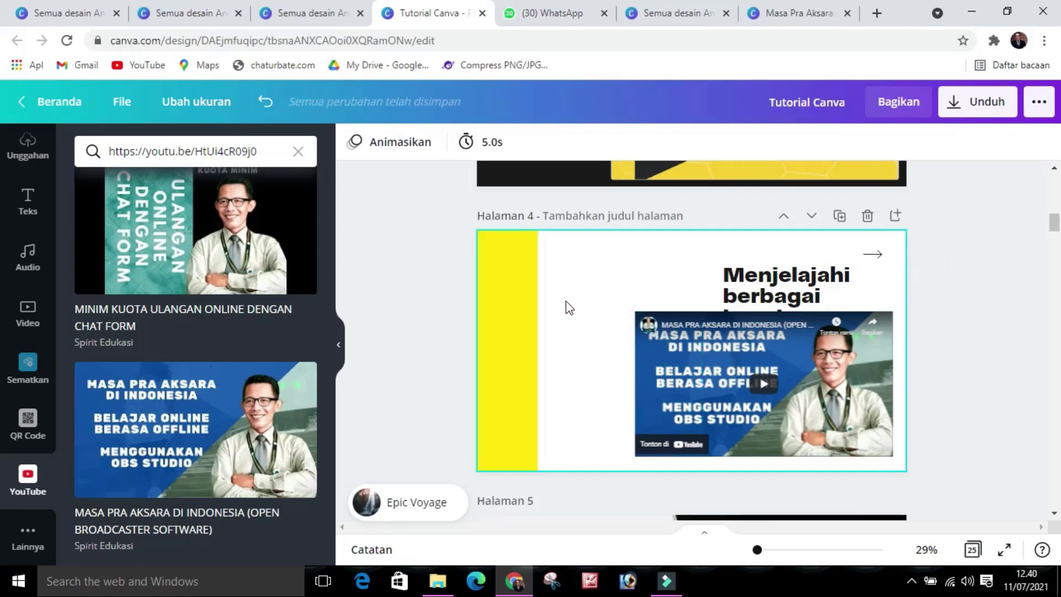
Move the video over to the yellow band and delete page 4's heading, subheading and body text.
left_click(704, 356)
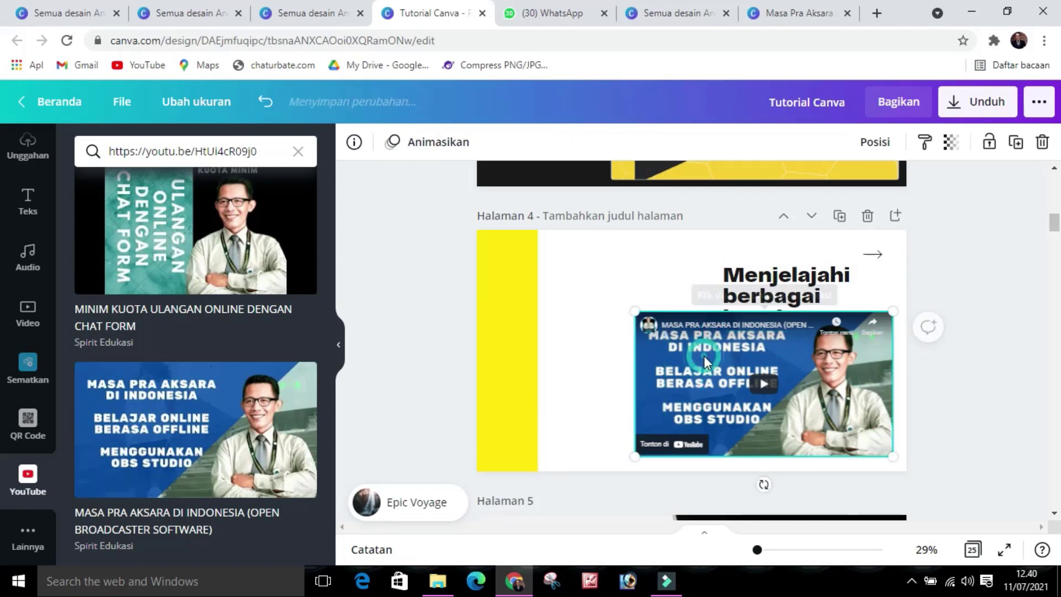
left_click_drag(704, 356, 517, 309)
left_click(800, 283)
key("Delete")
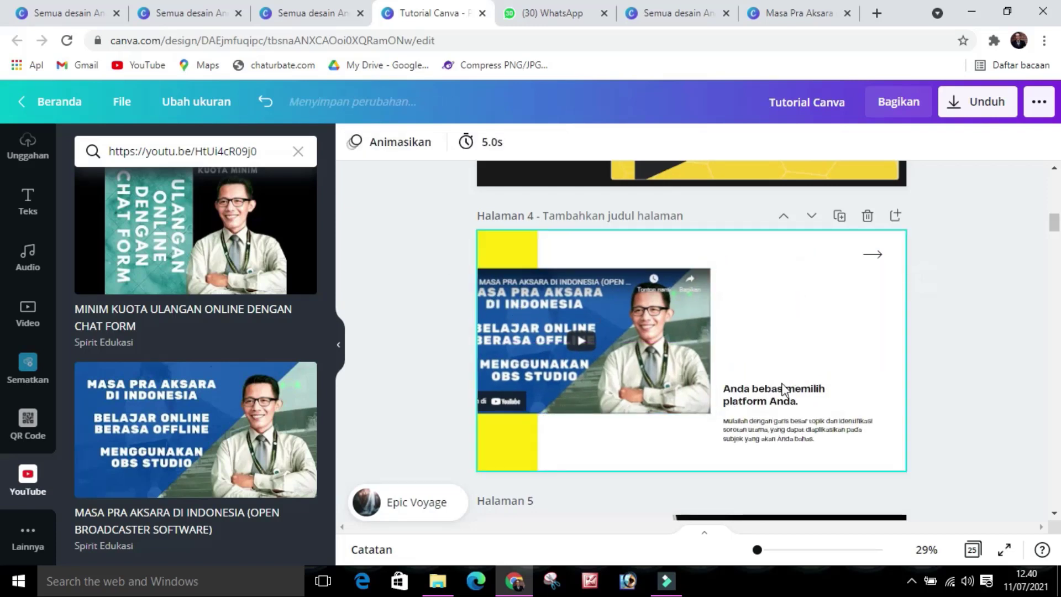
left_click(781, 397)
key("Delete")
left_click(790, 433)
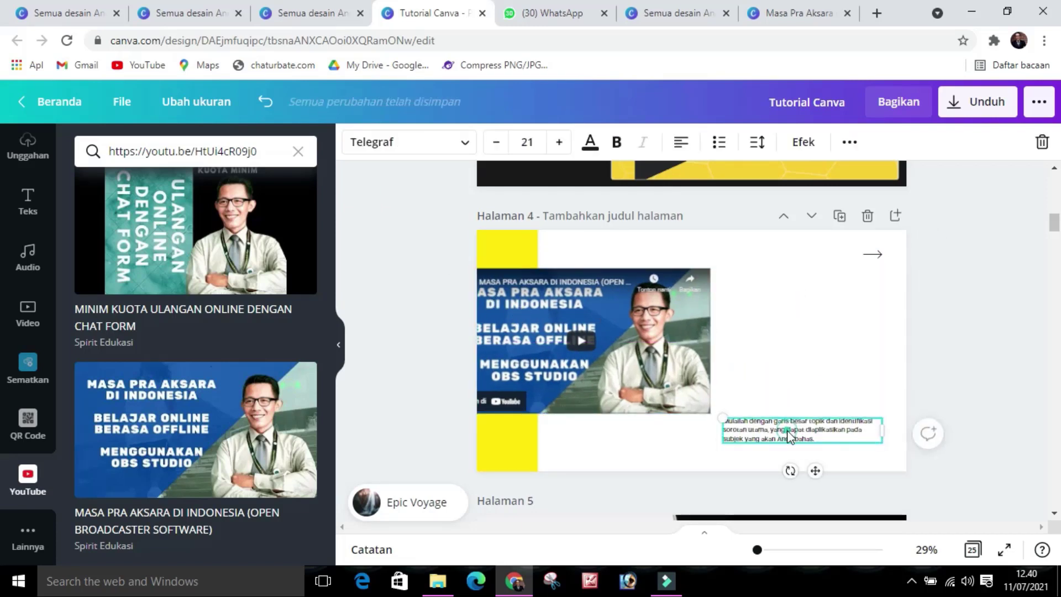
key("Delete")
Align the video with the yellow band's edge on page 4 and enlarge it to fill most of the white area.
left_click_drag(625, 326, 711, 316)
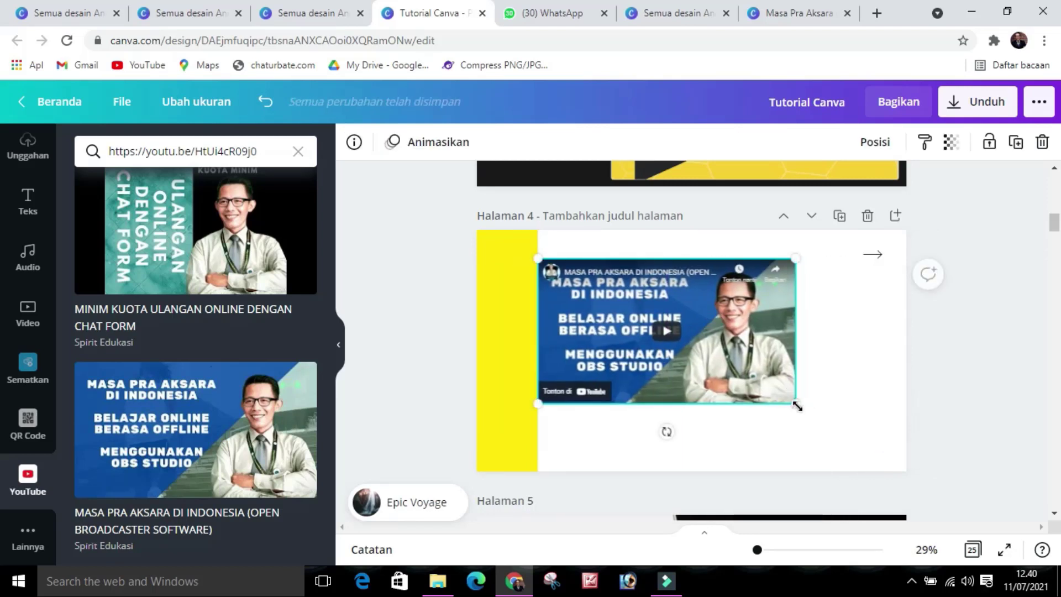
left_click_drag(794, 403, 881, 464)
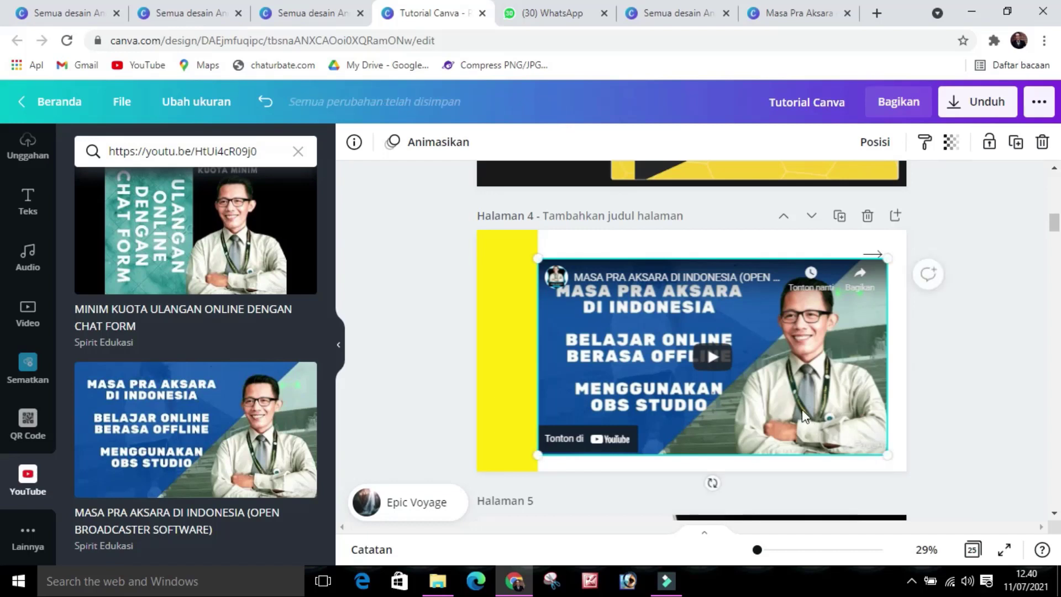
left_click_drag(801, 409, 800, 401)
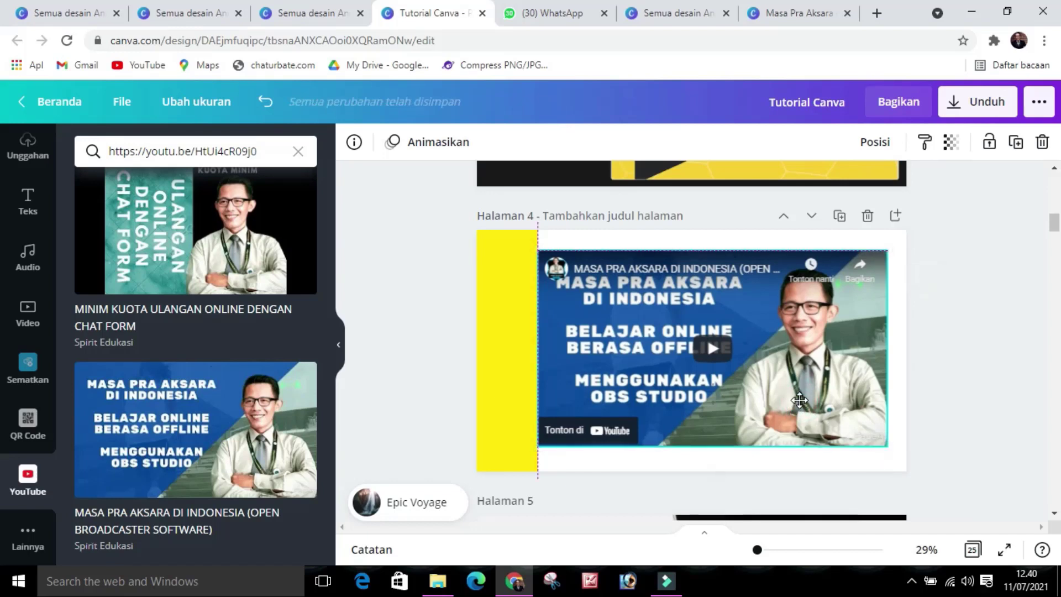
left_click(1013, 385)
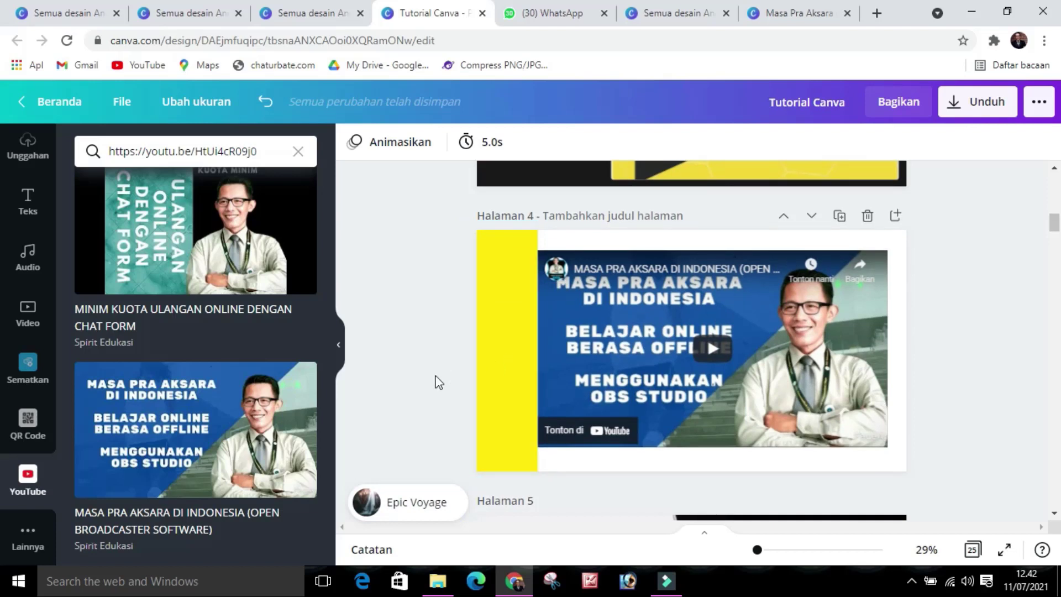
Move the yellow "75%" page up two places so it directly follows the YouTube video page.
scroll(439, 382, "up", 3)
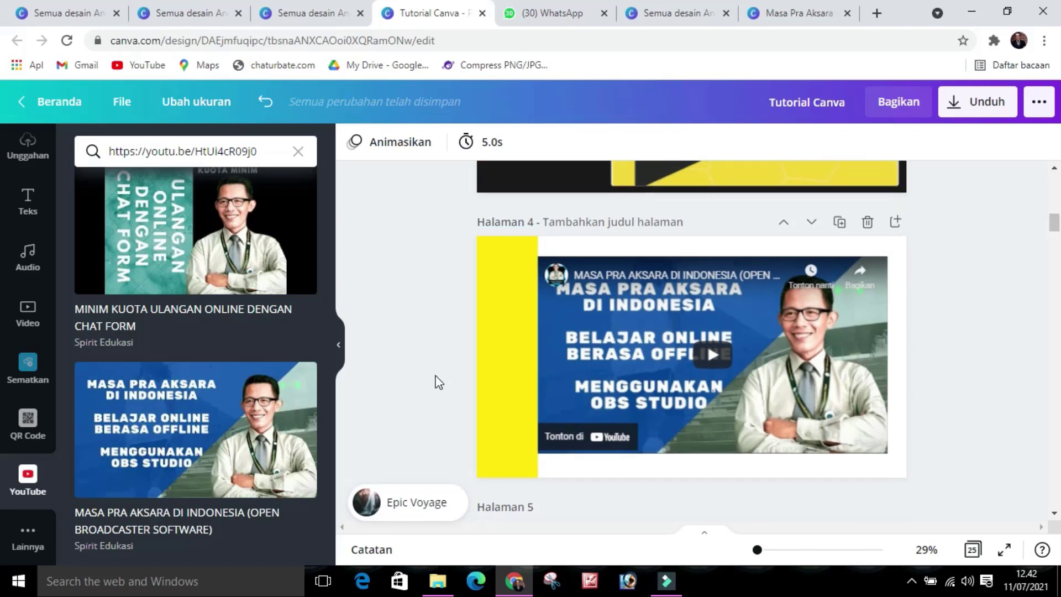
scroll(438, 381, "down", 5)
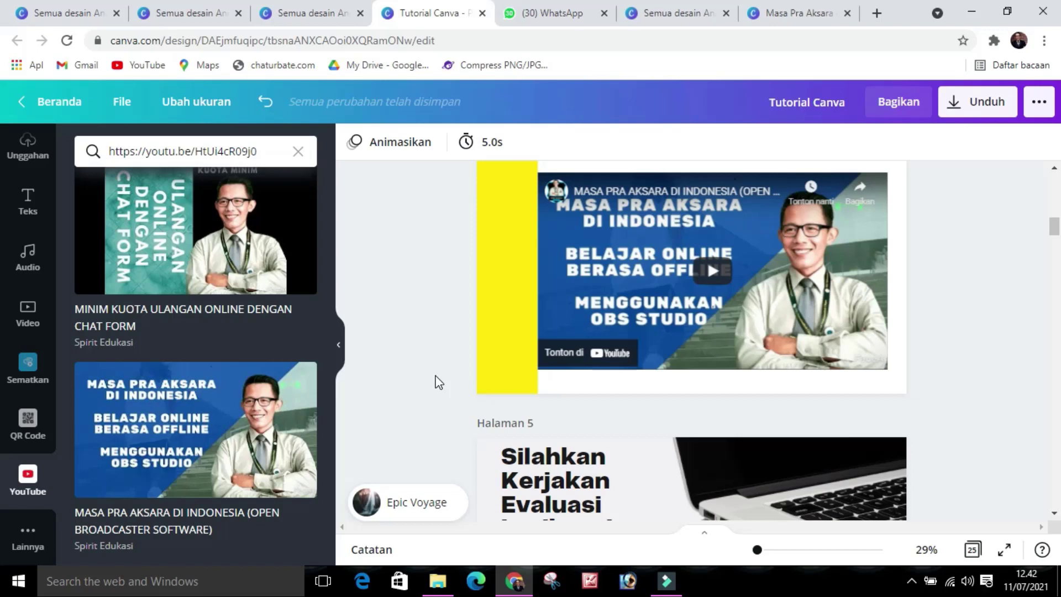
scroll(439, 381, "down", 2)
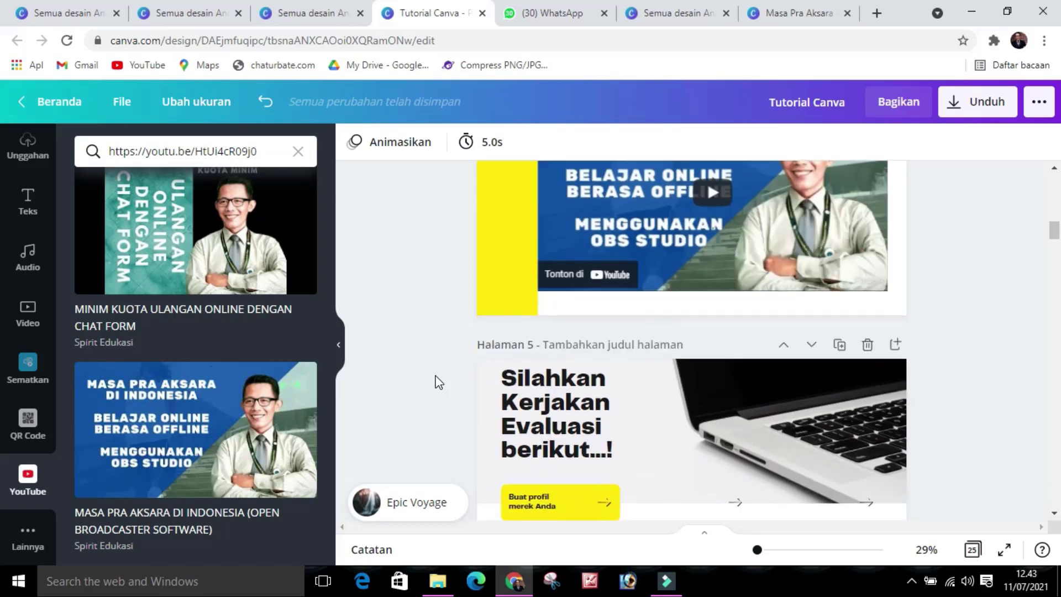
scroll(439, 381, "down", 3)
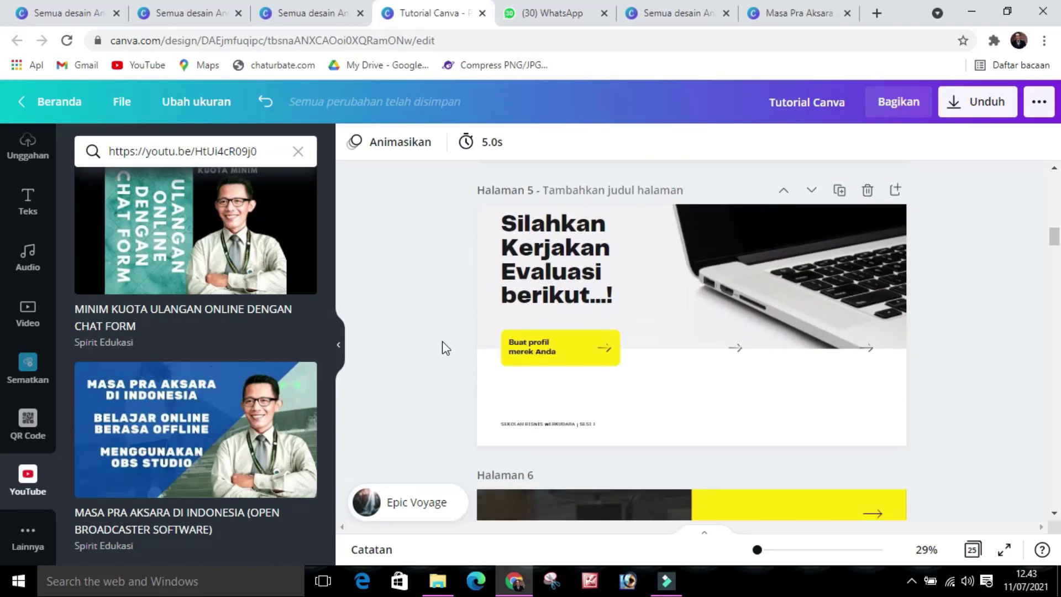
scroll(443, 342, "down", 5)
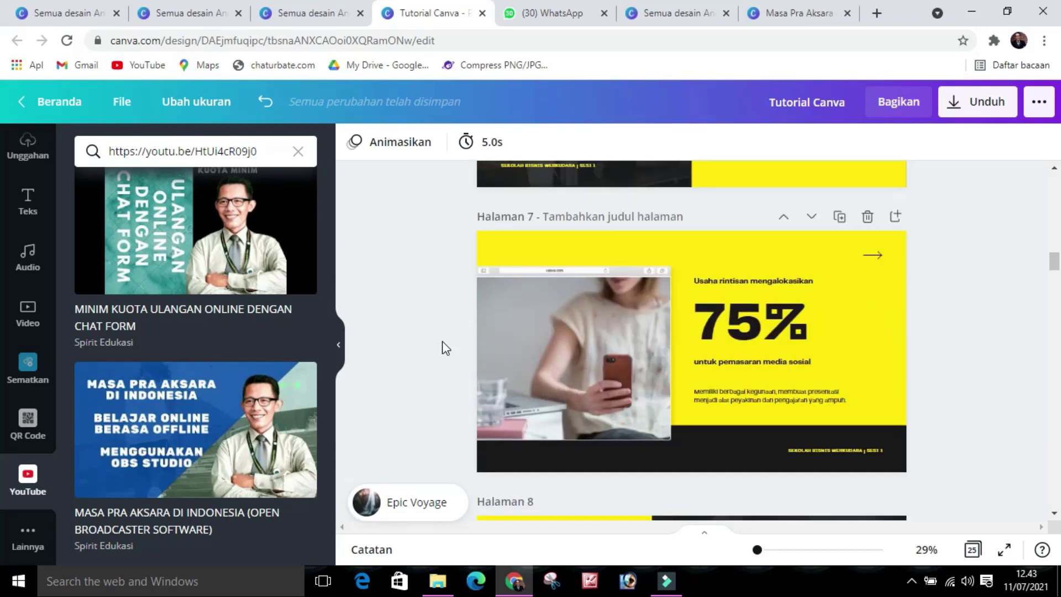
left_click(784, 216)
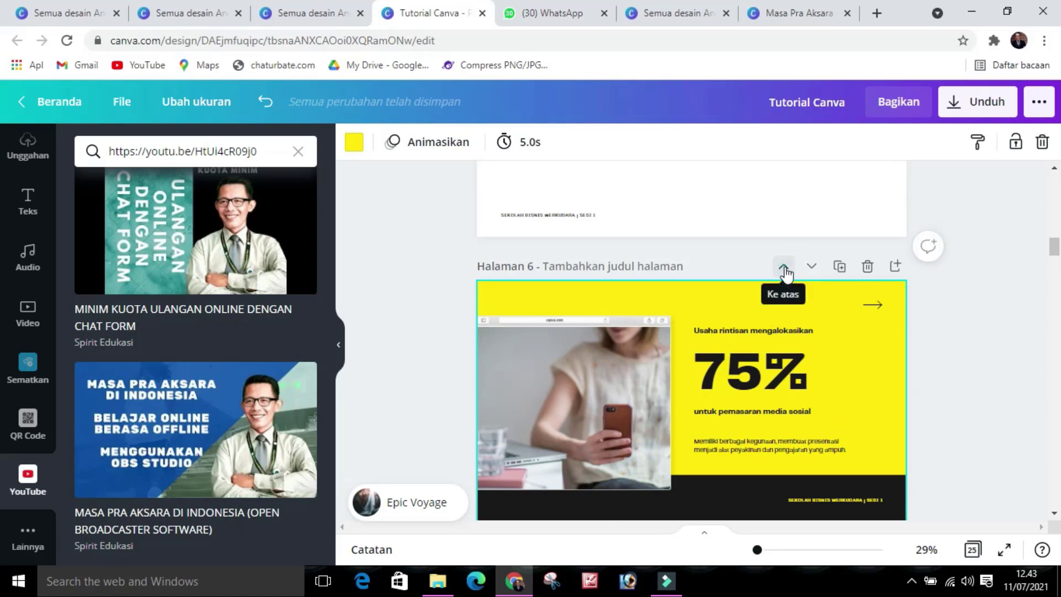
left_click(784, 269)
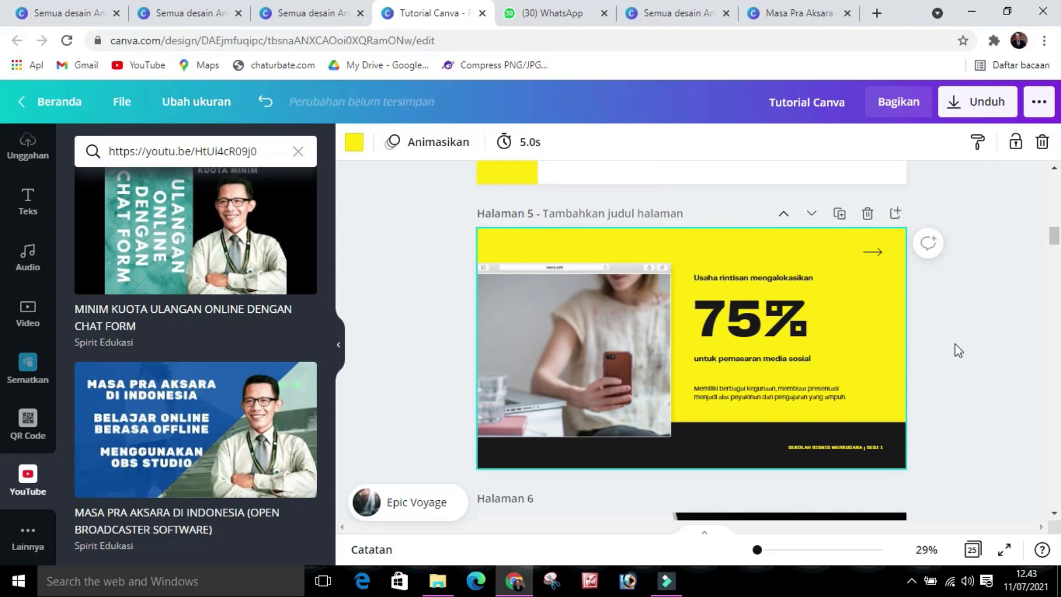
Shrink the browser-framed photo on page 5 to a small picture at the page's lower left.
left_click(604, 349)
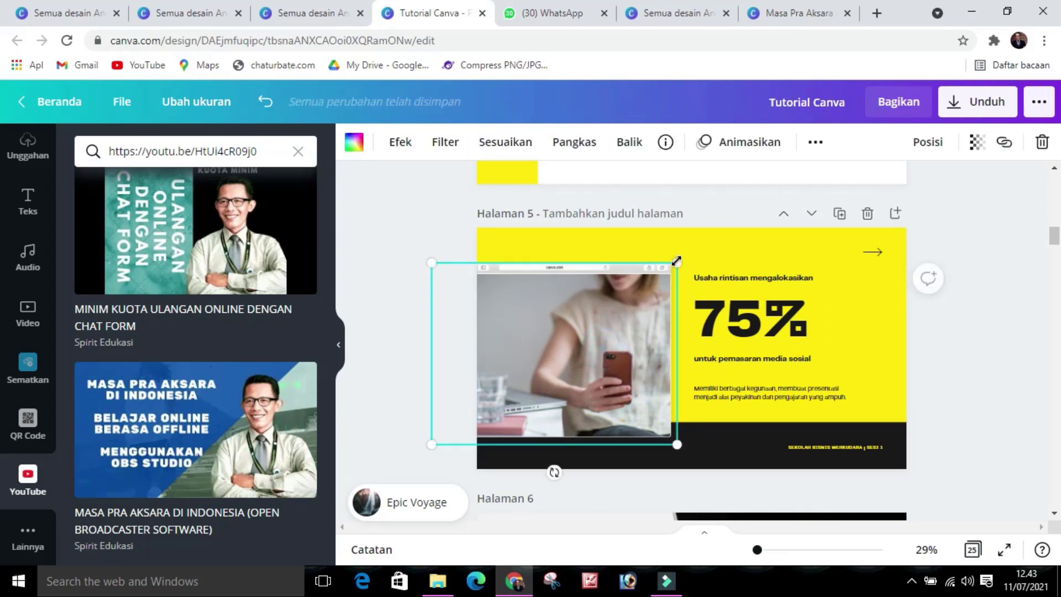
left_click_drag(677, 261, 592, 367)
left_click(975, 344)
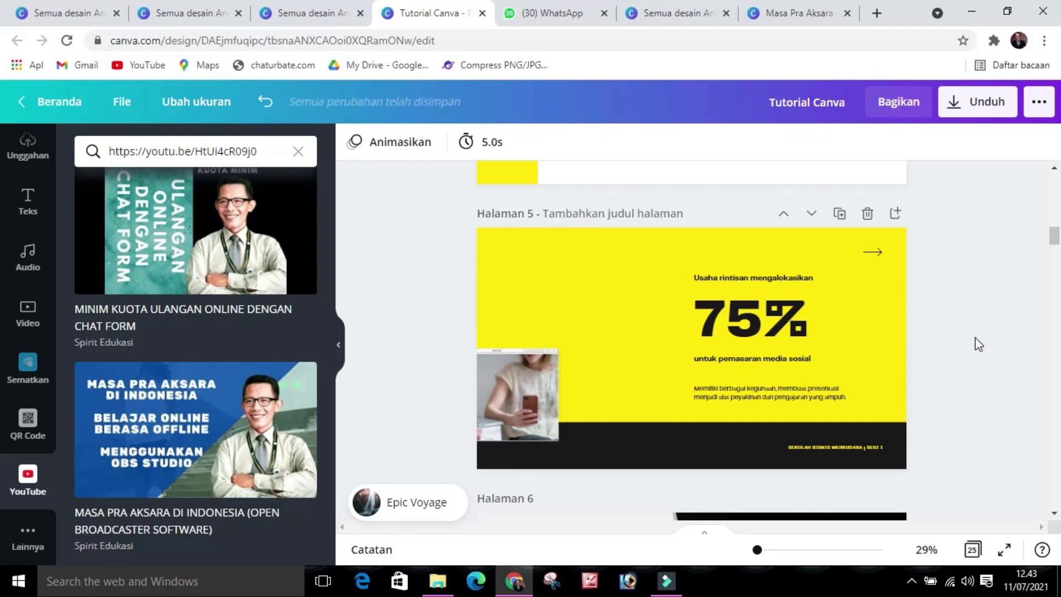
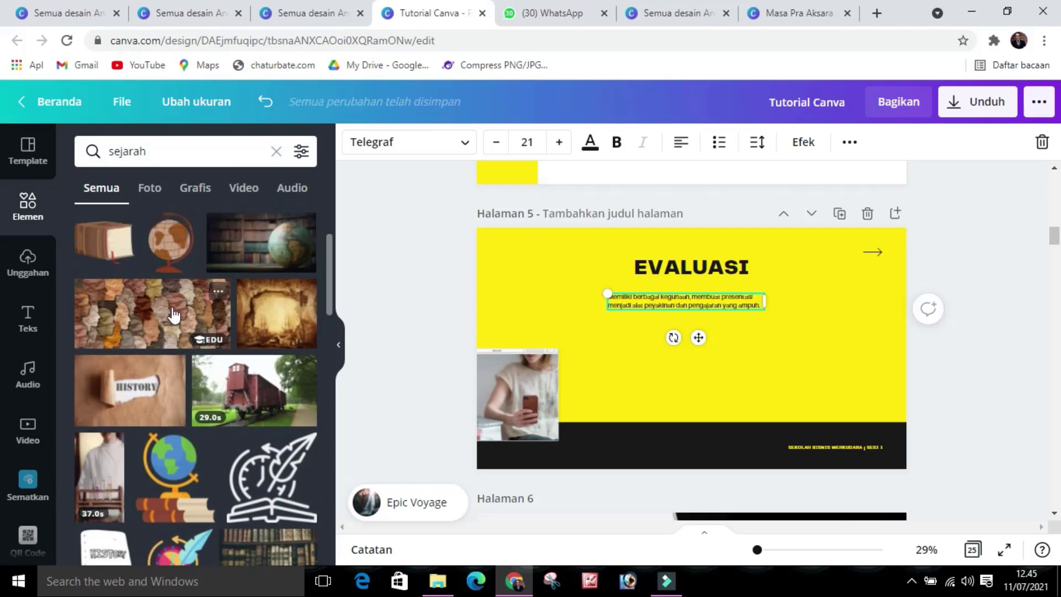
Look through the "sejarah" element results, clear that search, and browse the general element categories.
scroll(173, 313, "down", 10)
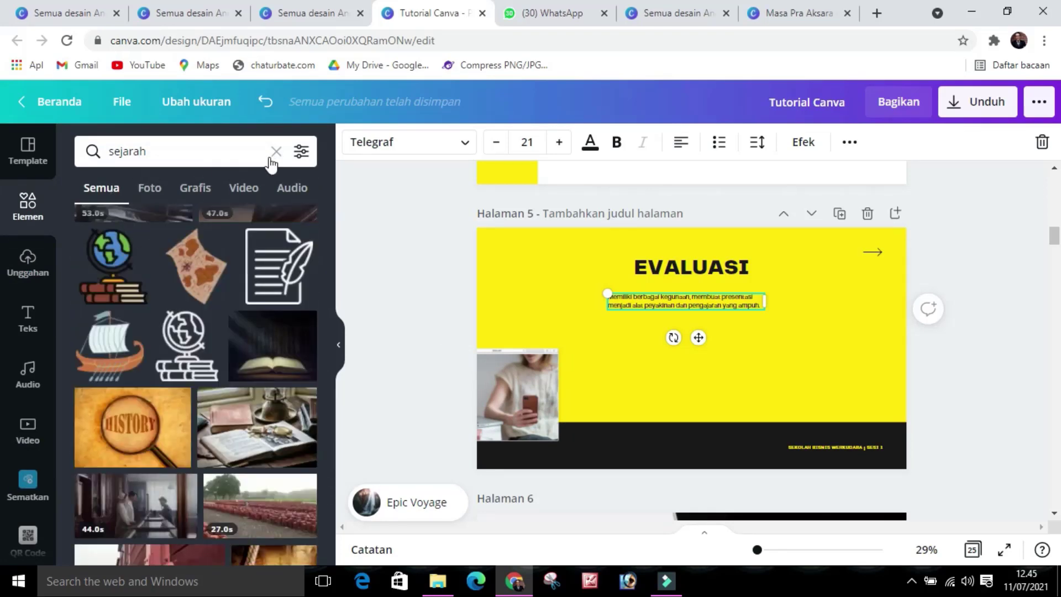
left_click(274, 154)
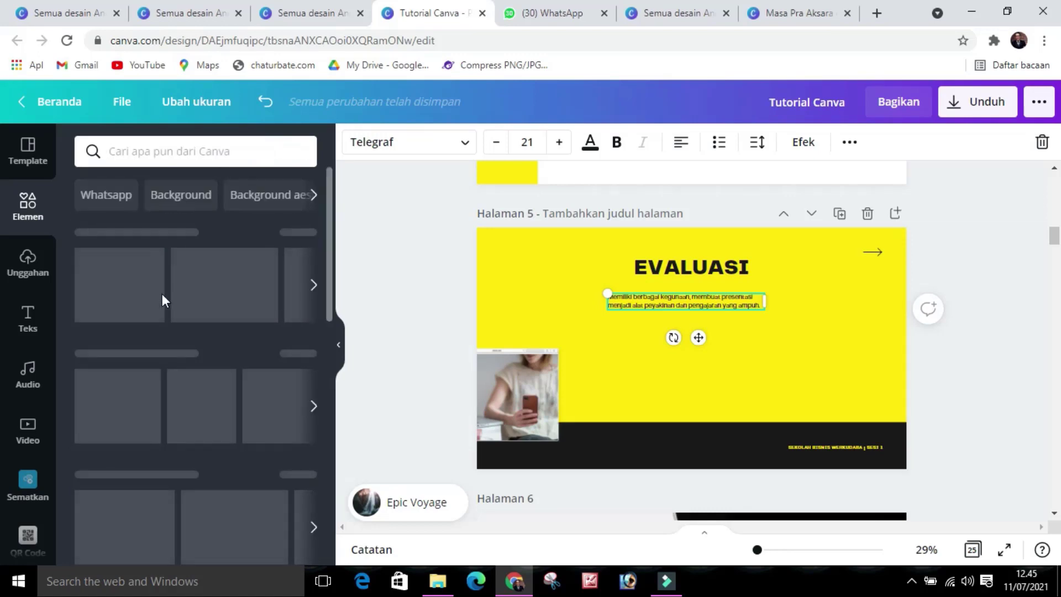
scroll(161, 299, "down", 3)
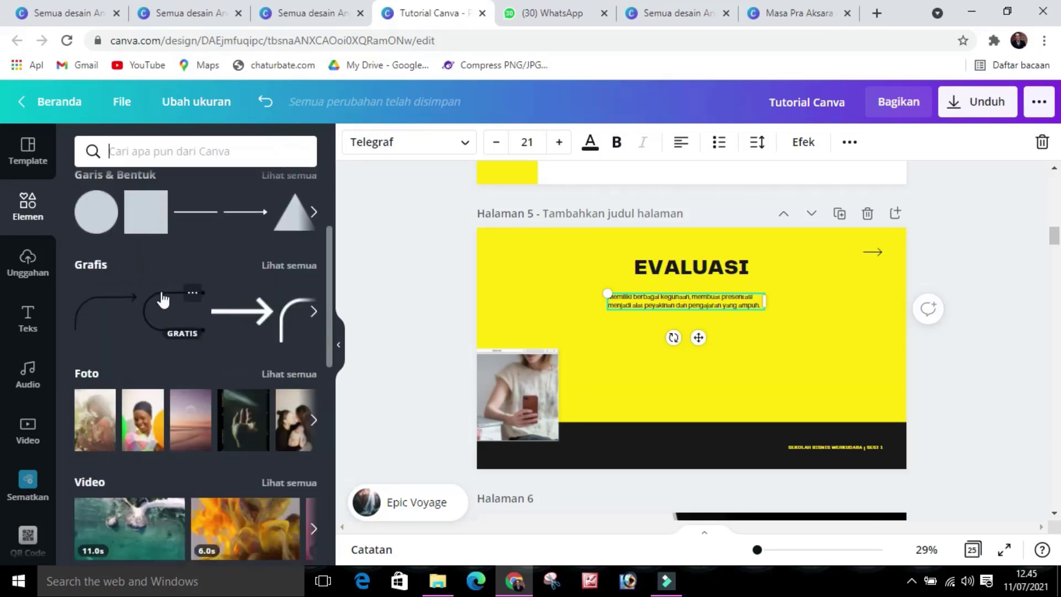
scroll(163, 299, "down", 10)
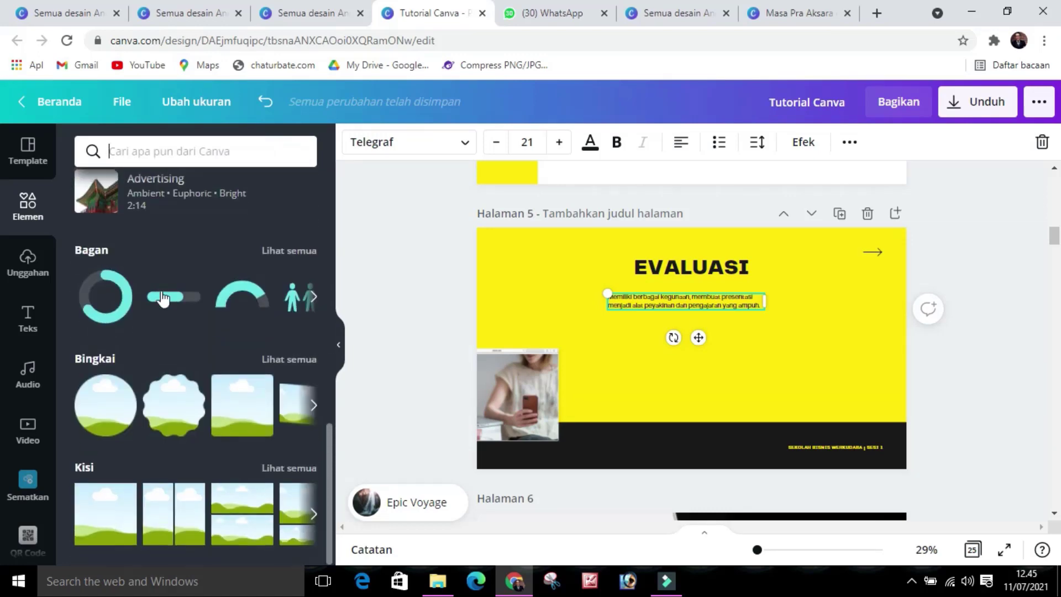
scroll(163, 299, "up", 5)
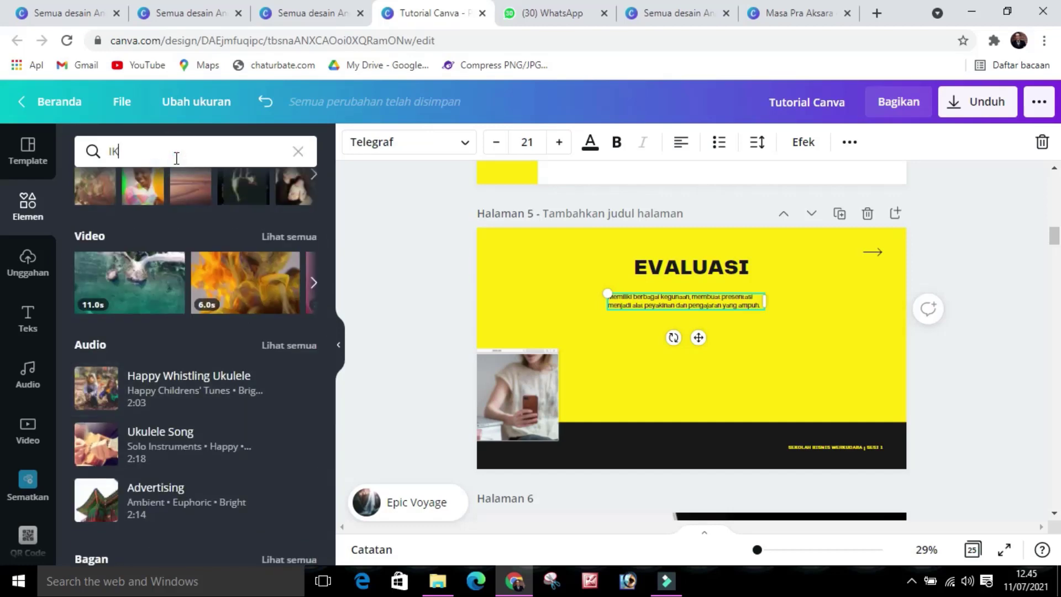
Look through the recently used elements and the results for "ikon" to find a suitable icon for the evaluation page.
key("Return")
scroll(247, 305, "down", 5)
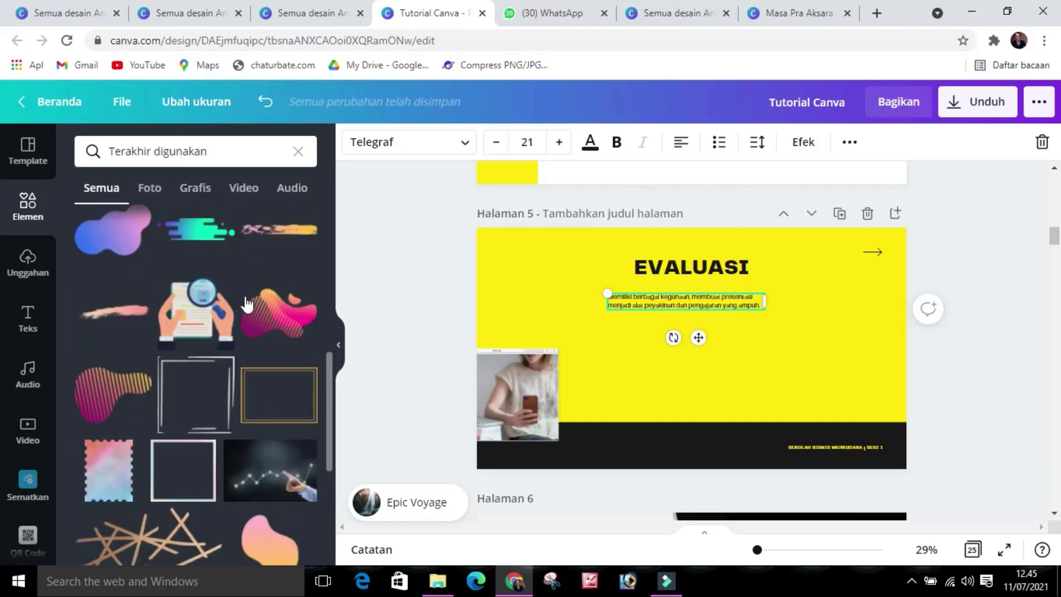
scroll(247, 305, "down", 10)
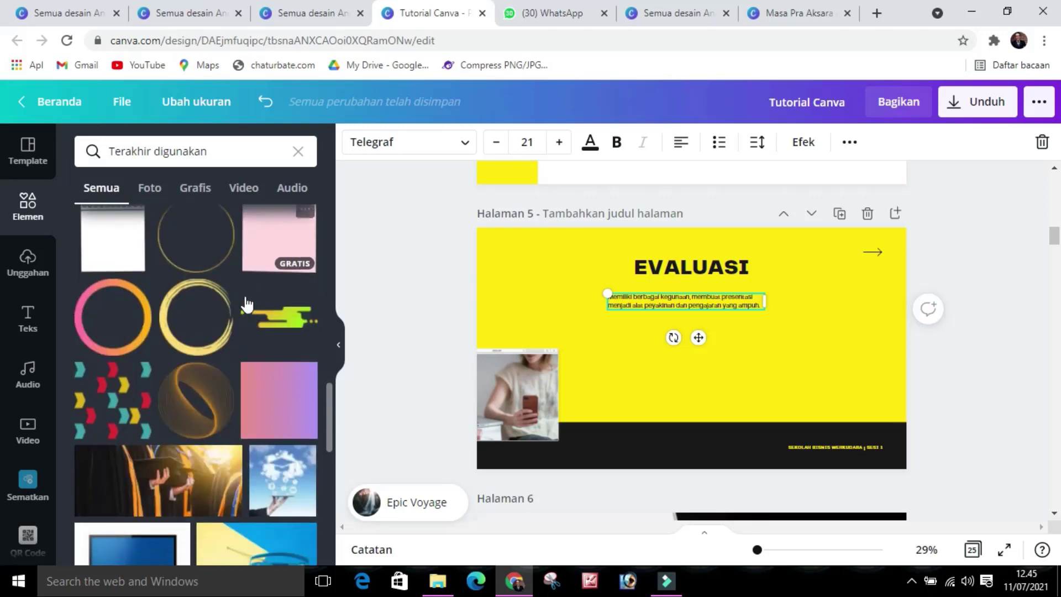
scroll(244, 298, "down", 10)
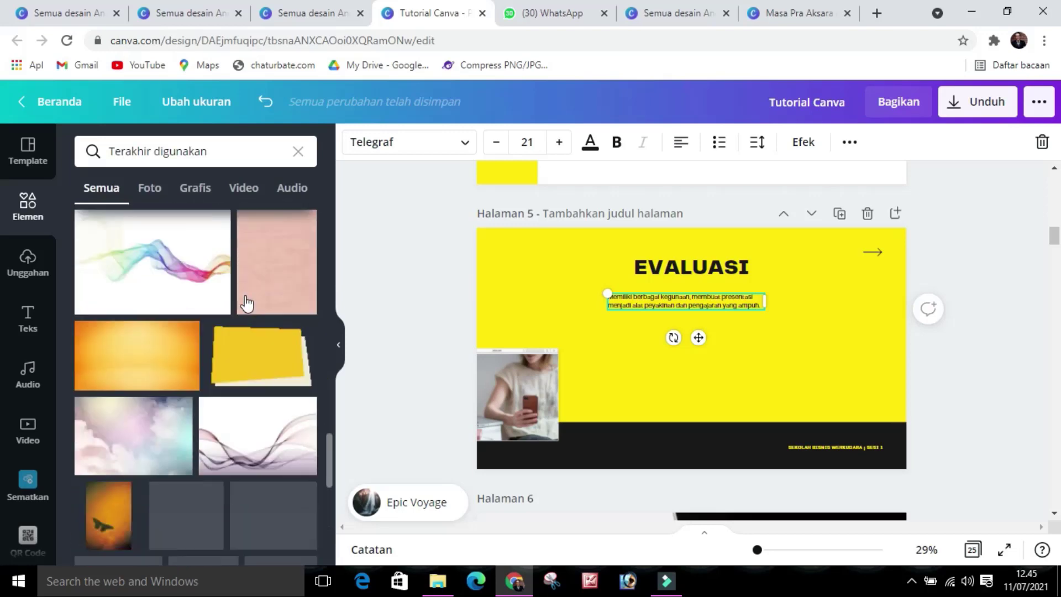
scroll(231, 350, "down", 2)
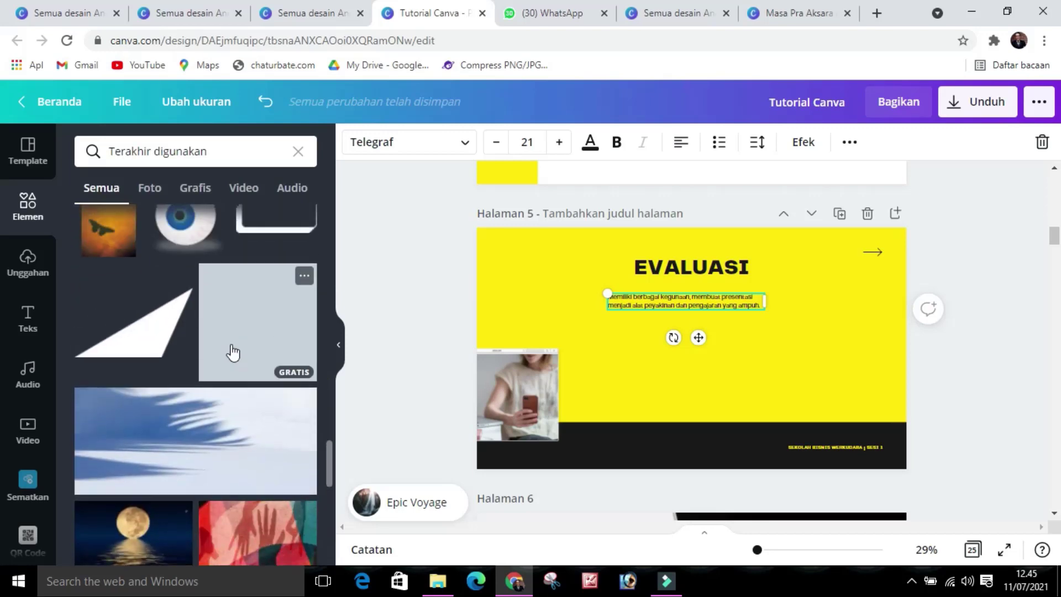
scroll(232, 352, "down", 10)
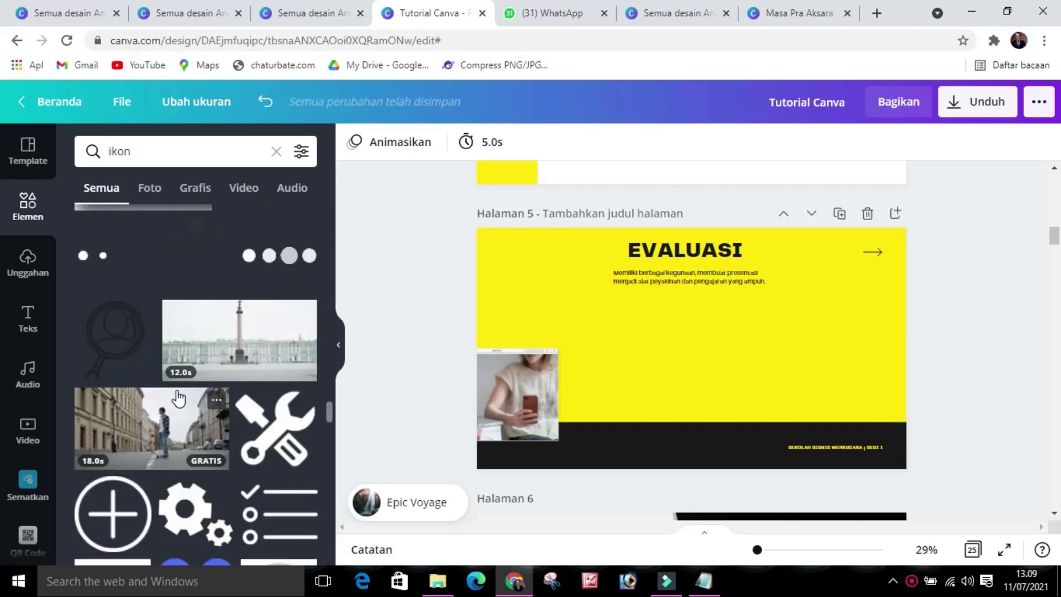
Insert the magnifying glass icon with a person onto page 5 and shrink it to a small icon below the description text.
left_click(110, 344)
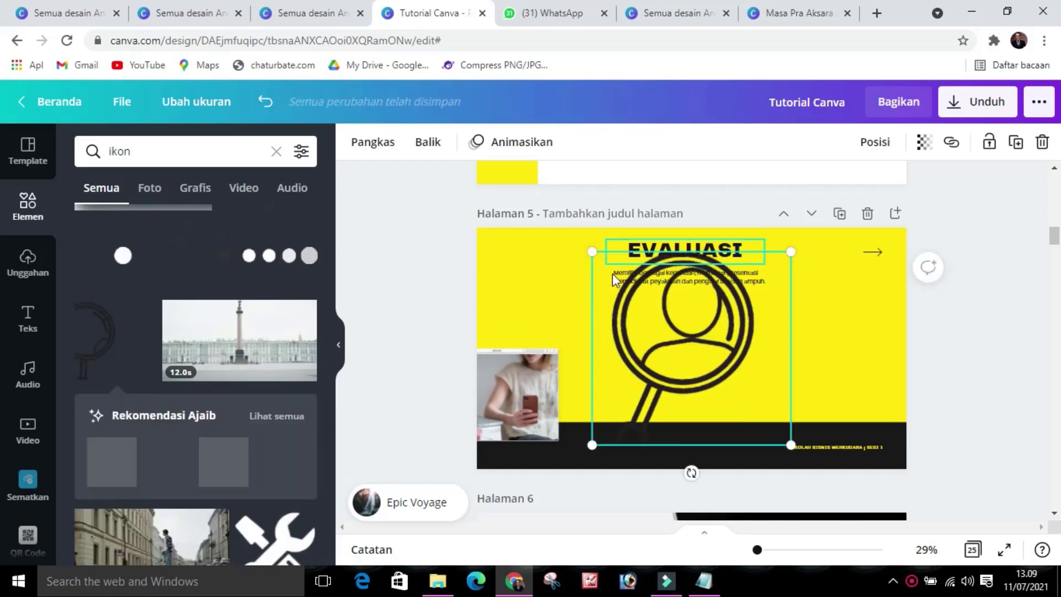
left_click_drag(592, 252, 718, 407)
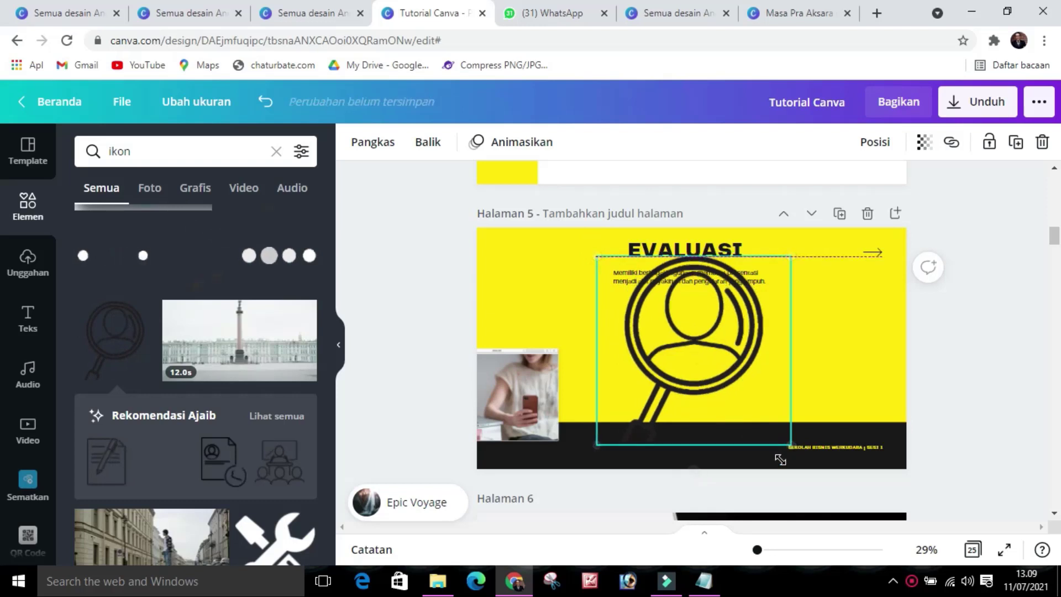
left_click_drag(787, 441, 597, 349)
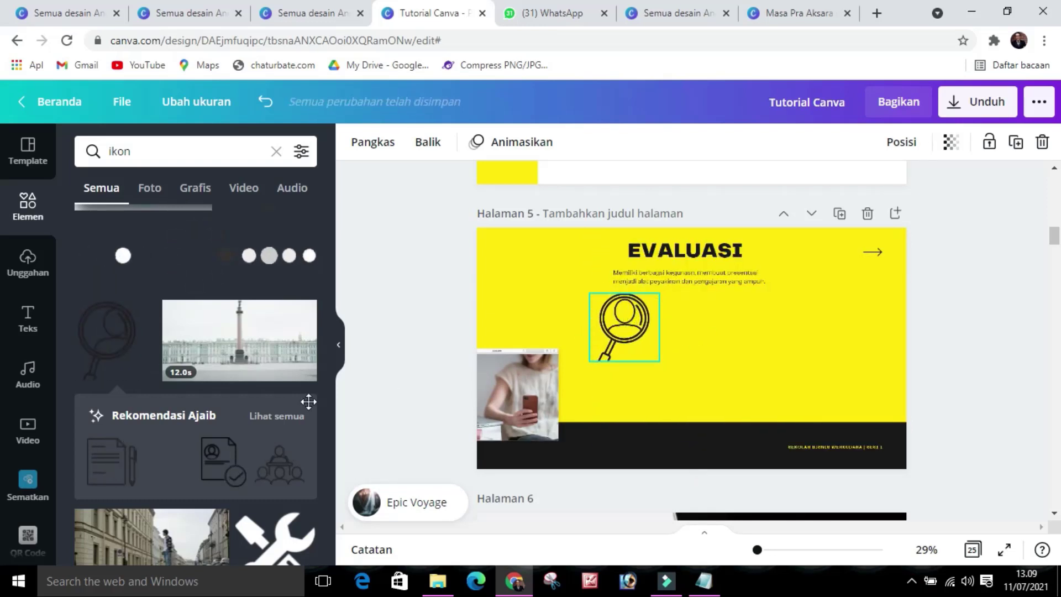
Insert the document-and-pen icon from the magic recommendations onto page 5 and shrink it to a small icon left of the magnifying glass.
scroll(194, 395, "down", 2)
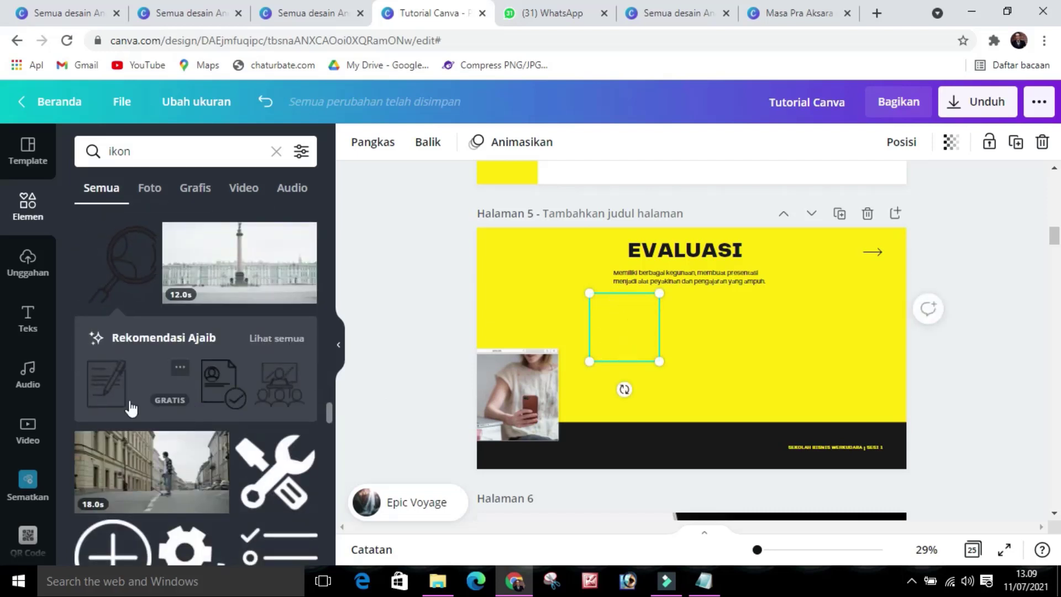
left_click(105, 397)
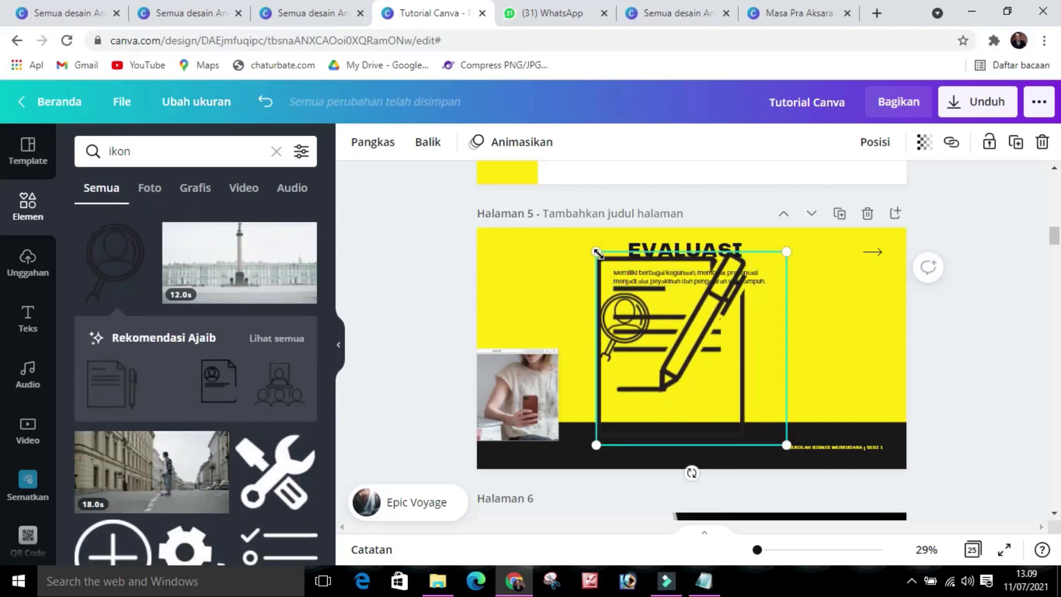
left_click_drag(596, 252, 564, 293)
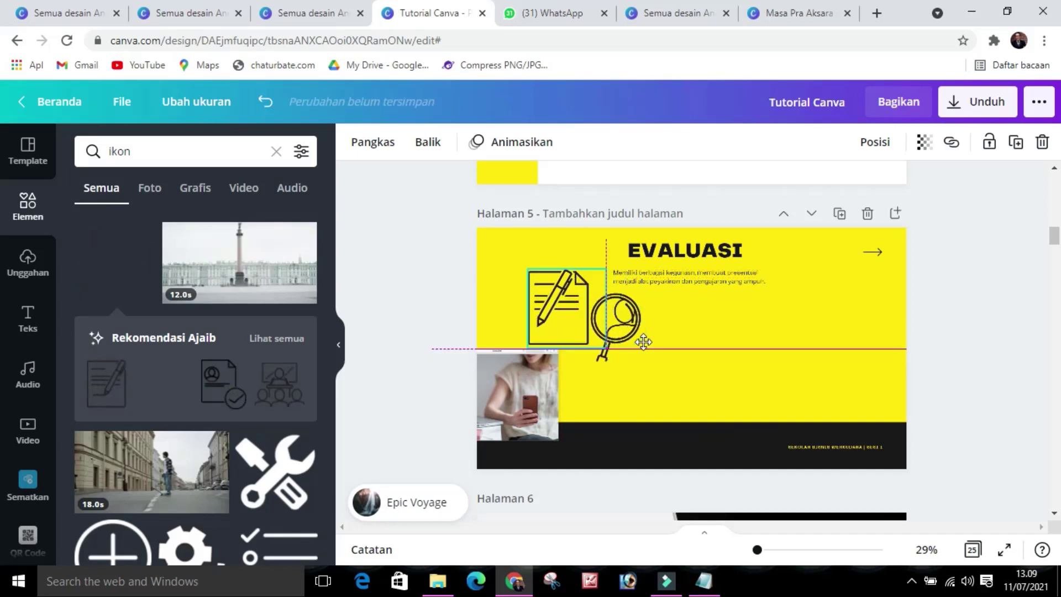
Arrange the two icons side by side below the description text, document on the left and slightly enlarged magnifying glass on the right.
left_click(642, 342)
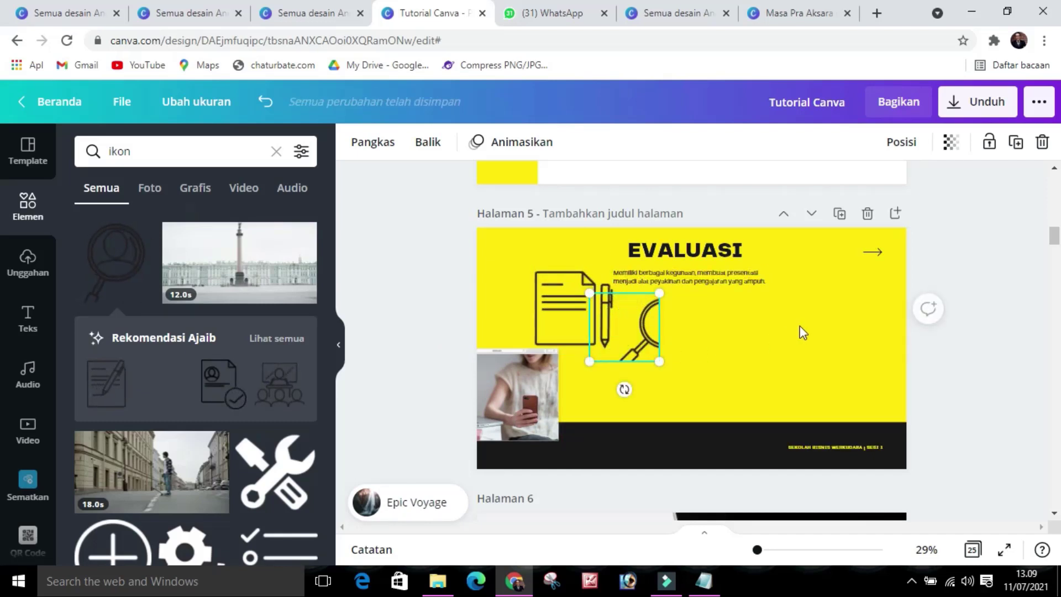
mouse_move(800, 326)
left_mouse_down()
mouse_move(785, 324)
mouse_move(802, 338)
mouse_move(798, 323)
left_mouse_up()
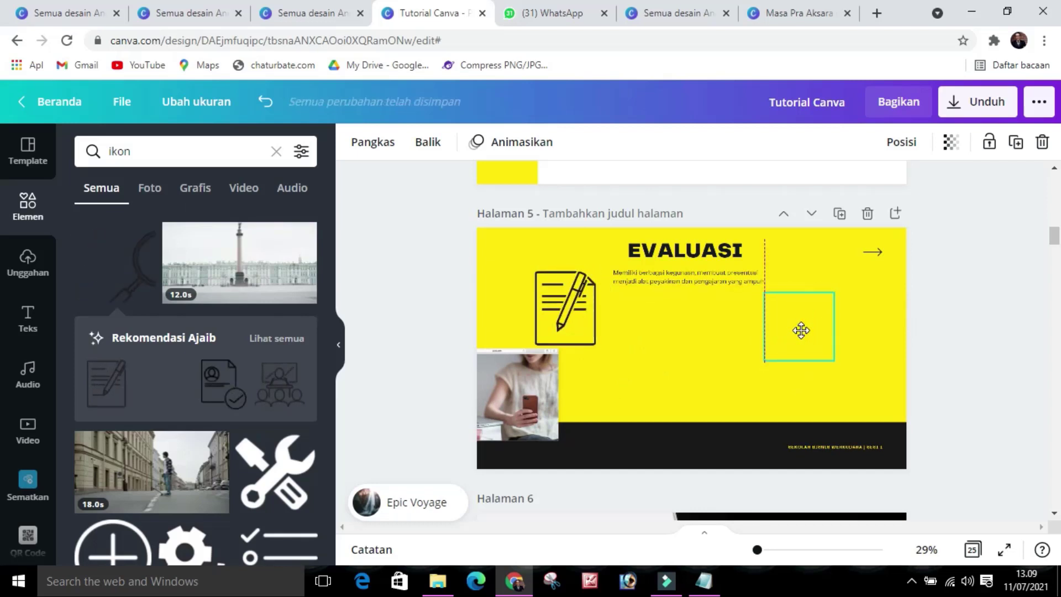
left_click(569, 330)
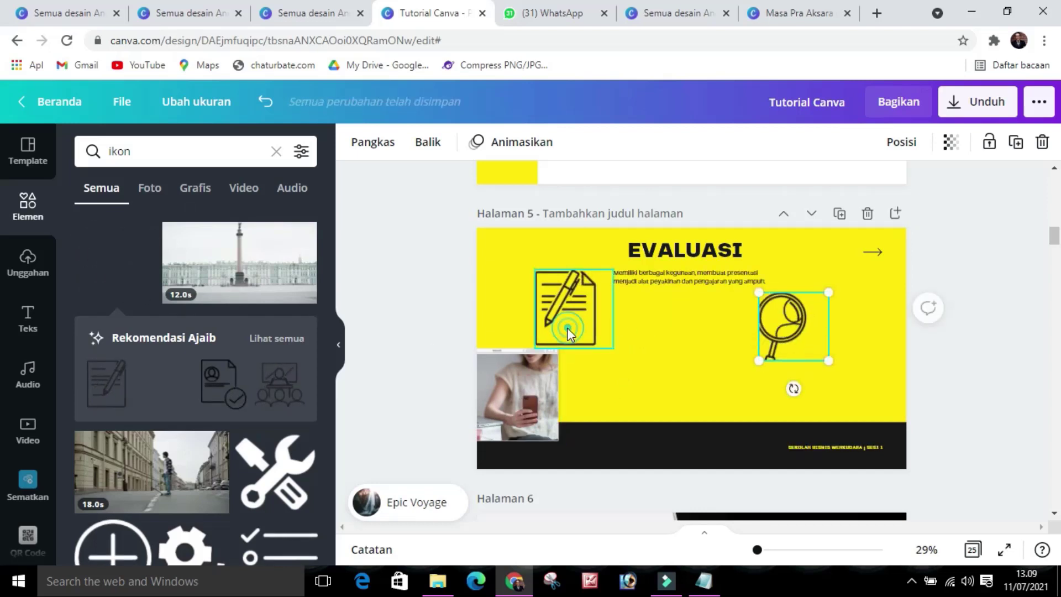
left_click_drag(567, 315, 599, 347)
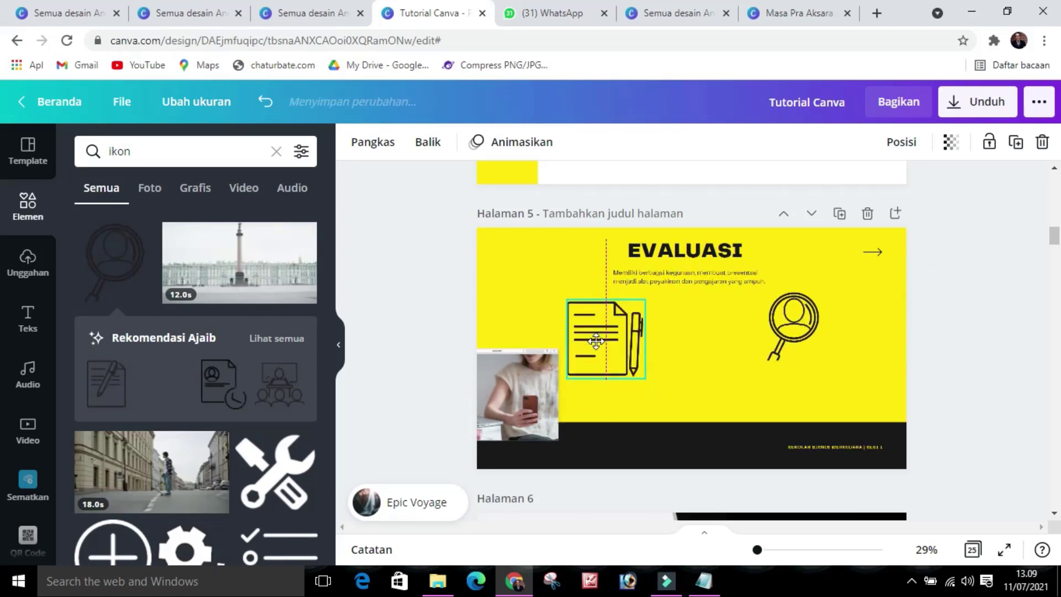
left_click(793, 348)
left_click_drag(794, 347, 768, 352)
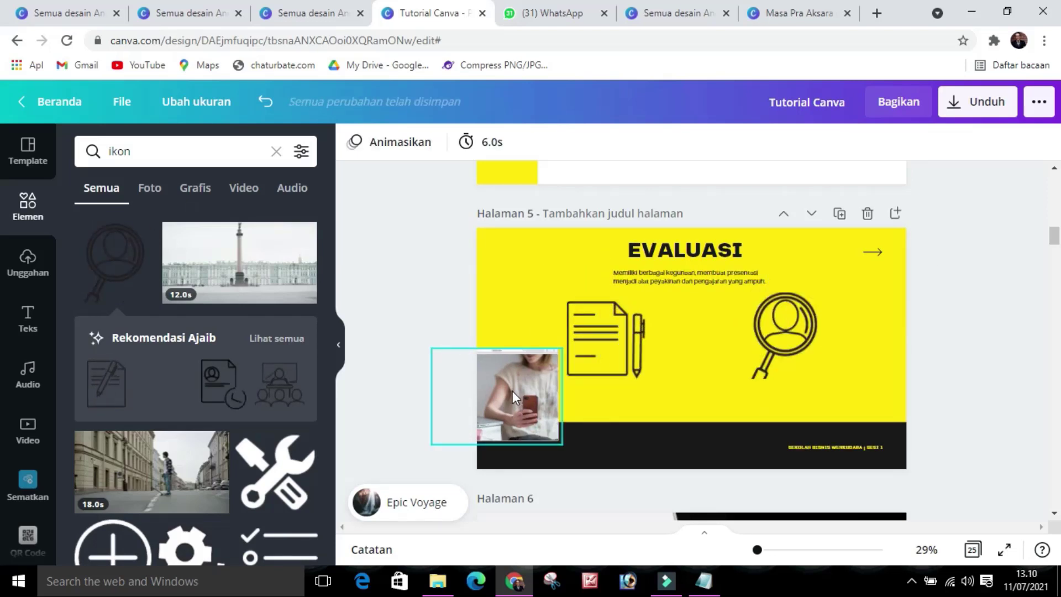
Delete the browser-framed photo at the lower left of page 5.
left_click(509, 391)
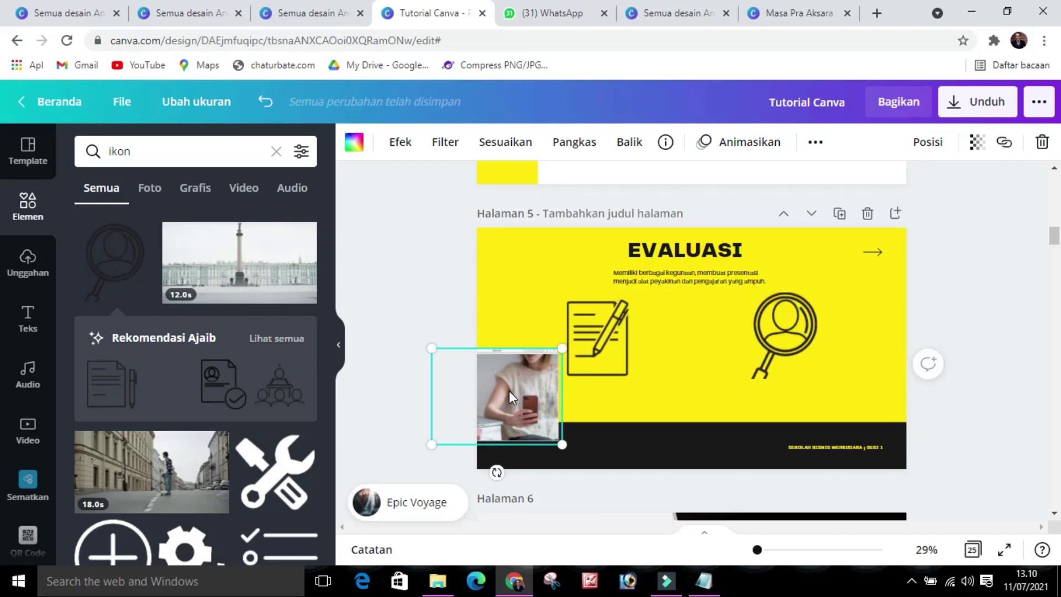
key("Delete")
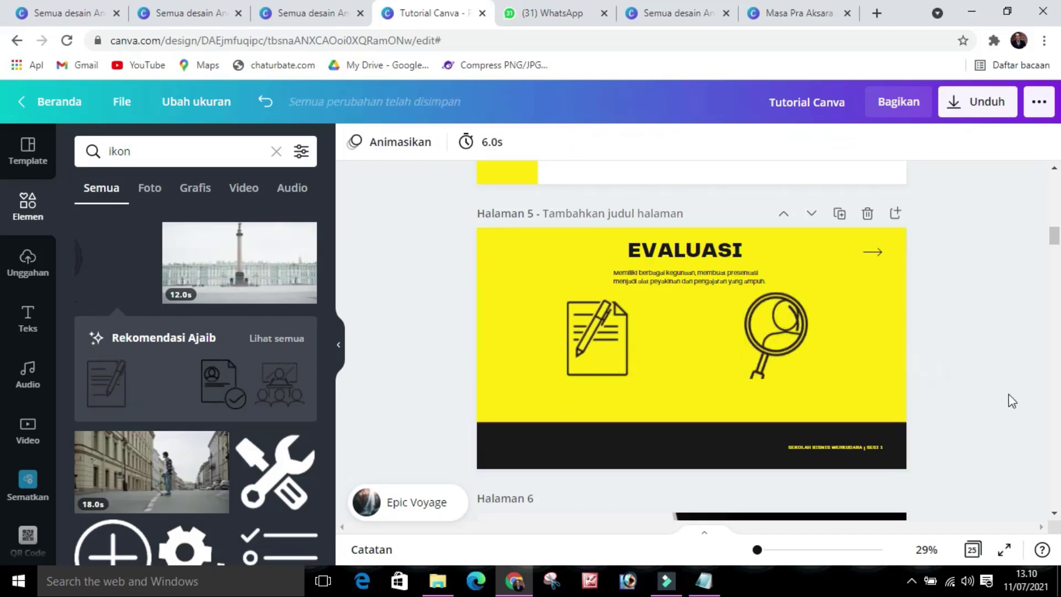
Replace the description text under the page 5 title with "EVALUASI" and shrink it to font size 17,5.
left_click(676, 278)
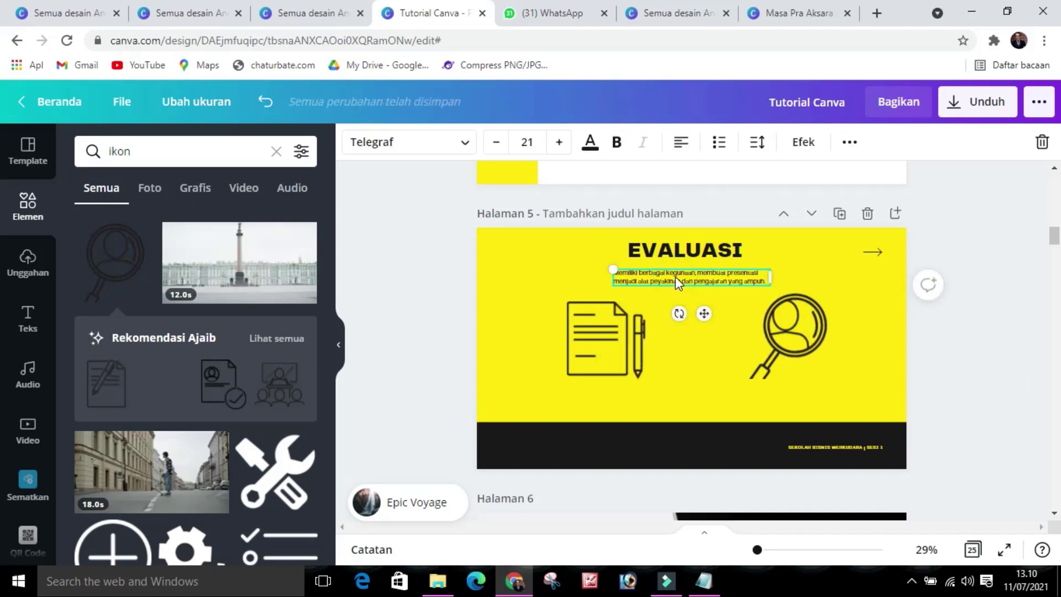
double_click(676, 277)
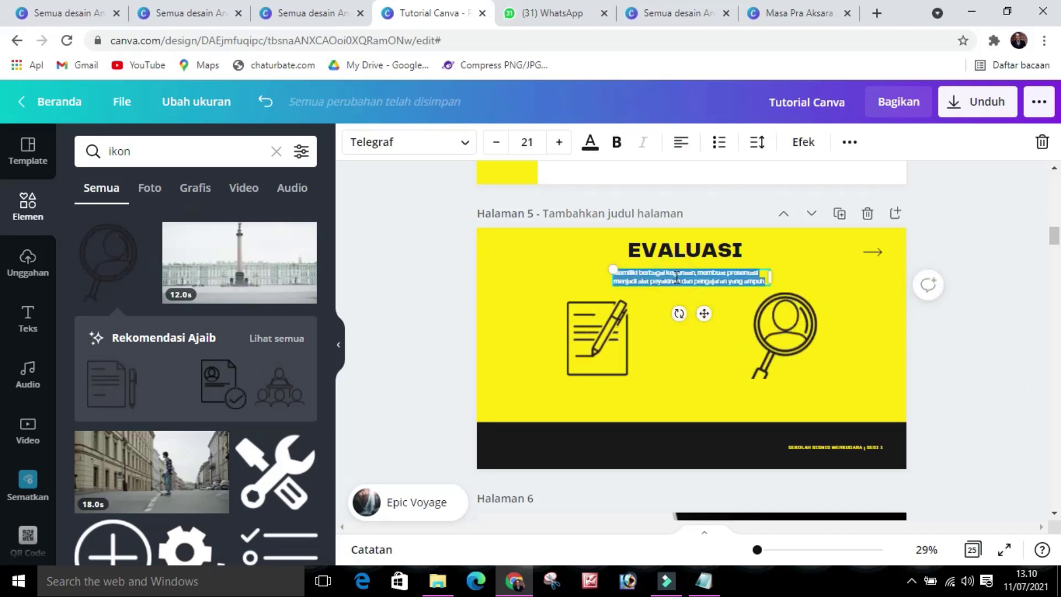
type("EVALUASI")
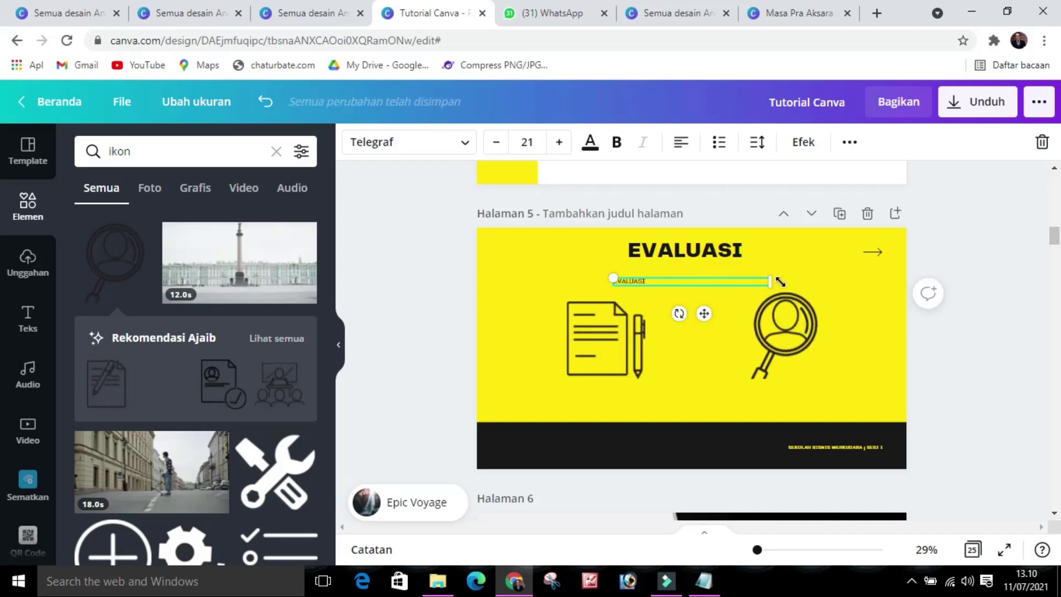
left_click_drag(780, 281, 754, 282)
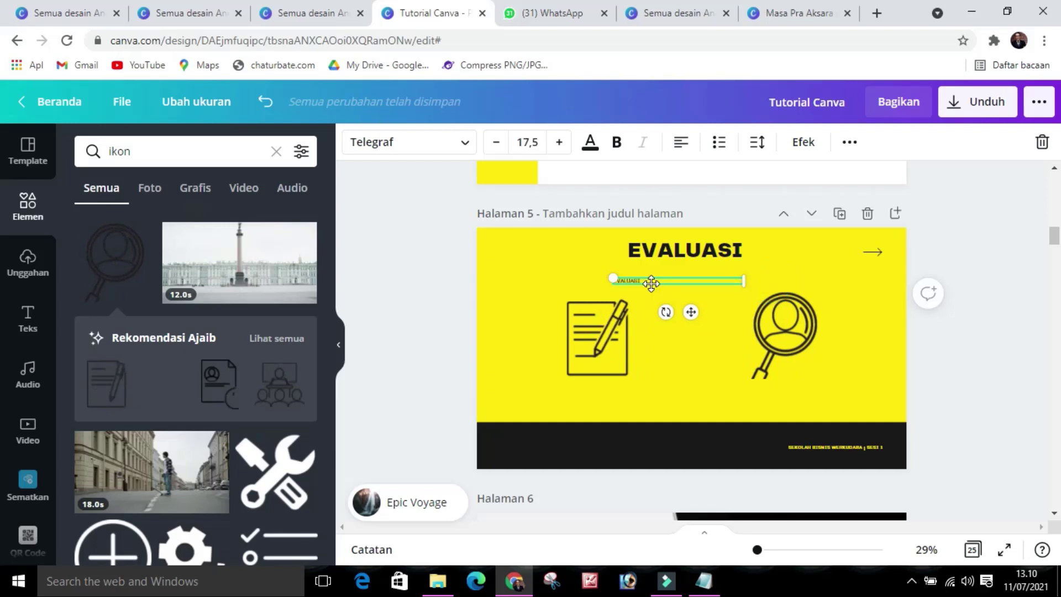
Move the document-and-pen icon up closer to the EVALUASI title on page 5.
left_click(606, 339)
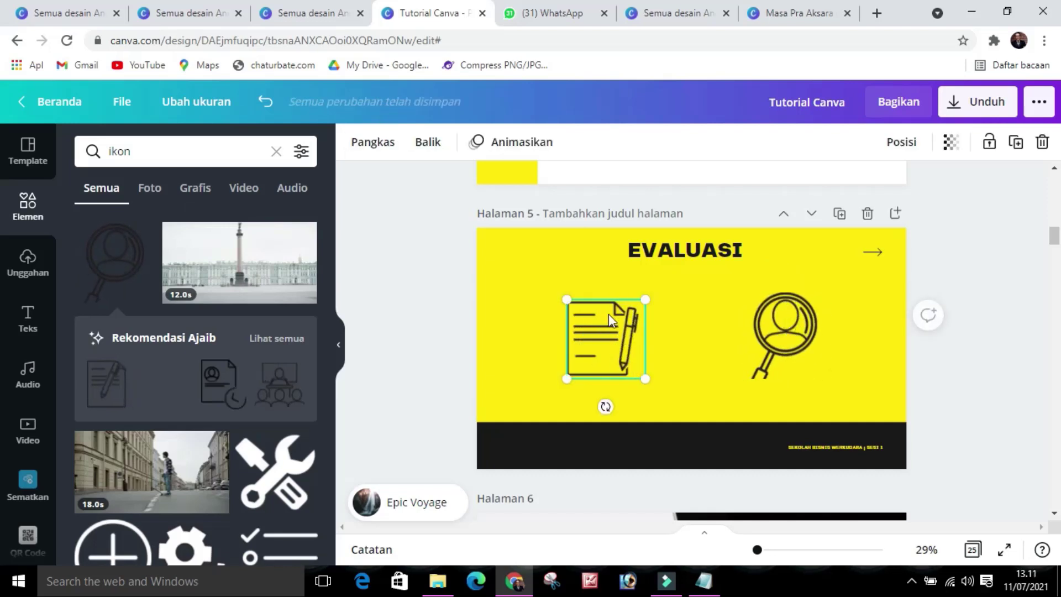
left_click_drag(606, 341, 605, 306)
left_click(976, 372)
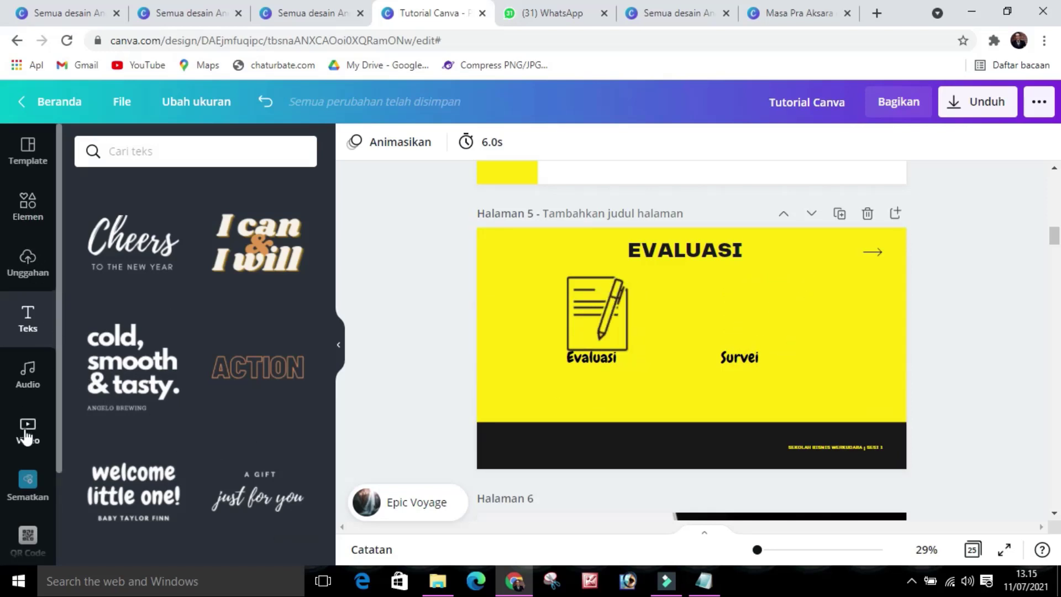
Copy the shared Google Forms link from the "Link Worsheet KD 3.2" Notepad file and return to the Canva design.
scroll(26, 437, "down", 2)
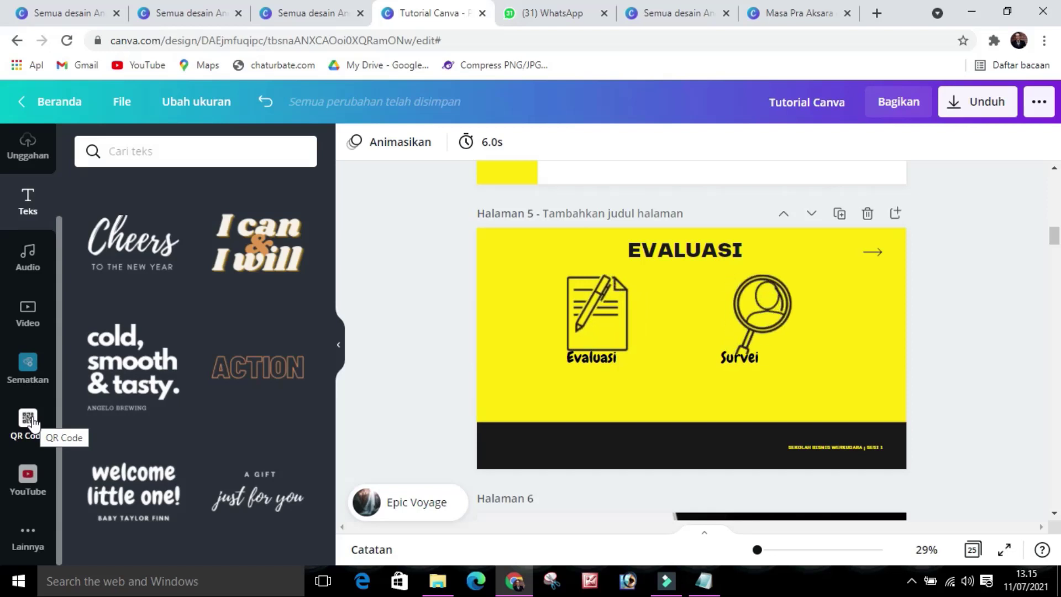
left_click(704, 580)
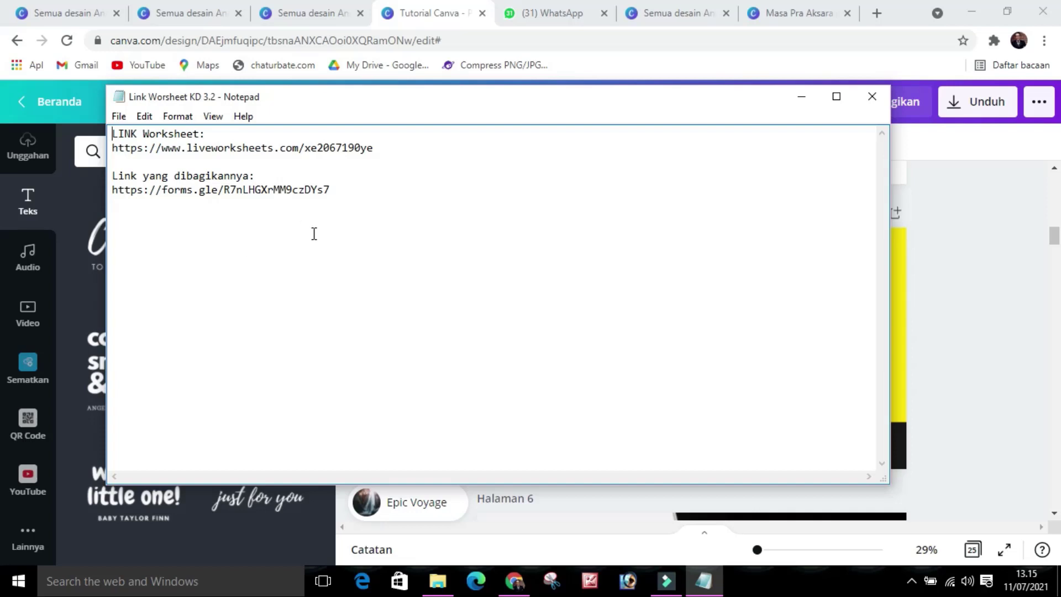
left_click_drag(336, 192, 222, 198)
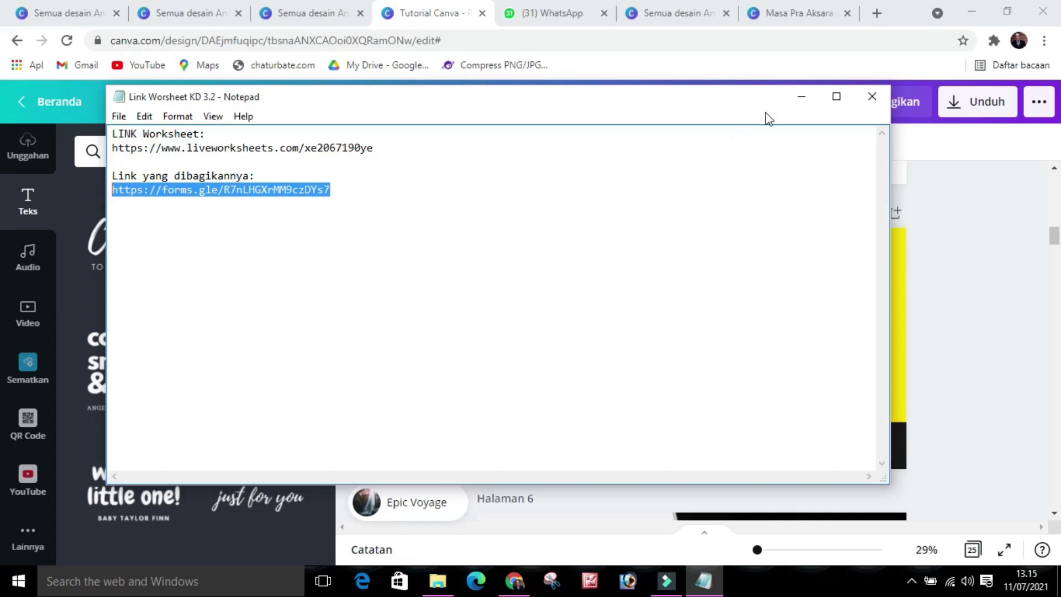
left_click(801, 103)
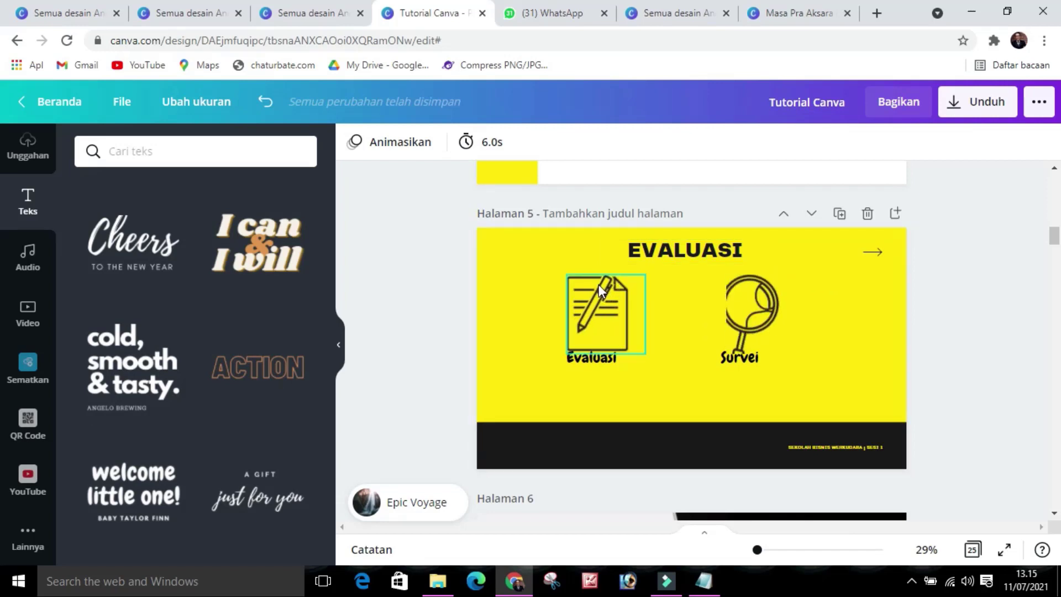
left_click(28, 421)
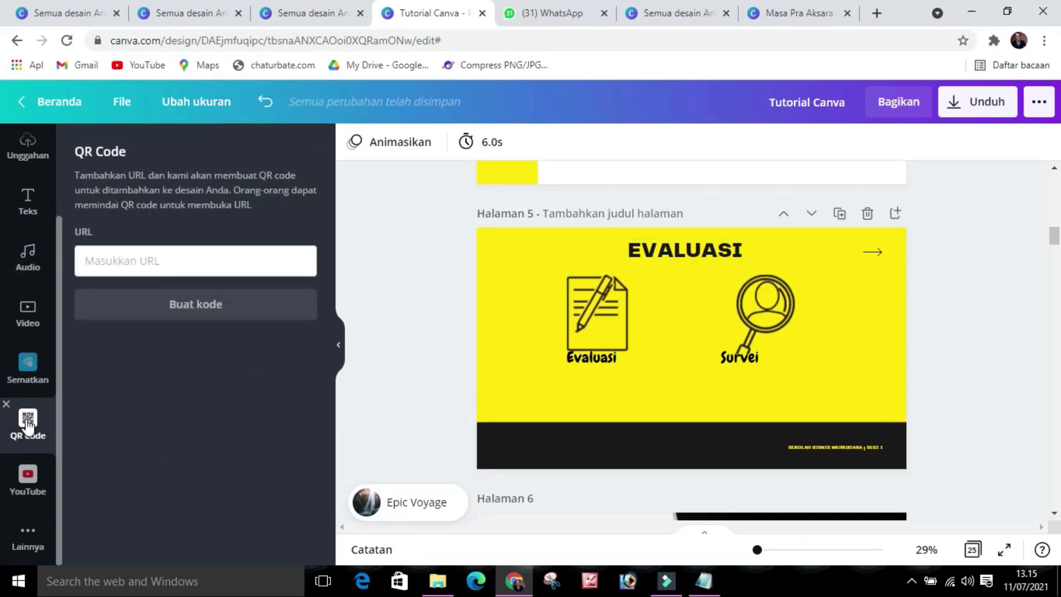
left_click(162, 261)
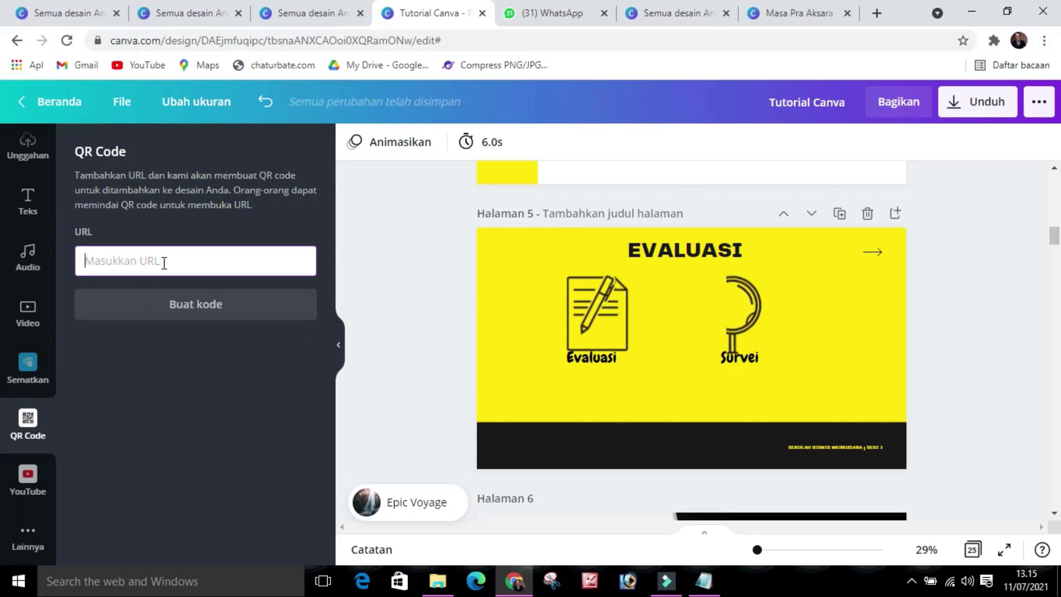
type("https://forms.gle/R7nLHGXrMM9czDYs7")
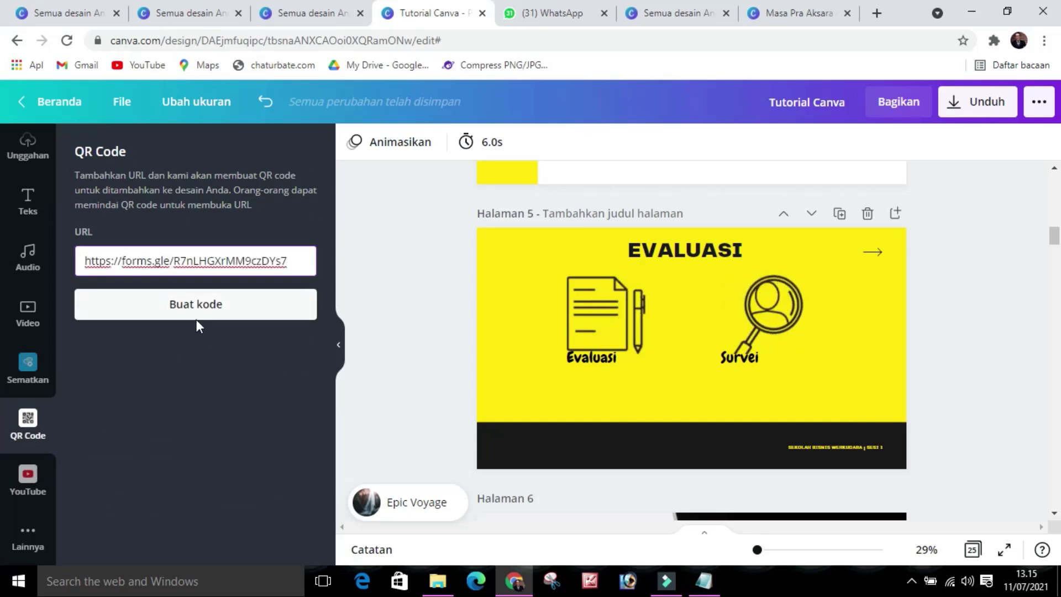
left_click(196, 309)
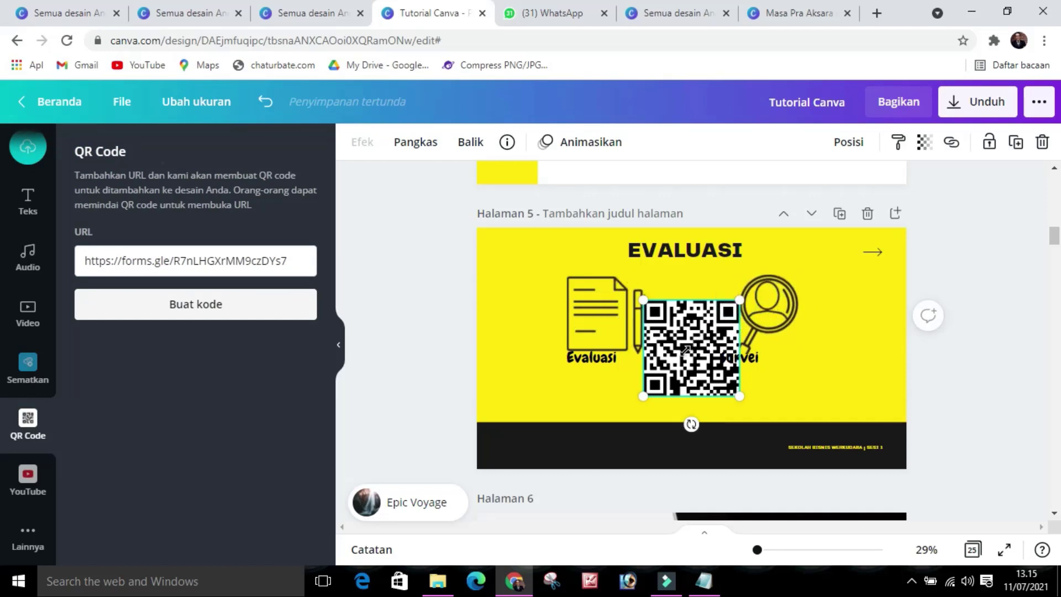
Shrink the form's QR code to a small square and place it centred beneath the "Evaluasi" label.
left_click_drag(740, 299, 677, 354)
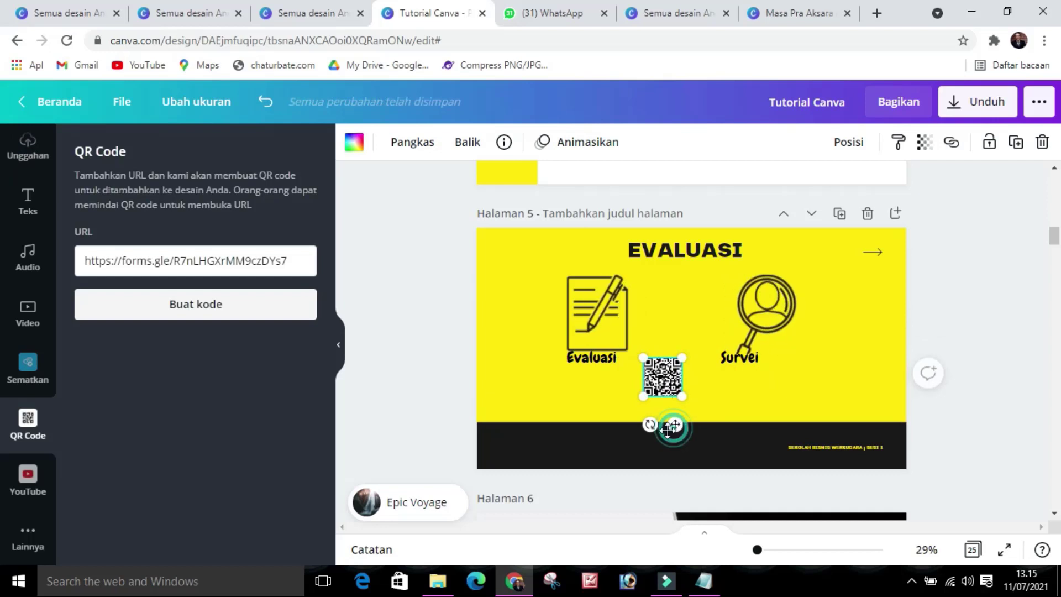
left_click_drag(675, 425, 606, 441)
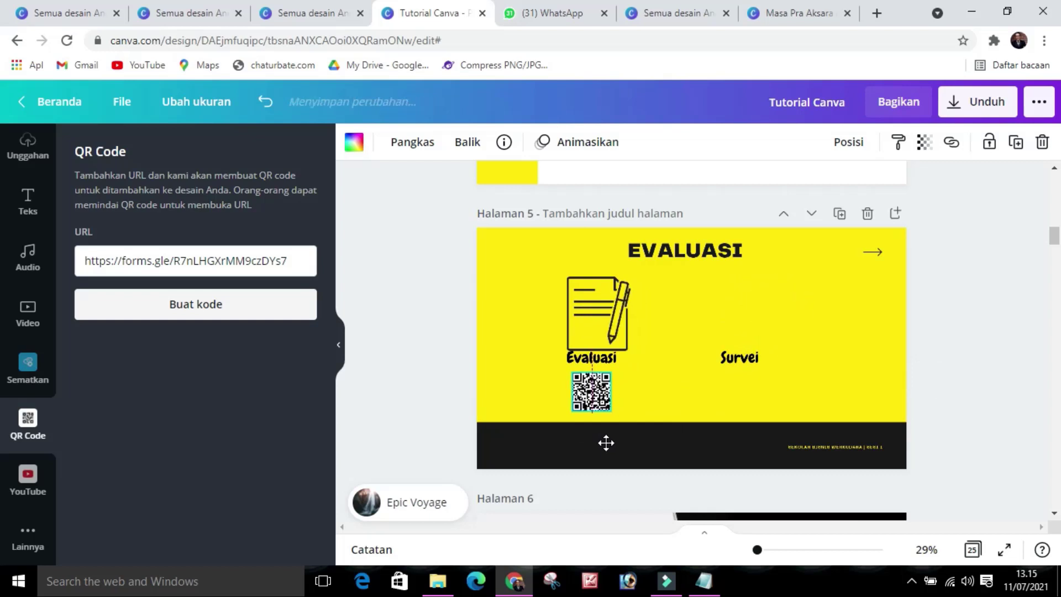
left_click(954, 394)
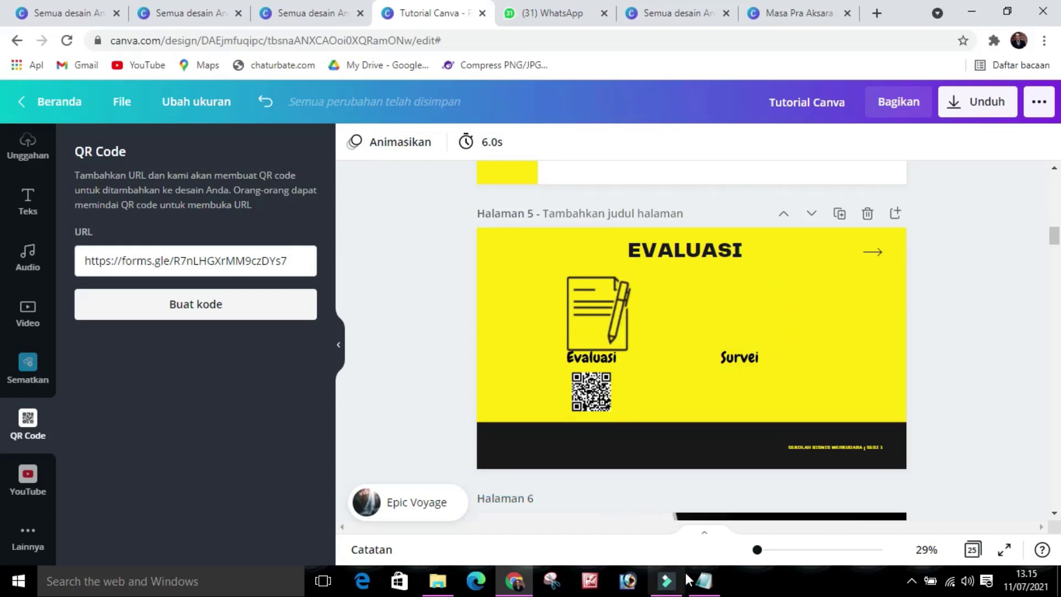
Open the "Link Survei Mentimeter" text file from the webinar folder in File Explorer and copy its survey link.
left_click(438, 581)
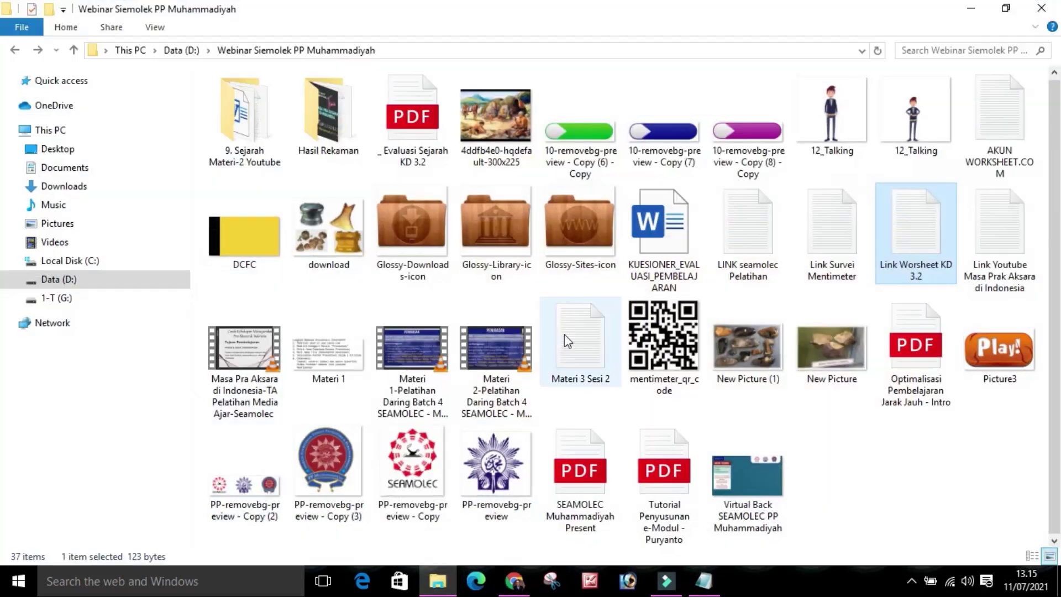
double_click(805, 238)
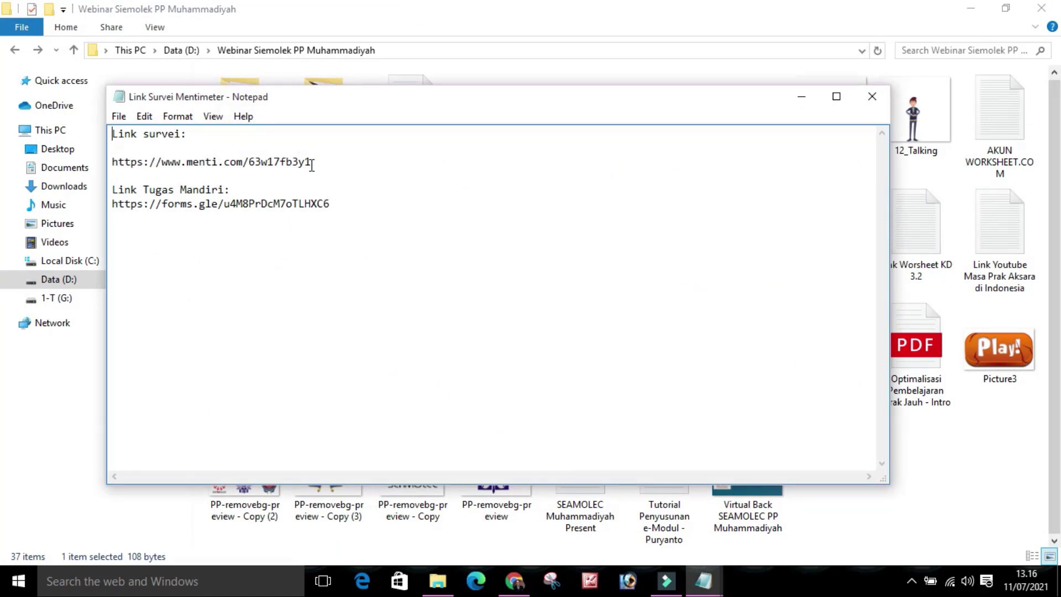
left_click_drag(254, 159, 142, 158)
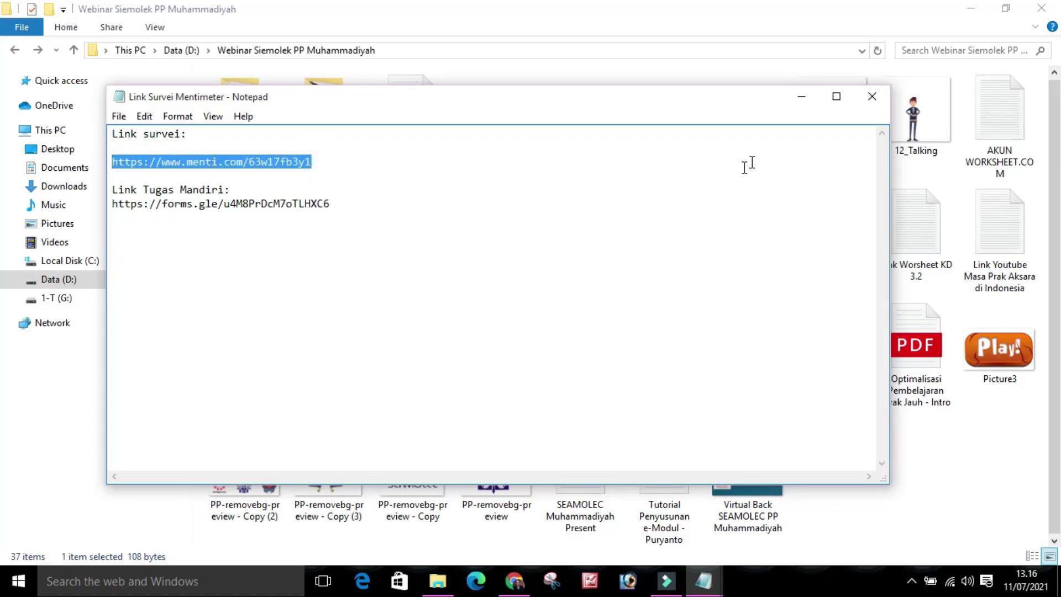
left_click(800, 99)
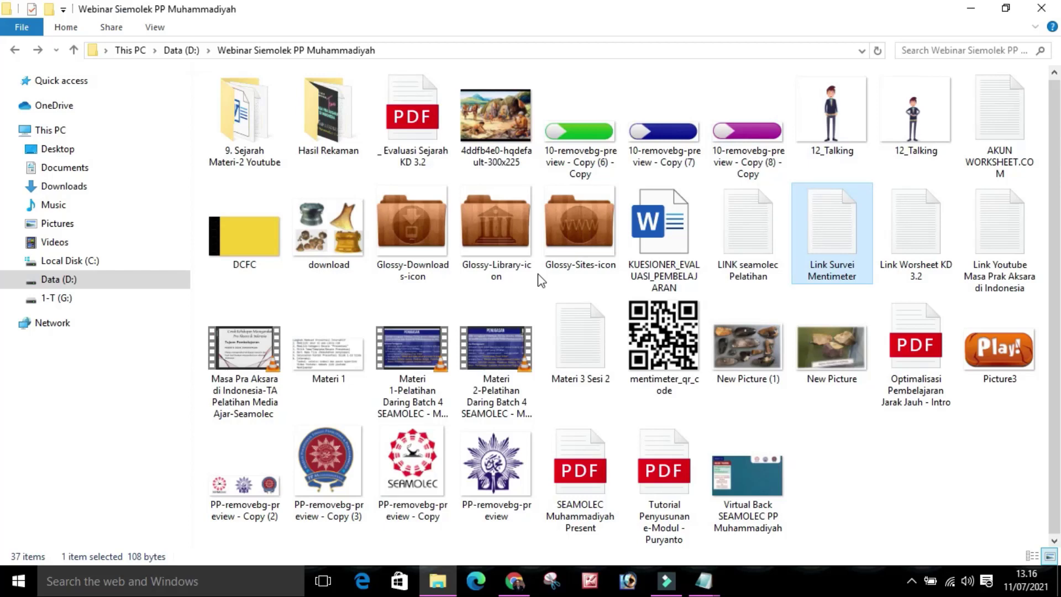
left_click(515, 582)
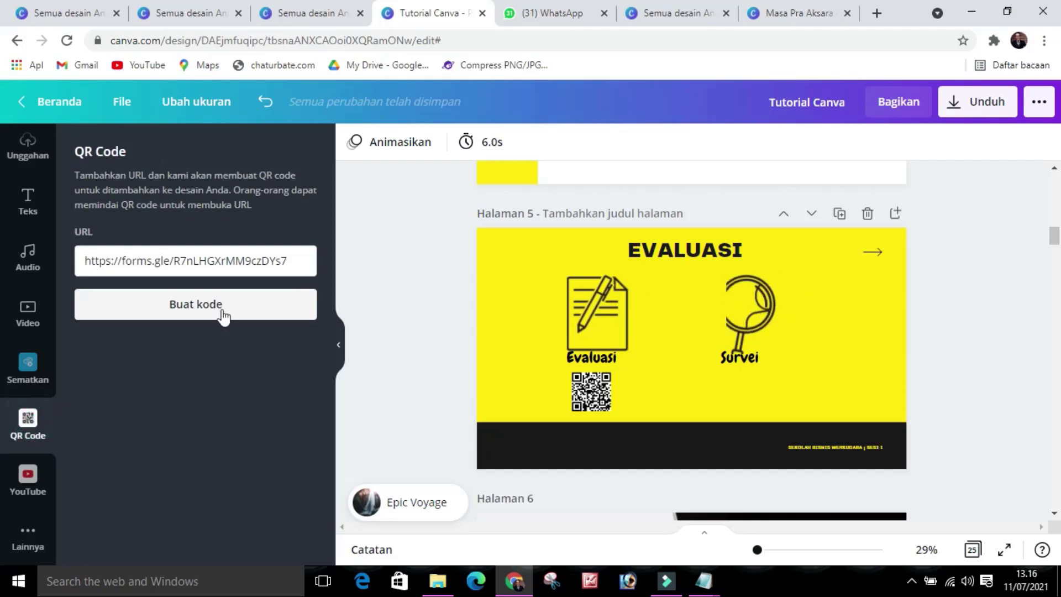
left_click_drag(288, 262, 83, 260)
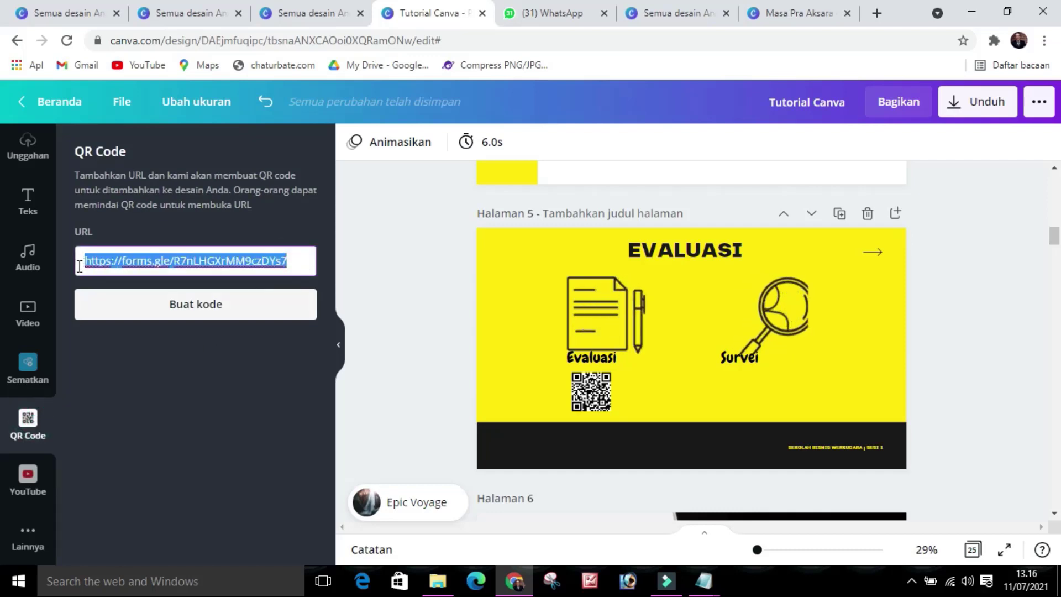
key("BackSpace")
type("https://www.menti.com/63w17fb3y1")
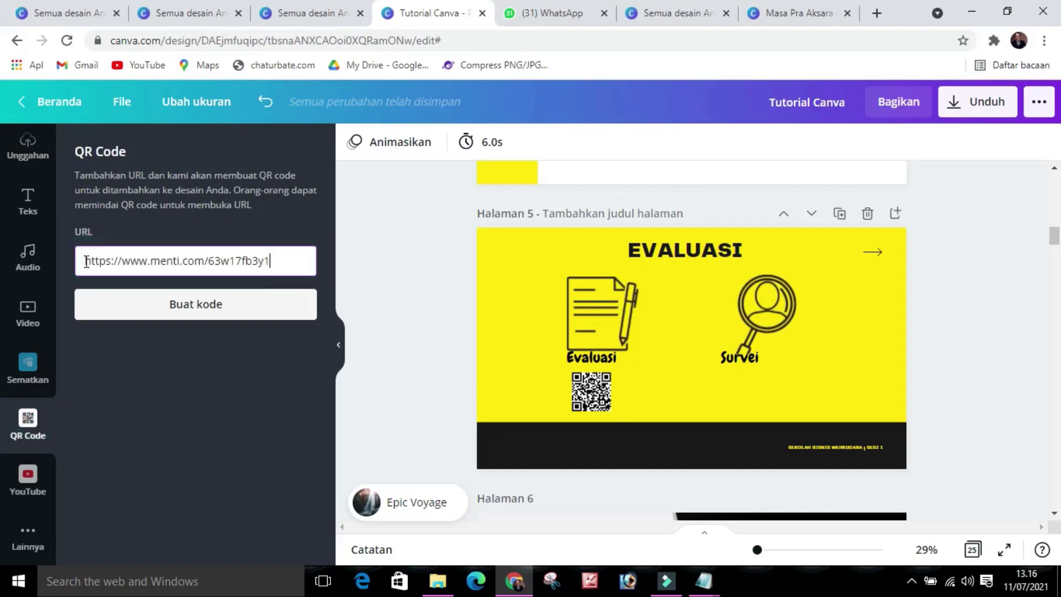
left_click(188, 312)
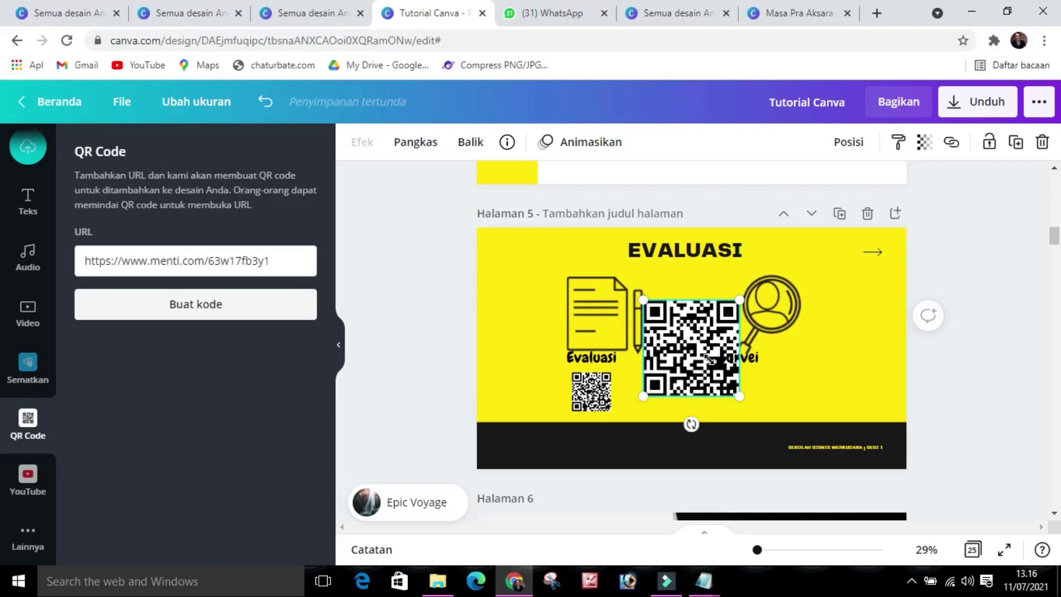
Shrink the survey's QR code to the size of the first one and place it centred beneath the "Survei" label, level with the other code.
left_click_drag(709, 358, 703, 357)
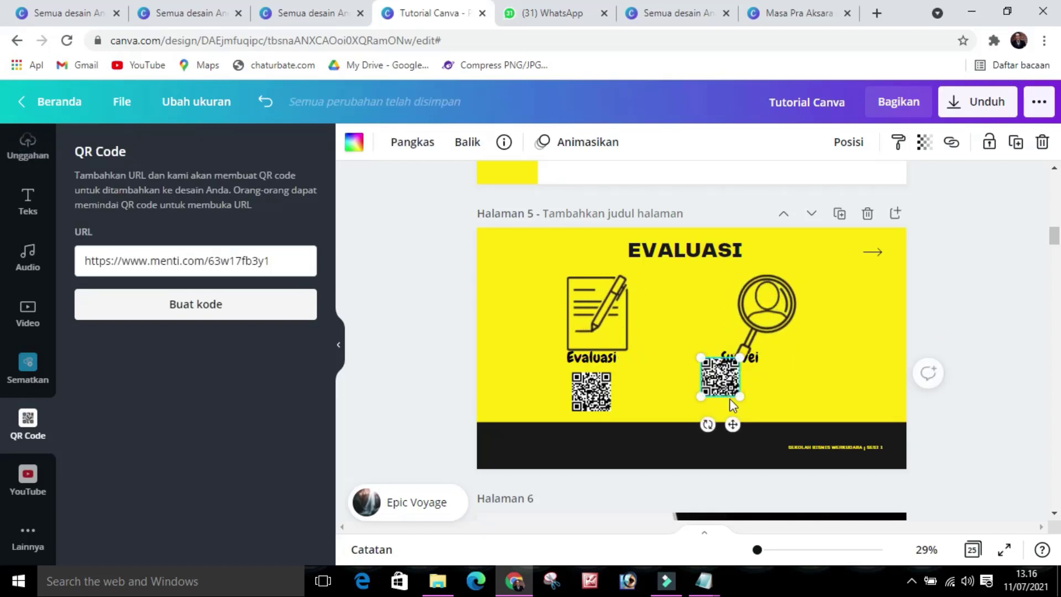
left_click_drag(758, 442, 761, 444)
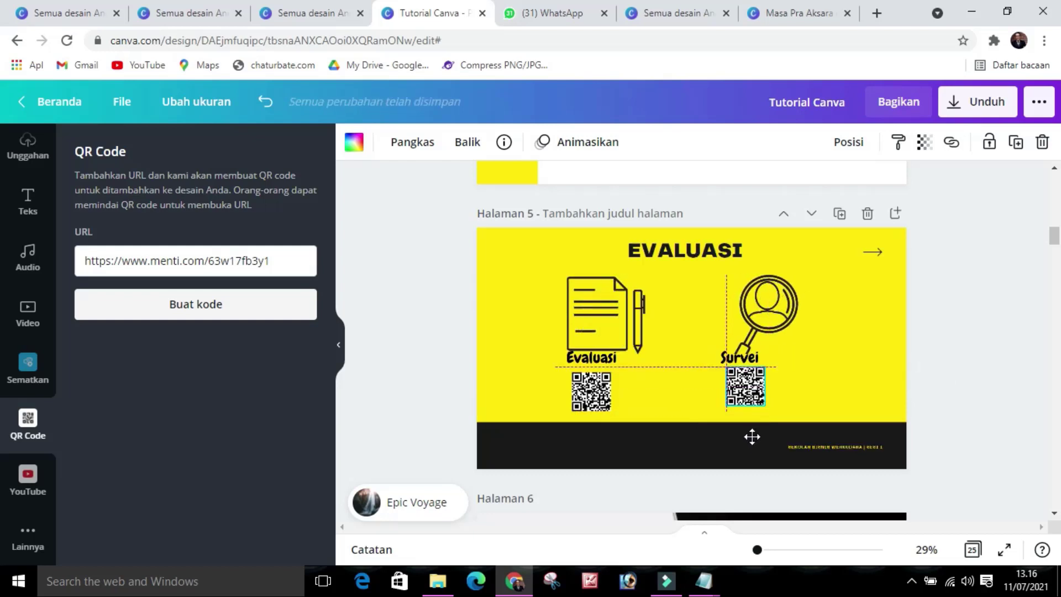
left_click_drag(752, 436, 747, 441)
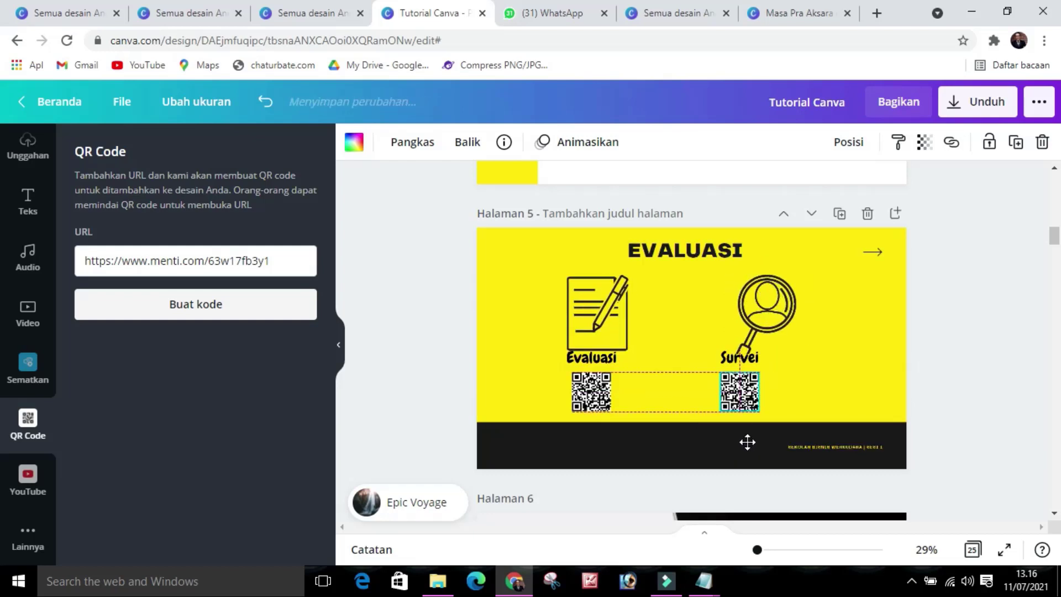
left_click(999, 376)
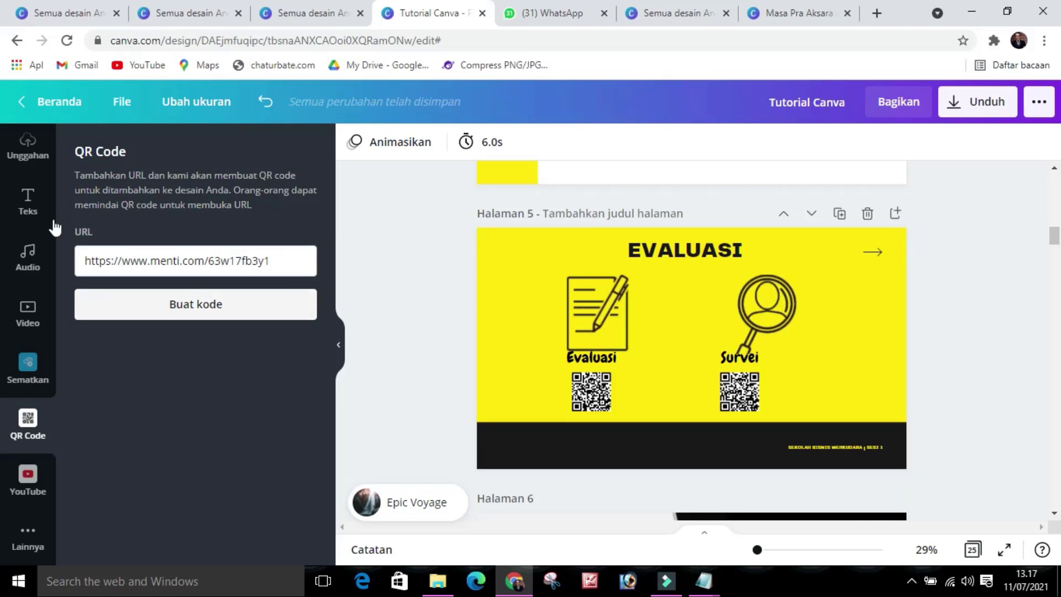
Browse the "ikon" results in the elements library for further icons suited to page 5.
scroll(36, 243, "up", 2)
scroll(34, 240, "up", 1)
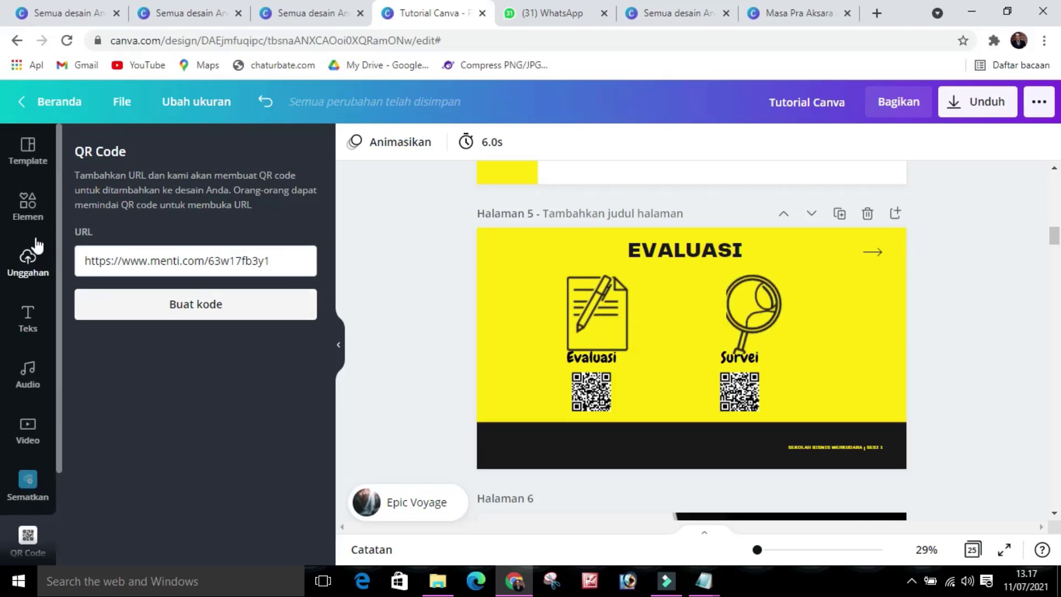
left_click(24, 218)
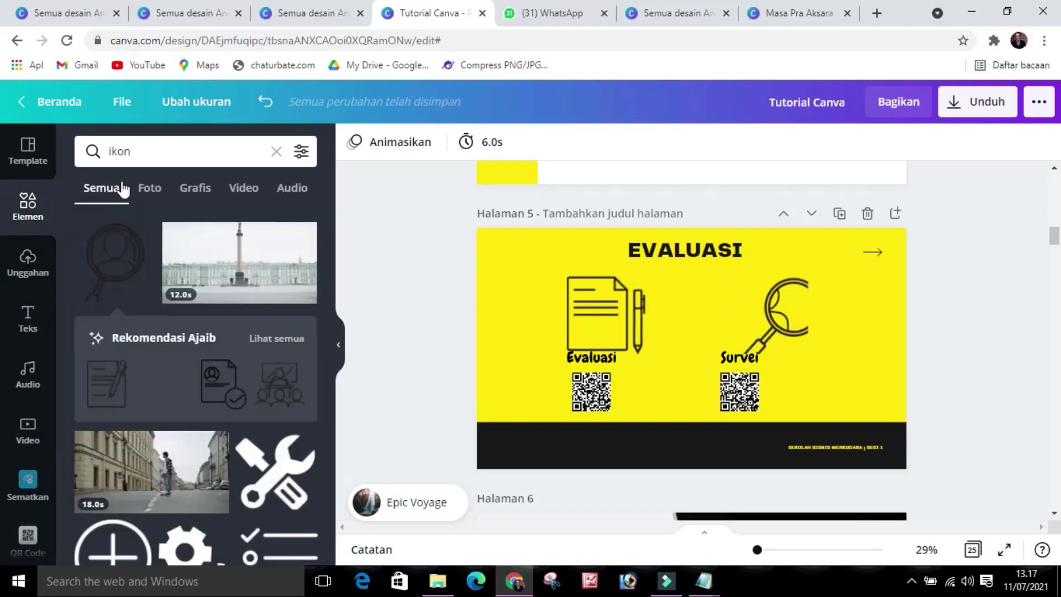
scroll(185, 338, "down", 10)
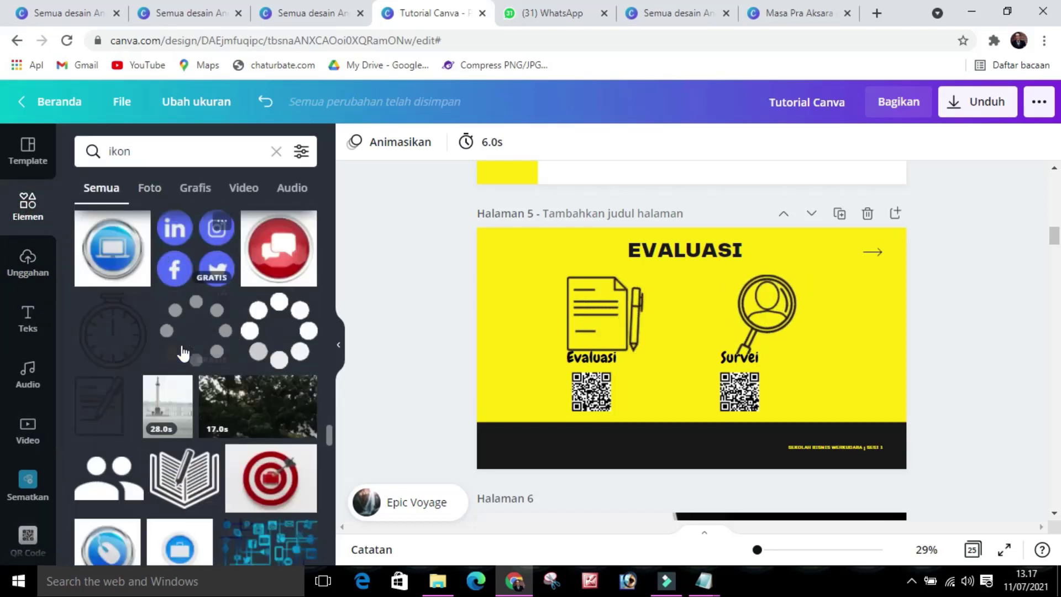
scroll(185, 351, "down", 3)
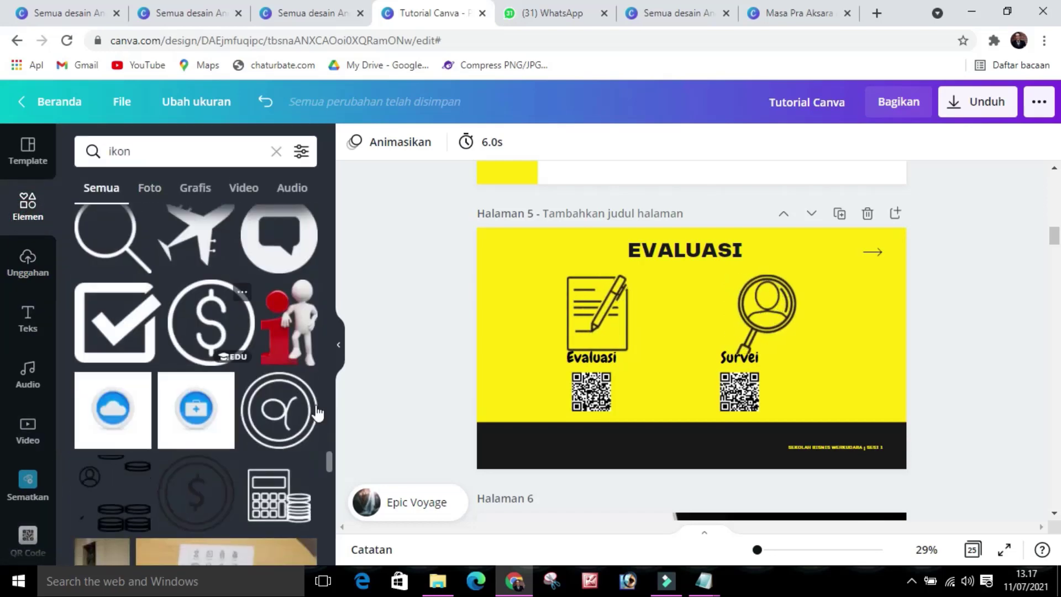
scroll(159, 342, "up", 6)
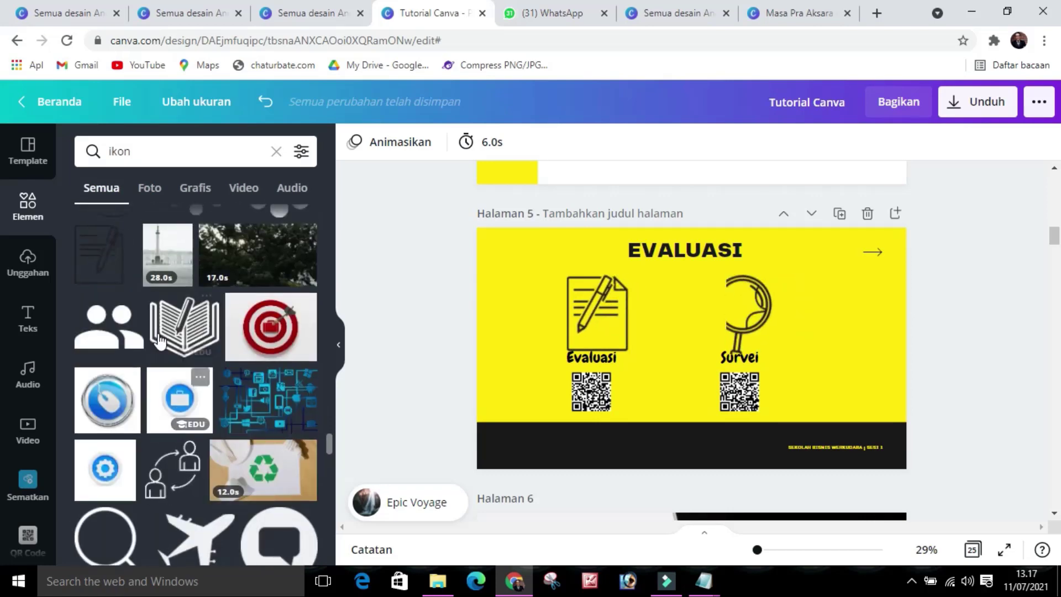
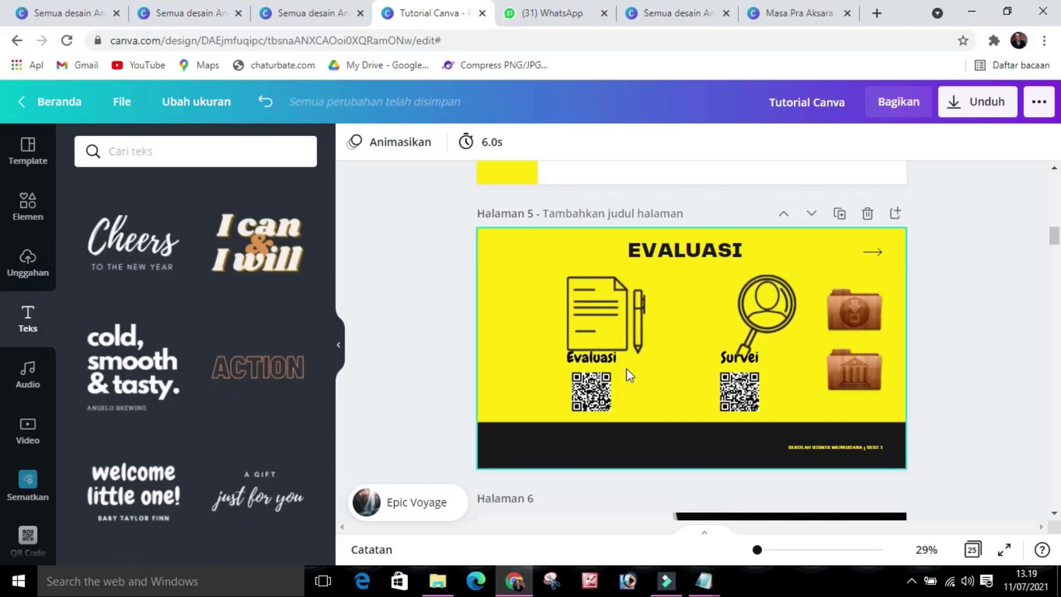
Duplicate the "Evaluasi" label on page 5 and place the copy on the upper wooden folder icon.
left_click(594, 358)
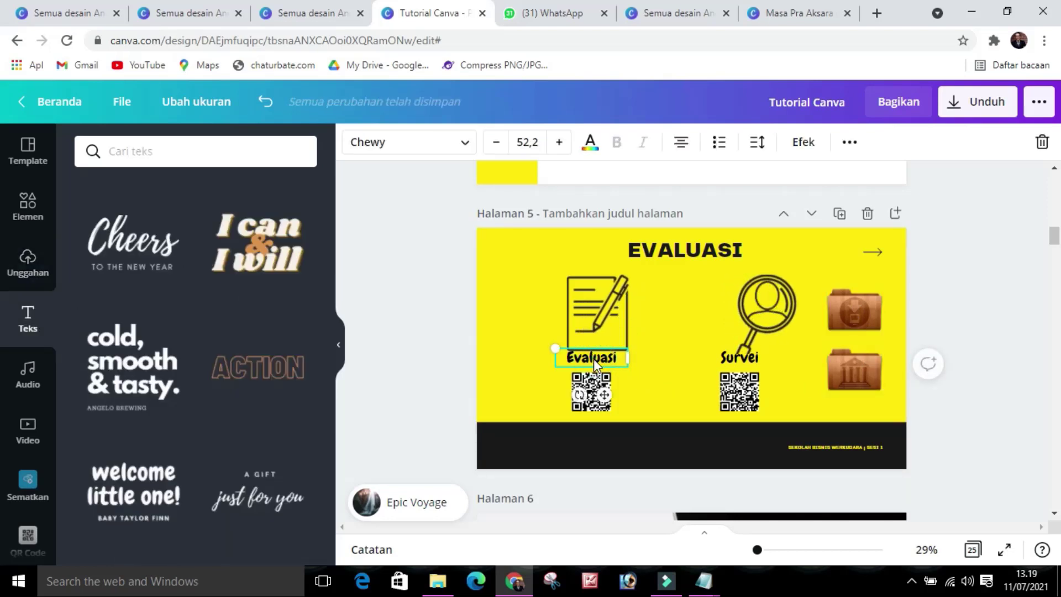
key("ctrl+d")
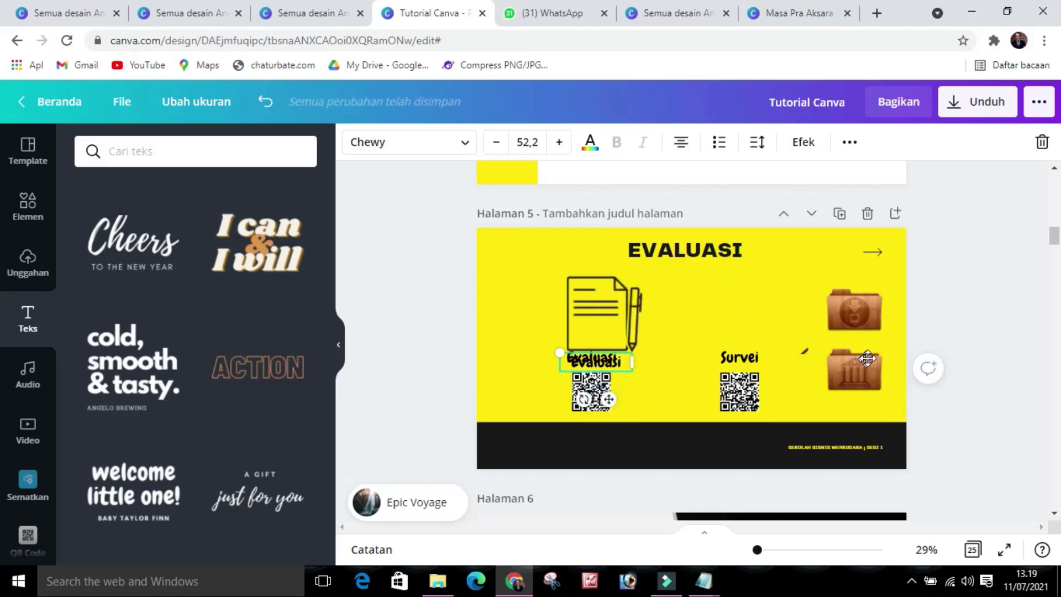
left_click_drag(608, 399, 864, 353)
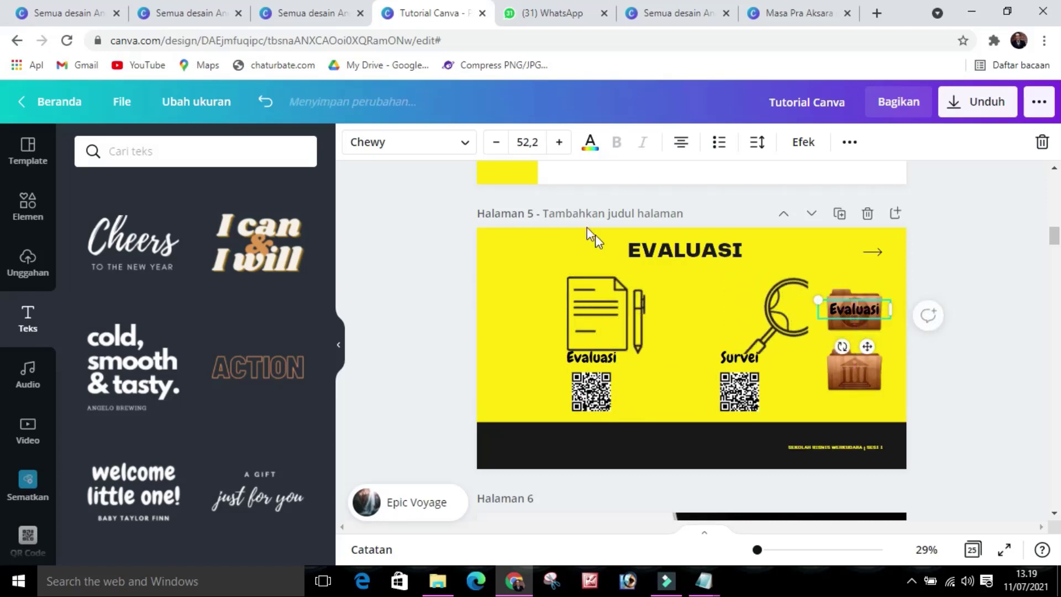
Colour the upper folder's "Evaluasi" label with the darkest brown of the folder's photo colours and move it slightly lower on the folder.
left_click(590, 143)
left_click(267, 223)
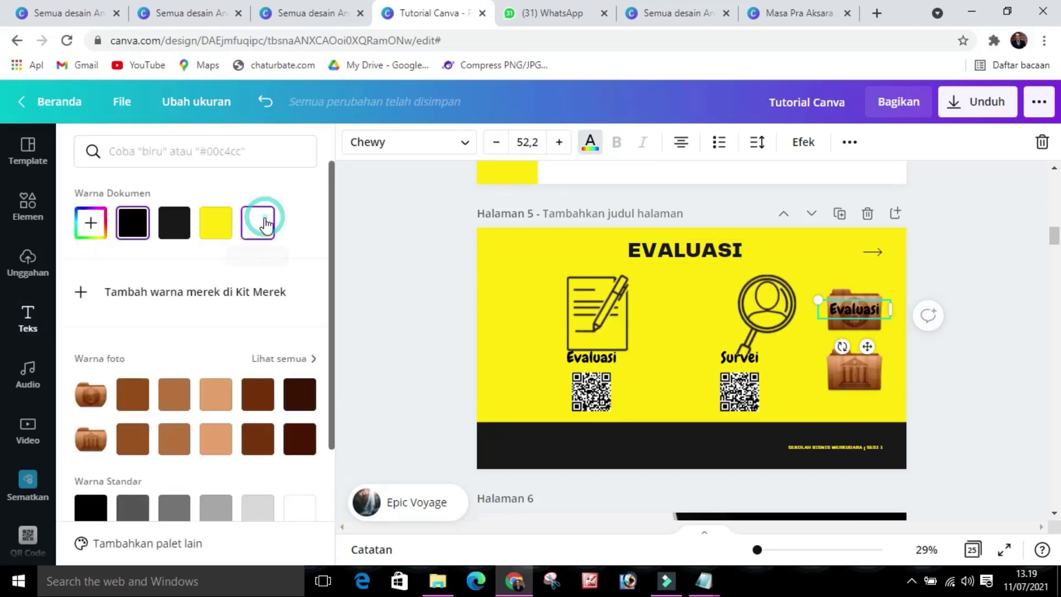
left_click(224, 401)
left_click(300, 394)
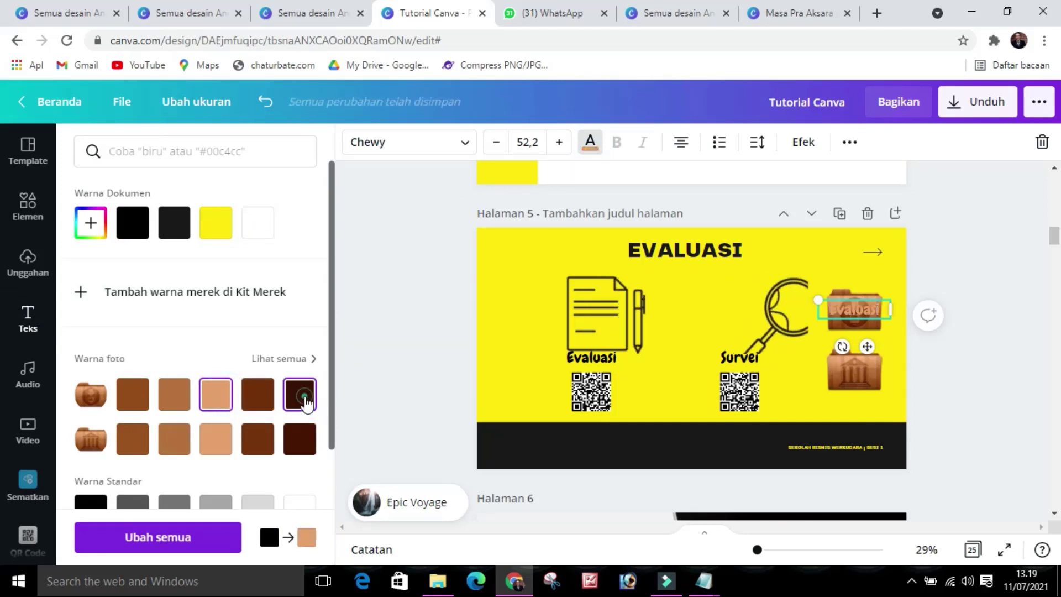
left_click(936, 381)
left_click(948, 356)
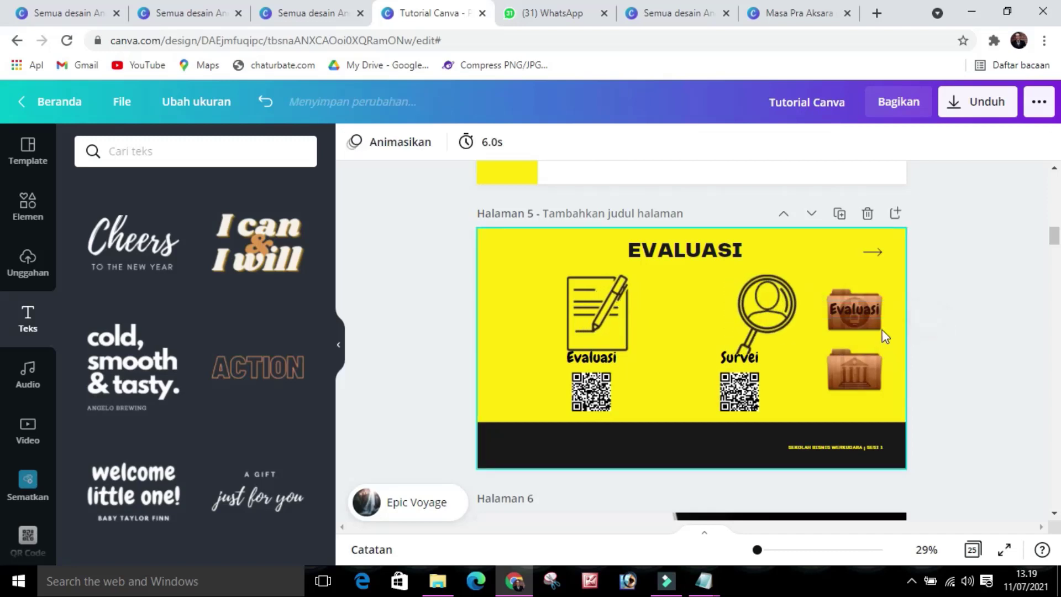
left_click_drag(860, 314, 855, 326)
Copy the "Survei" label and place the copy centred on the lower part of the second wooden folder icon.
left_click(739, 359)
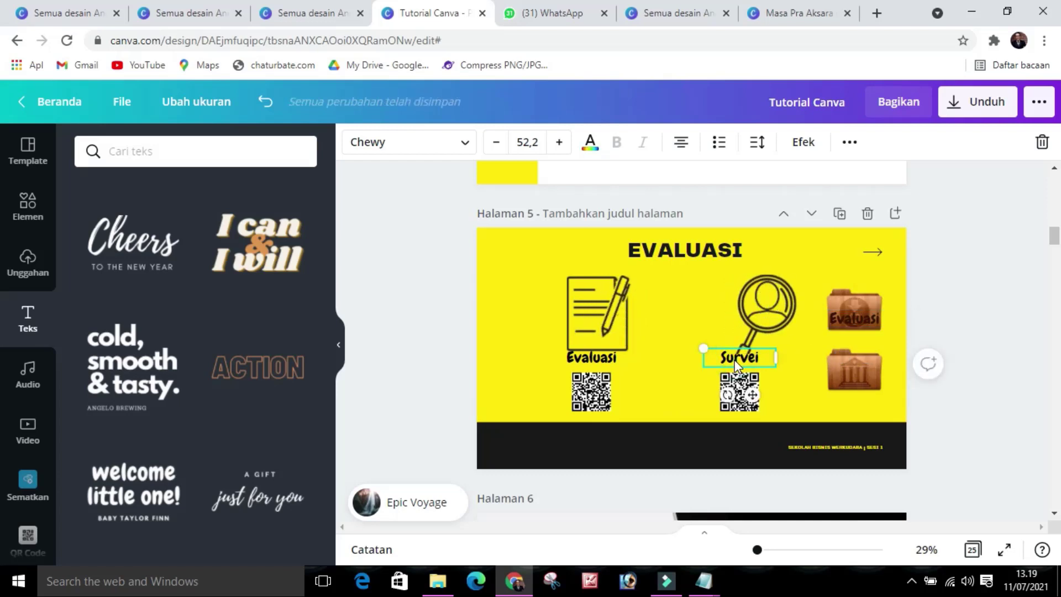
key("ctrl+c")
key("ctrl+v")
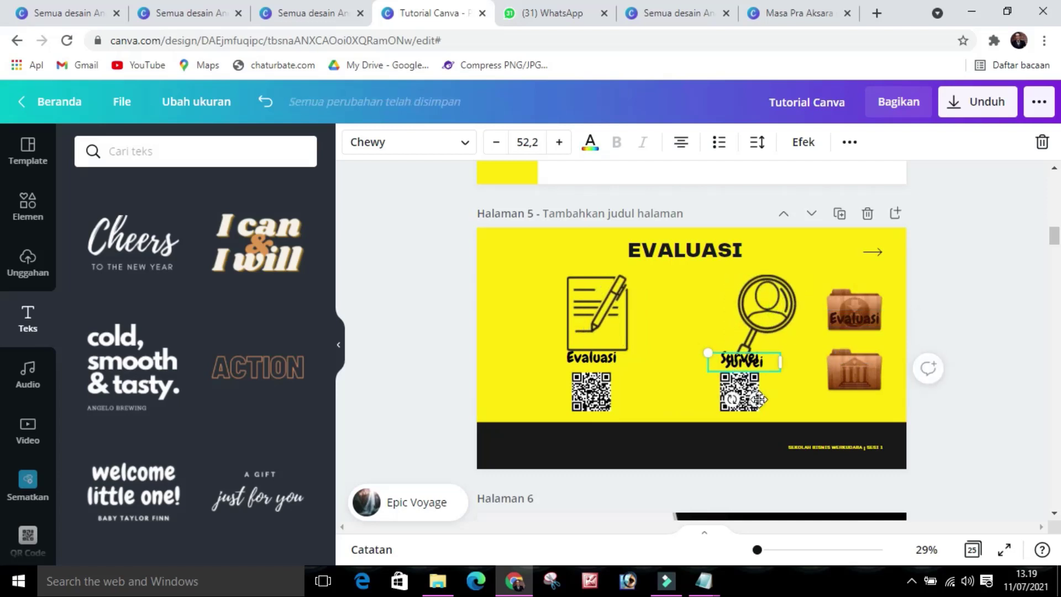
mouse_move(862, 412)
left_mouse_down()
mouse_move(875, 408)
mouse_move(866, 413)
left_mouse_up()
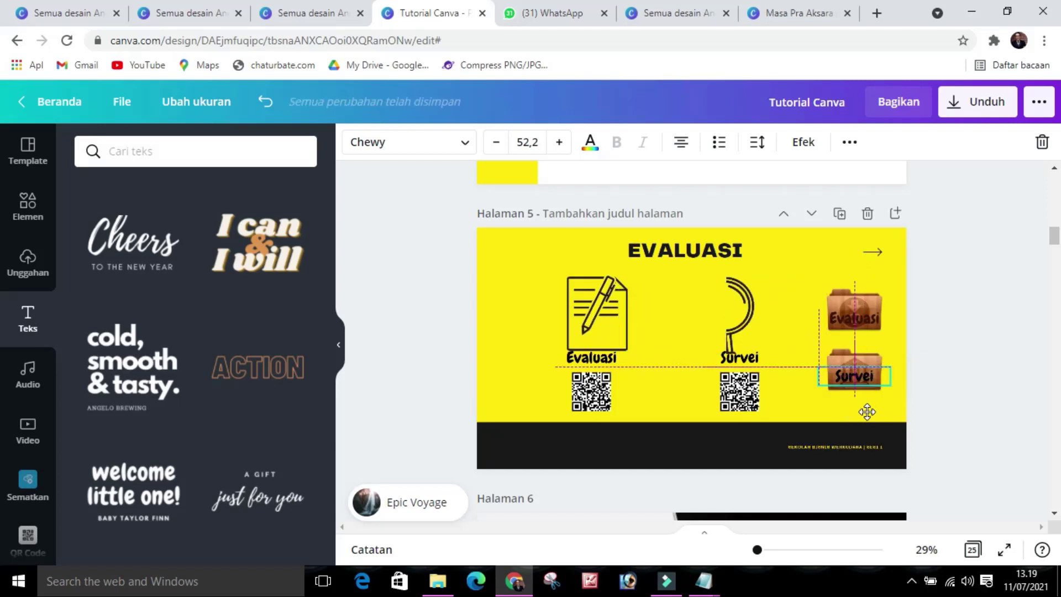
Colour the second folder's "Survei" label with the darkest brown from the first folder's photo colours.
left_click(589, 143)
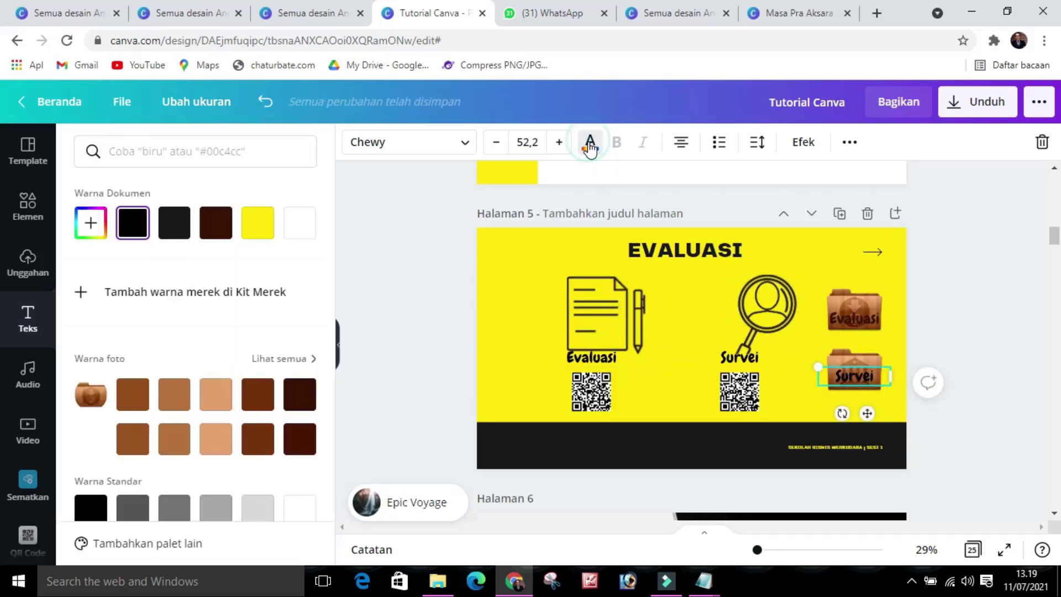
left_click(301, 401)
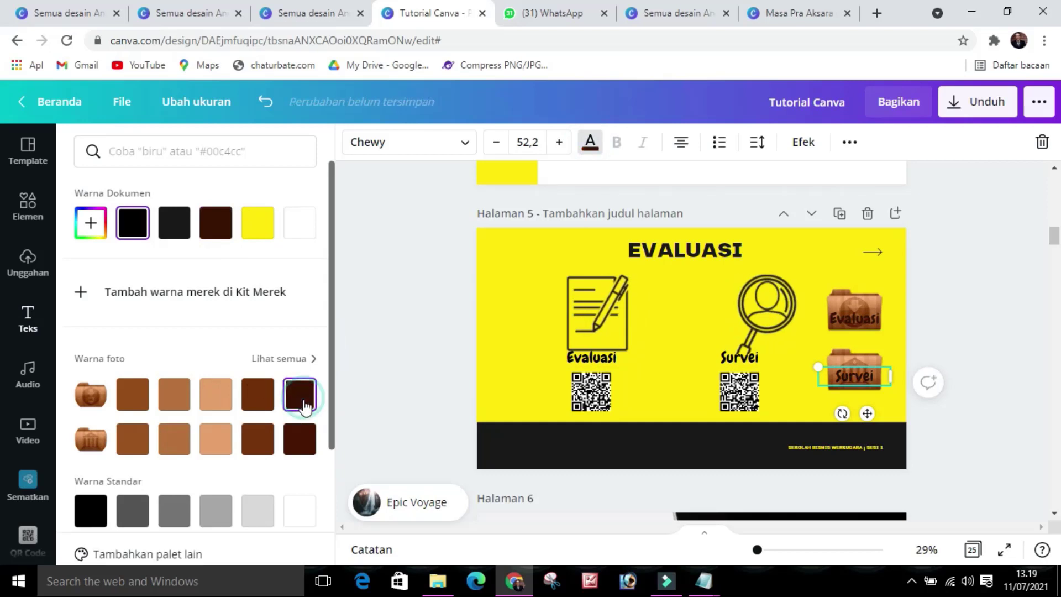
left_click(972, 346)
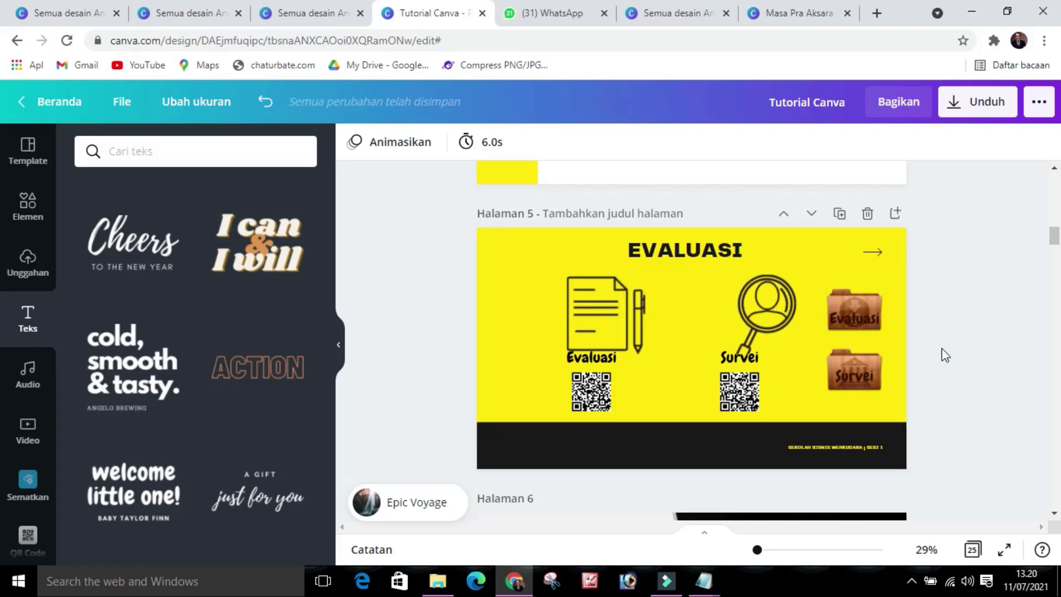
Group the upper wooden folder icon with its "Evaluasi" label.
left_click_drag(929, 335, 854, 314)
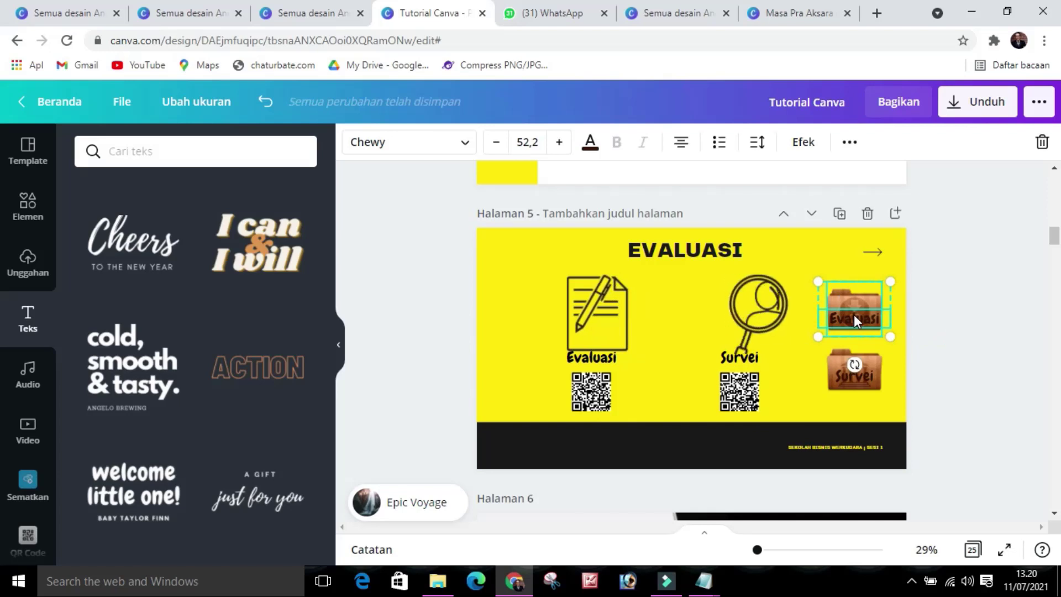
right_click(854, 314)
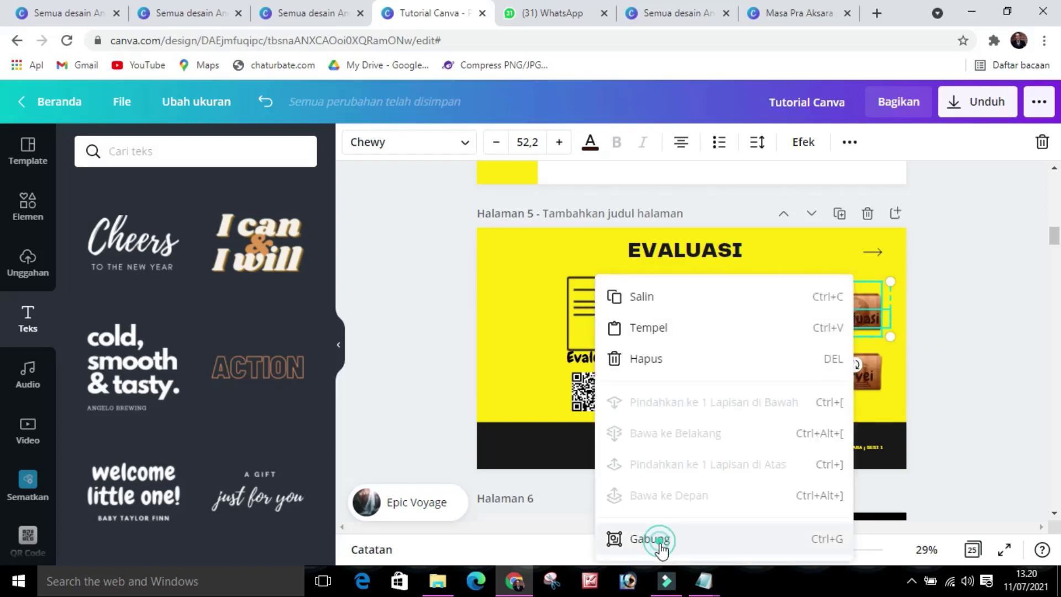
left_click(983, 387)
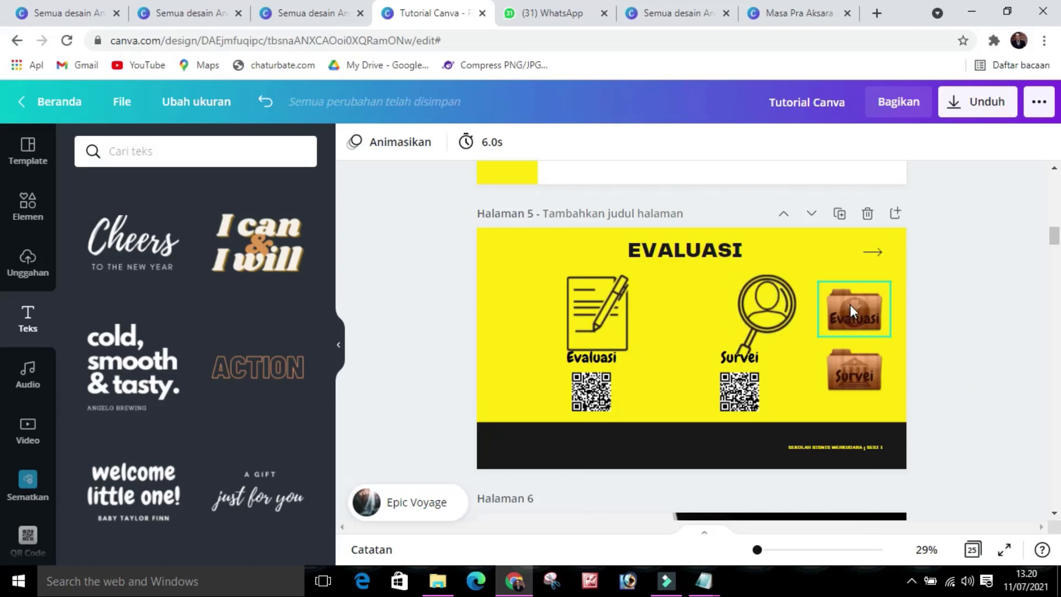
Group the lower wooden folder icon with its "Survei" label.
left_click_drag(928, 393, 828, 354)
right_click(850, 373)
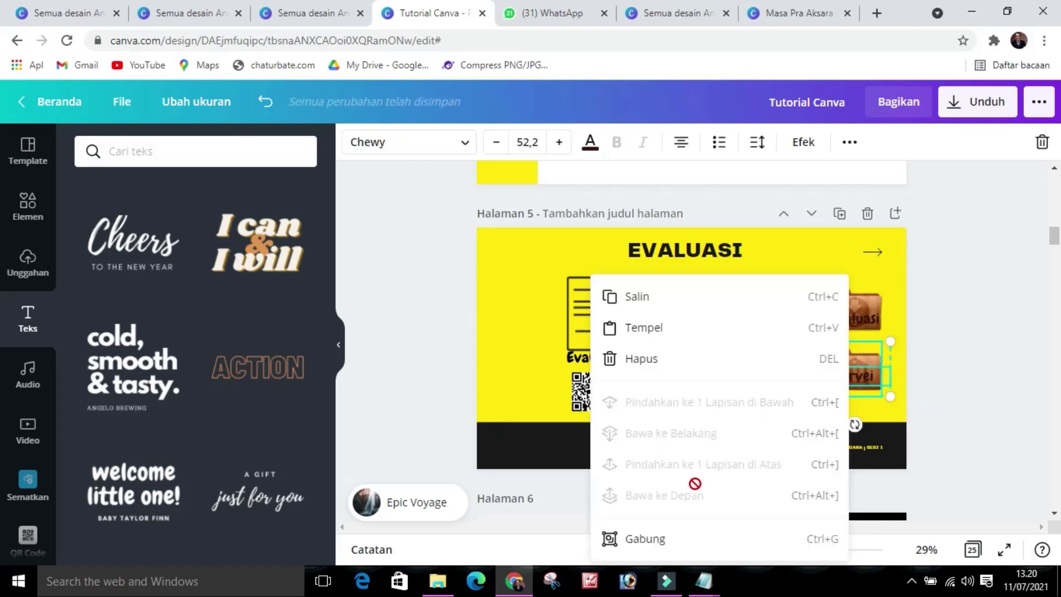
key("ctrl+g")
left_click(966, 385)
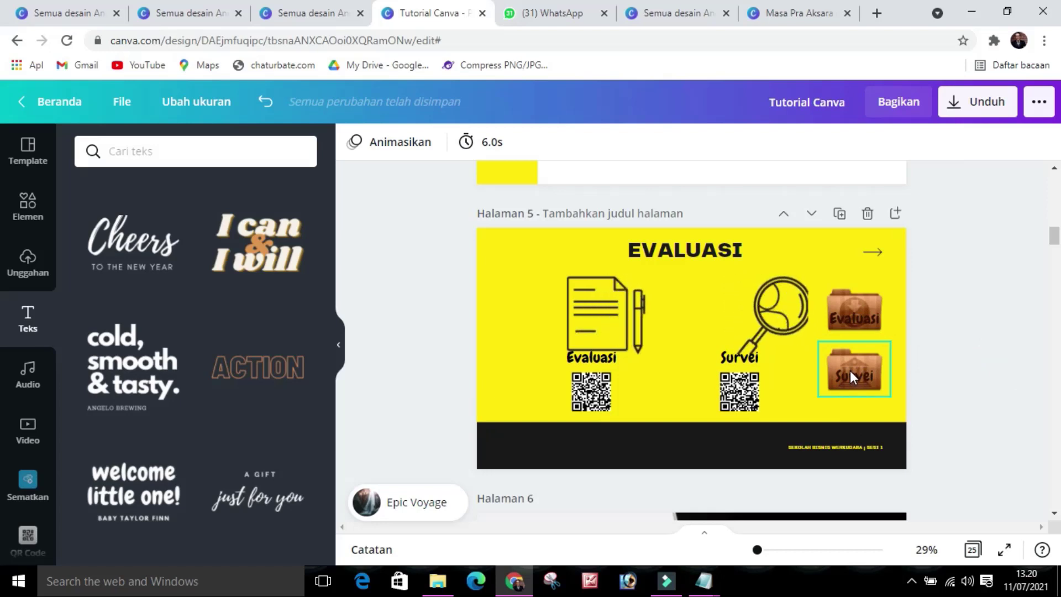
left_click(861, 314)
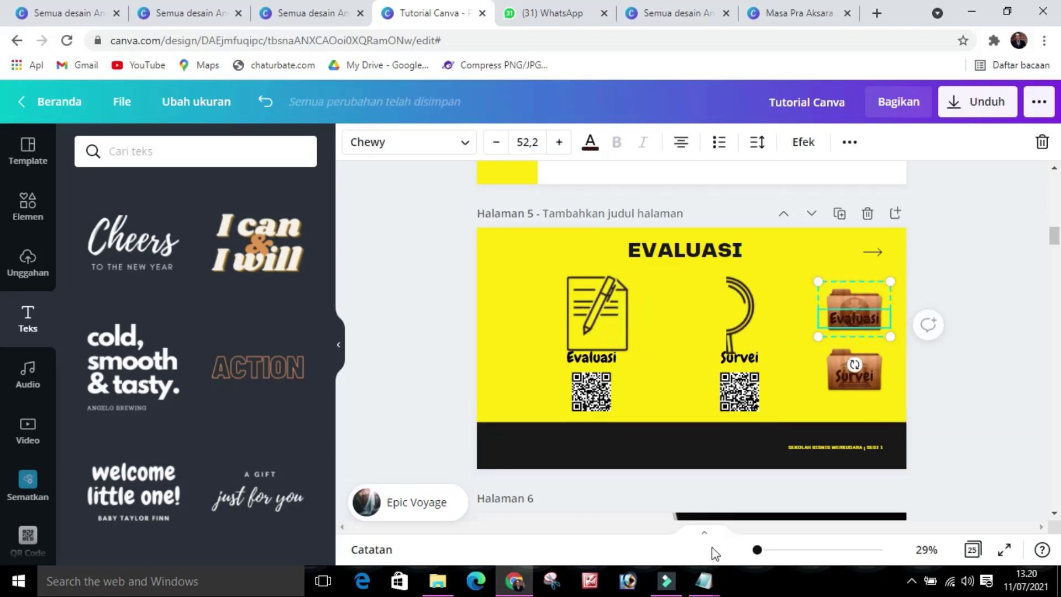
mouse_move(704, 581)
left_click(796, 533)
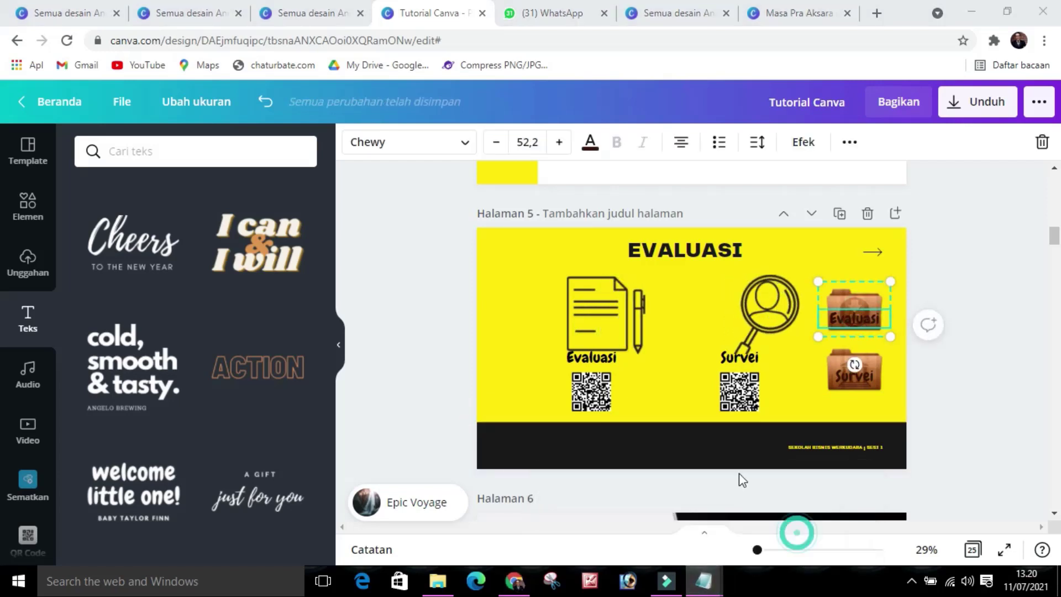
left_click(312, 300)
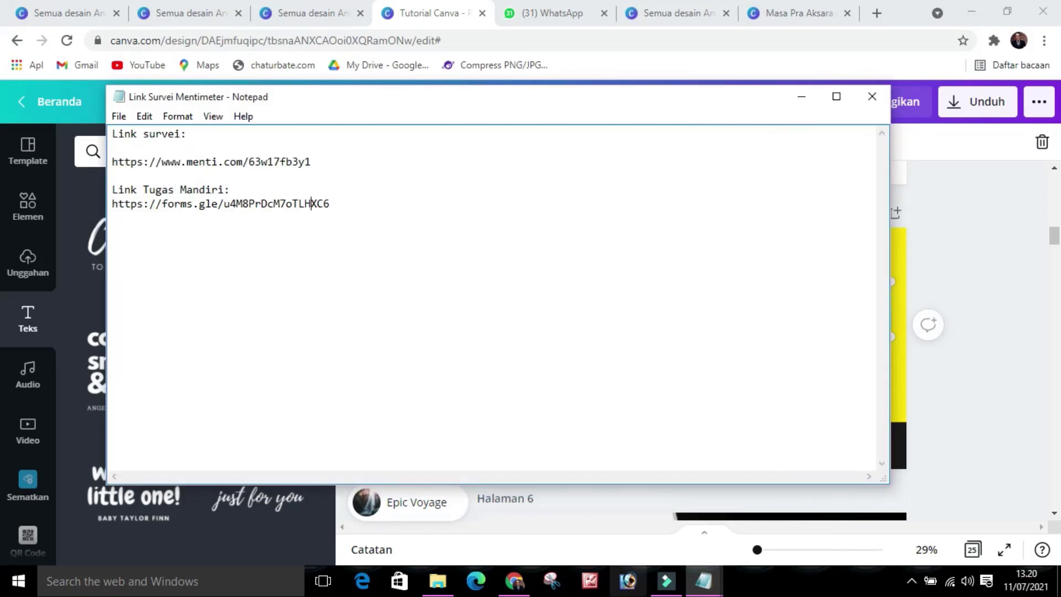
mouse_move(704, 581)
left_click(640, 526)
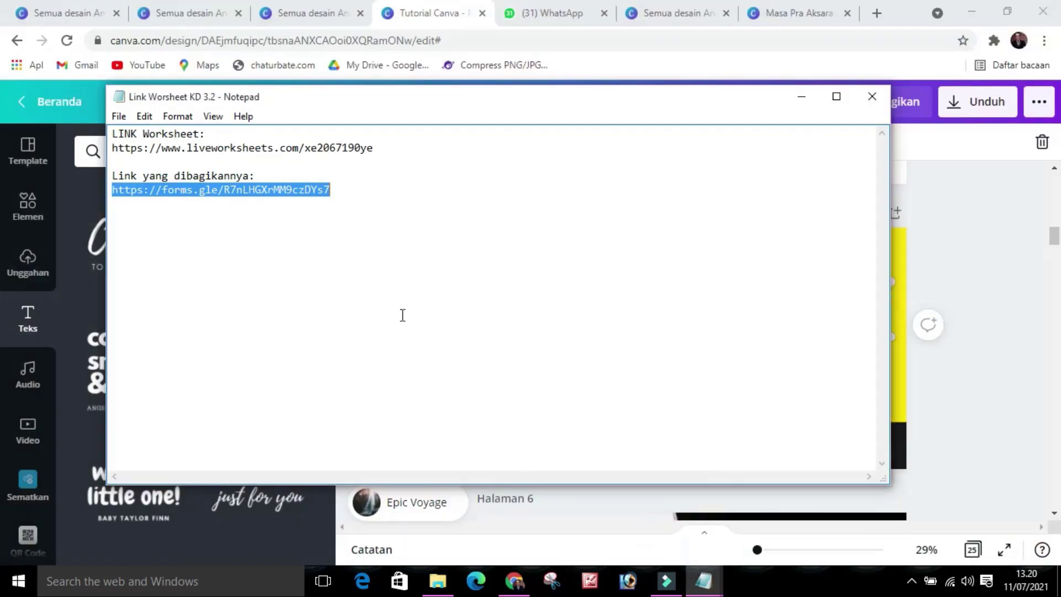
left_click(359, 288)
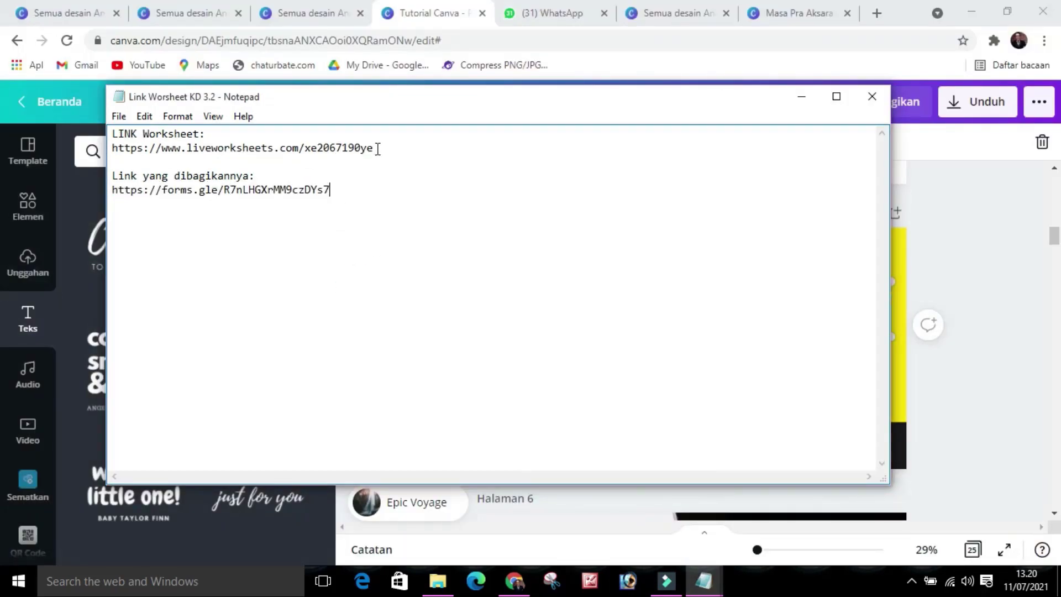
left_click_drag(377, 149, 205, 135)
key("ctrl+c")
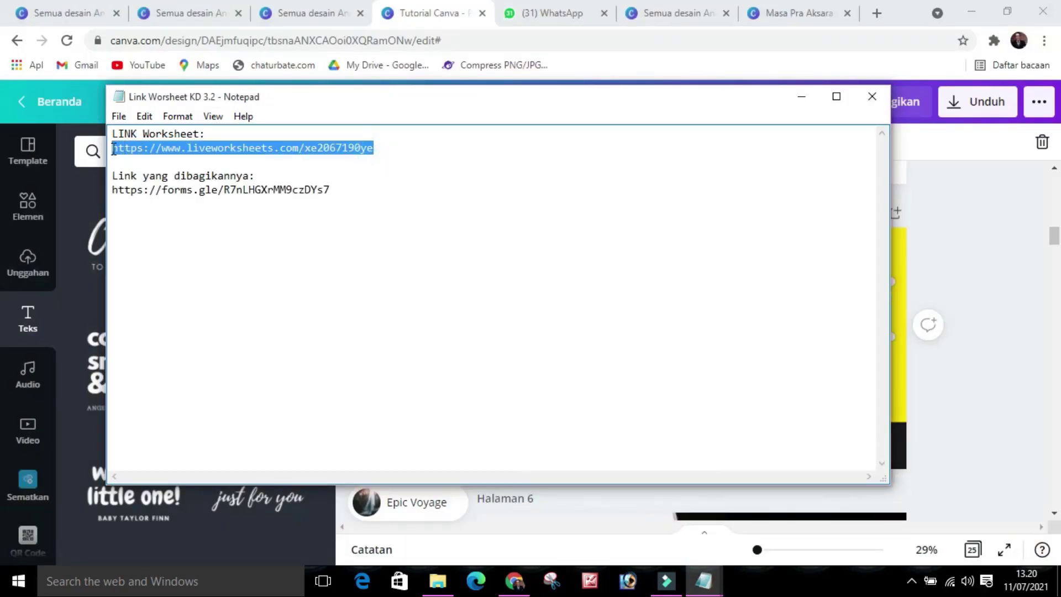
left_click(811, 97)
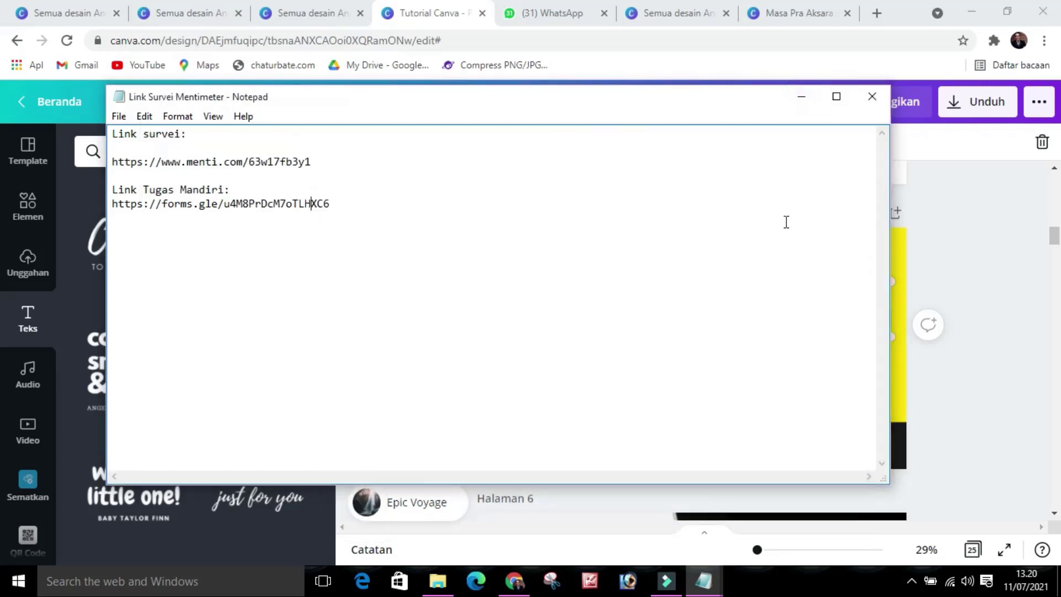
left_click(803, 97)
left_click(994, 331)
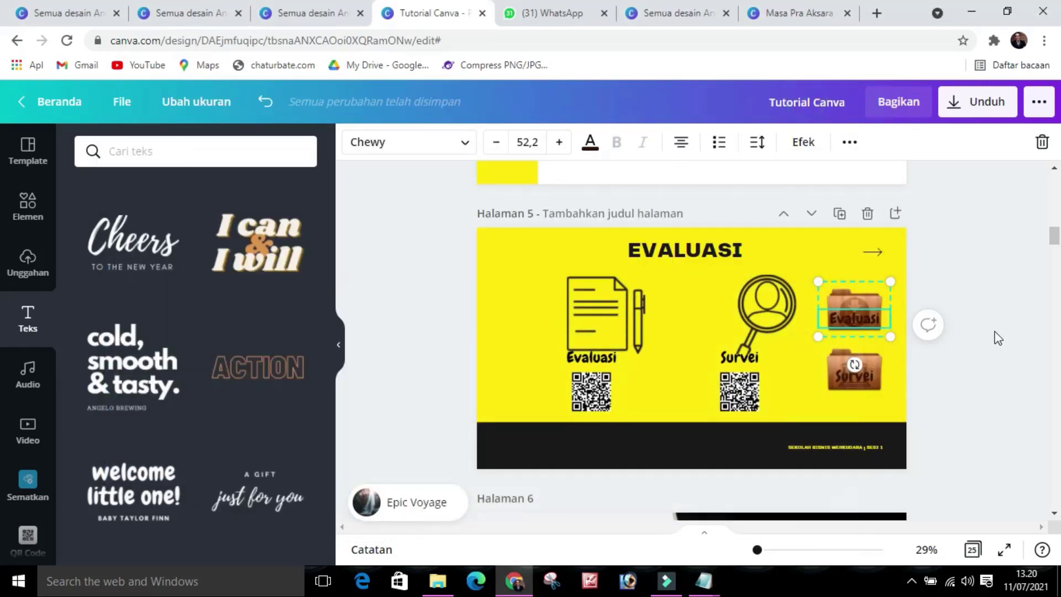
left_click(851, 325)
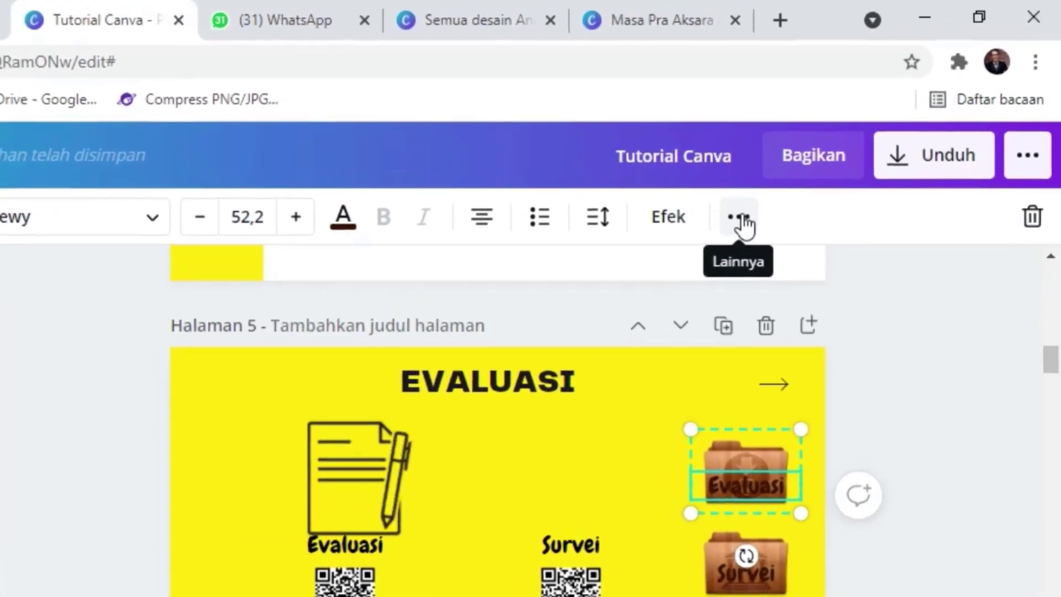
left_click(737, 222)
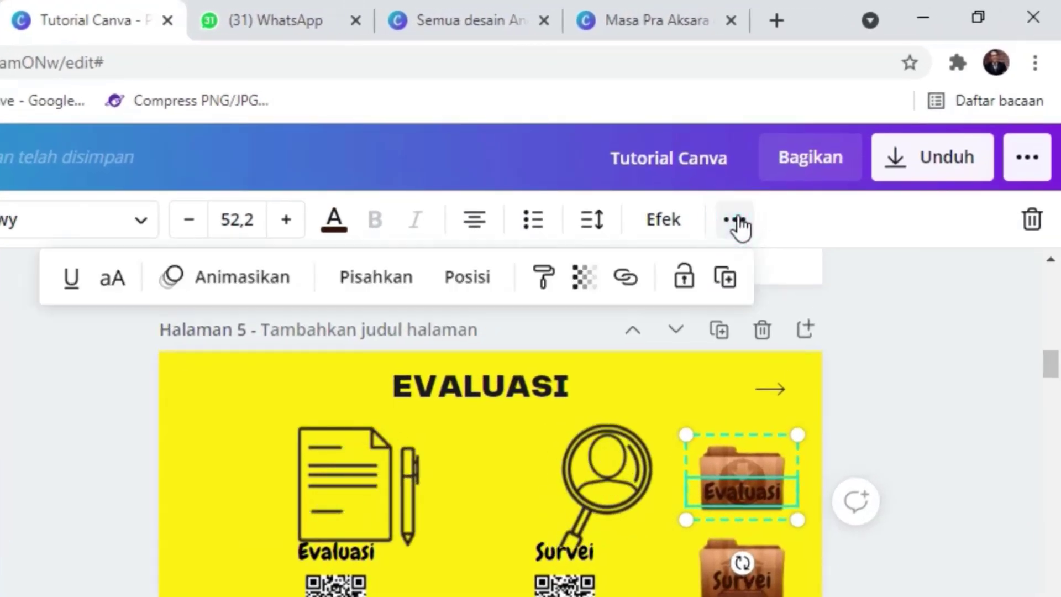
left_click(625, 281)
left_click(353, 358)
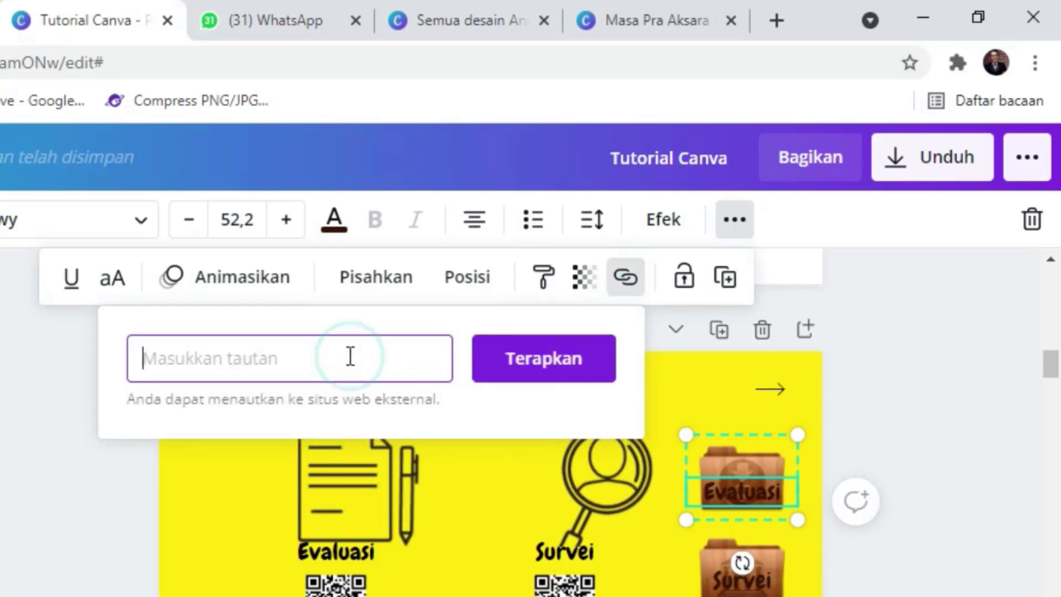
key("ctrl+v")
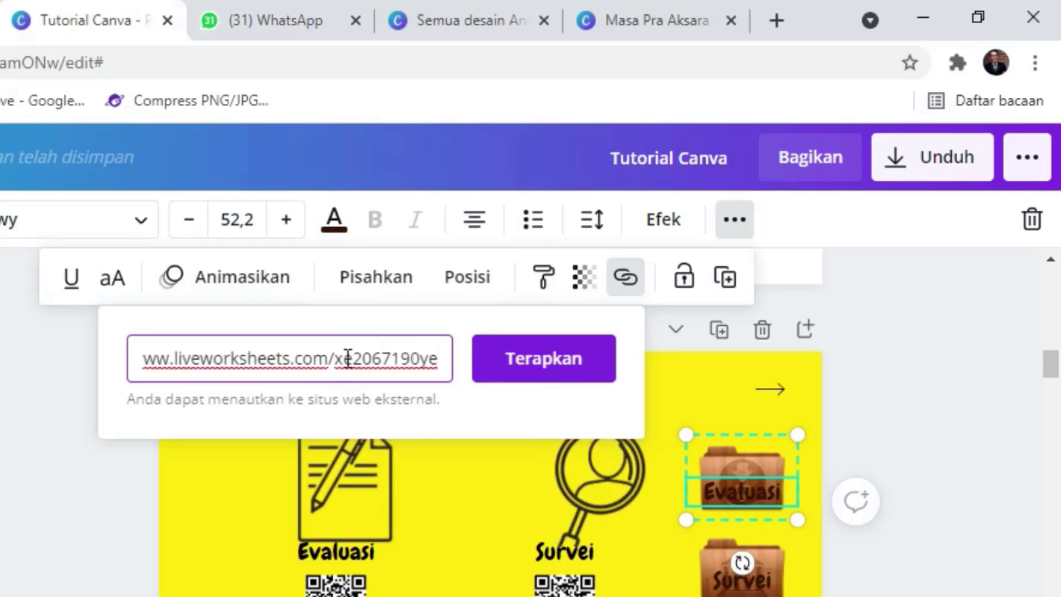
left_click(561, 372)
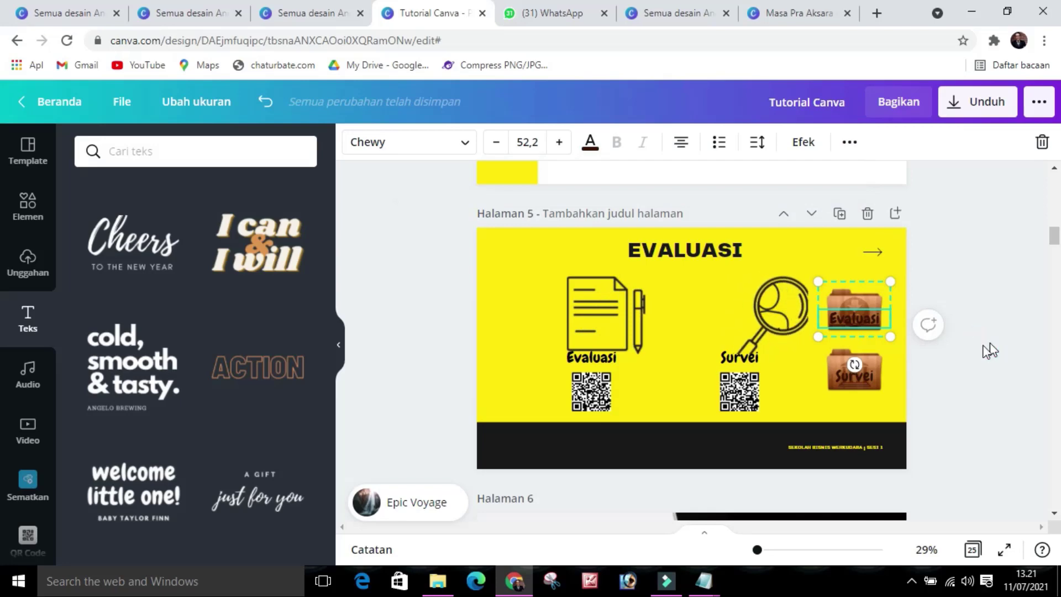
mouse_move(711, 587)
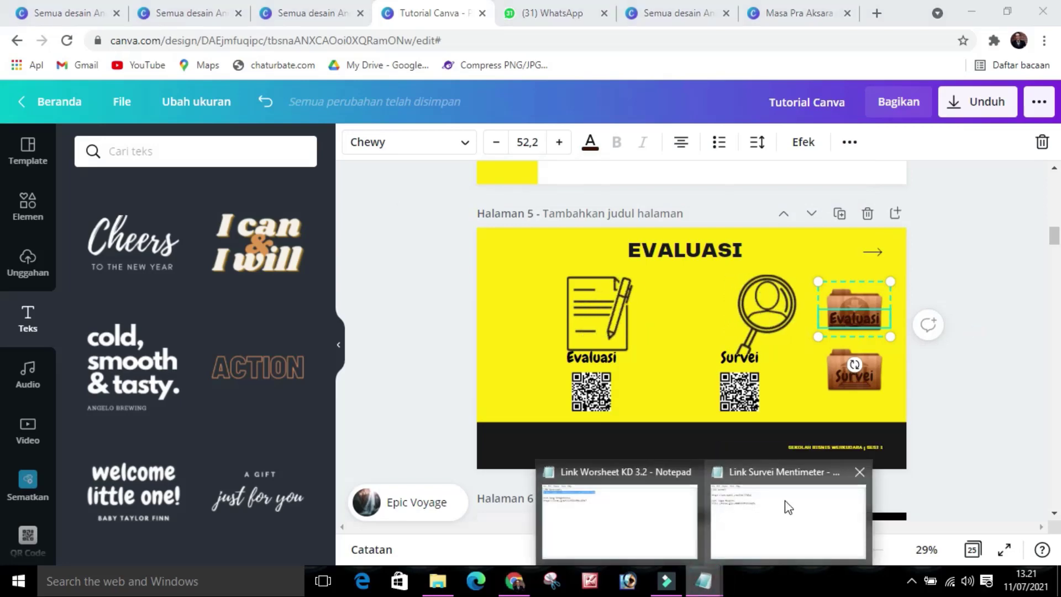
left_click(784, 504)
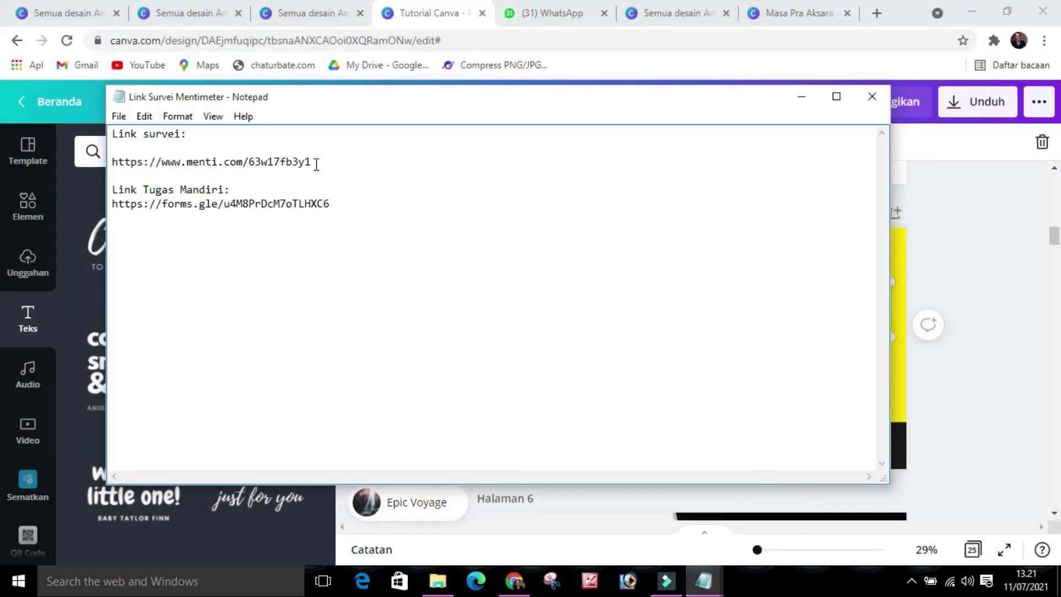
left_click_drag(316, 165, 98, 162)
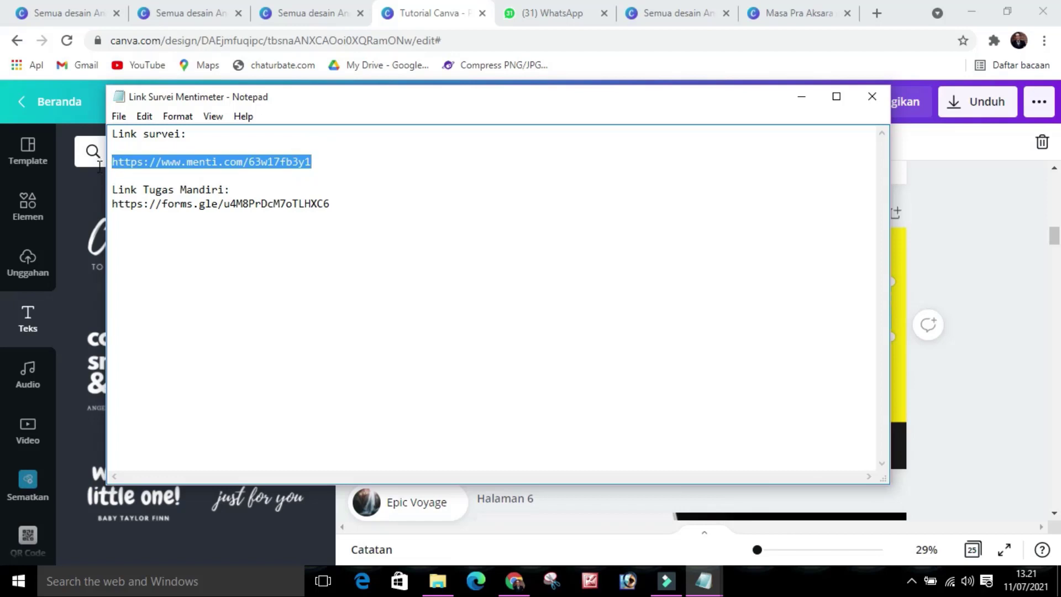
left_click(802, 95)
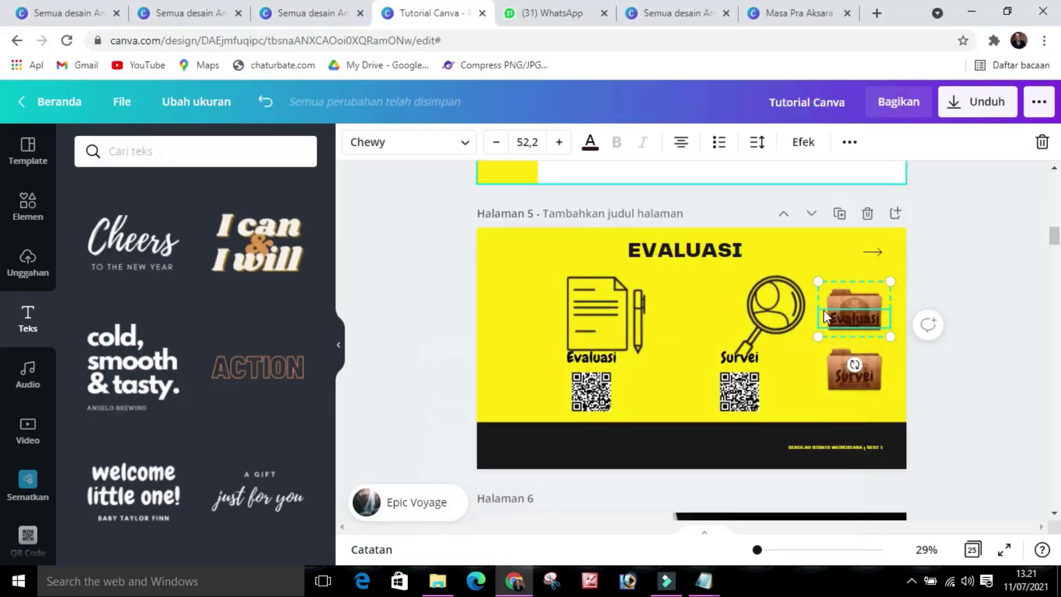
left_click(846, 379)
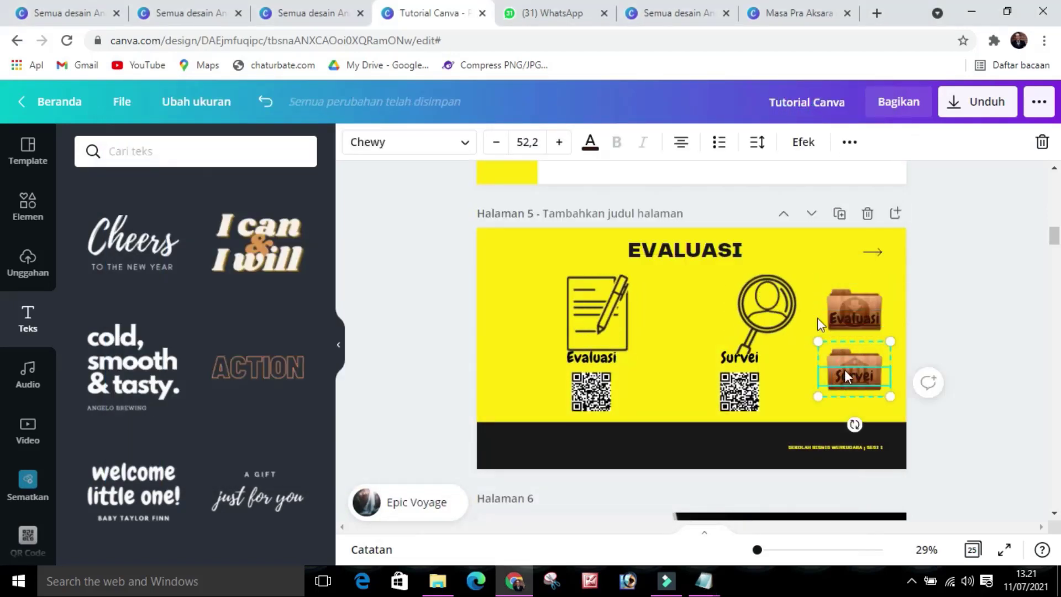
left_click(851, 142)
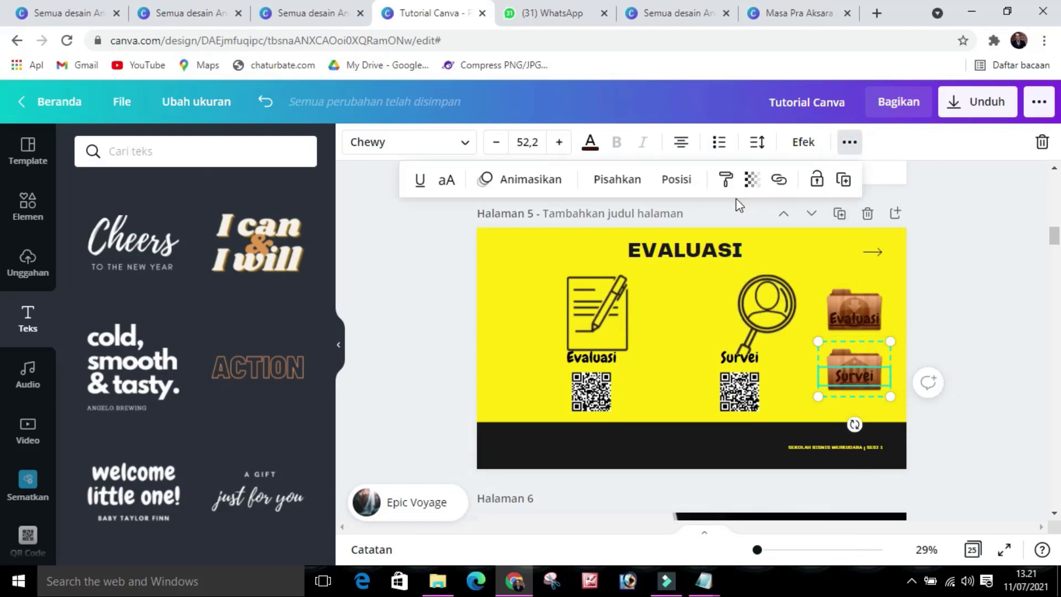
left_click(780, 180)
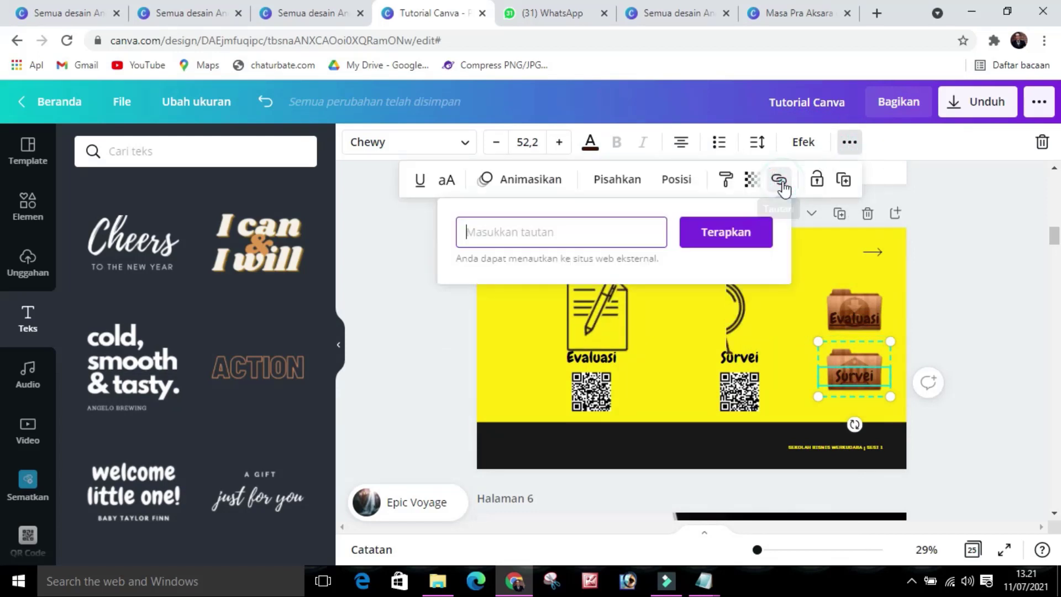
left_click(606, 232)
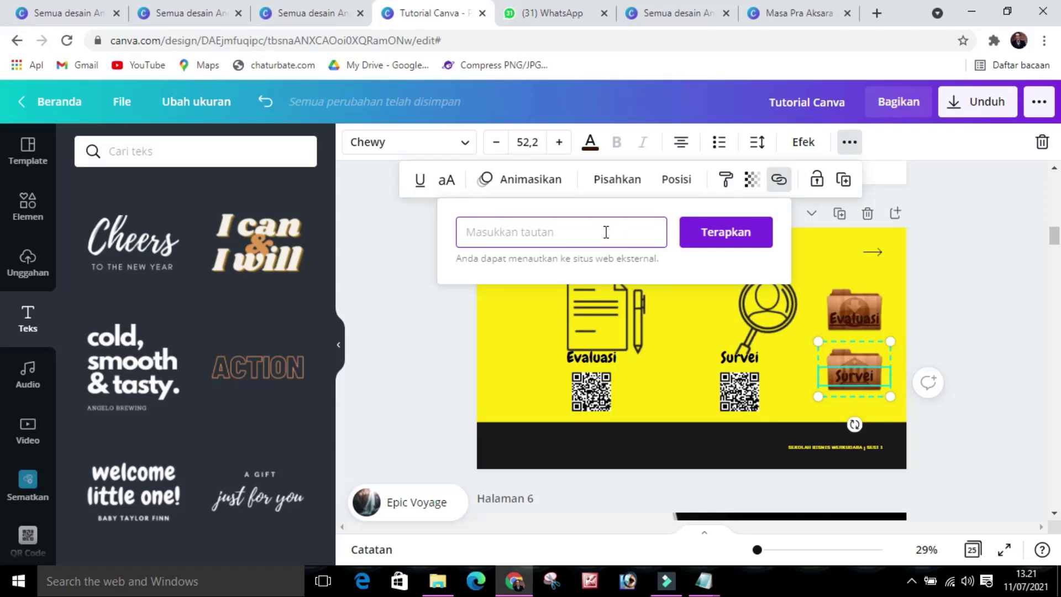
key("ctrl+v")
left_click(718, 232)
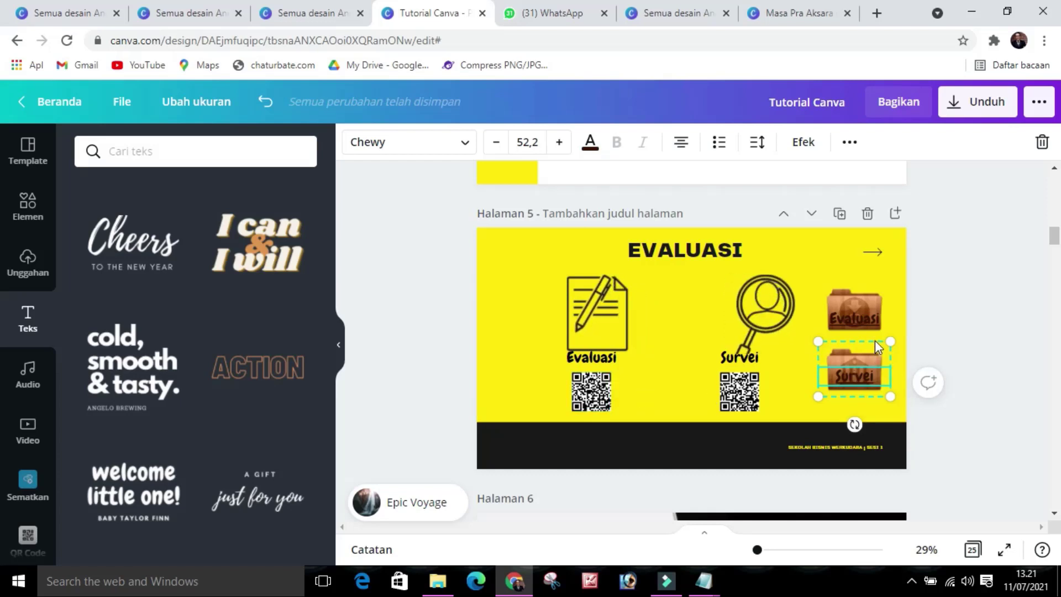
left_click(964, 358)
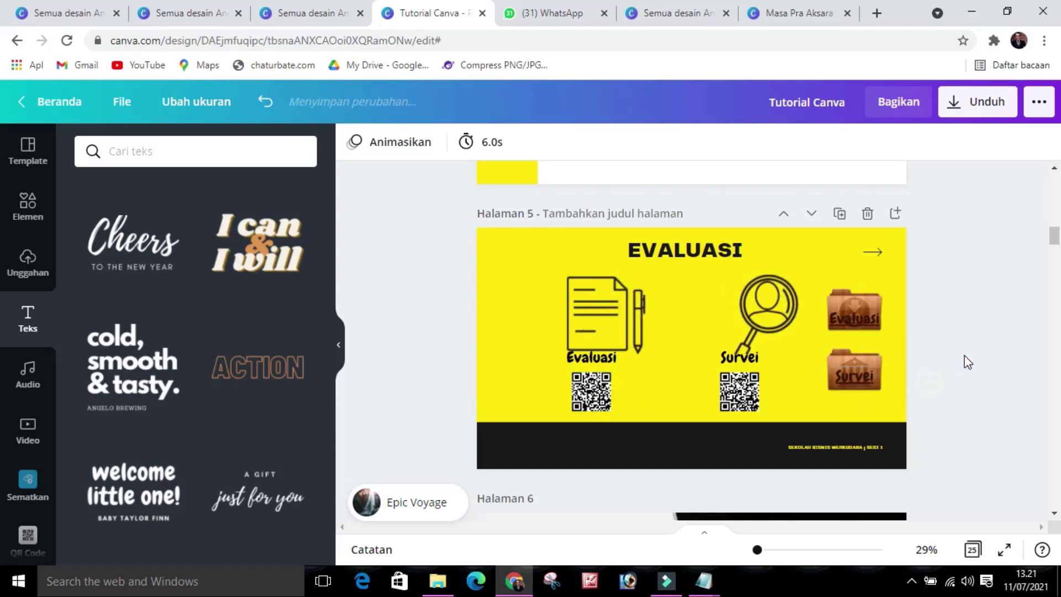
Enlarge page 5's footer text to size 32 and replace it with "SILAHKAN UNTUK MENGERJAKAN EVALUASI DAN SURVEI BISA MELALUI SCAN BARCODE ATAU KLIK LINK".
left_click(851, 449)
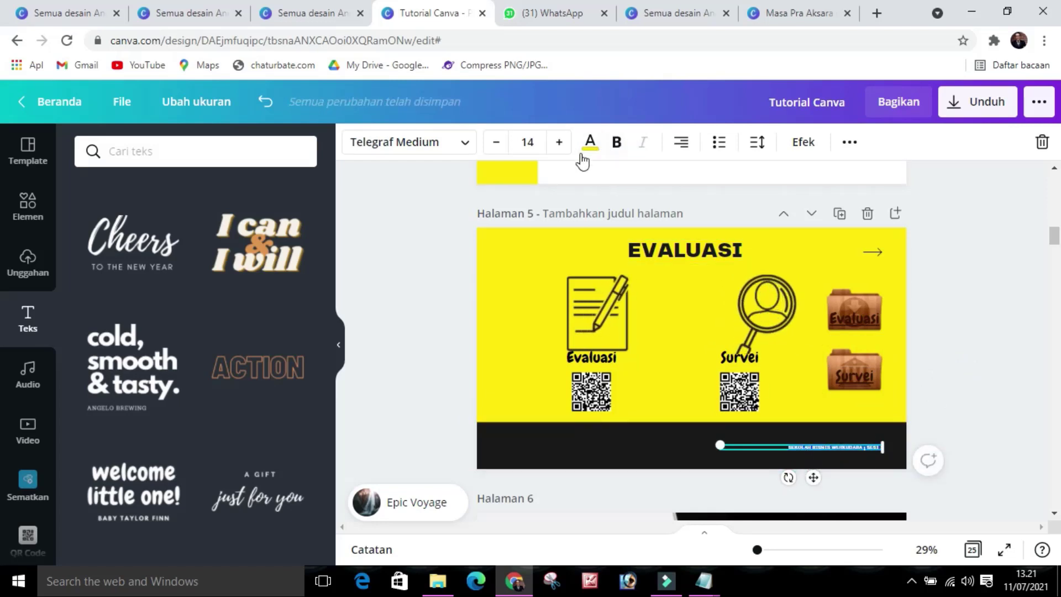
left_click(559, 142)
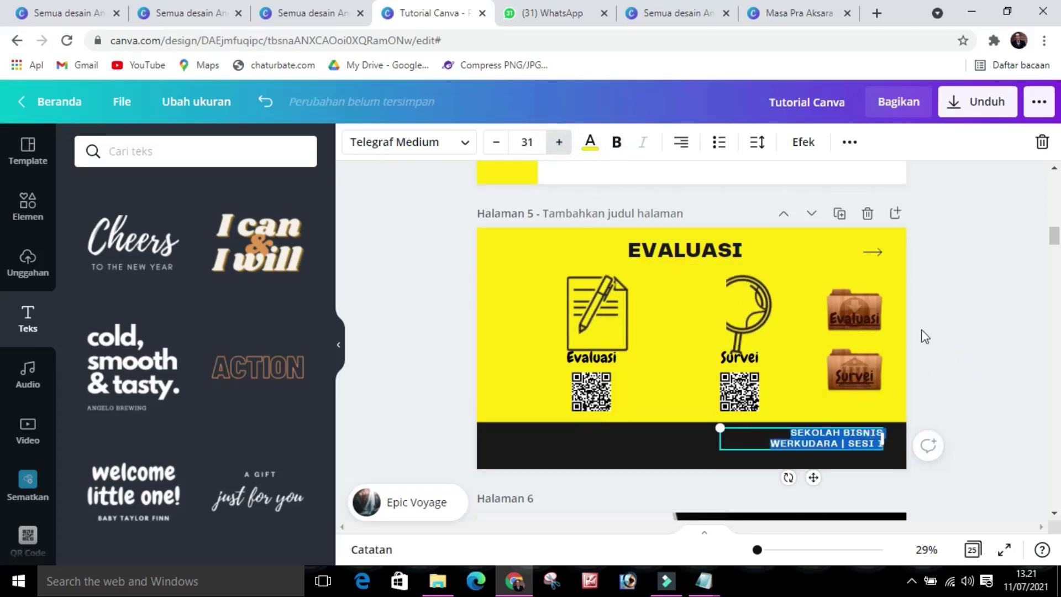
key("ctrl+v")
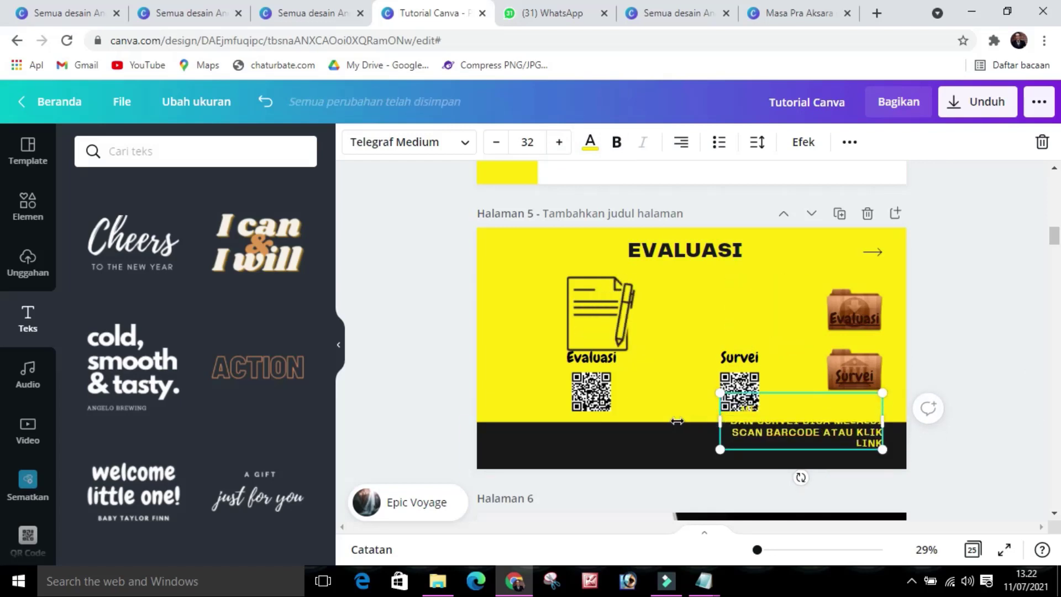
Widen the instruction text box and move it into the middle of page 5's black footer band.
left_click_drag(833, 438, 686, 428)
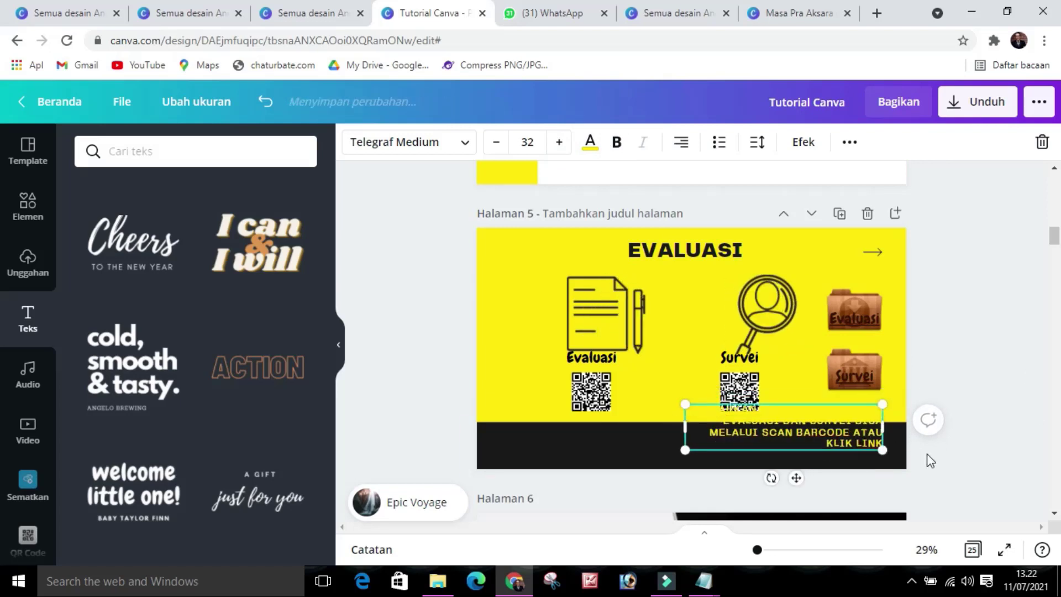
left_click(970, 466)
left_click_drag(847, 438, 768, 461)
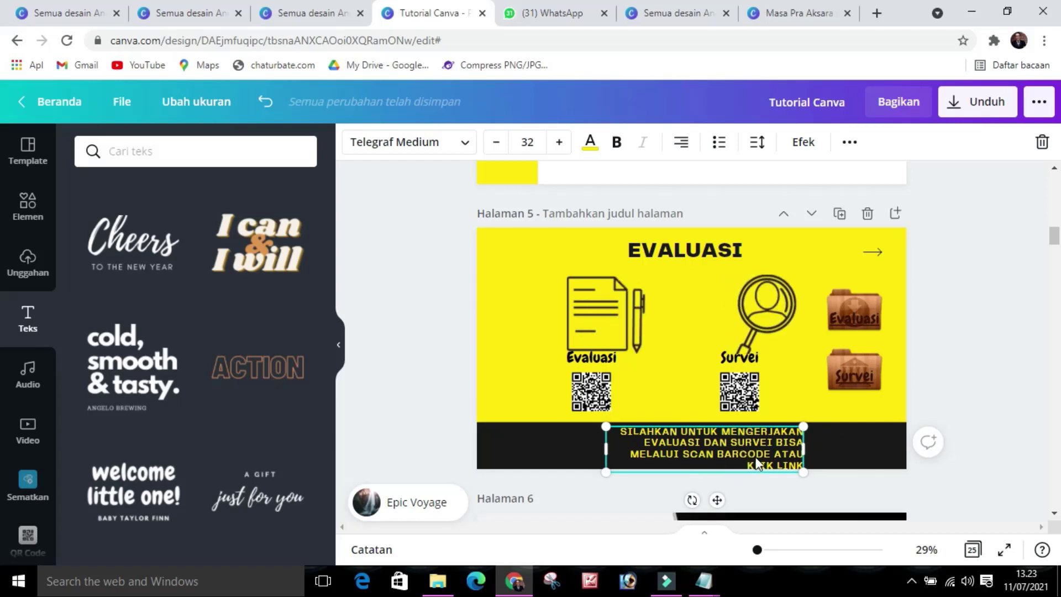
Set the instruction text size to 20 and move the text up within the black footer band.
left_click(536, 142)
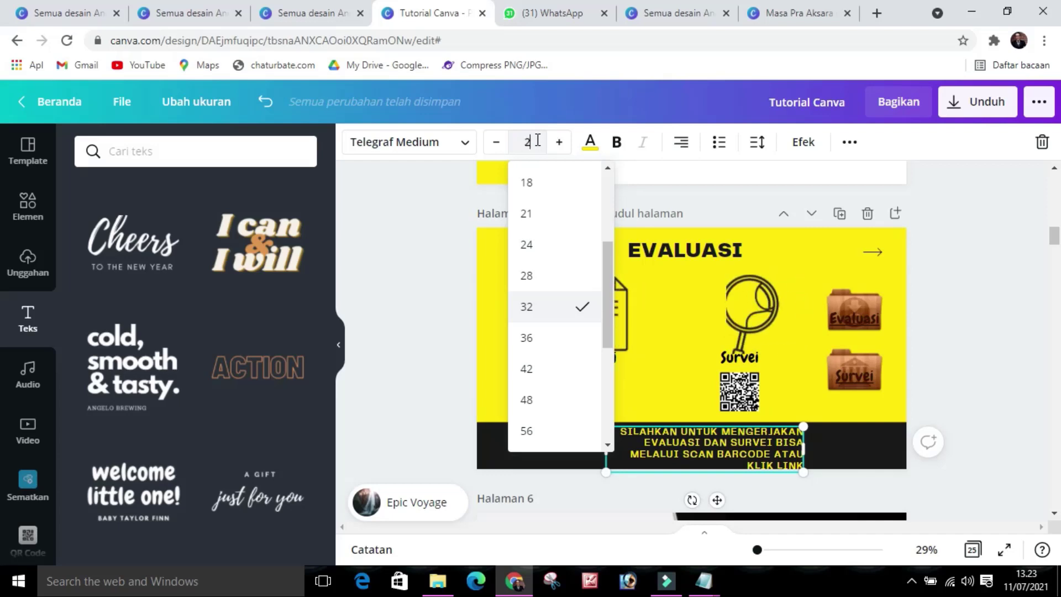
type("20")
key("Return")
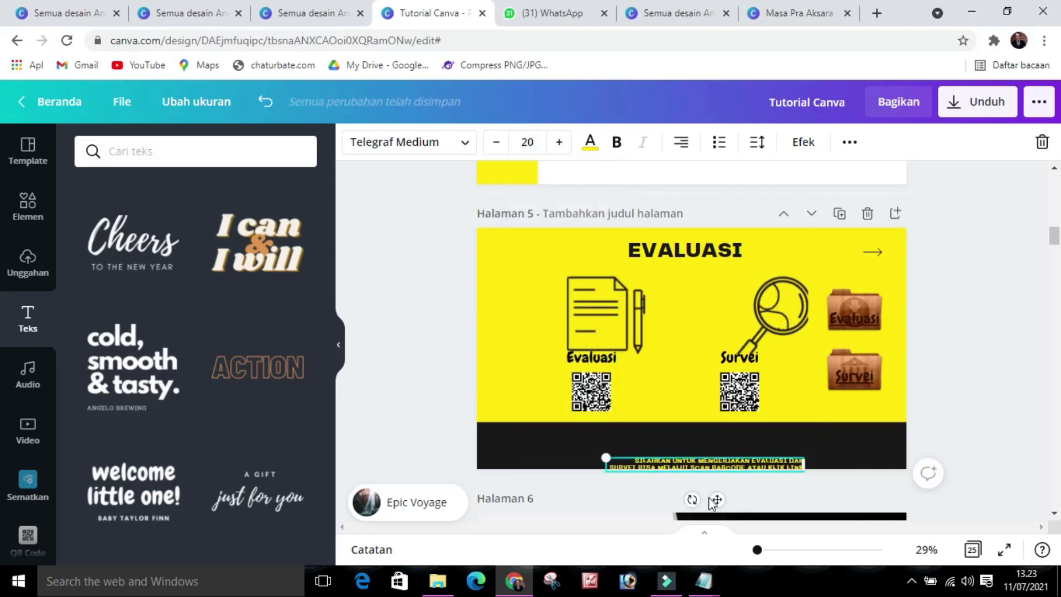
mouse_move(716, 470)
left_mouse_down()
mouse_move(716, 455)
mouse_move(717, 470)
left_mouse_up()
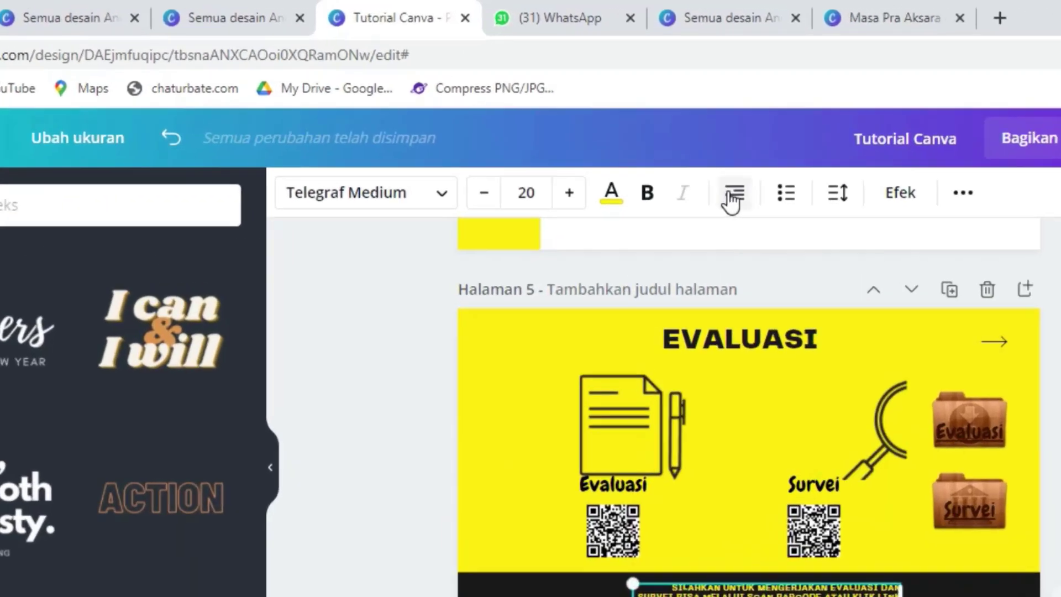
Centre-align the two-line instruction text in the black footer band and deselect it.
left_click(676, 140)
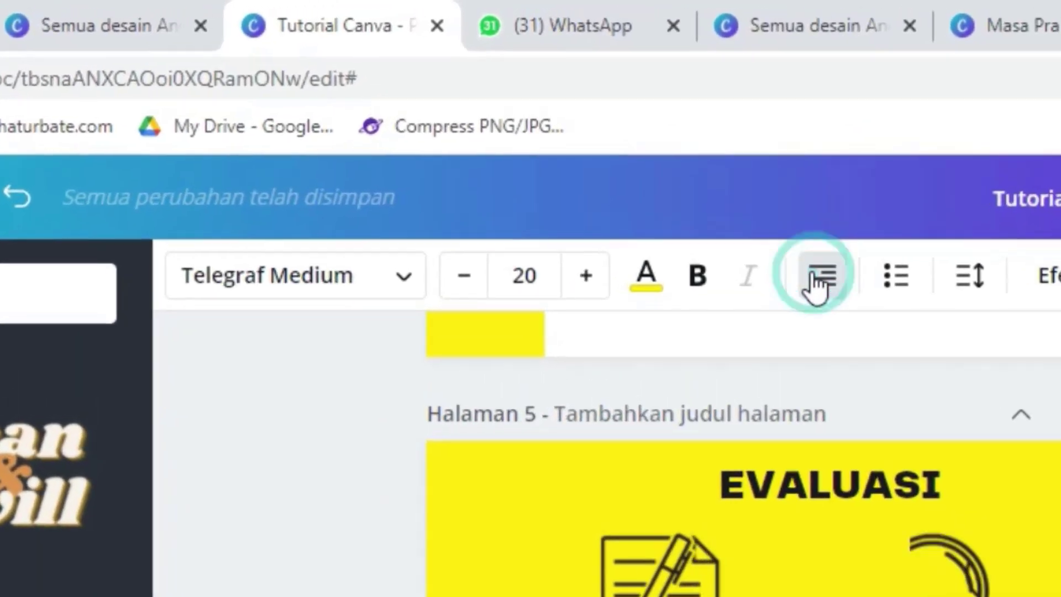
left_click(662, 132)
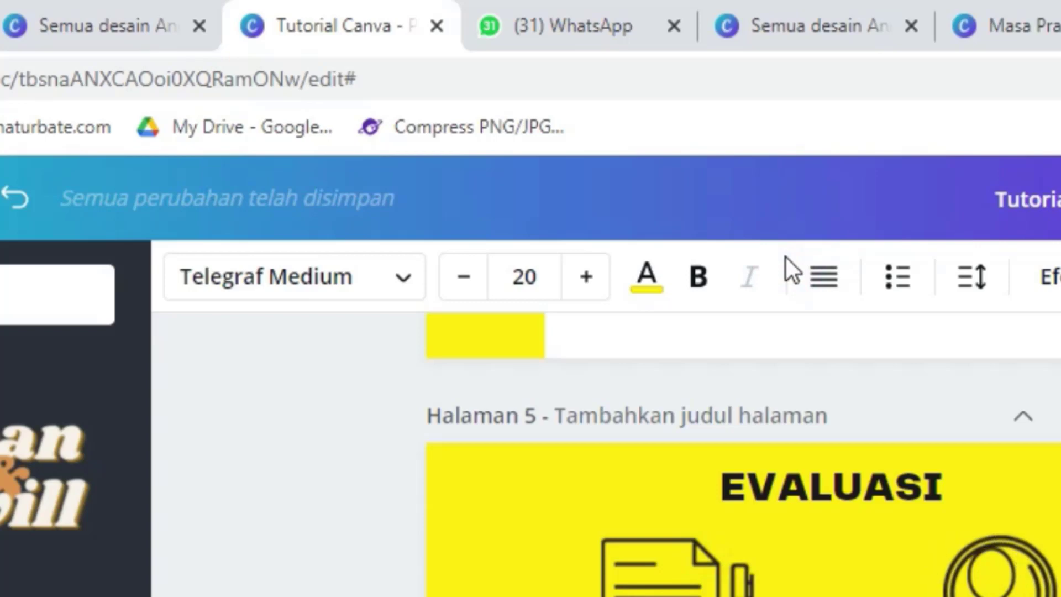
left_click(824, 282)
left_click(826, 292)
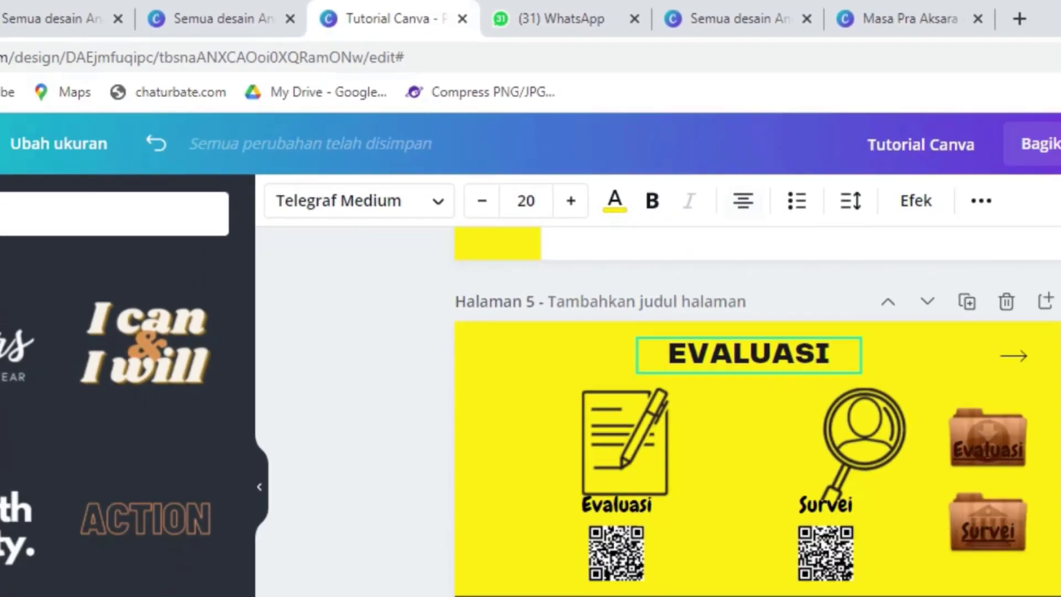
left_click(993, 376)
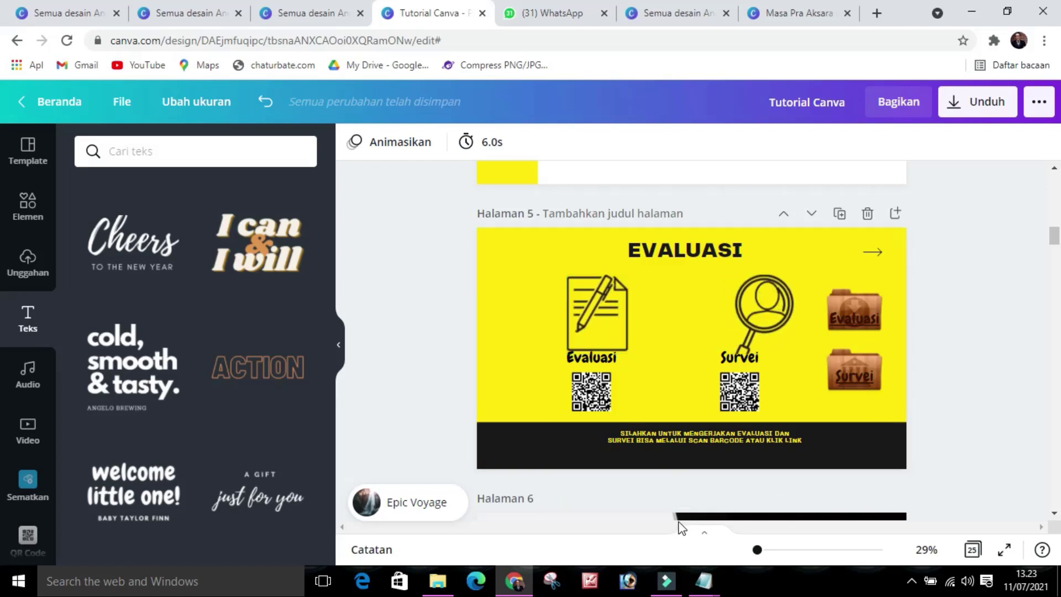
left_click(983, 423)
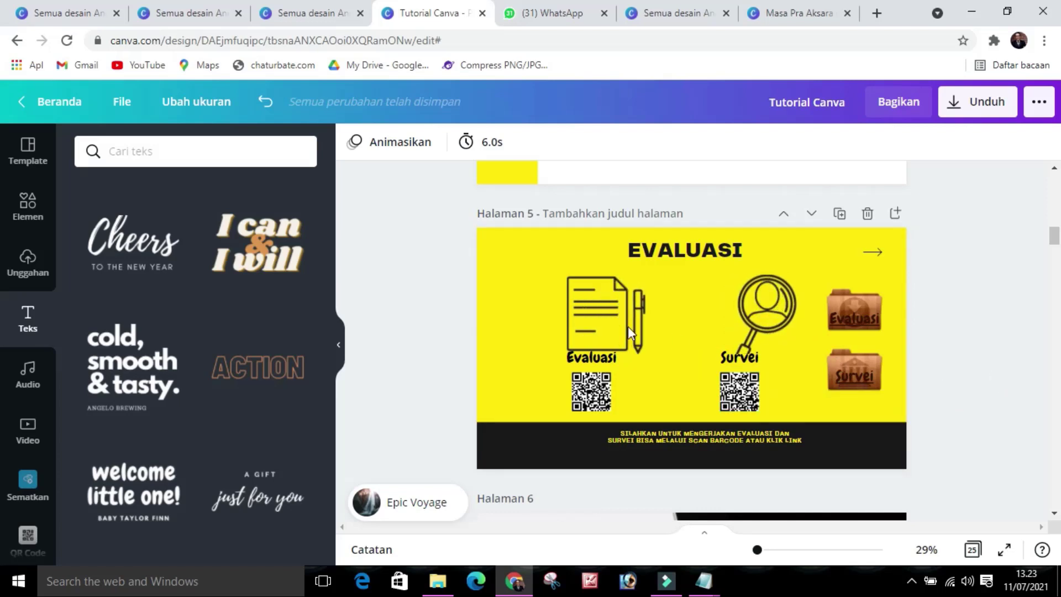
Apply the Bounce text animation to the "EVALUASI" title on page 5.
left_click(678, 251)
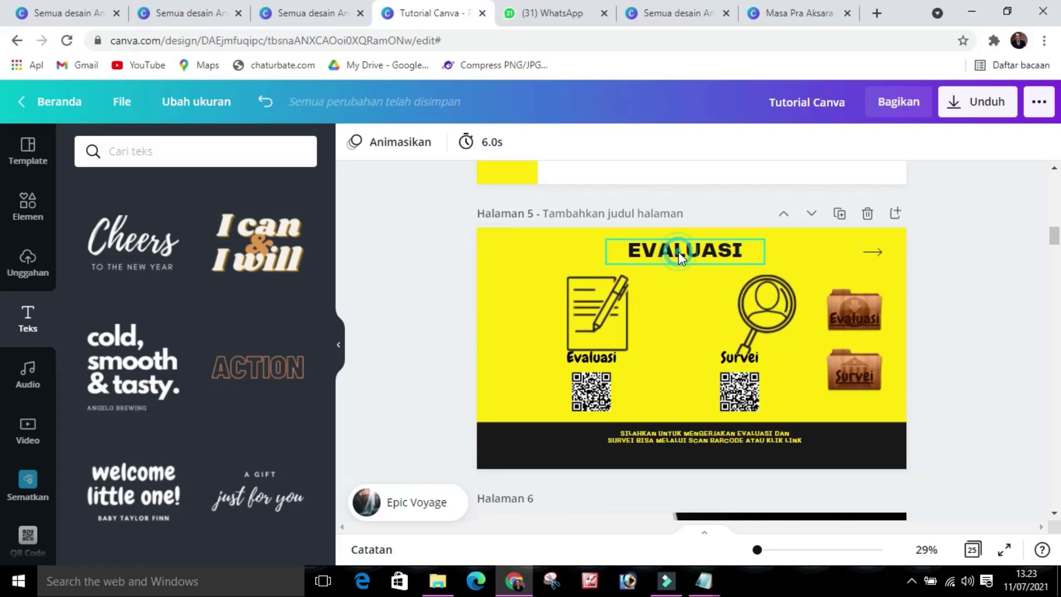
left_click(847, 143)
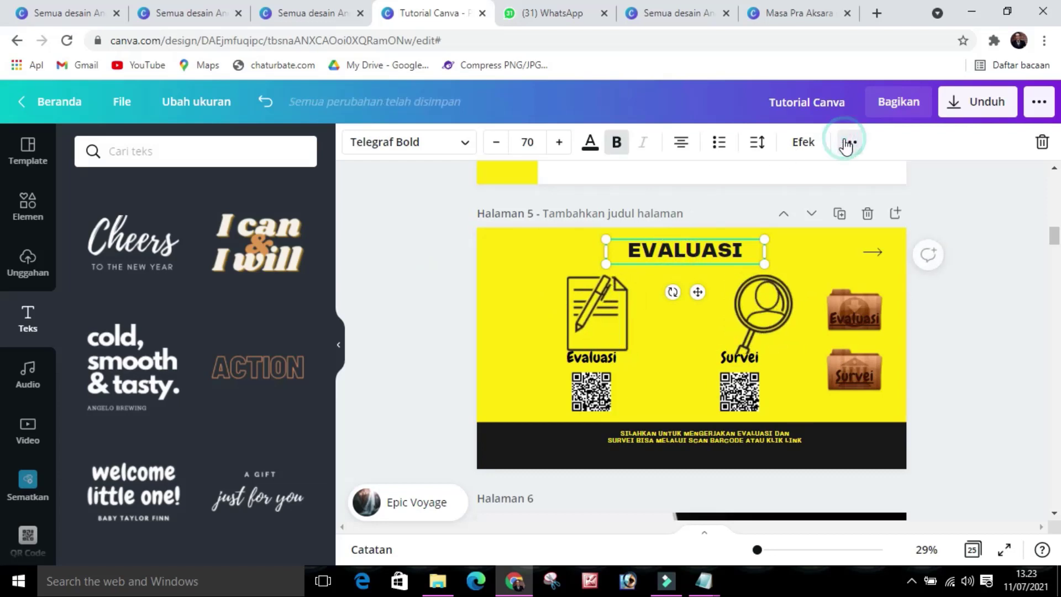
left_click(608, 180)
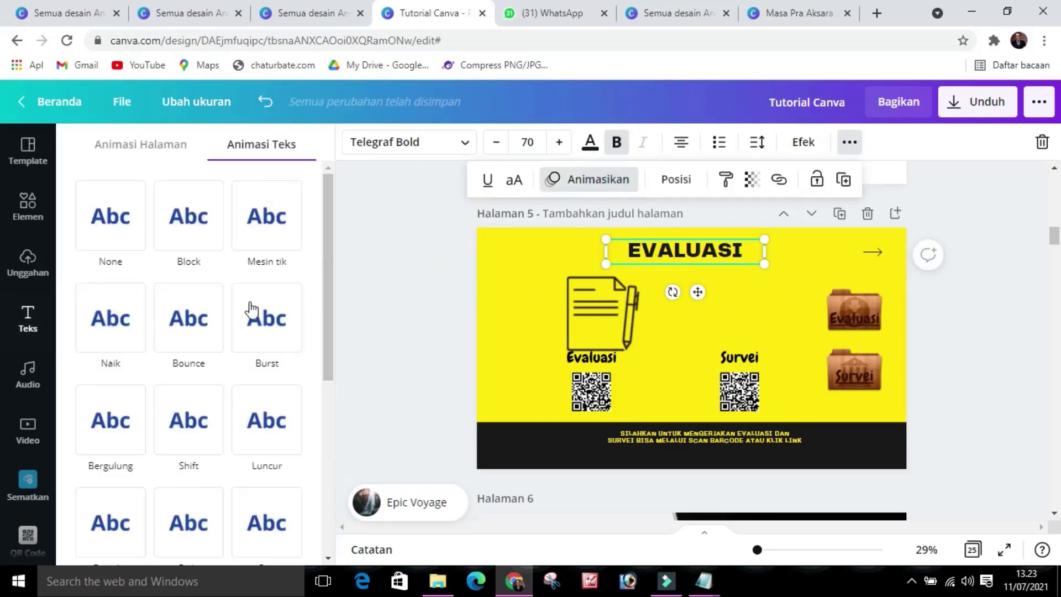
left_click(203, 335)
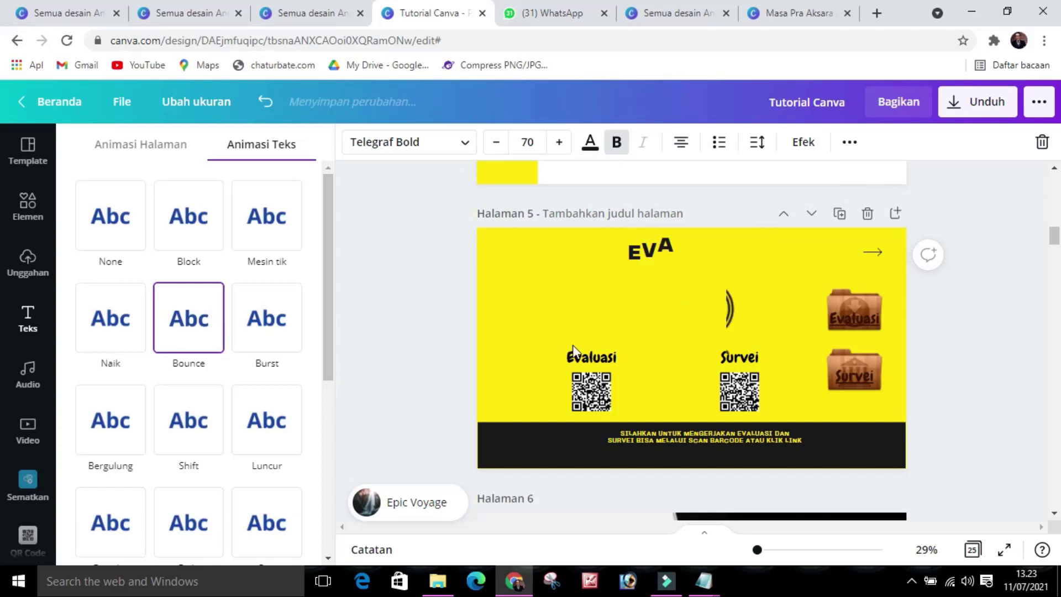
Apply the Rise element animation to the QR code below the "Evaluasi" icon.
left_click(615, 318)
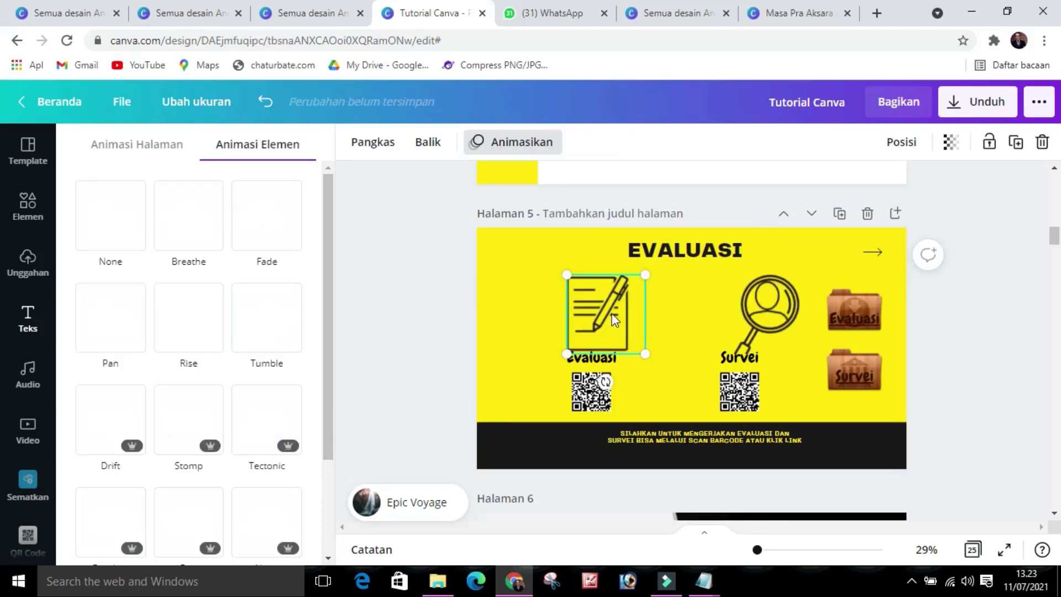
left_click(588, 397)
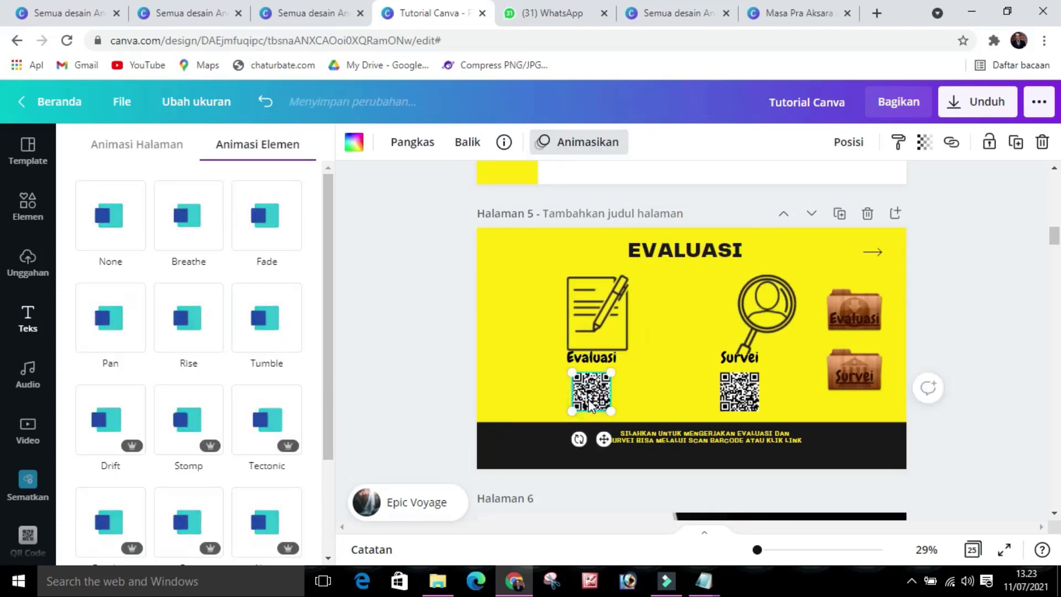
left_click(207, 340)
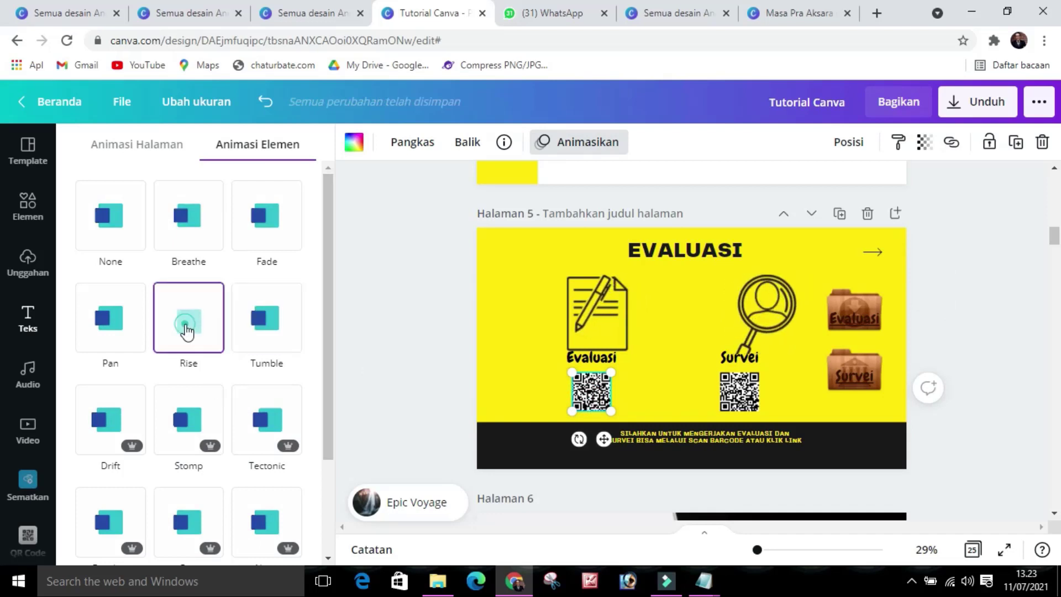
Apply the Rise animation to the QR code below "Survei" and the Bergulung text animation to the "Survei" and "Evaluasi" labels under the icons.
left_click(731, 392)
left_click(174, 334)
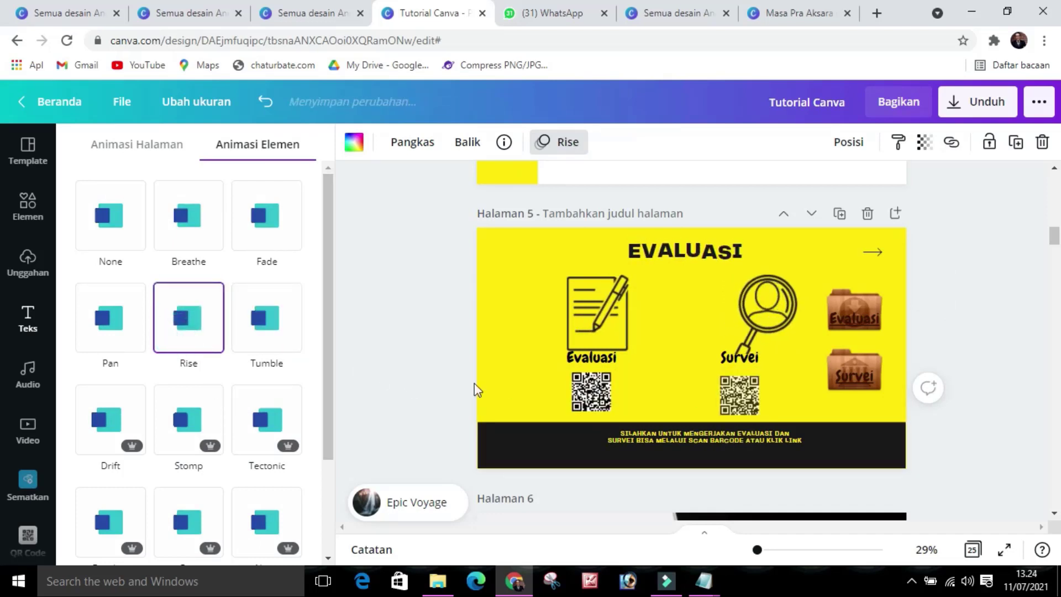
left_click(738, 360)
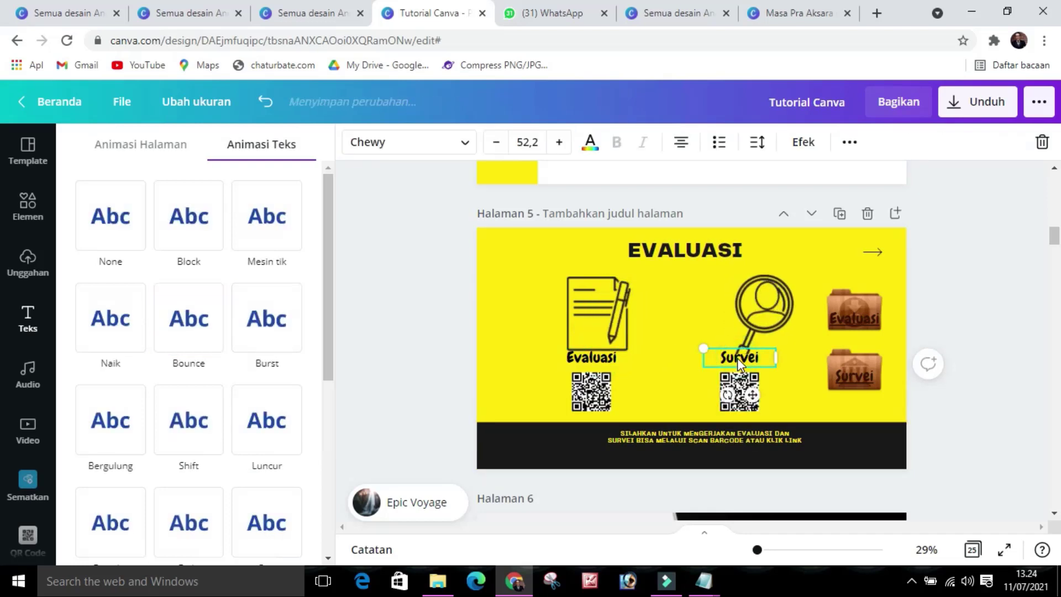
left_click(117, 333)
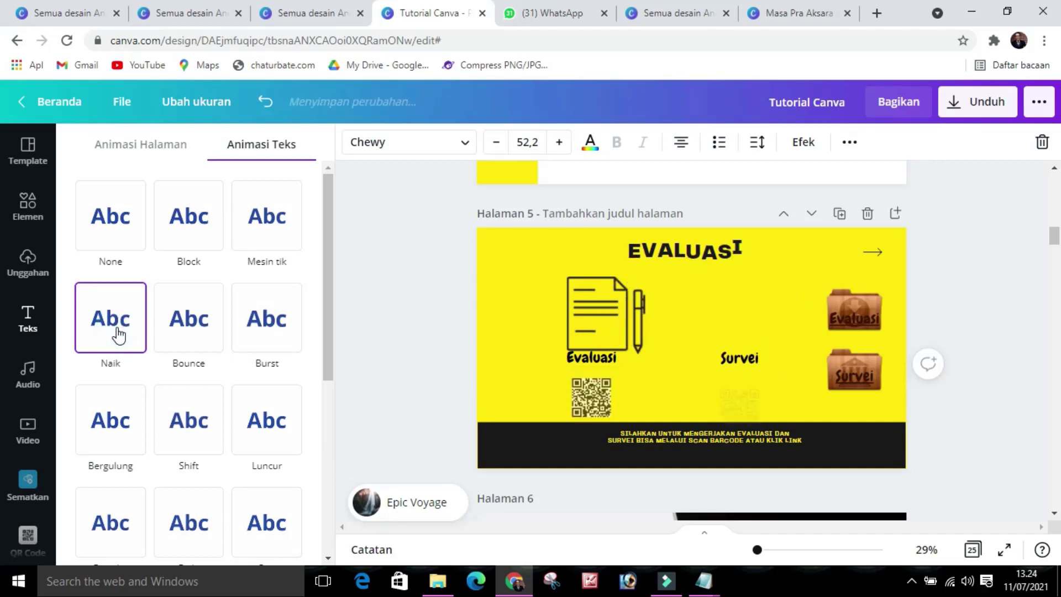
left_click(112, 431)
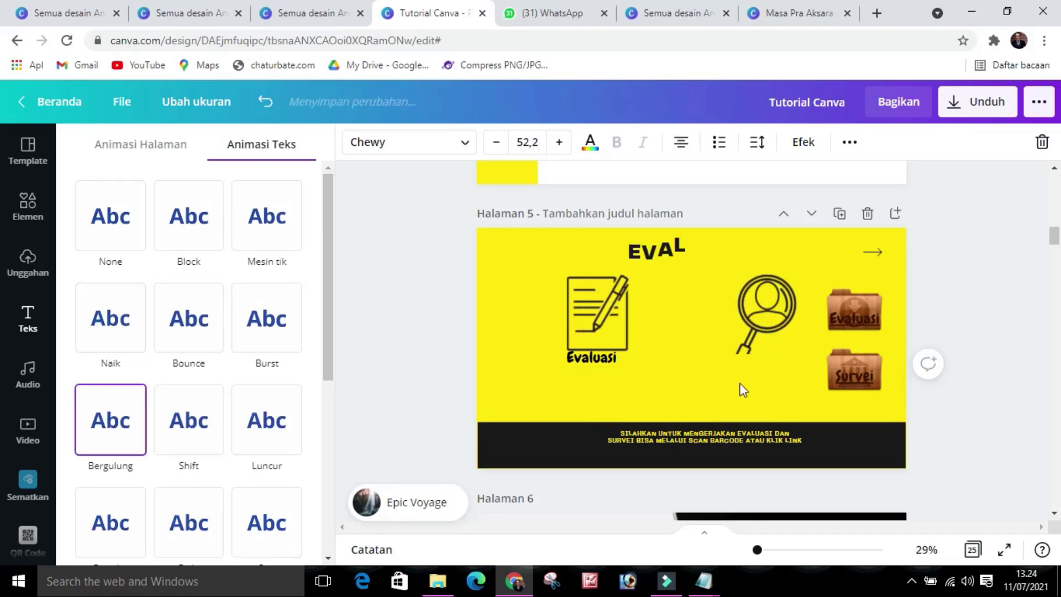
left_click(600, 362)
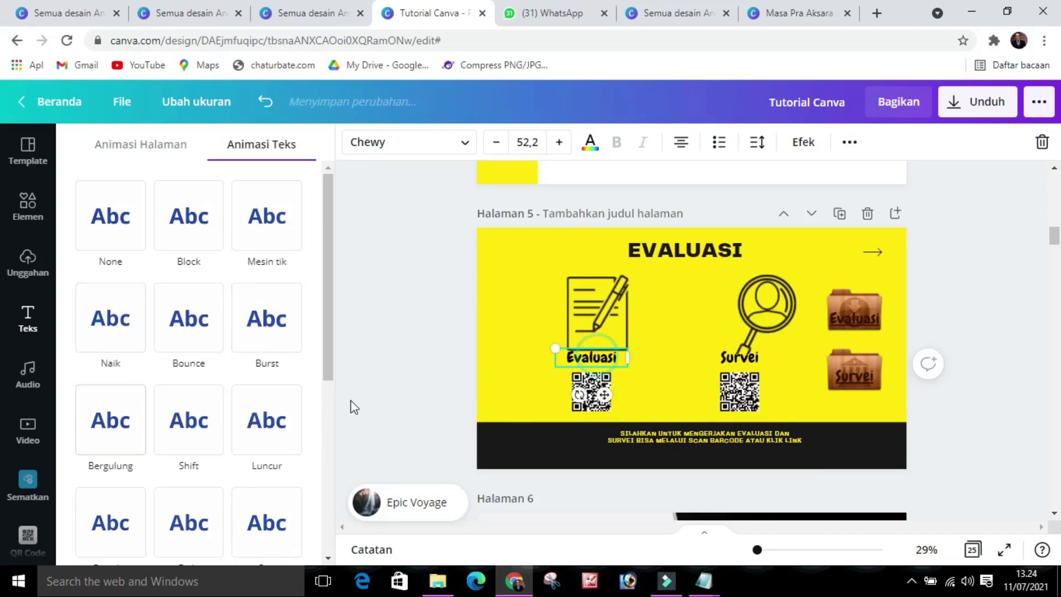
left_click(139, 418)
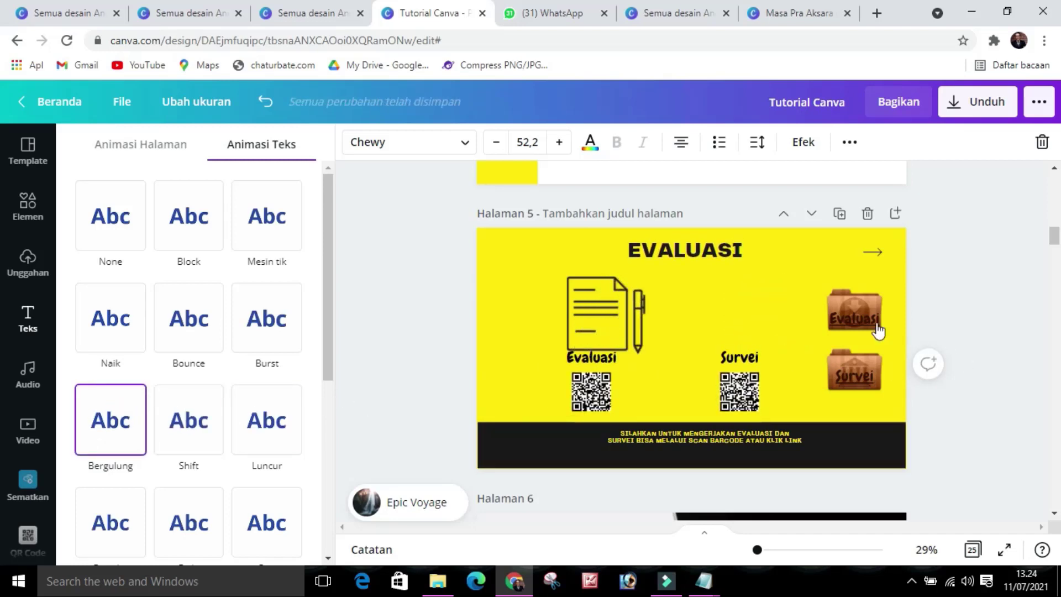
Apply the Drift element animation to the grouped "Evaluasi" and "Survei" folder buttons on page 5, then deselect the group.
left_click(860, 381)
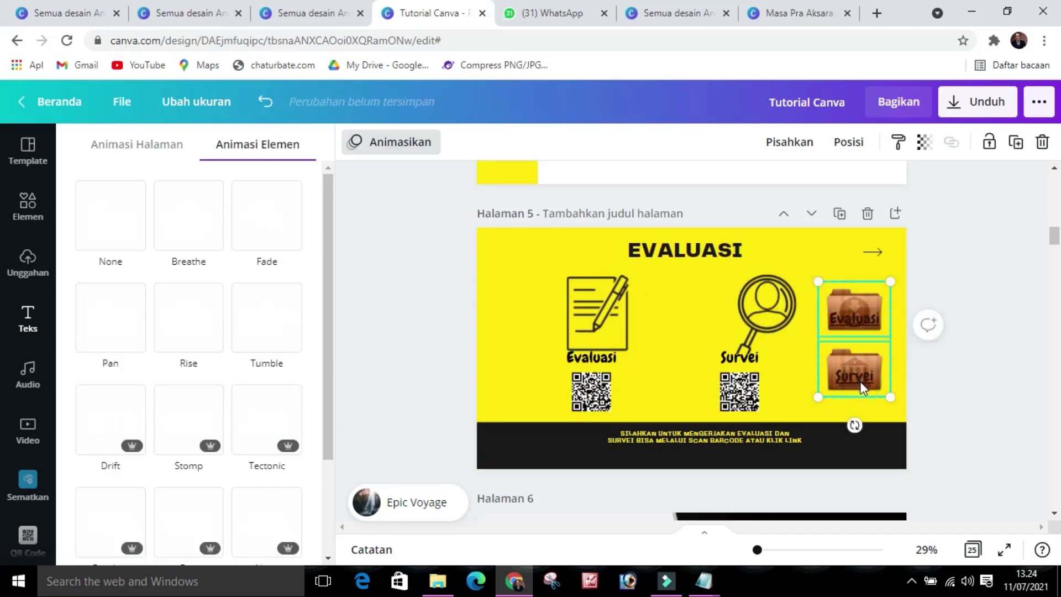
left_click(212, 344)
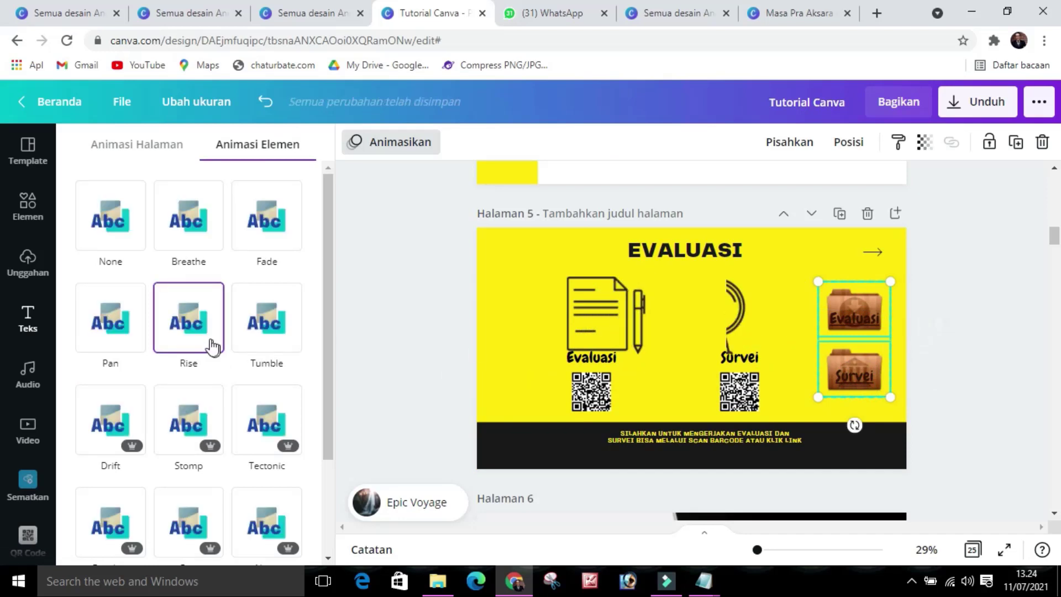
left_click(206, 446)
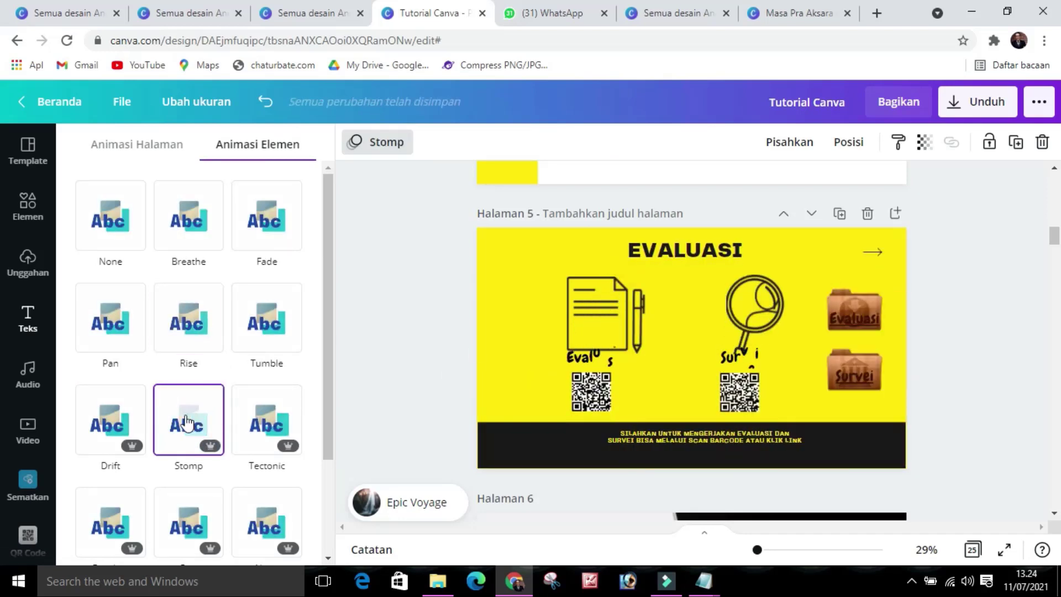
left_click(123, 412)
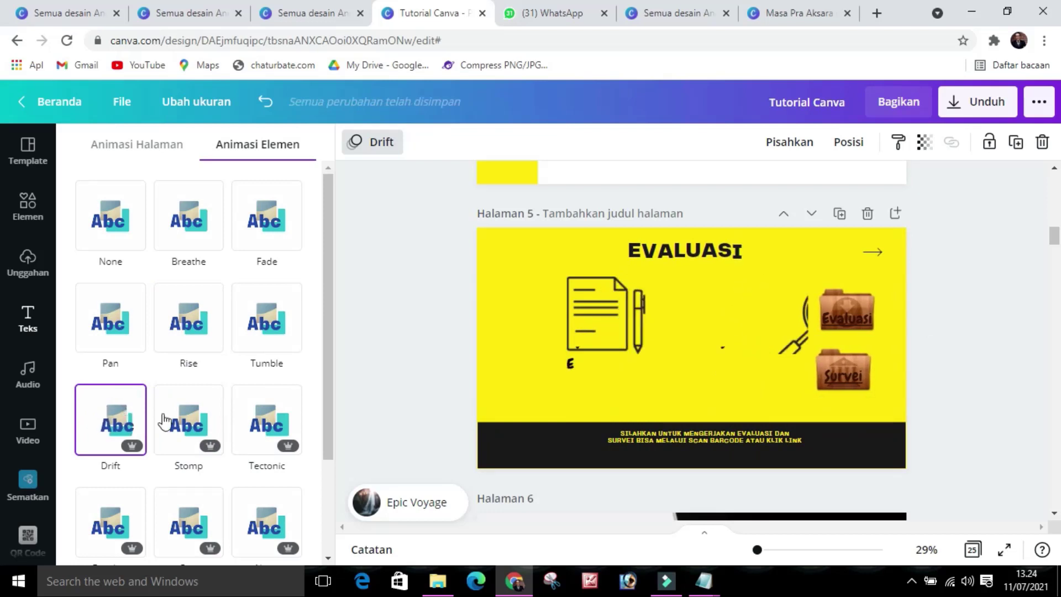
left_click(958, 357)
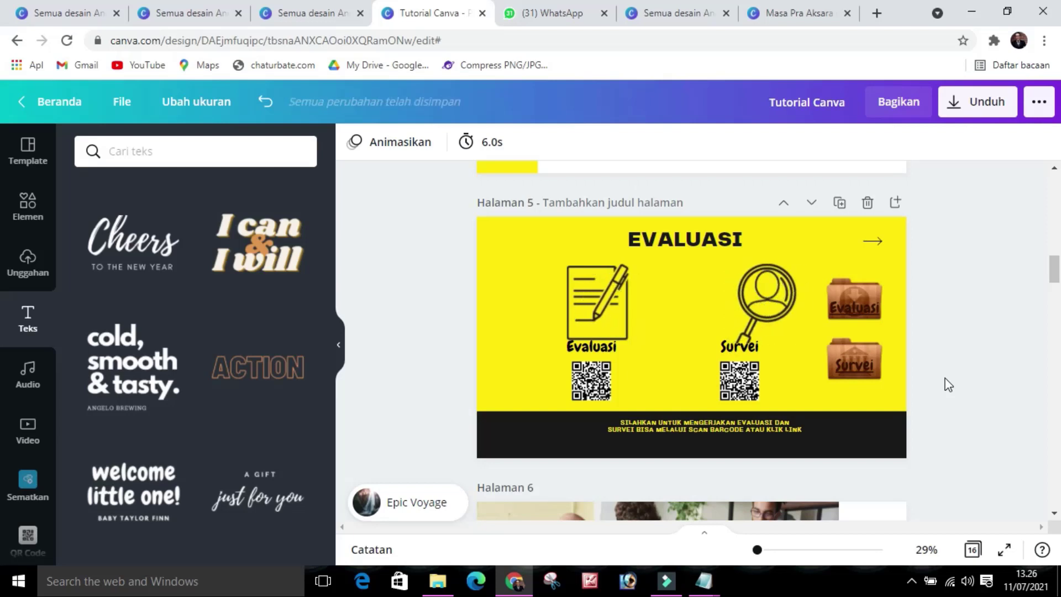
Delete the unused template page 7, "Kembali ke akar Anda".
scroll(949, 384, "down", 1)
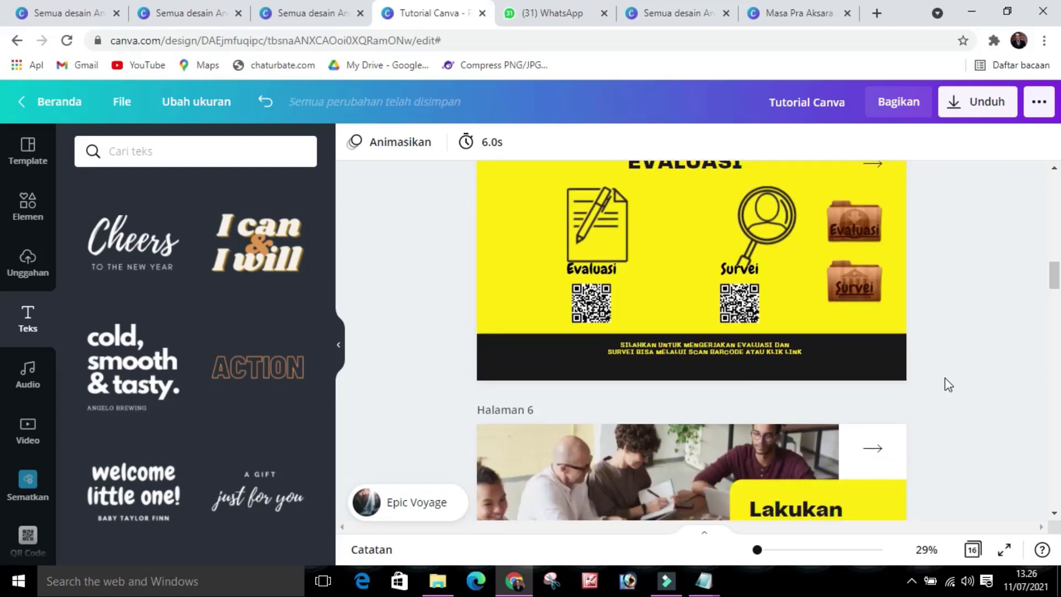
scroll(949, 385, "down", 1)
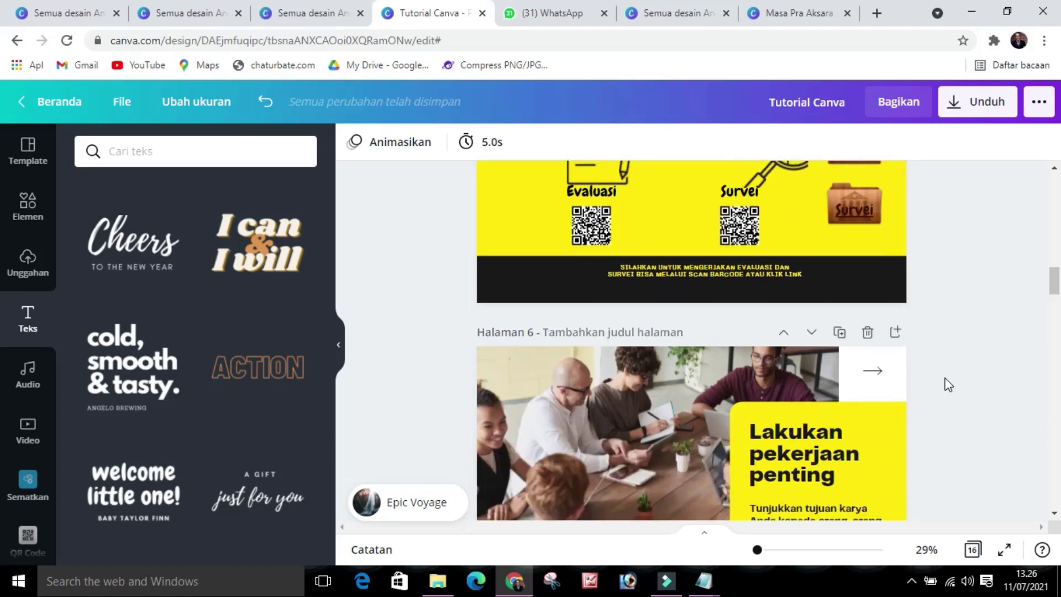
scroll(949, 384, "down", 1)
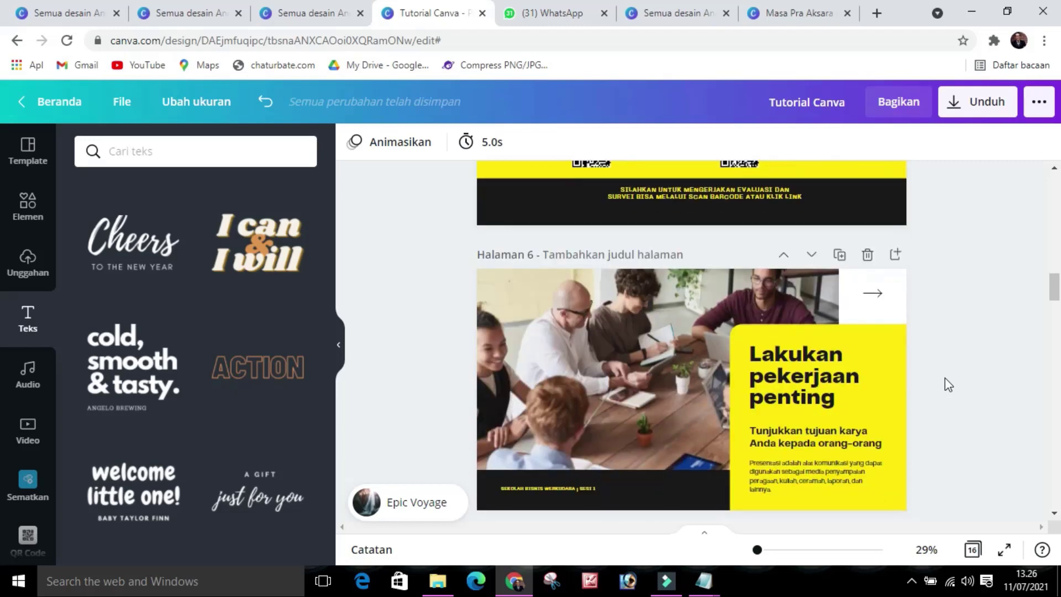
scroll(695, 438, "down", 7)
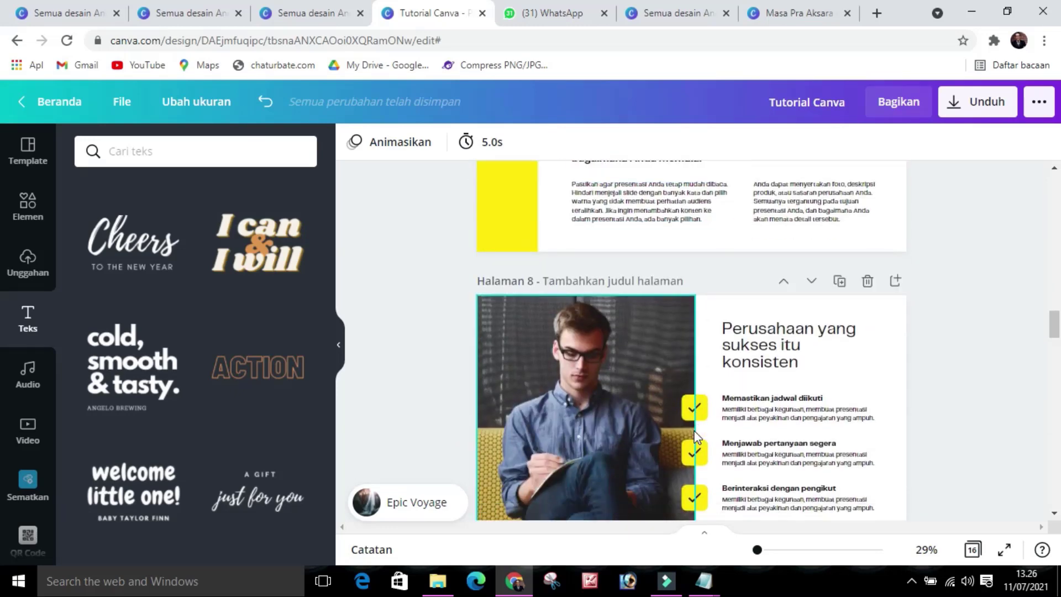
scroll(695, 437, "up", 5)
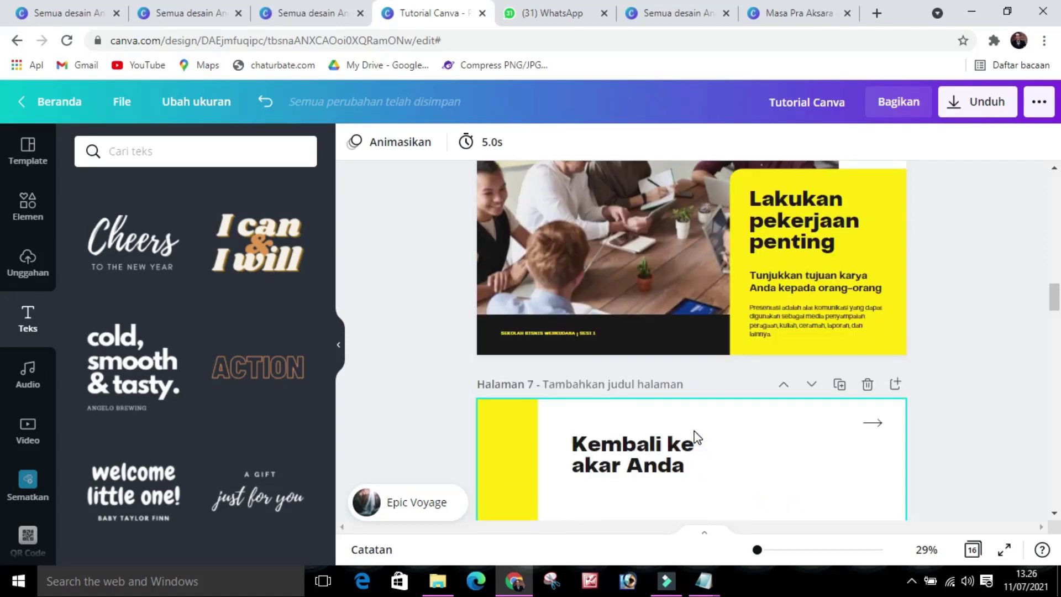
scroll(695, 437, "down", 3)
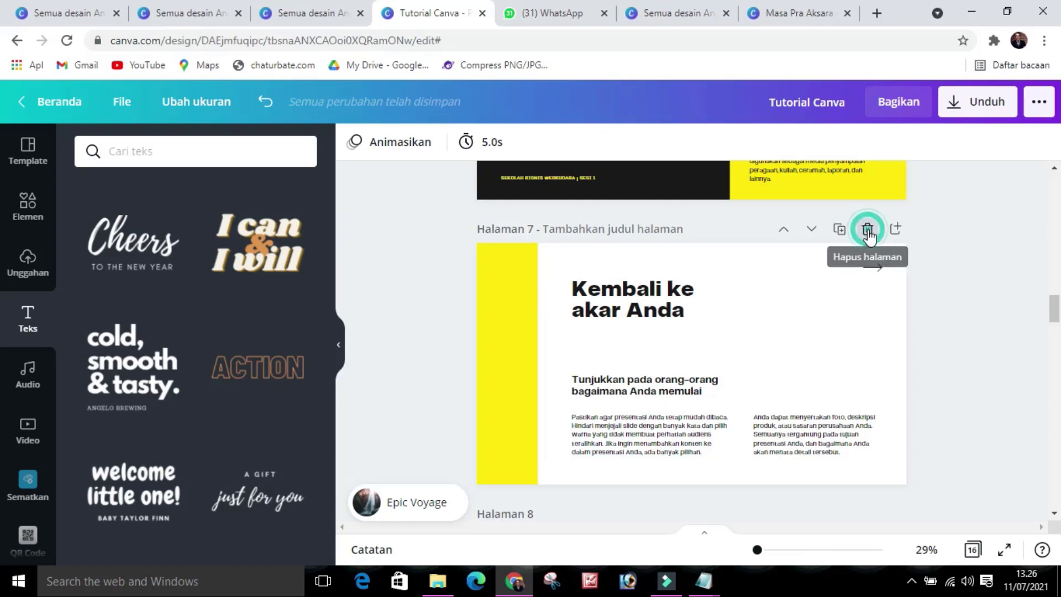
left_click(868, 231)
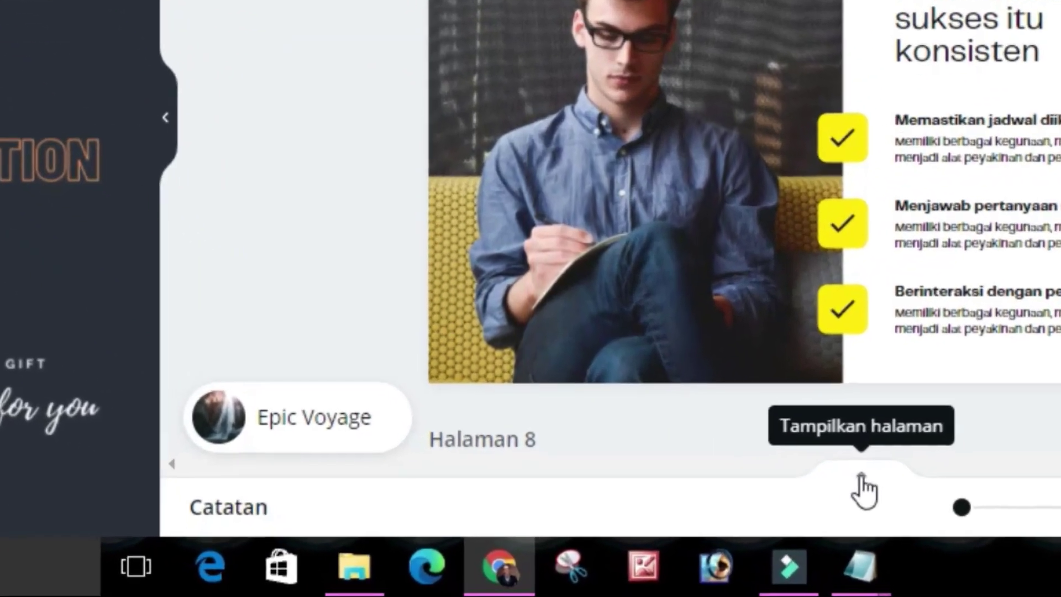
Show the page thumbnails and delete all leftover template pages from page 6 to page 15.
left_click(706, 539)
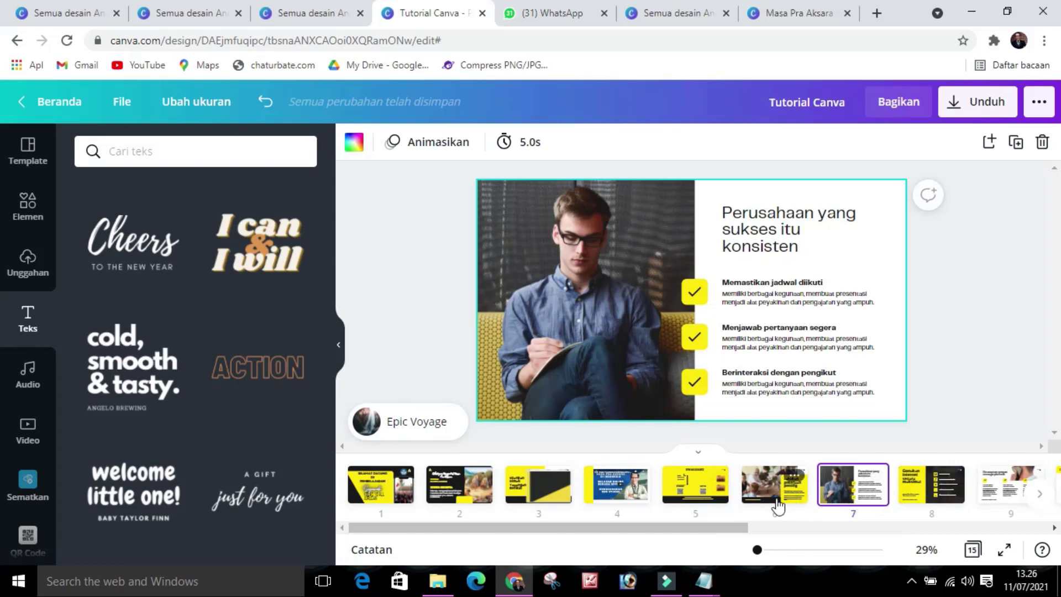
left_click(695, 496)
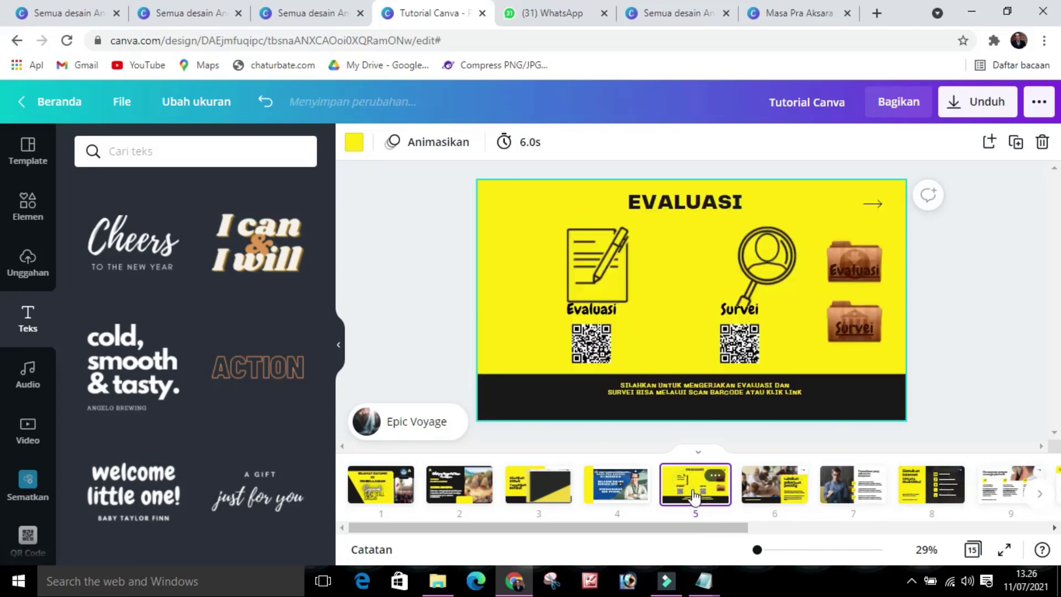
left_click(777, 494)
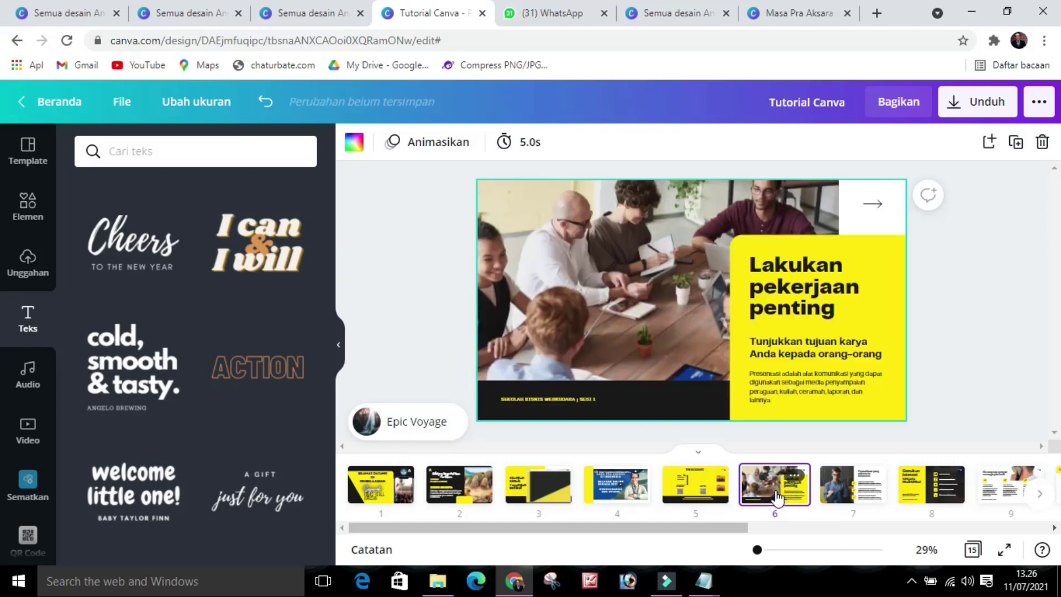
left_click_drag(734, 532, 1005, 539)
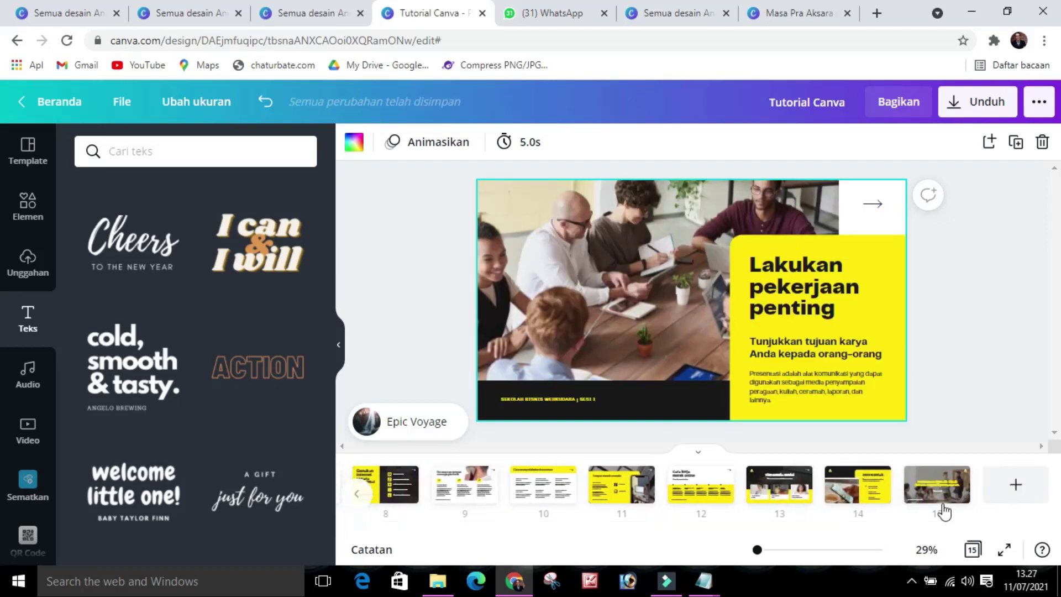
left_click_drag(932, 522, 768, 550)
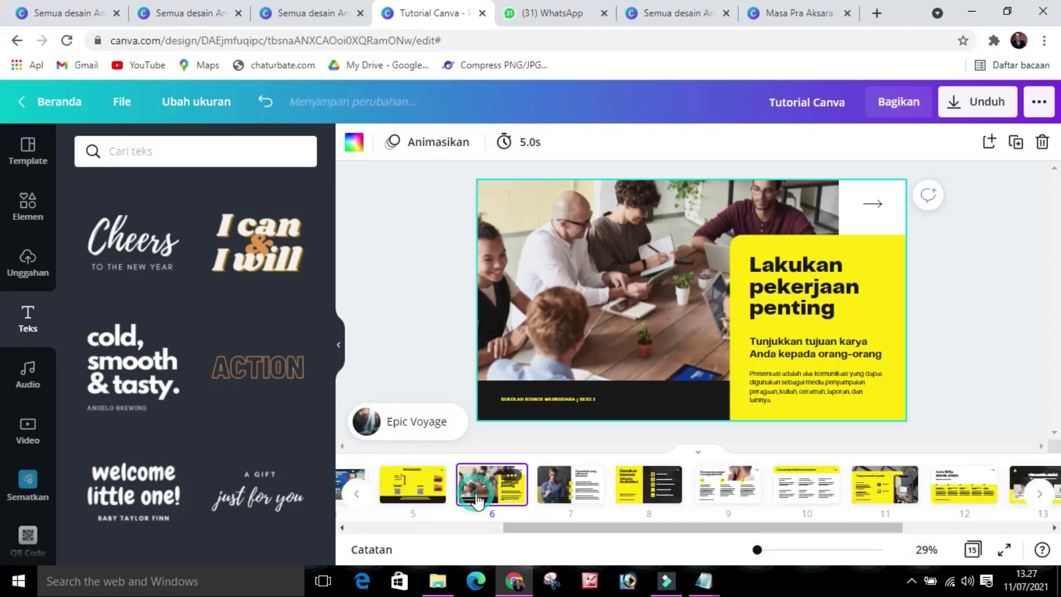
left_click_drag(549, 534, 777, 532)
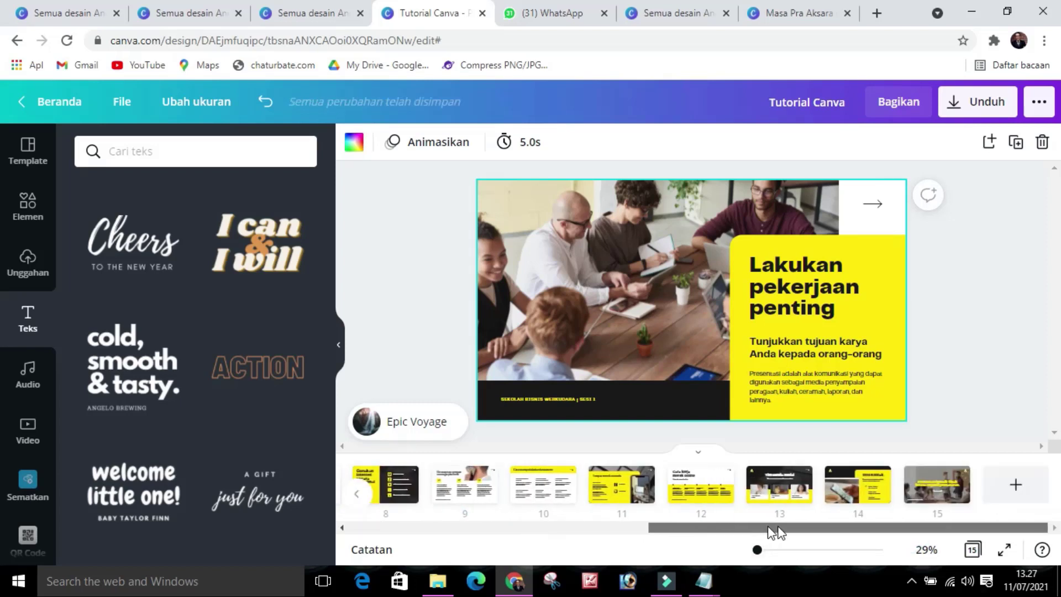
left_click(927, 497)
key("ctrl+a")
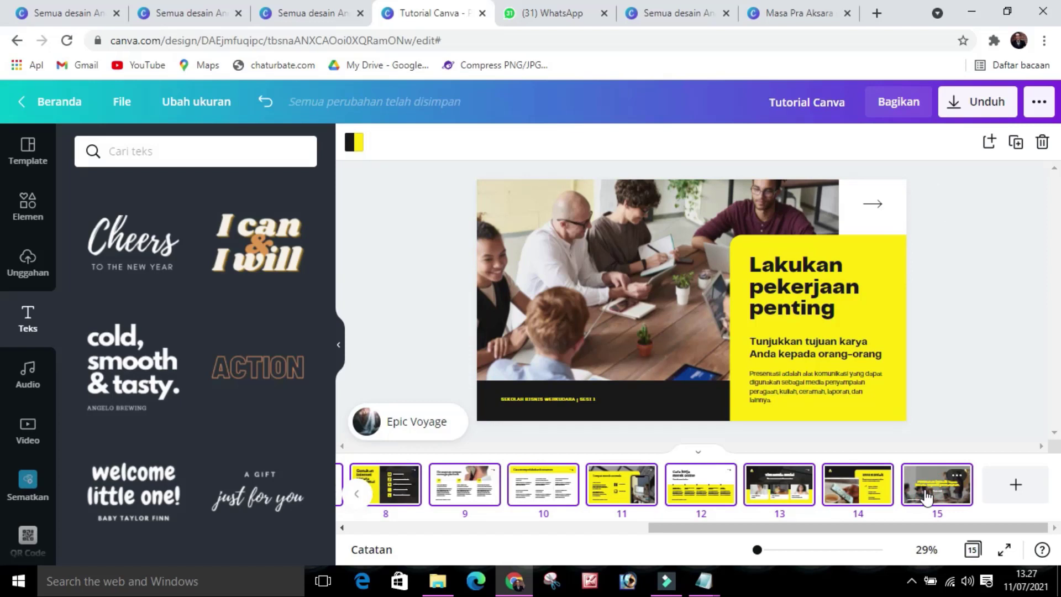
key("Delete")
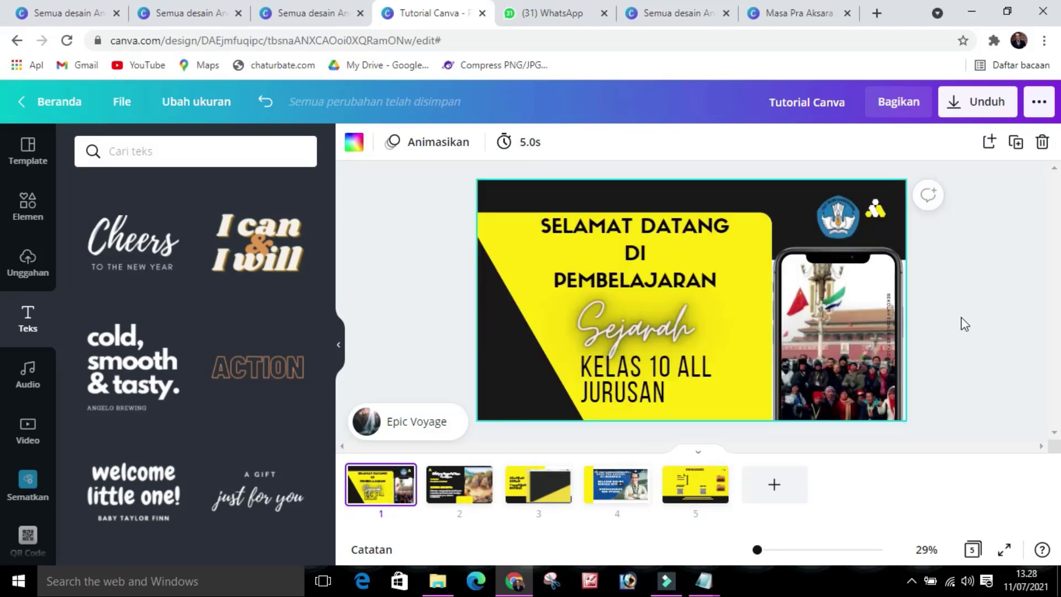
Review the animated "EVALUASI" page 5 and return to the title page 1.
left_click(696, 494)
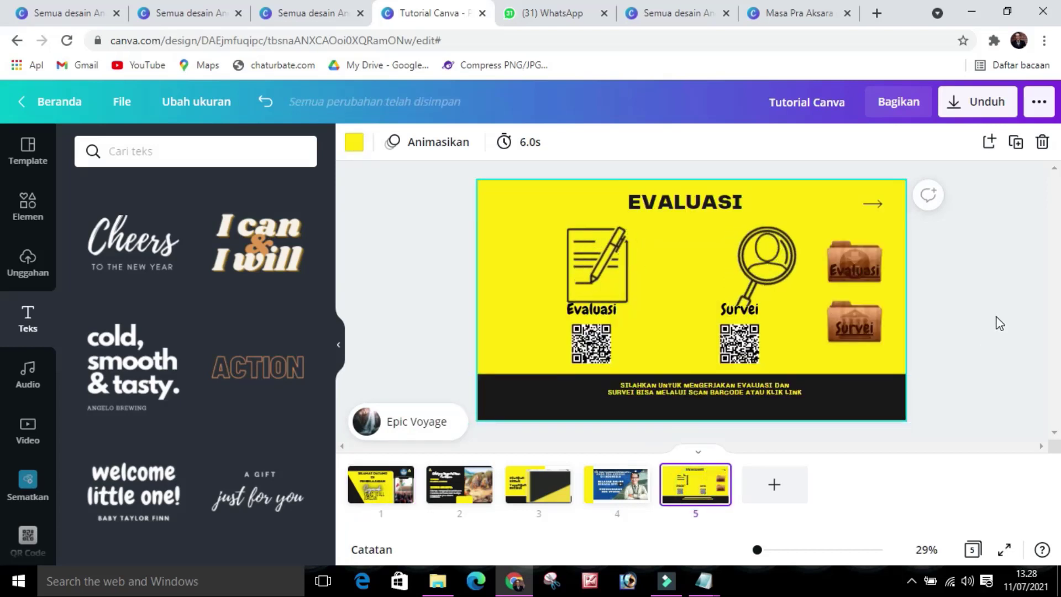
left_click(984, 364)
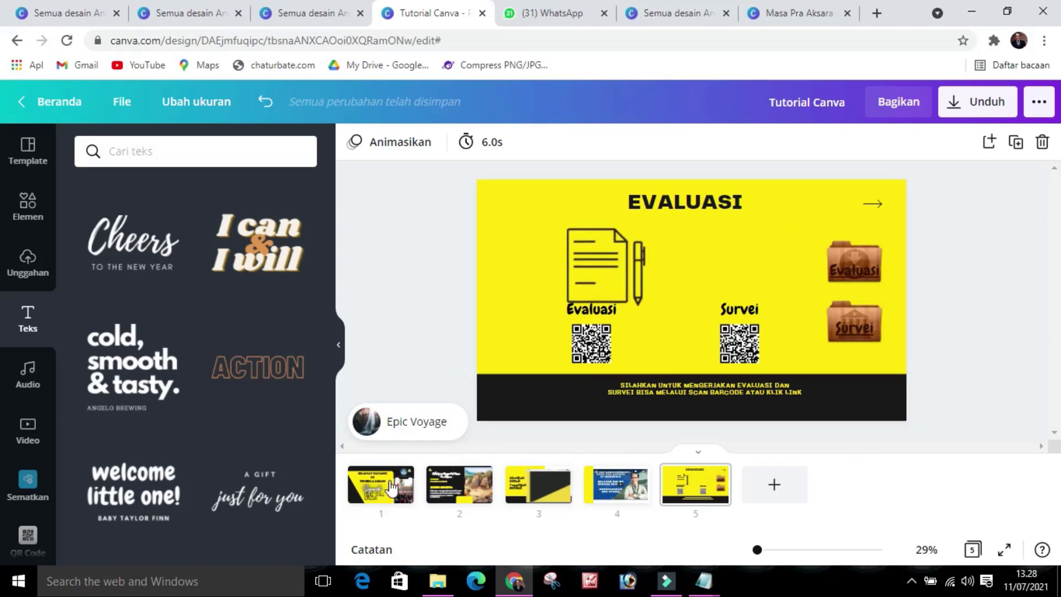
left_click(370, 485)
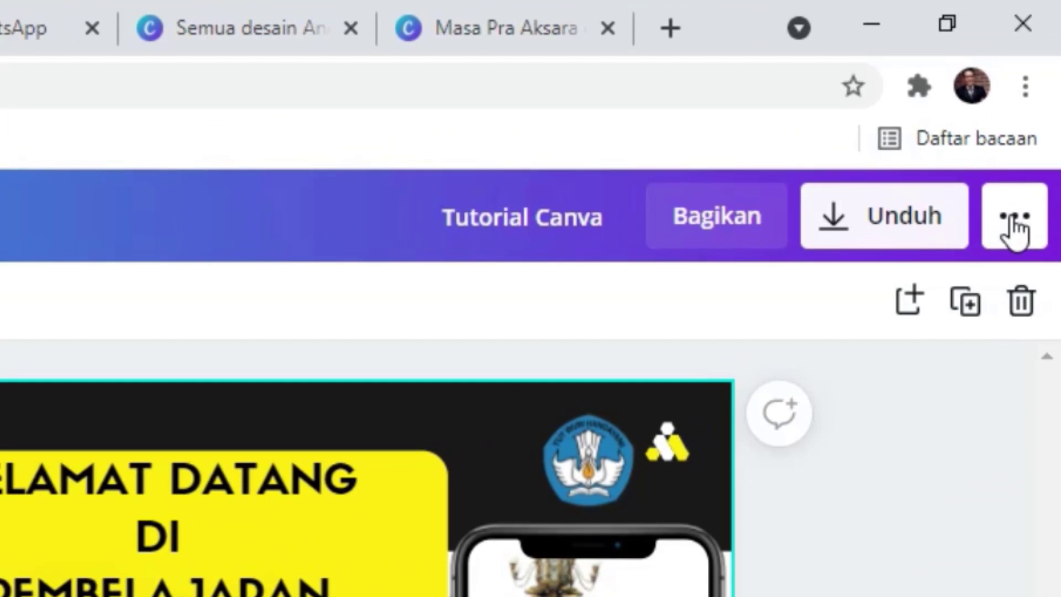
Open the presenting options for the design and set the presentation type to Standar.
left_click(1039, 103)
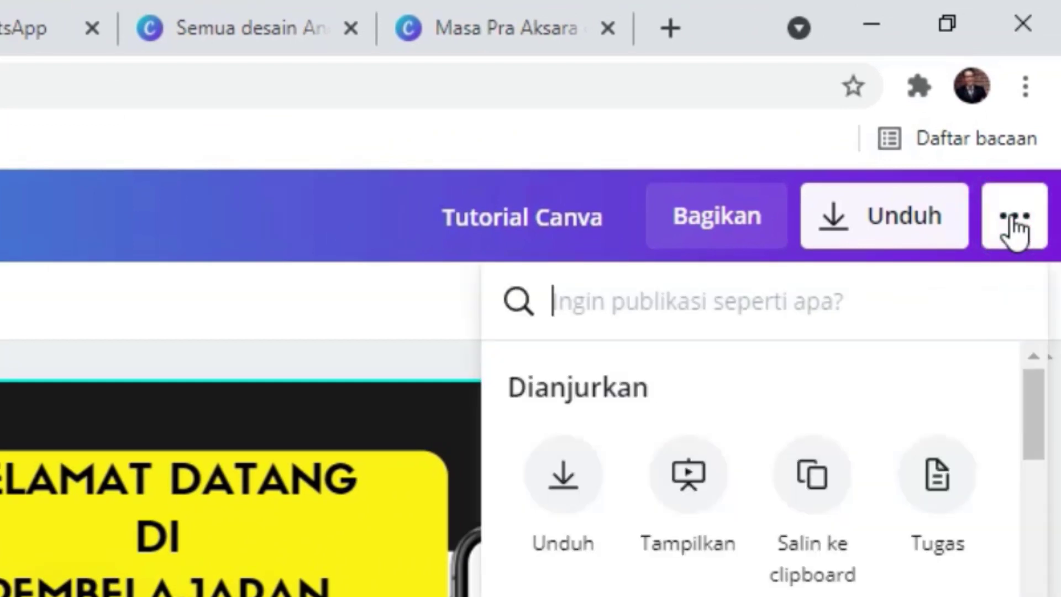
left_click(696, 489)
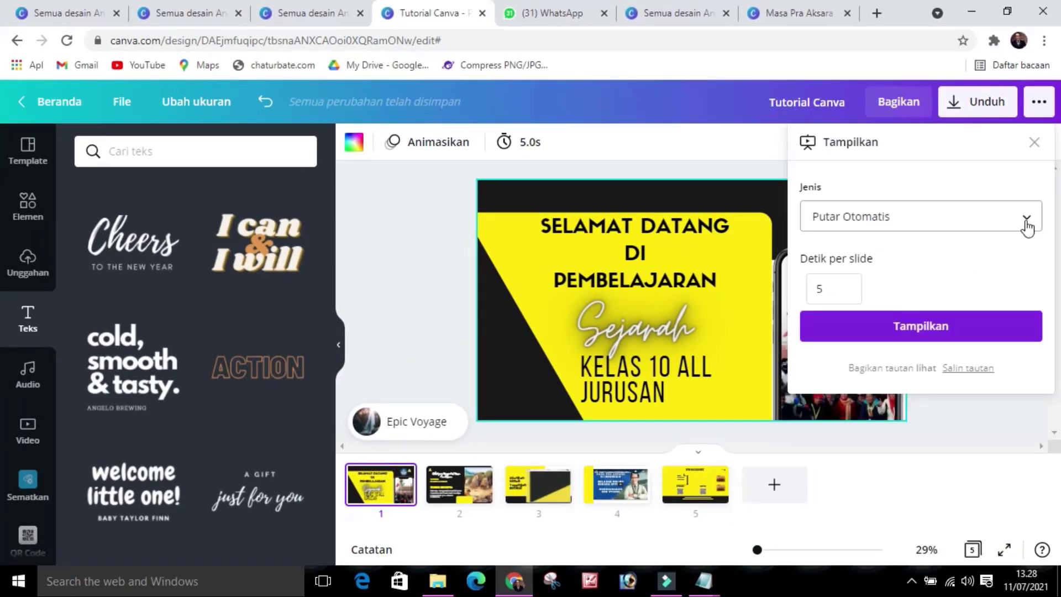
left_click(1027, 224)
left_click(896, 182)
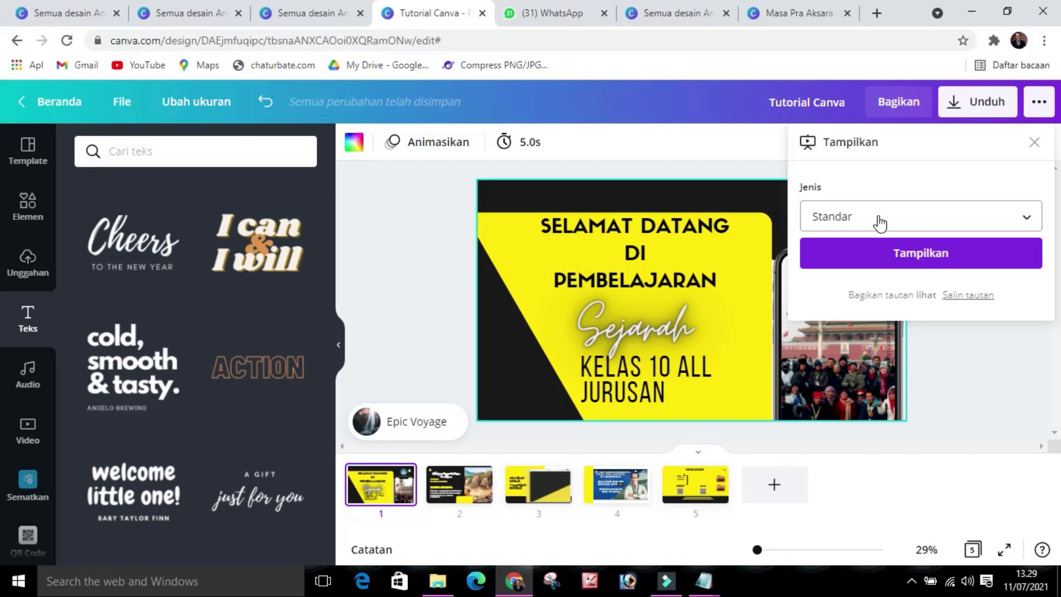
Set the presentation type to Putar Otomatis with 3 seconds per slide, start presenting, and leave full screen.
left_click(1030, 220)
left_click(896, 271)
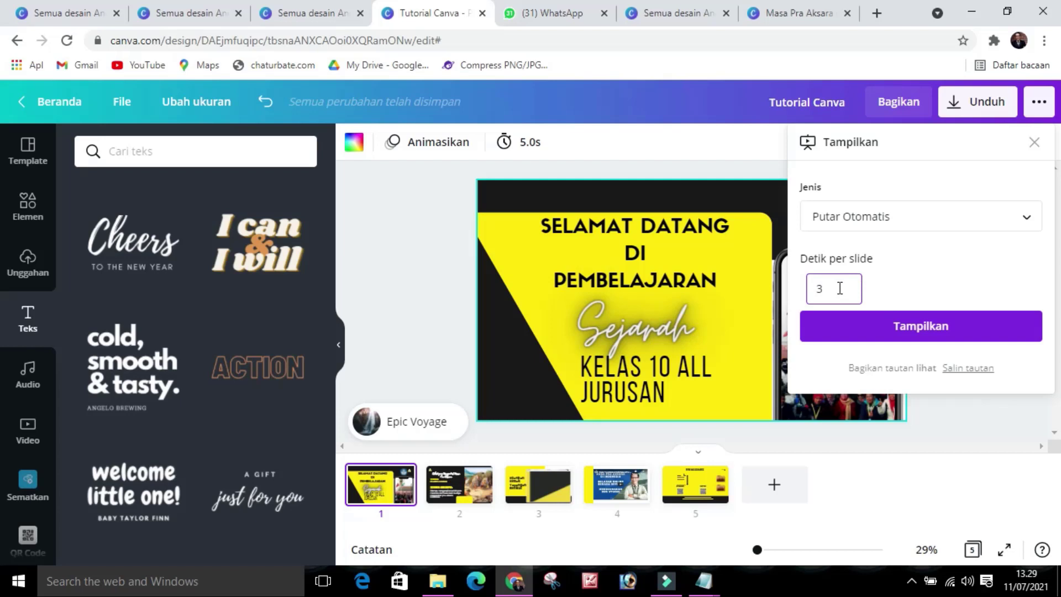
left_click(919, 328)
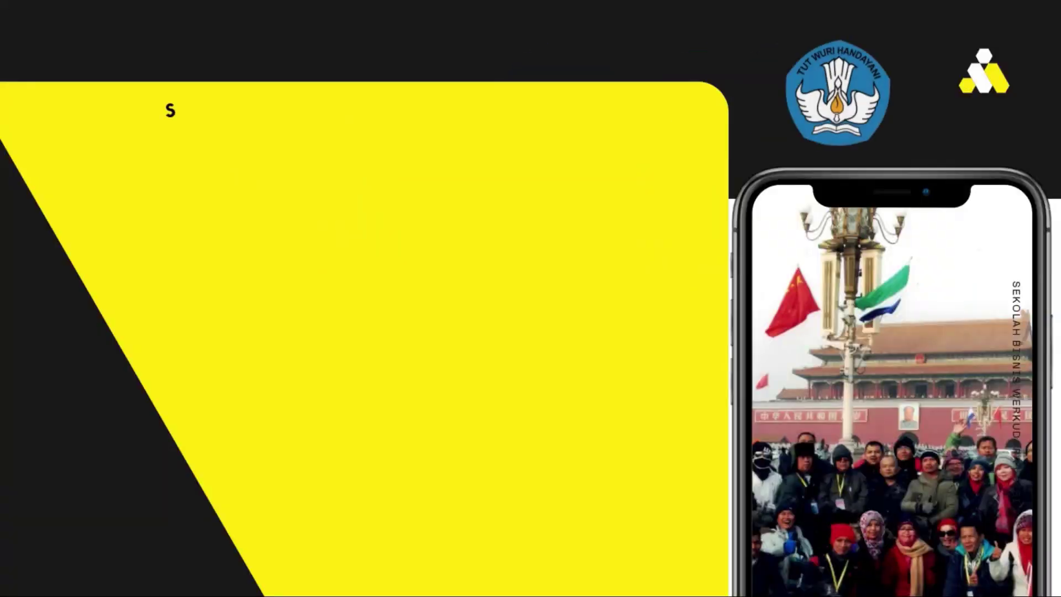
key("Escape")
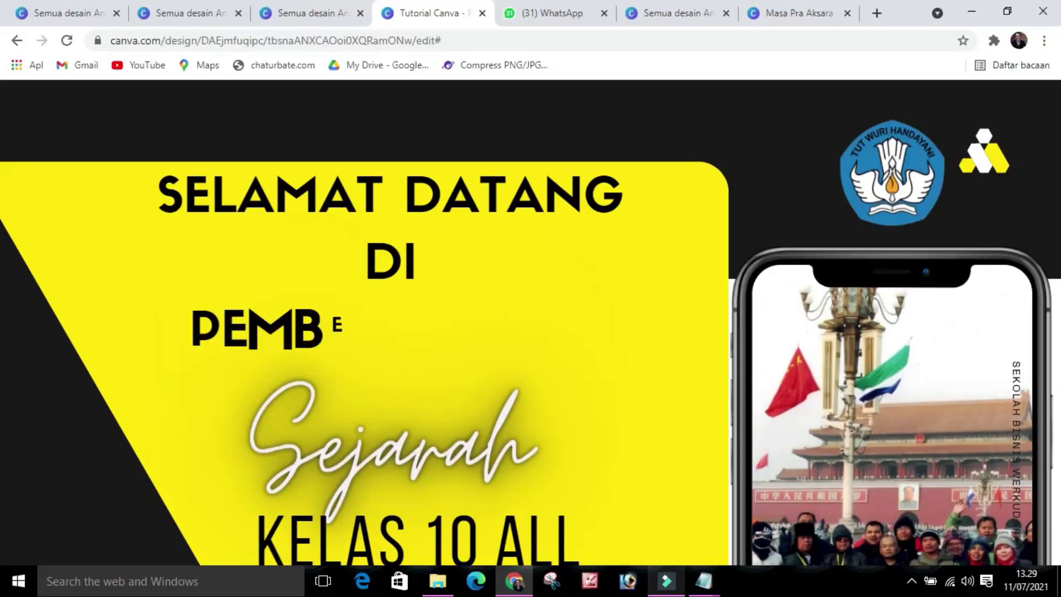
Set the presentation type to Standar and start presenting the design in full screen.
mouse_move(666, 580)
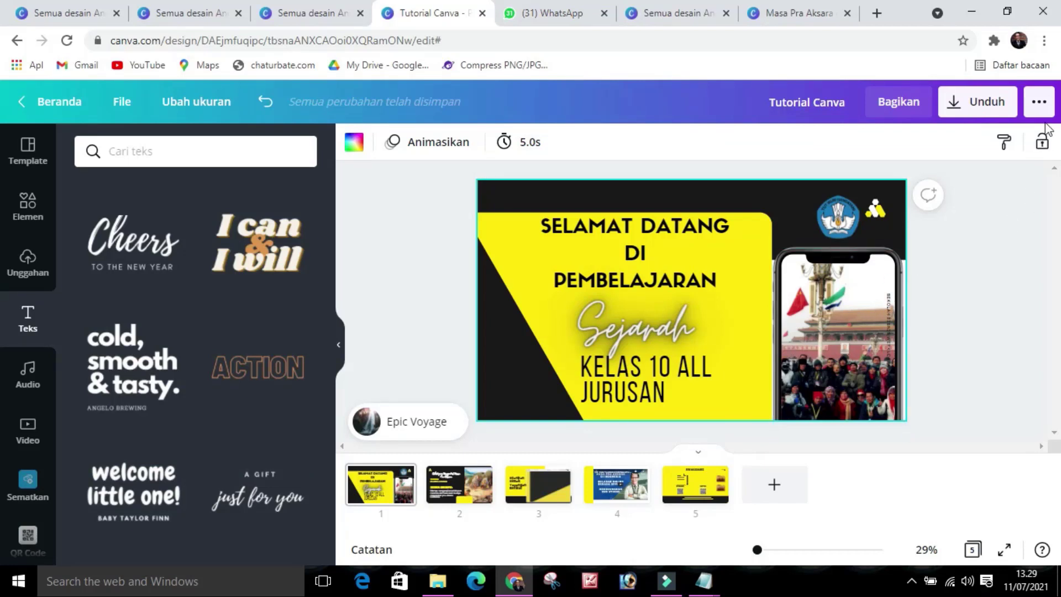
left_click(1042, 101)
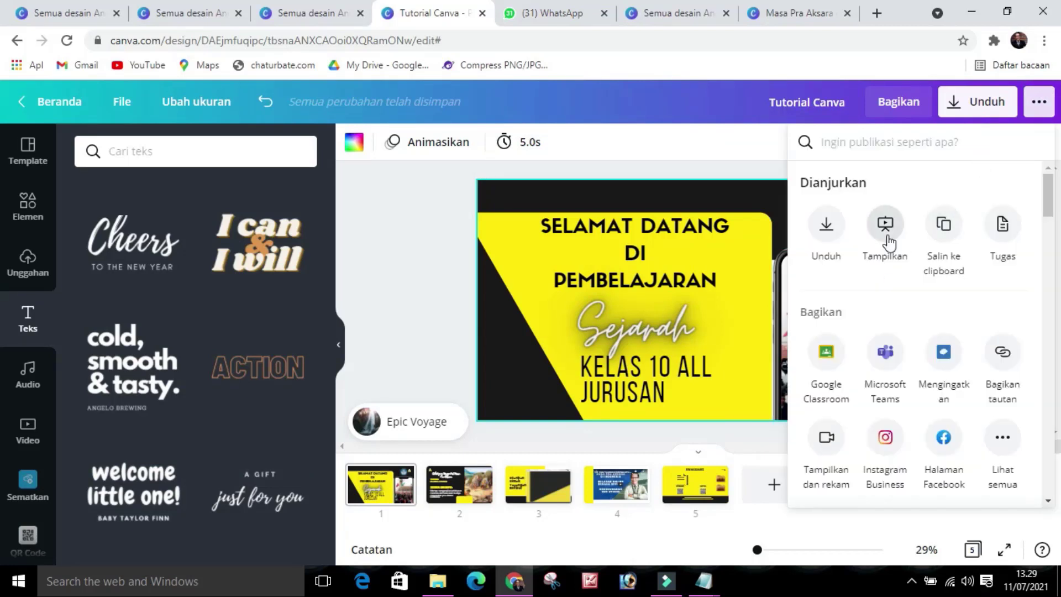
left_click(887, 229)
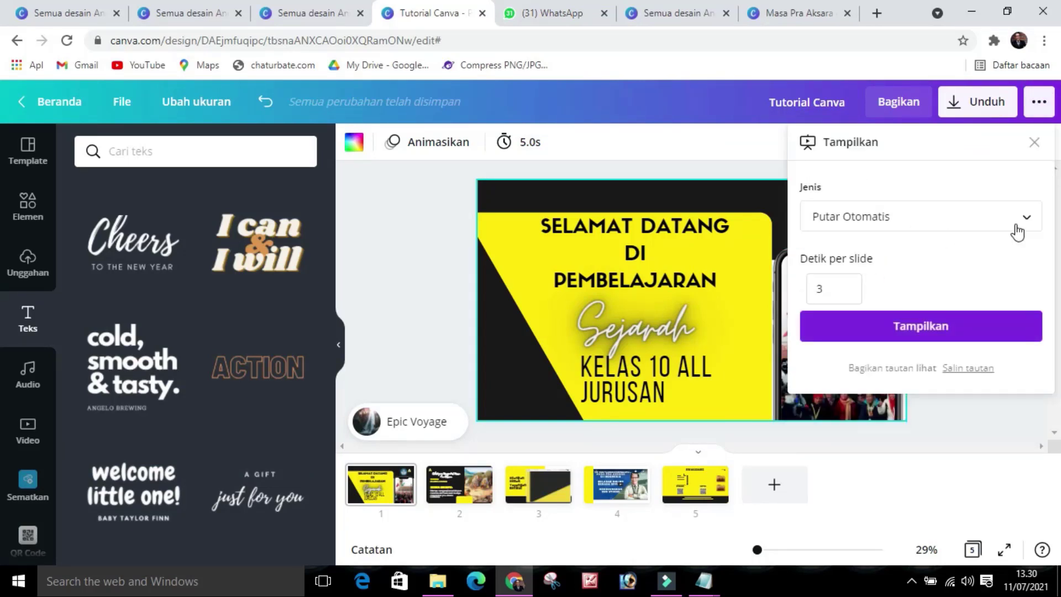
left_click(1019, 221)
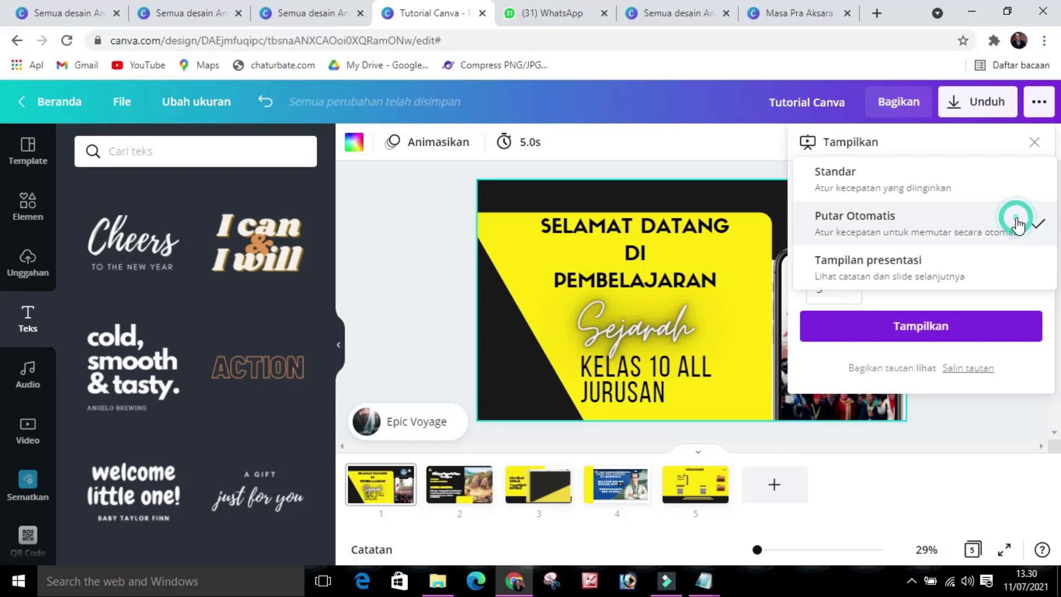
left_click(859, 185)
left_click(922, 260)
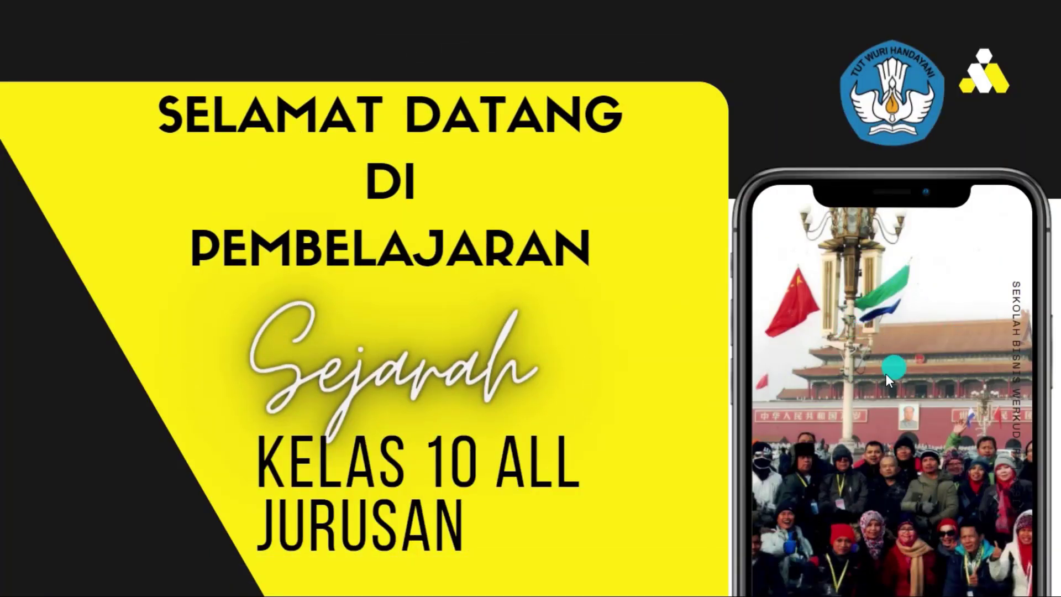
Advance through the slides to the EVALUASI page, briefly playing and pausing the embedded "MASA PRA AKSARA DI INDONESIA" video along the way.
left_click(924, 356)
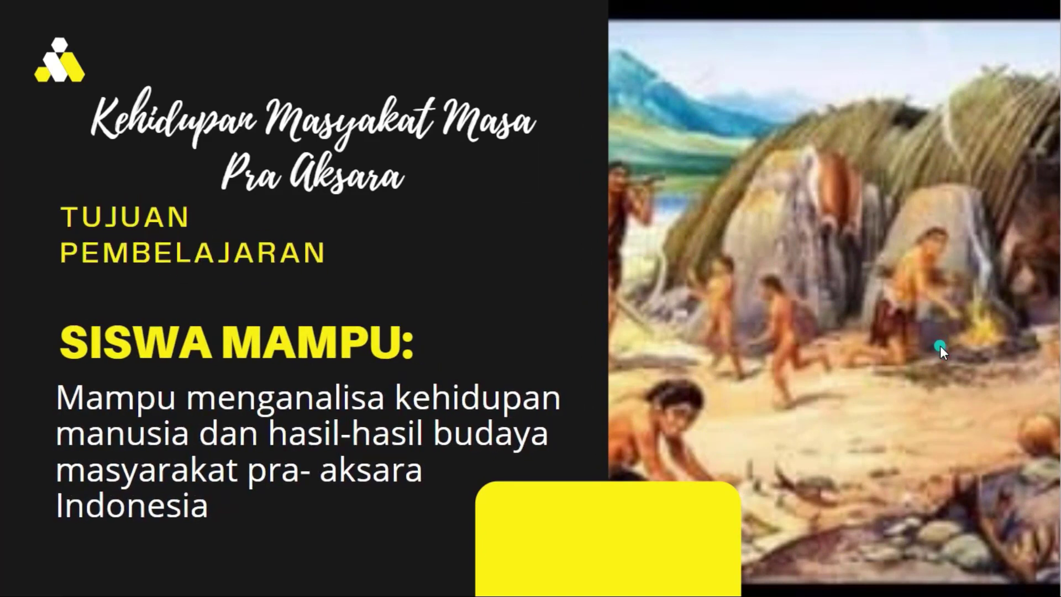
left_click(940, 346)
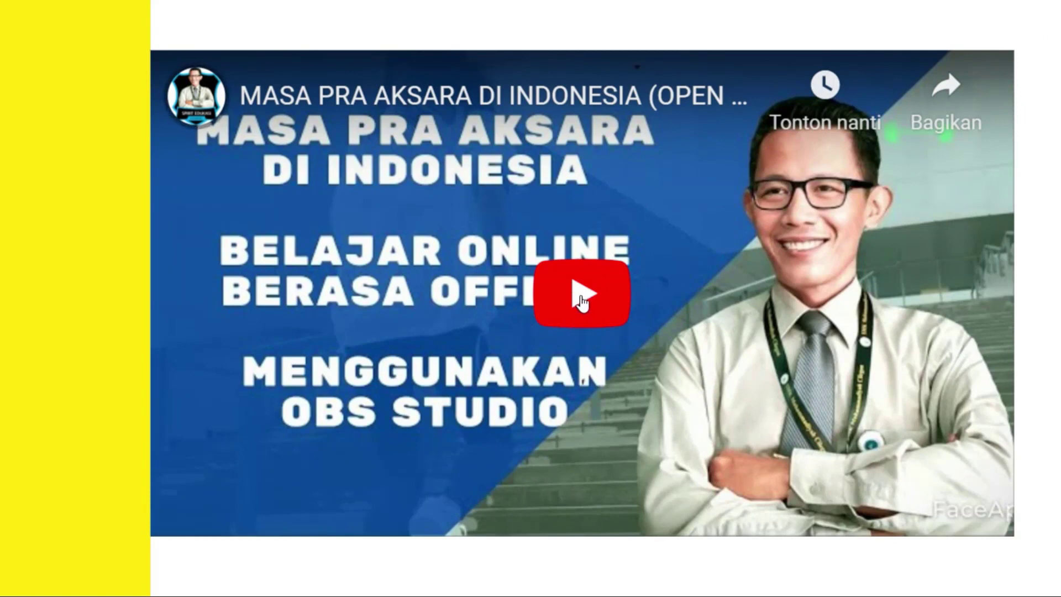
left_click(580, 298)
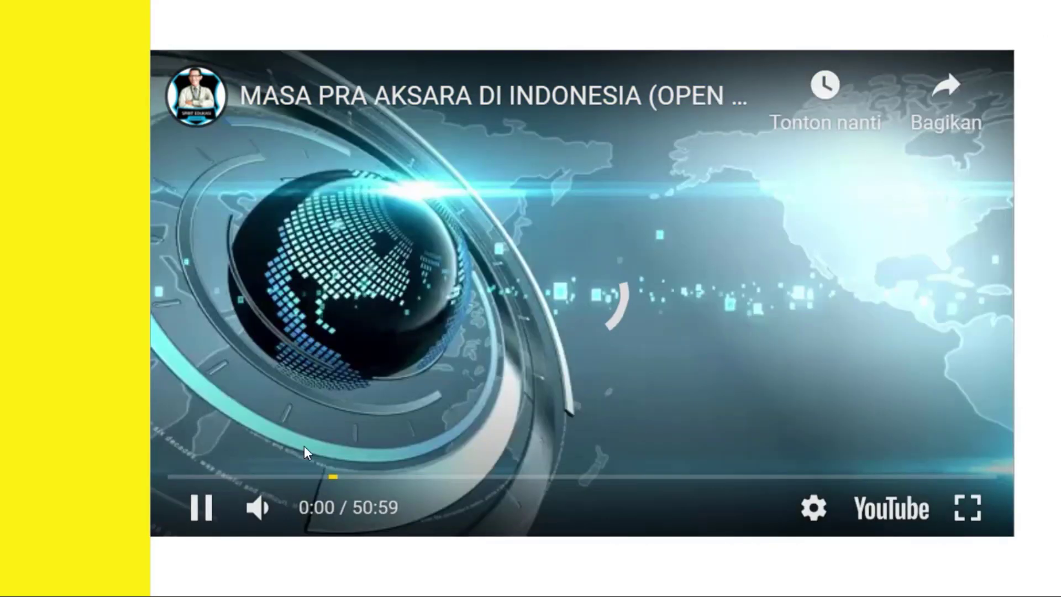
left_click(200, 509)
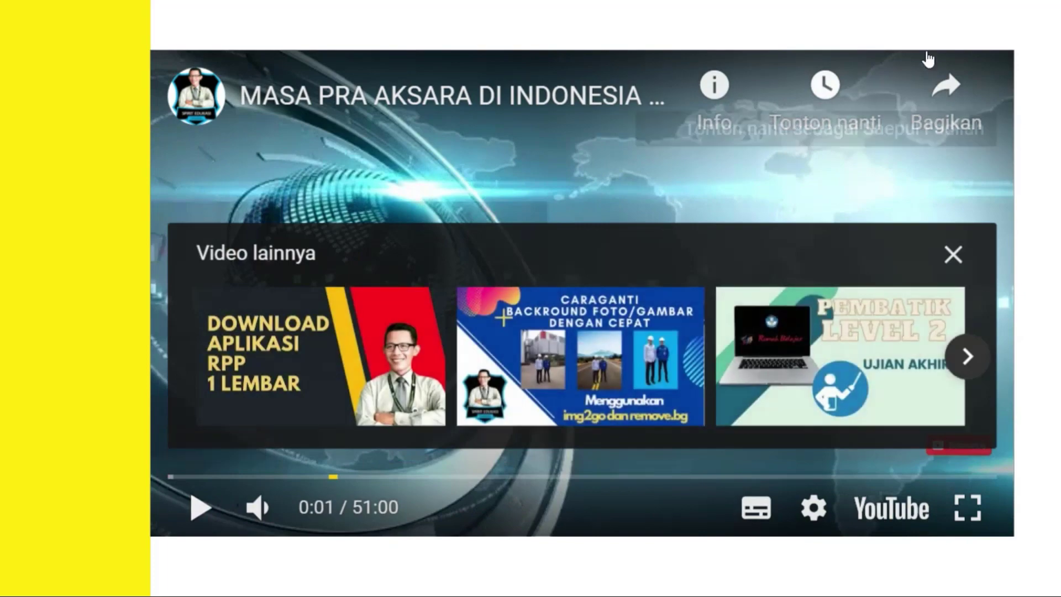
left_click(1026, 23)
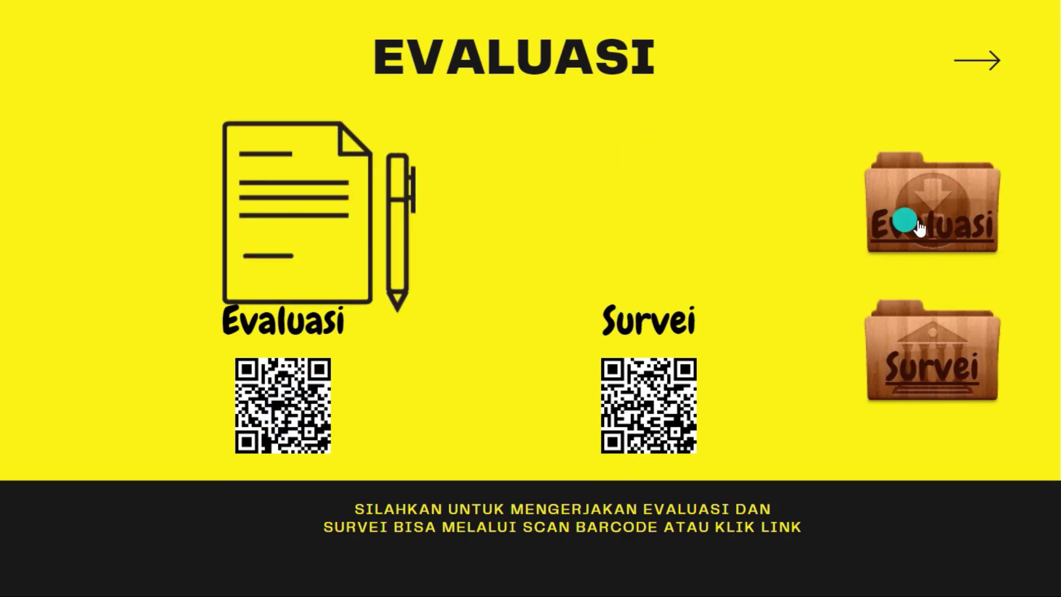
Follow the Evaluasi folder link, look through the EVALUASI KD 3.2 worksheet, and close it to return to the presentation.
left_click(936, 224)
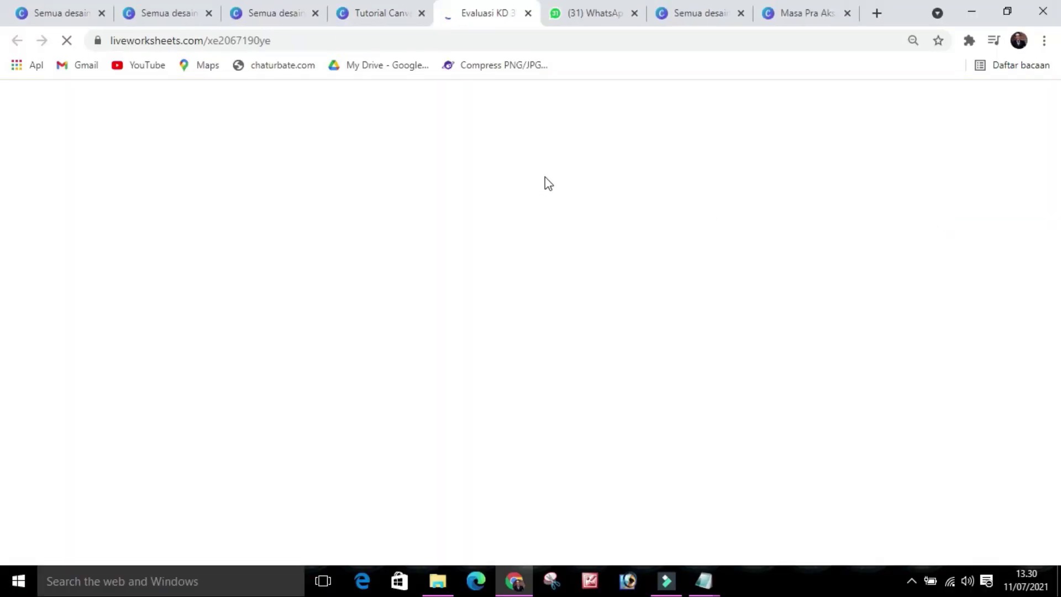
scroll(457, 308, "down", 5)
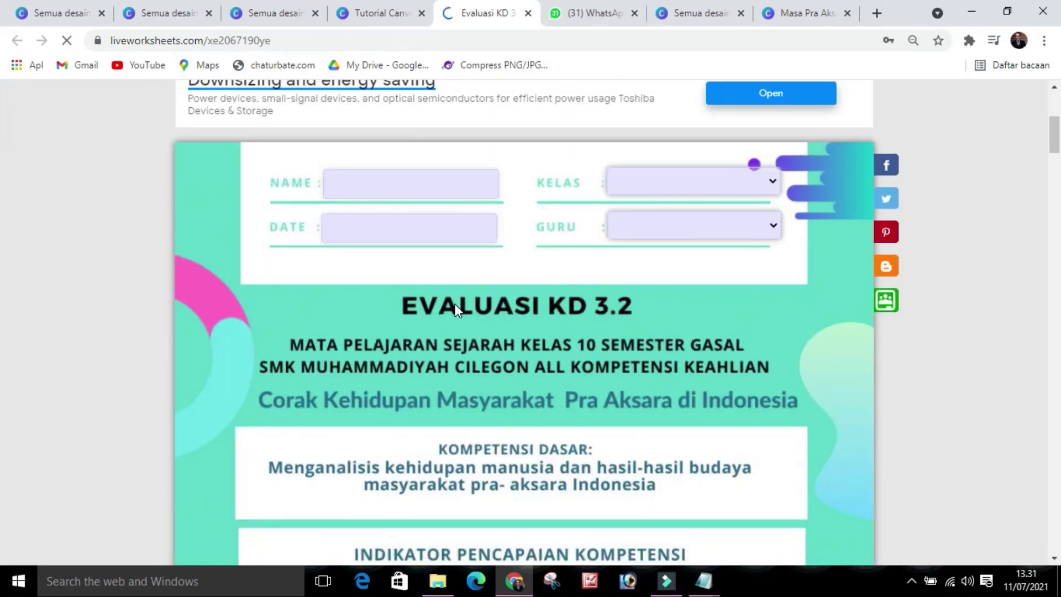
scroll(455, 307, "down", 6)
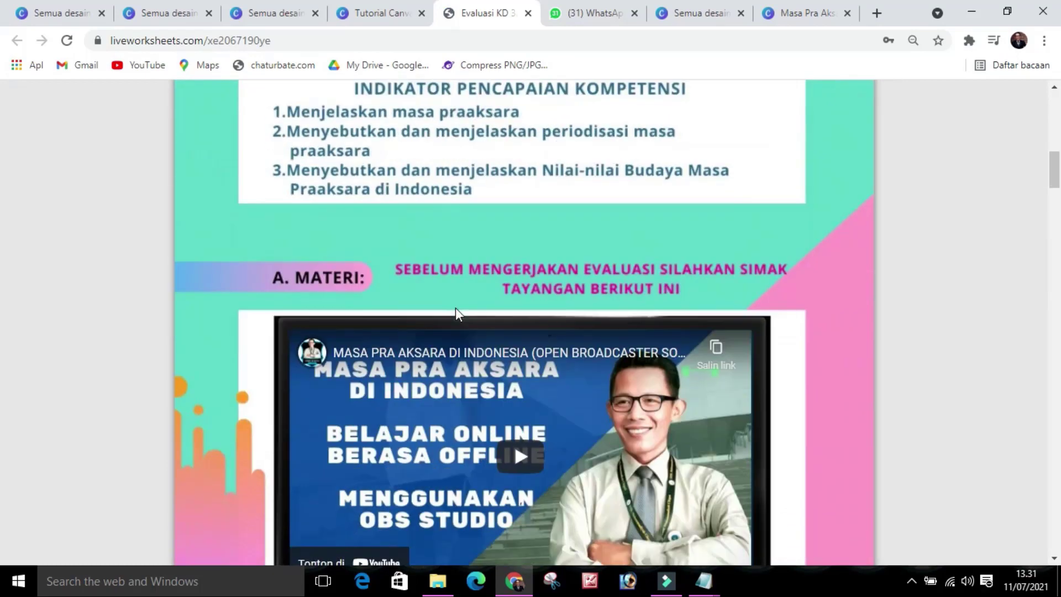
scroll(455, 307, "down", 6)
scroll(455, 307, "up", 6)
left_click(528, 13)
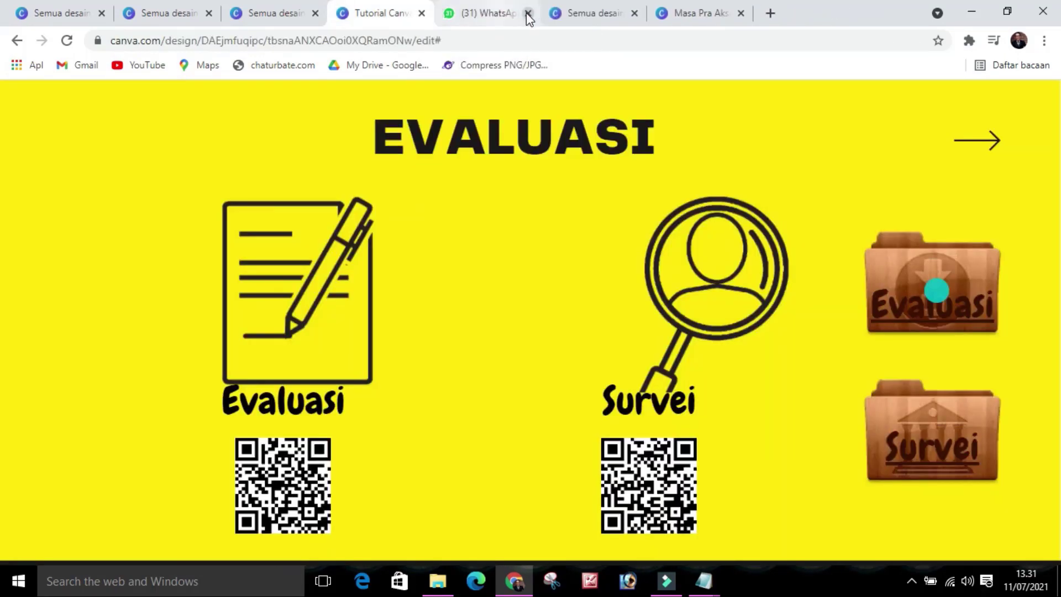